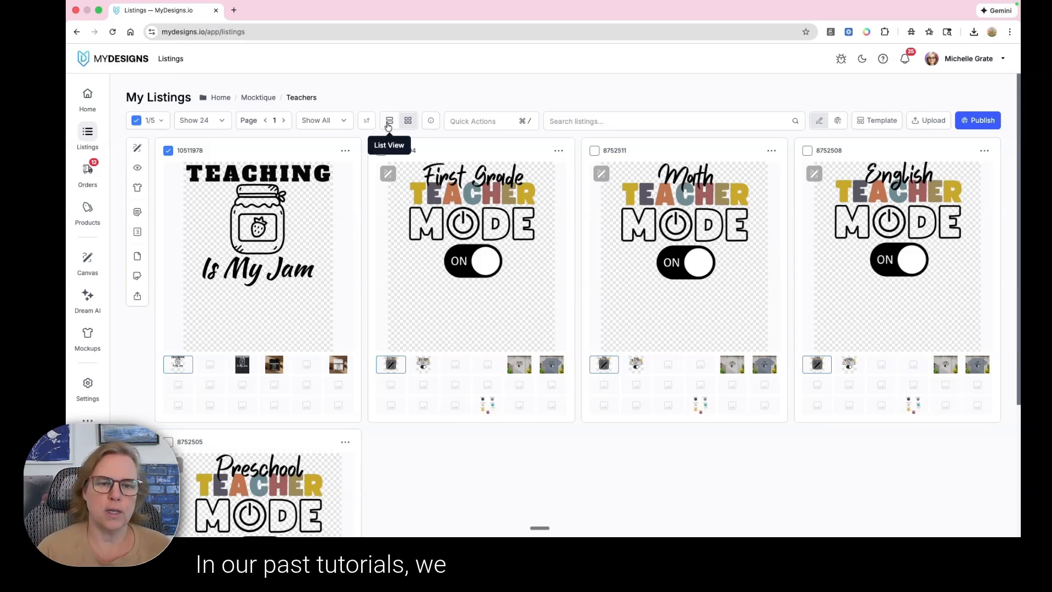
Review the Teachers listings' mockups and the Etsy and Shopify titles, descriptions and tags, ending in grid view
click(519, 365)
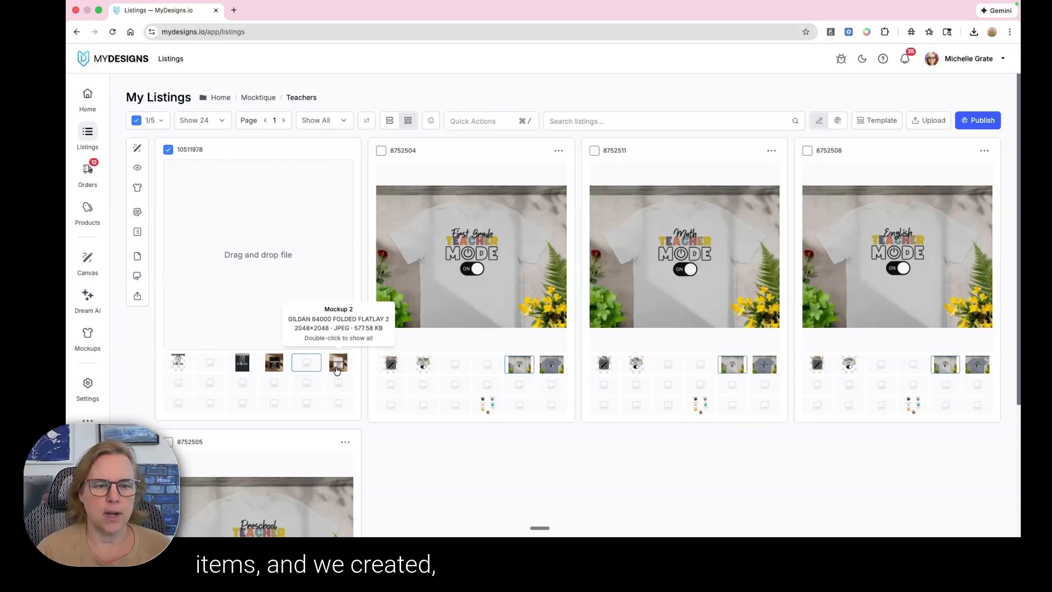
click(337, 368)
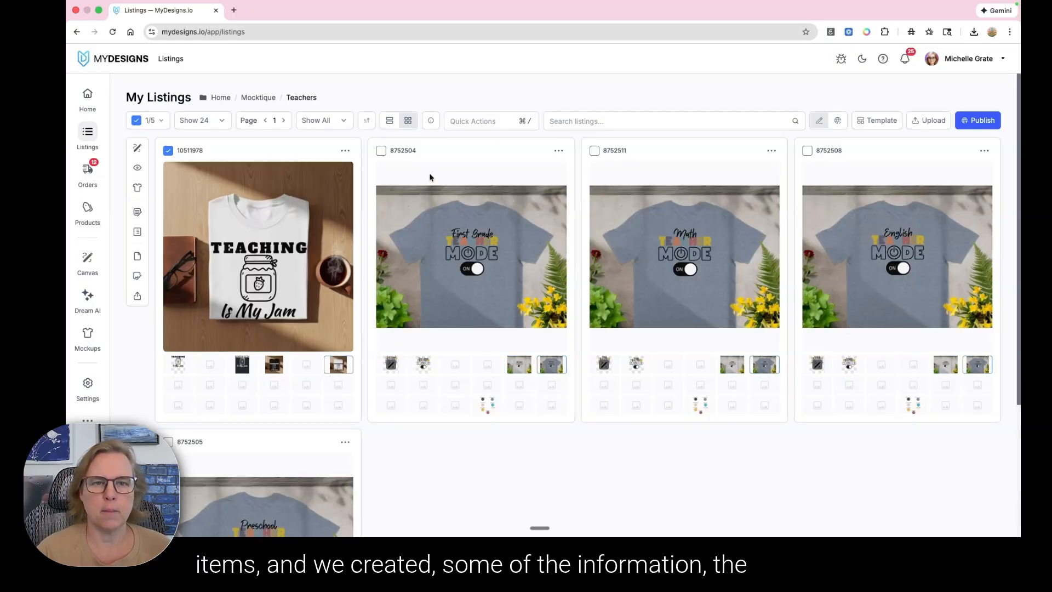
click(390, 122)
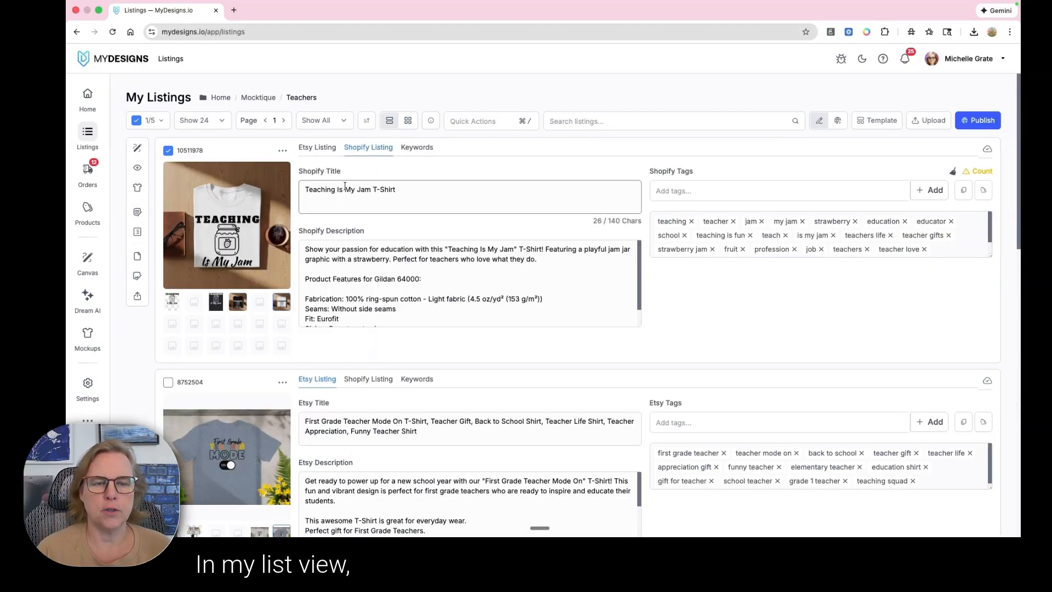
scroll(447, 361, down, 5)
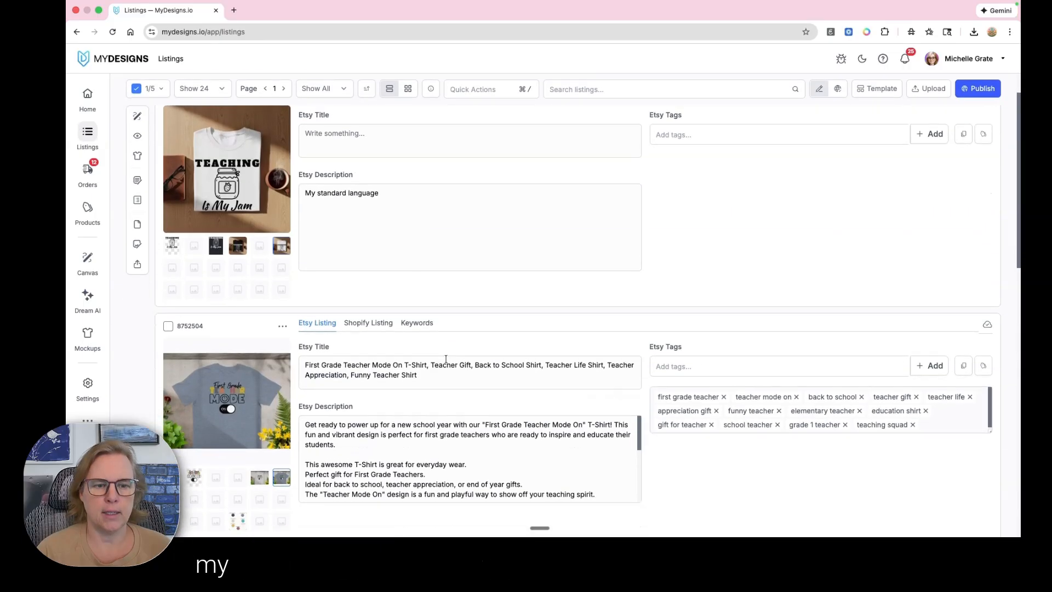
scroll(549, 329, down, 3)
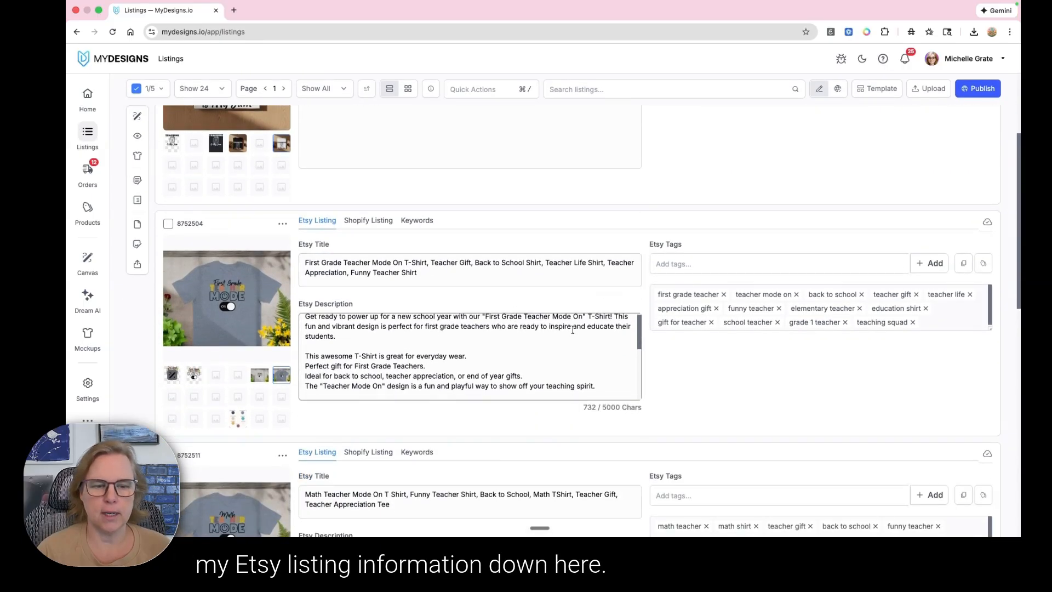
scroll(228, 181, up, 5)
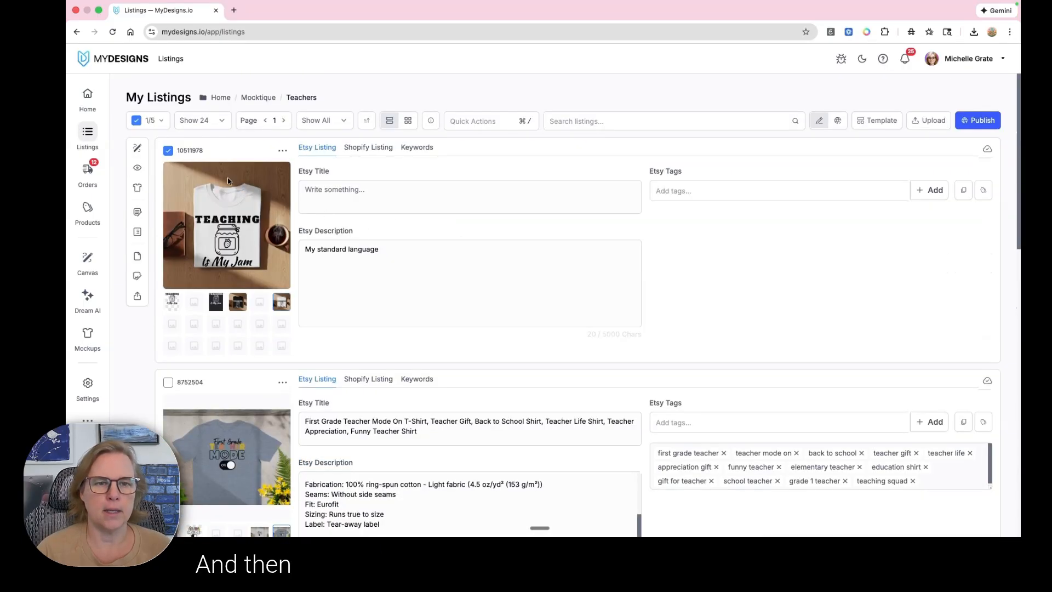
click(368, 148)
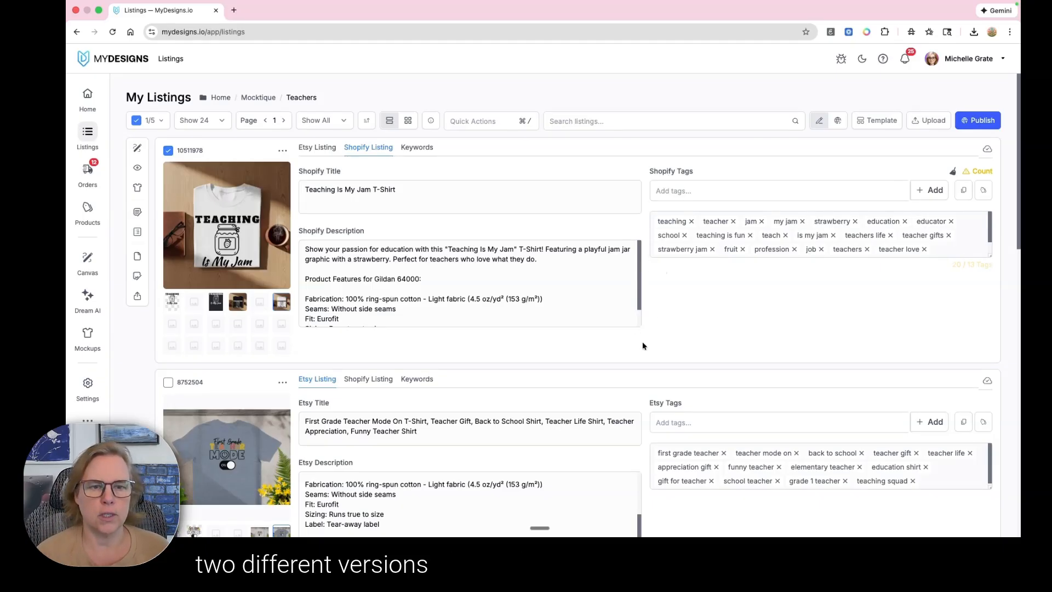
click(409, 121)
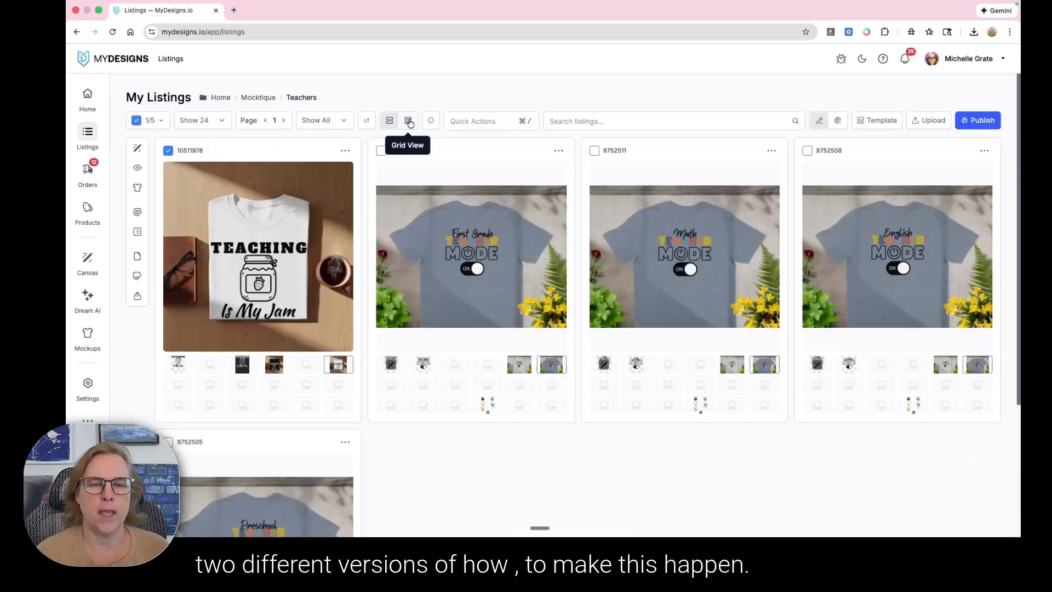
Select only the four Teacher Mode listings, showing their design files, and start publishing them to Etsy as POD products
click(168, 151)
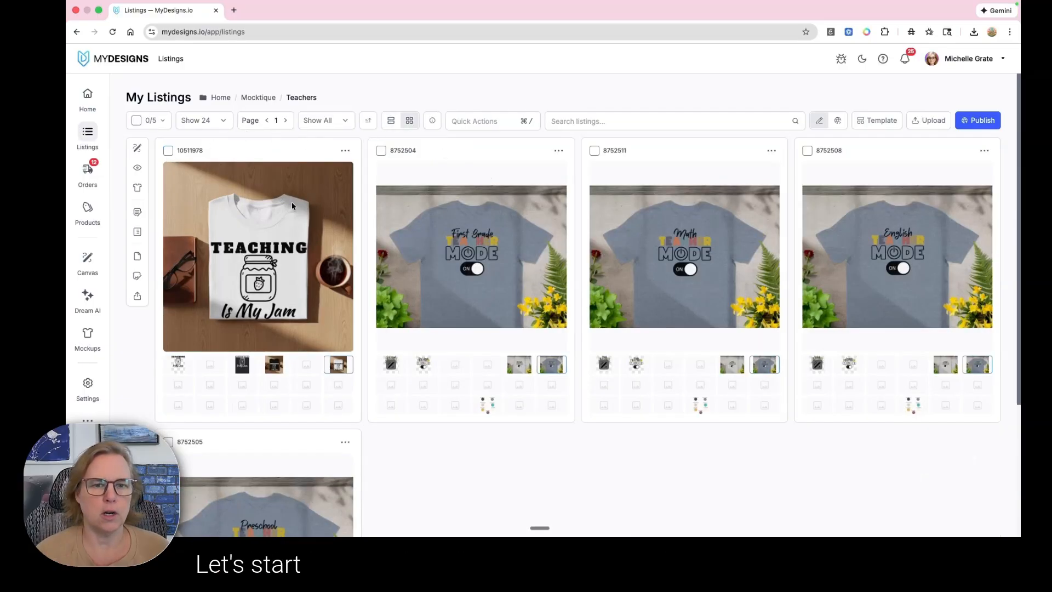
click(381, 151)
click(391, 364)
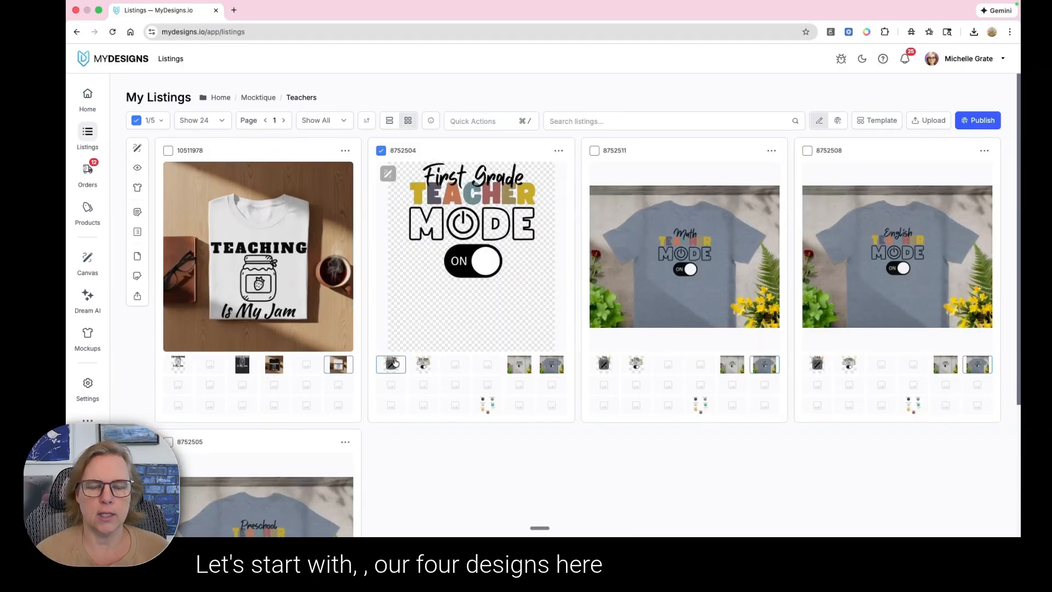
click(594, 150)
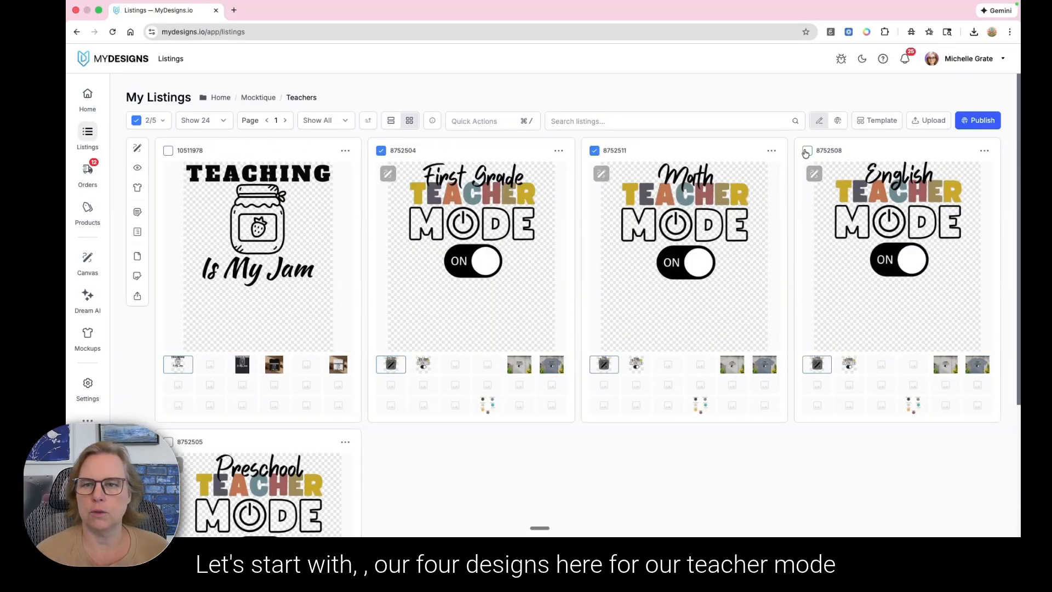
click(168, 441)
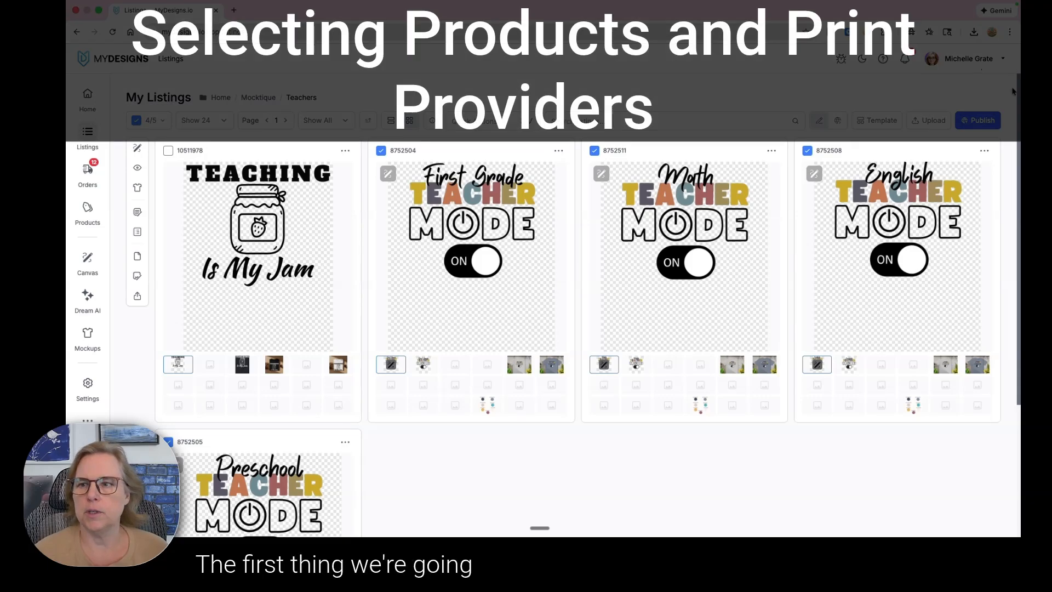
click(972, 124)
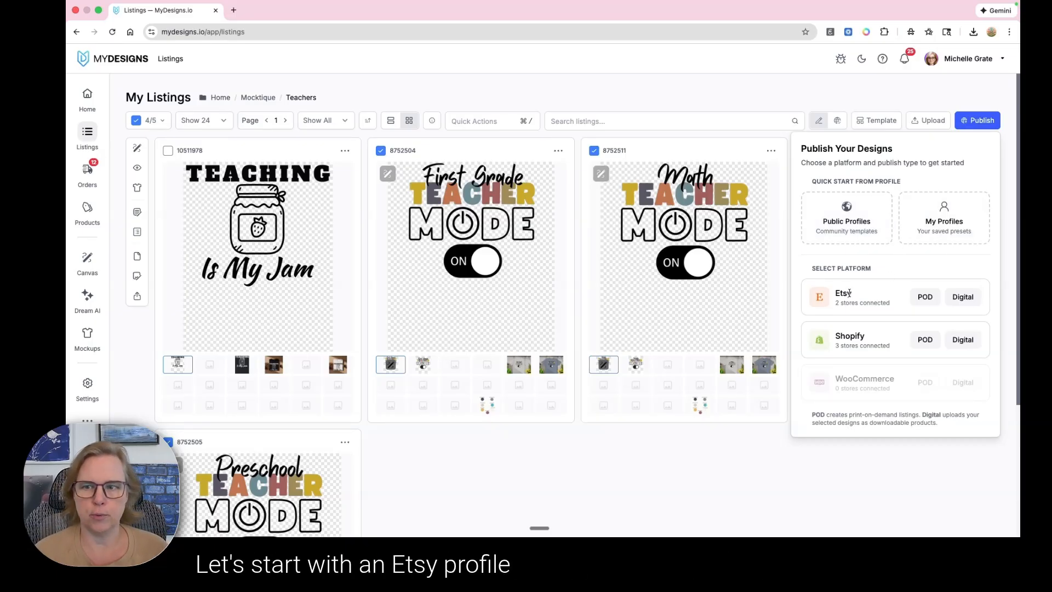
click(924, 299)
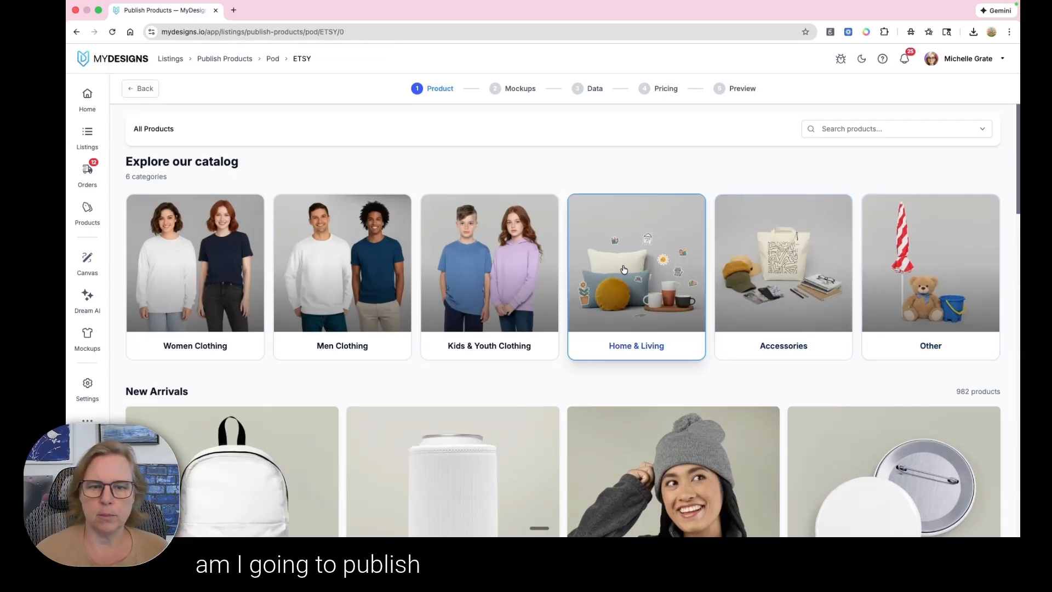
Browse the product catalog's categories and new arrivals
click(870, 129)
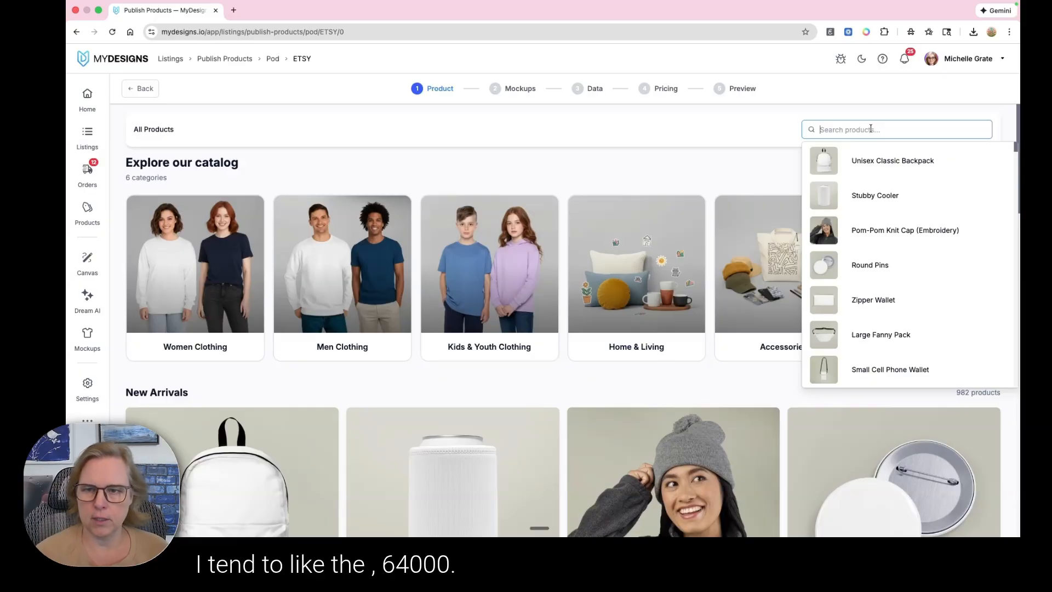
click(745, 162)
scroll(695, 228, down, 7)
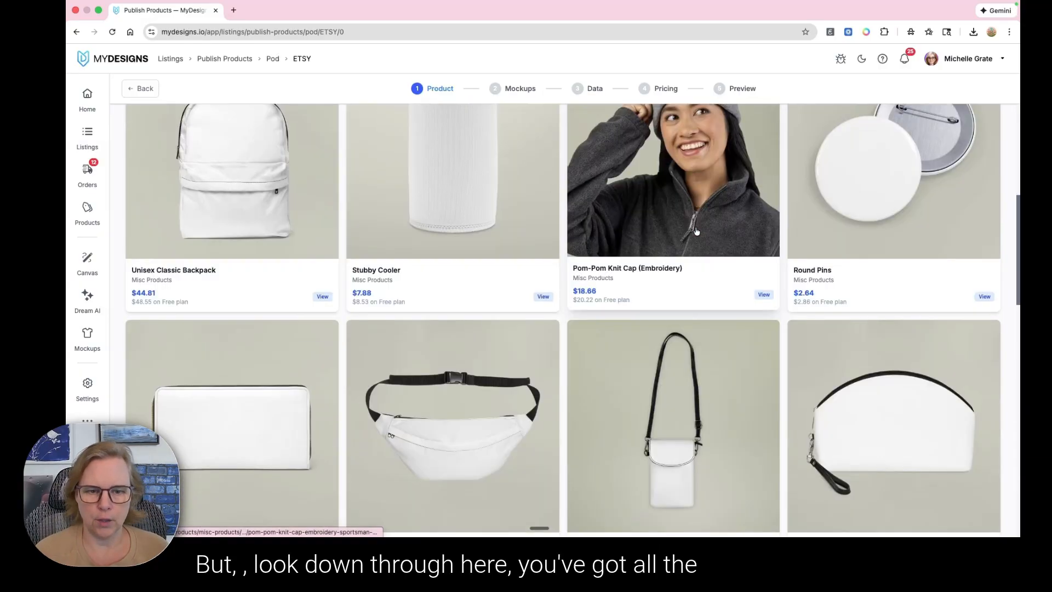
scroll(695, 230, down, 8)
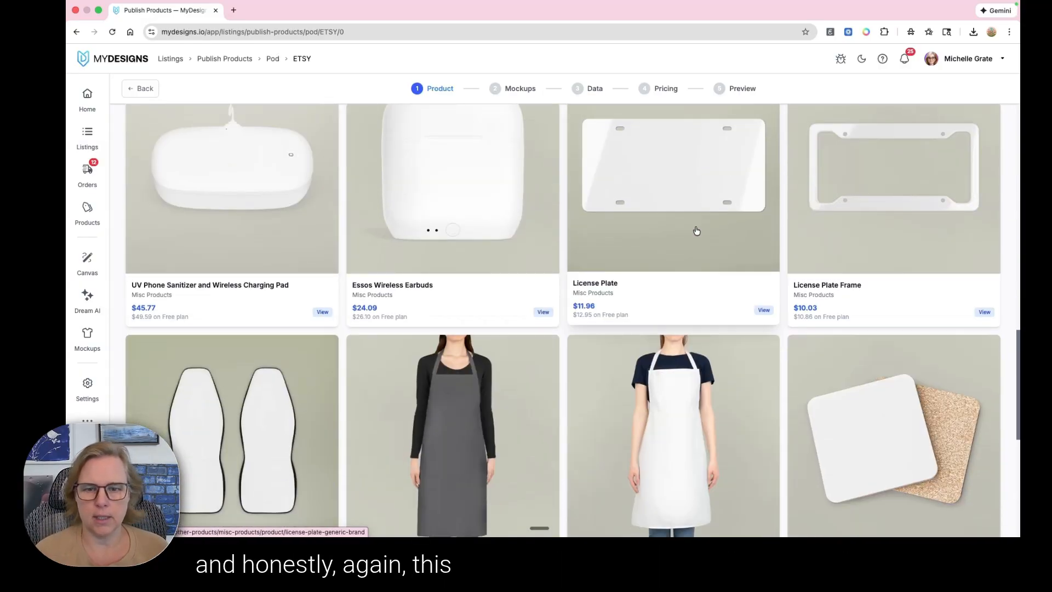
scroll(696, 232, down, 5)
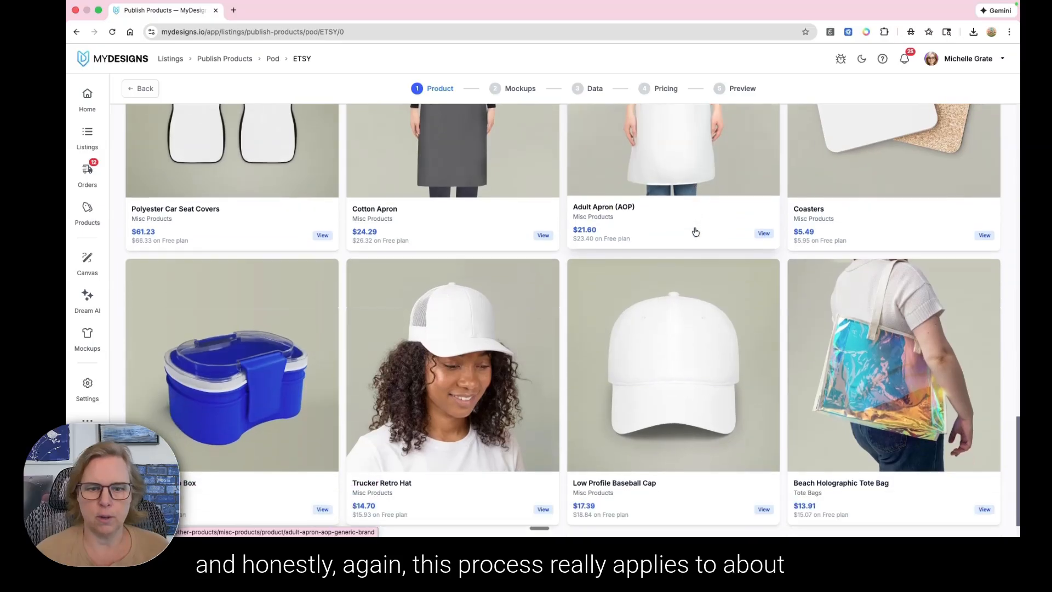
scroll(696, 231, down, 1)
scroll(674, 238, up, 10)
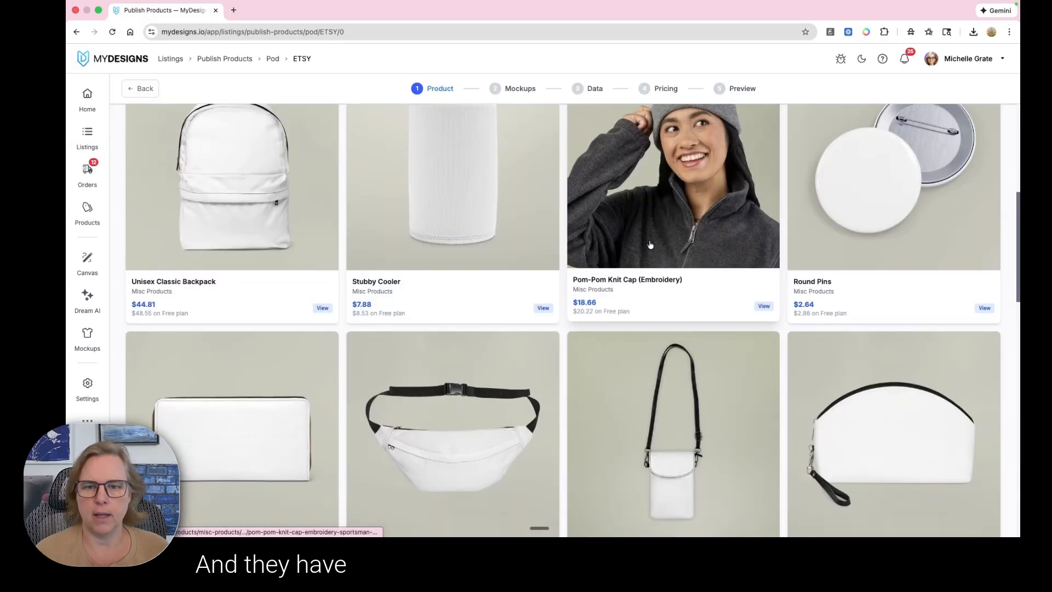
scroll(652, 250, up, 5)
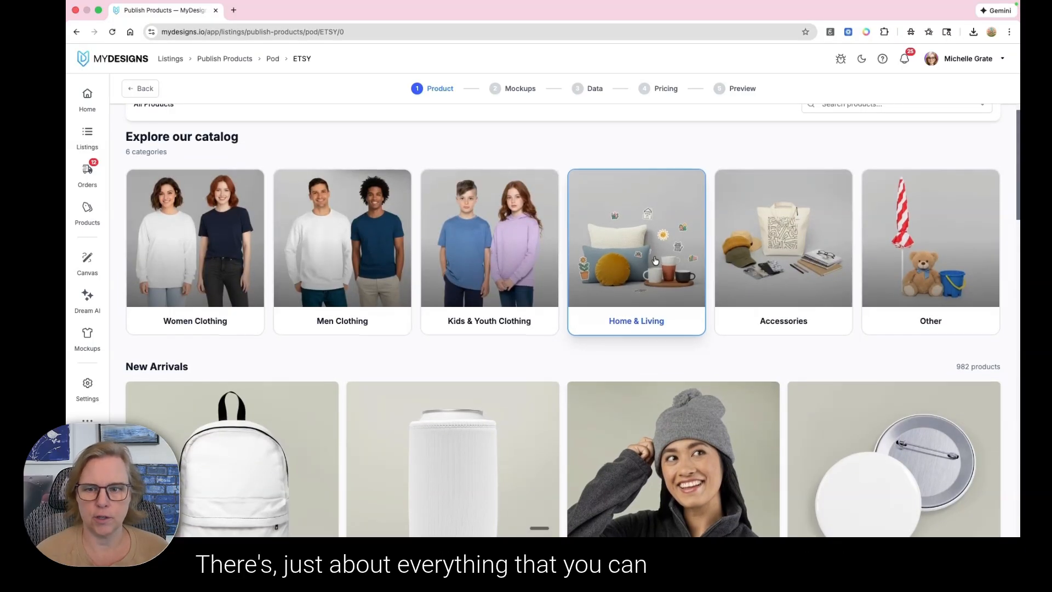
scroll(655, 260, up, 1)
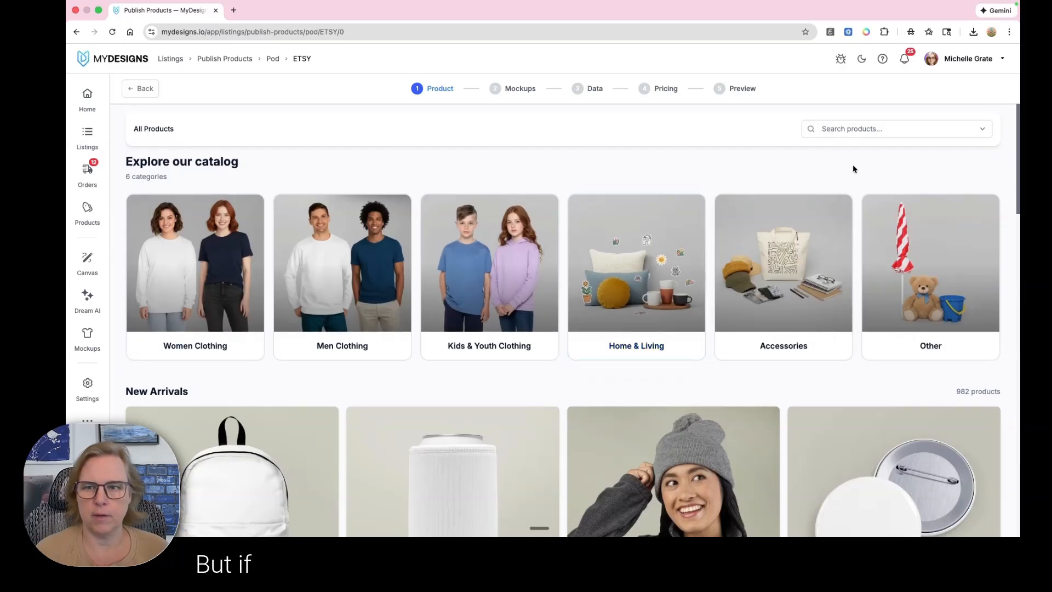
Search the product catalog for 6400 and open the Gildan 64000 shirt
click(857, 129)
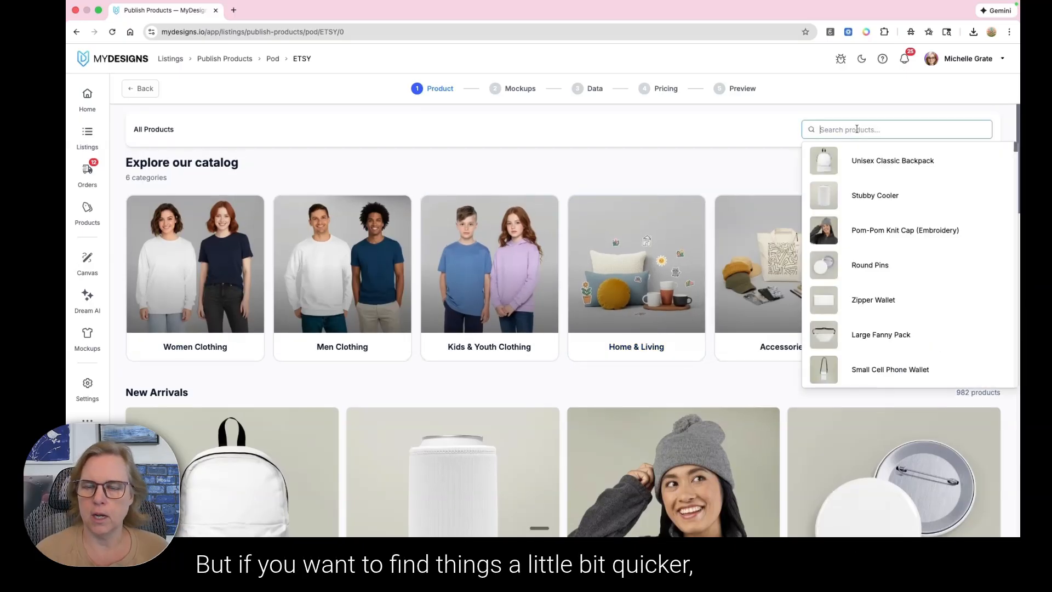
text(6400)
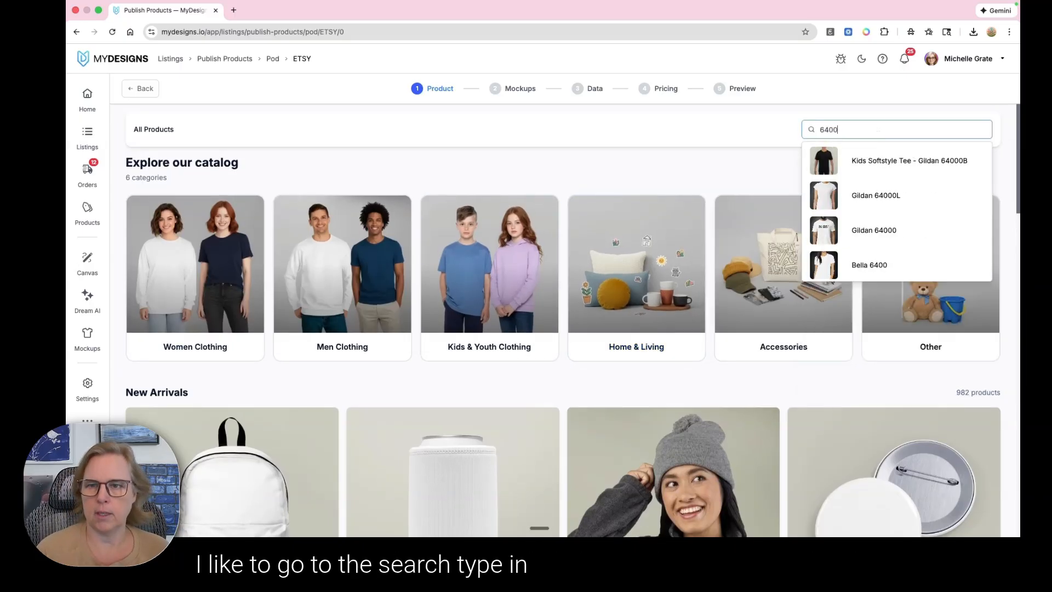
click(881, 237)
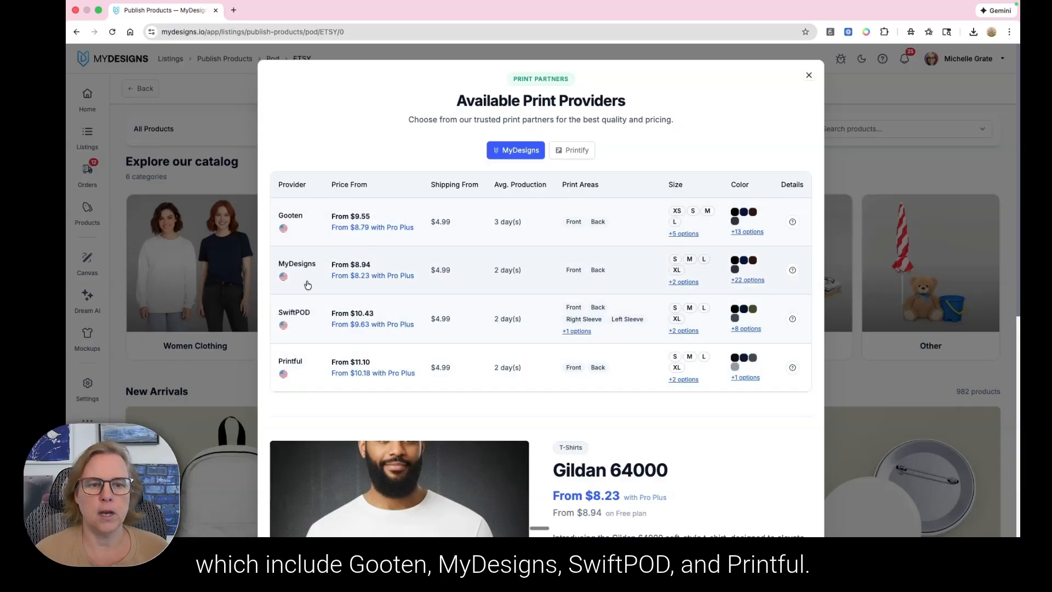
Examine the Printify providers for the Gildan 64000, including prices, print areas and sizes, plus the shirt's description and product features
click(572, 152)
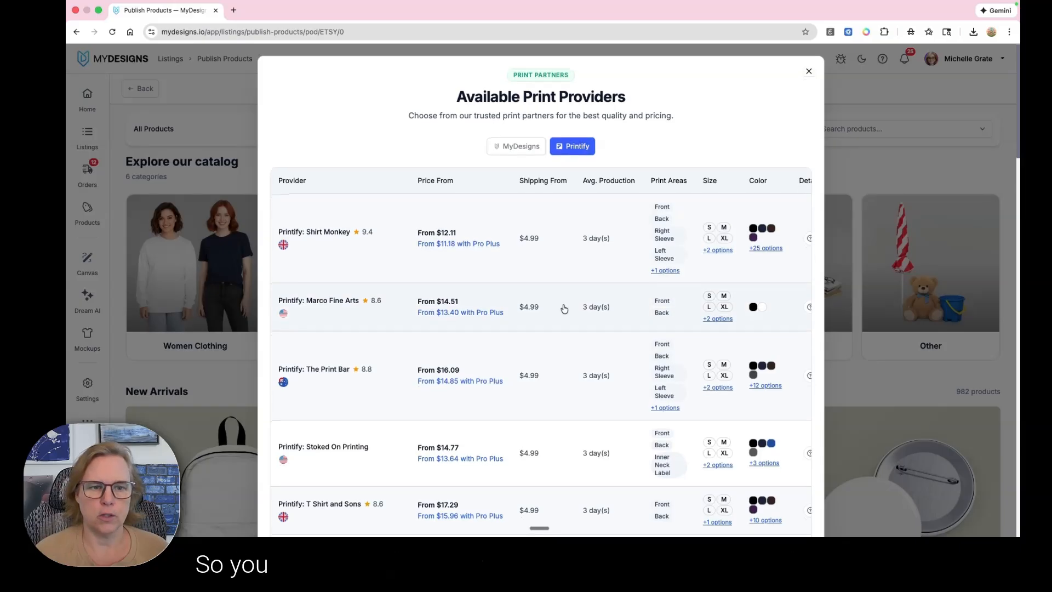
scroll(564, 307, down, 3)
scroll(564, 309, down, 5)
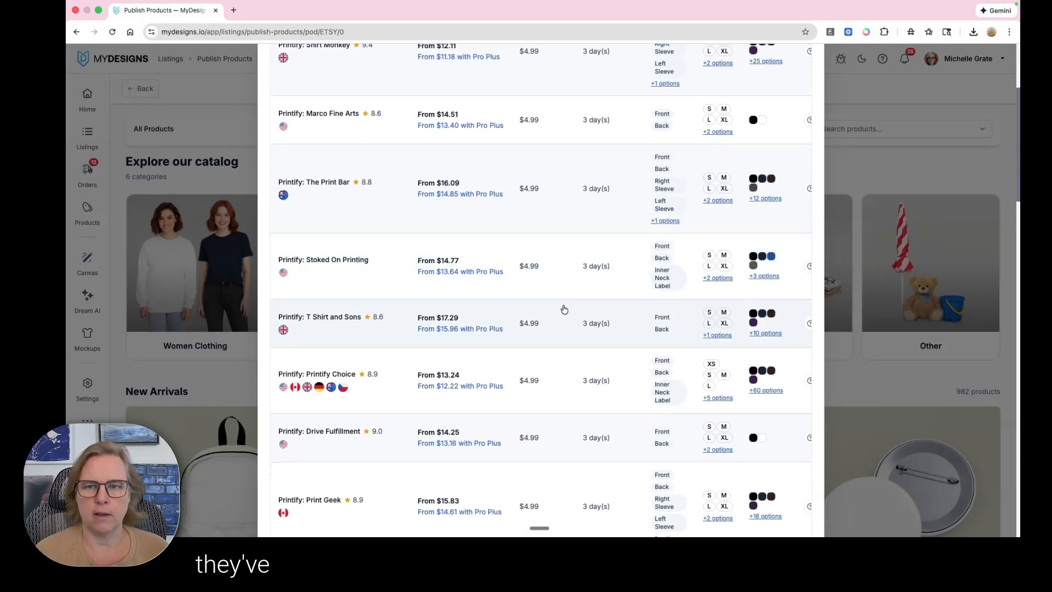
scroll(564, 307, down, 8)
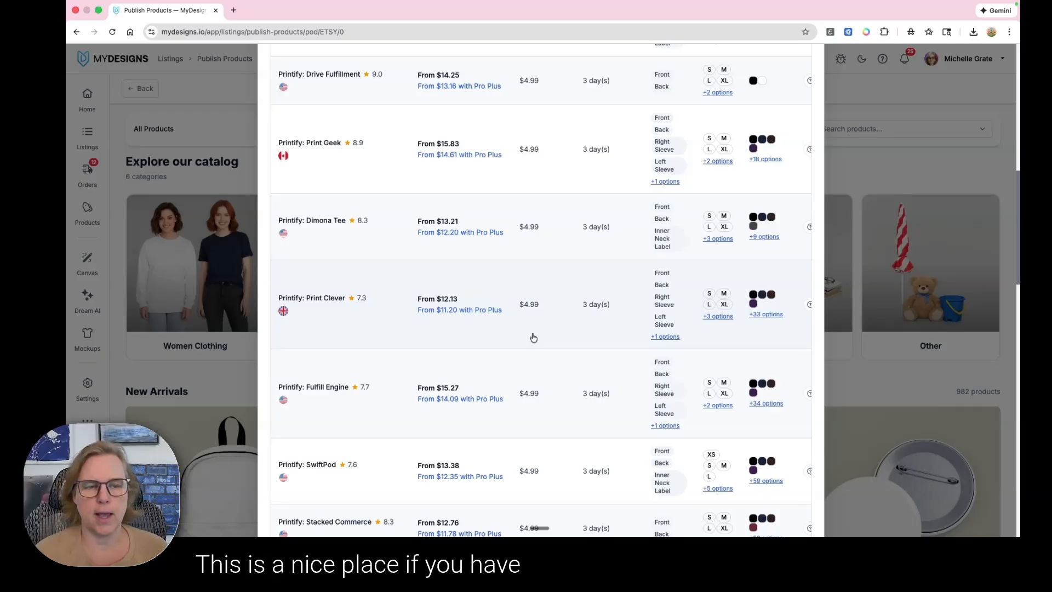
scroll(533, 337, down, 5)
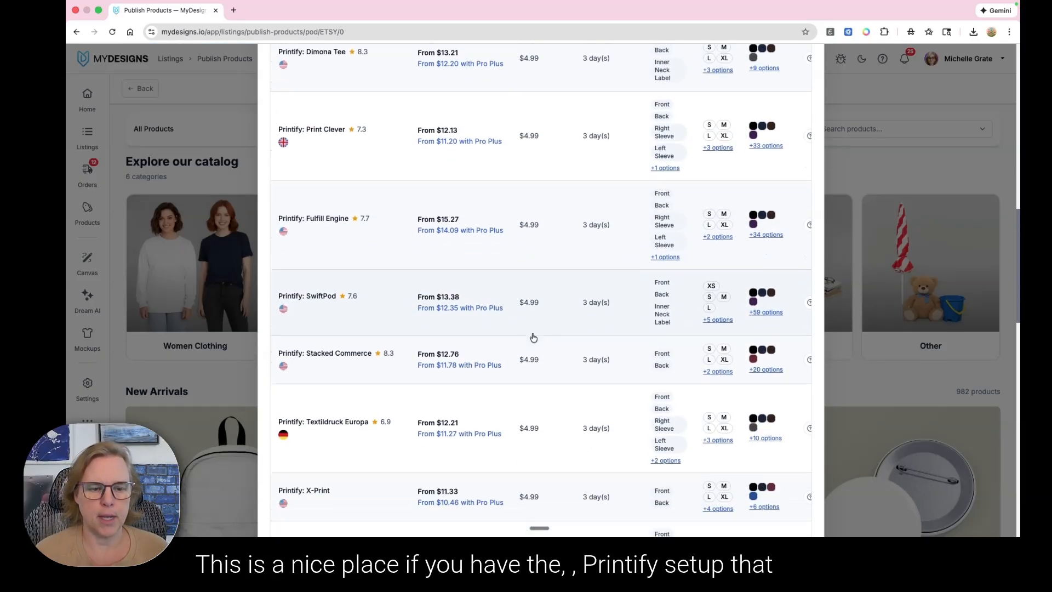
scroll(480, 308, down, 7)
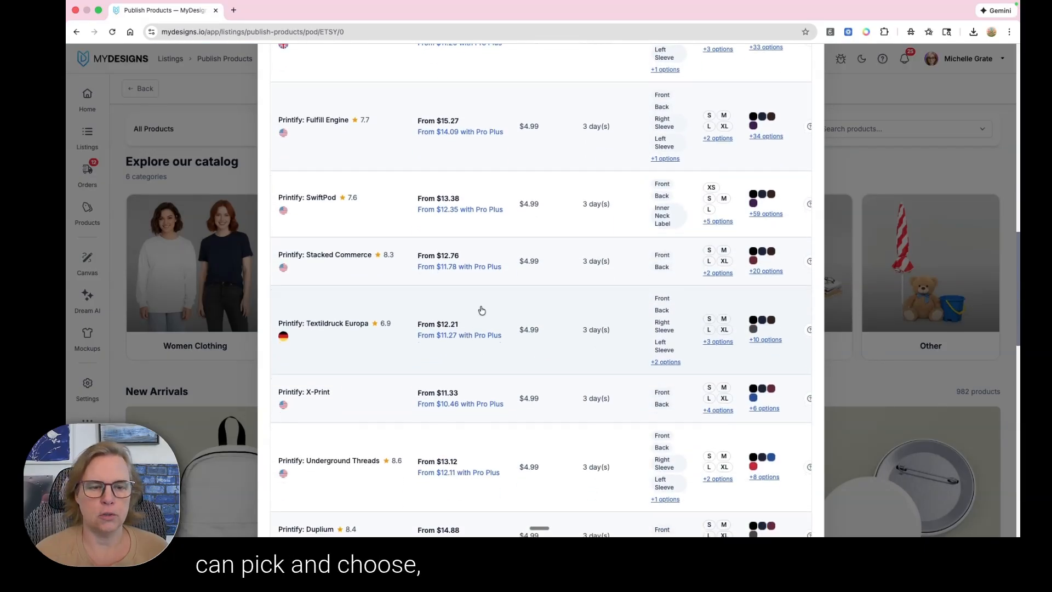
scroll(528, 312, down, 10)
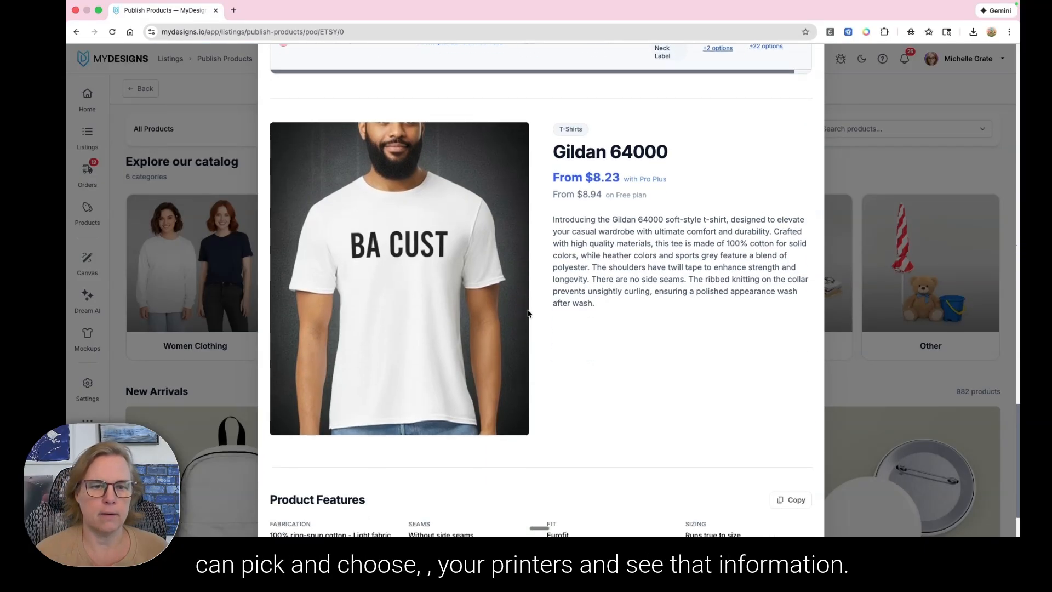
scroll(646, 334, down, 3)
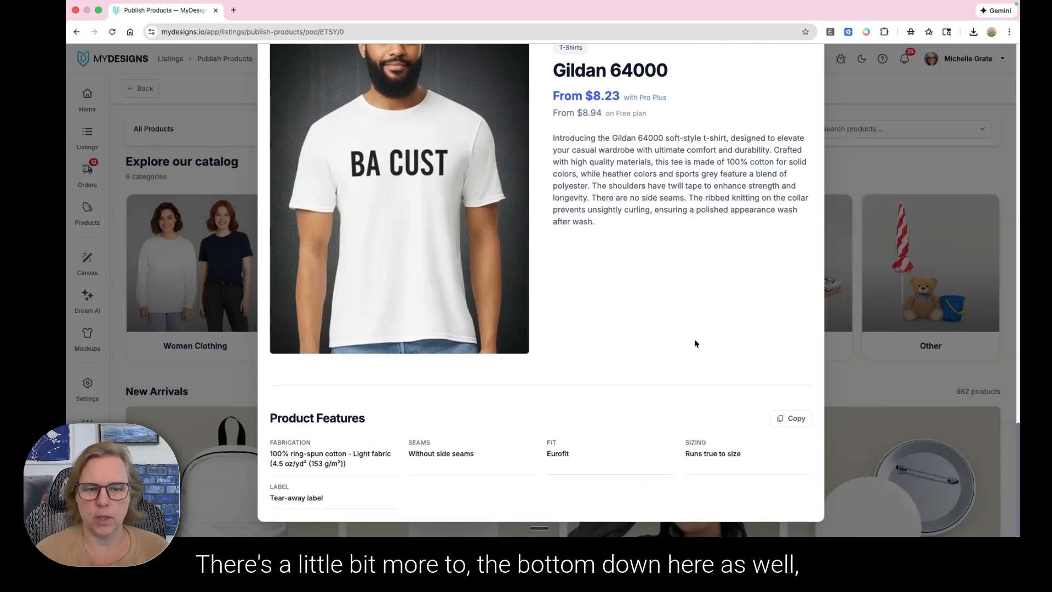
scroll(695, 340, up, 8)
scroll(695, 340, up, 15)
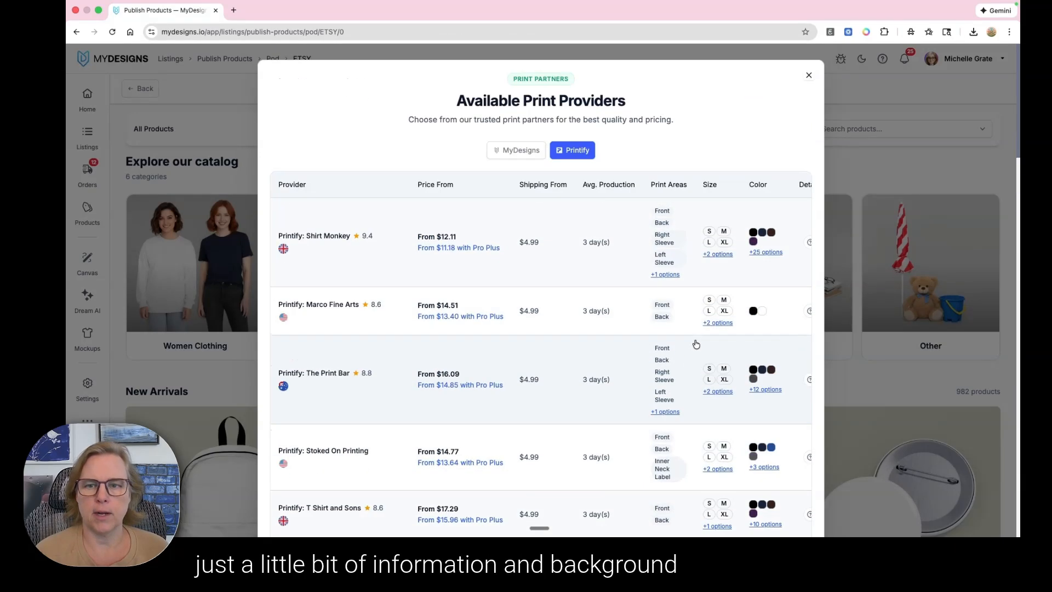
Return to the MyDesigns partner providers and choose MyDesigns as the print provider for the Gildan 64000
click(516, 151)
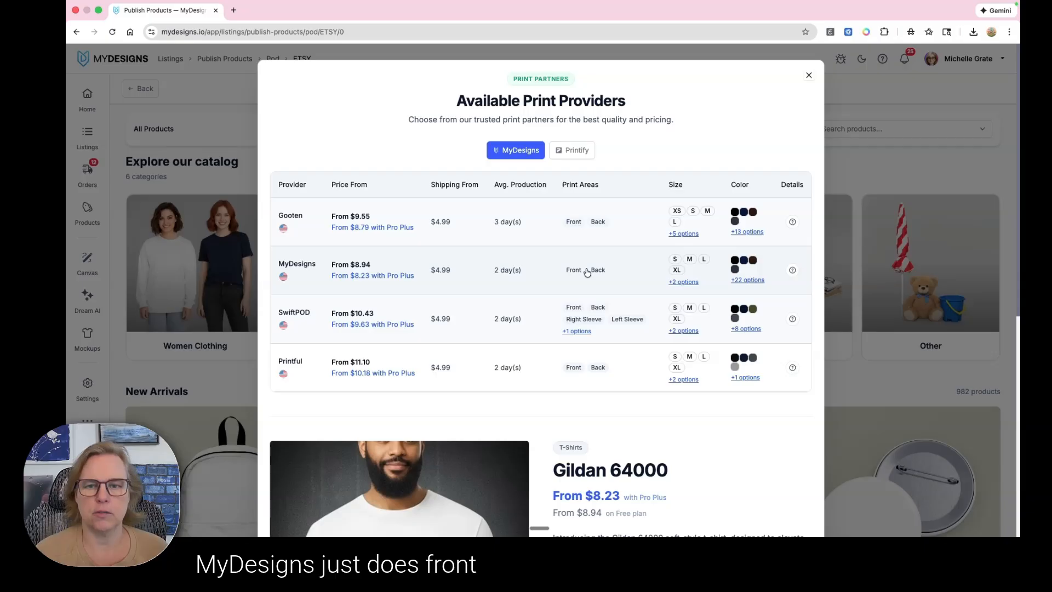
click(669, 267)
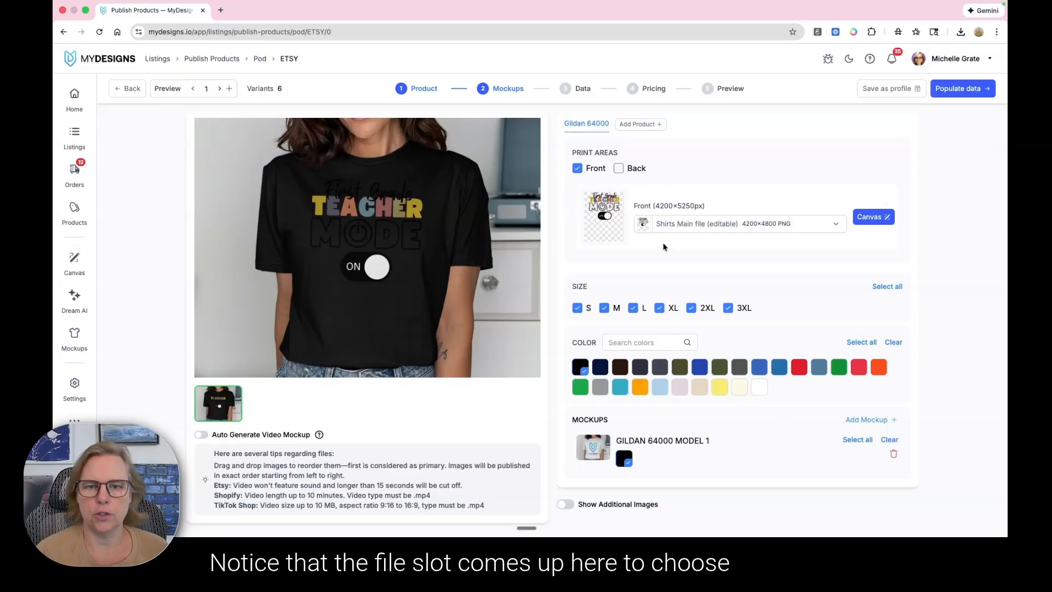
Use Shirts Main file (editable) for the front print area and open it in Canvas
click(669, 229)
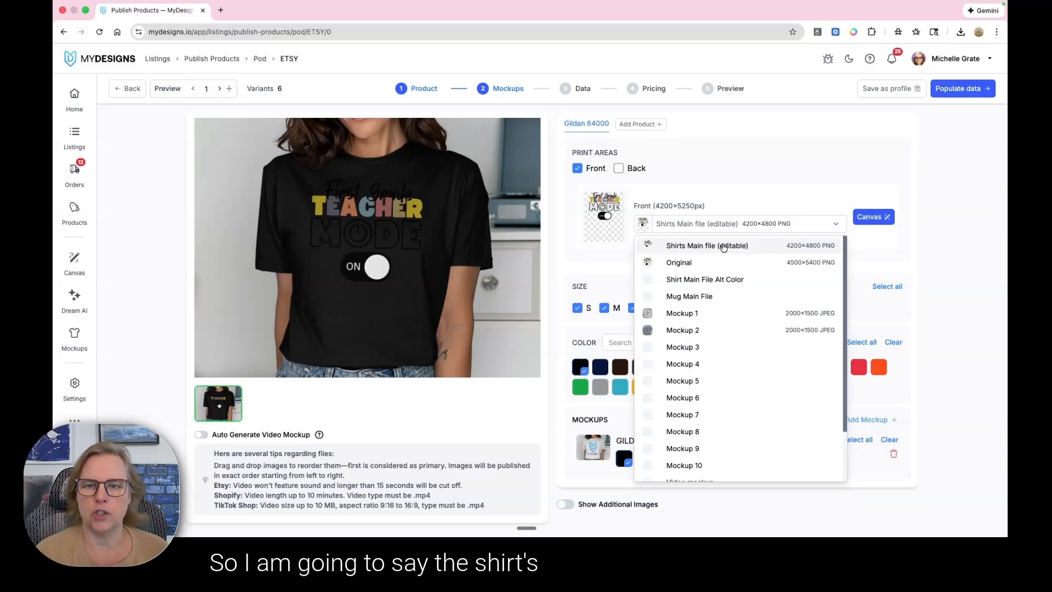
click(755, 248)
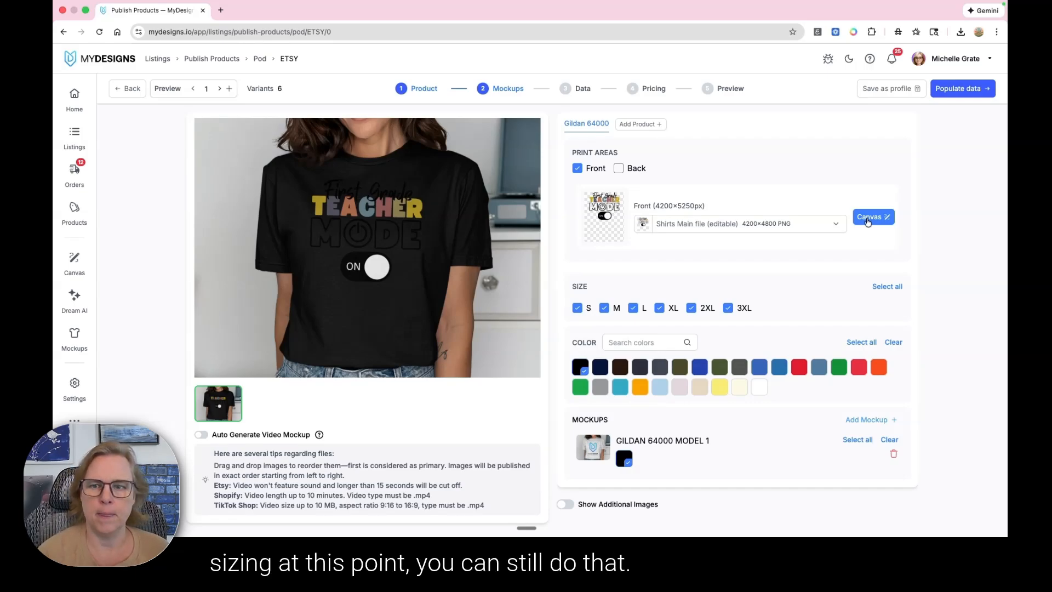
click(868, 219)
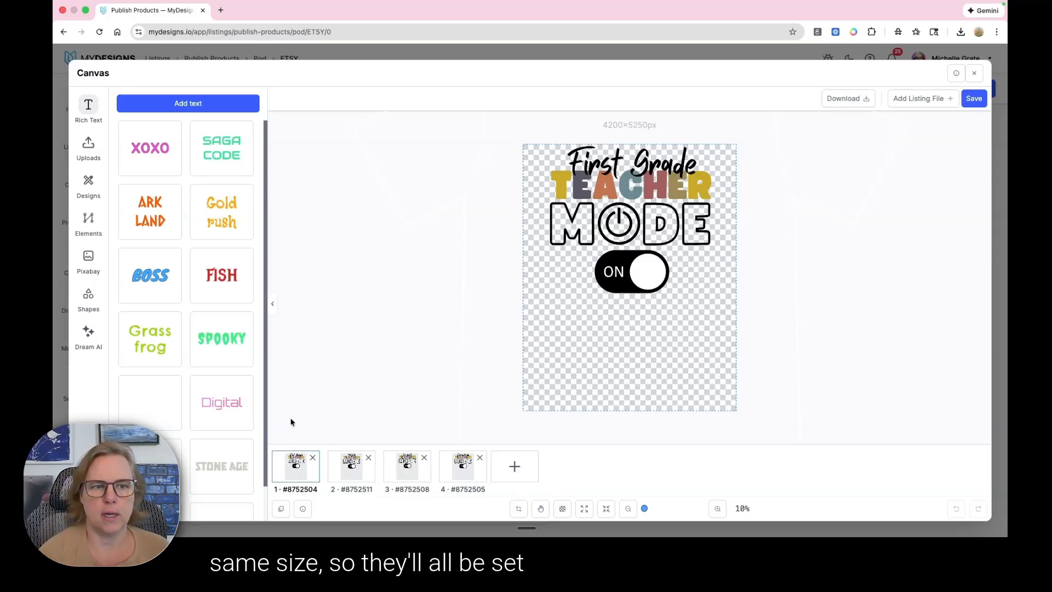
Enlarge the First Grade design to about 4906 × 5607 px, centered at the artboard's top, and sync it to the other designs
click(583, 237)
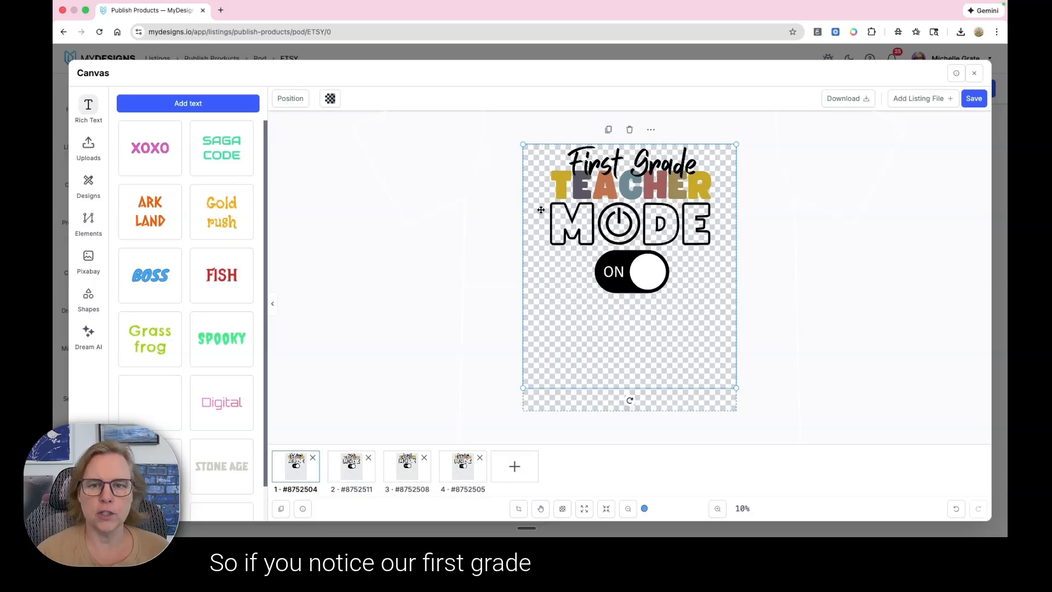
click(291, 99)
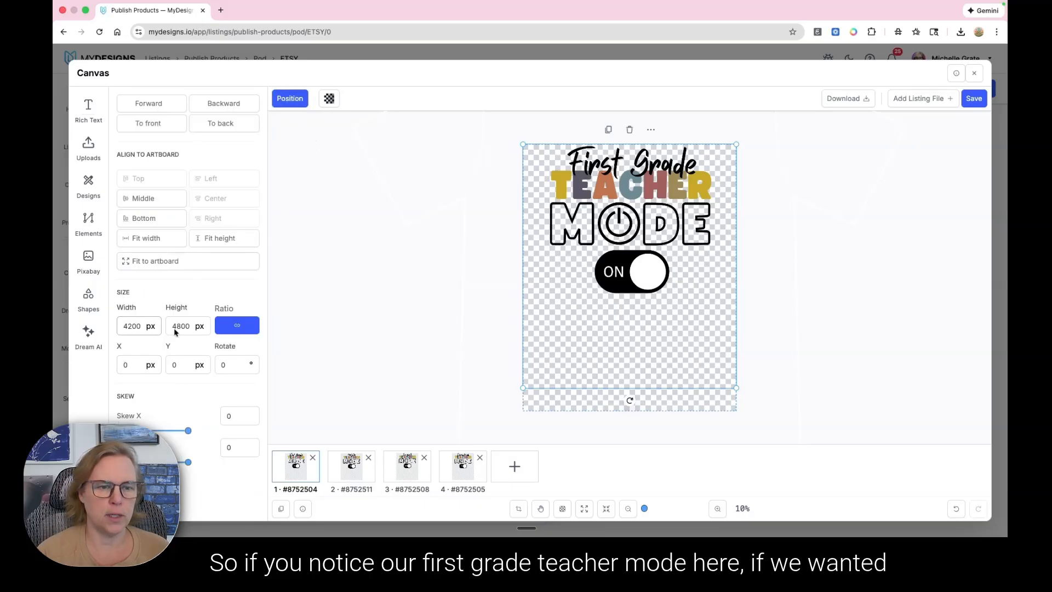
drag(521, 389, 487, 428)
drag(647, 250, 667, 246)
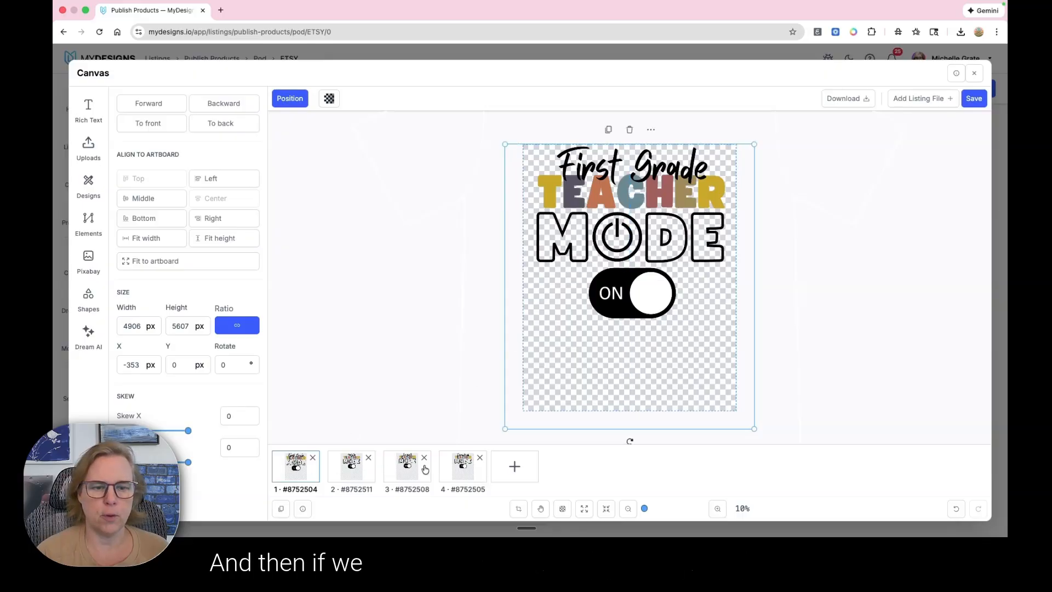
right_click(637, 219)
click(641, 212)
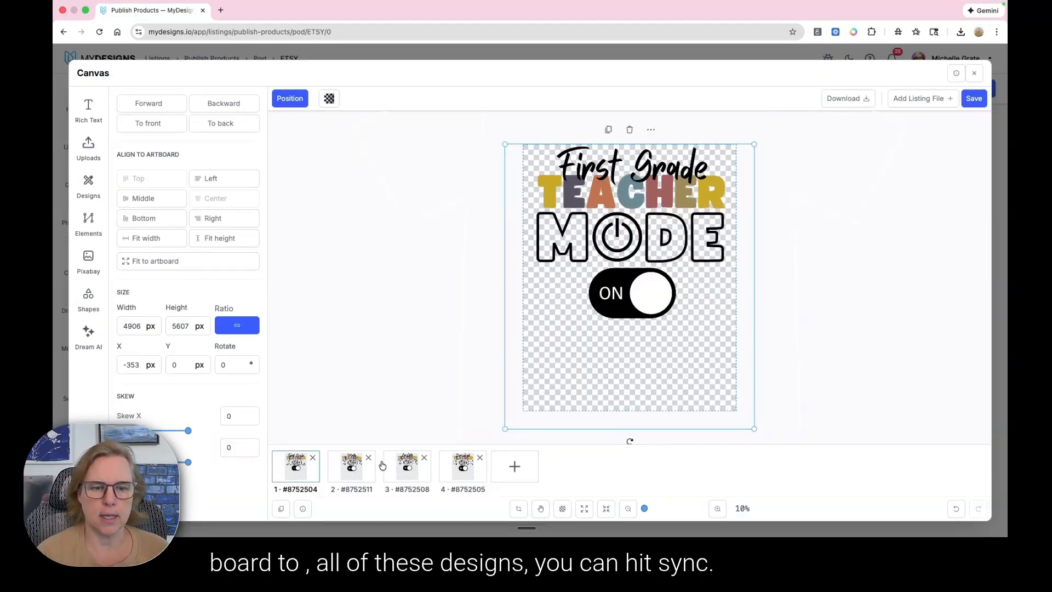
Review the synced size on each of the four design artboards and save the canvas
click(358, 473)
click(400, 473)
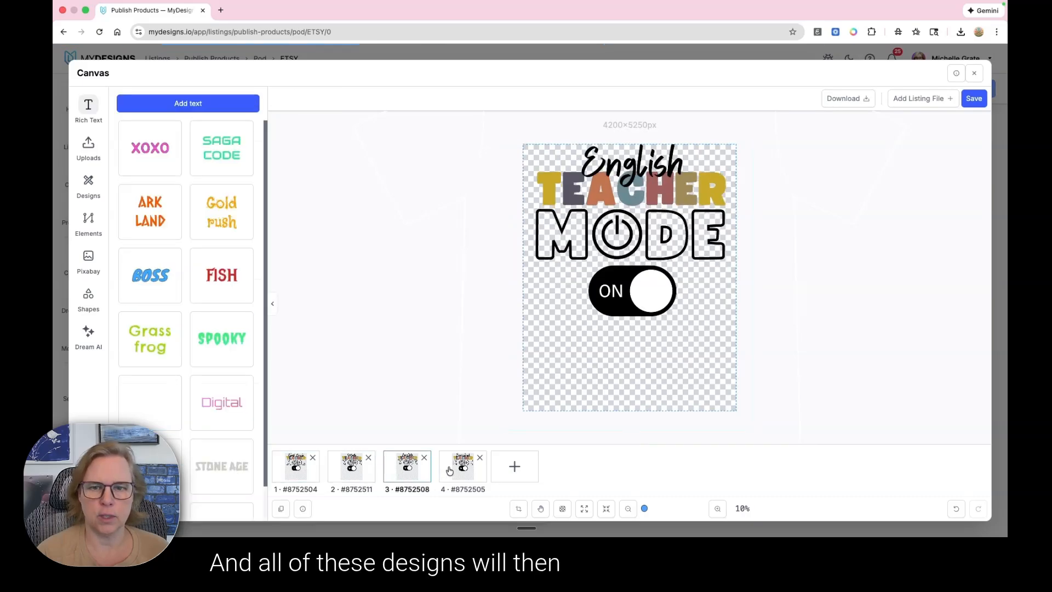
click(451, 470)
click(408, 469)
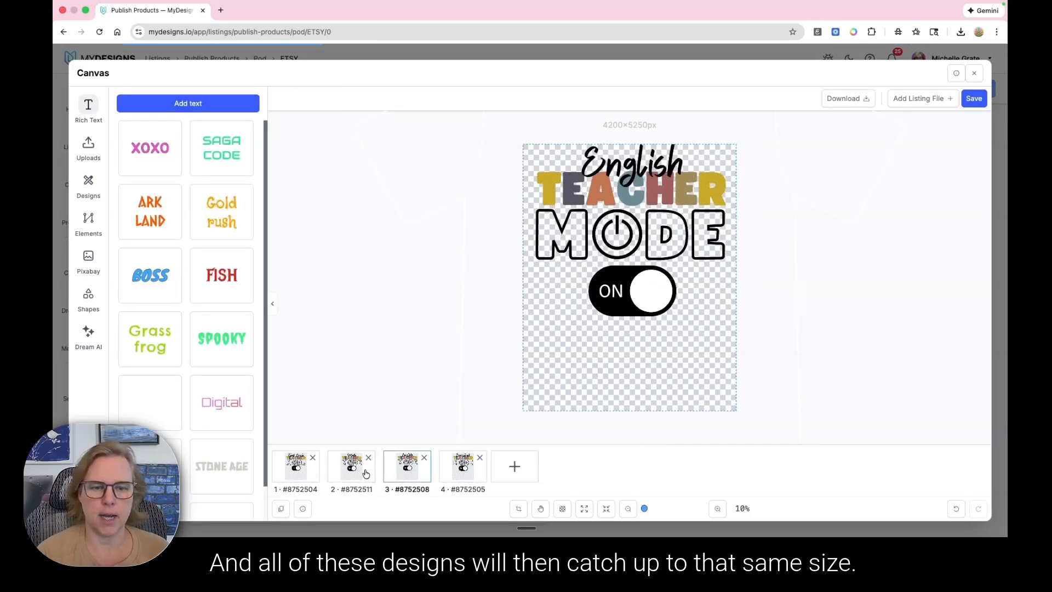
click(361, 472)
click(304, 475)
click(420, 315)
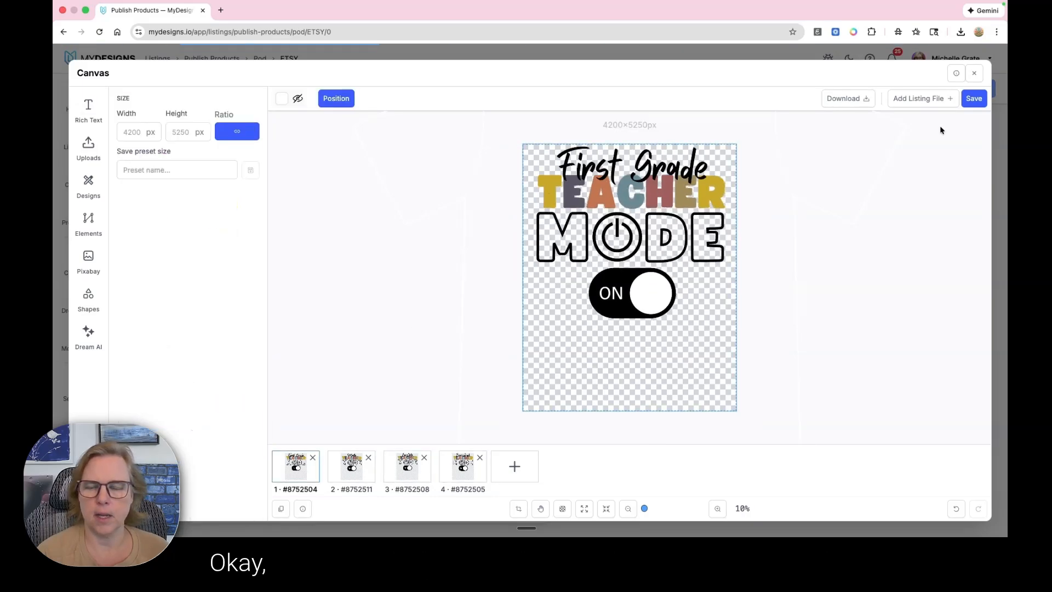
click(968, 98)
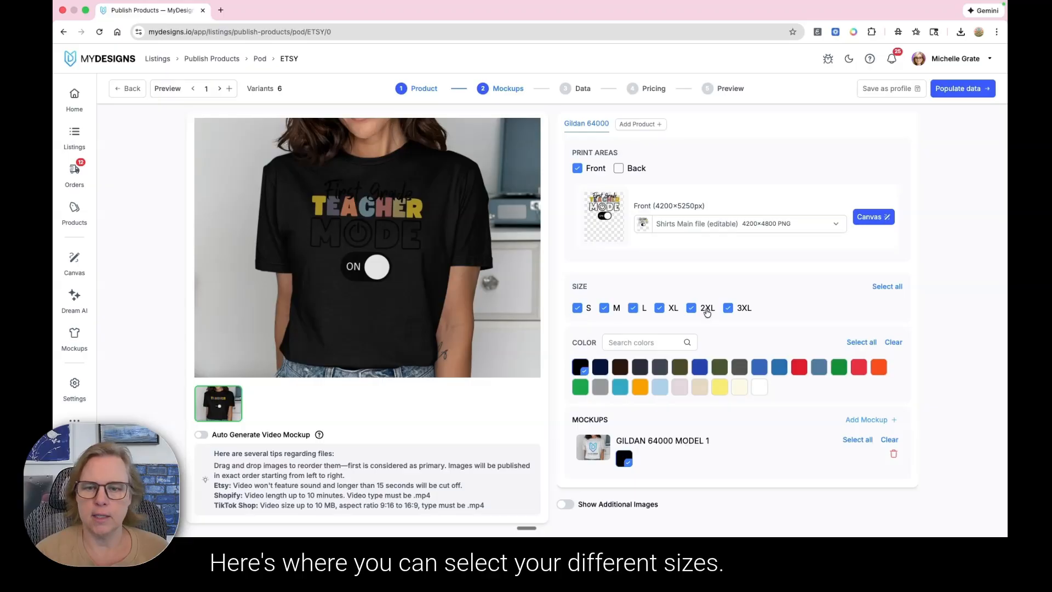
Exclude and re-include size 3XL, and add white to the shirt colors and the Gildan 64000 Model 1 mockup
click(728, 309)
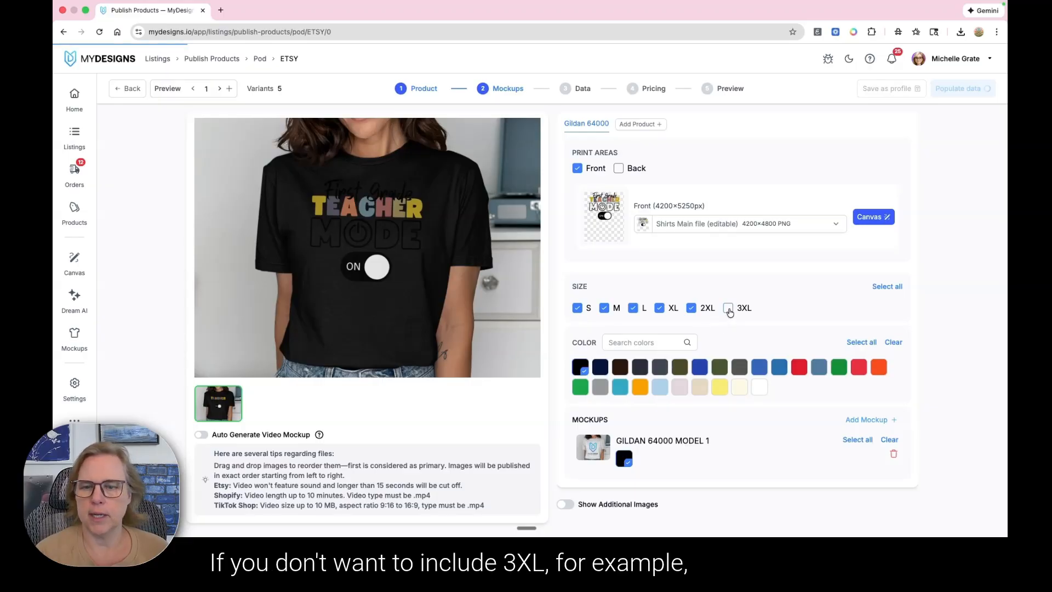
click(729, 308)
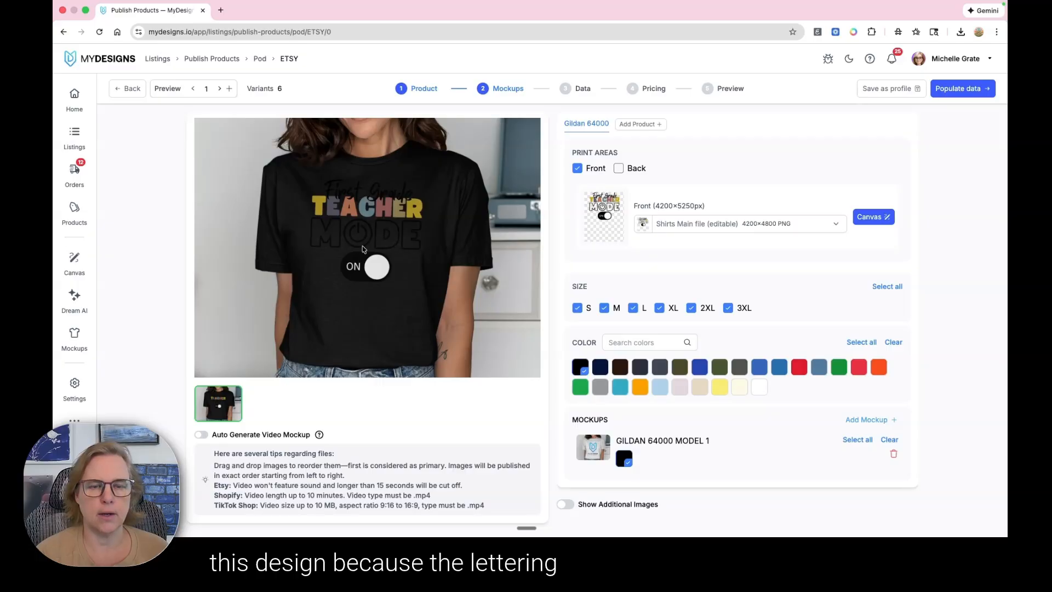
click(764, 392)
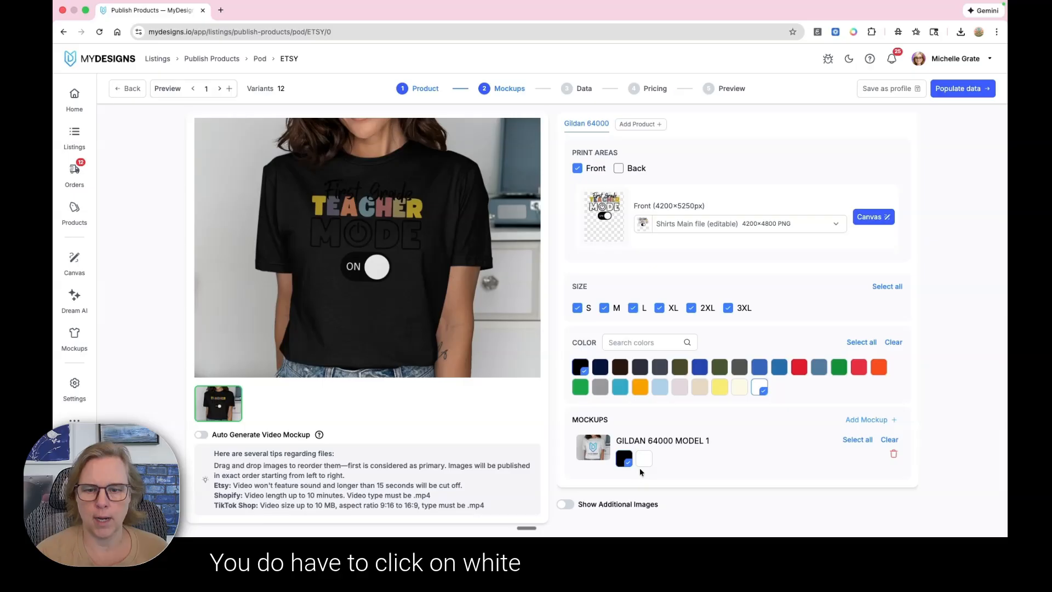
click(644, 459)
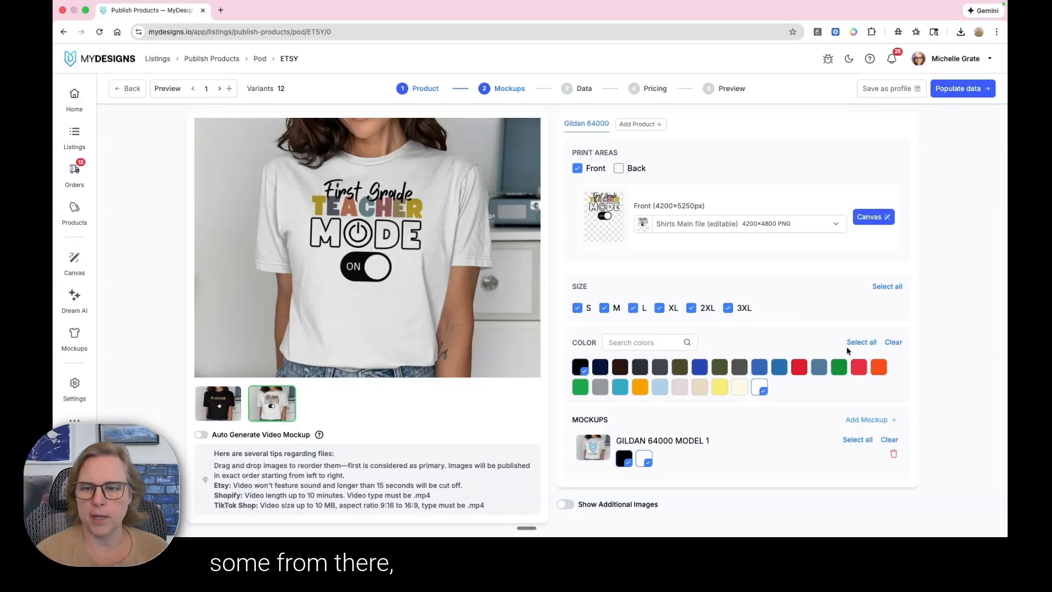
Include every shirt color in the product and the Gildan 64000 Model 1 mockup, and look over the generated images
click(860, 342)
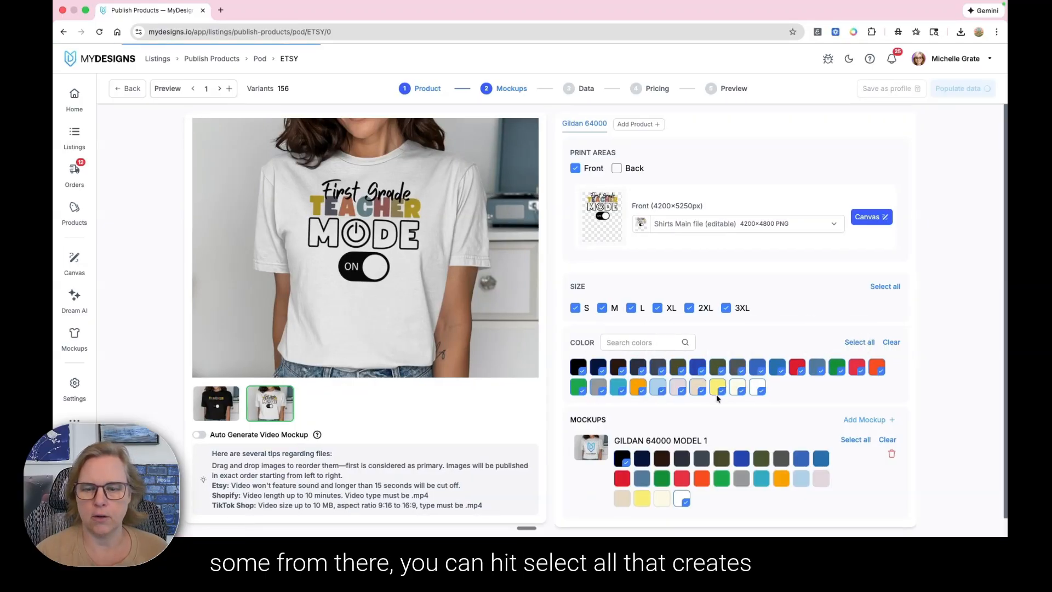
click(855, 440)
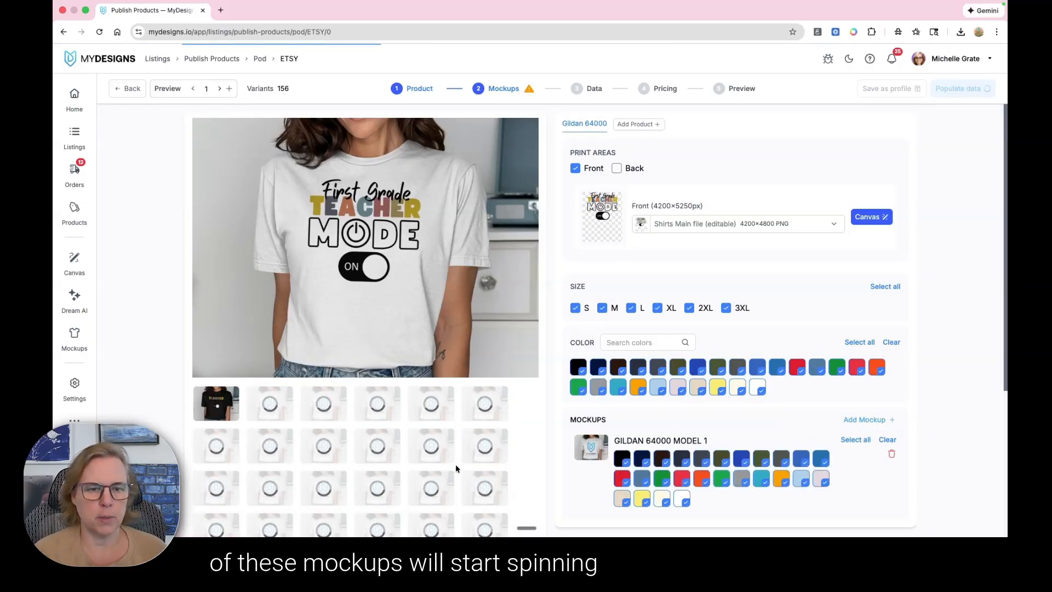
scroll(377, 303, down, 1)
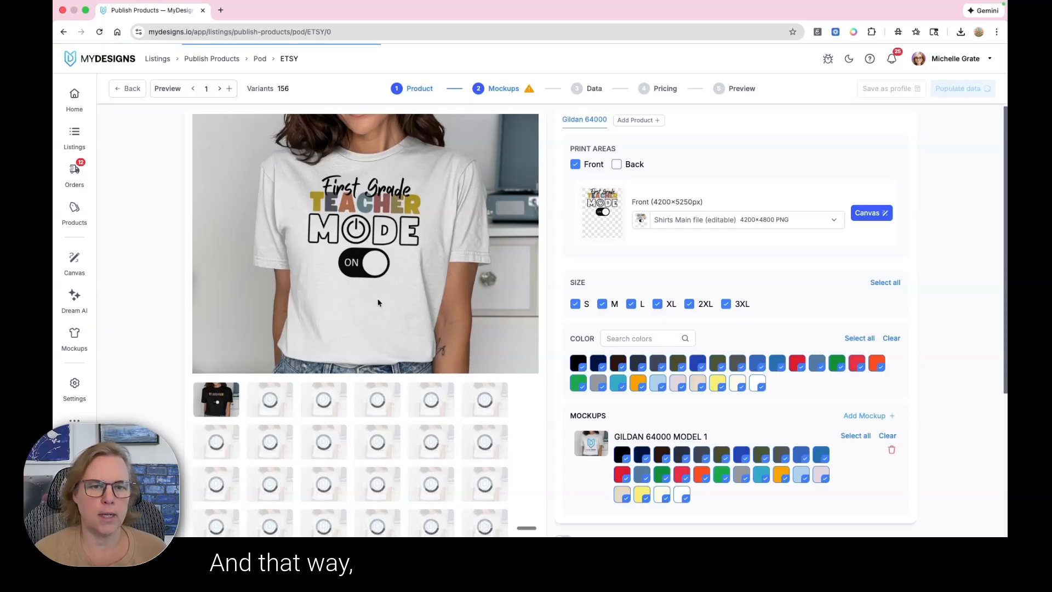
scroll(428, 441, down, 2)
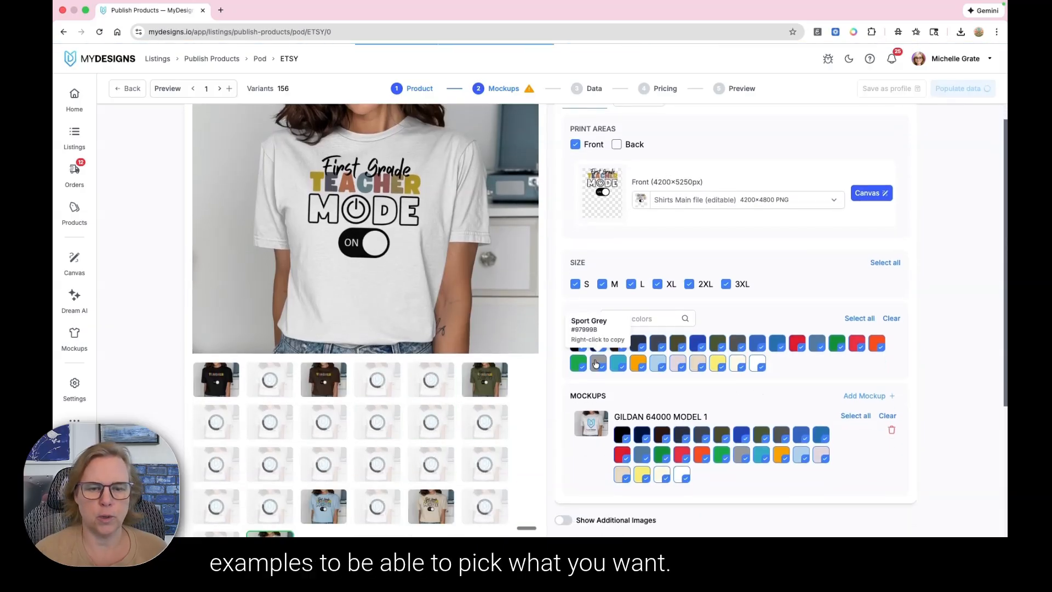
scroll(596, 363, down, 1)
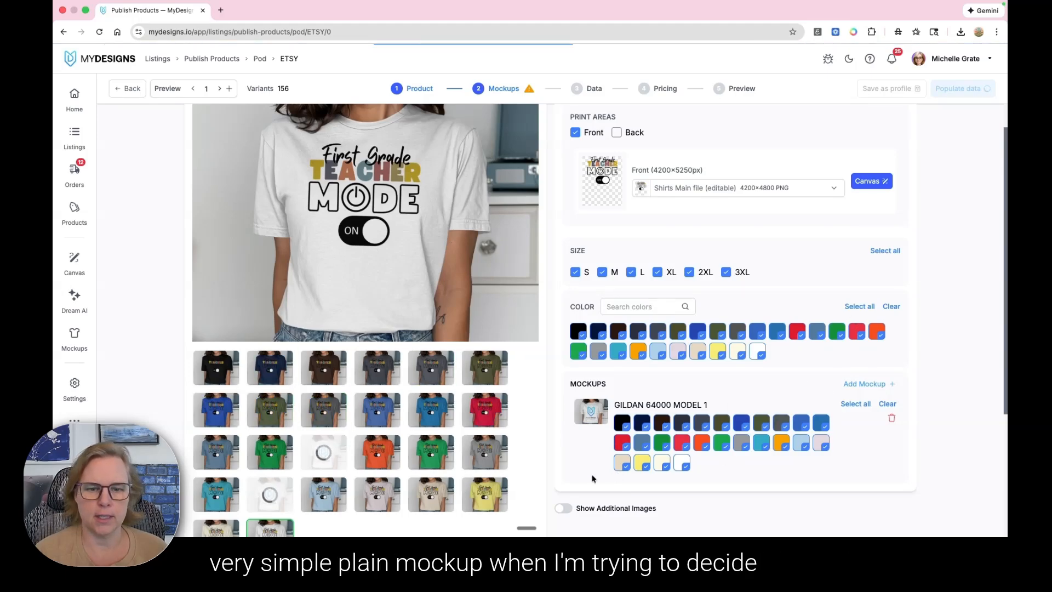
scroll(579, 454, down, 2)
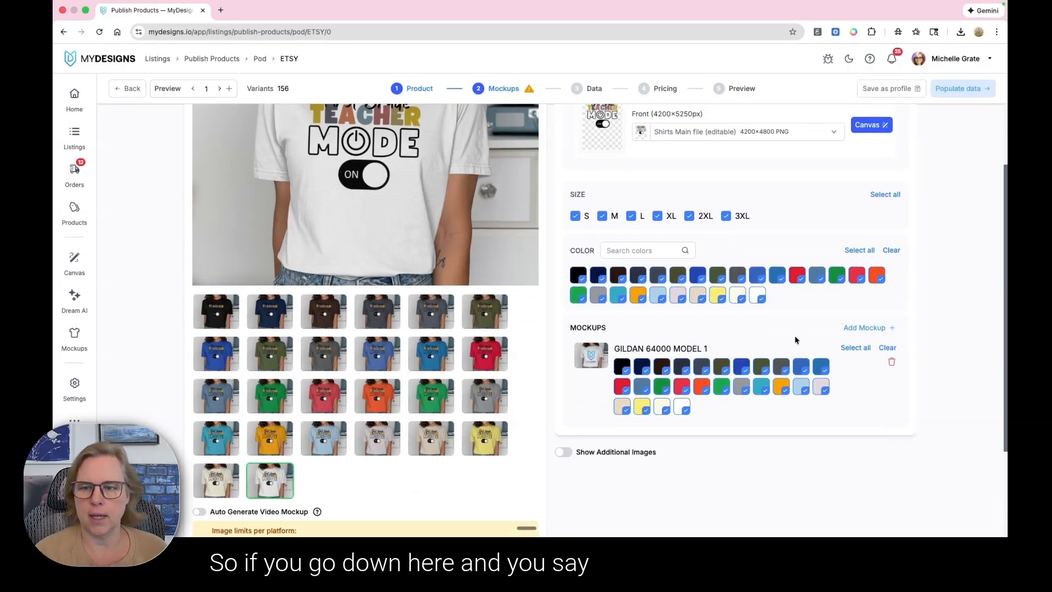
Replace the Gildan 64000 Model 1 mockup with the plain Gildan 64000 Front, L, R Sleeves, Neck Plain mockup
click(858, 330)
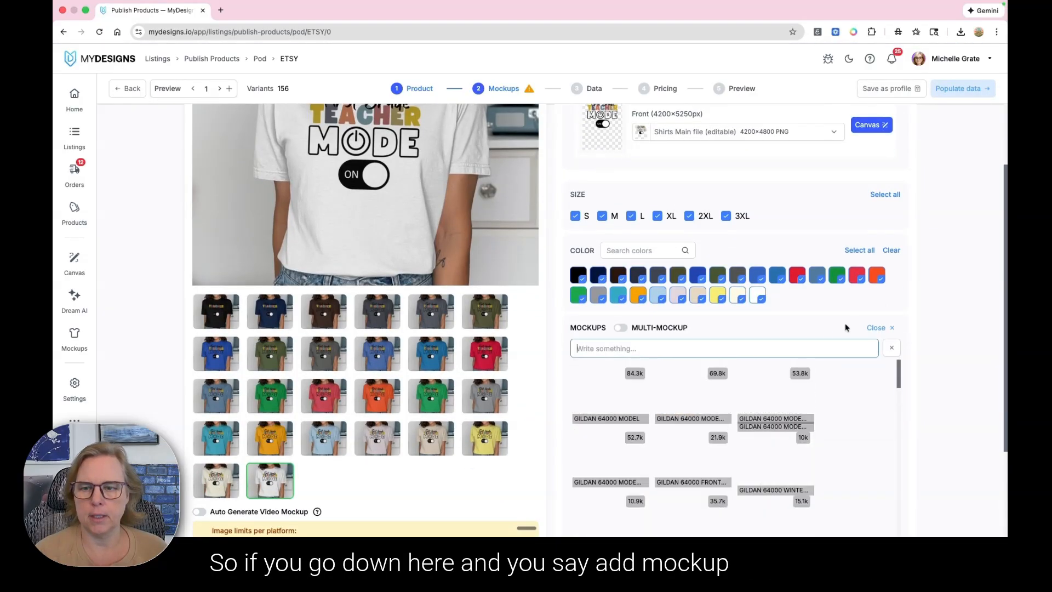
scroll(842, 324, down, 2)
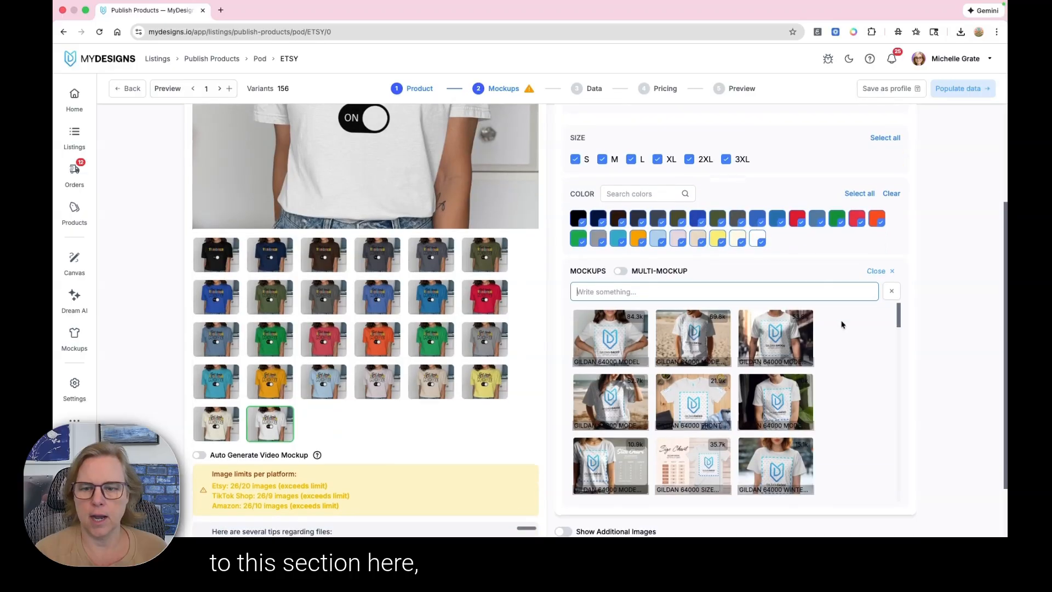
scroll(702, 378, down, 2)
scroll(702, 378, down, 3)
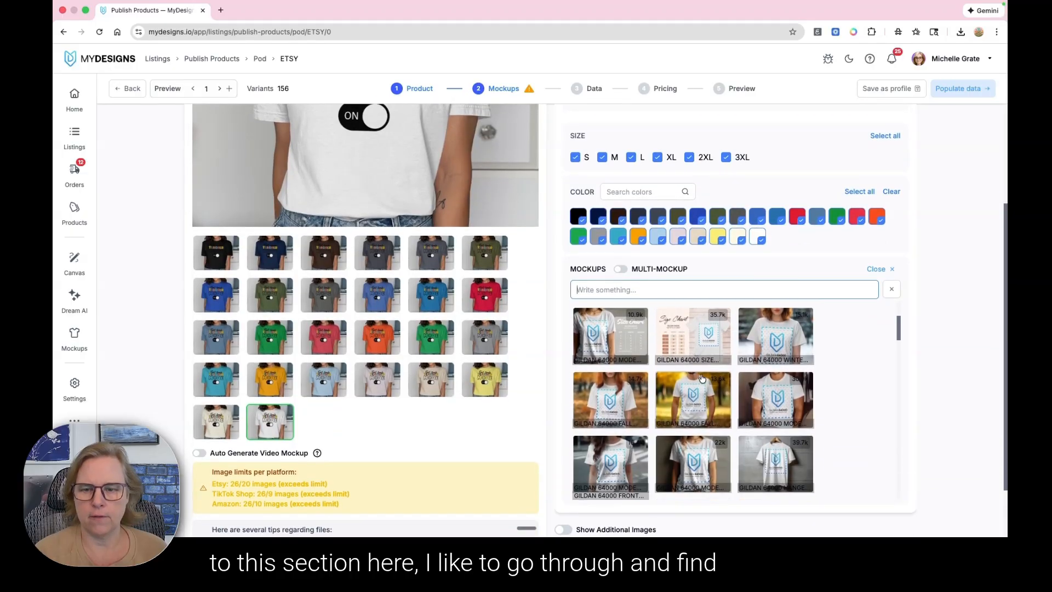
scroll(703, 378, down, 4)
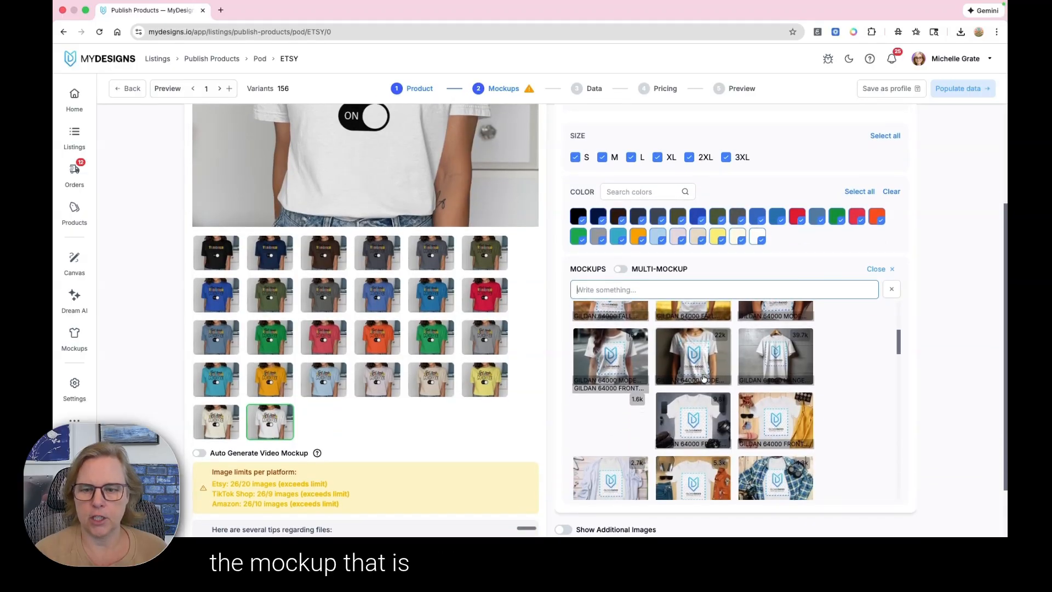
scroll(704, 378, down, 4)
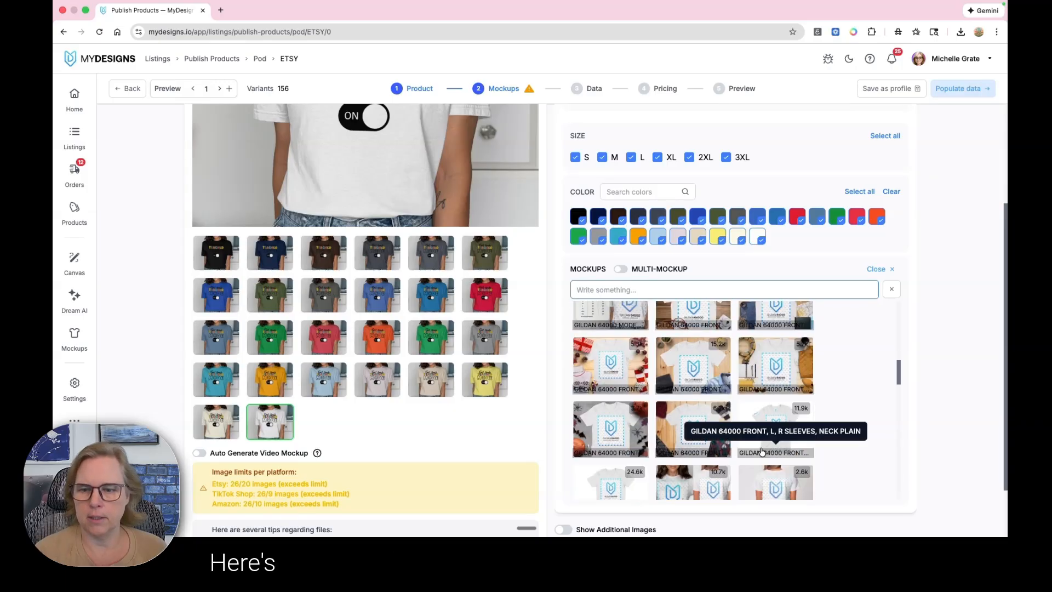
scroll(795, 438, down, 1)
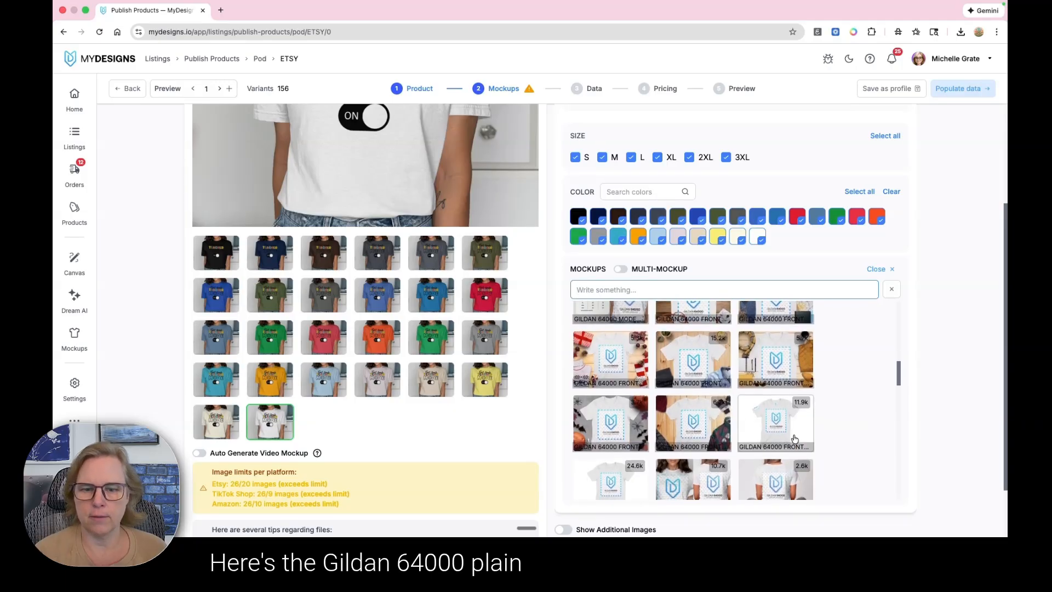
click(783, 427)
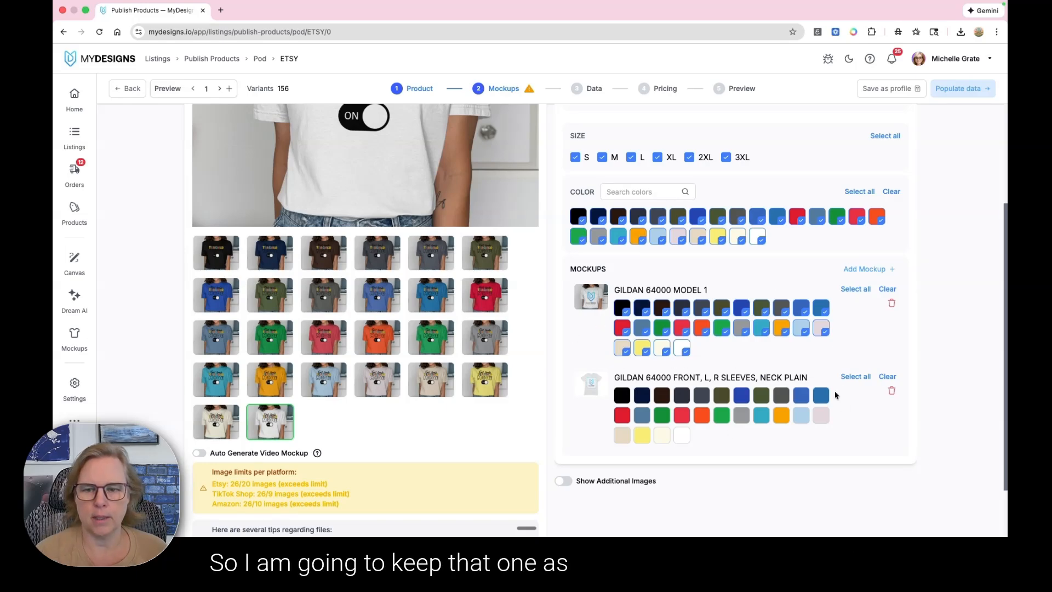
click(893, 304)
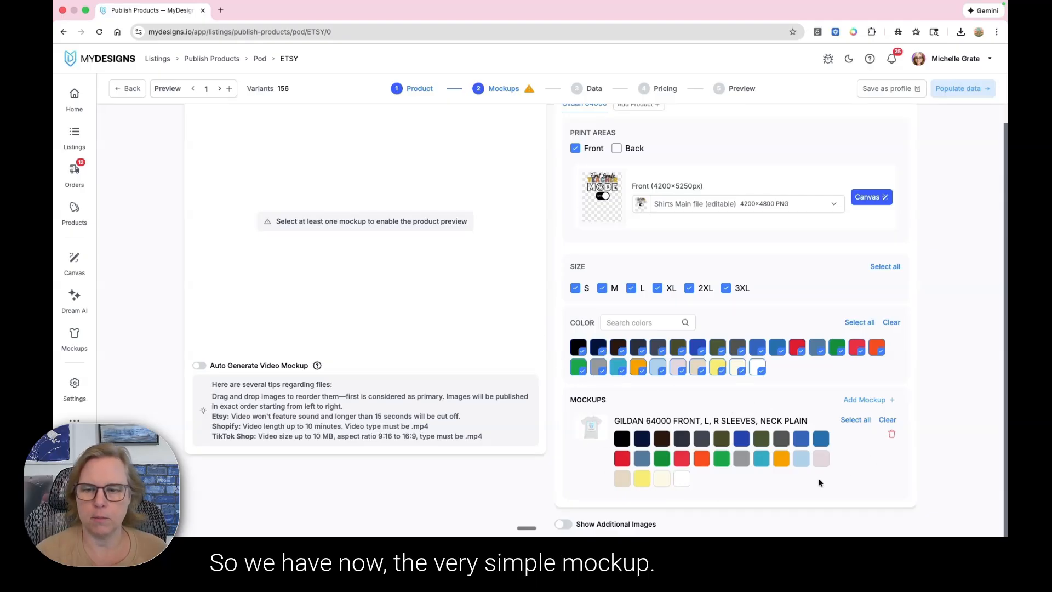
Generate the plain Gildan 64000 mockup in all shirt colors and look over the resulting images
click(858, 422)
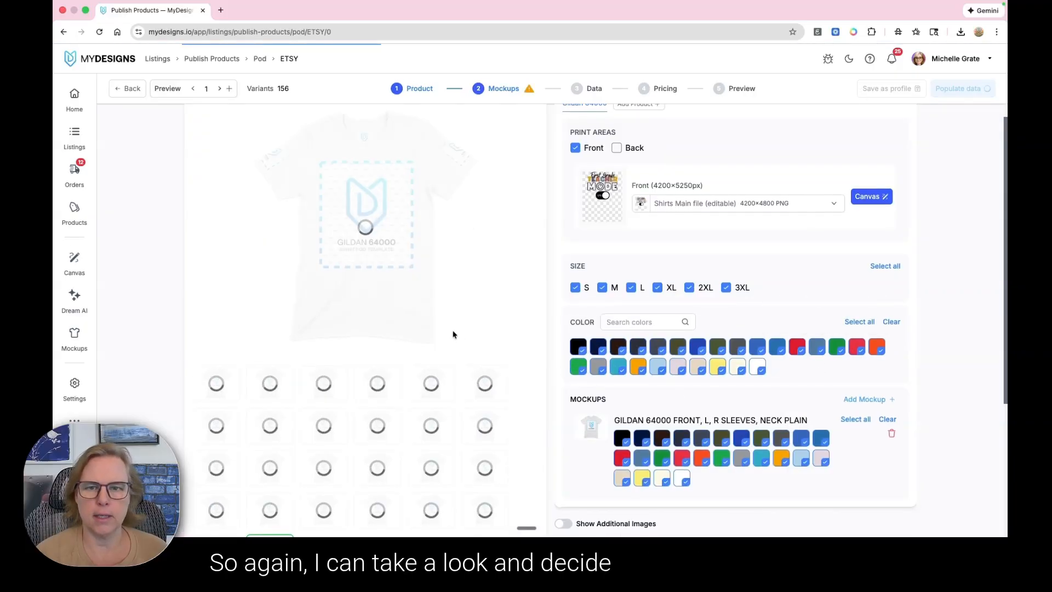
scroll(452, 334, down, 1)
scroll(452, 334, down, 2)
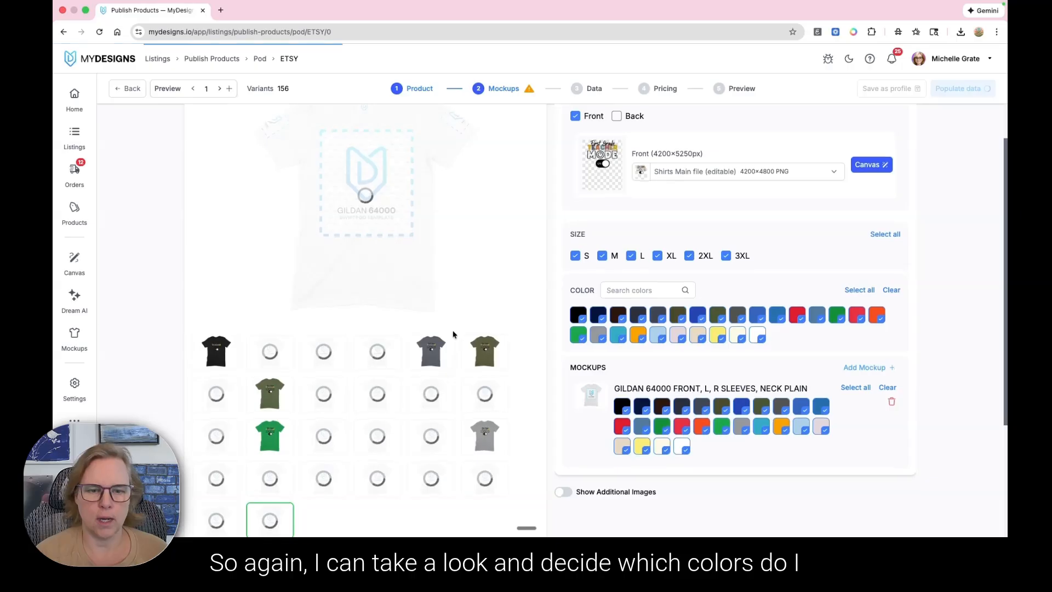
scroll(455, 333, up, 3)
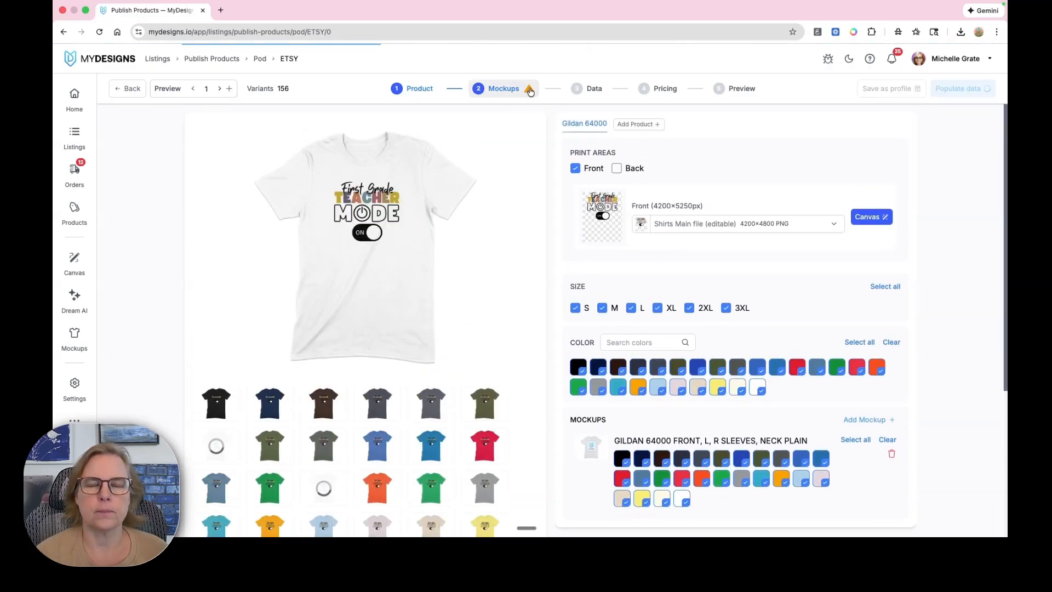
scroll(528, 275, down, 3)
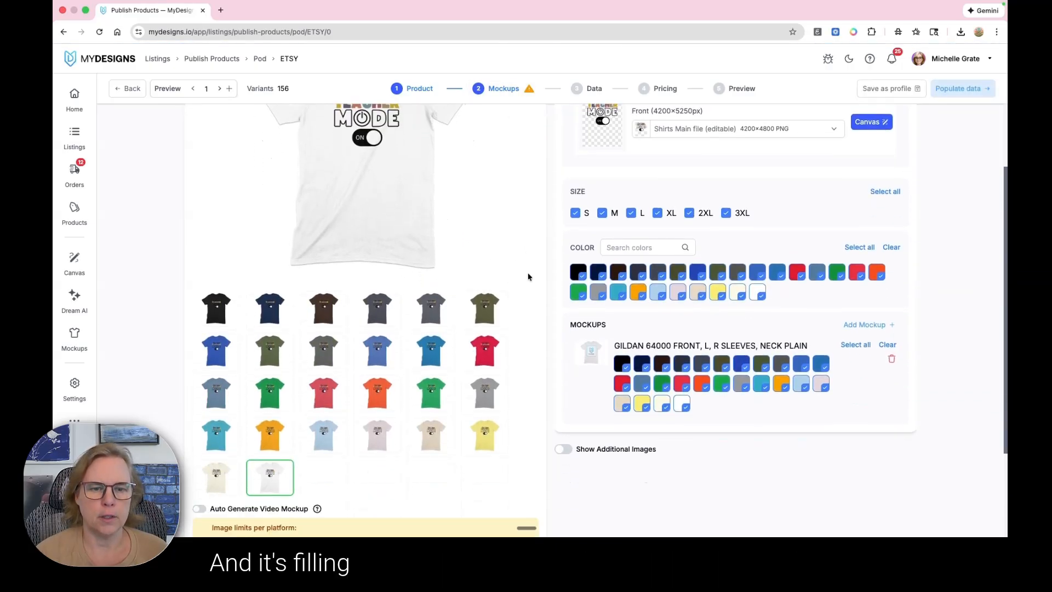
Examine how the First Grade Teacher Mode design reads on the black, navy, brown, charcoal and dark green shirt mockups
click(255, 334)
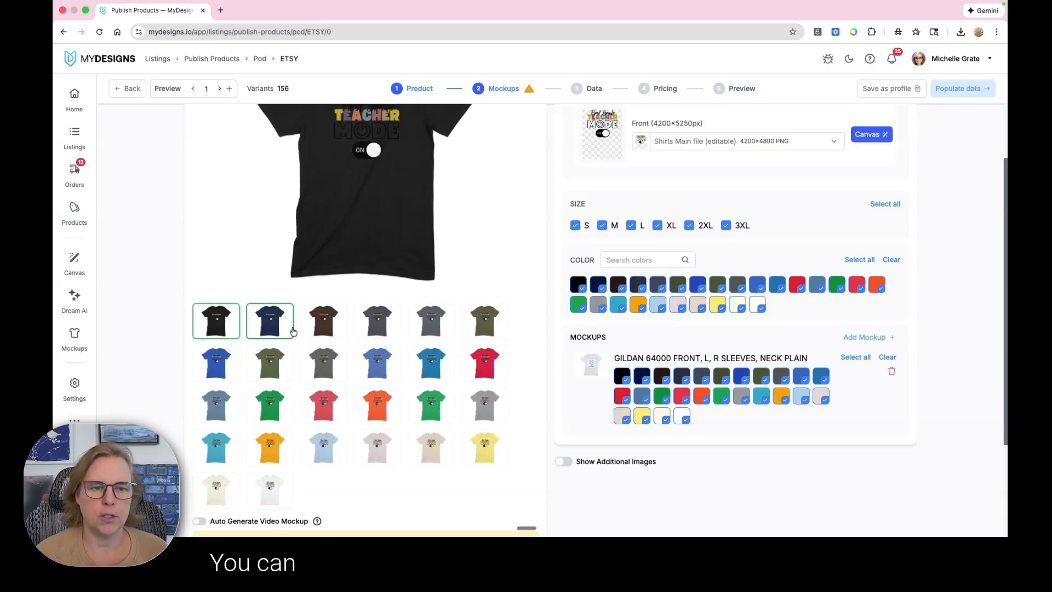
click(324, 326)
click(377, 326)
click(442, 326)
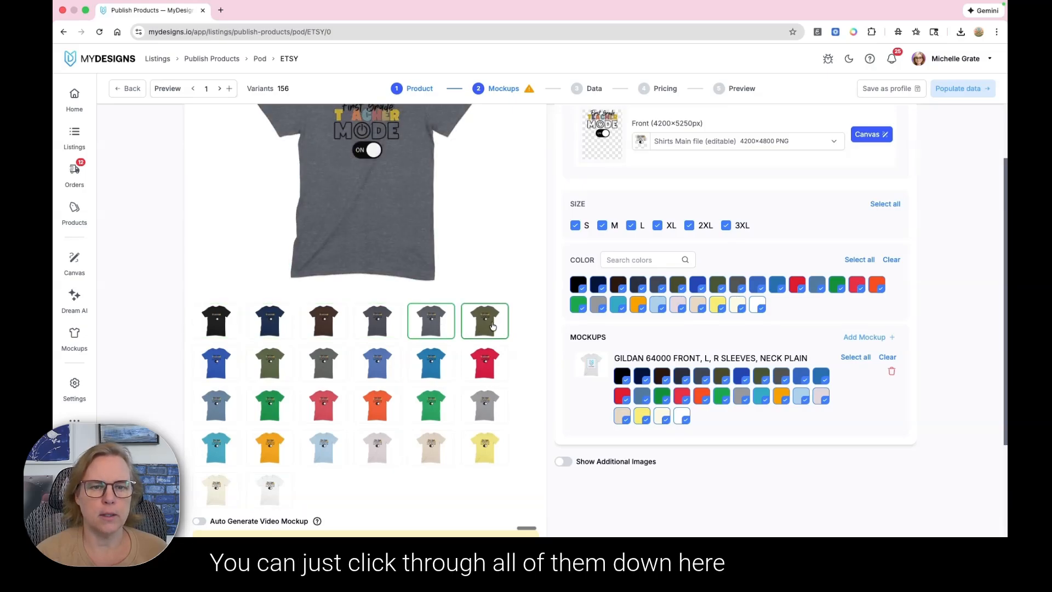
click(486, 326)
scroll(492, 332, up, 1)
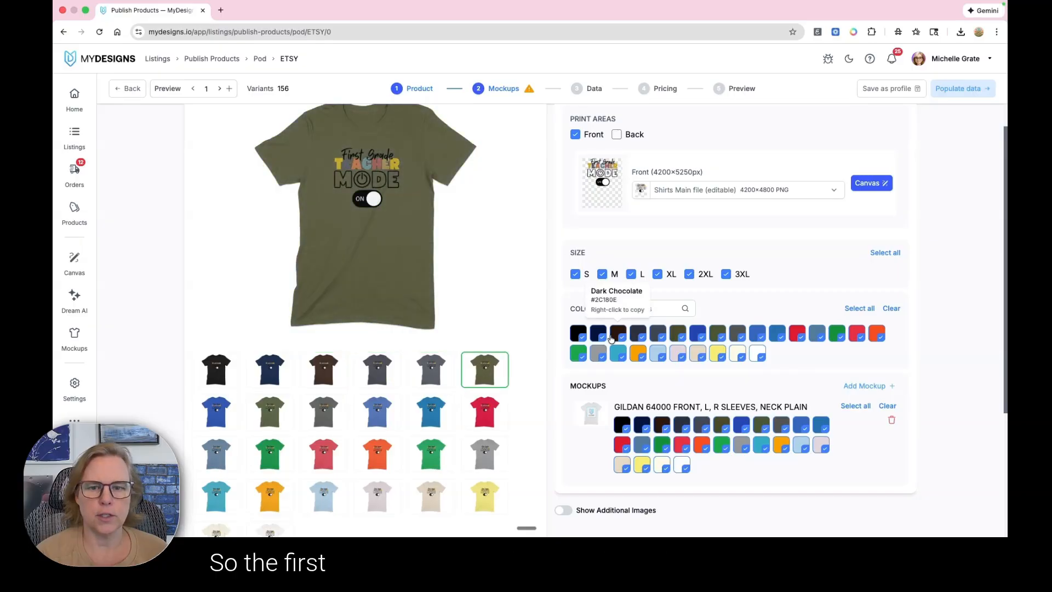
Exclude the nine darkest shirt colors, from black through the dark gray after Olive, including Navy, Dark Chocolate and Navy Heather
click(578, 333)
click(597, 333)
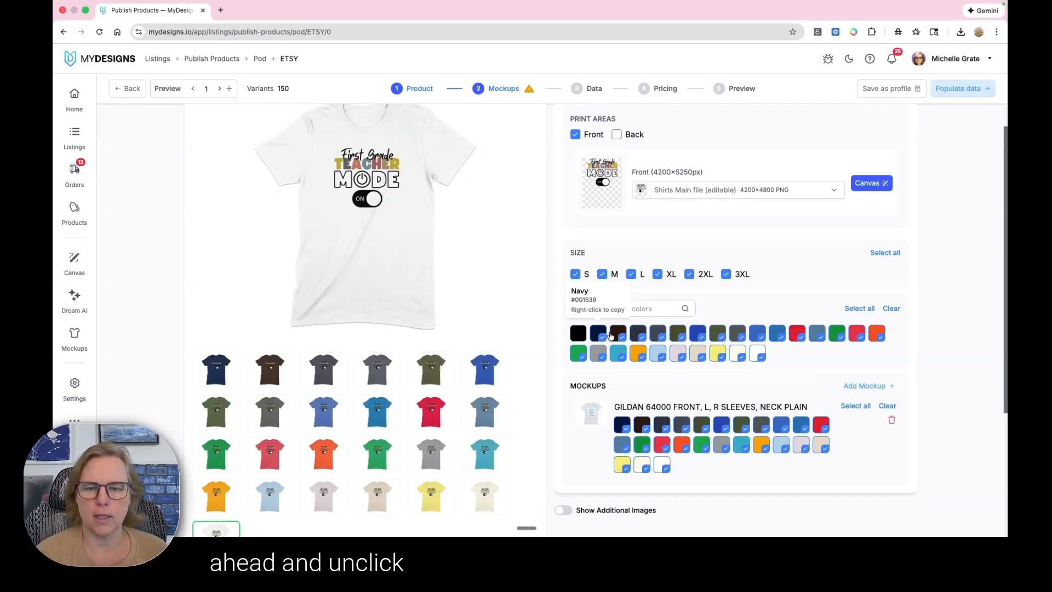
click(618, 333)
click(639, 336)
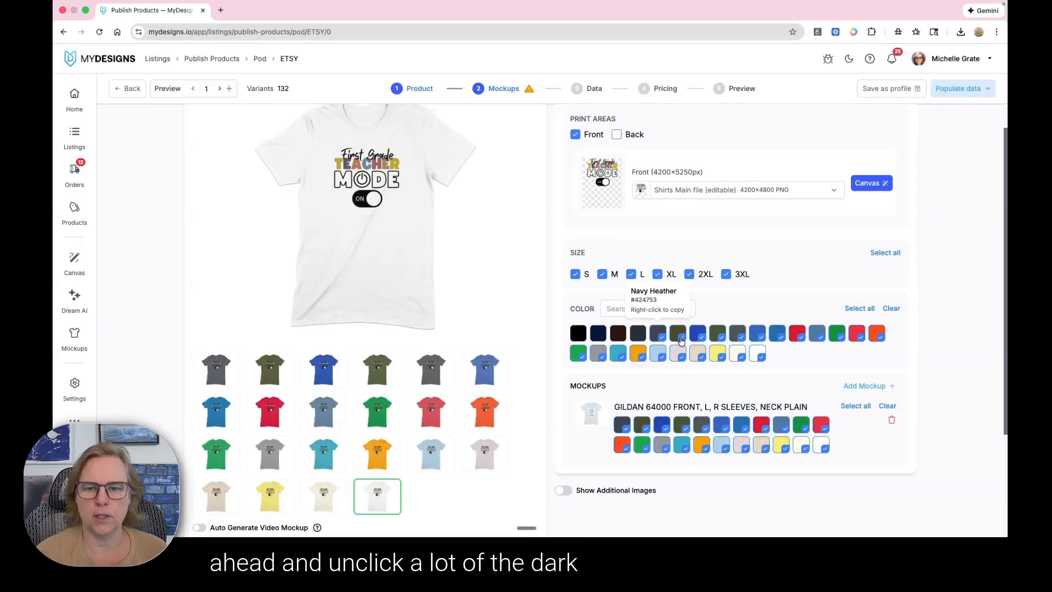
click(659, 335)
click(680, 337)
click(699, 335)
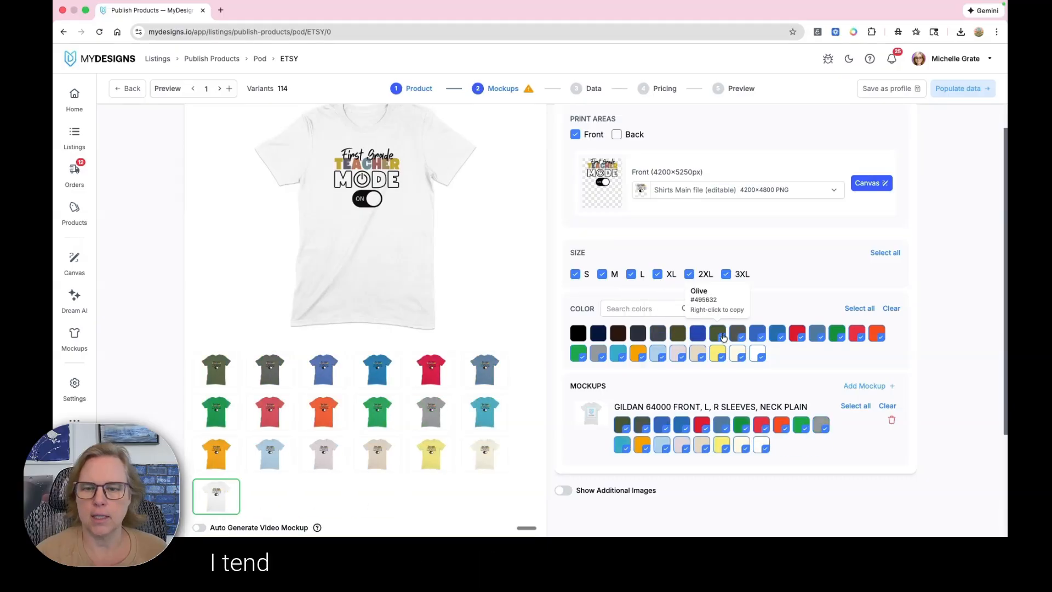
click(722, 335)
click(738, 334)
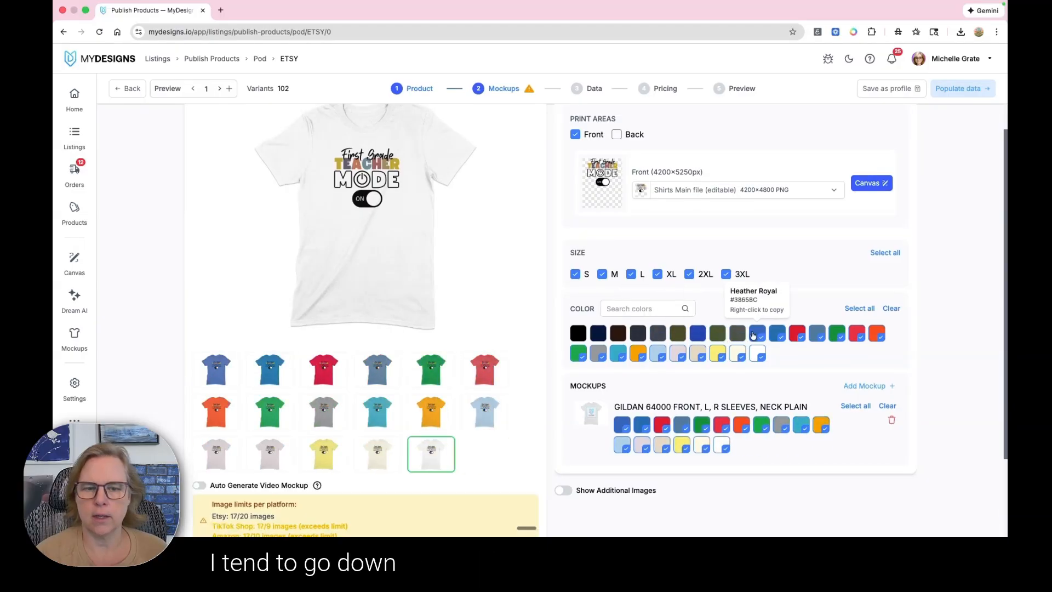
Review the remaining mockups, from Heather Royal and Sapphire through the reds, greens, orange, gray and turquoise to white, for design contrast
click(273, 370)
click(216, 370)
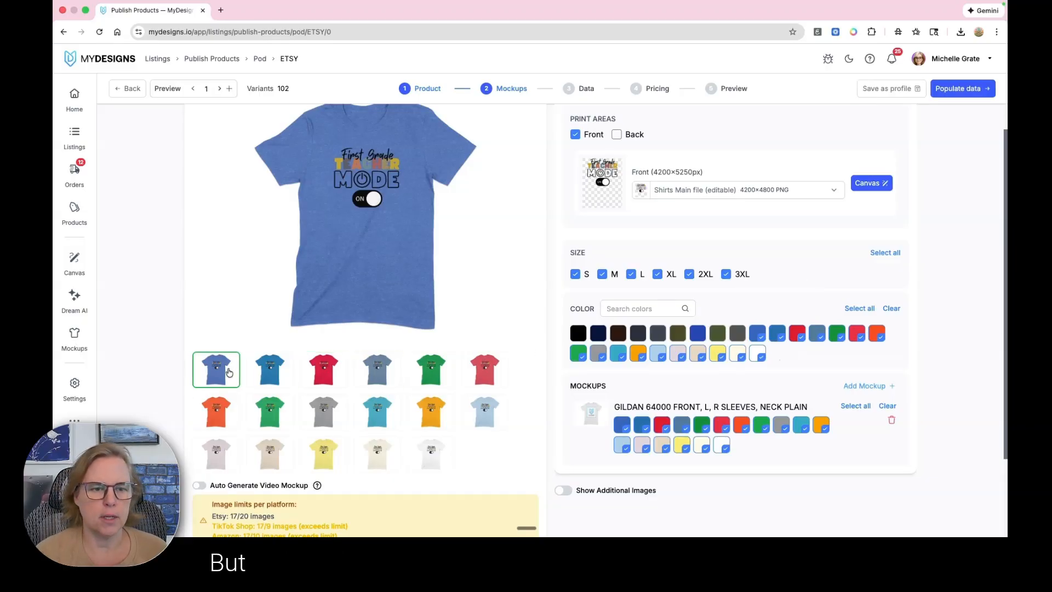
click(270, 369)
click(330, 381)
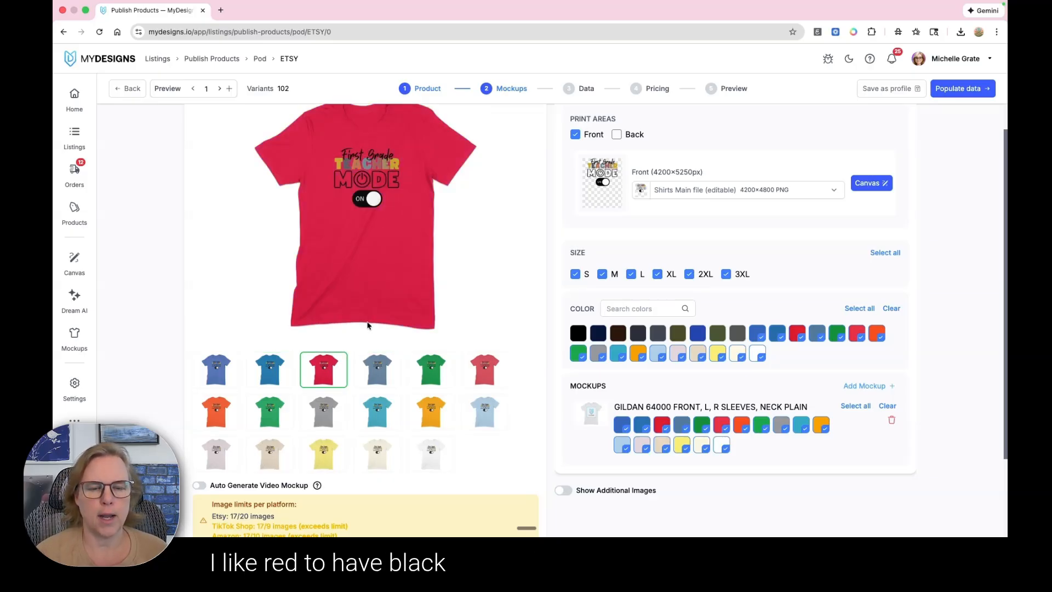
click(378, 374)
click(433, 374)
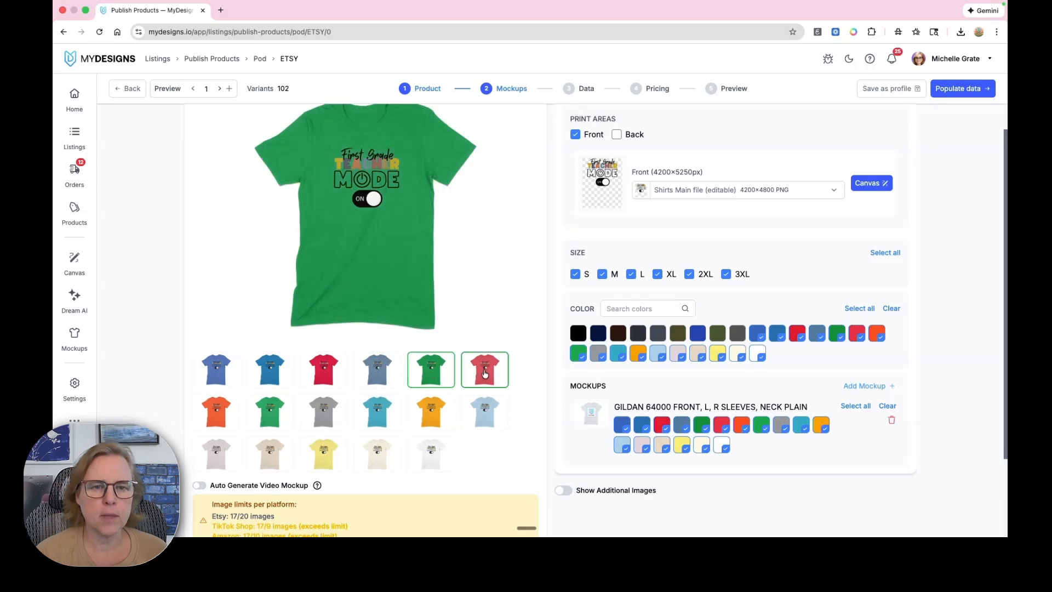
click(484, 369)
click(214, 418)
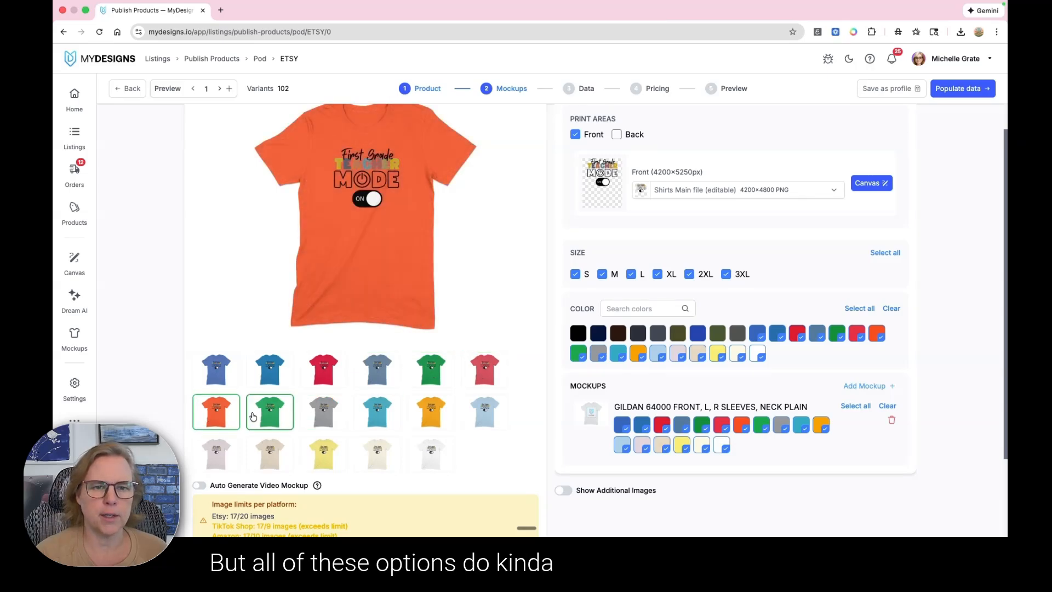
click(270, 419)
click(323, 419)
click(377, 419)
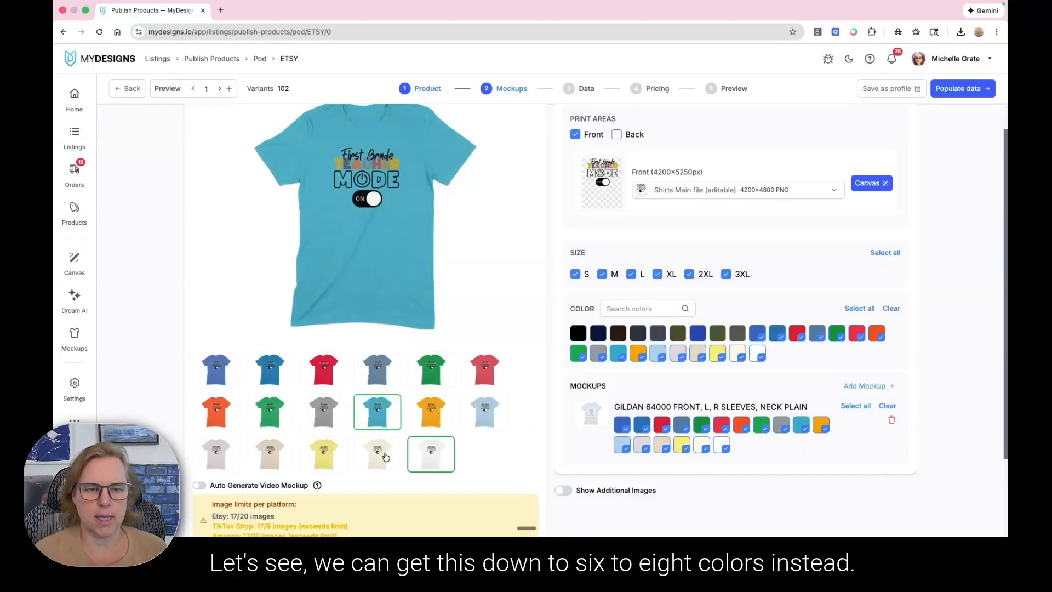
click(431, 455)
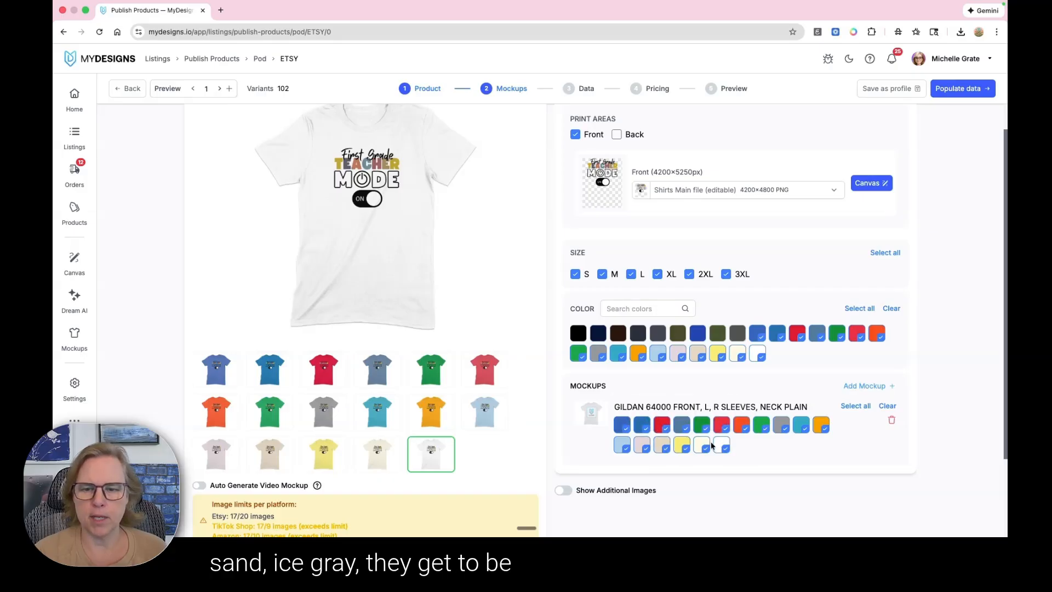
Exclude the cream shade beside Cornsilk, Cornsilk itself and the solid red from the shirt colors
click(740, 356)
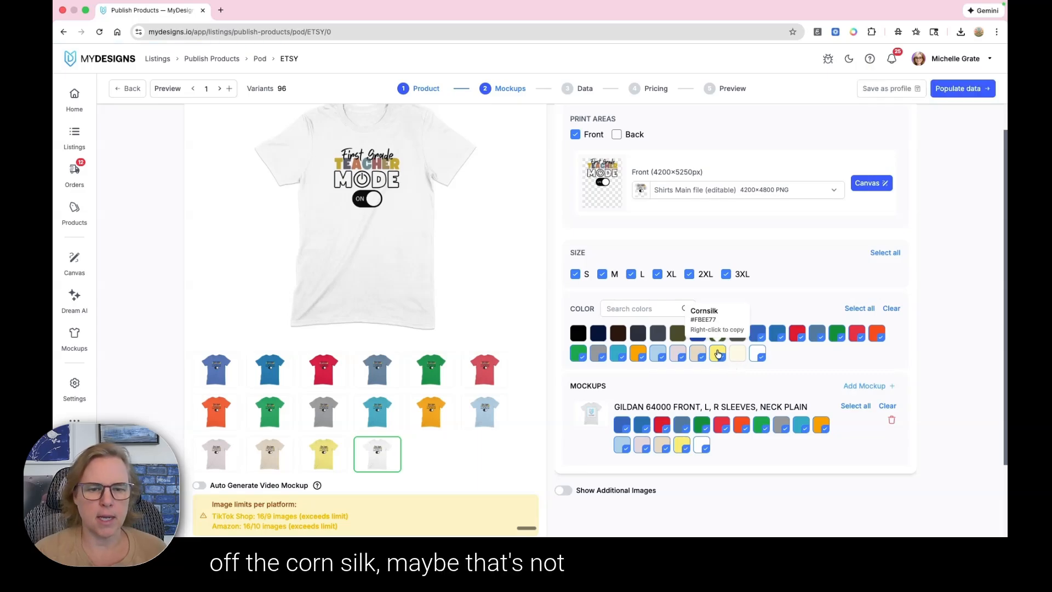
click(718, 354)
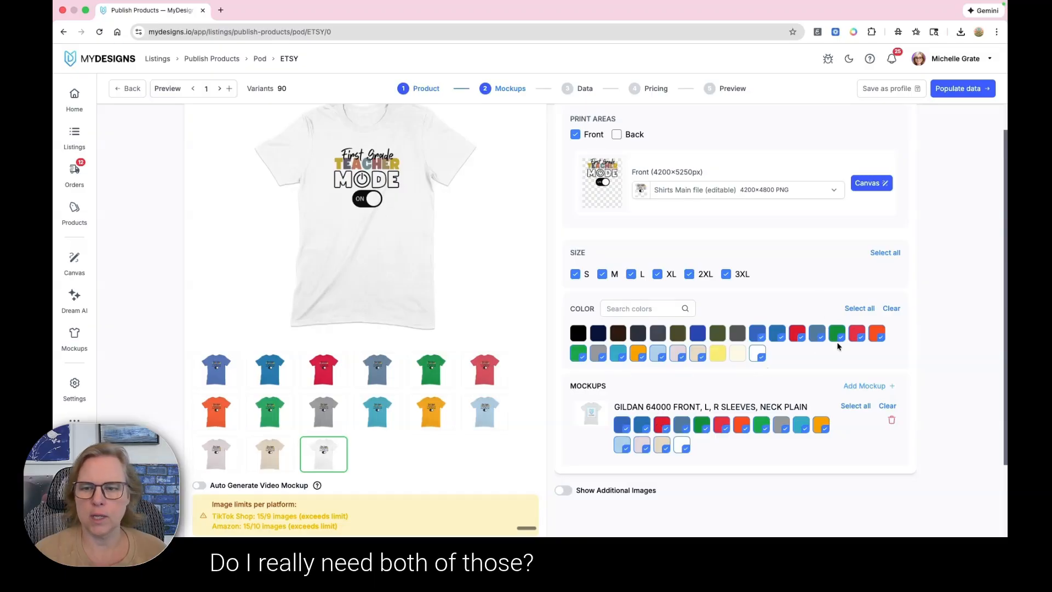
click(797, 333)
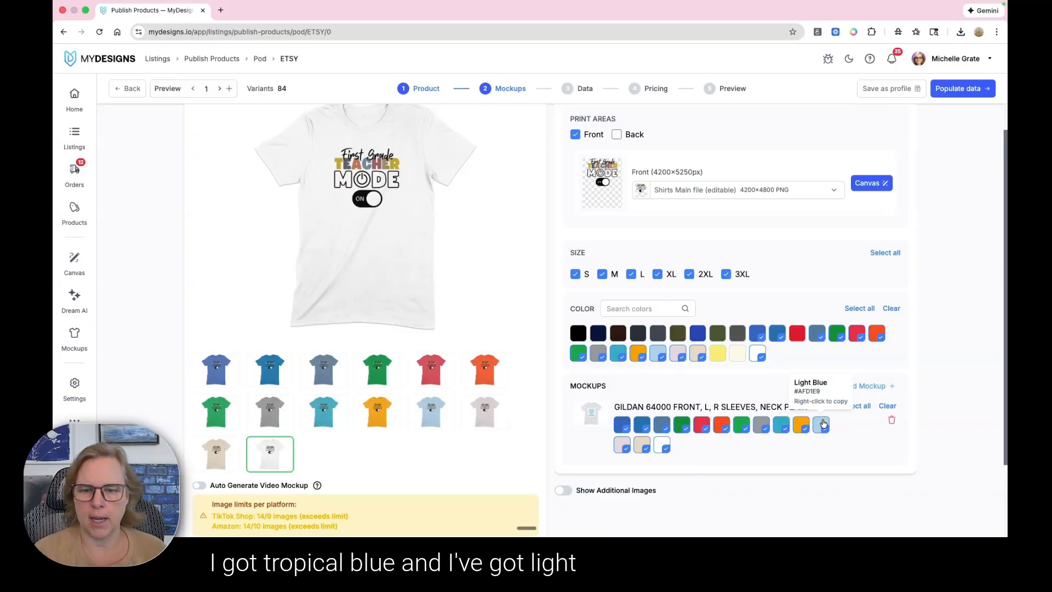
Check the design on the Heather Royal and Sapphire mockups and exclude both shirt colors
click(205, 377)
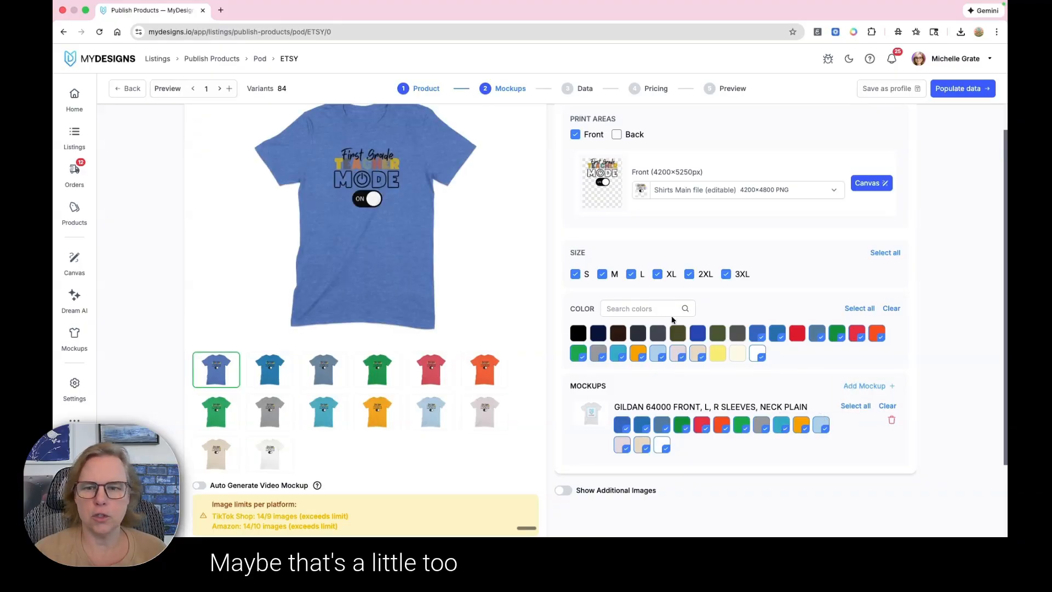
click(757, 333)
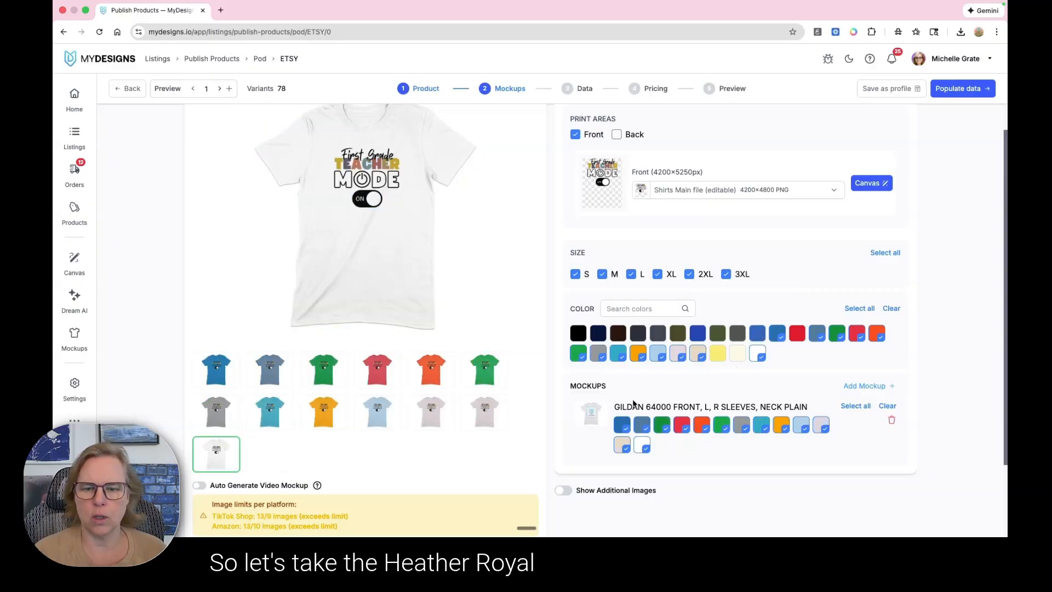
click(218, 371)
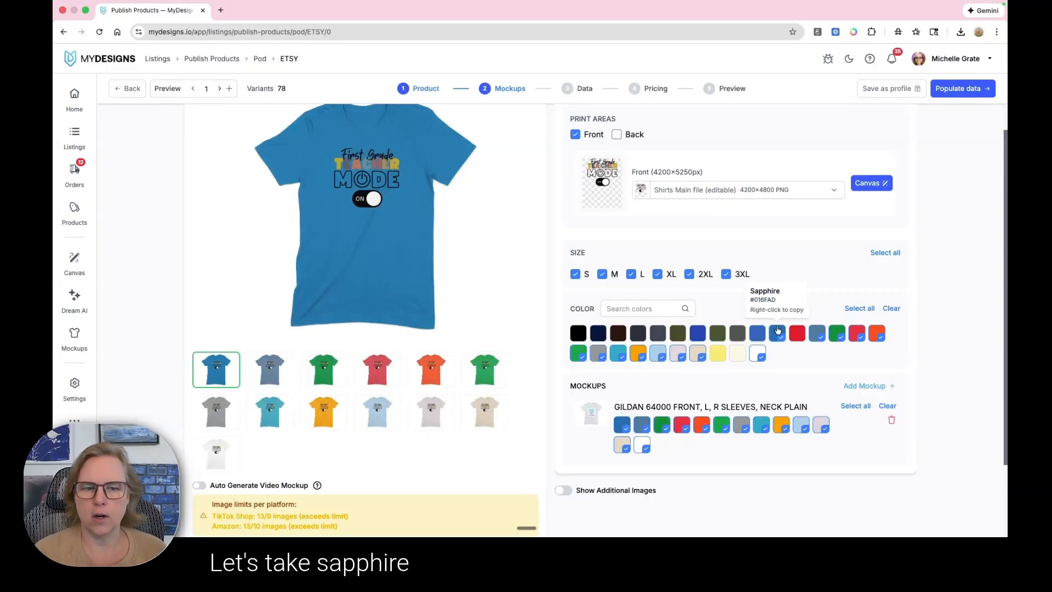
click(777, 334)
Compare the design's contrast on the muted heather blue, Irish Green and Ice Grey mockups, and exclude the heather blue and Irish Green
click(215, 375)
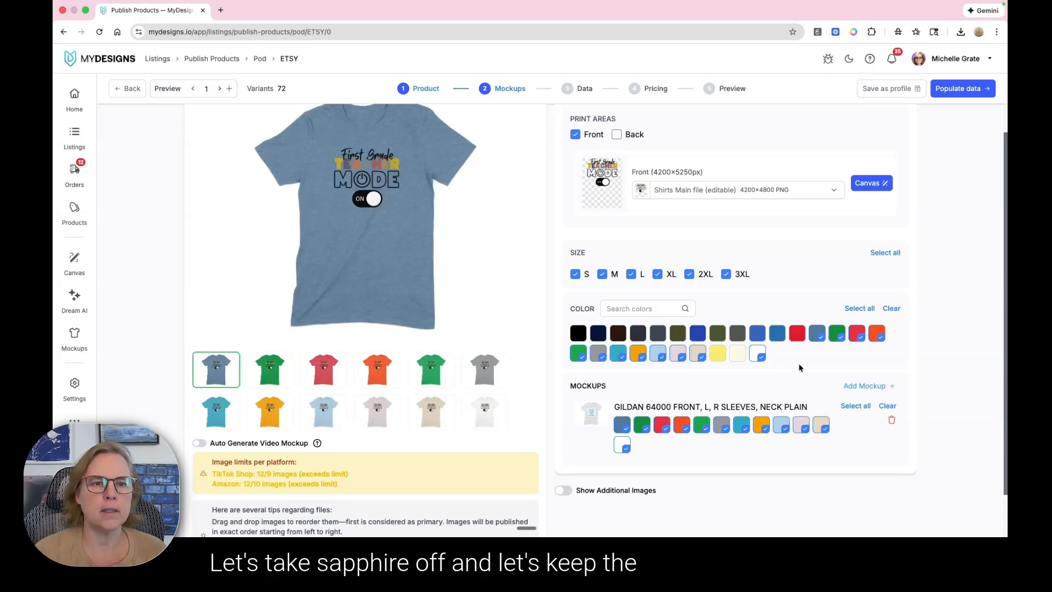
click(270, 367)
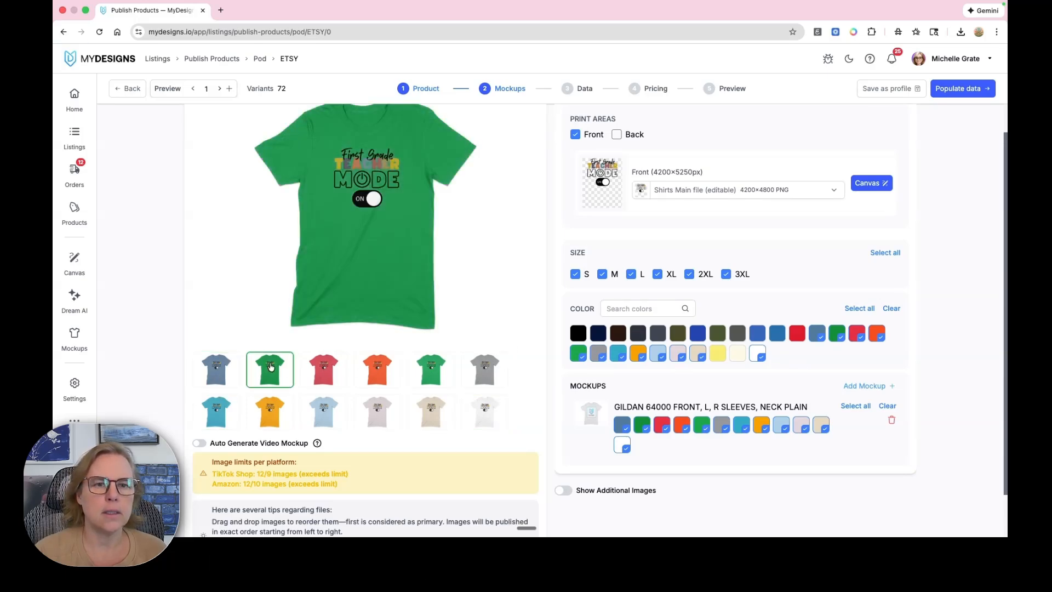
click(216, 369)
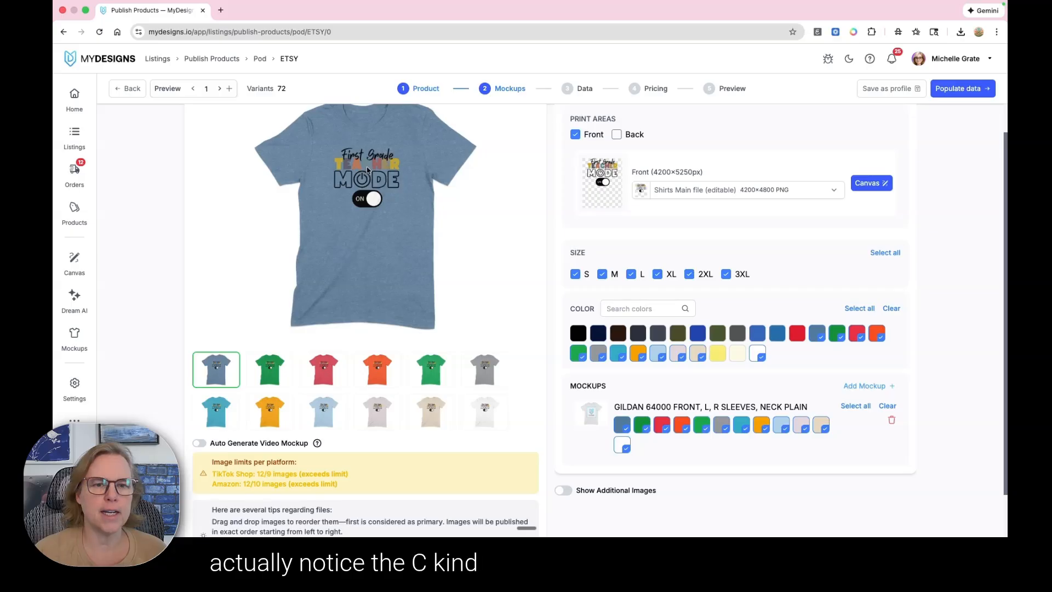
click(377, 412)
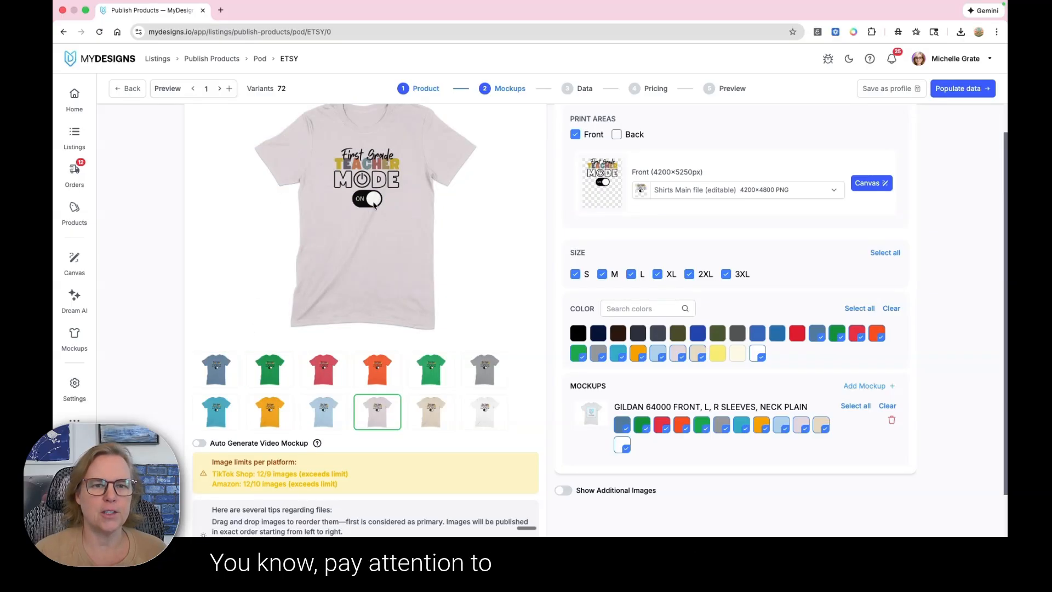
click(216, 369)
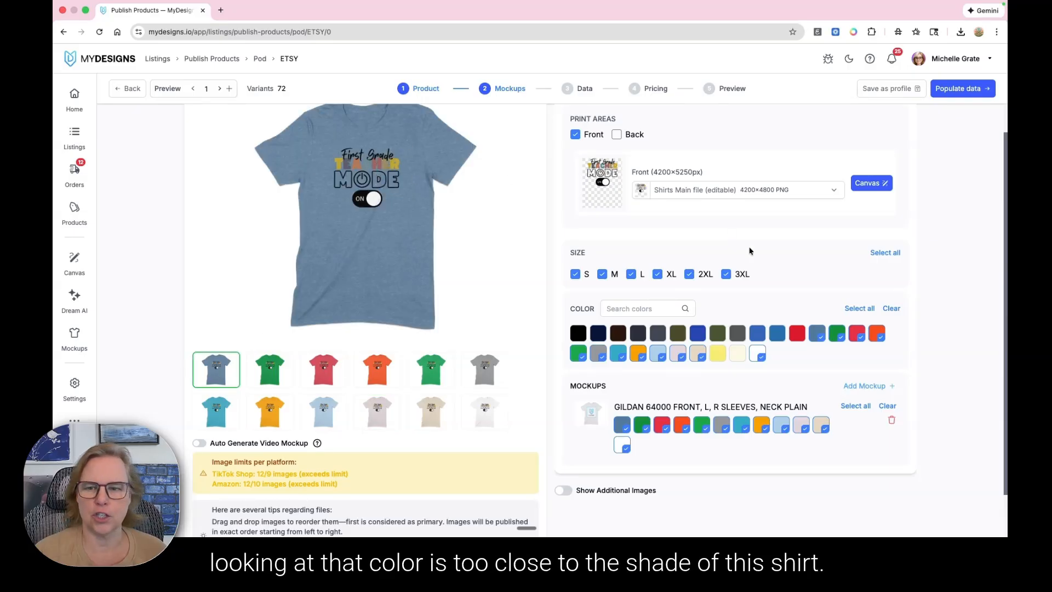
click(817, 334)
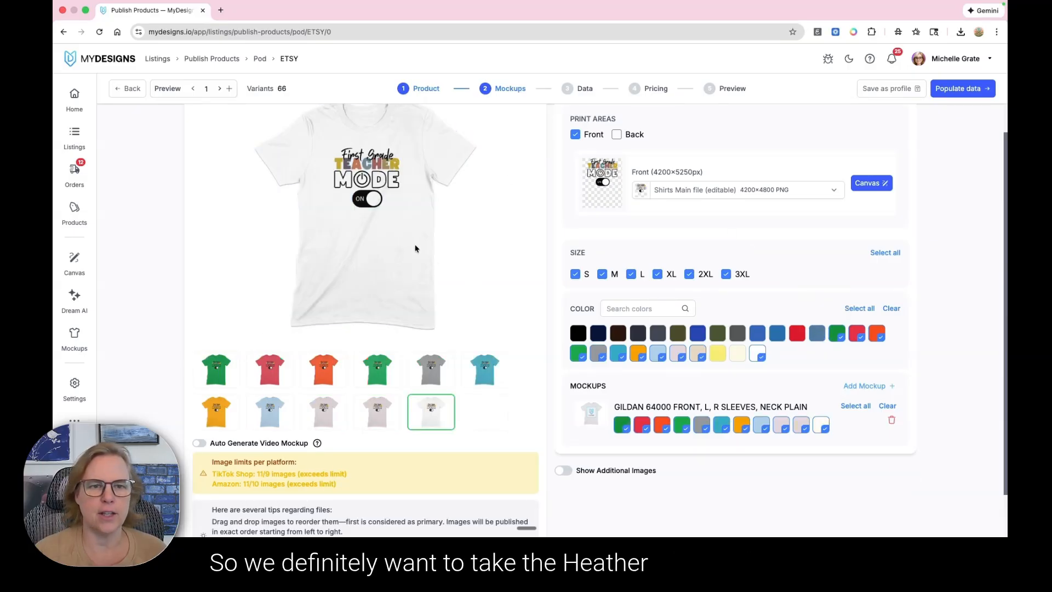
click(223, 375)
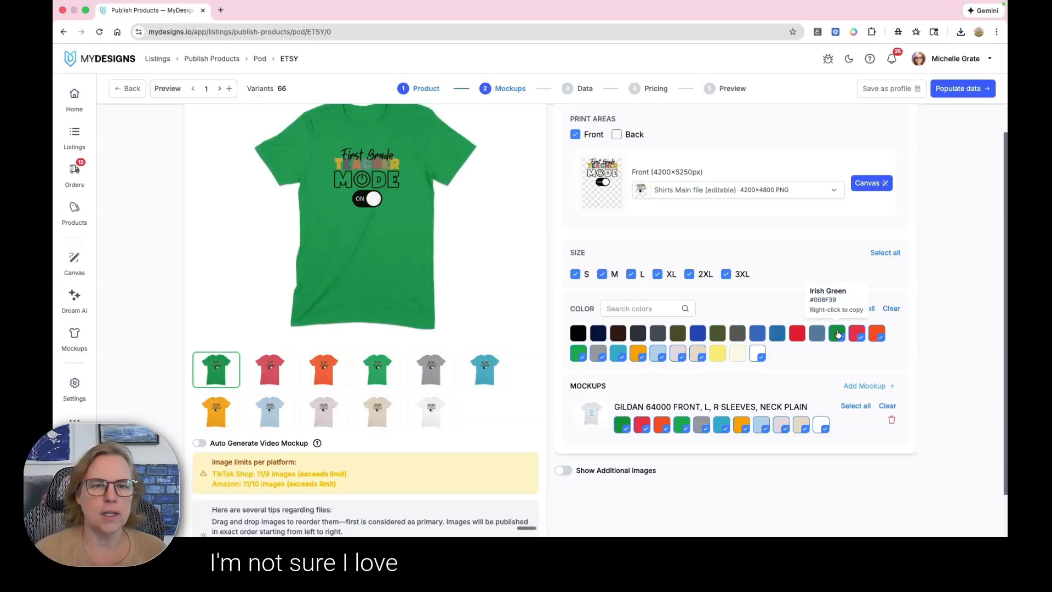
click(837, 334)
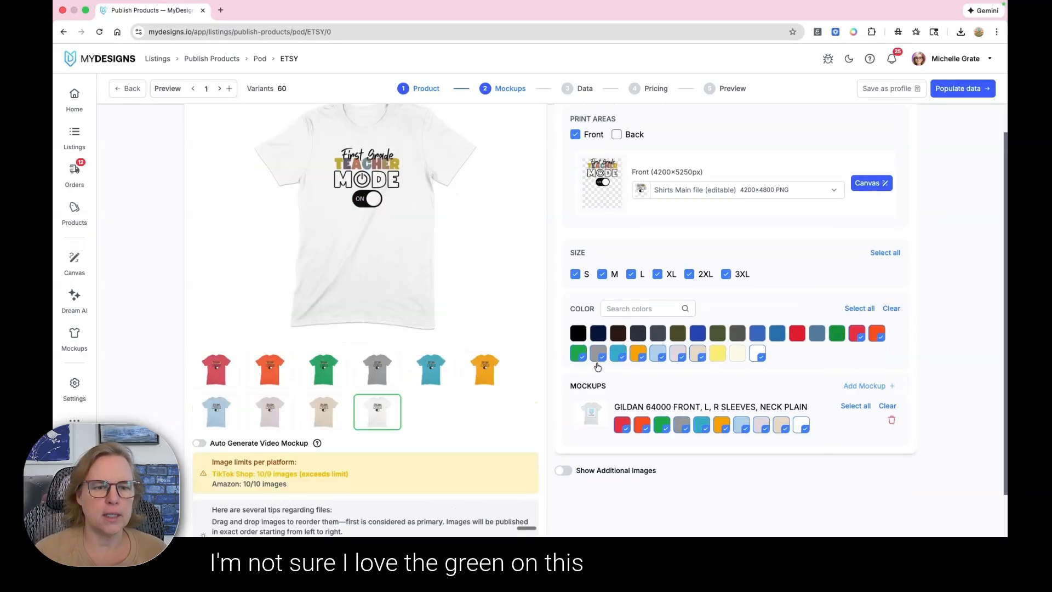
Review the design's contrast on each remaining mockup, from the heather red, orange and green through gray, blues and gold to white
click(210, 371)
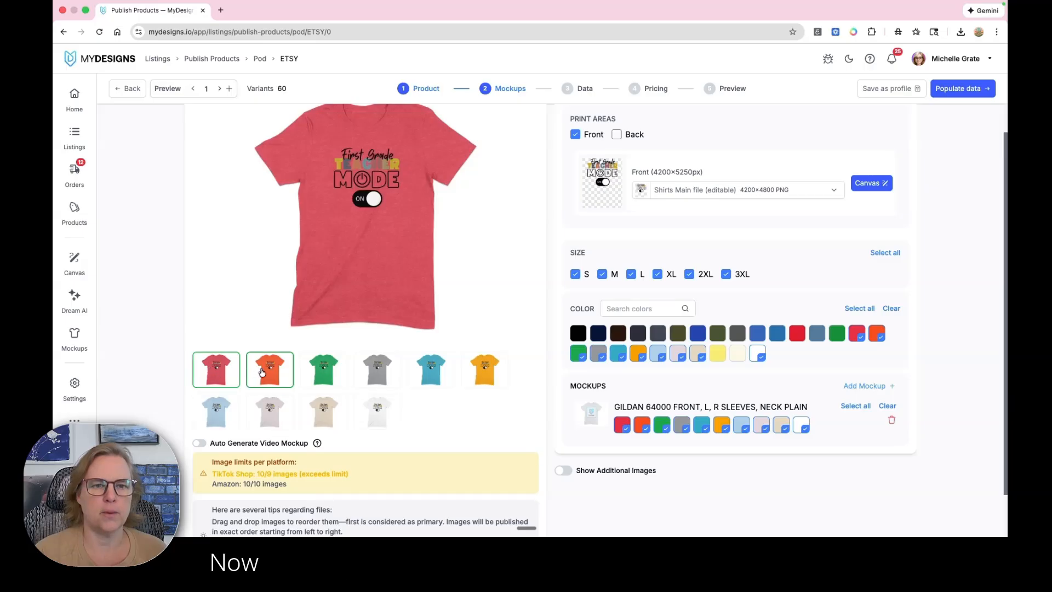
click(264, 372)
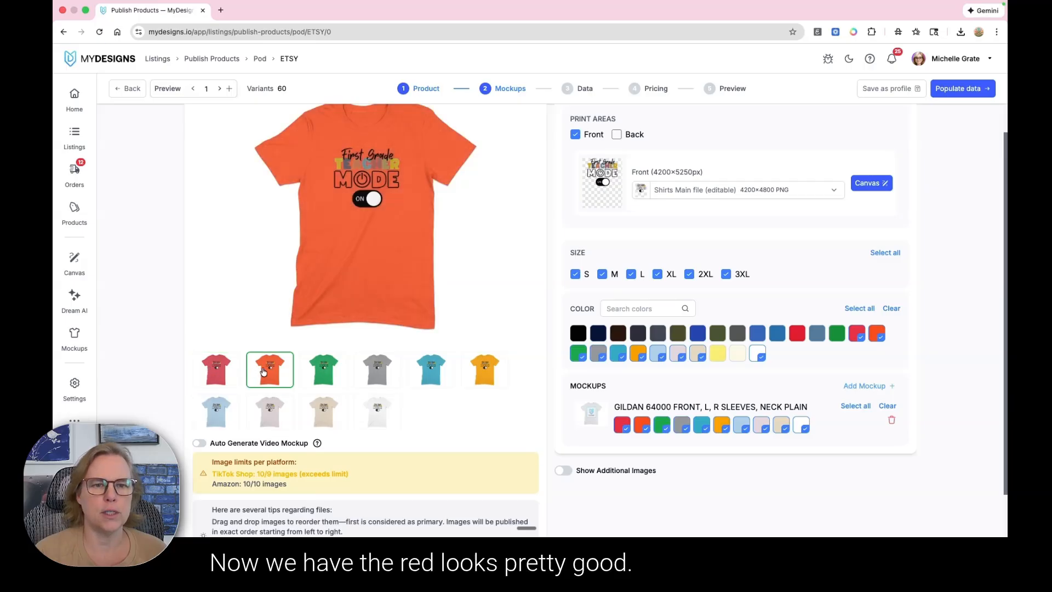
click(304, 372)
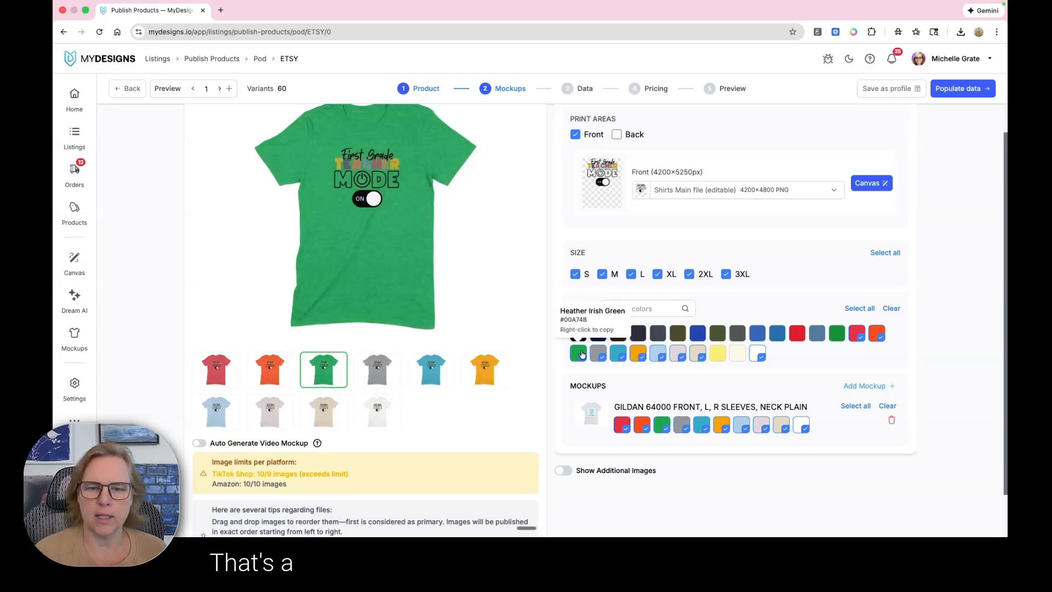
click(383, 373)
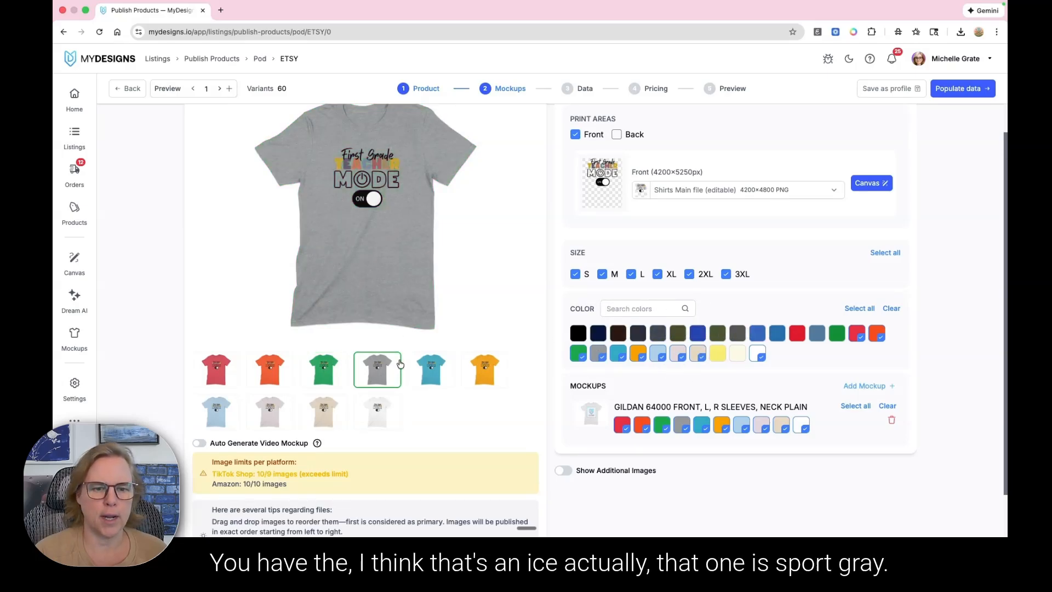
click(431, 370)
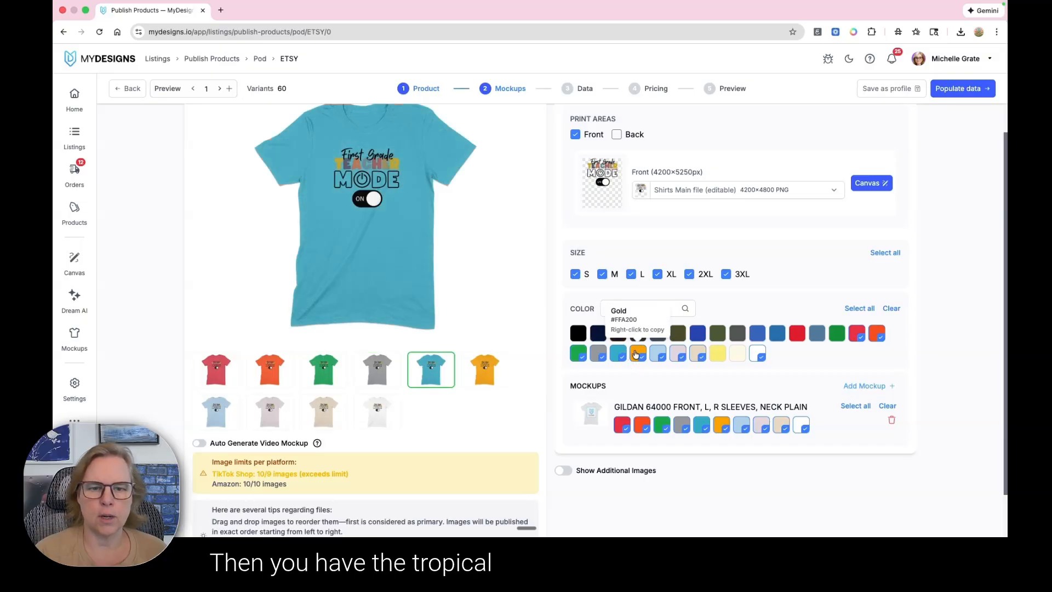
click(483, 369)
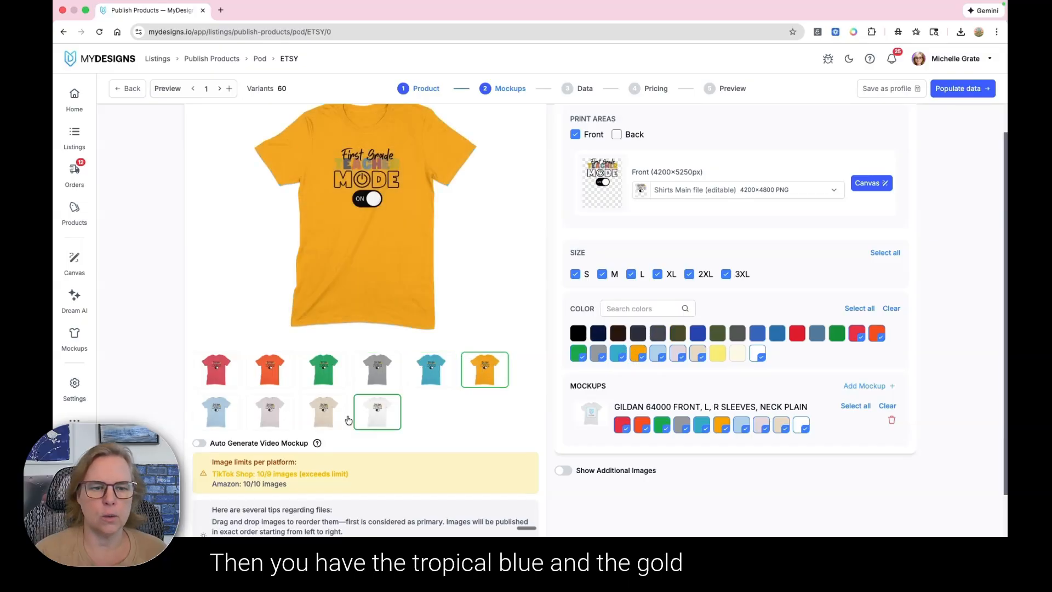
click(234, 416)
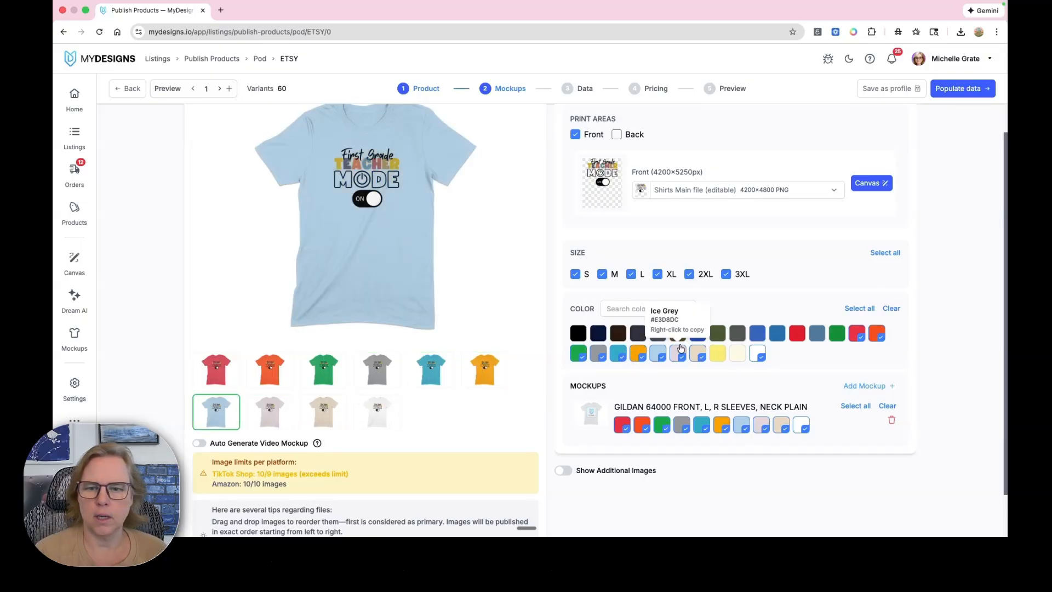
click(287, 411)
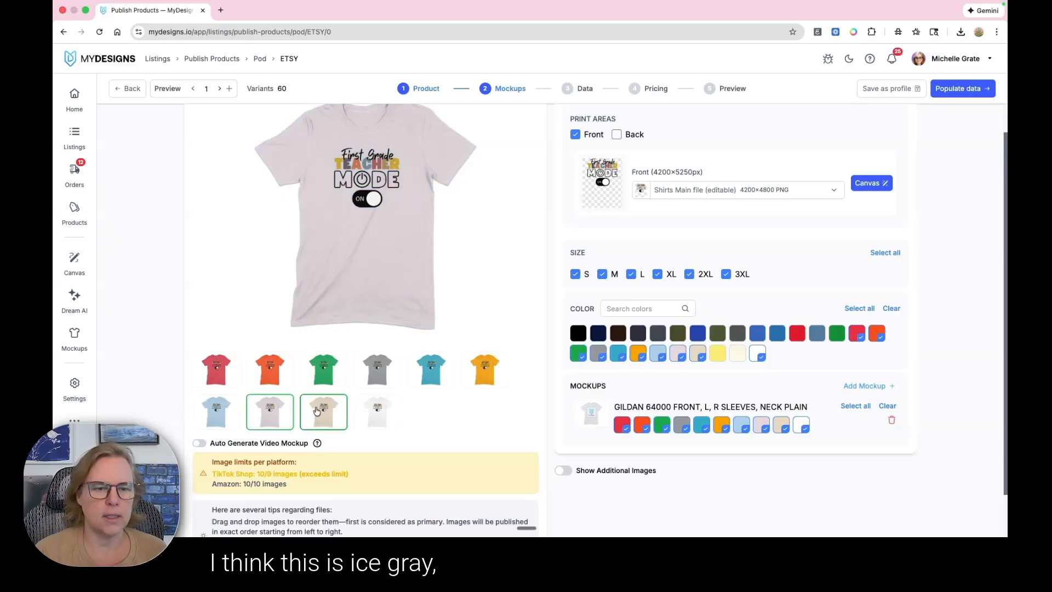
click(322, 411)
click(377, 412)
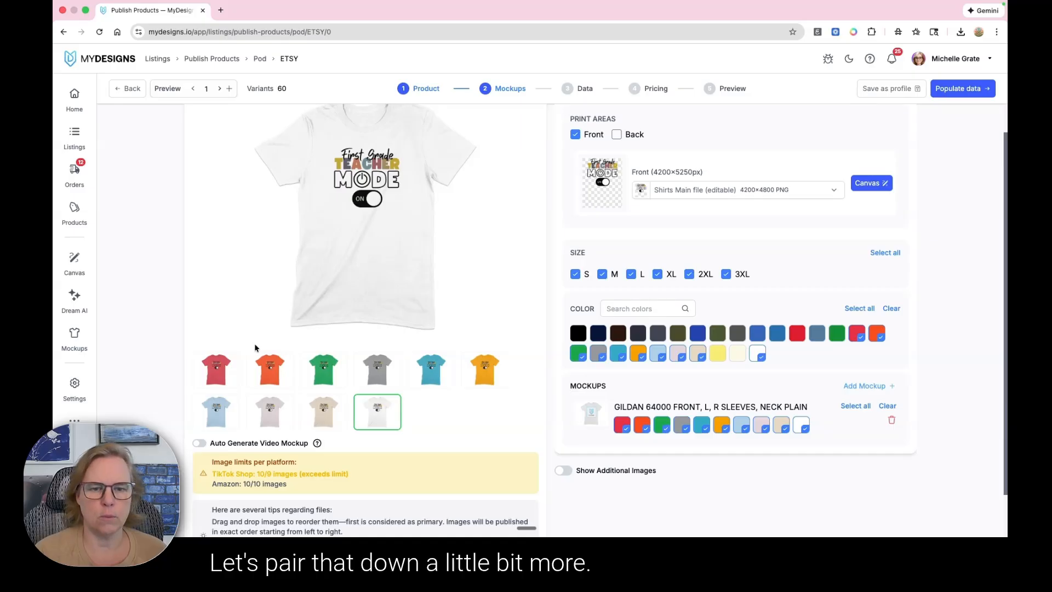
Check the design on the gold mockup and exclude Gold from the shirt colors
click(484, 369)
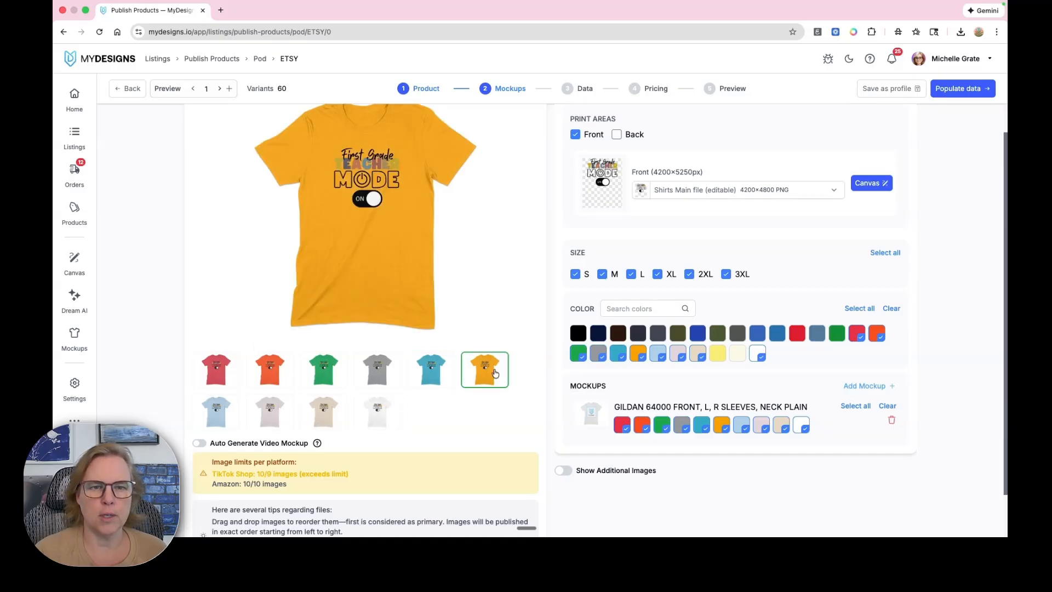
click(638, 353)
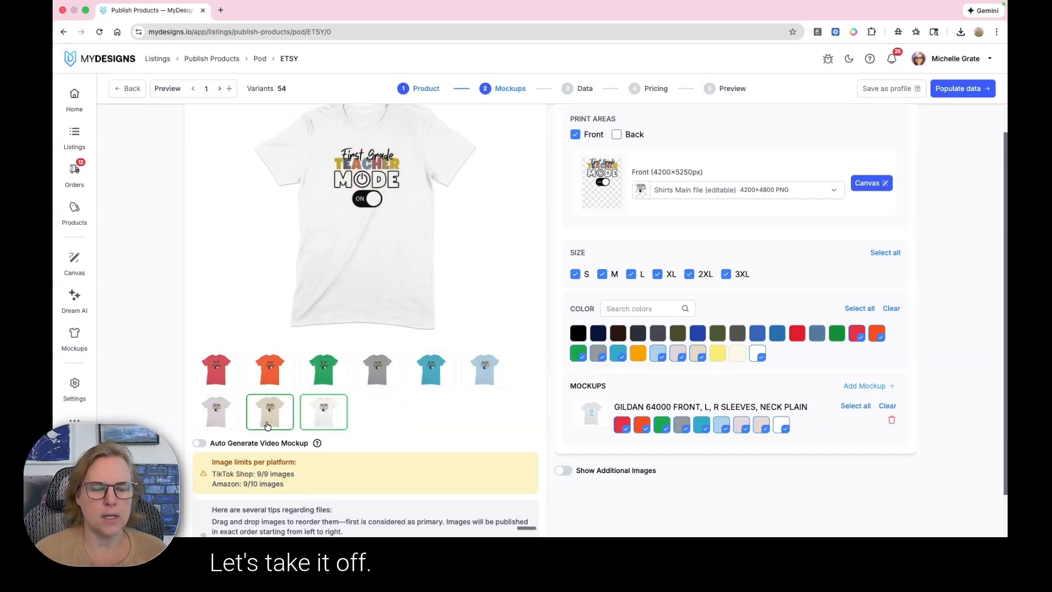
Compare the design's legibility on the light blue, turquoise, gray, green, orange and heather red mockups
click(477, 380)
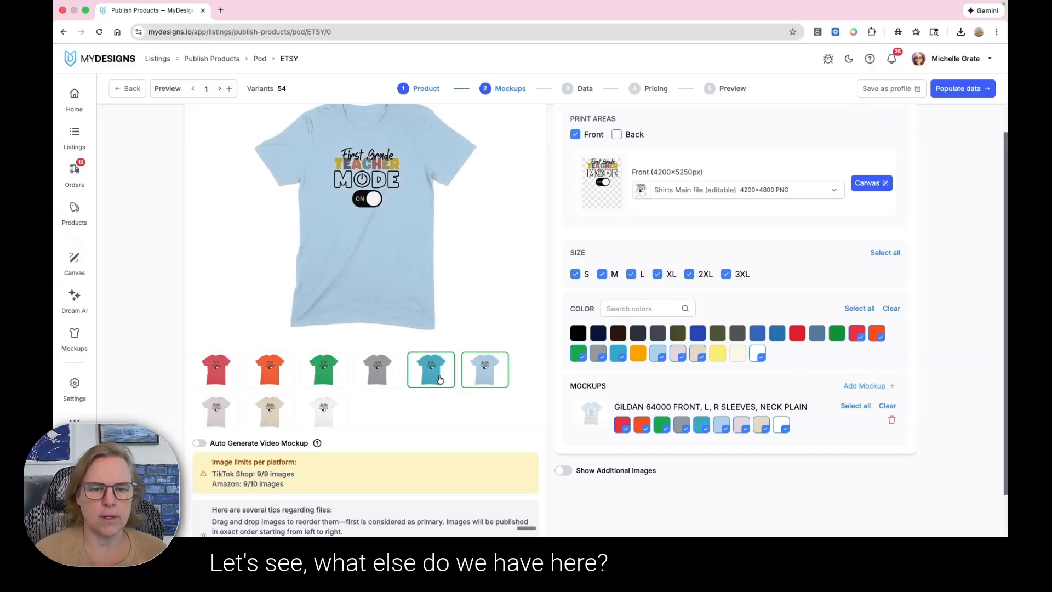
click(431, 377)
click(382, 377)
click(324, 378)
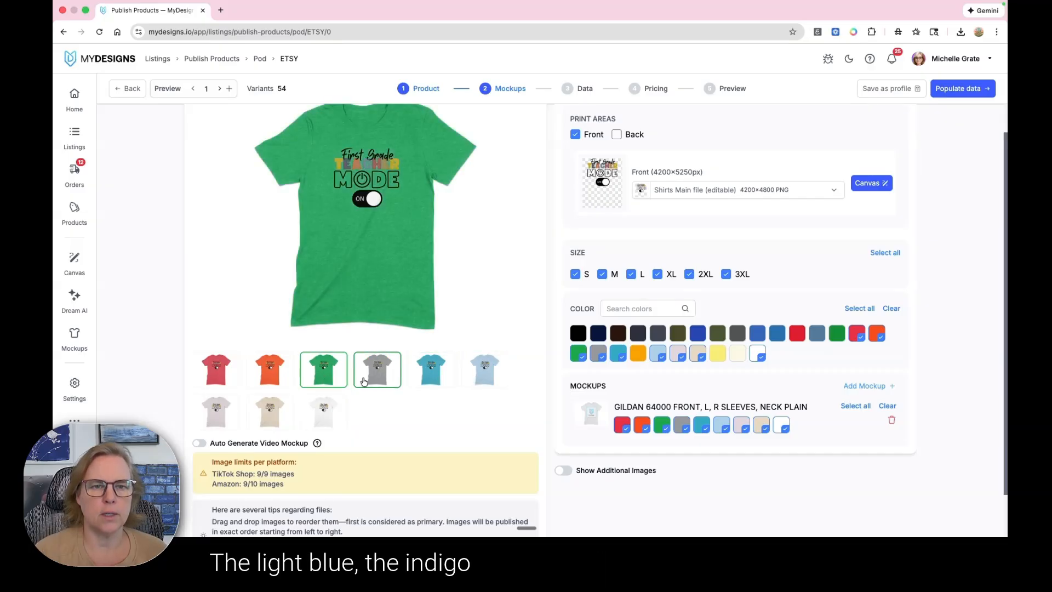
click(378, 377)
click(326, 383)
click(269, 379)
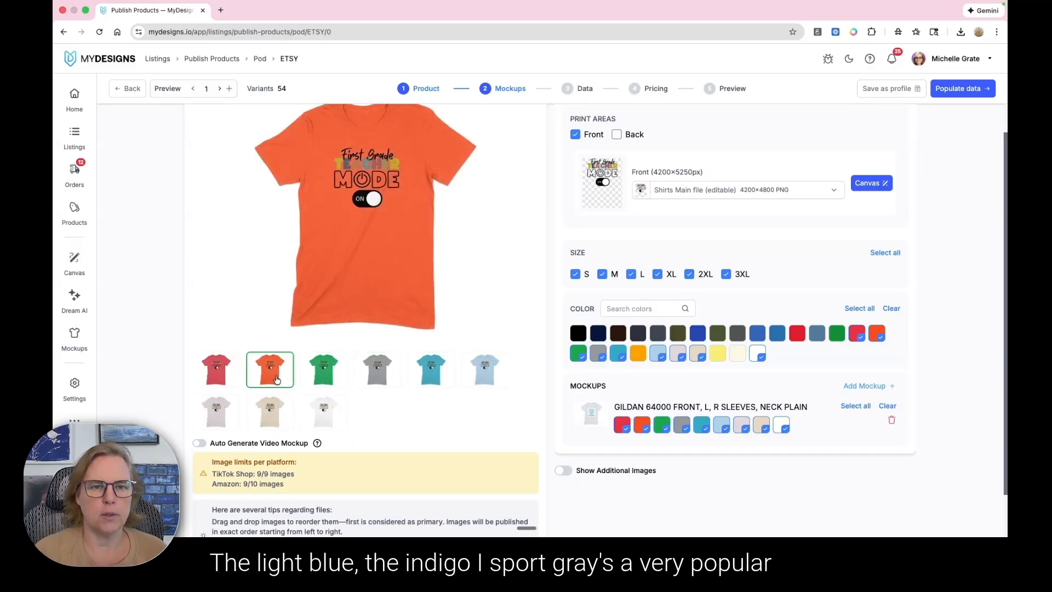
click(229, 379)
Recheck the orange mockup and exclude the orange, Heather Irish Green and Ice Grey shirt colors
click(281, 378)
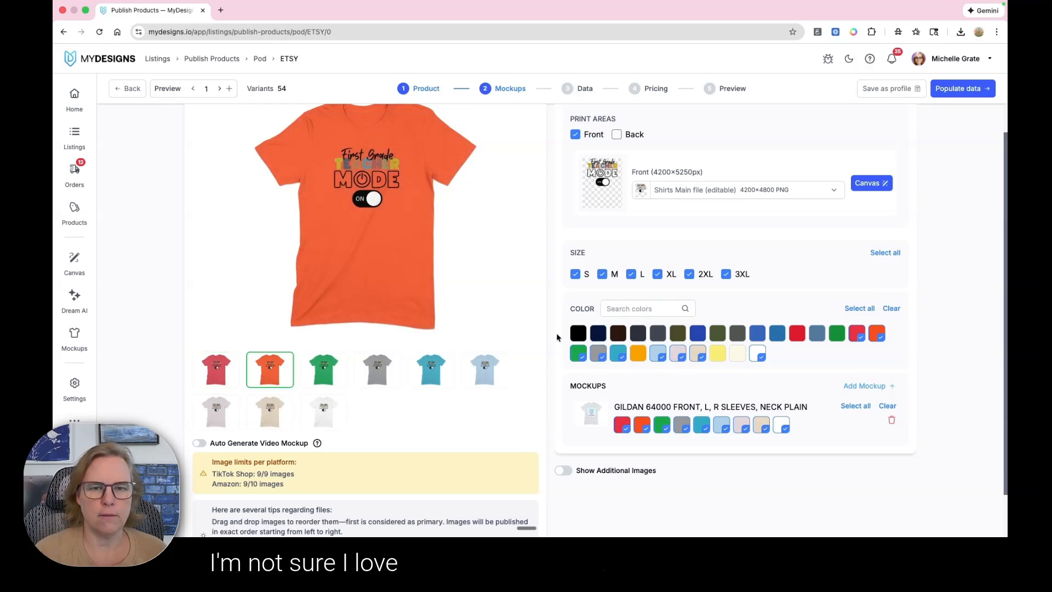
click(876, 333)
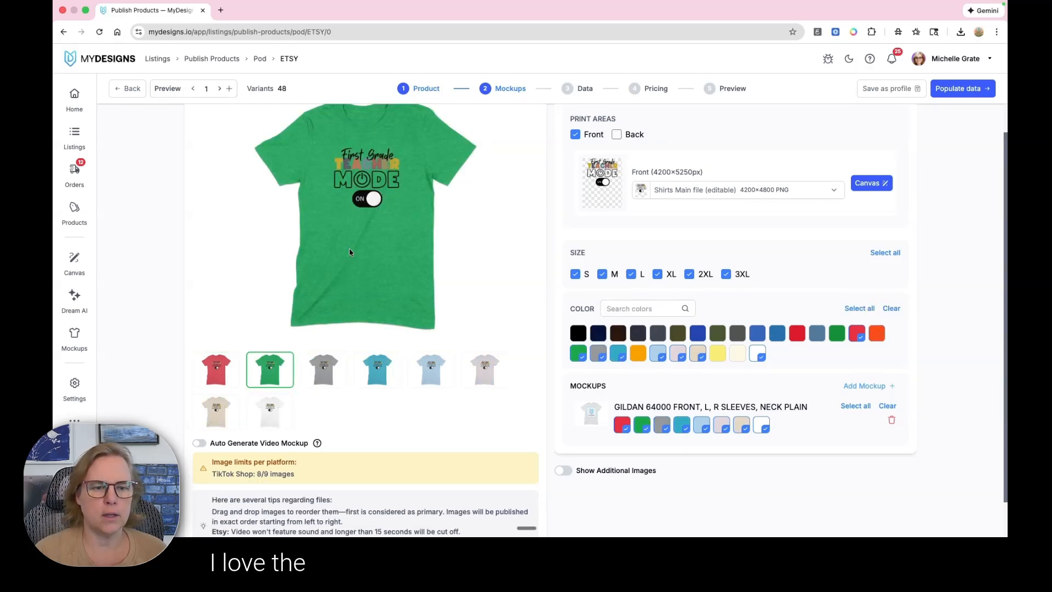
click(578, 353)
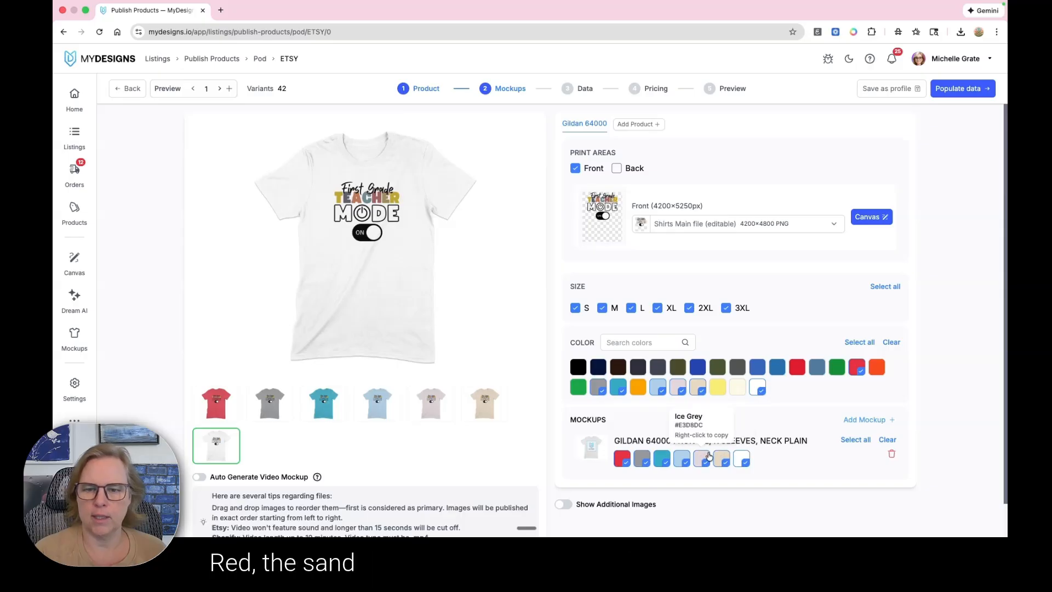
click(678, 388)
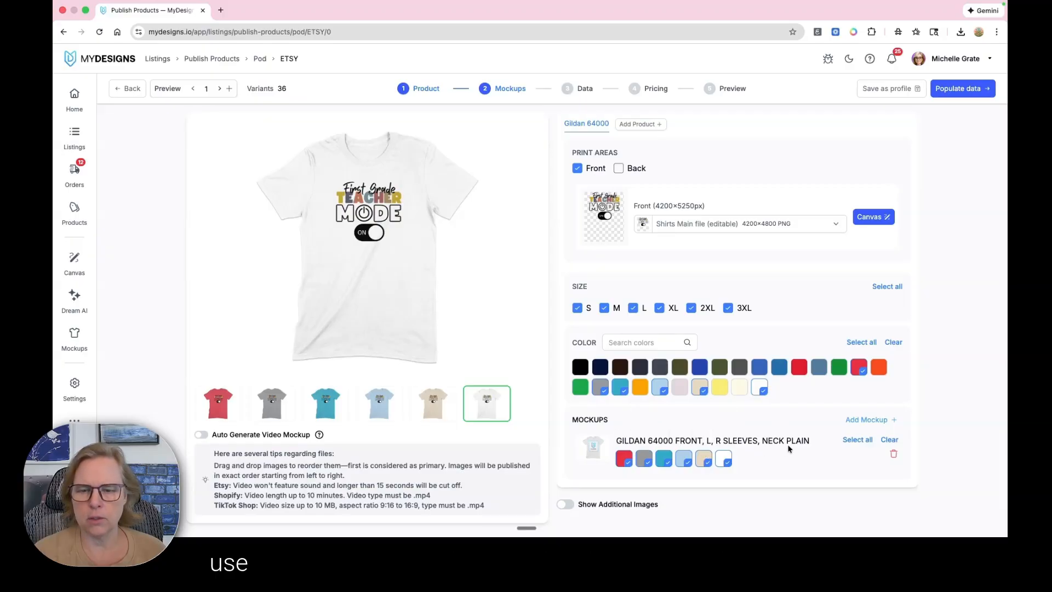
Open the mockup selection and browse the predefined Gildan 64000 model, flat-lay and size chart mockups for one that suits teachers
click(854, 422)
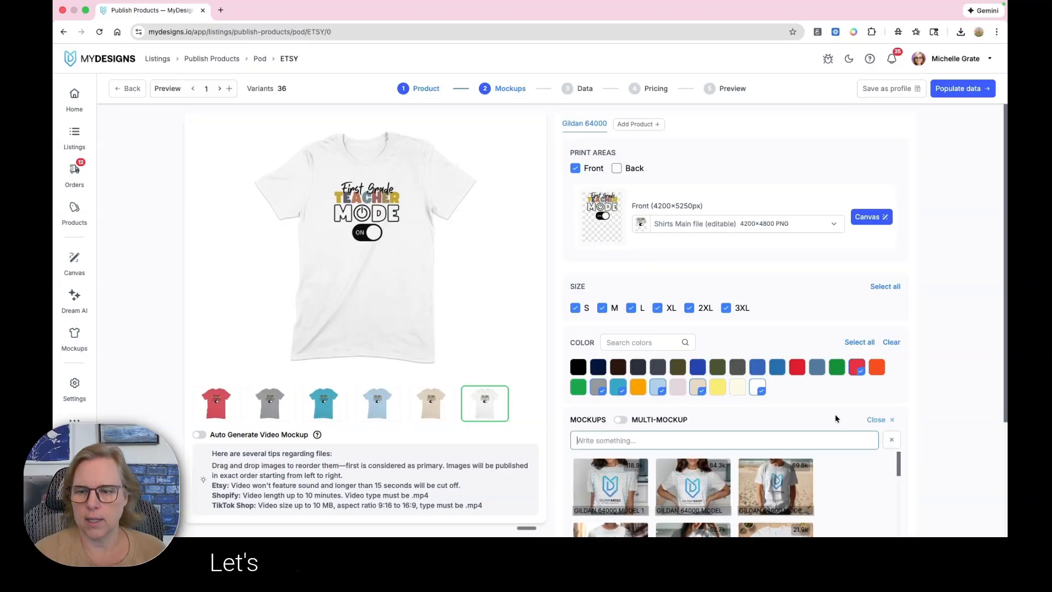
scroll(822, 403, down, 3)
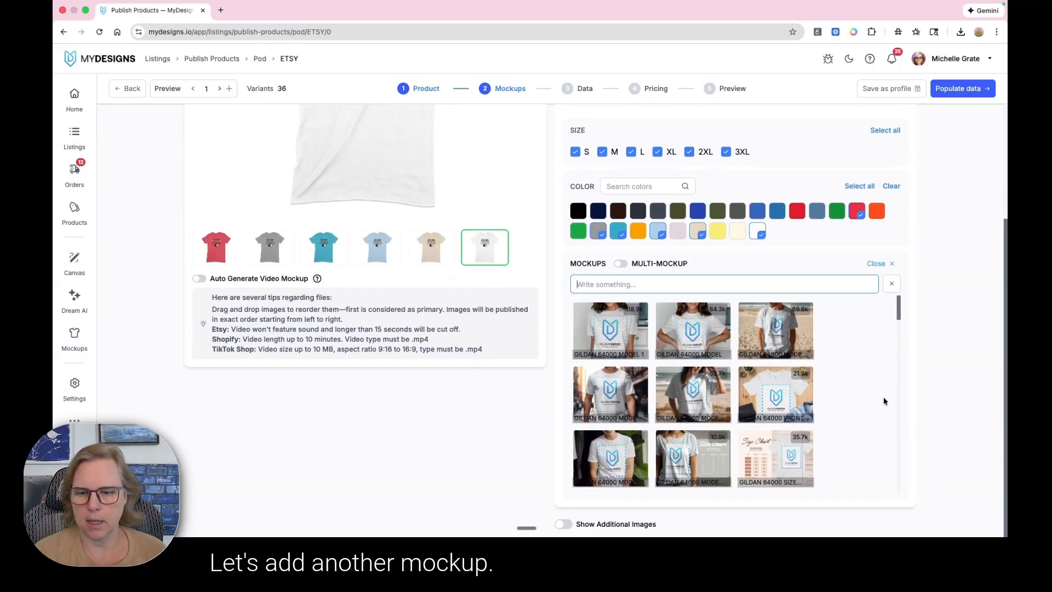
scroll(712, 431, down, 1)
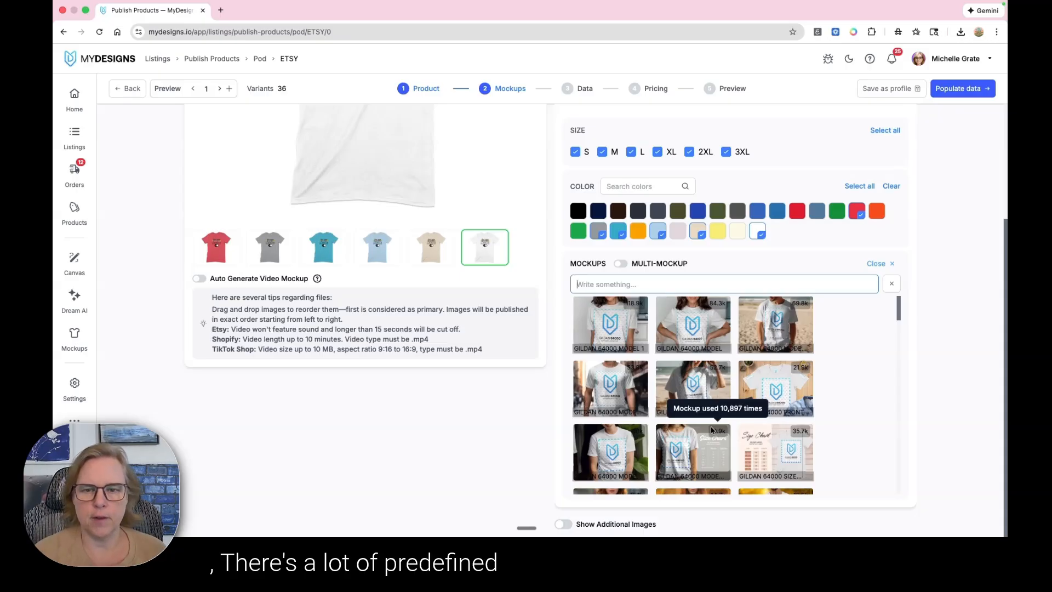
scroll(712, 430, down, 1)
scroll(756, 425, down, 3)
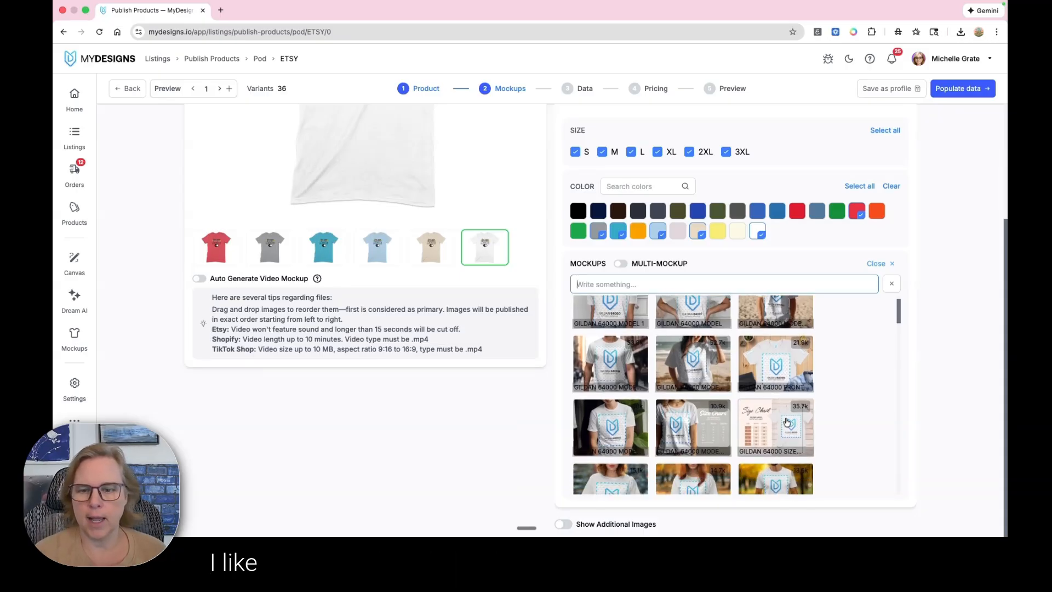
scroll(786, 421, down, 4)
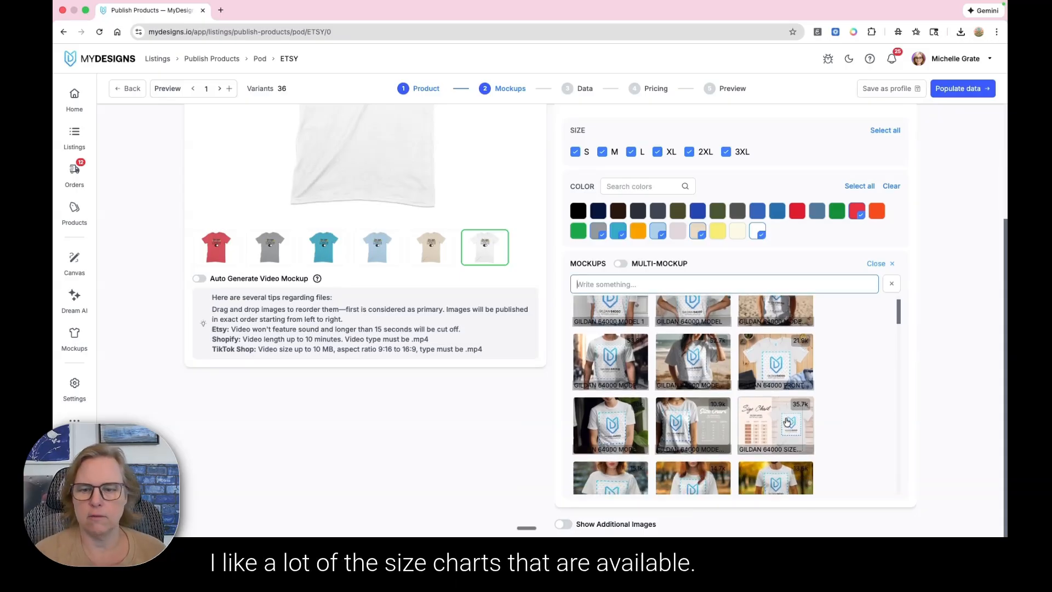
scroll(787, 420, down, 15)
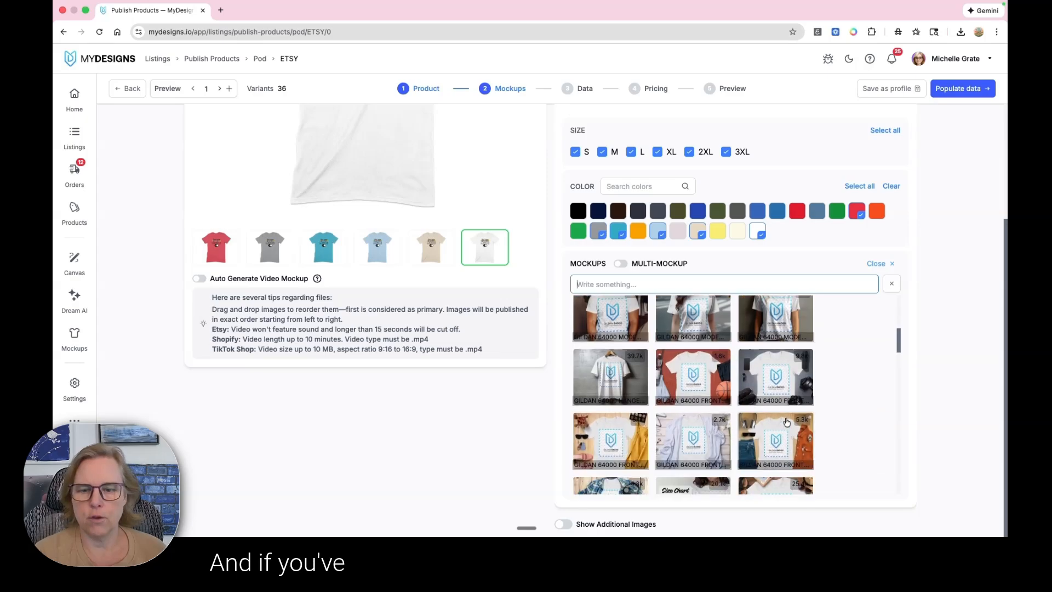
scroll(787, 421, down, 10)
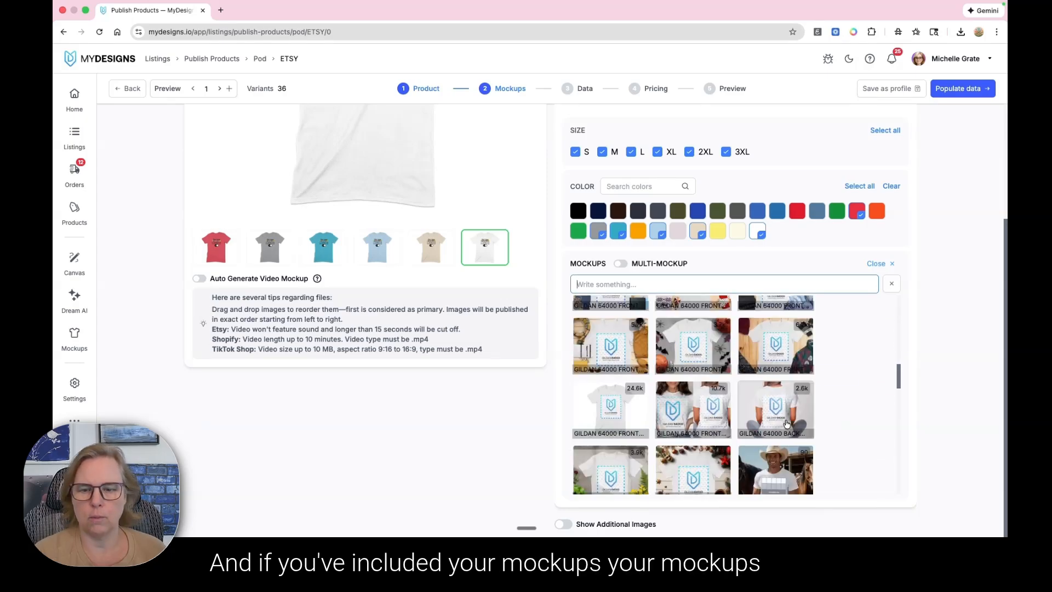
scroll(787, 423, up, 3)
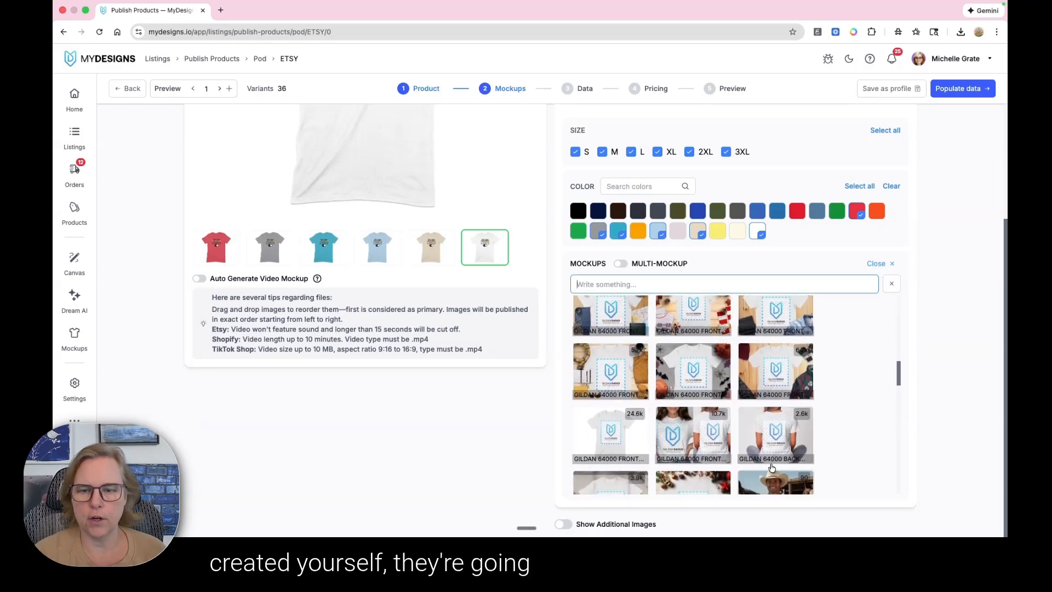
scroll(805, 461, up, 1)
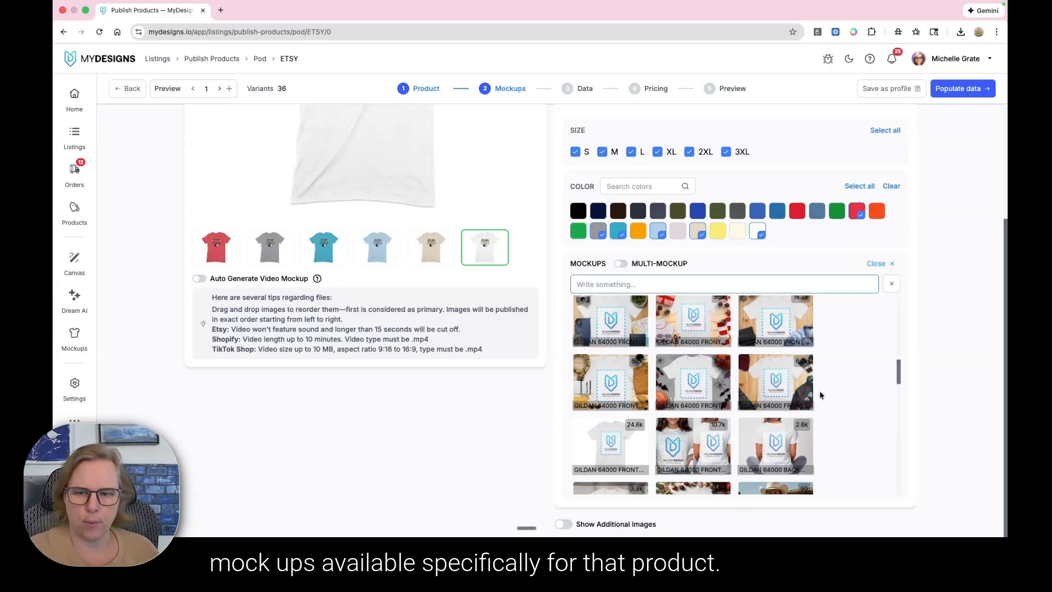
scroll(771, 375, up, 8)
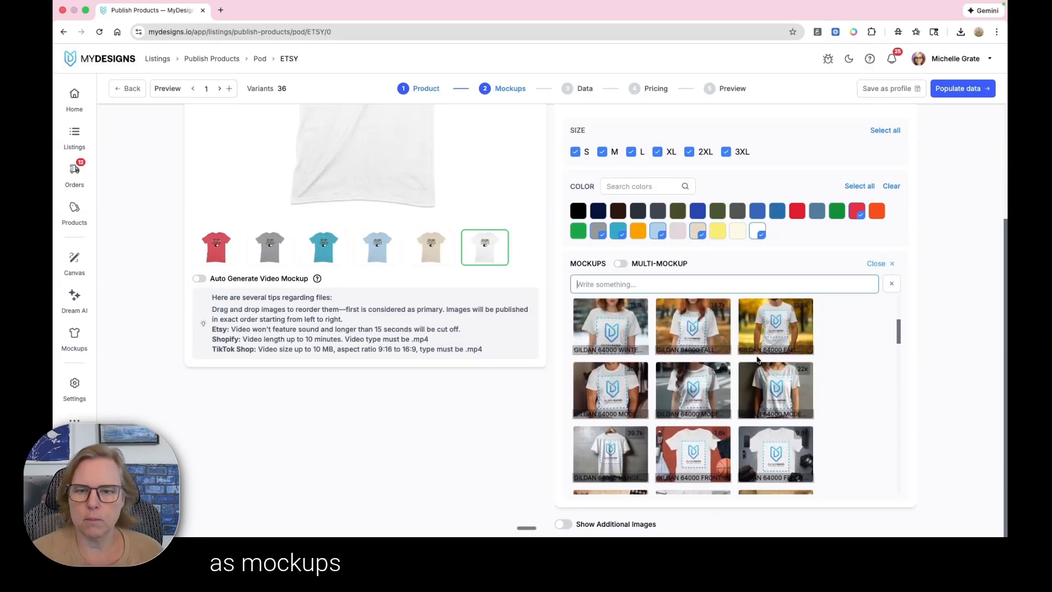
scroll(767, 356, up, 1)
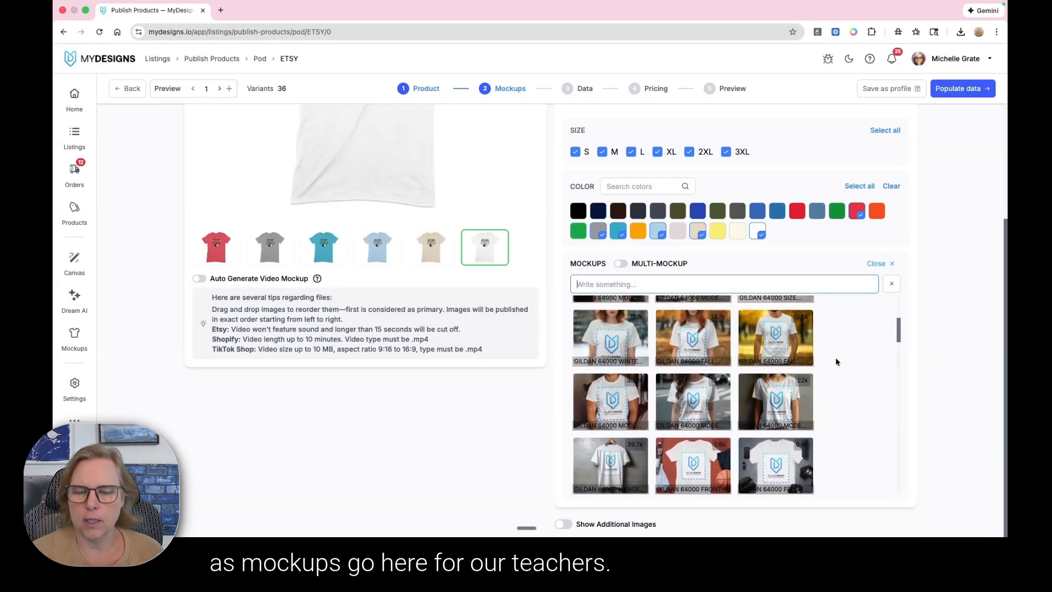
scroll(844, 403, up, 5)
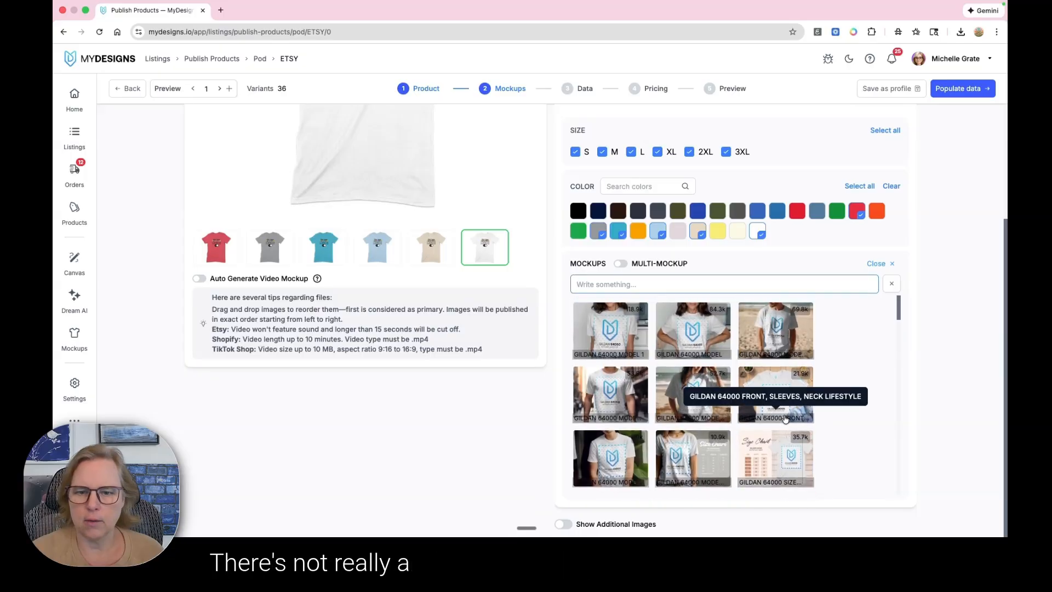
Add the Gildan 64000 Model Apparel Mockup 09 AI to the product's mockups
scroll(694, 373, down, 2)
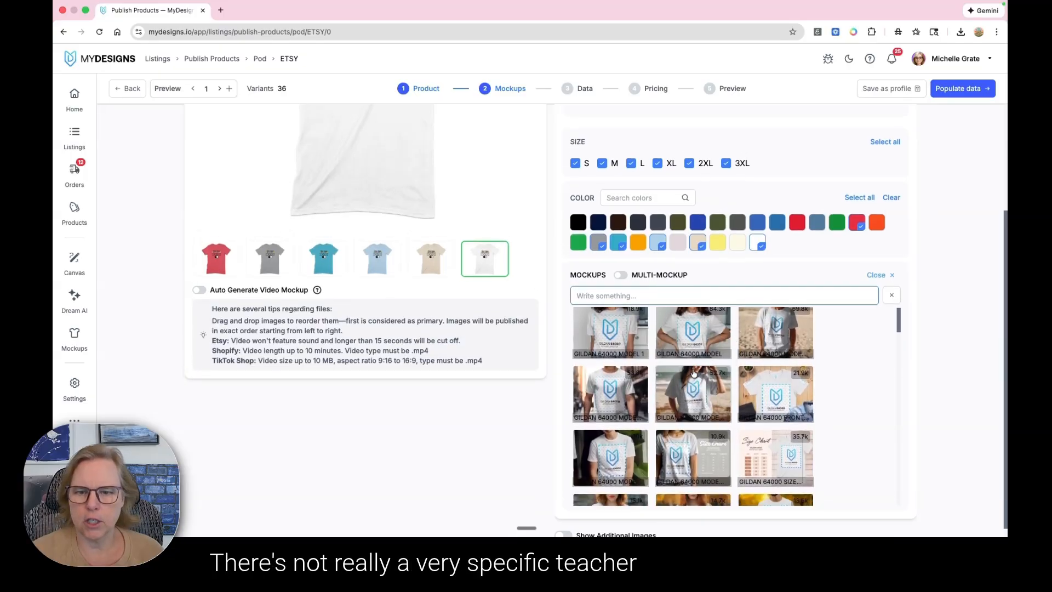
scroll(694, 373, down, 3)
click(694, 407)
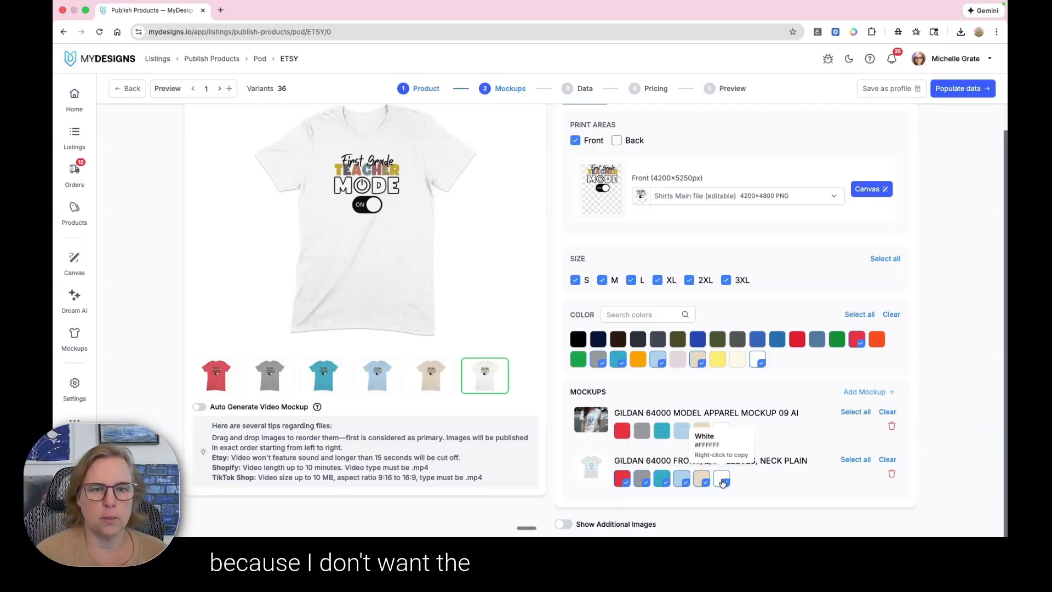
Clear all colors from the plain front, sleeves and neck mockup and enable every color for Model Apparel Mockup 09 AI
click(887, 461)
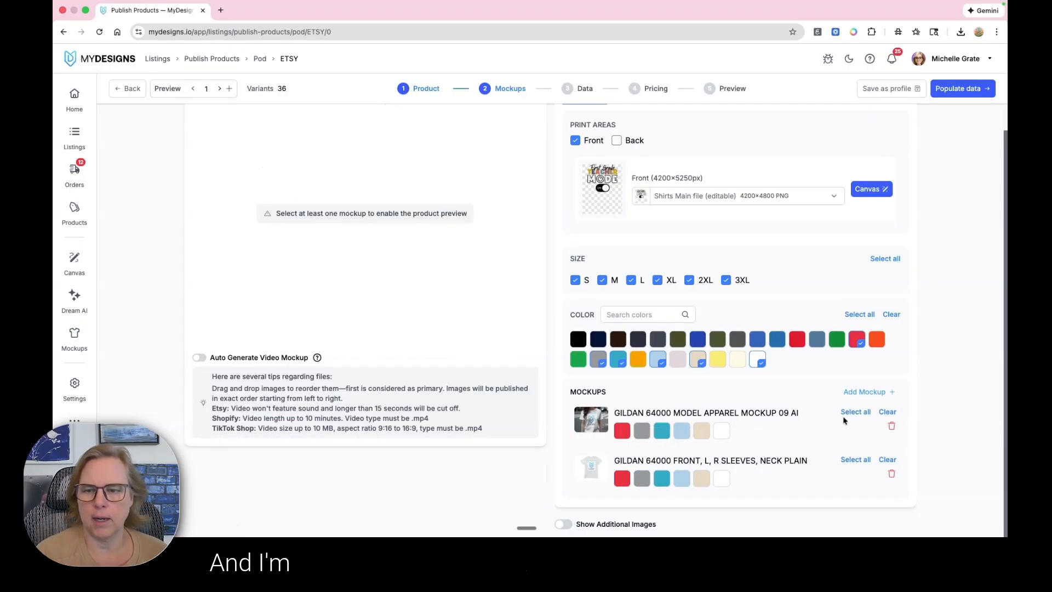
click(856, 413)
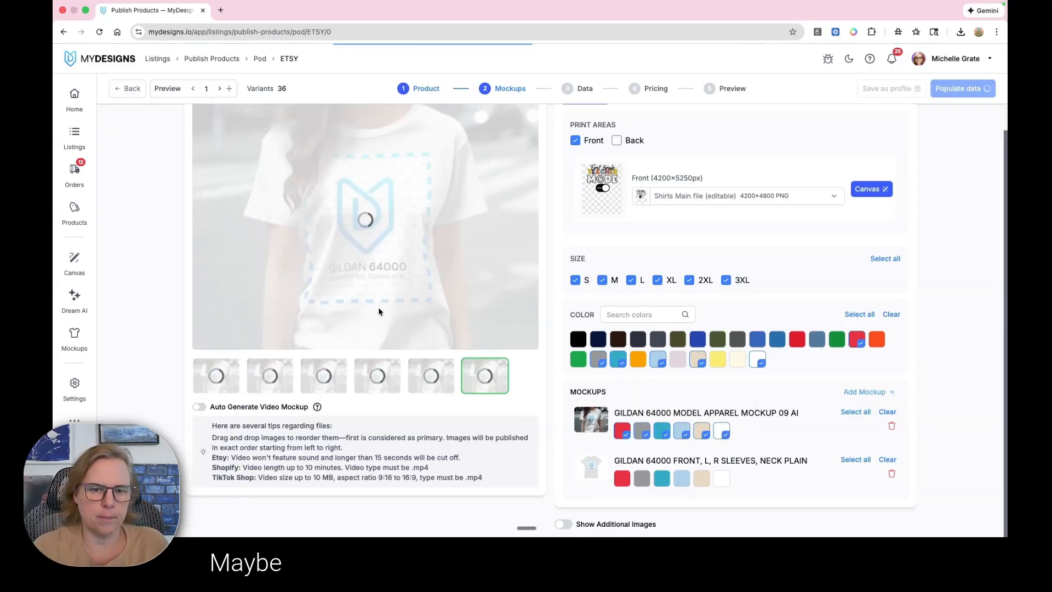
Add the Gildan 64000 Front Flatlay Lifestyle 7 mockup with the basketball to the product's mockups
click(852, 391)
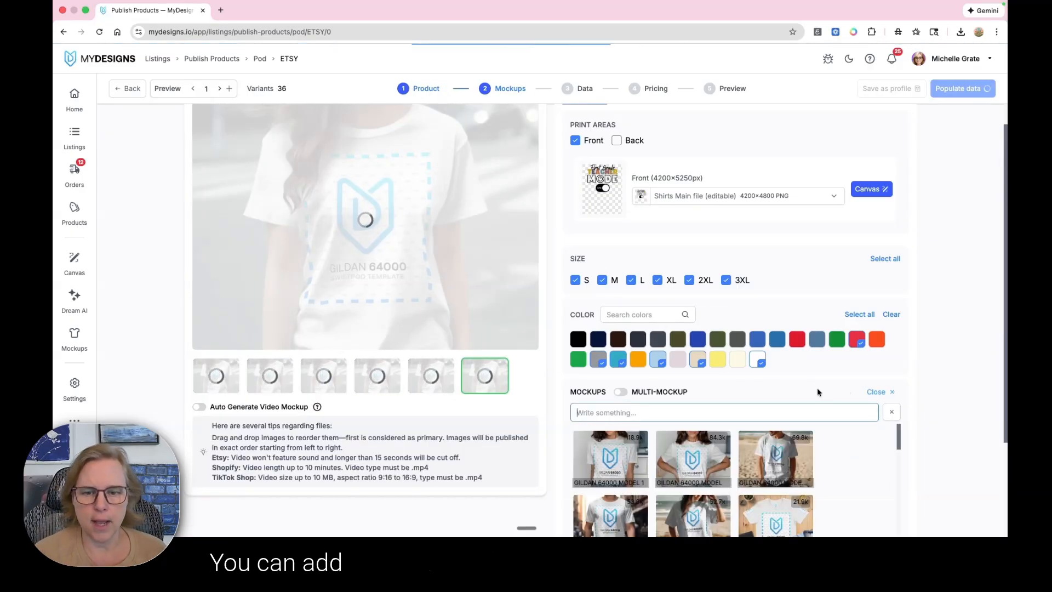
scroll(818, 389, down, 2)
scroll(819, 388, down, 2)
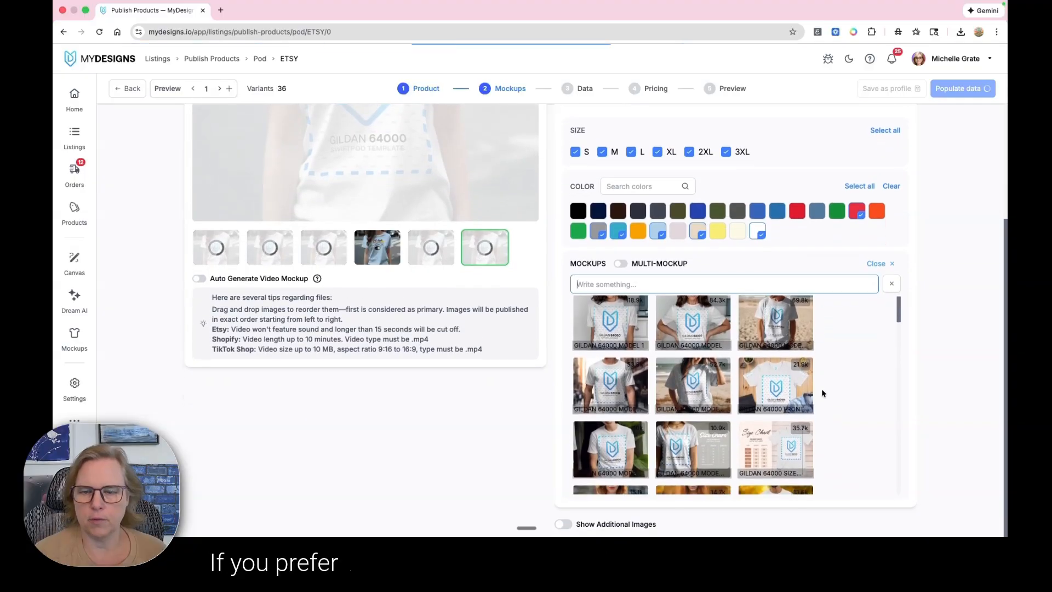
scroll(736, 389, down, 5)
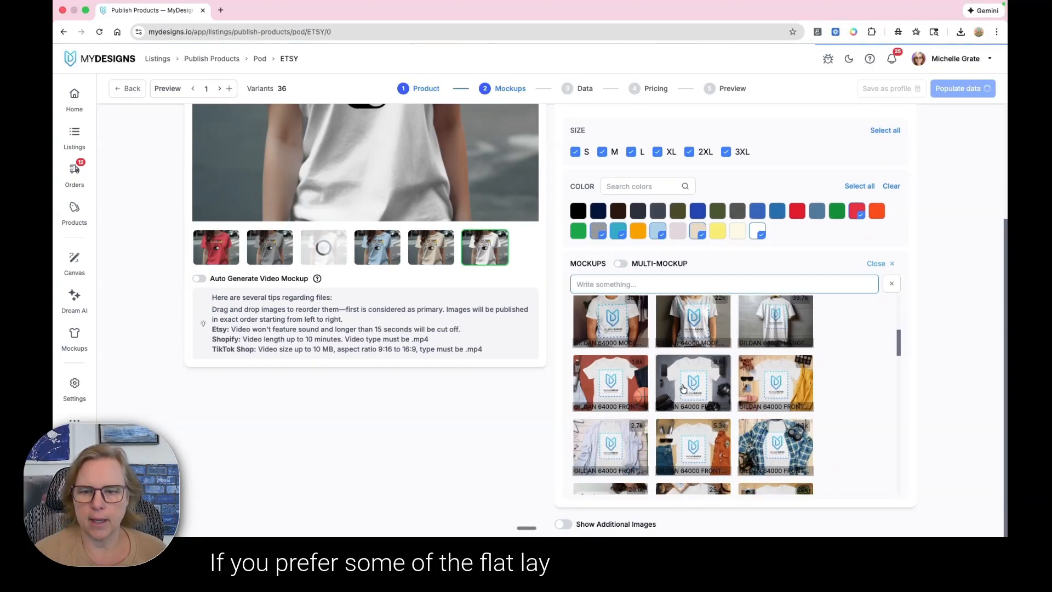
click(602, 391)
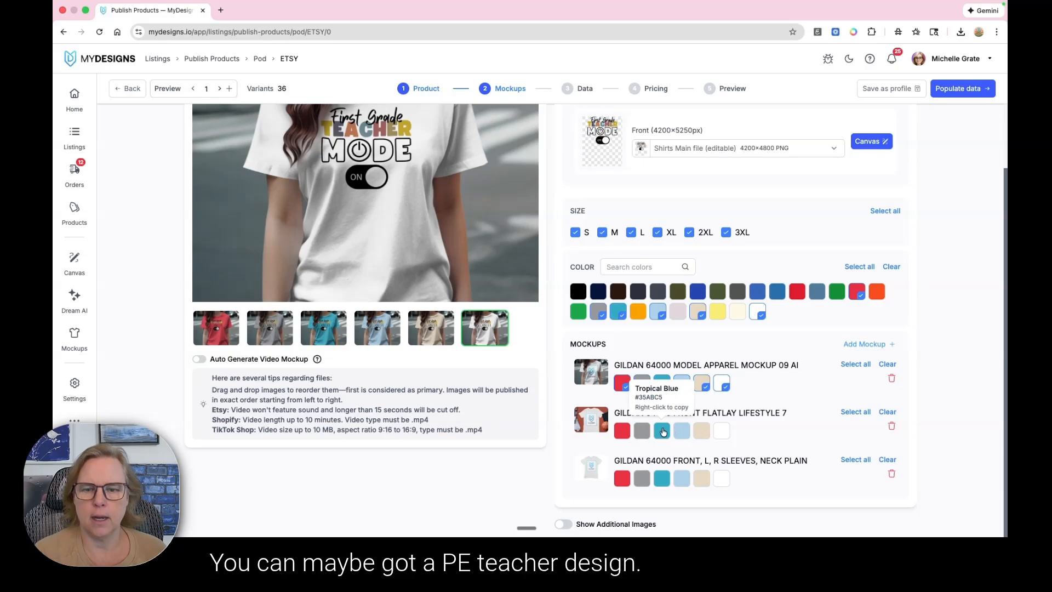
Add the Gildan 64000 Model Size Chart AI mockup to the product's mockups
click(887, 345)
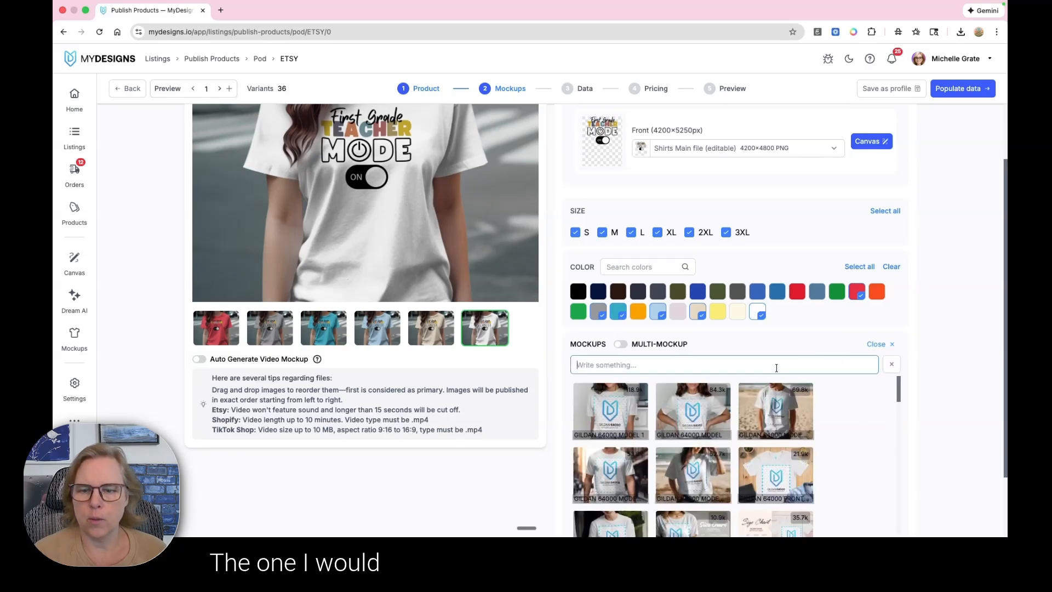
scroll(775, 367, down, 3)
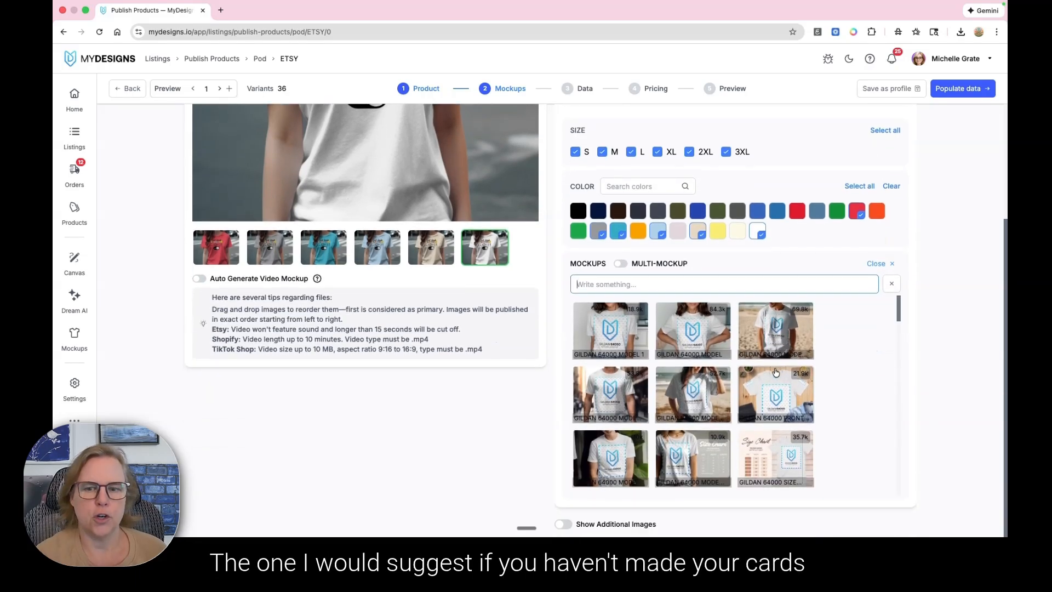
scroll(725, 406, down, 2)
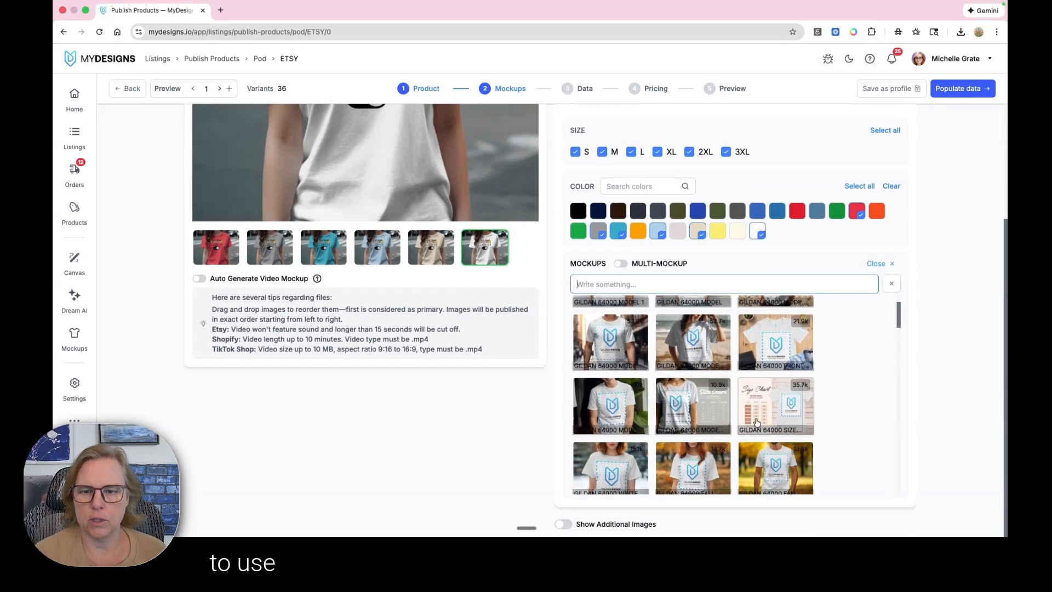
scroll(759, 406, down, 1)
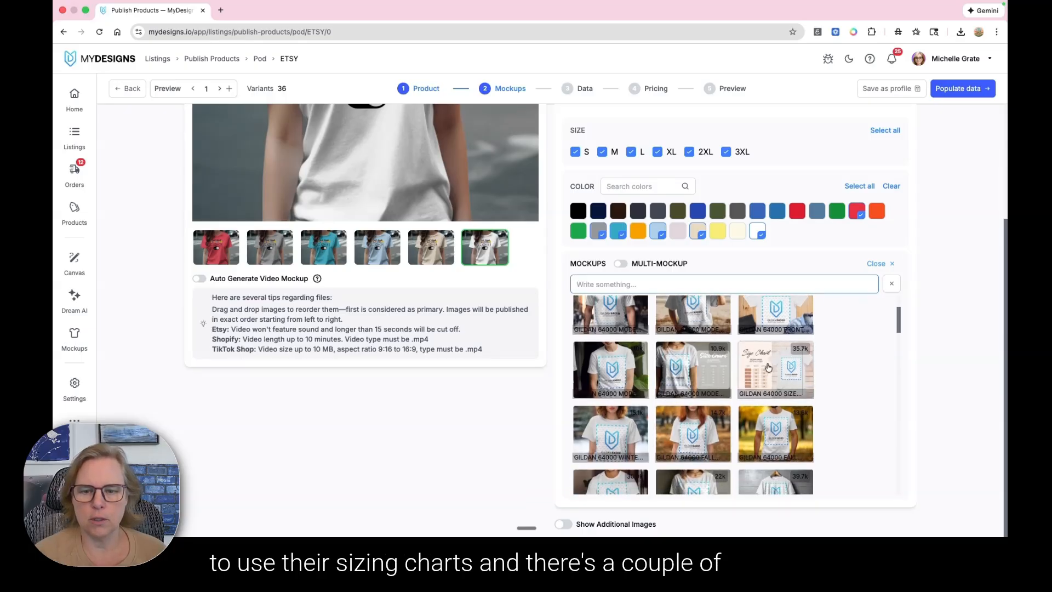
click(717, 373)
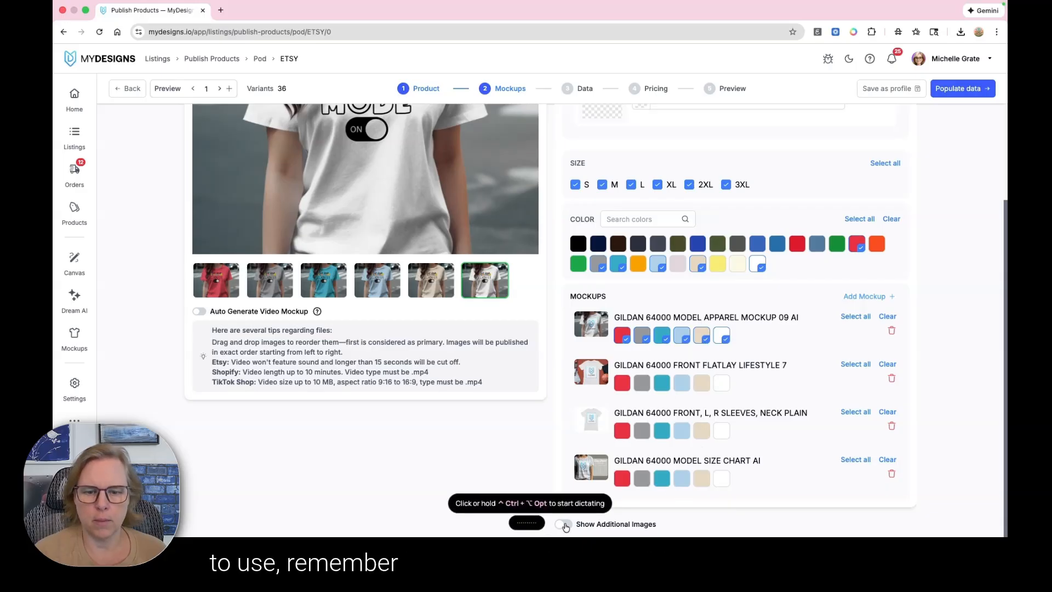
Show the additional images, include Mockup 1 and Card 1 in the publication, and preview the Mockup 1 image
click(565, 524)
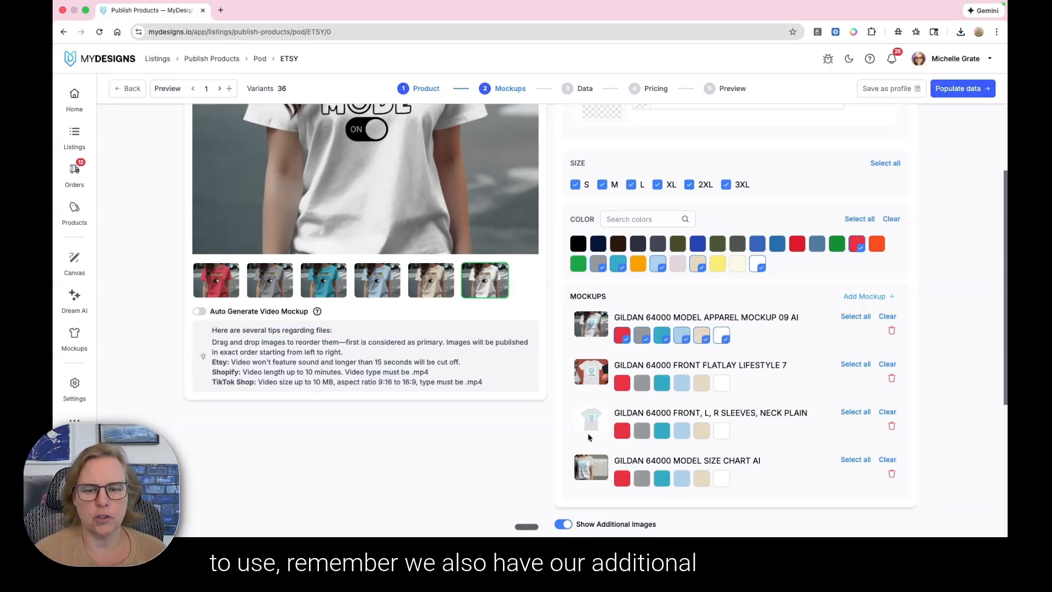
scroll(601, 359, down, 3)
scroll(525, 377, down, 2)
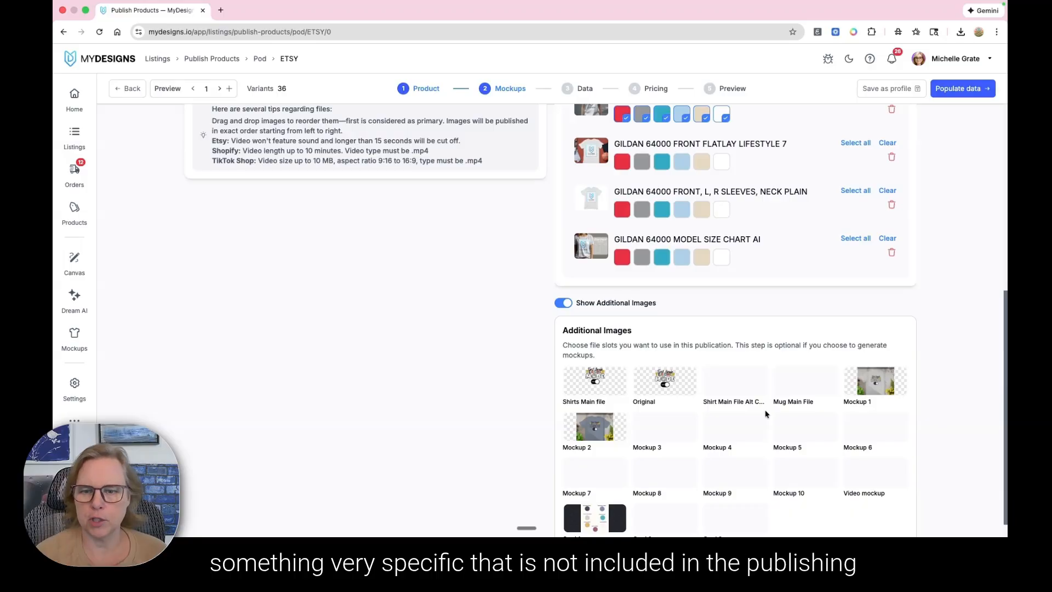
click(871, 380)
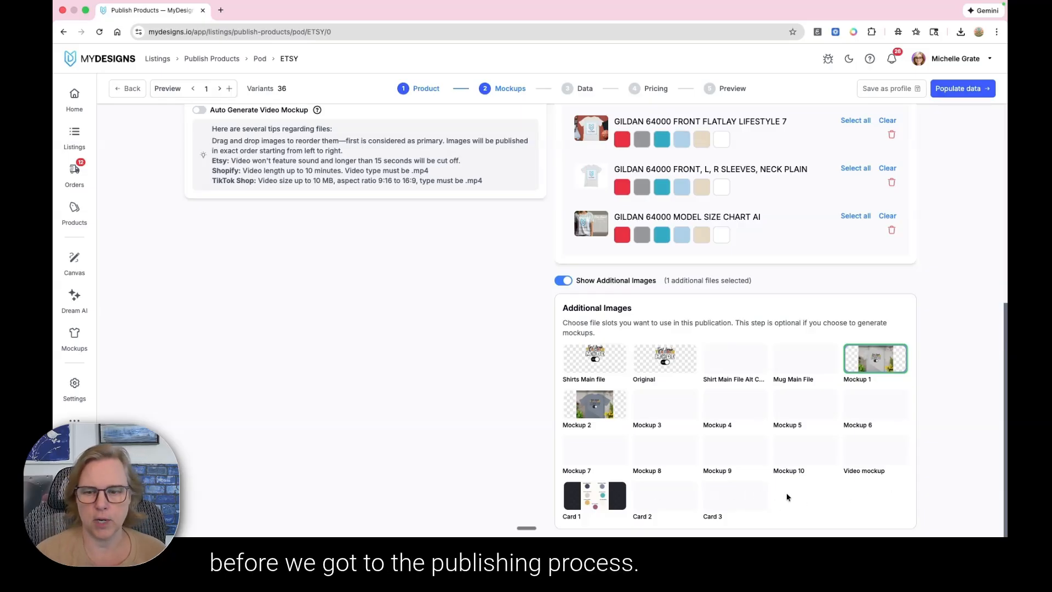
click(616, 500)
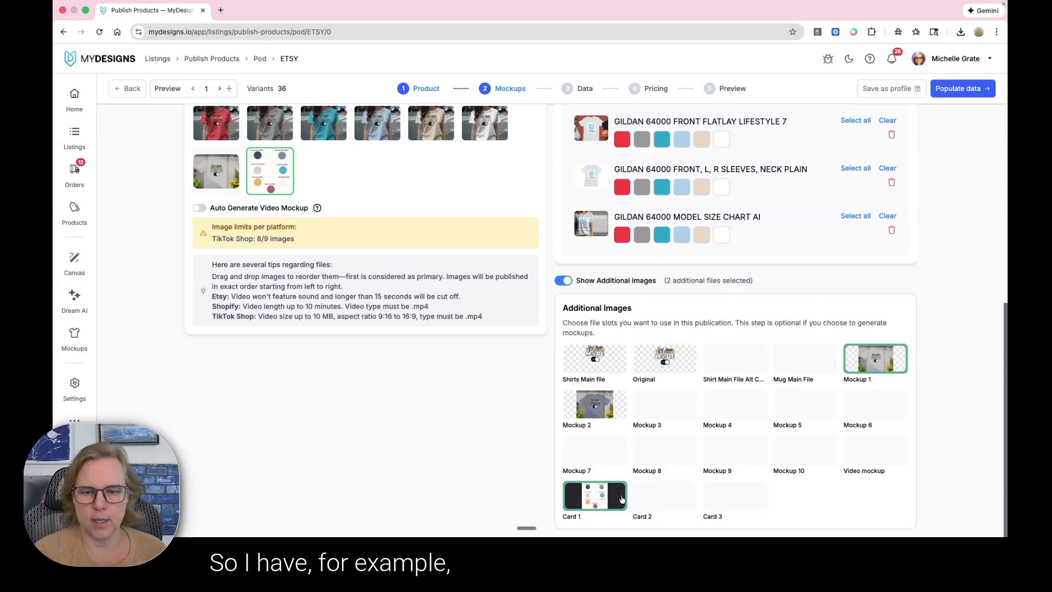
scroll(514, 446, up, 5)
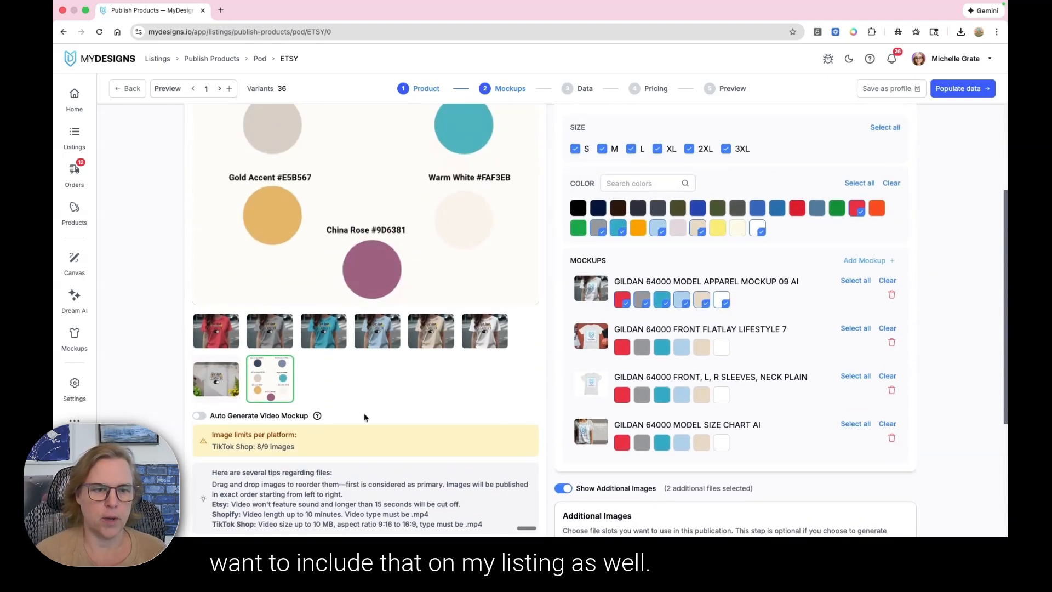
scroll(378, 242, up, 2)
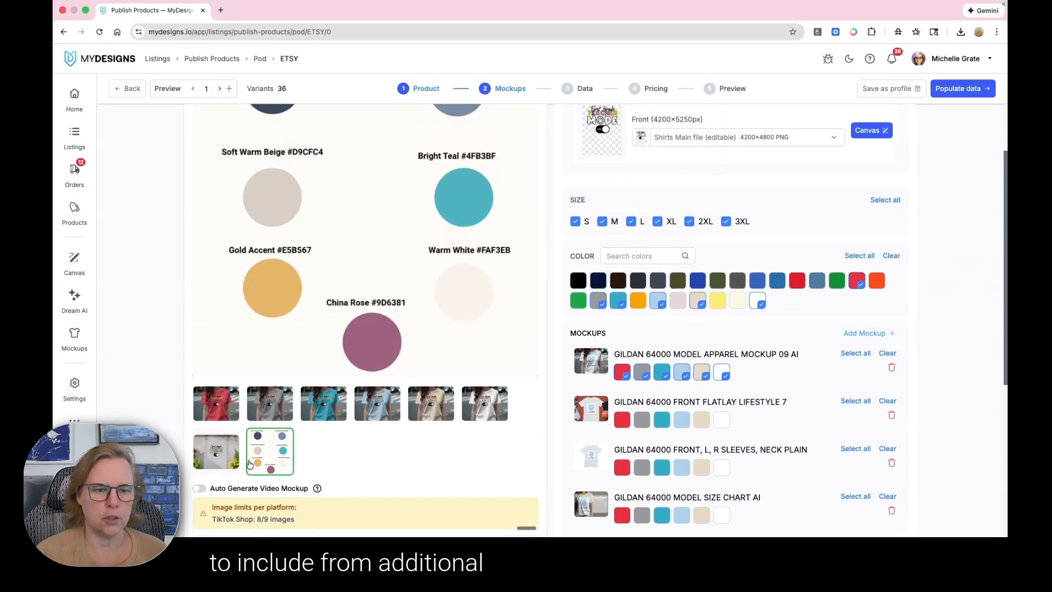
click(211, 457)
scroll(350, 330, up, 3)
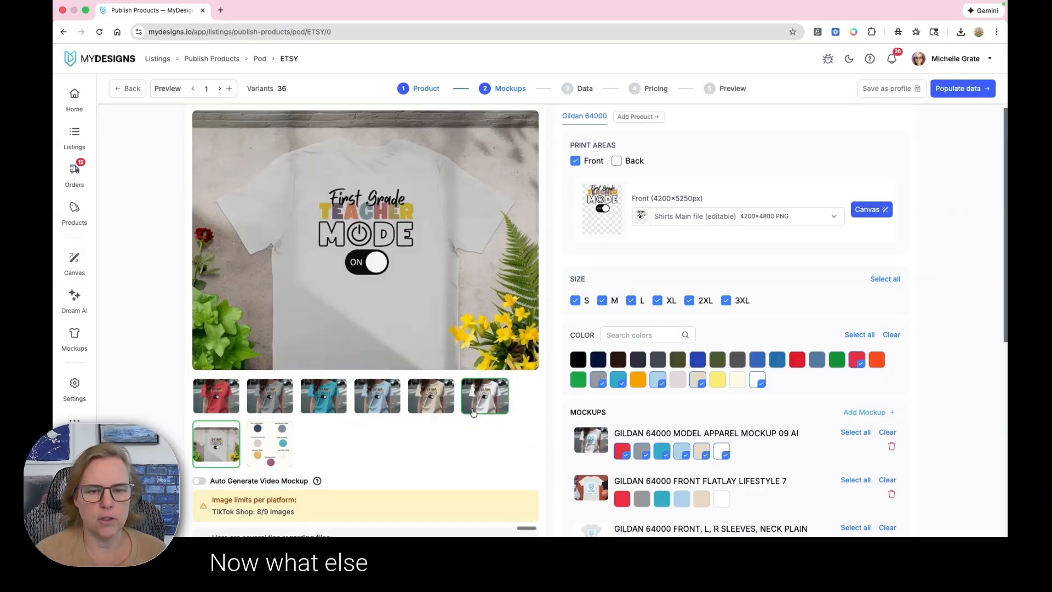
Disable Tropical Blue and Light Blue for Model Apparel Mockup 09 AI and enable both colors for Front Flatlay Lifestyle 7
scroll(515, 420, down, 2)
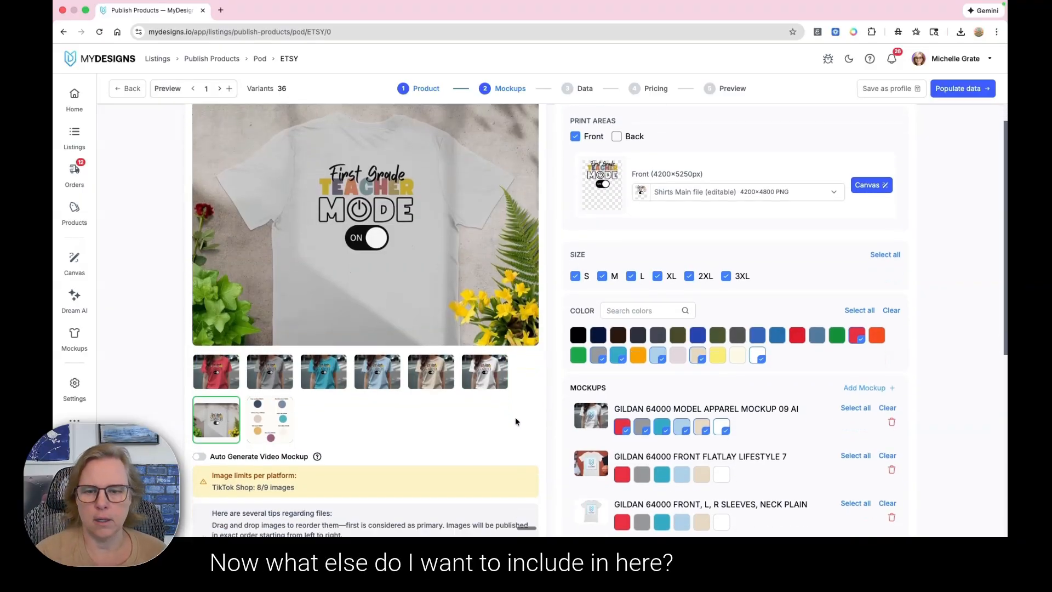
scroll(515, 421, down, 2)
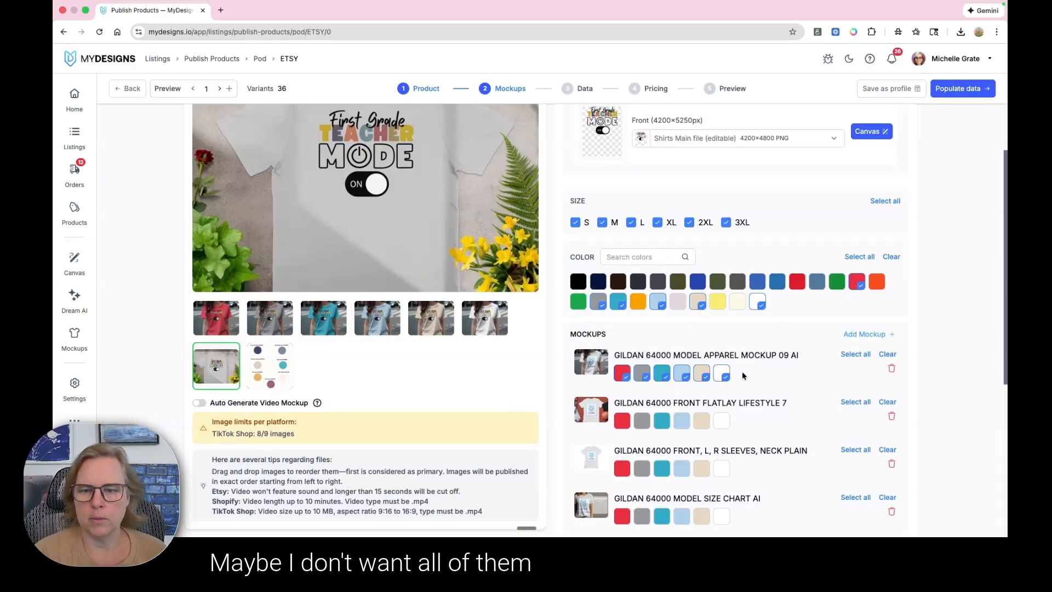
click(661, 374)
click(682, 373)
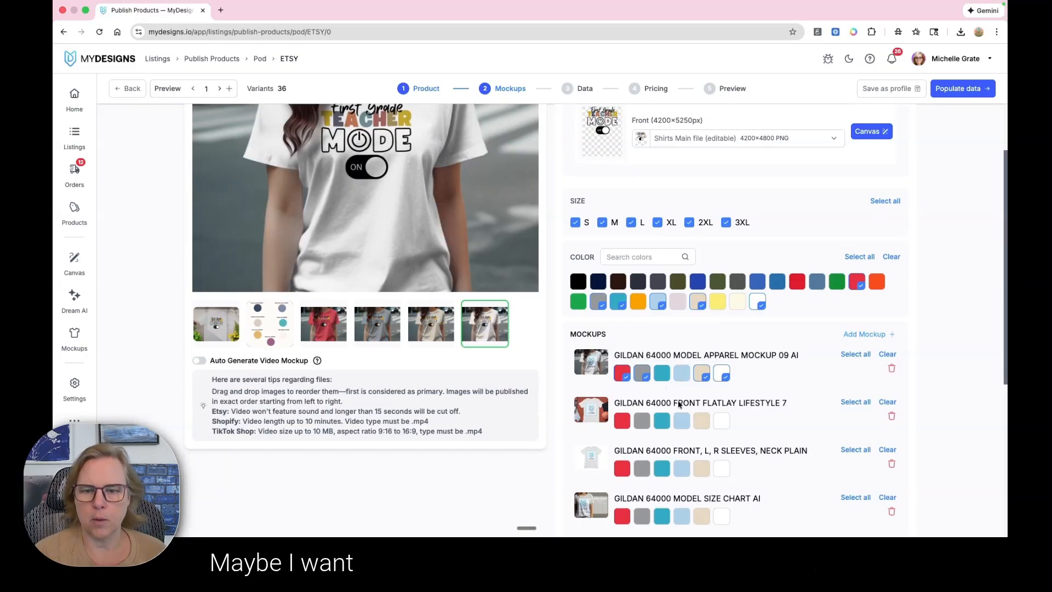
click(663, 423)
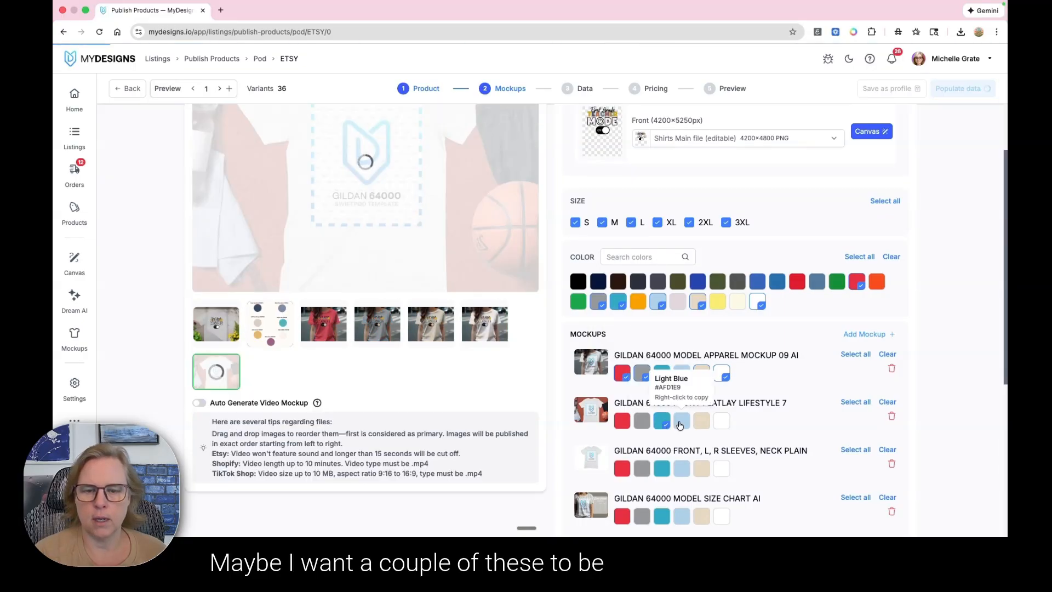
click(681, 423)
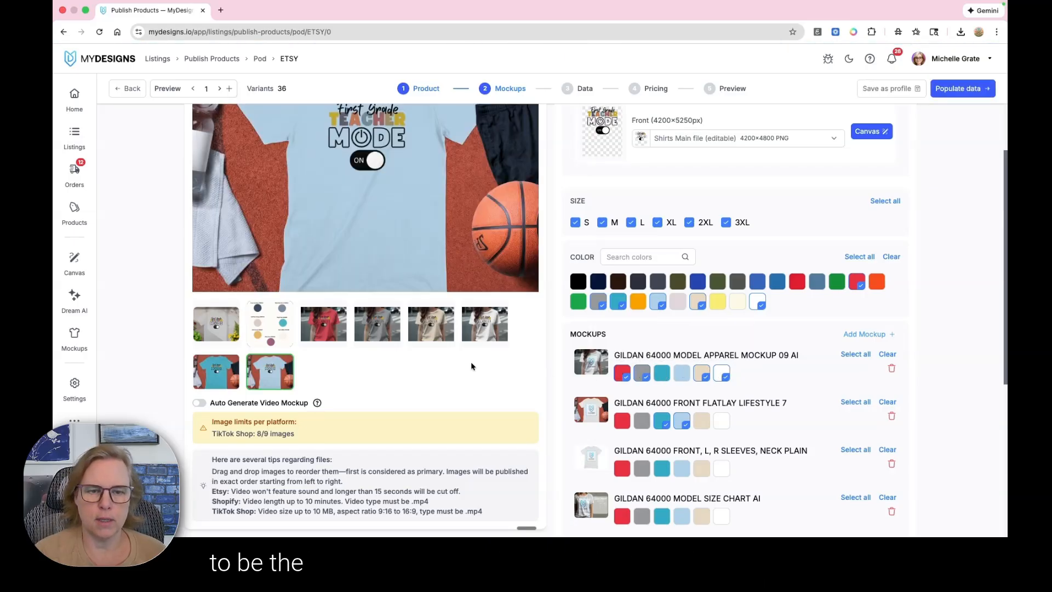
Enable Heather Red for the Gildan 64000 Model Size Chart AI mockup
scroll(397, 371, up, 1)
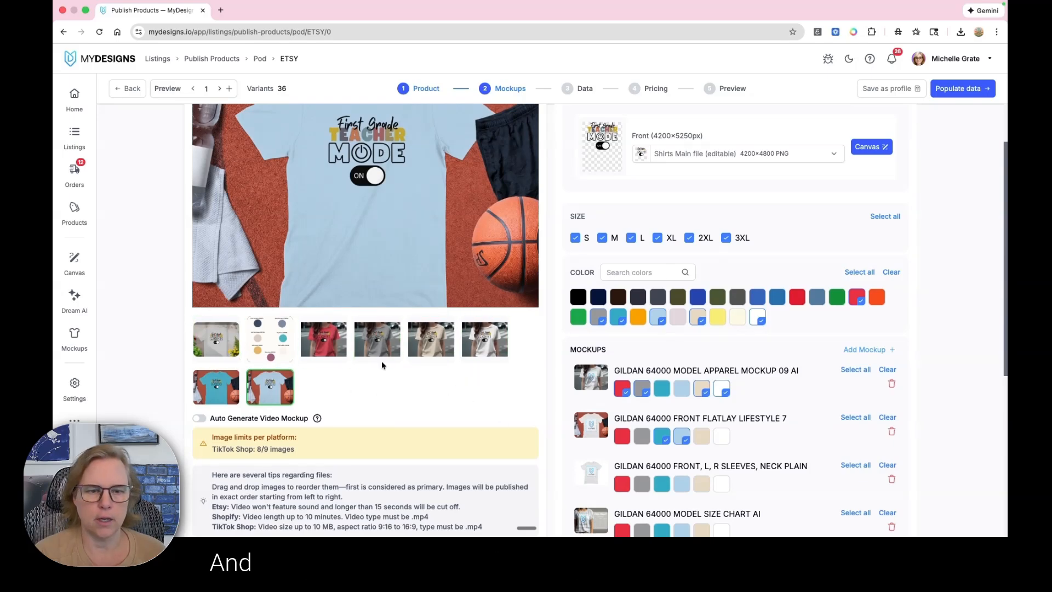
scroll(726, 396, down, 4)
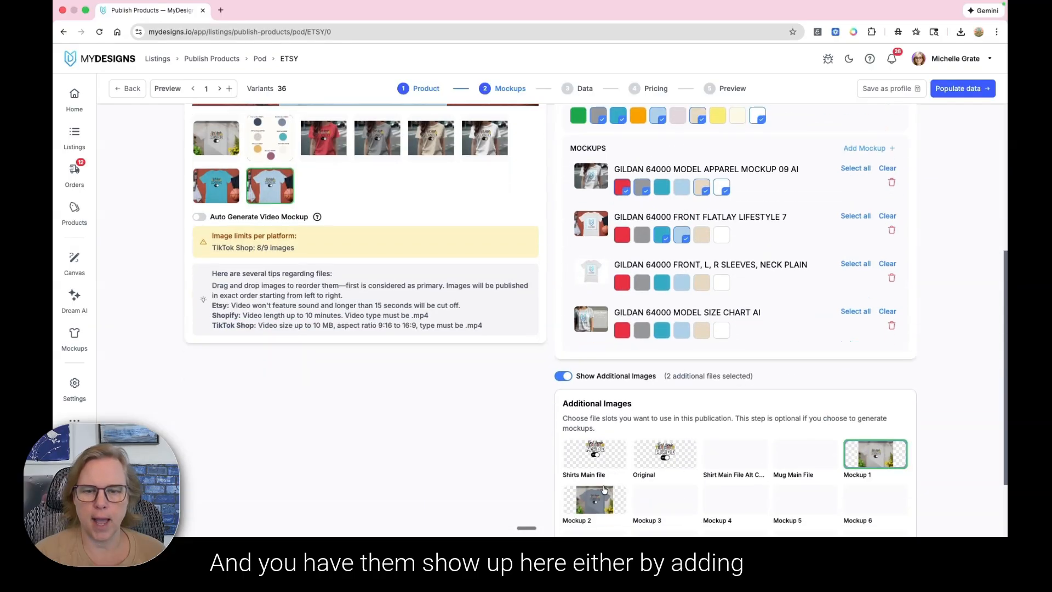
scroll(673, 340, up, 1)
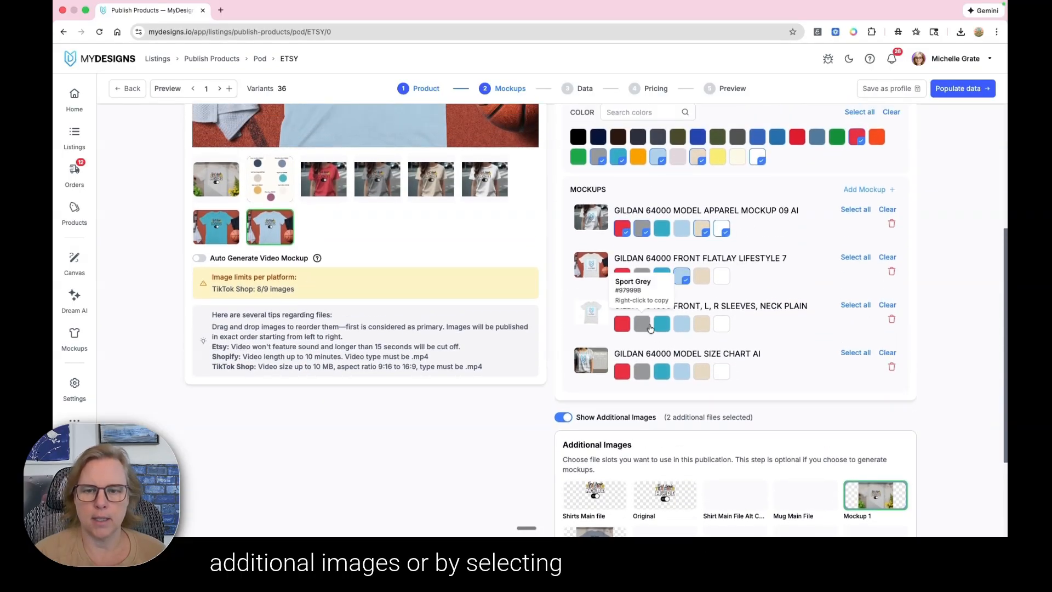
scroll(612, 420, up, 1)
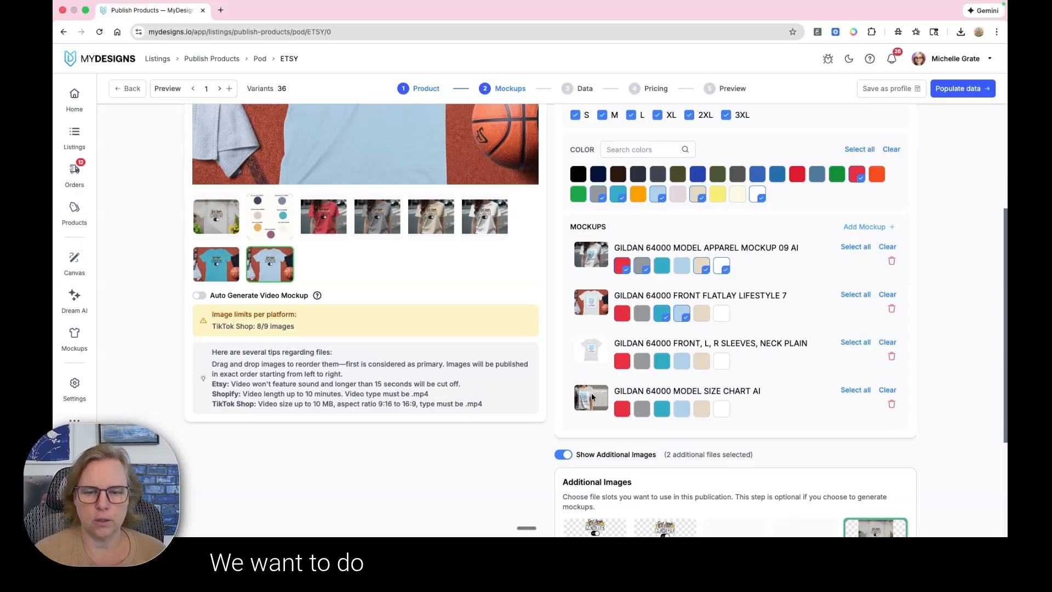
click(622, 409)
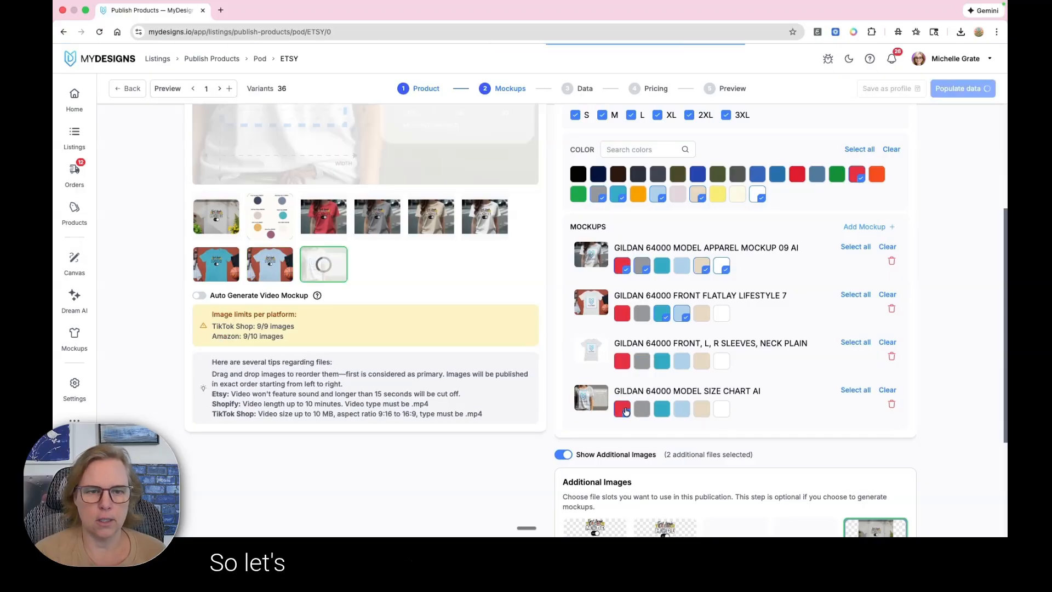
scroll(487, 377, up, 1)
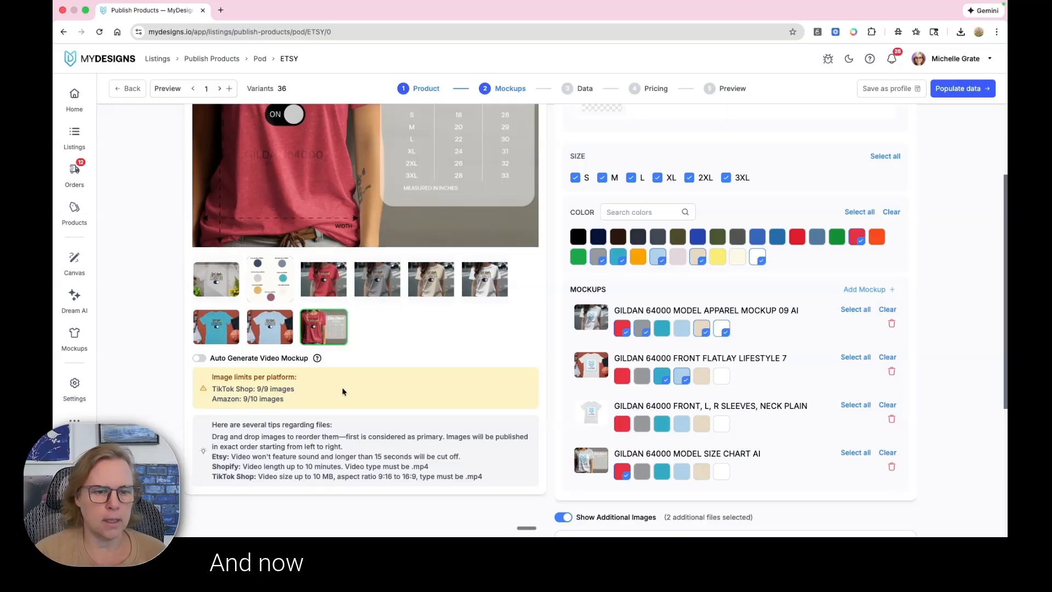
Enable Heather Red, the tan color and white for the plain front, sleeves and neck mockup
scroll(391, 384, up, 1)
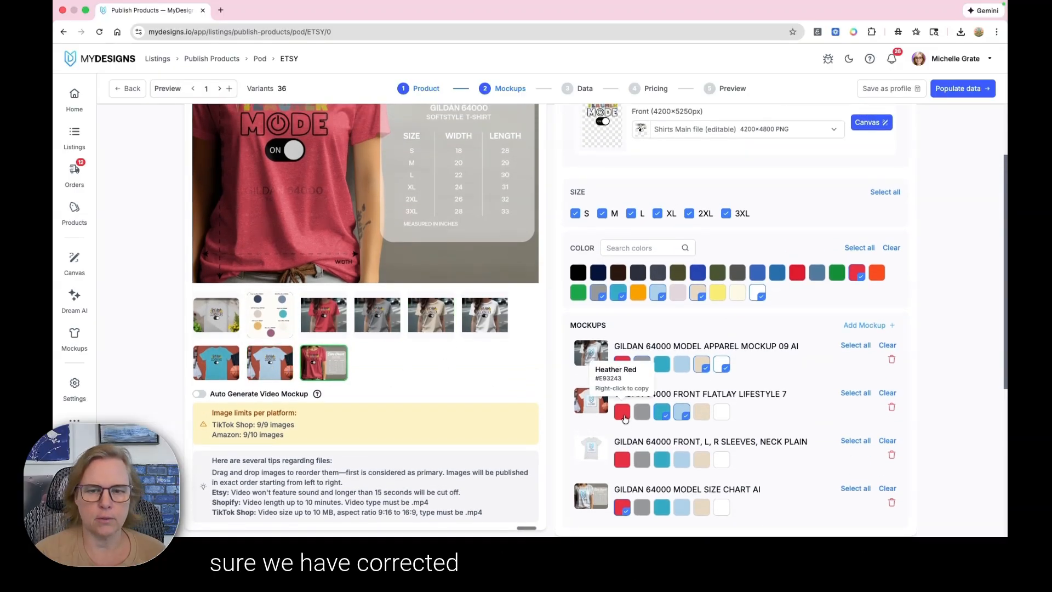
click(624, 462)
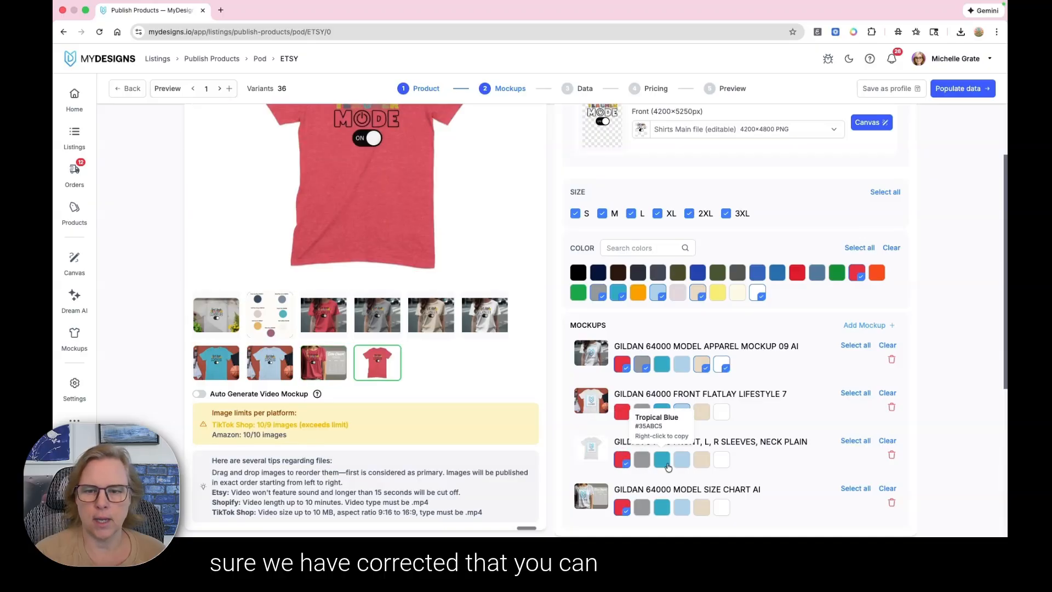
click(701, 461)
click(727, 462)
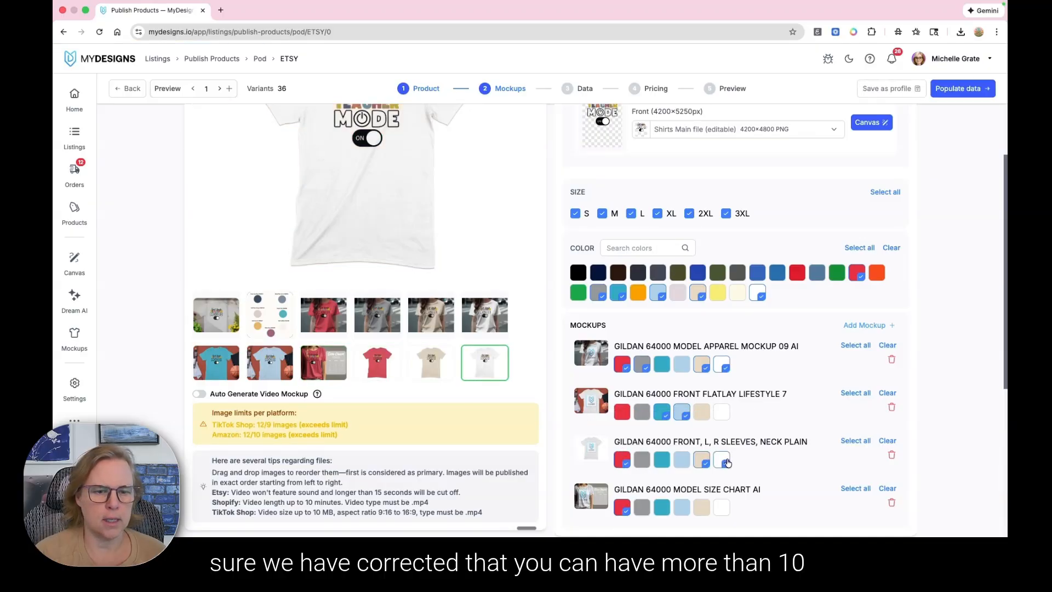
Examine the platform image limits and preview the model, plain, flat-lay, garden-background and size chart images
scroll(421, 419, down, 1)
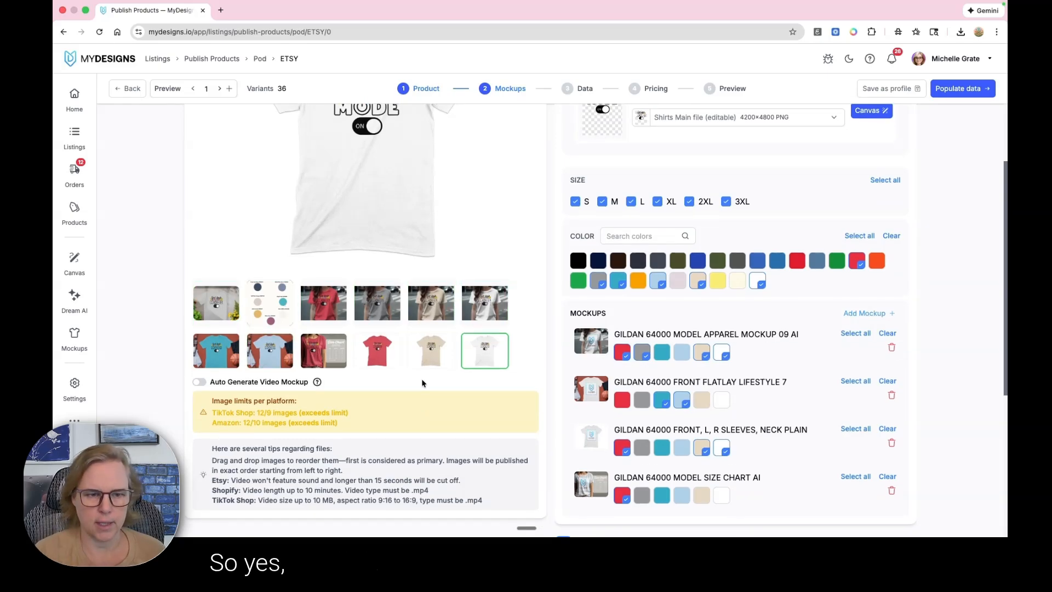
scroll(421, 384, down, 2)
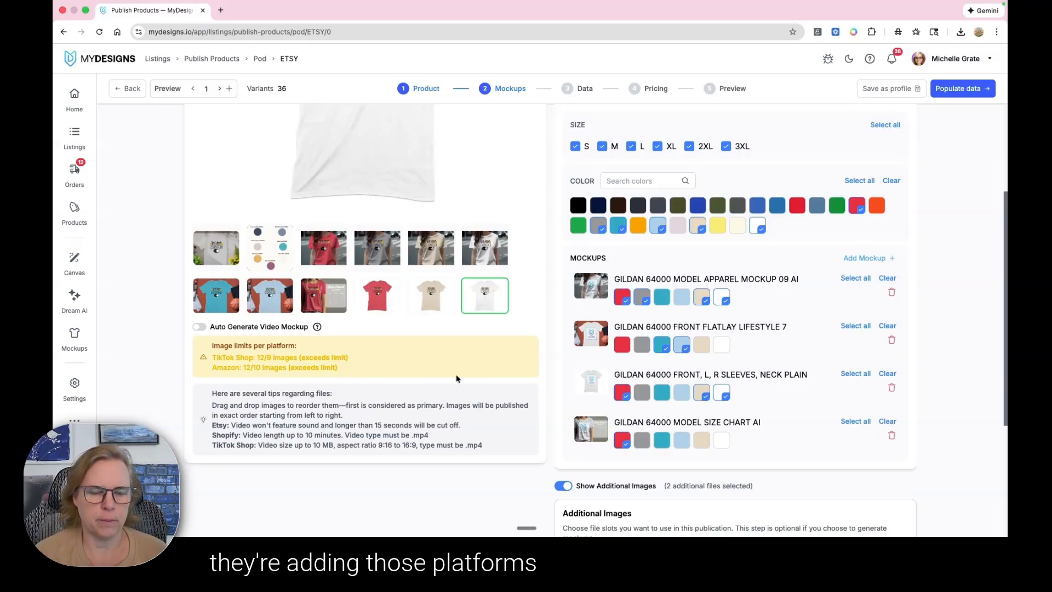
scroll(560, 382, up, 3)
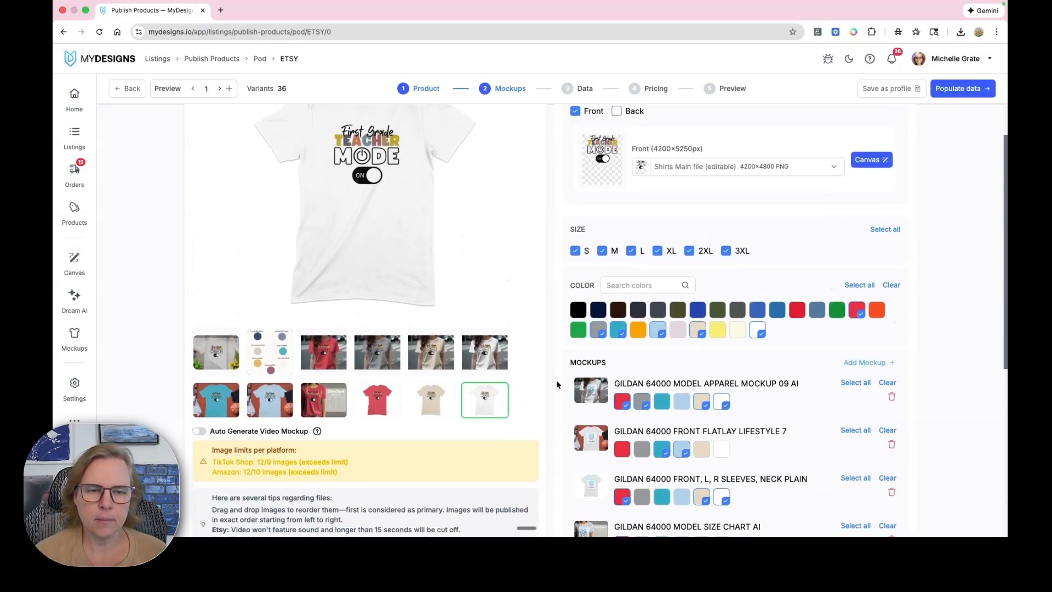
click(328, 397)
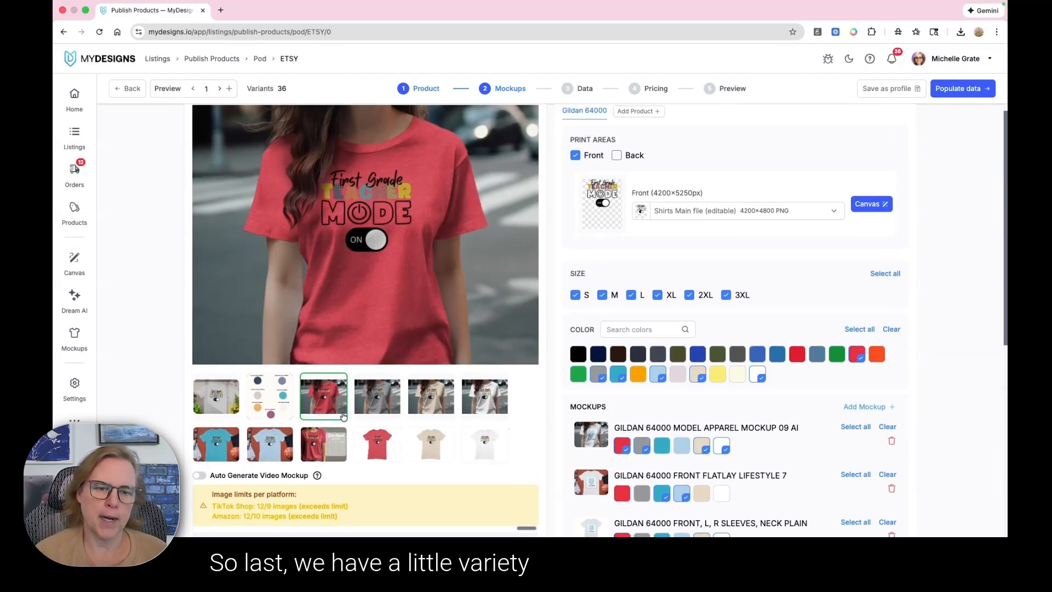
click(368, 403)
click(416, 400)
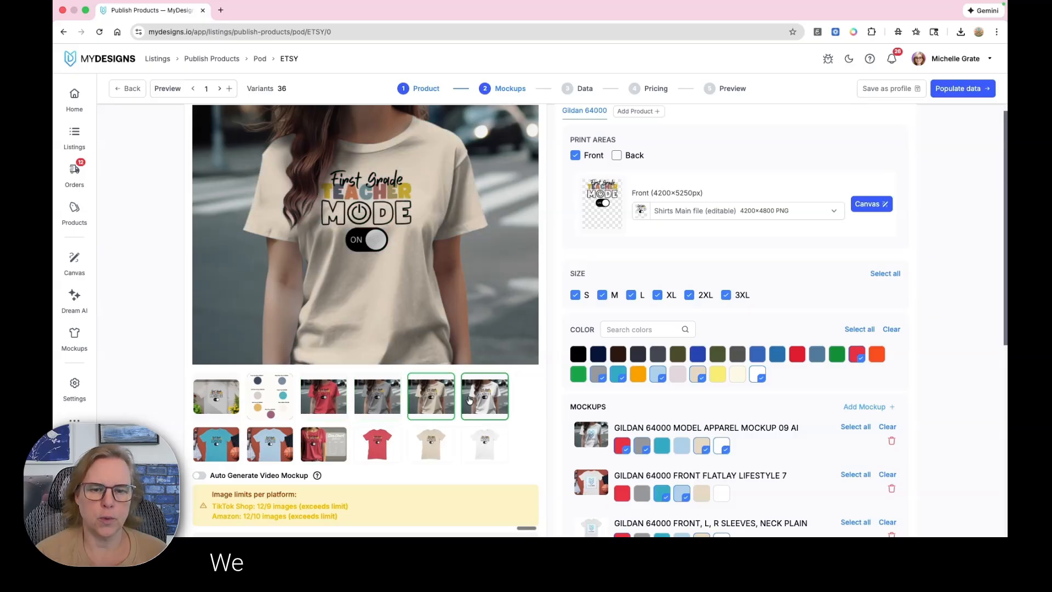
click(472, 400)
click(486, 445)
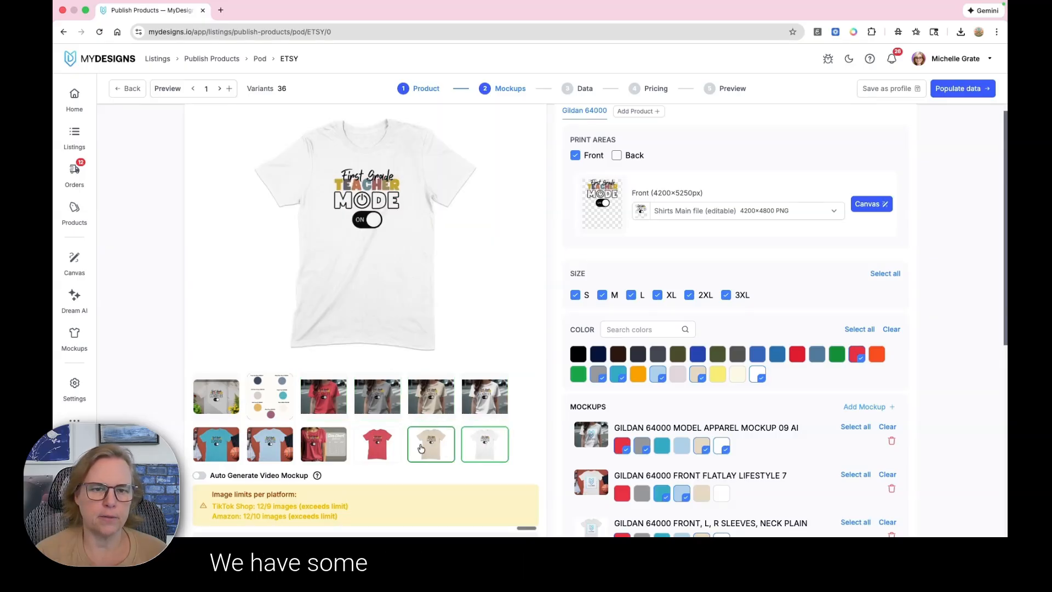
click(431, 447)
click(377, 450)
click(269, 446)
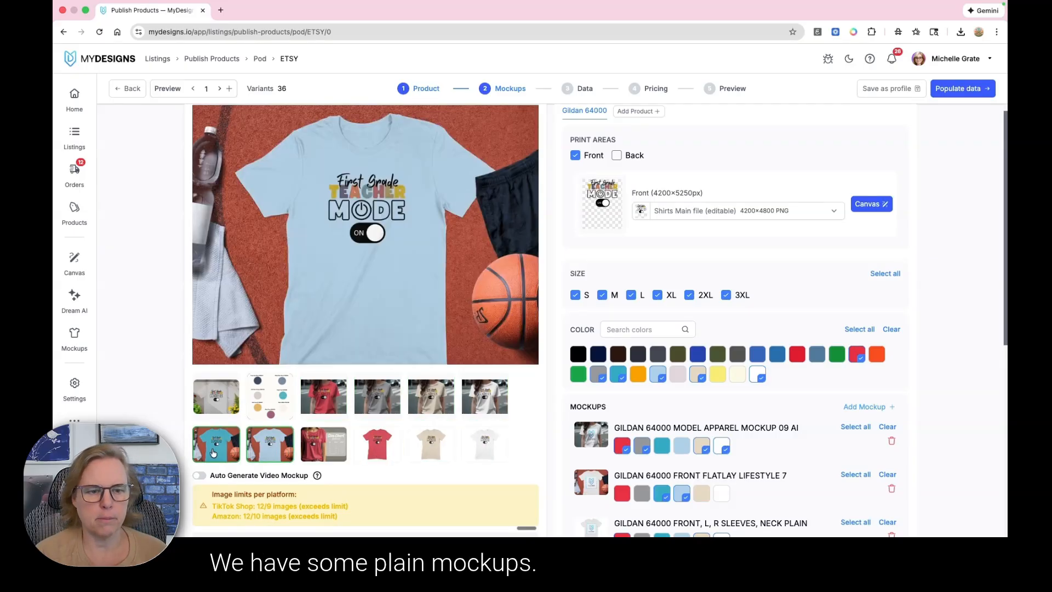
click(230, 444)
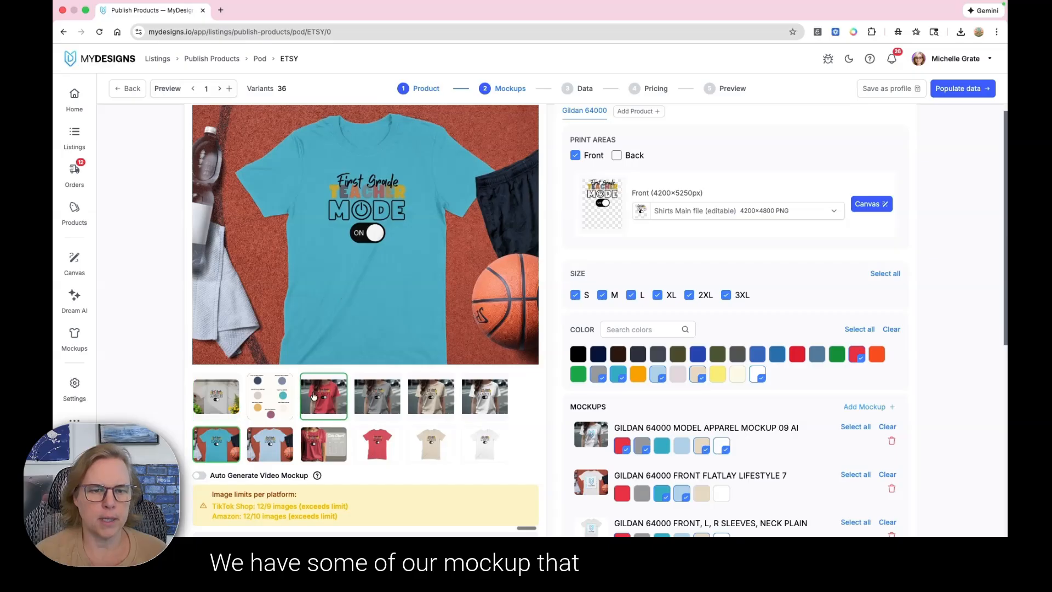
click(234, 406)
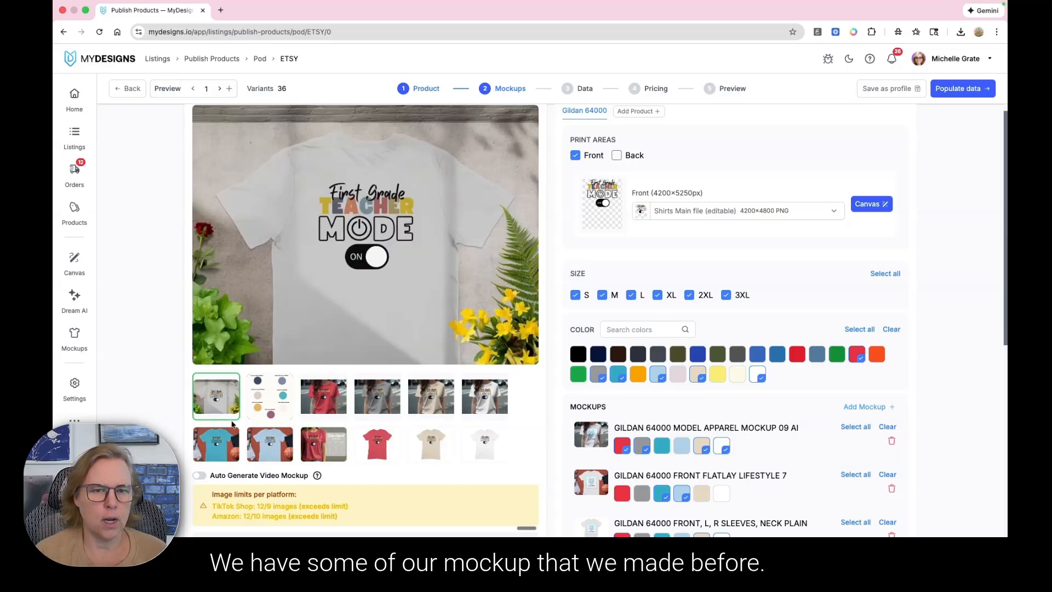
click(319, 453)
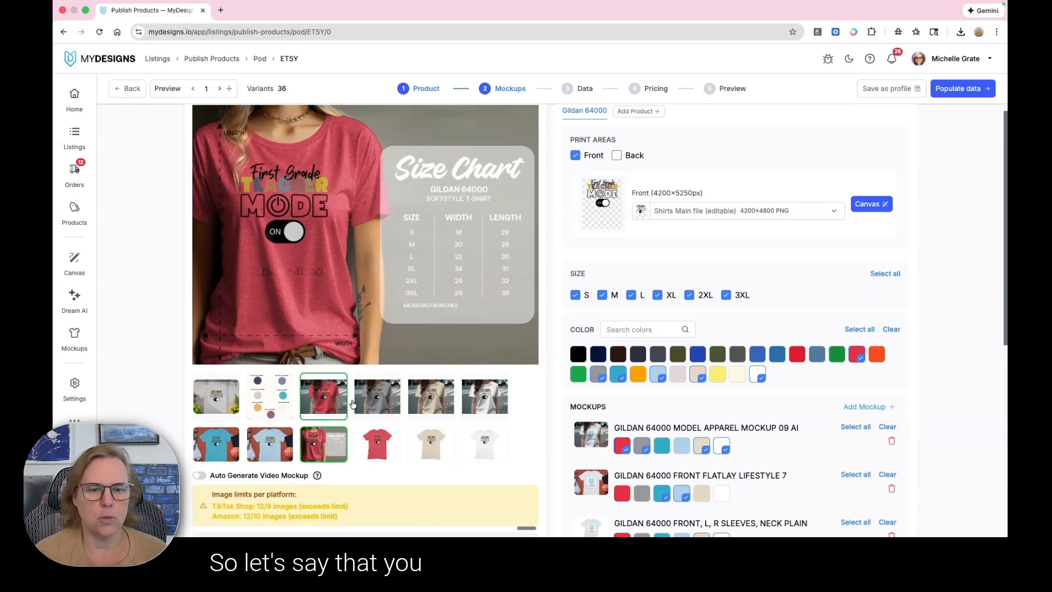
Reorder the listing images so the tan model mockup comes first and the color chart second
click(421, 401)
scroll(421, 401, up, 1)
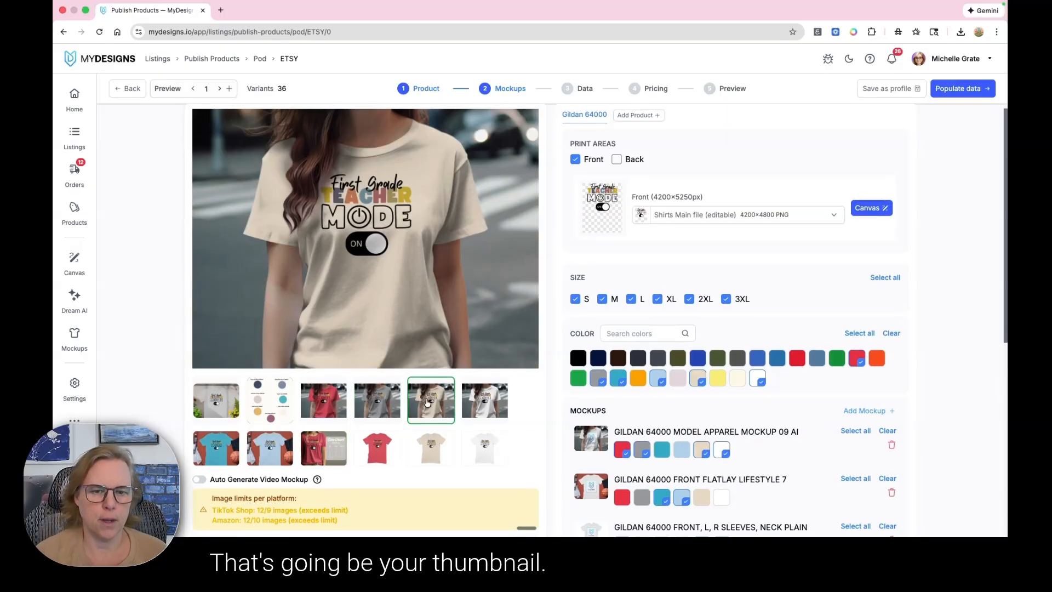
drag(428, 403, 216, 400)
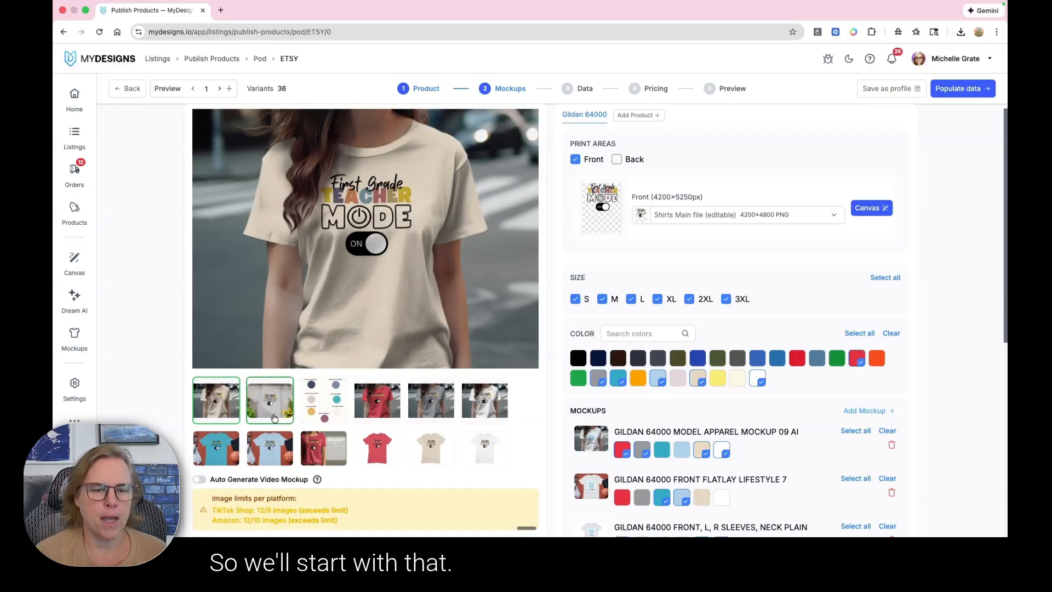
drag(349, 410, 275, 402)
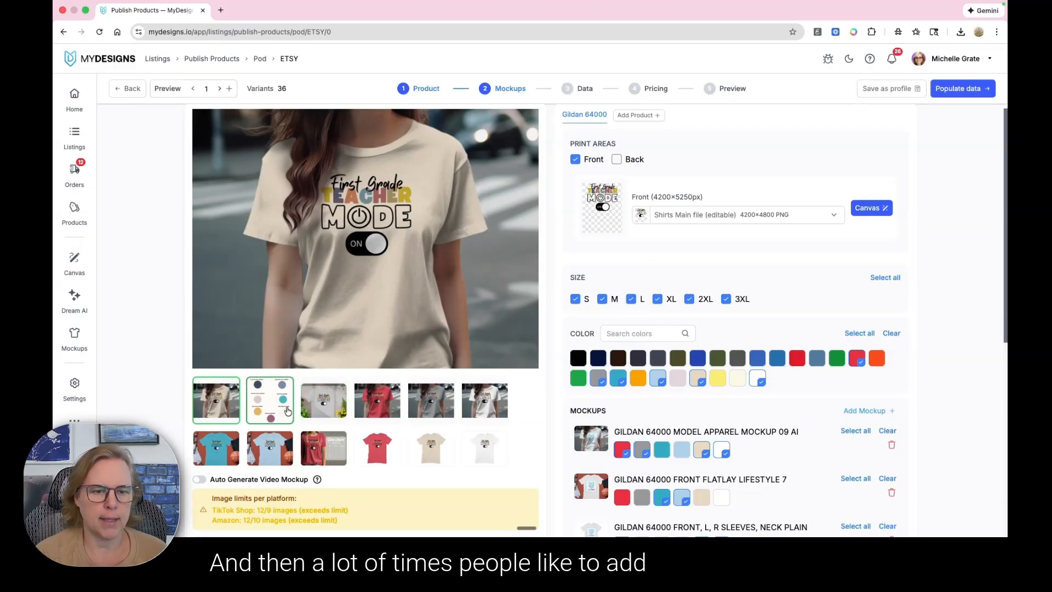
Place the size chart third in the image order, and preview the color chart, size chart and tan model thumbnail
click(276, 403)
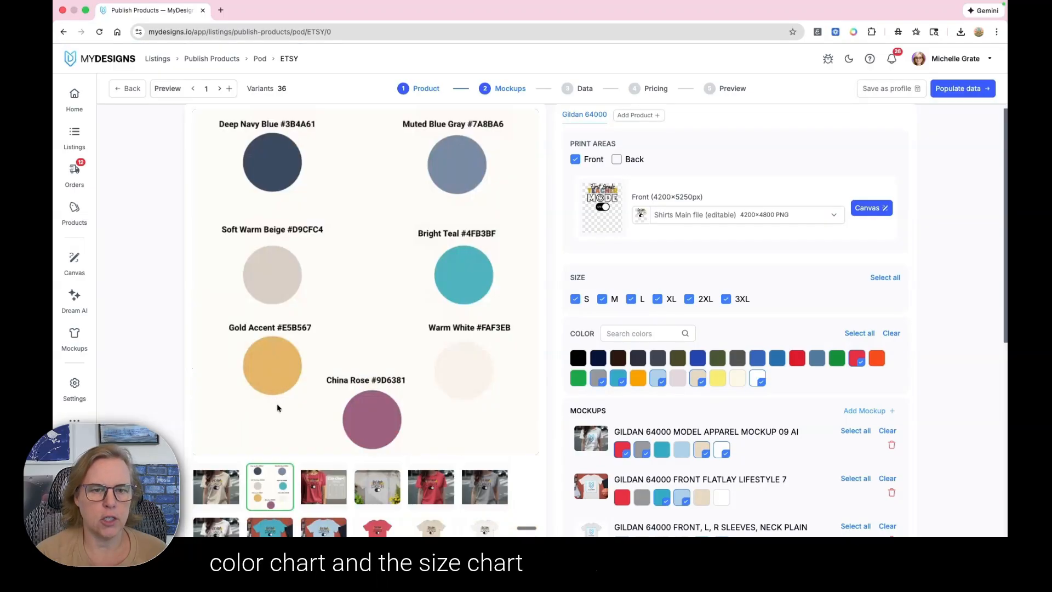
scroll(299, 410, down, 2)
click(323, 452)
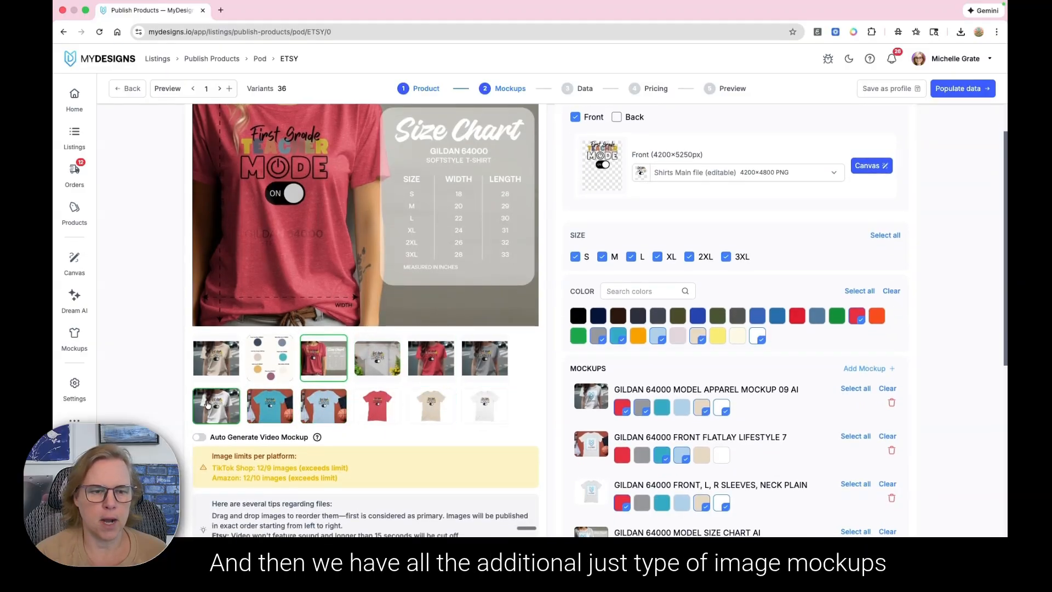
click(219, 374)
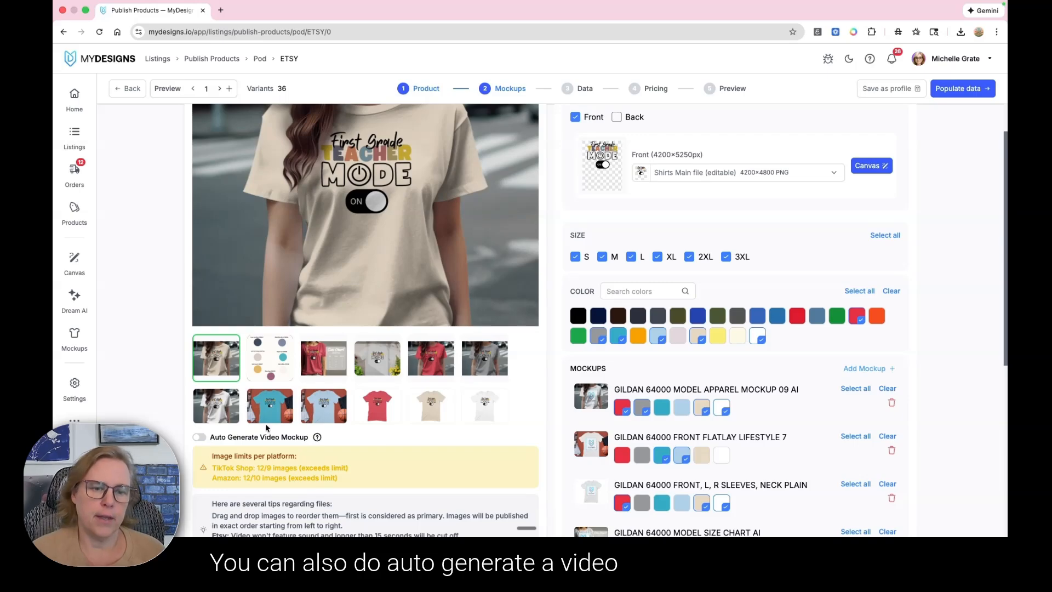
Enable Auto Generate Video Mockup for the listing
scroll(267, 429, up, 1)
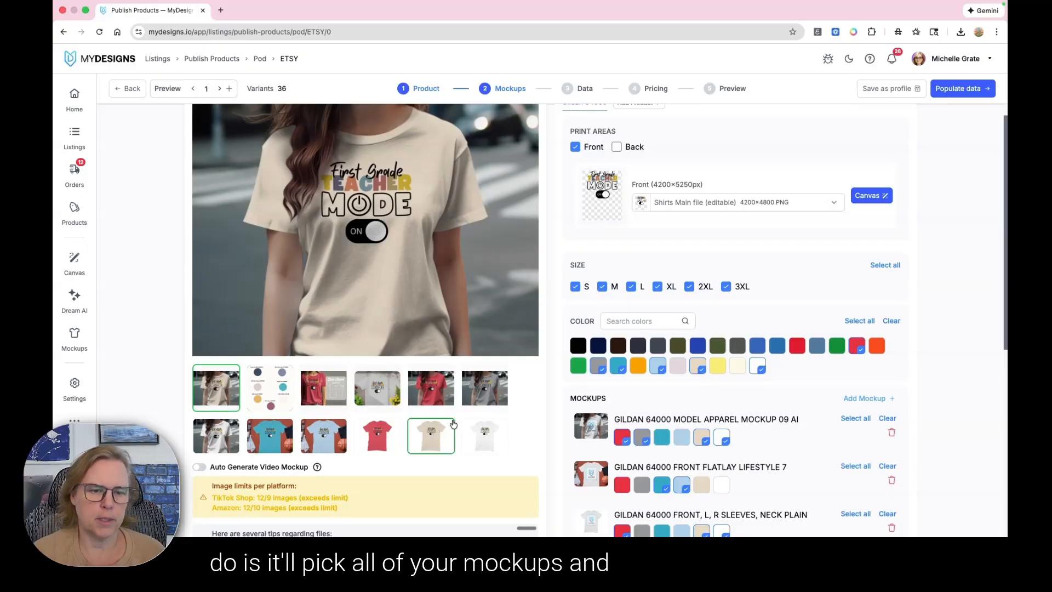
mouse_move(317, 467)
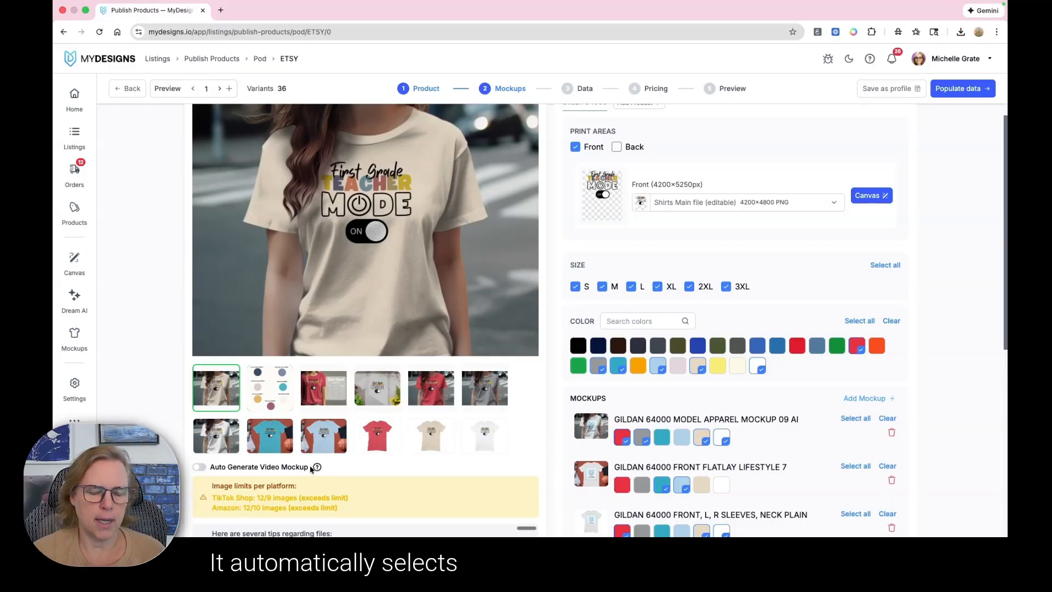
click(239, 468)
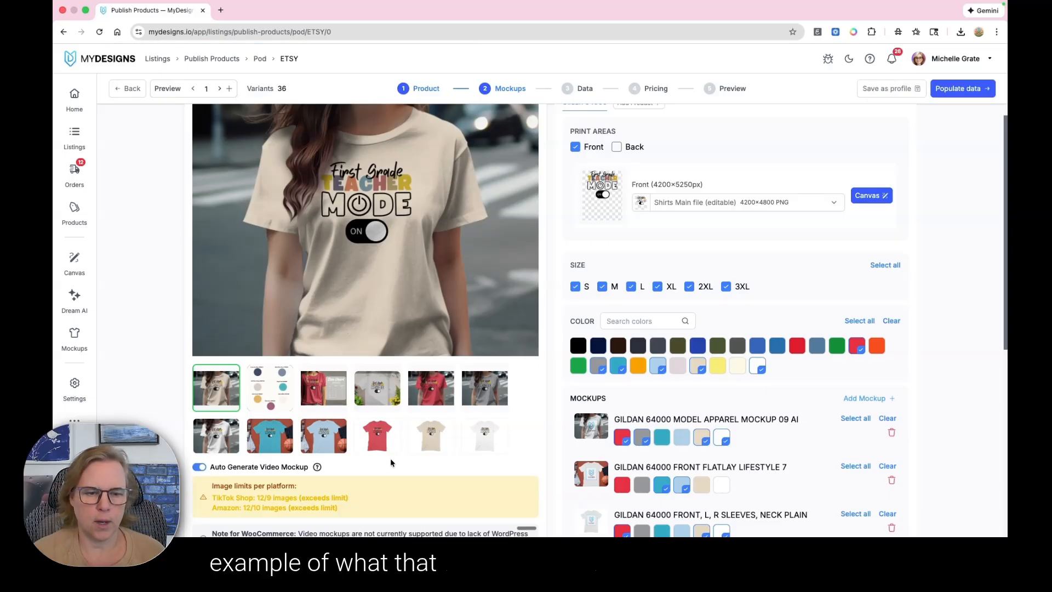
Examine the publication setup, including the shirt colors, mockup selections, image tips and additional image slots
scroll(391, 464, down, 1)
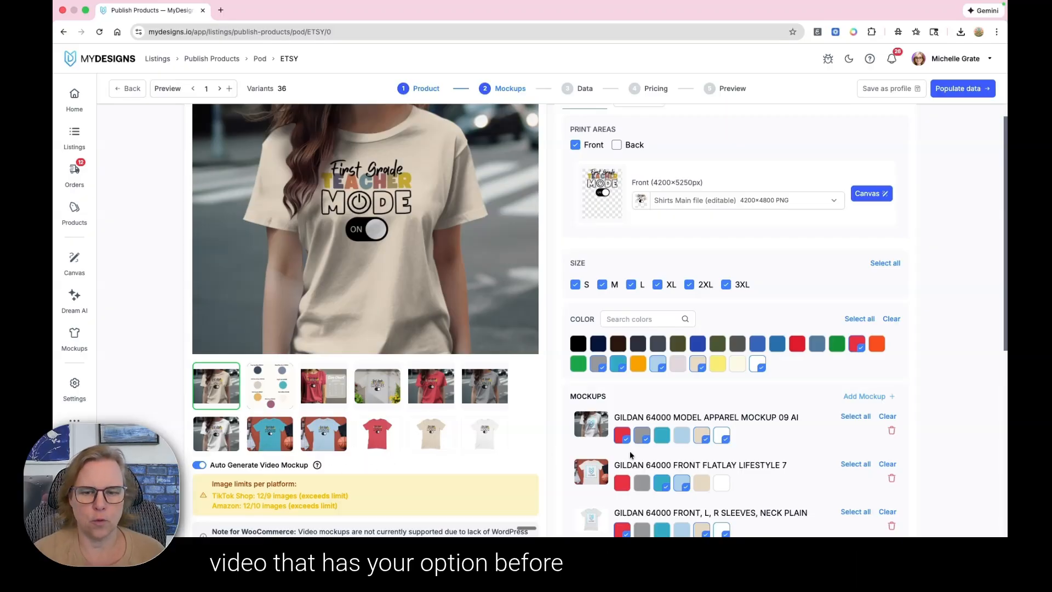
scroll(629, 451, down, 3)
scroll(623, 348, down, 8)
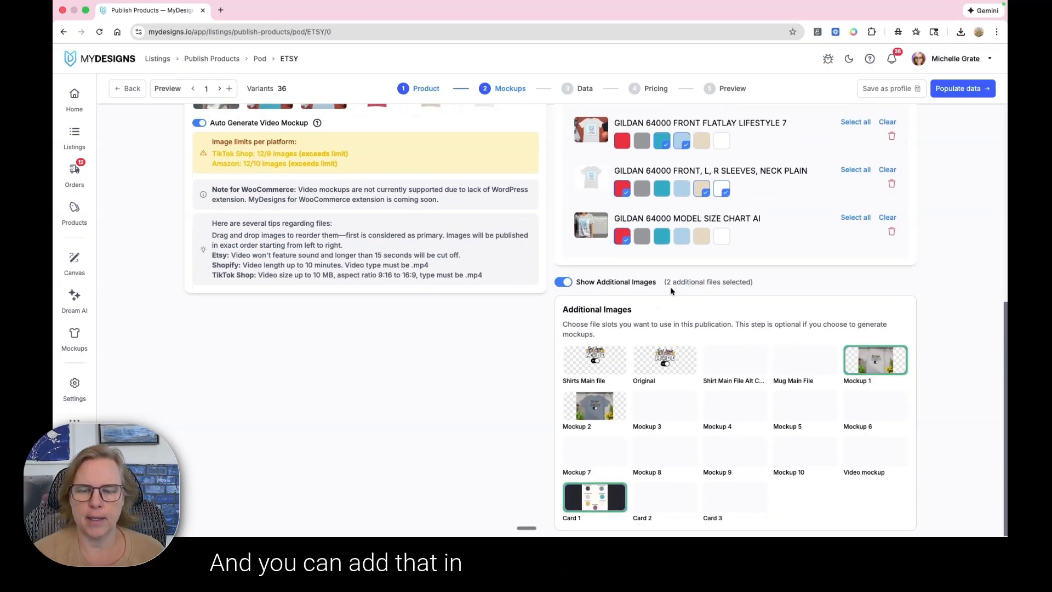
scroll(608, 431, down, 1)
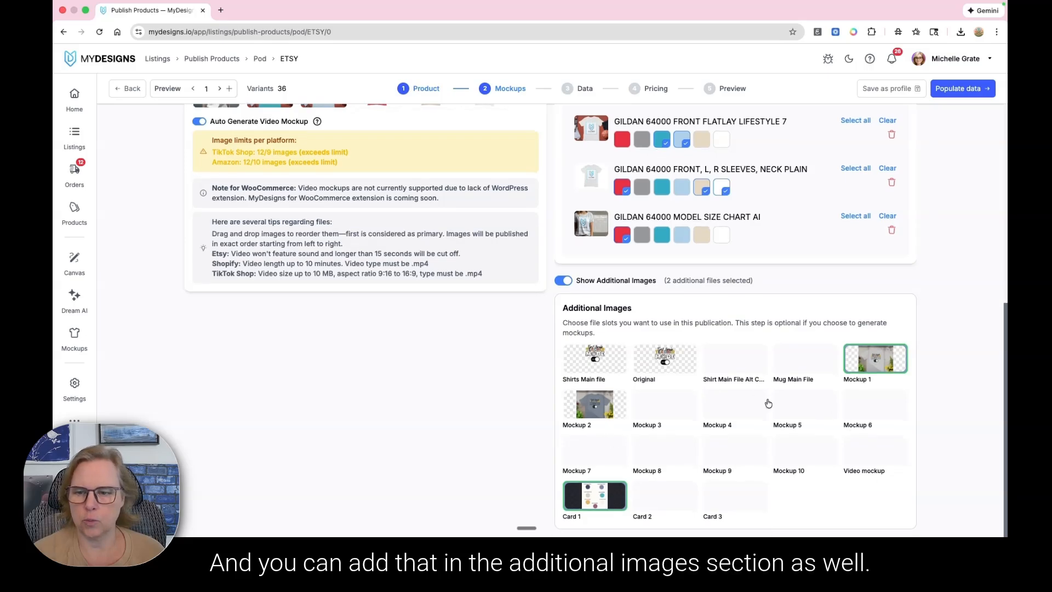
scroll(410, 402, up, 7)
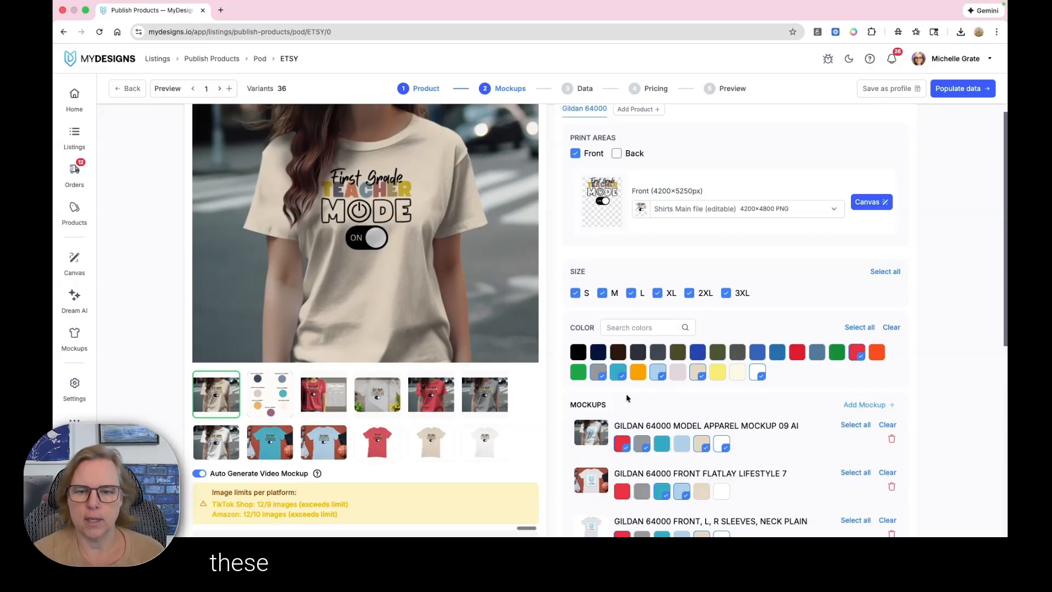
scroll(541, 412, down, 2)
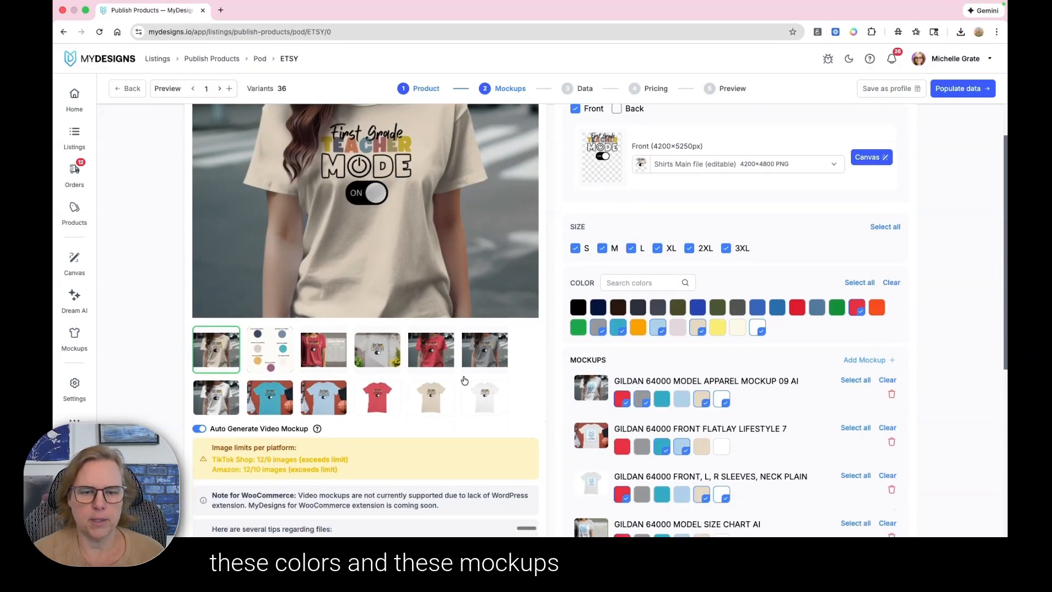
scroll(555, 409, down, 5)
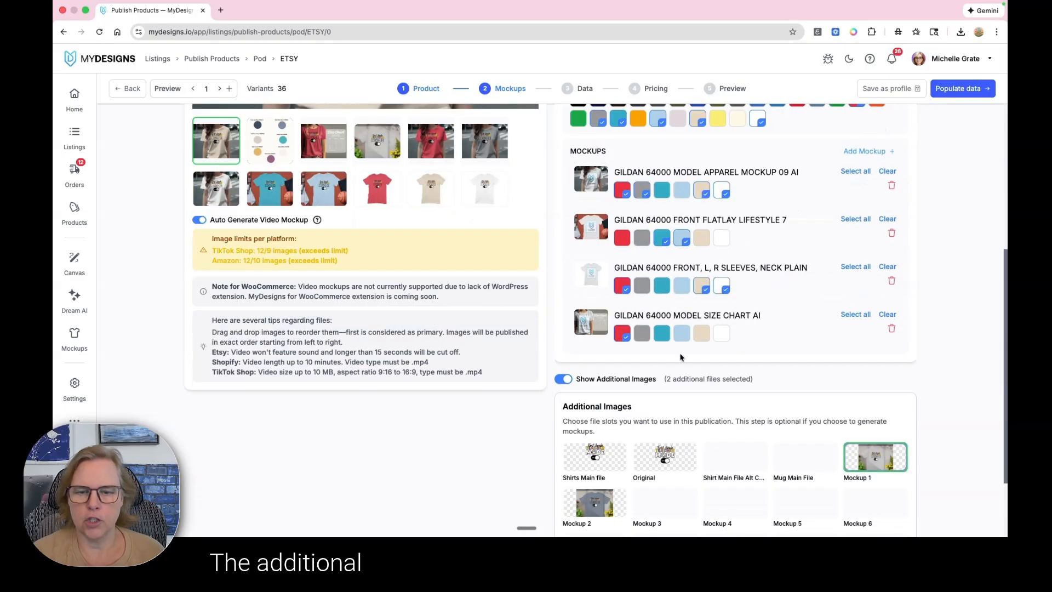
scroll(542, 329, up, 6)
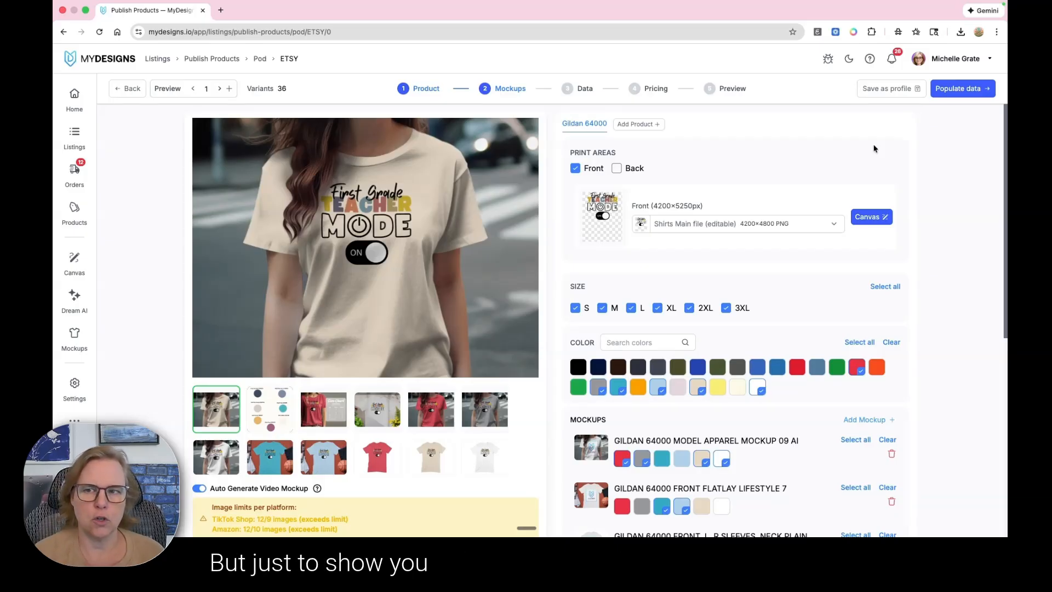
Save the current publishing setup as a new profile named "Etsy 64000 Female Favorite Colors"
click(887, 89)
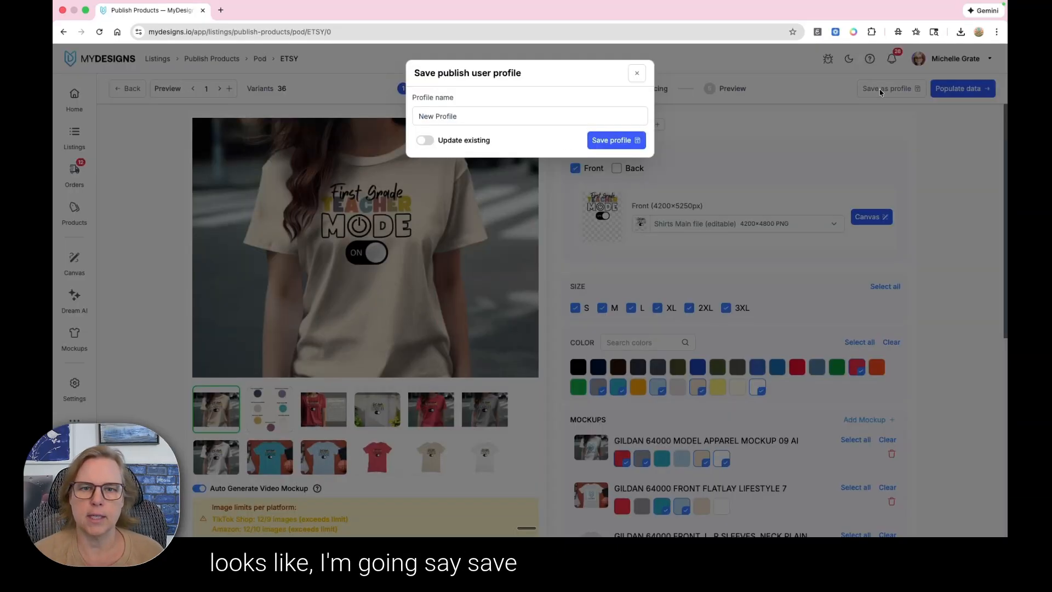
click(459, 117)
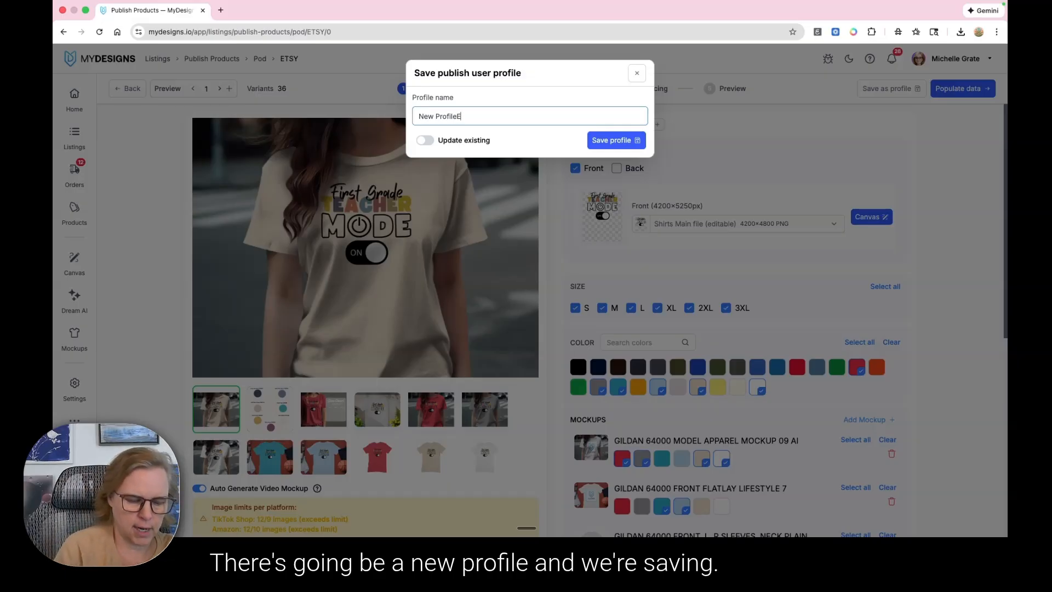
key(BackSpace)
key(BackSpace)
key(BackSpace)
key(BackSpace)
key(BackSpace)
key(BackSpace)
key(BackSpace)
key(BackSpace)
key(BackSpace)
key(BackSpace)
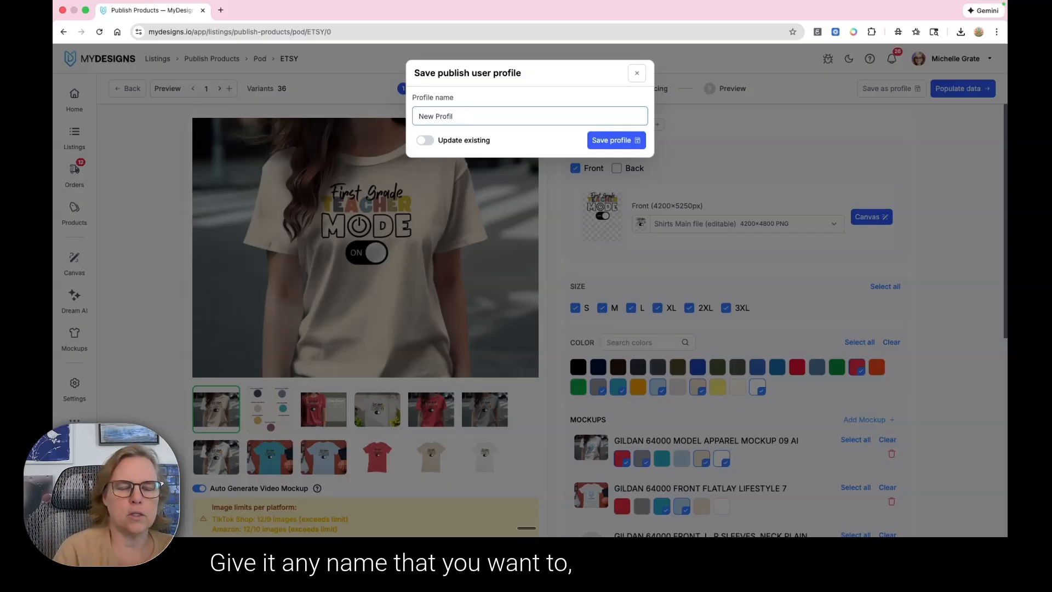
key(BackSpace)
key(BackSpace)
key(BackSpace)
key(BackSpace)
text(Etsy)
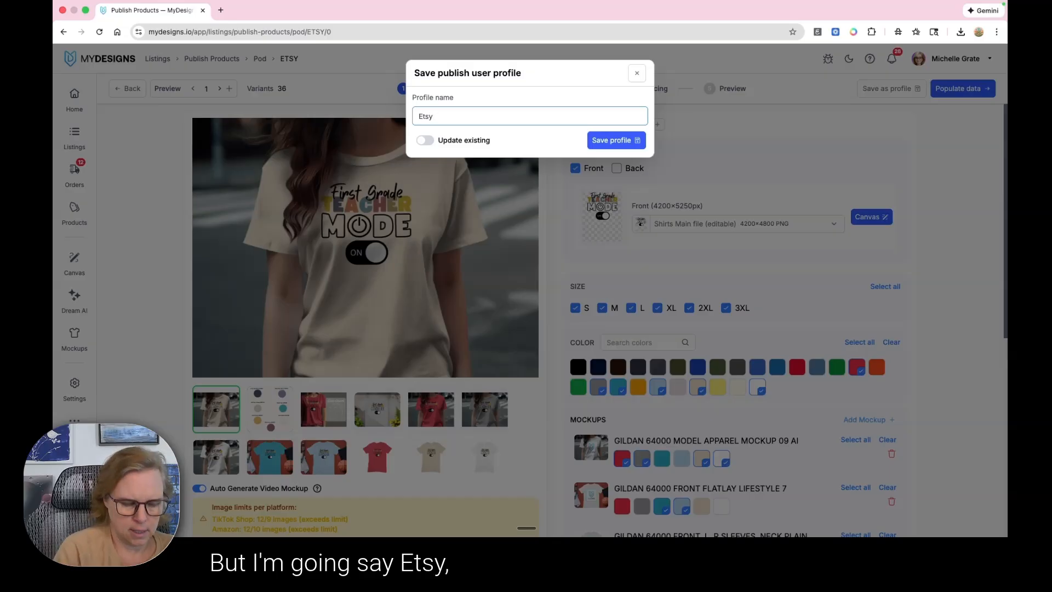
text( 64000 Fem)
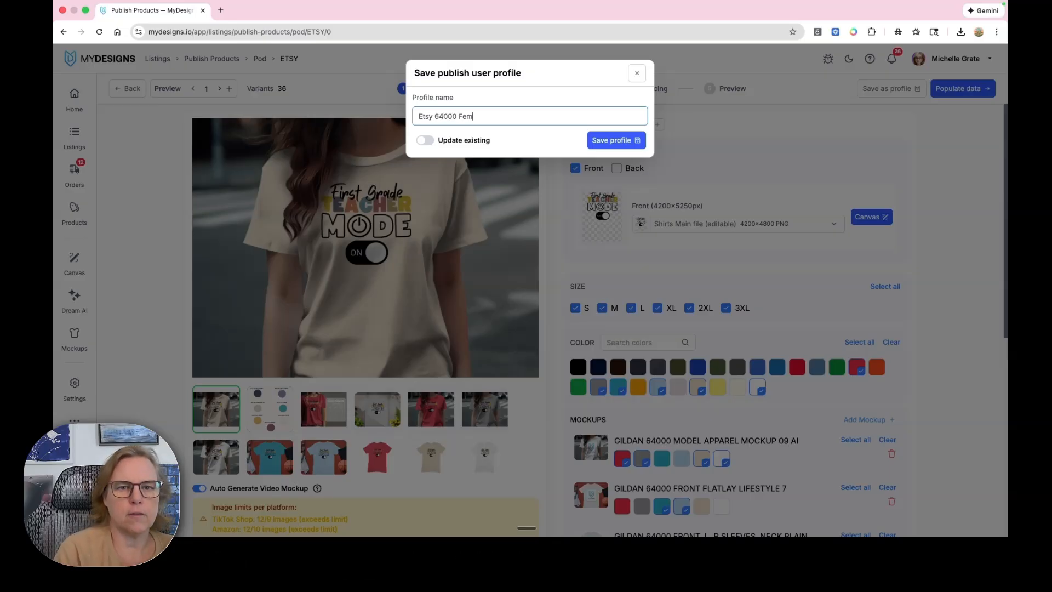
text(ale Favorite Colors)
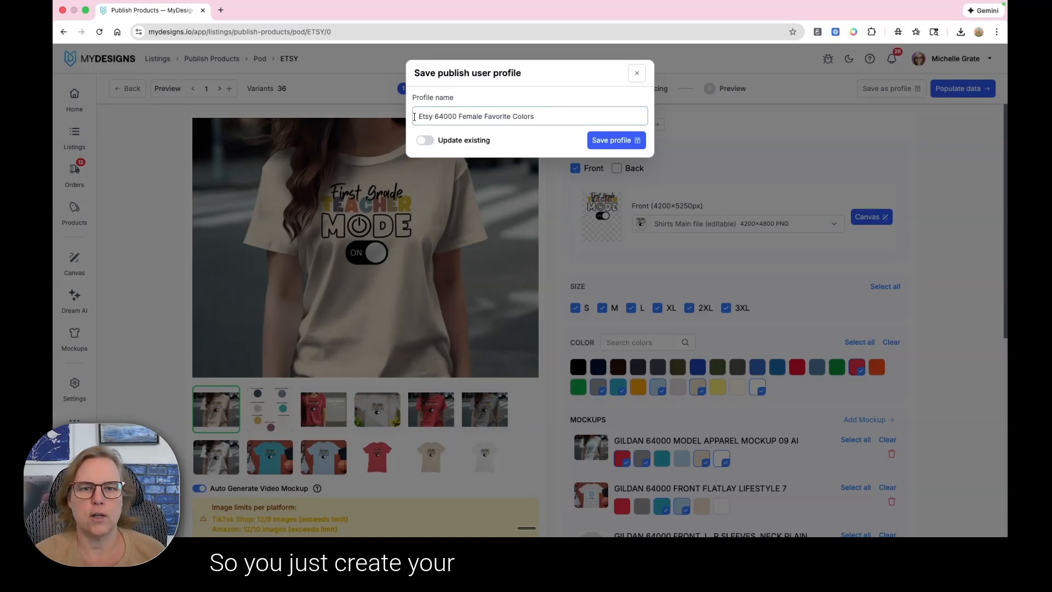
click(624, 145)
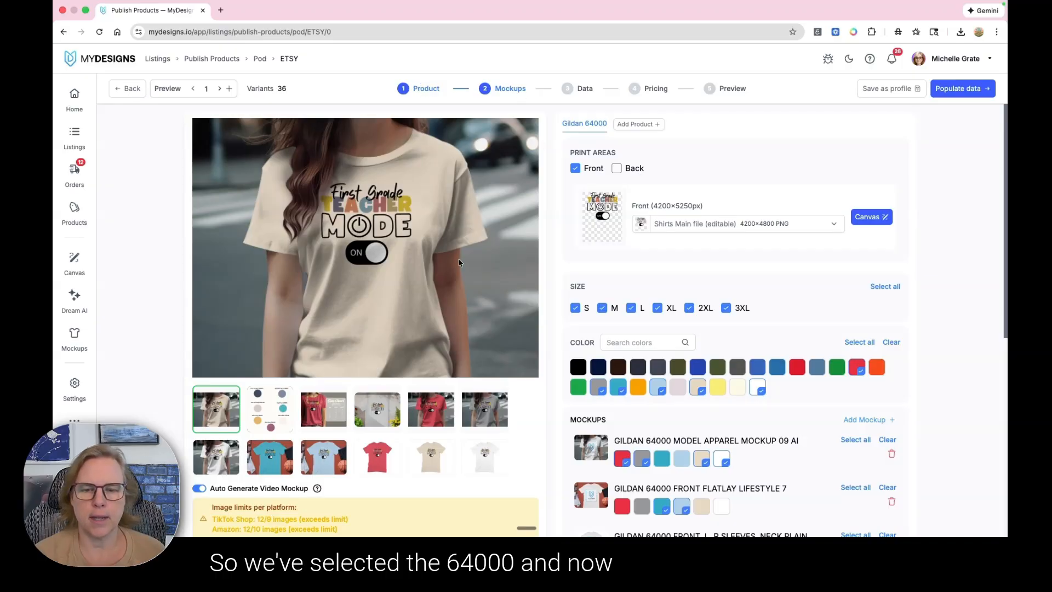
Proceed from the mockups to populating the listing data
scroll(652, 441, down, 5)
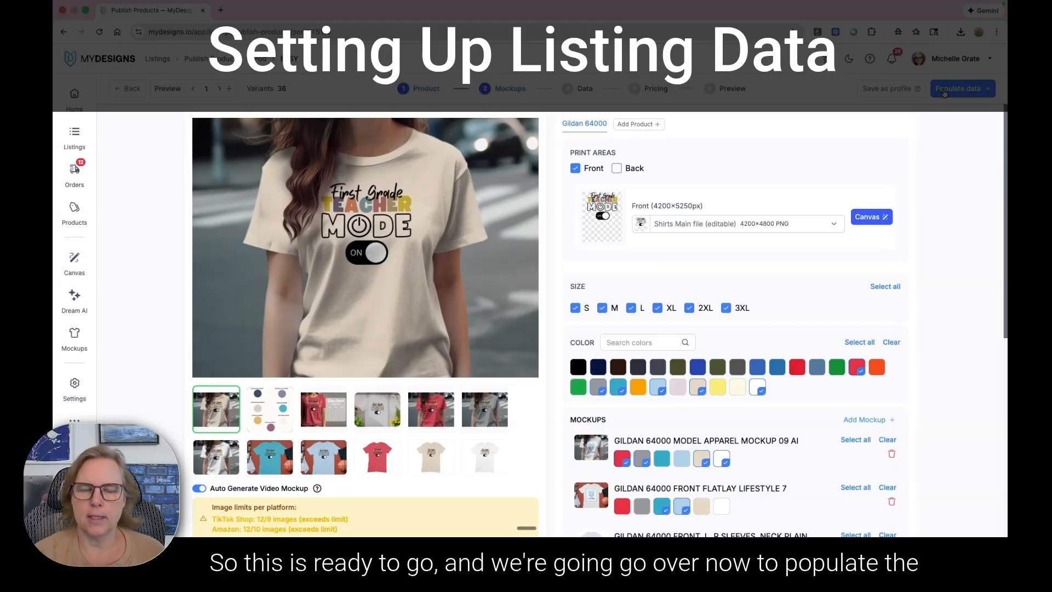
click(944, 90)
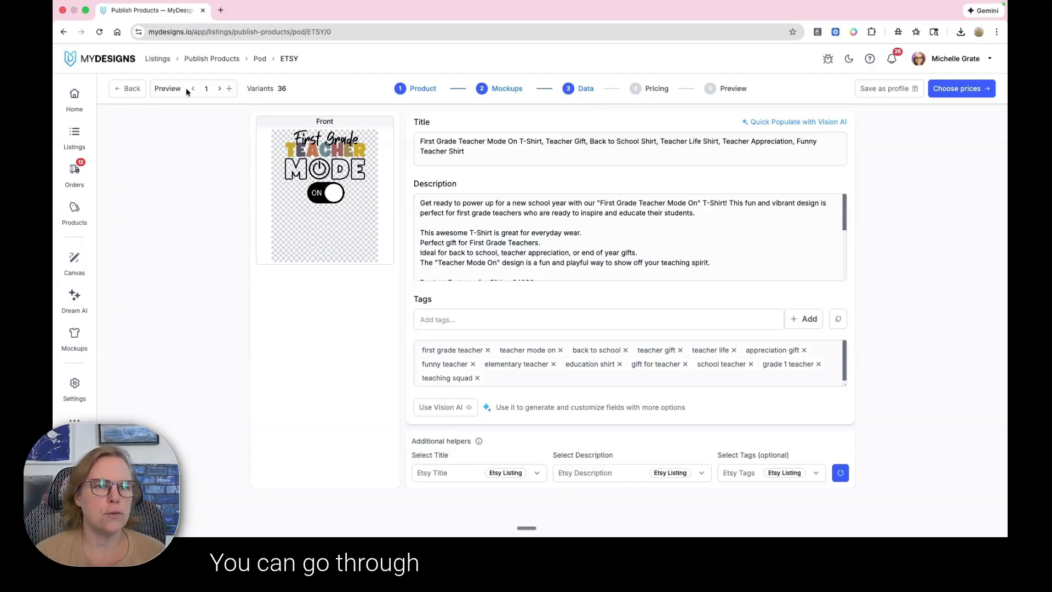
Review the titles, descriptions and tags of the four Teacher Mode listings
click(218, 89)
click(220, 89)
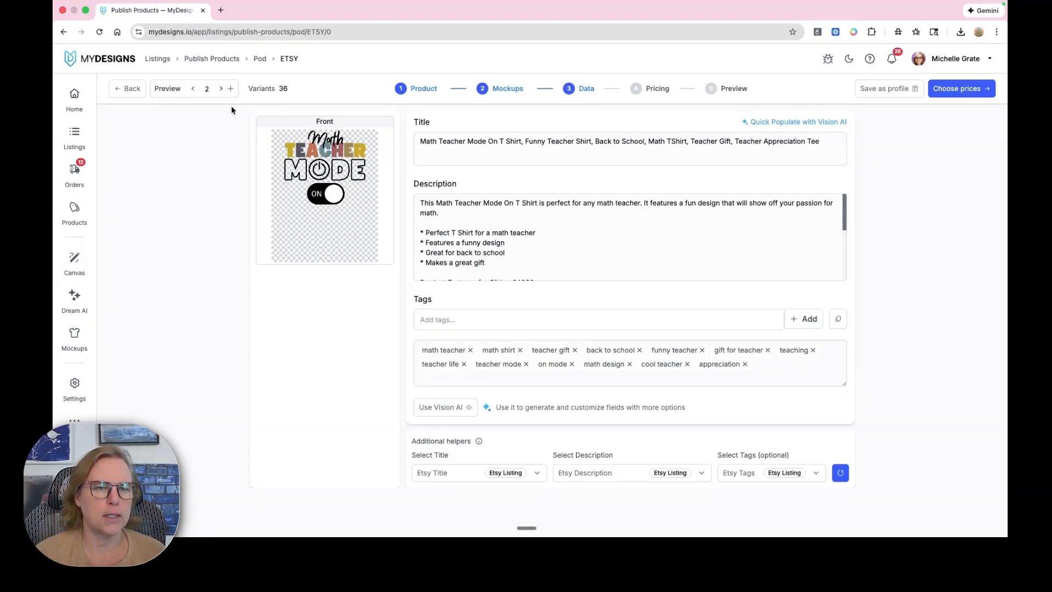
click(220, 89)
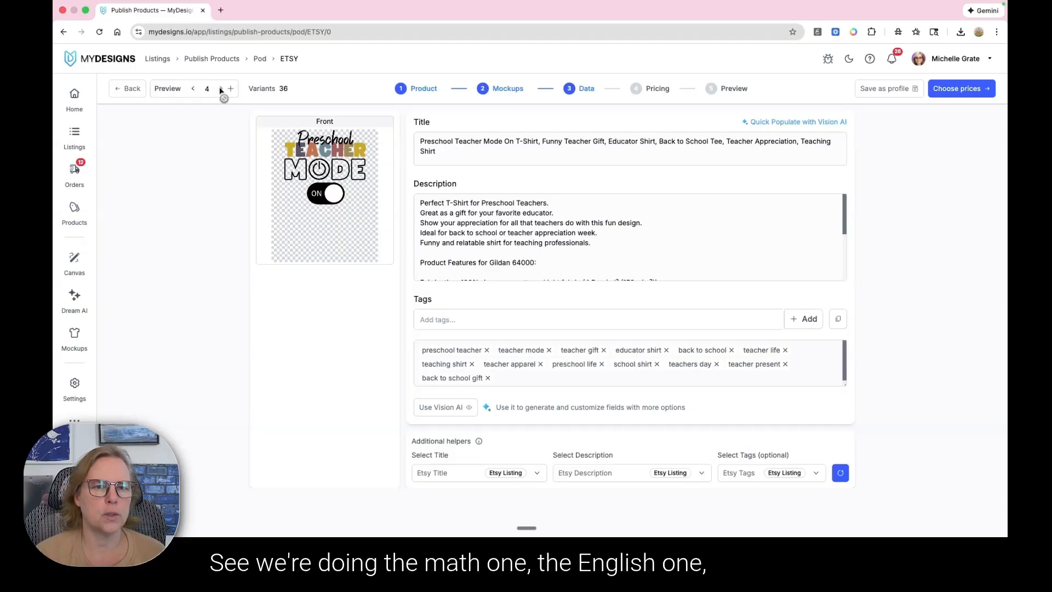
click(193, 89)
click(193, 89)
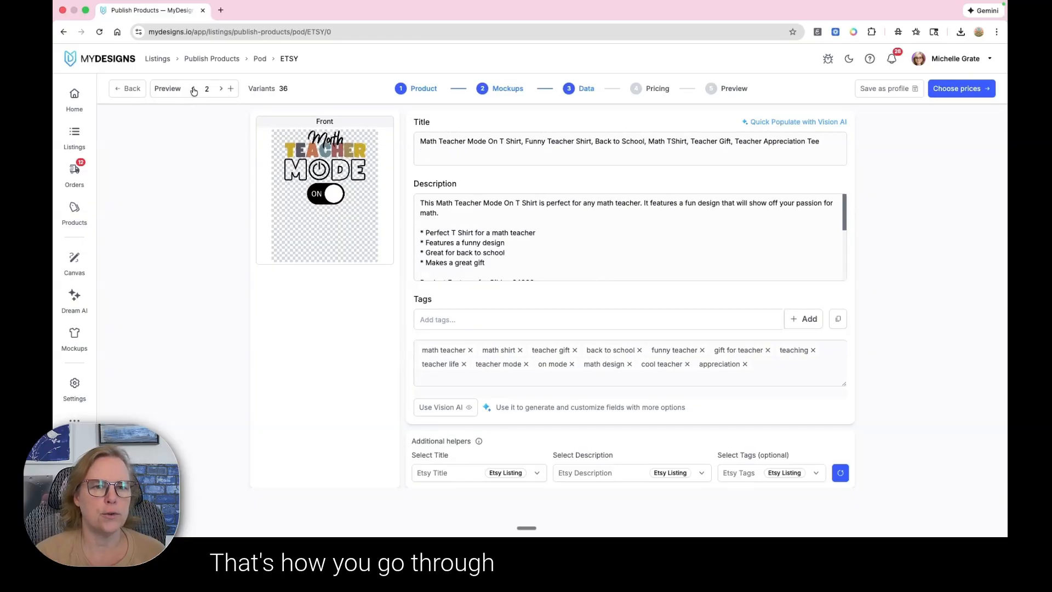
click(193, 89)
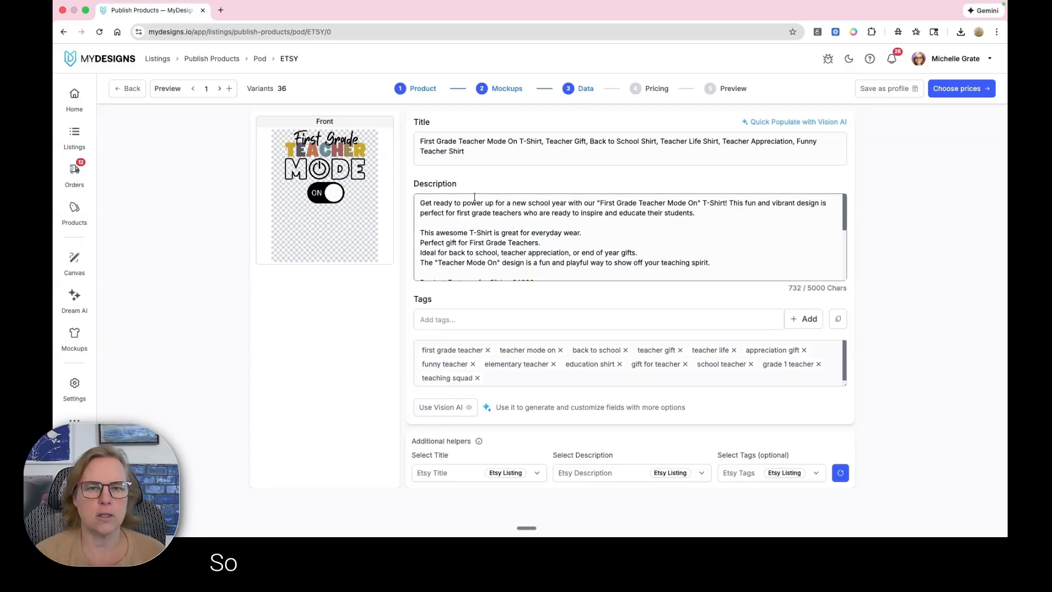
drag(449, 151, 479, 154)
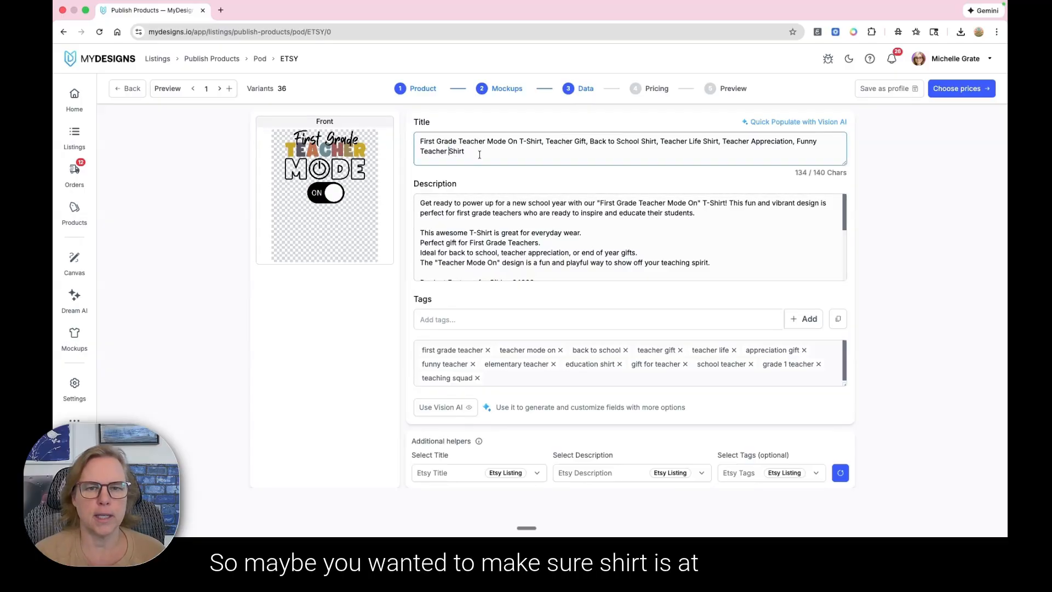
click(221, 89)
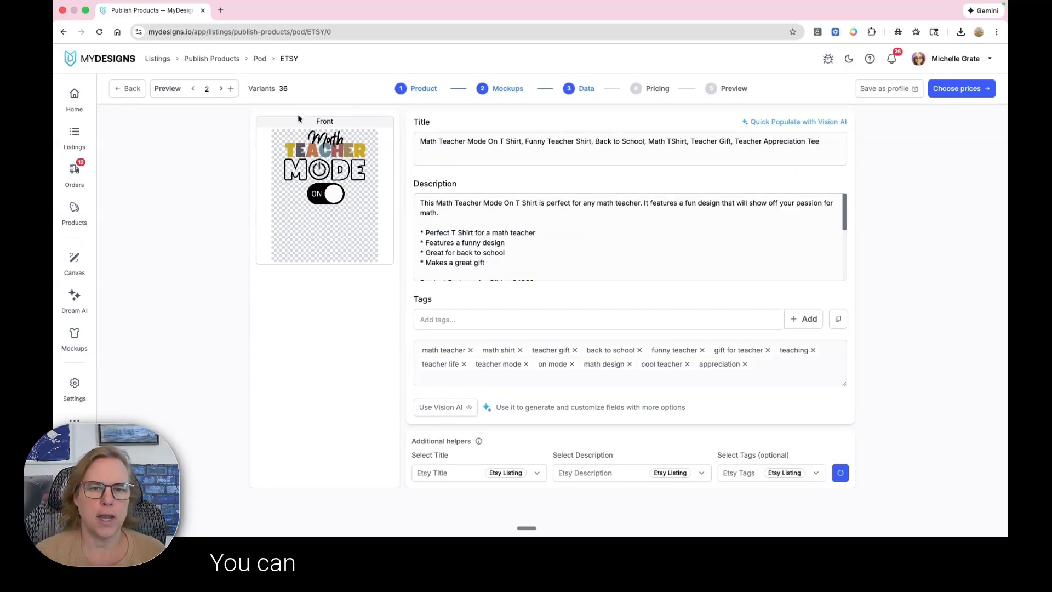
Remove the tag "teaching squad" from the First Grade listing and "on mode" from the Math listing
click(194, 89)
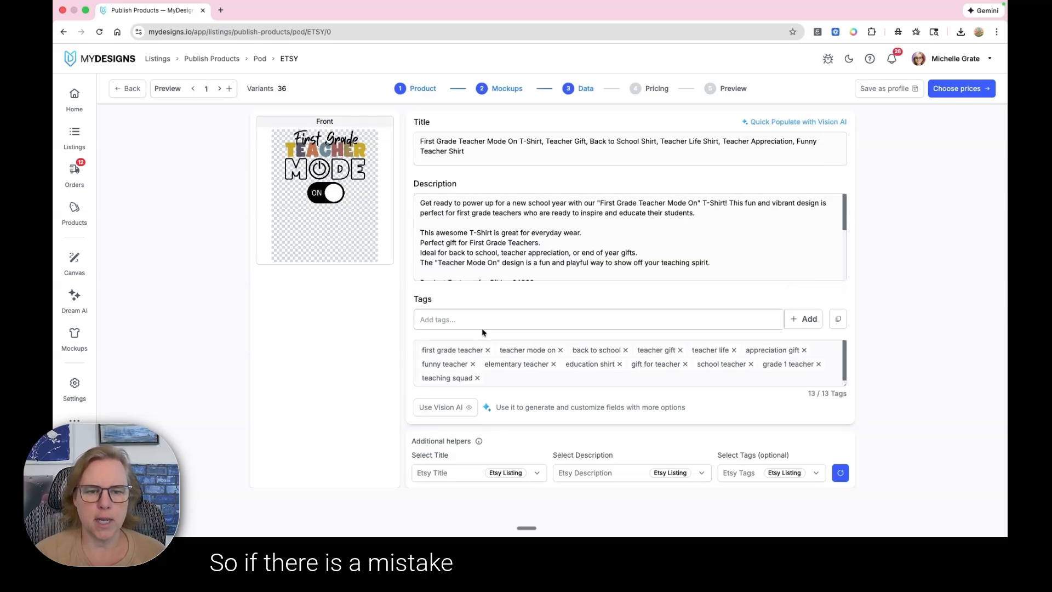
click(478, 380)
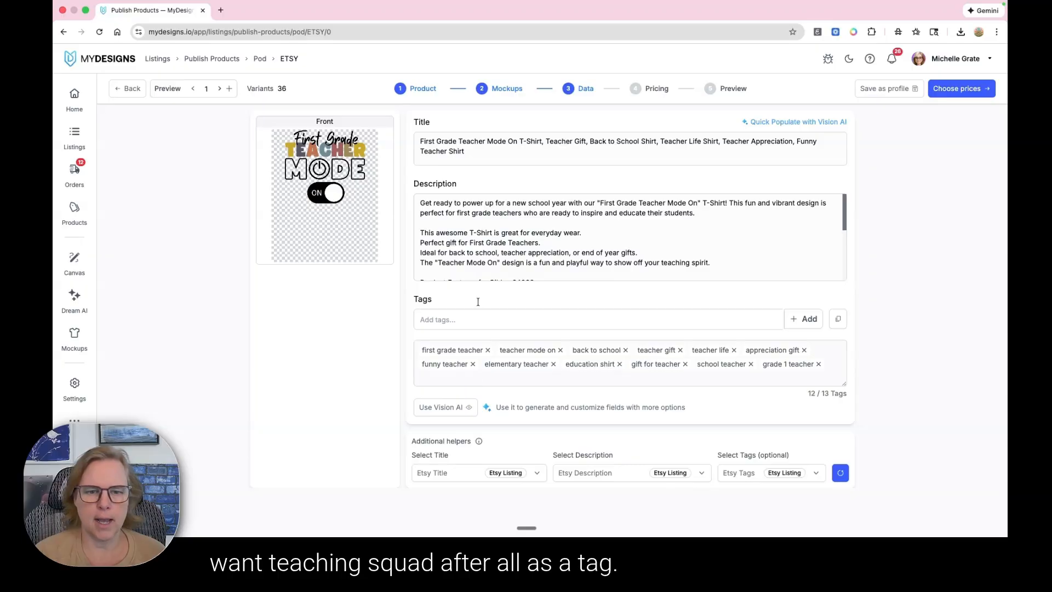
click(219, 88)
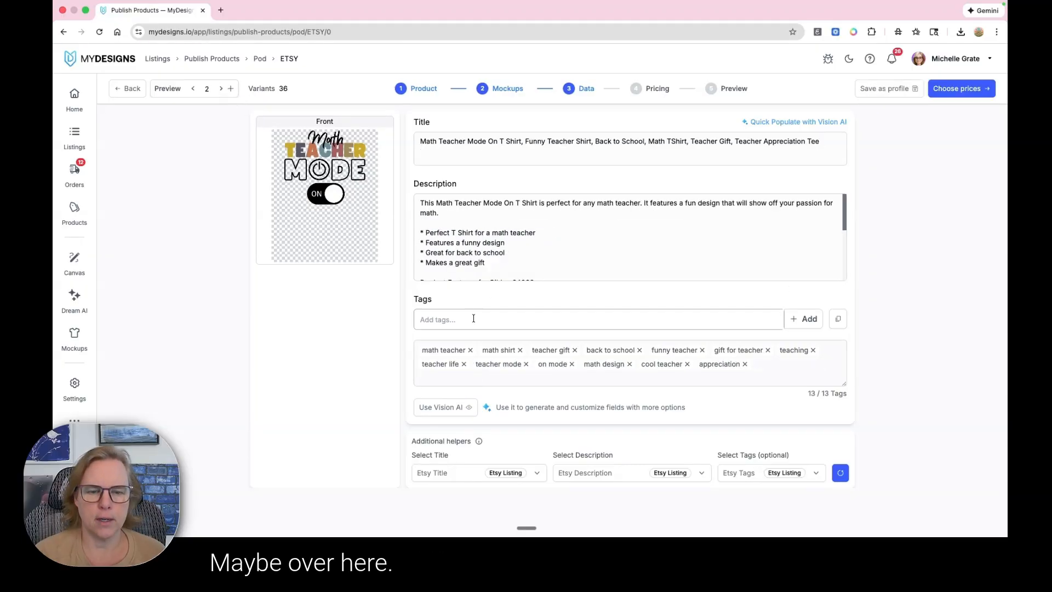
click(573, 365)
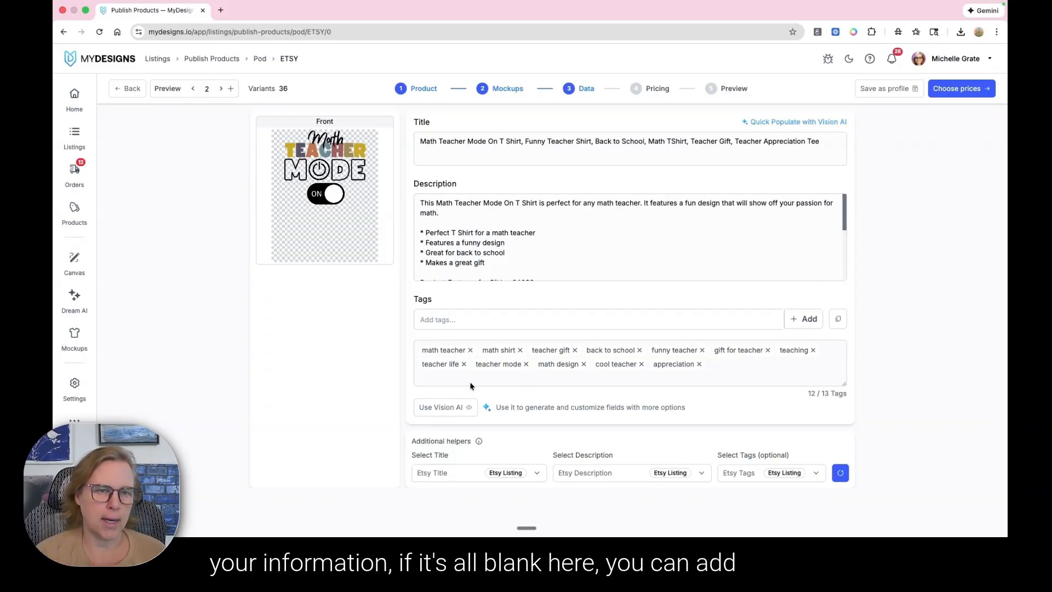
Examine the Vision AI data generation settings for the Math, English and Preschool listings
click(446, 408)
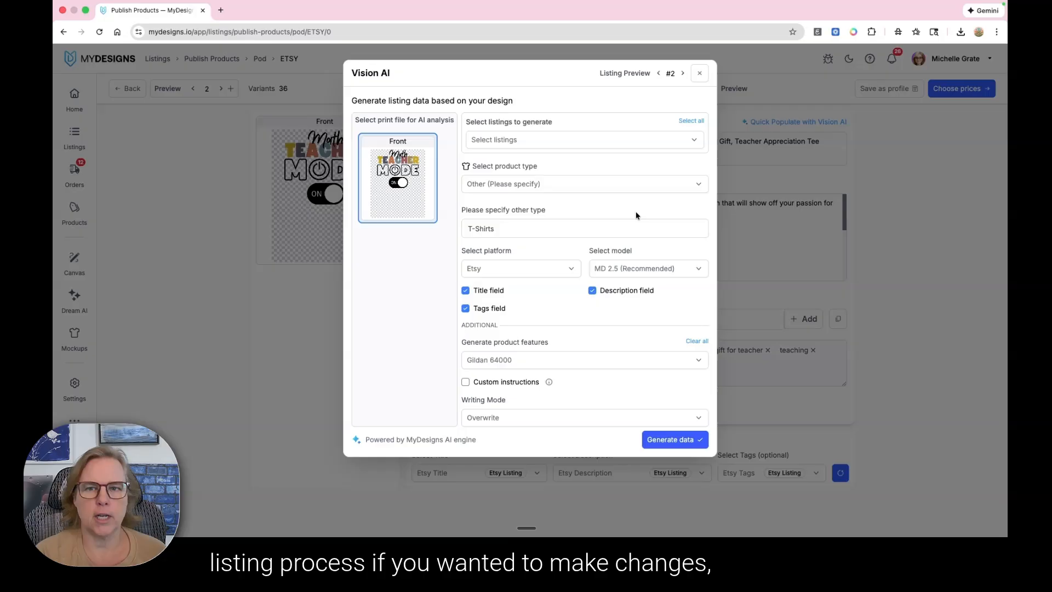
click(682, 73)
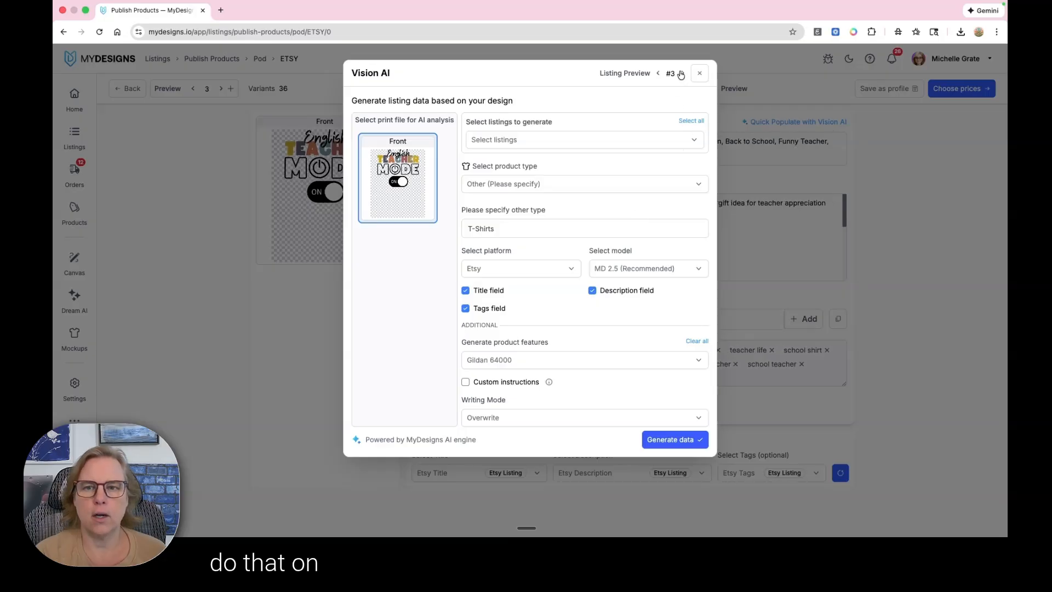
click(681, 74)
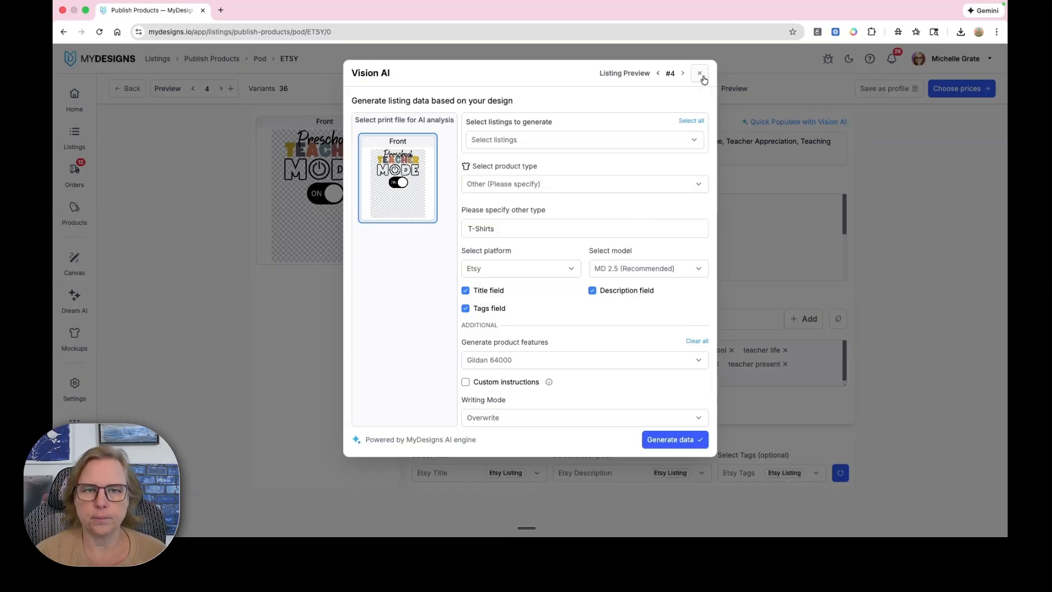
click(700, 74)
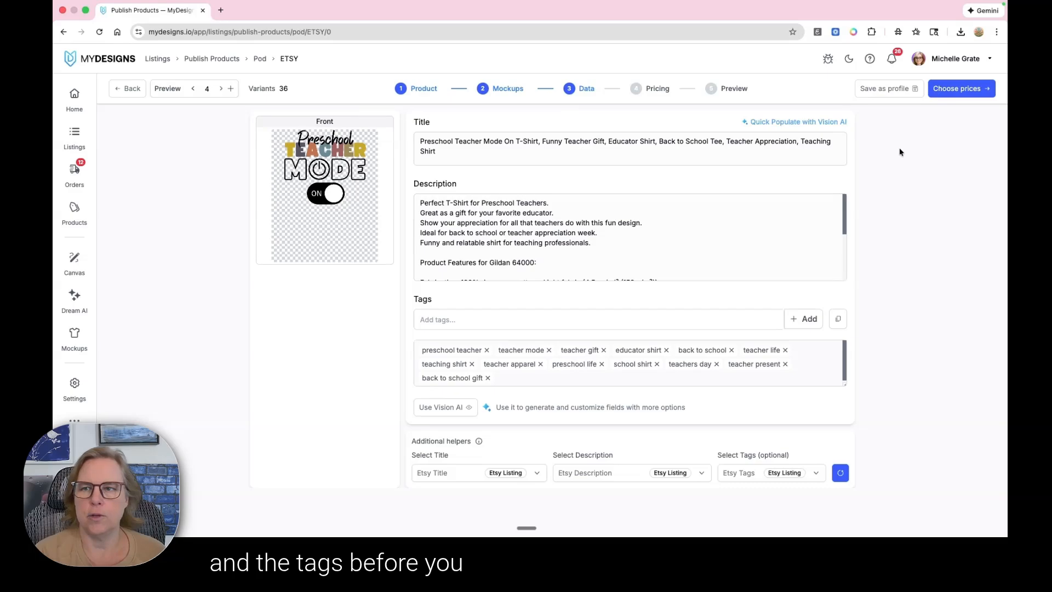
Proceed from the listing data to pricing
click(945, 96)
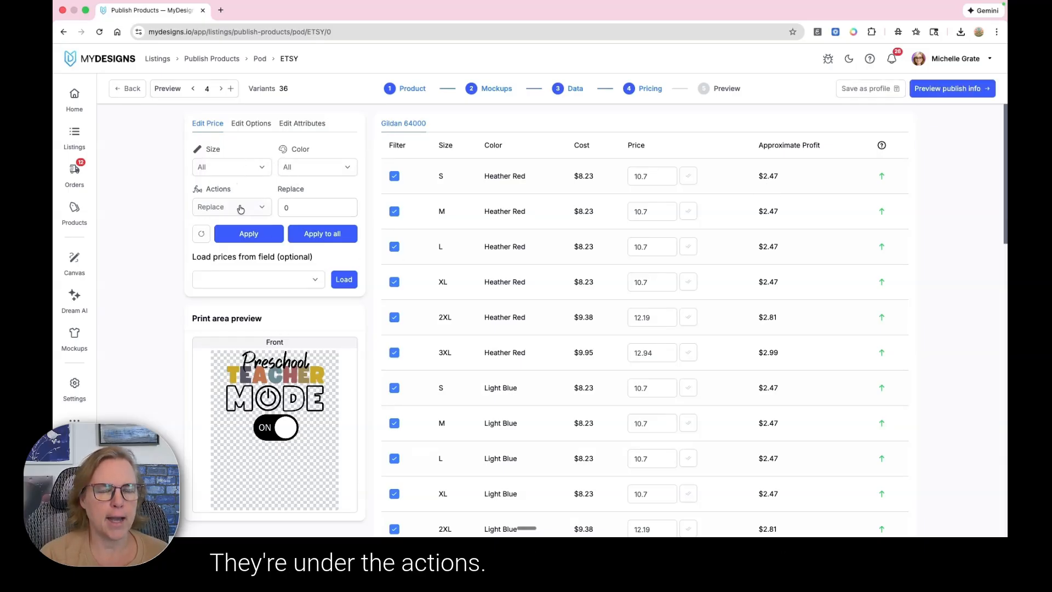
Try limiting the price edit to size S in Light Blue, and reset the size and color filters to All
click(219, 166)
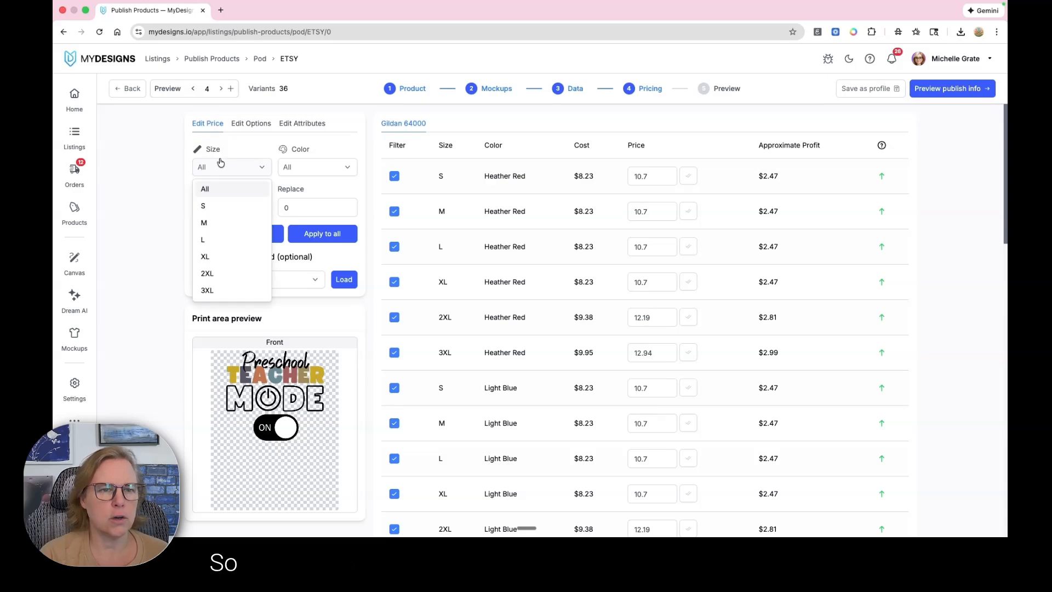
click(214, 188)
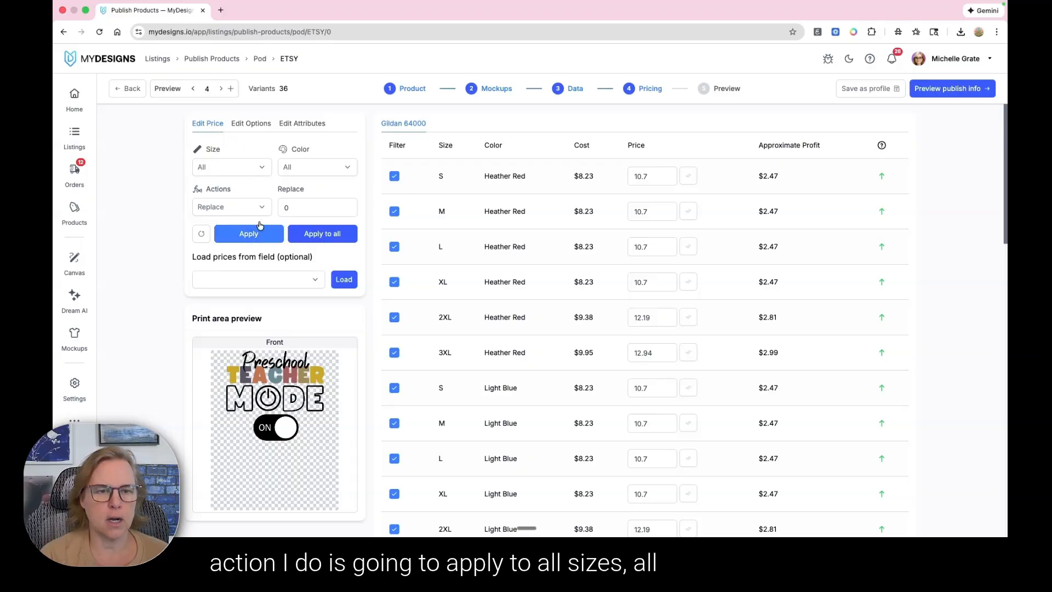
click(242, 167)
click(228, 204)
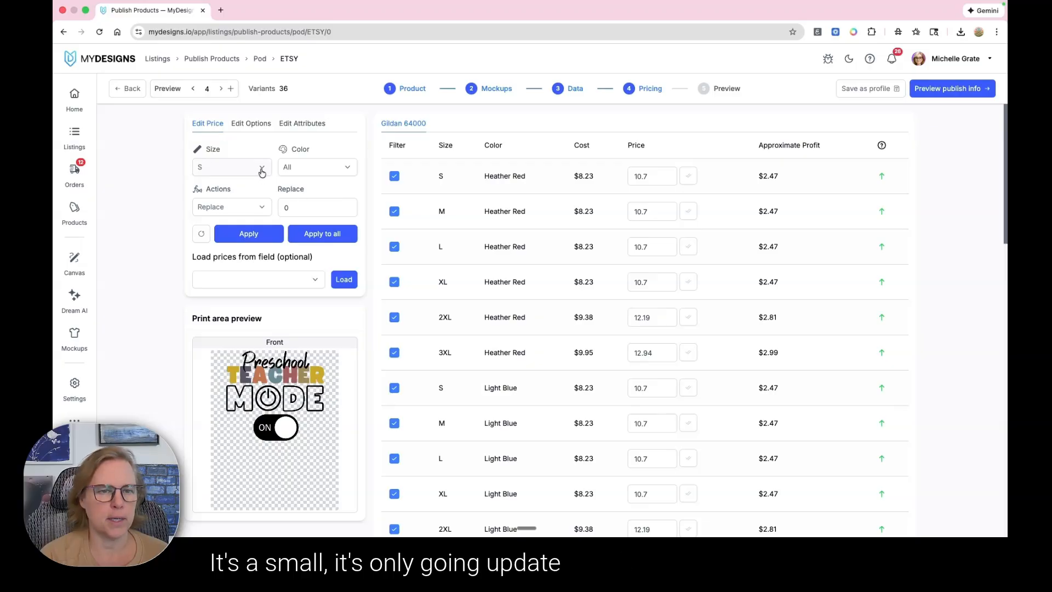
click(308, 169)
click(303, 257)
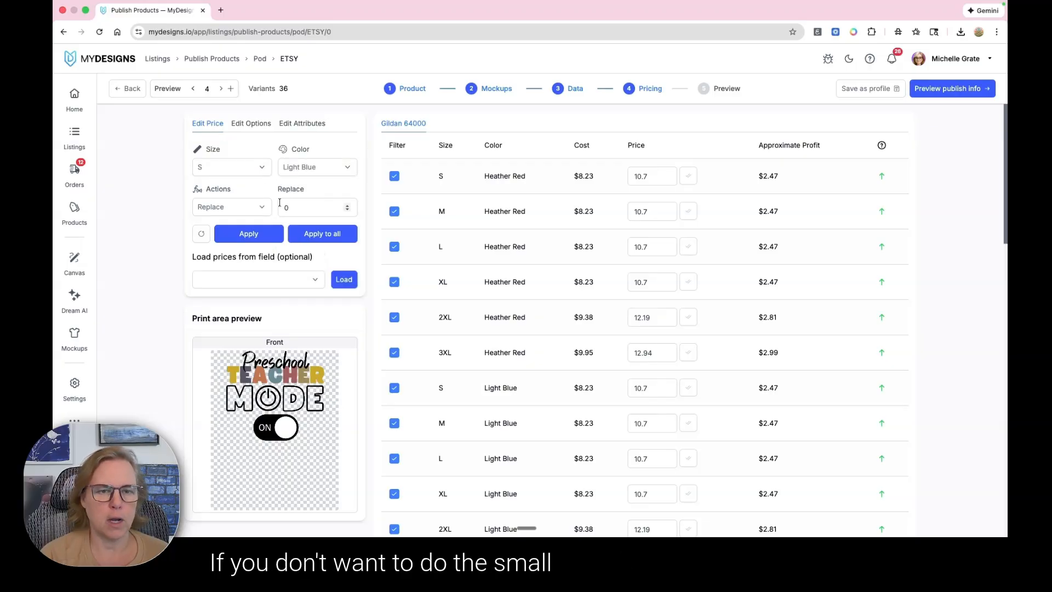
click(320, 173)
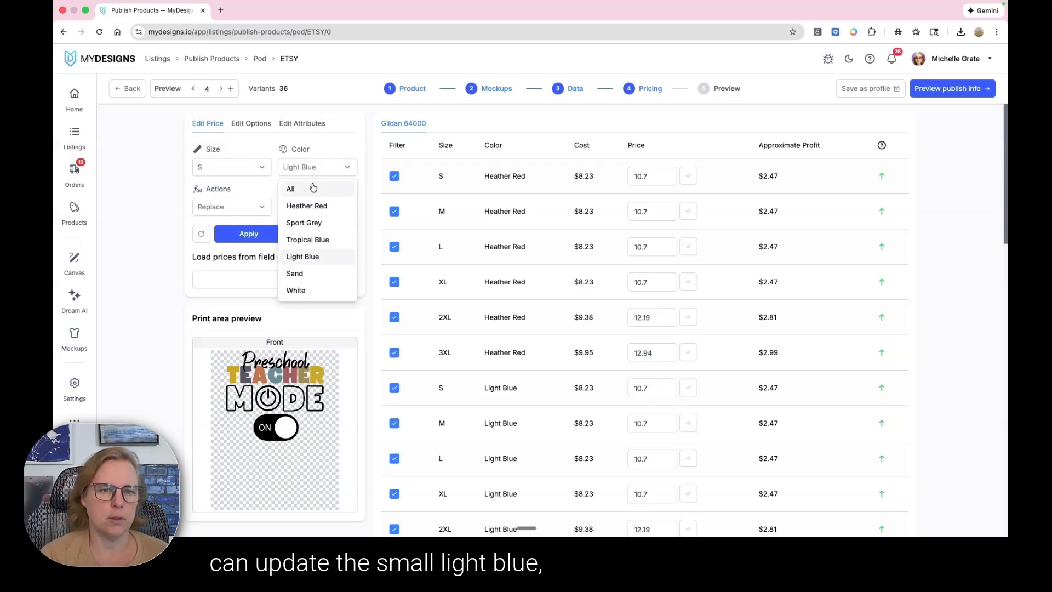
click(291, 186)
click(256, 170)
click(247, 188)
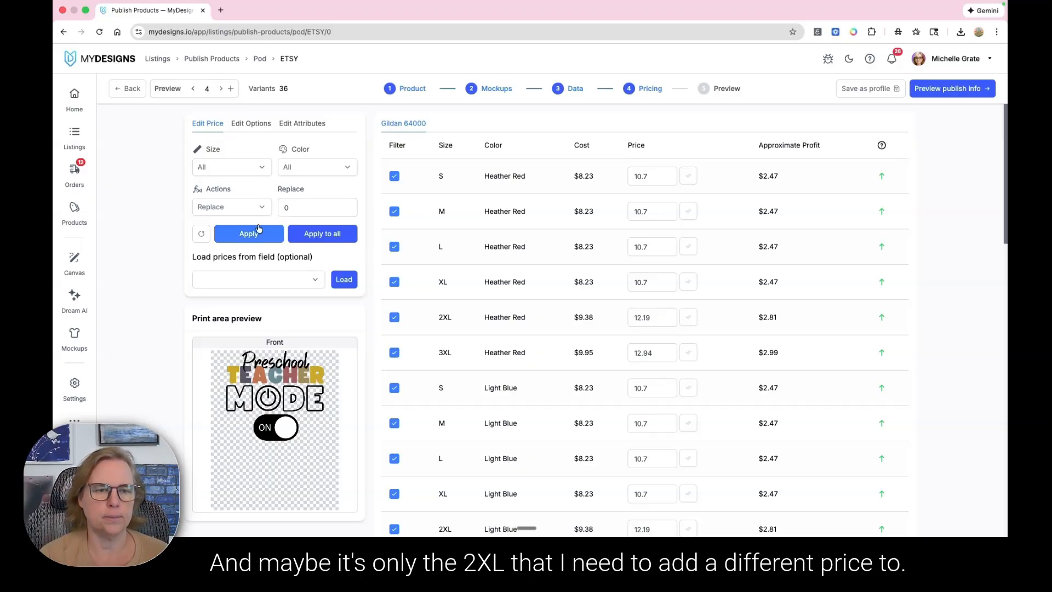
Set a $20 profit for every size and color across all listings of the Gildan 64000
click(252, 212)
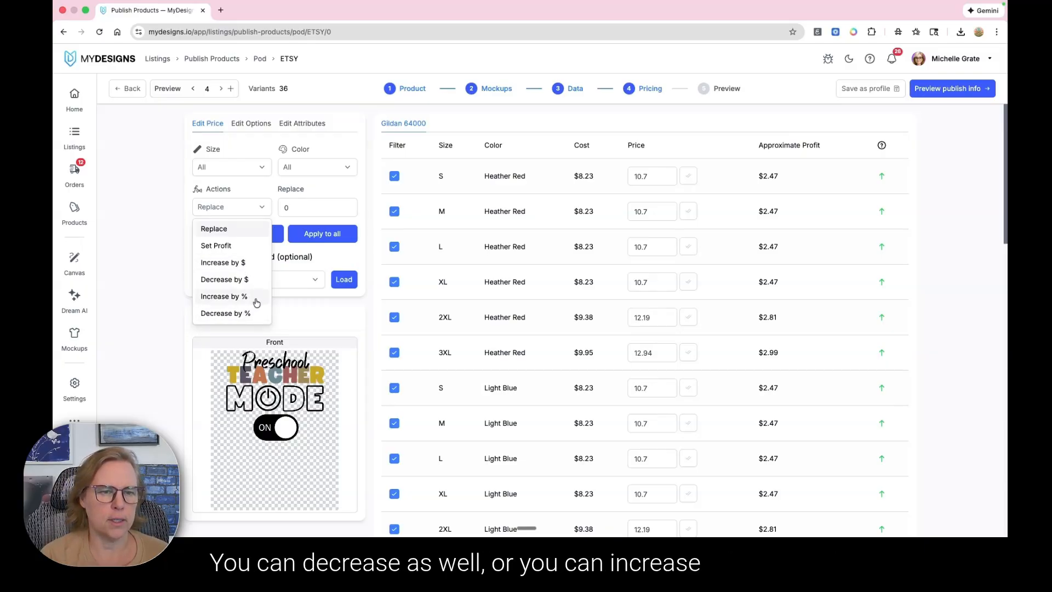
click(215, 246)
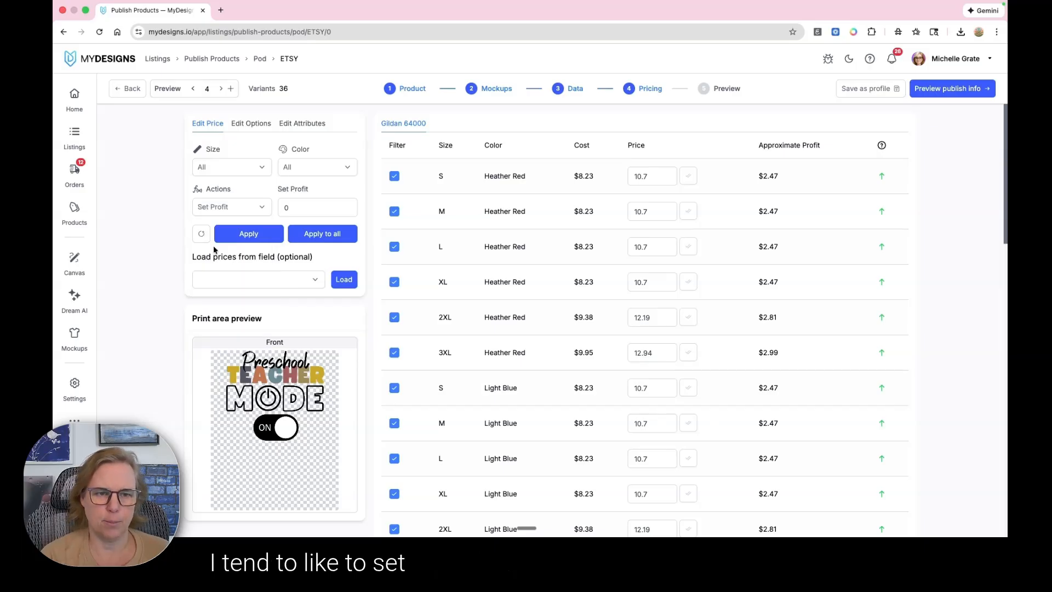
double_click(280, 207)
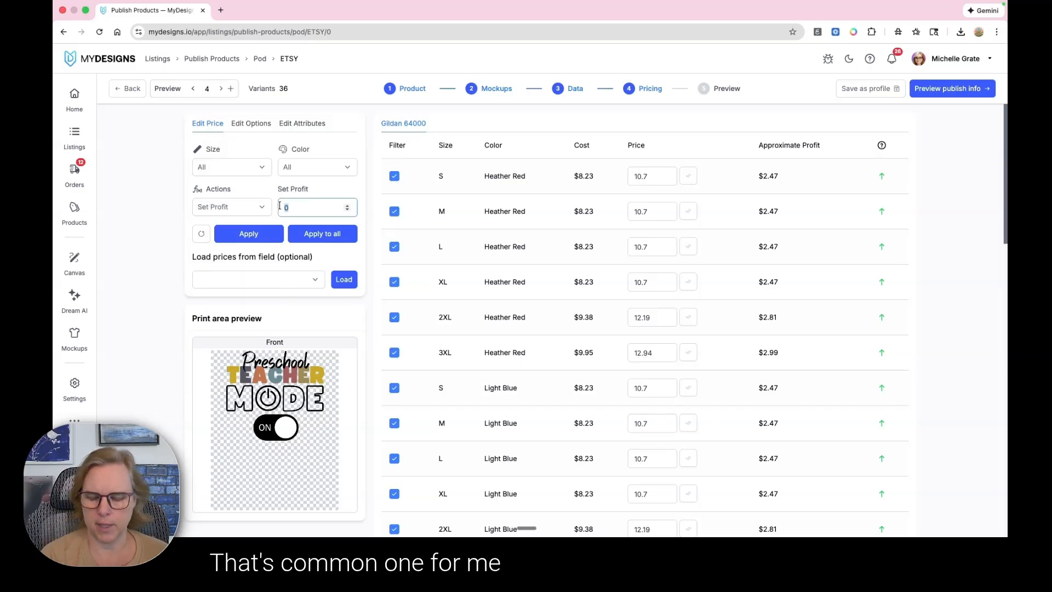
text(20)
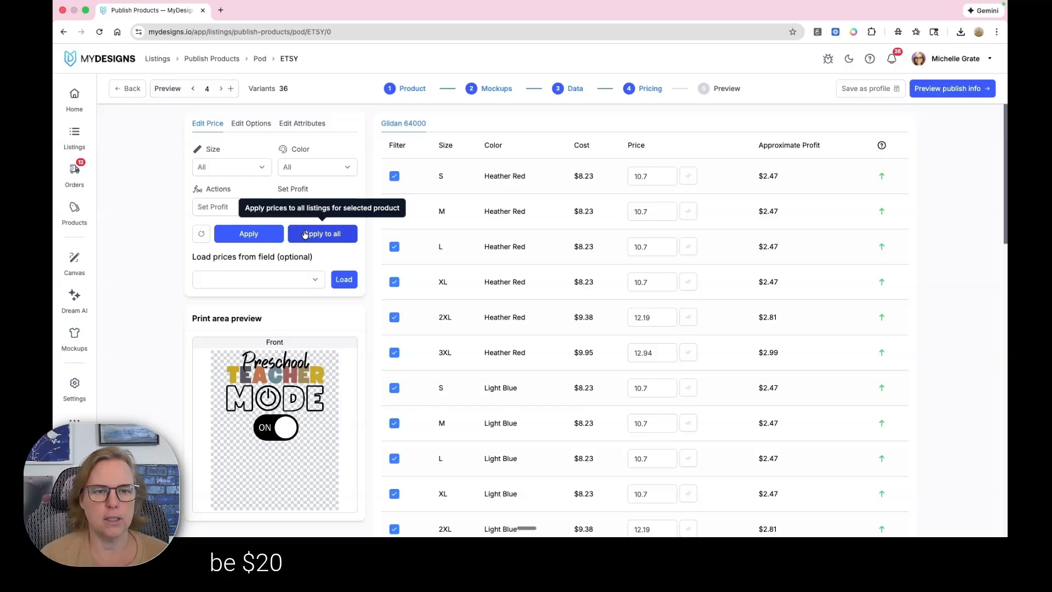
click(323, 234)
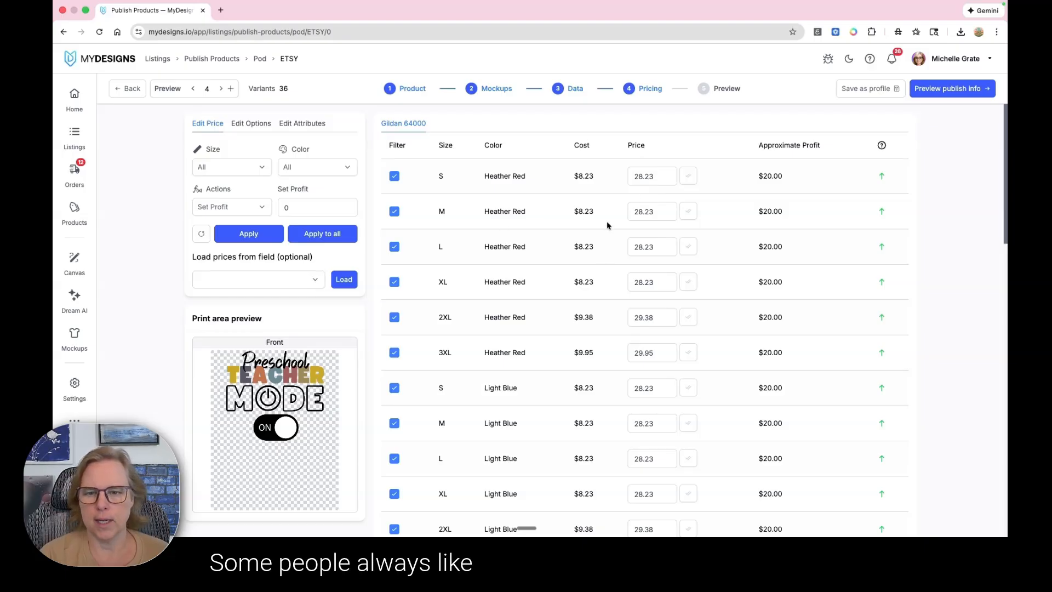
double_click(634, 353)
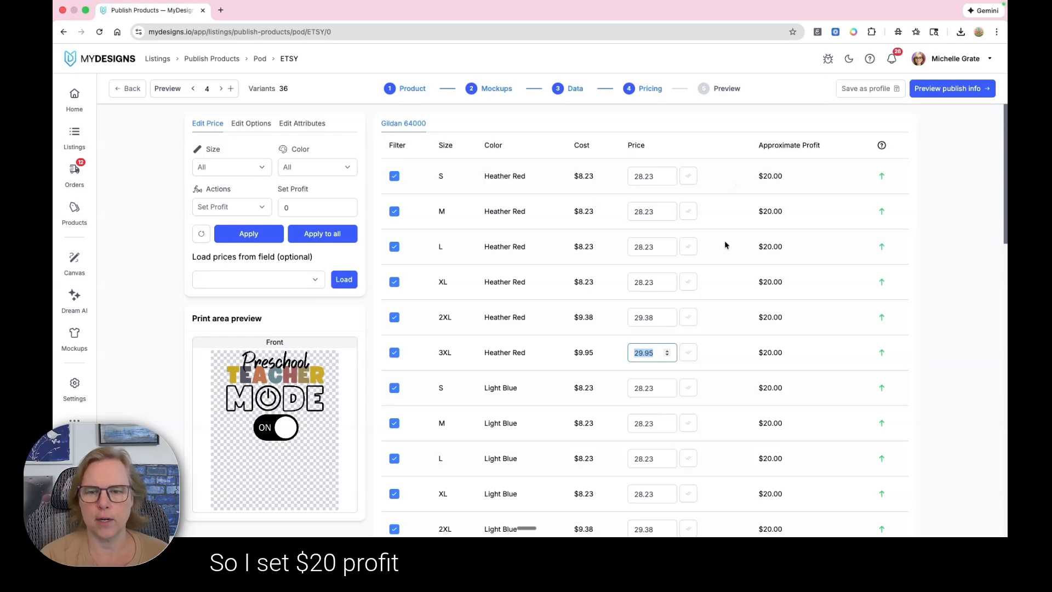
click(613, 356)
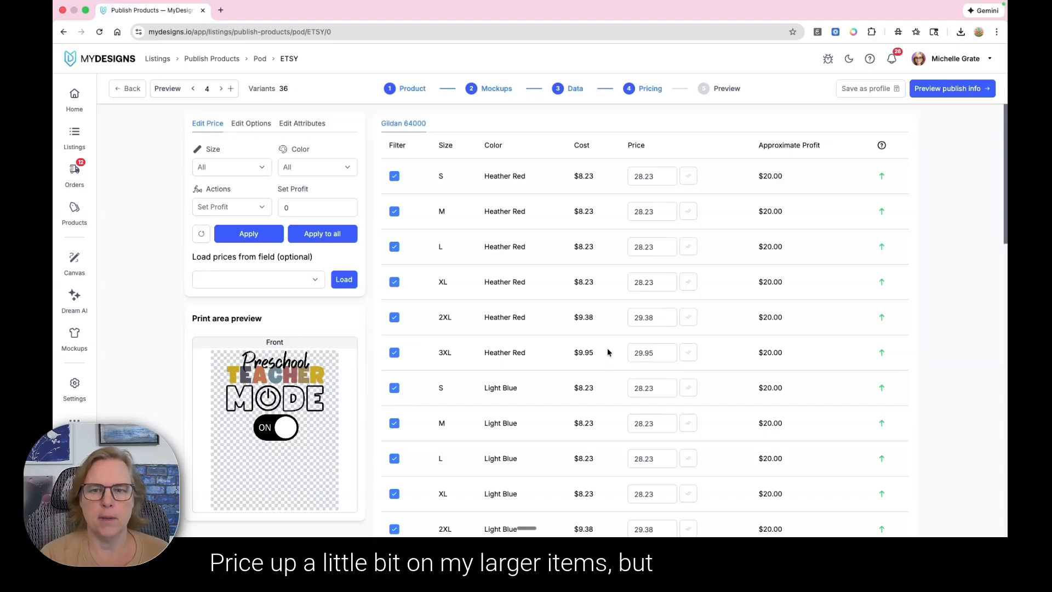
Replace the price of every size and color with 28.95 across all listings
click(246, 206)
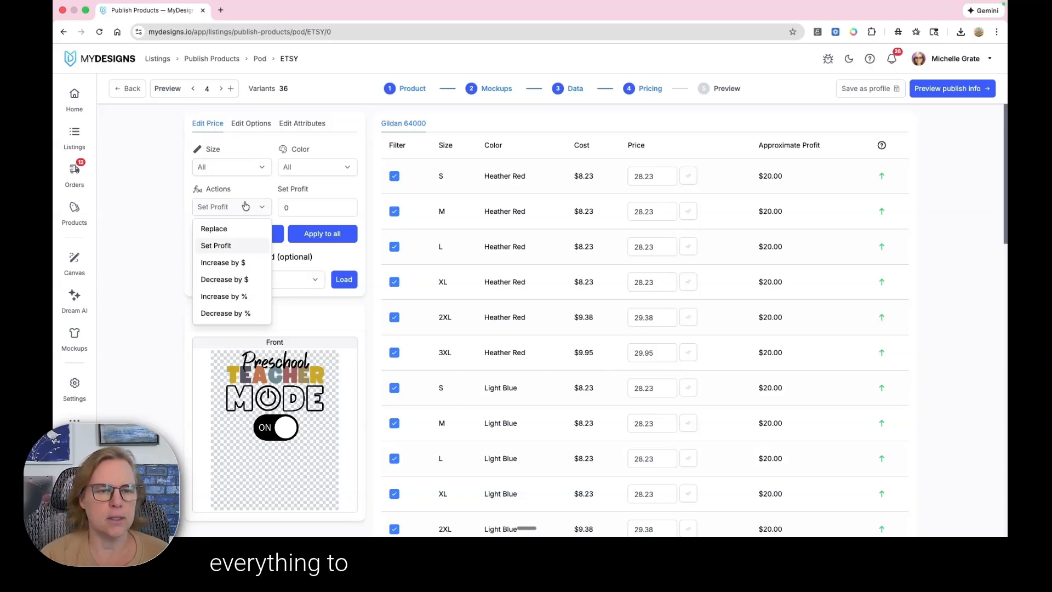
click(239, 230)
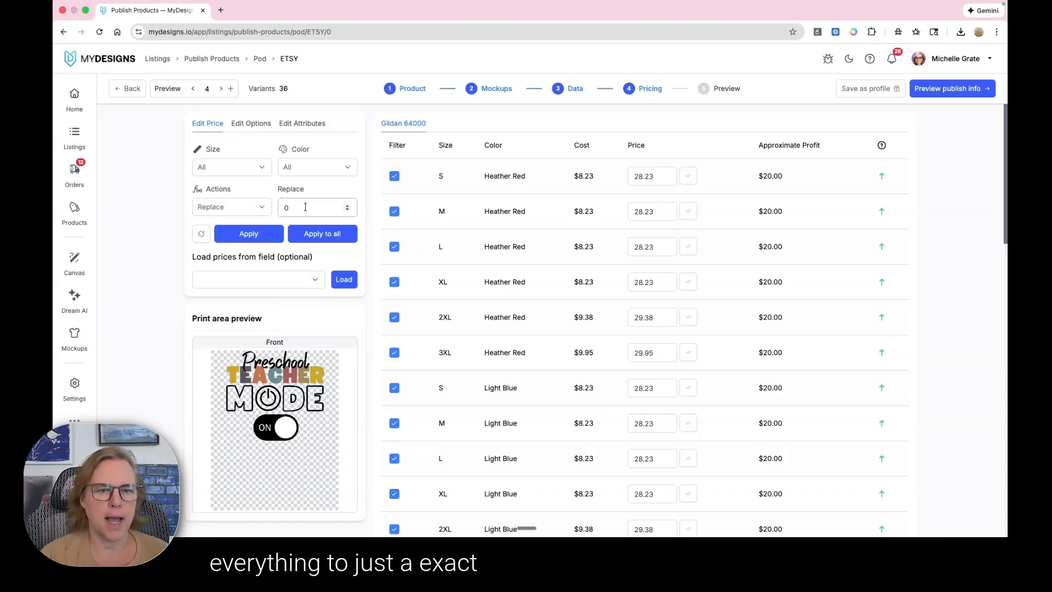
text(28.)
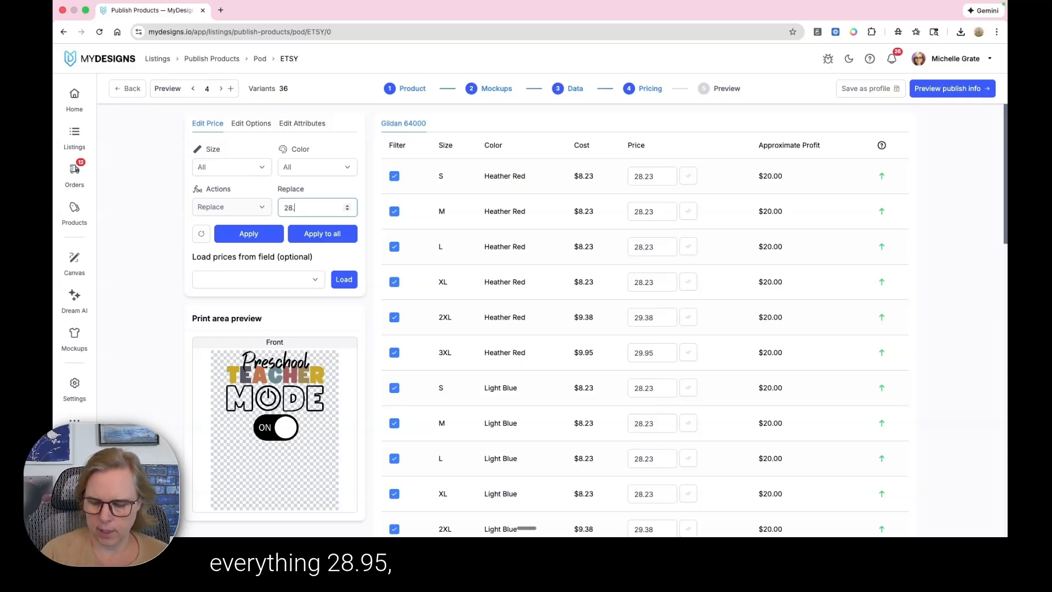
click(313, 230)
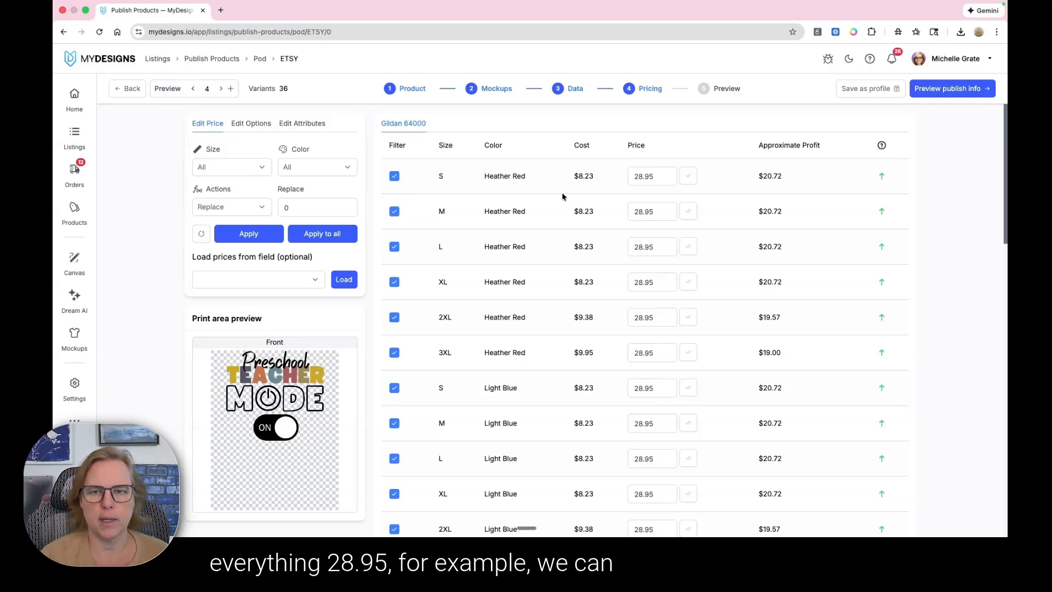
Replace the price of the 2XL size in all colors with 29.95 across all listings
click(234, 167)
click(222, 274)
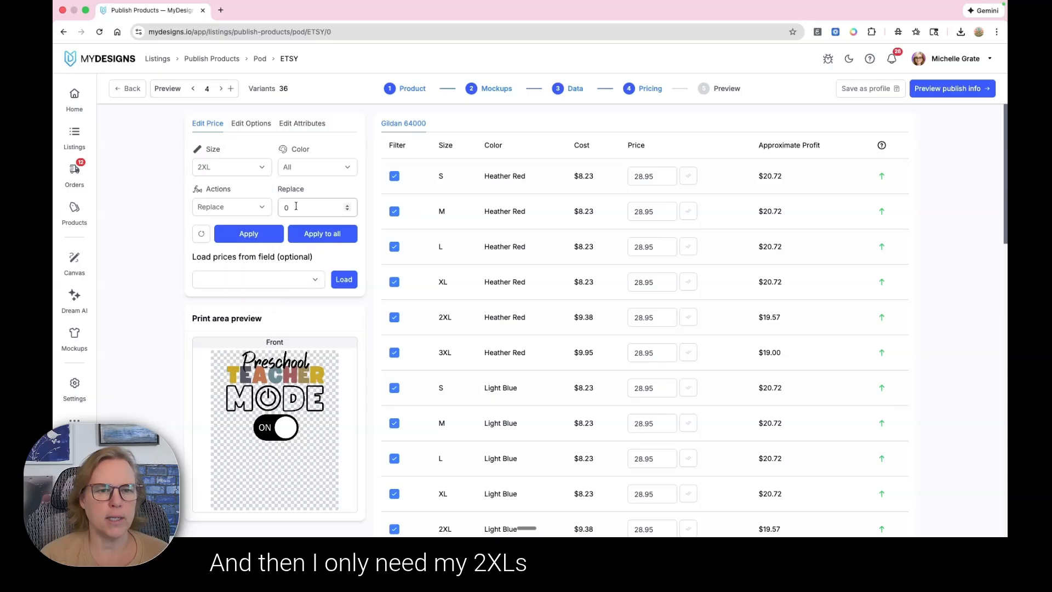
text(29.95)
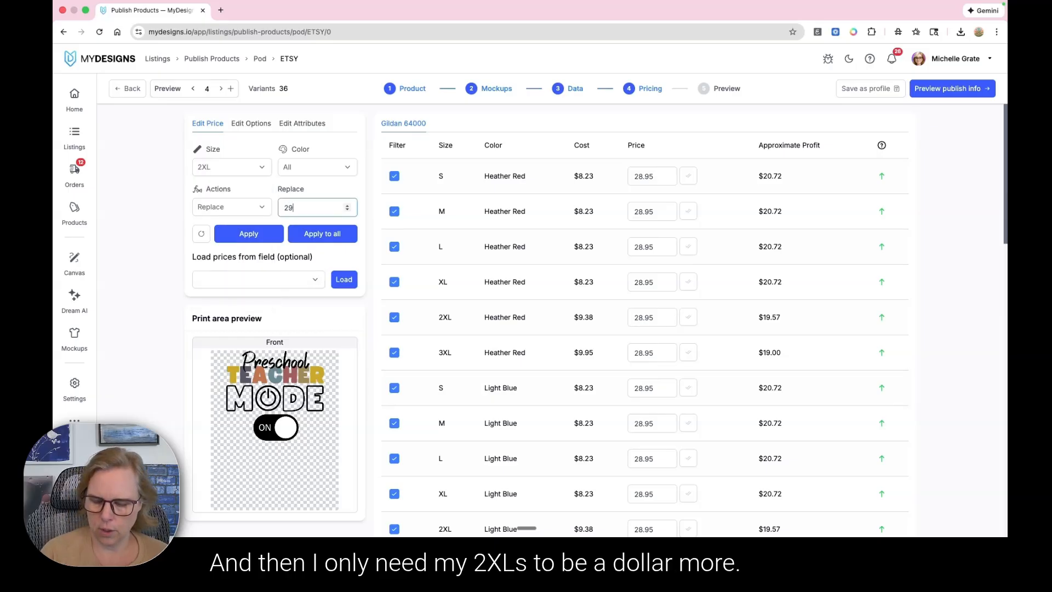
click(299, 234)
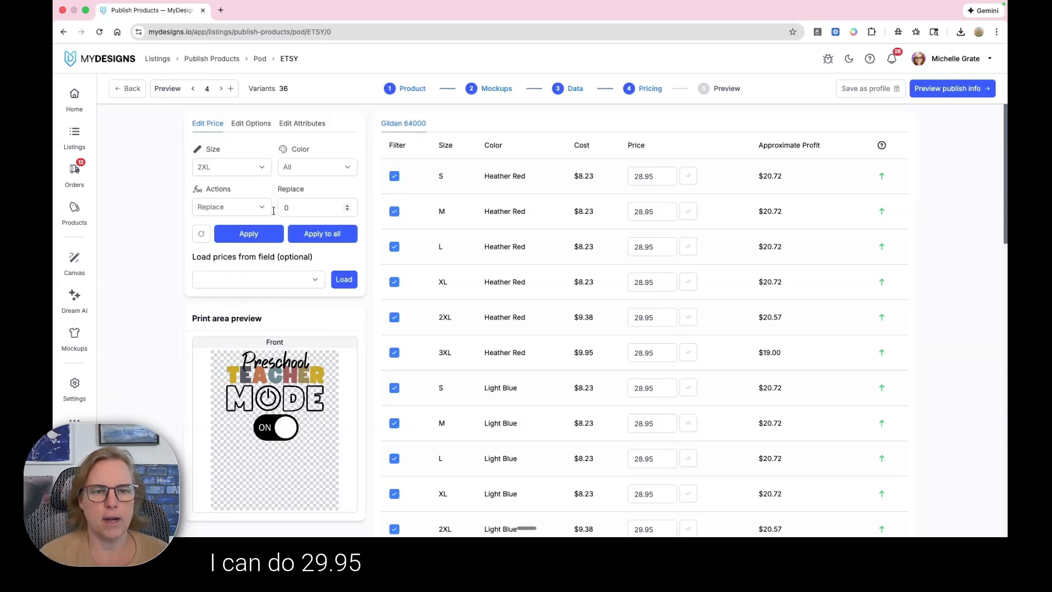
Replace the price of the 3XL size in all colors with 30.95 across all listings
click(238, 168)
click(228, 291)
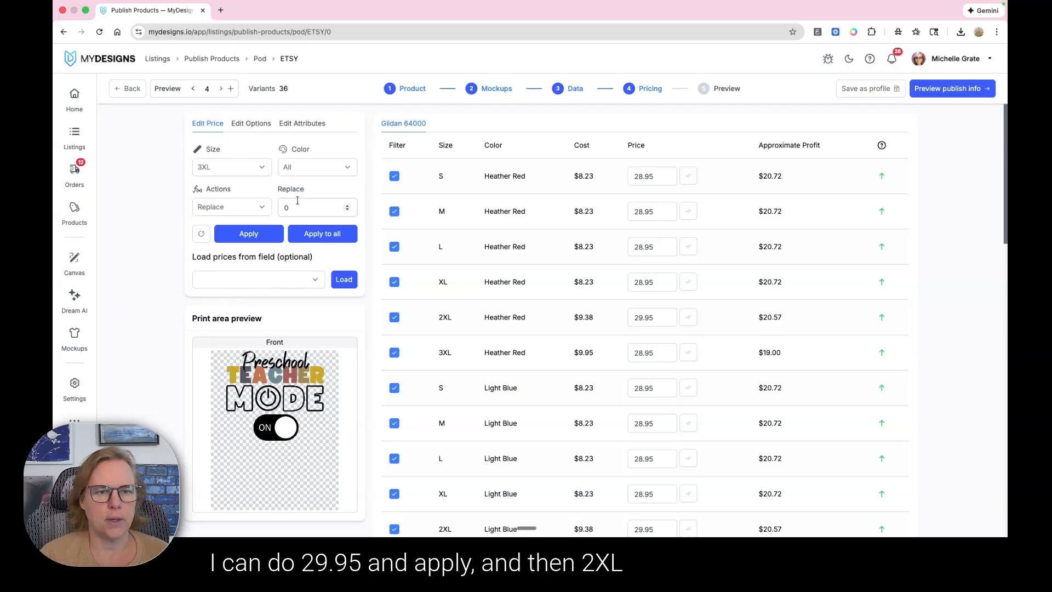
click(298, 207)
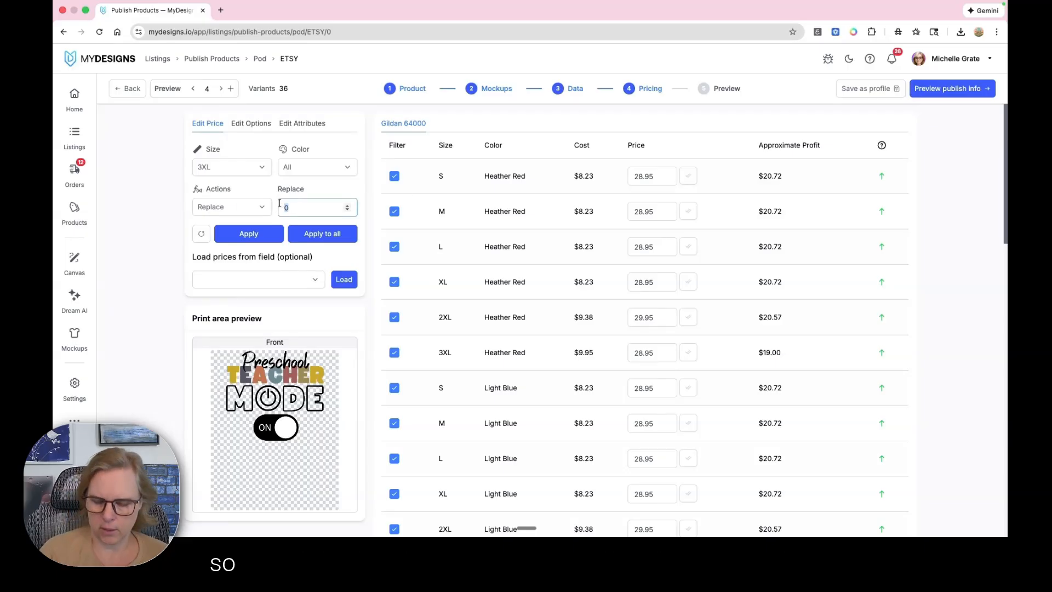
text(30.95)
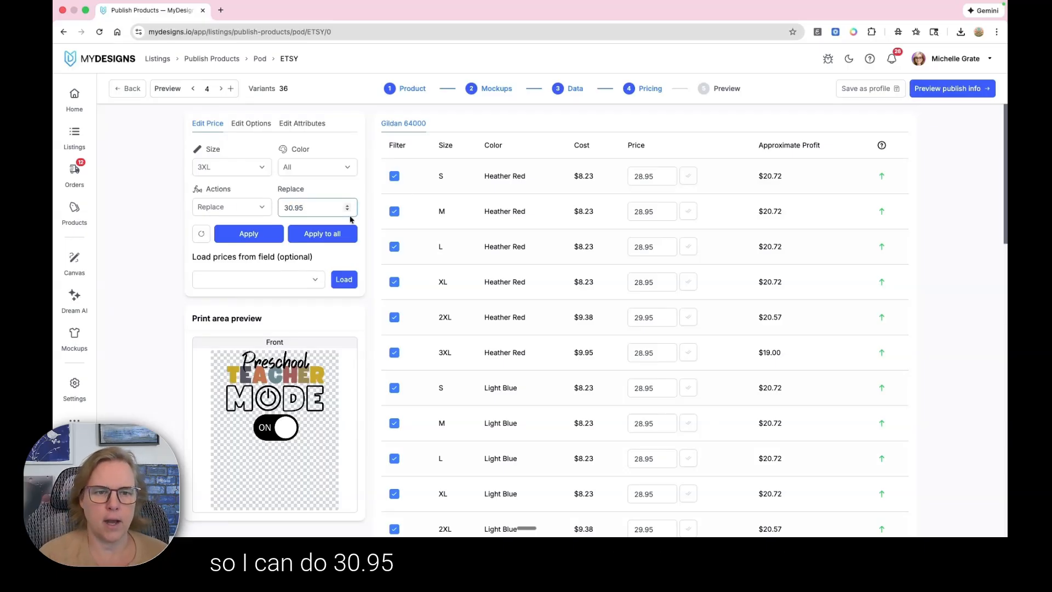
click(322, 233)
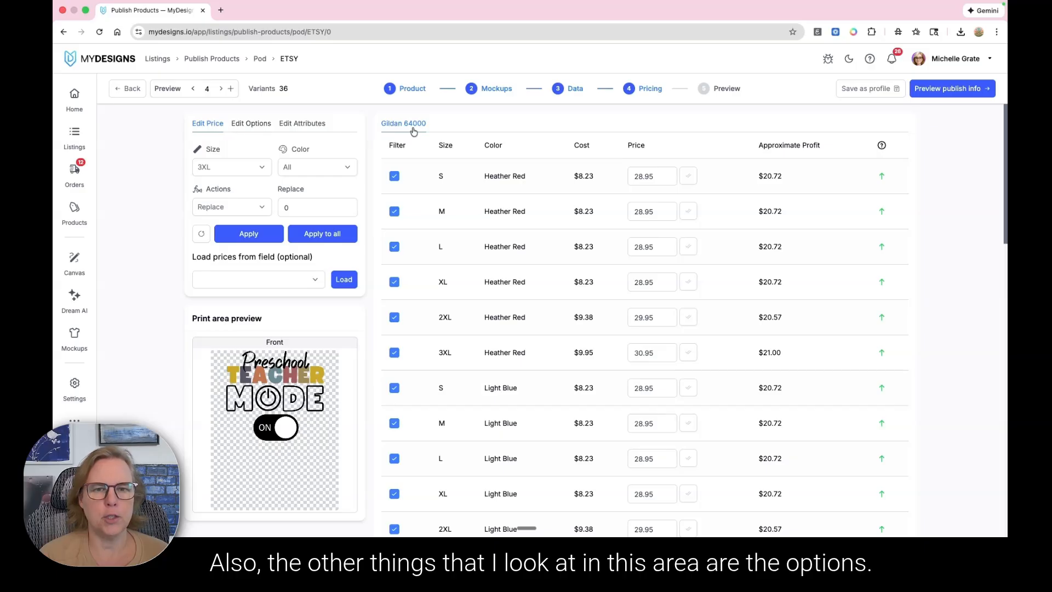
Add the size prefix "Adult - " to all size options of the Gildan 64000
click(263, 125)
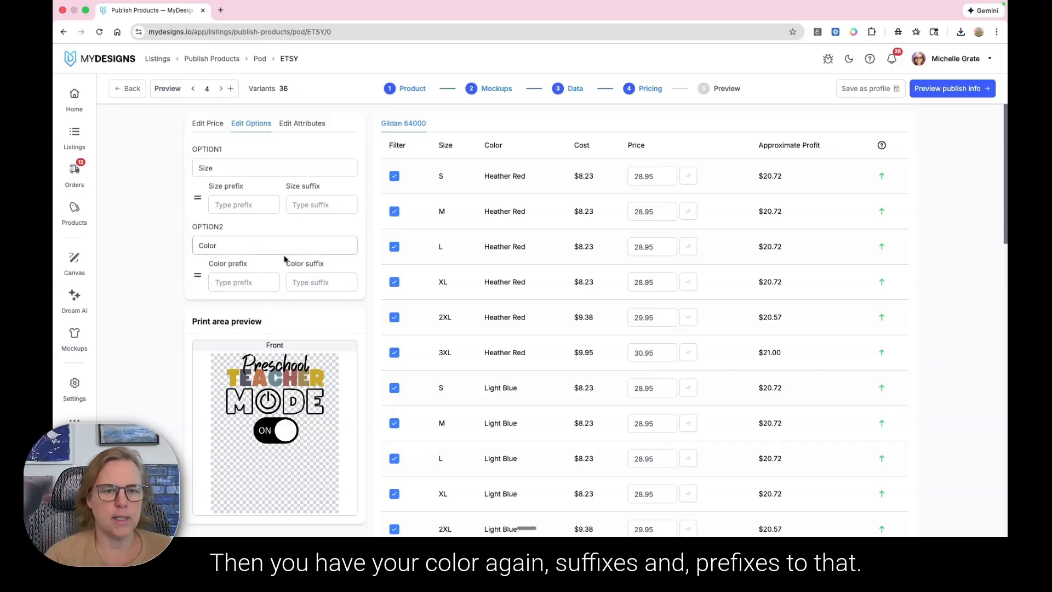
click(248, 204)
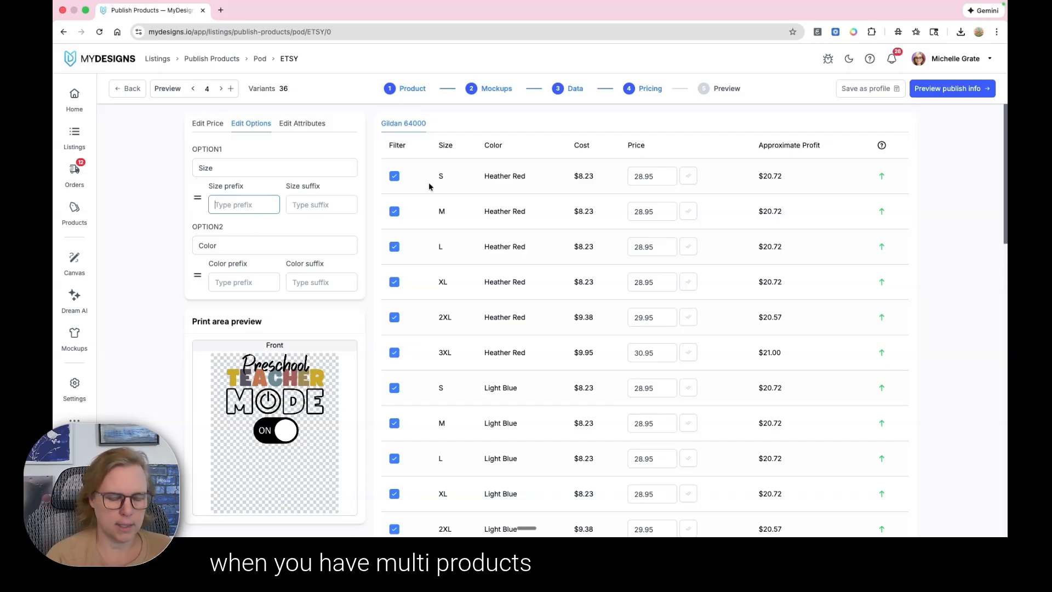
text(Adult)
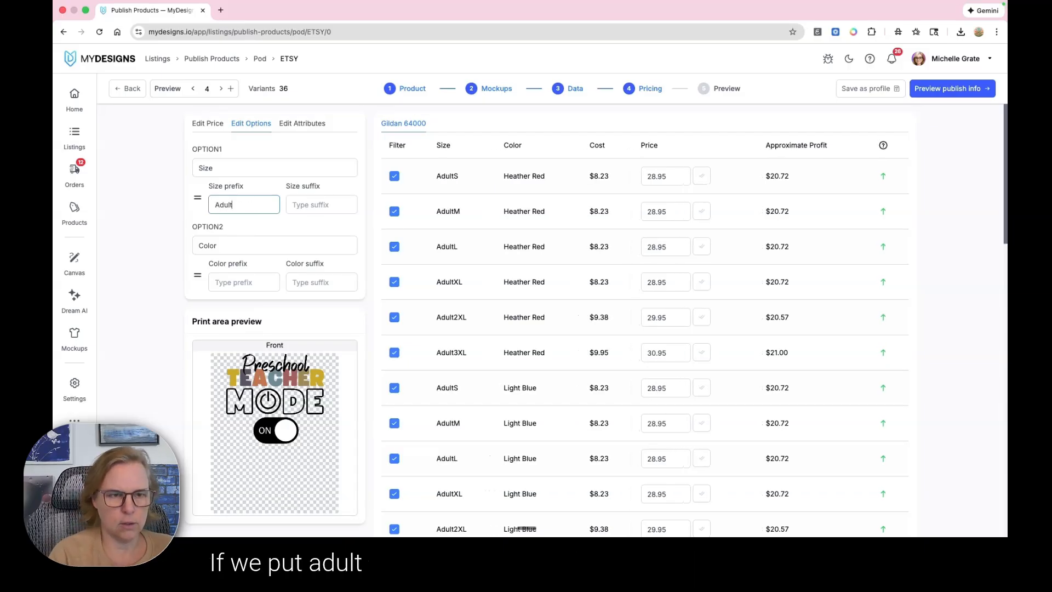
text( -)
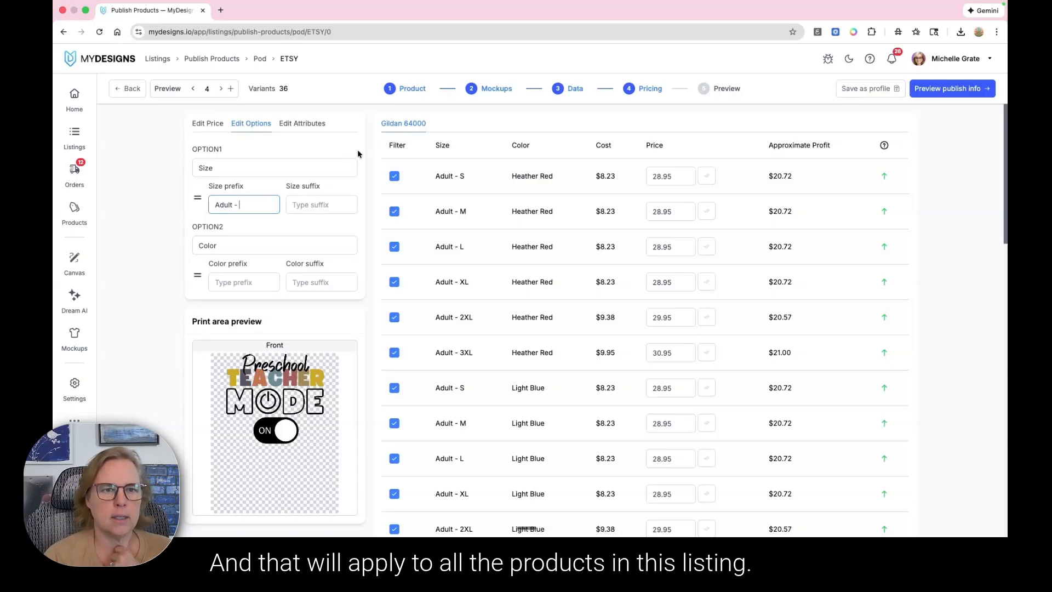
Try relabeling the size attribute S as "S (4-6)", and restore it to S
click(320, 125)
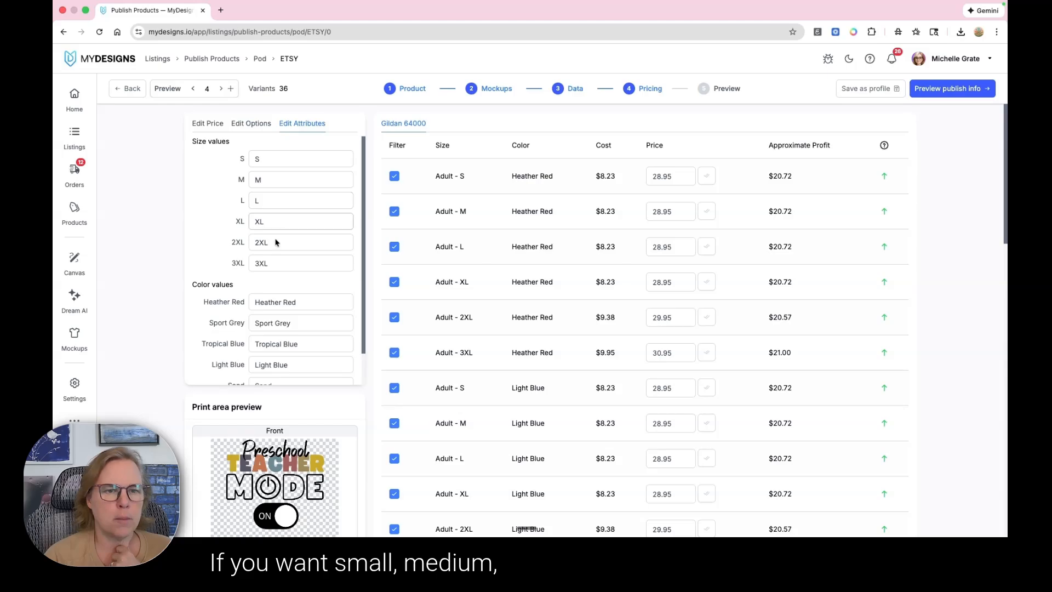
click(294, 159)
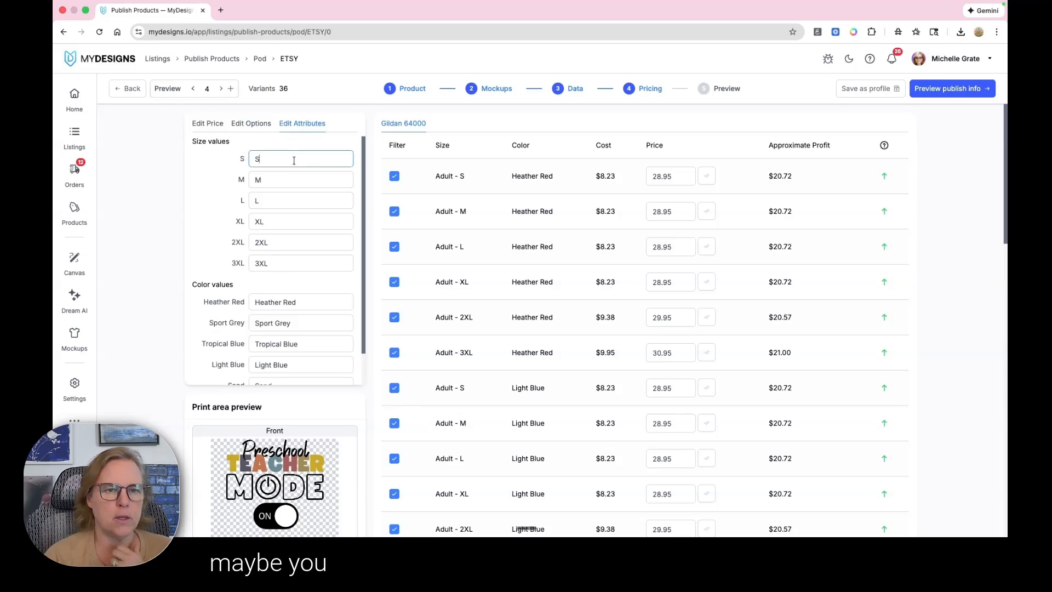
text(()
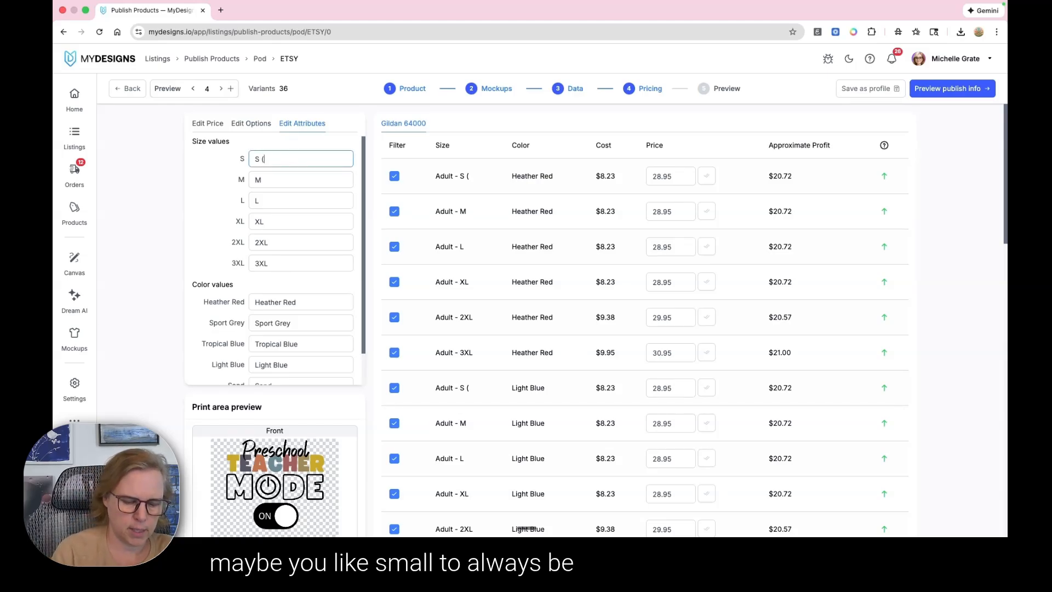
text(4-6)
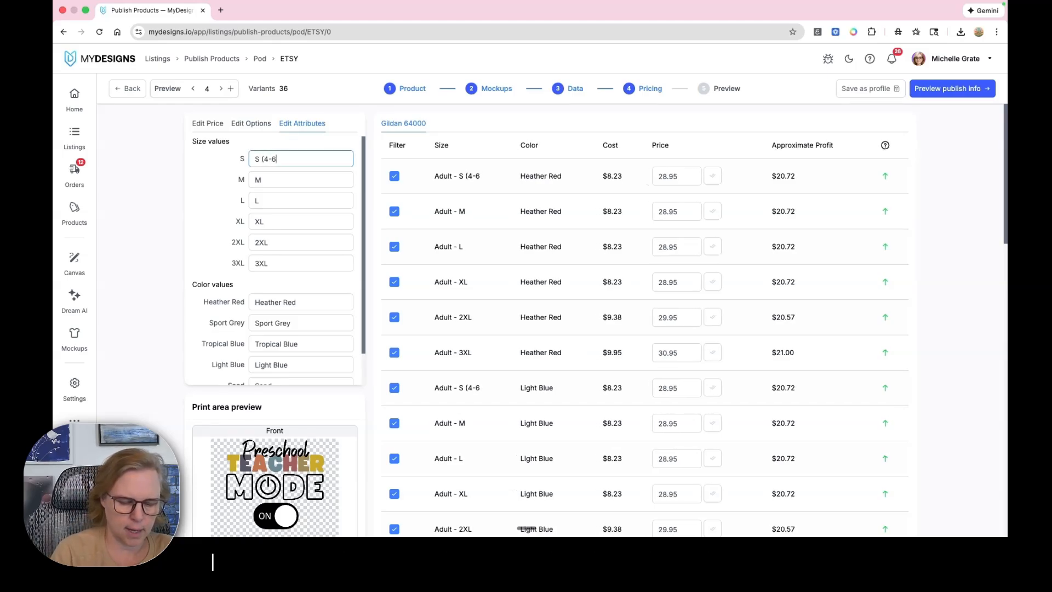
text())
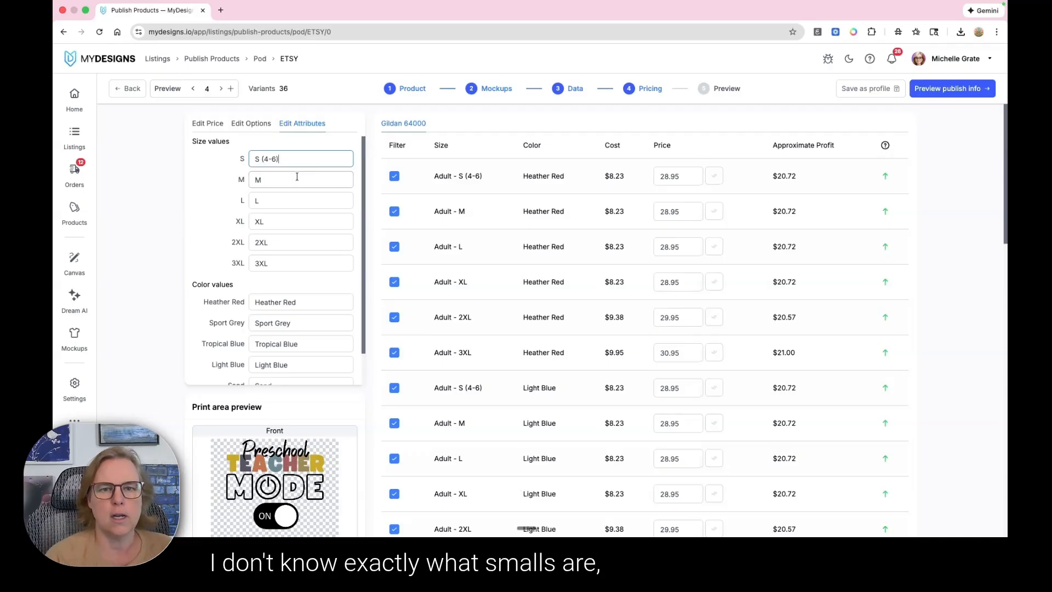
key(BackSpace)
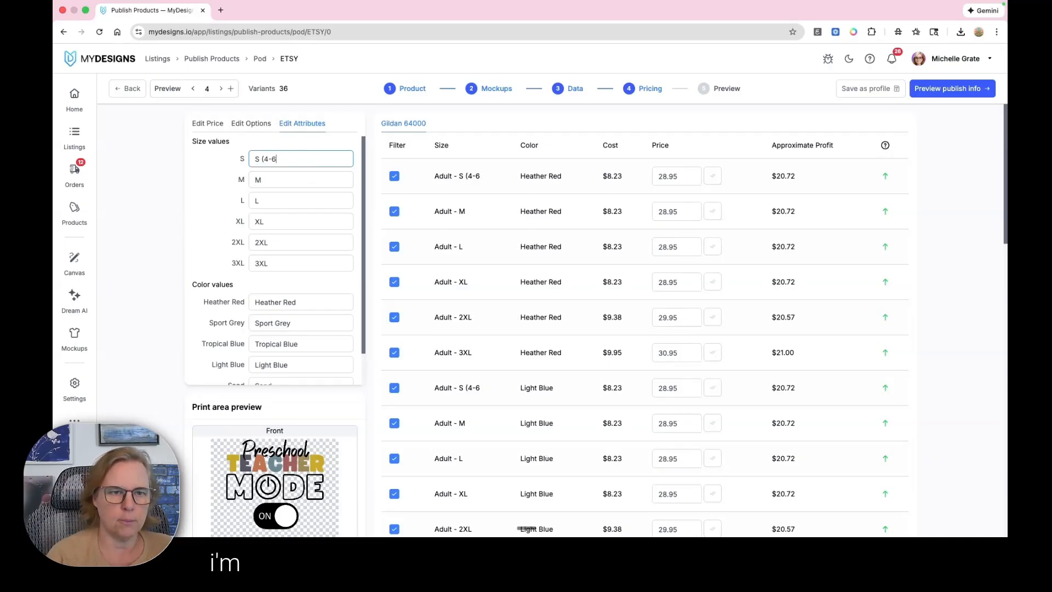
key(BackSpace)
key(BackSpace)
key(BackSpace)
key(BackSpace)
key(BackSpace)
key(BackSpace)
text(S)
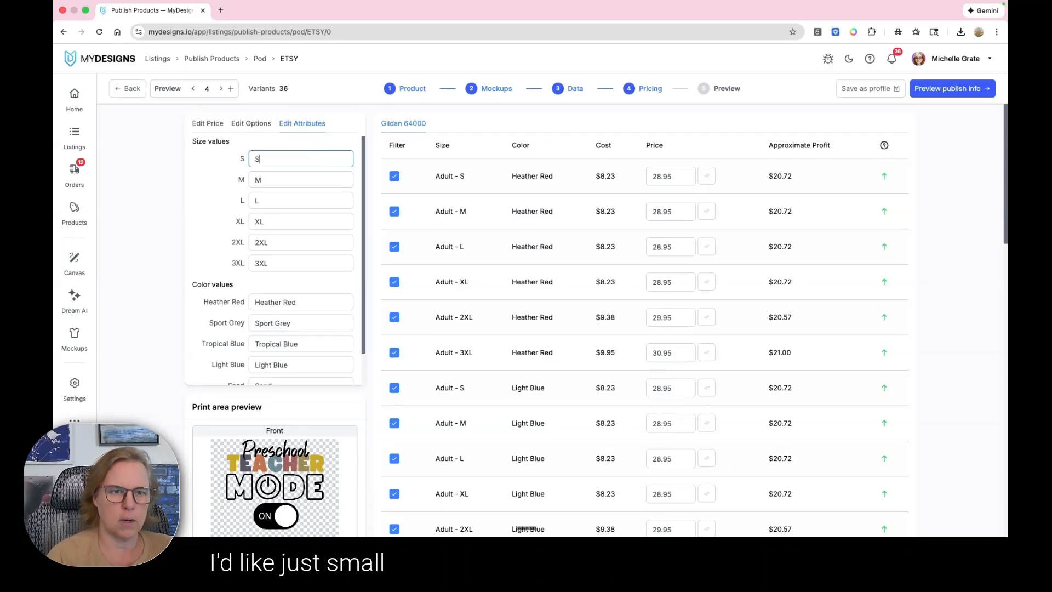
click(222, 177)
Shorten the color attribute value for Tropical Blue to "Tropical"
scroll(311, 293, down, 1)
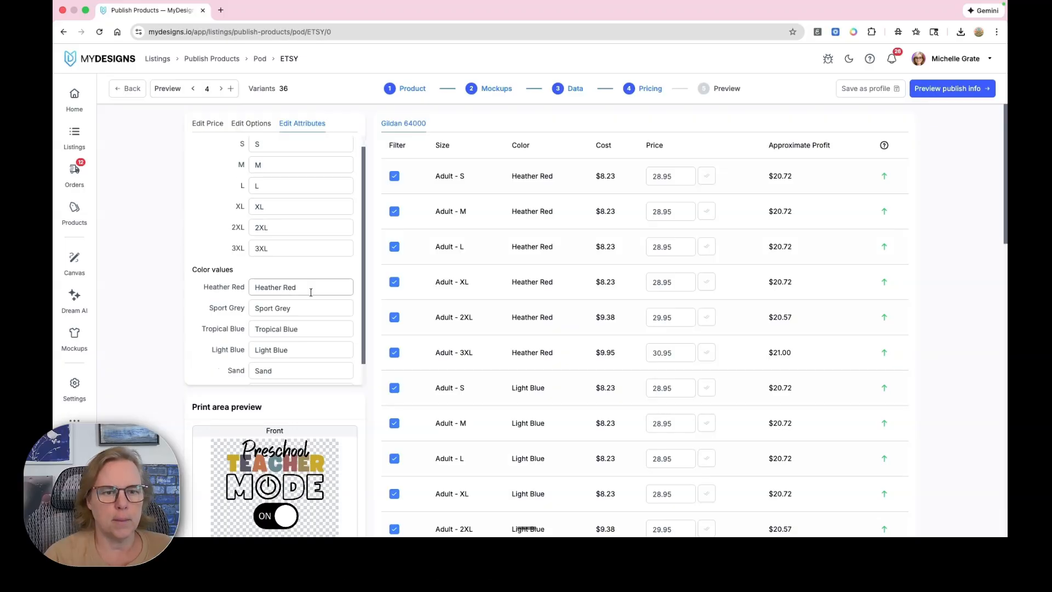
scroll(311, 296, down, 1)
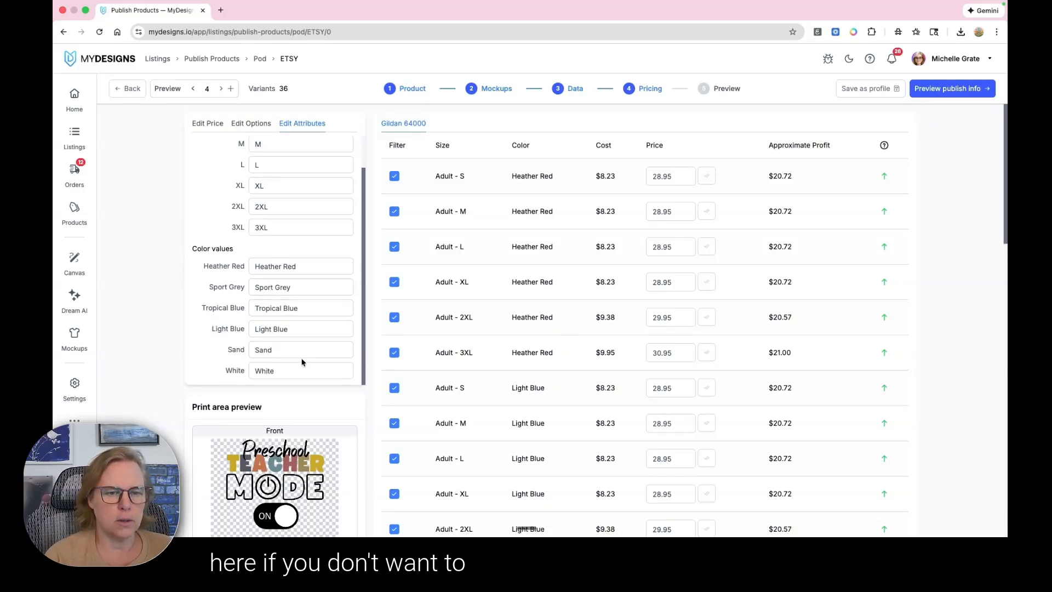
click(309, 318)
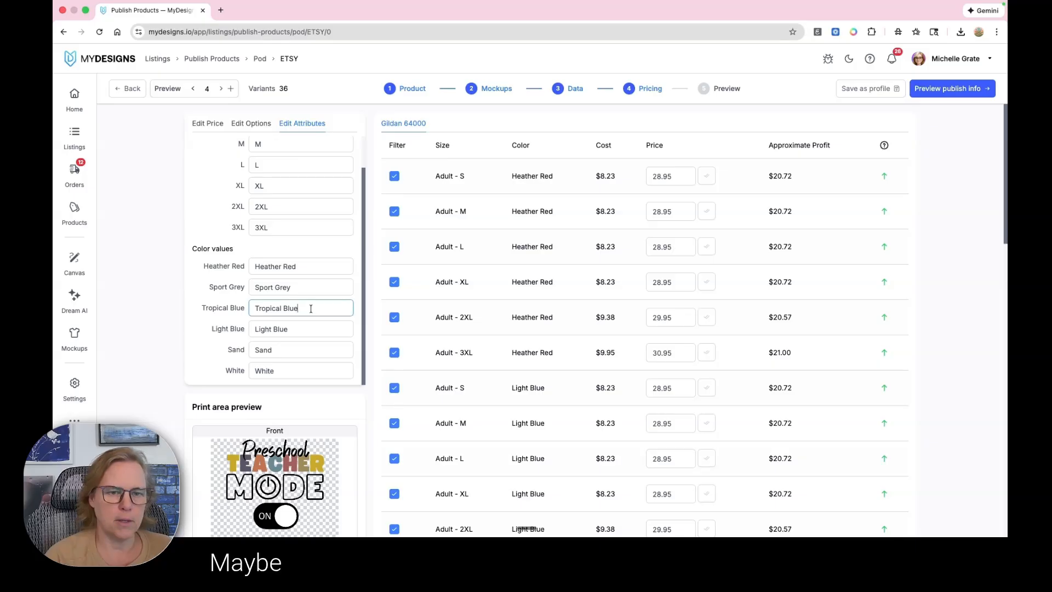
key(BackSpace)
key(BackSpace)
key(BackSpace)
key(BackSpace)
key(BackSpace)
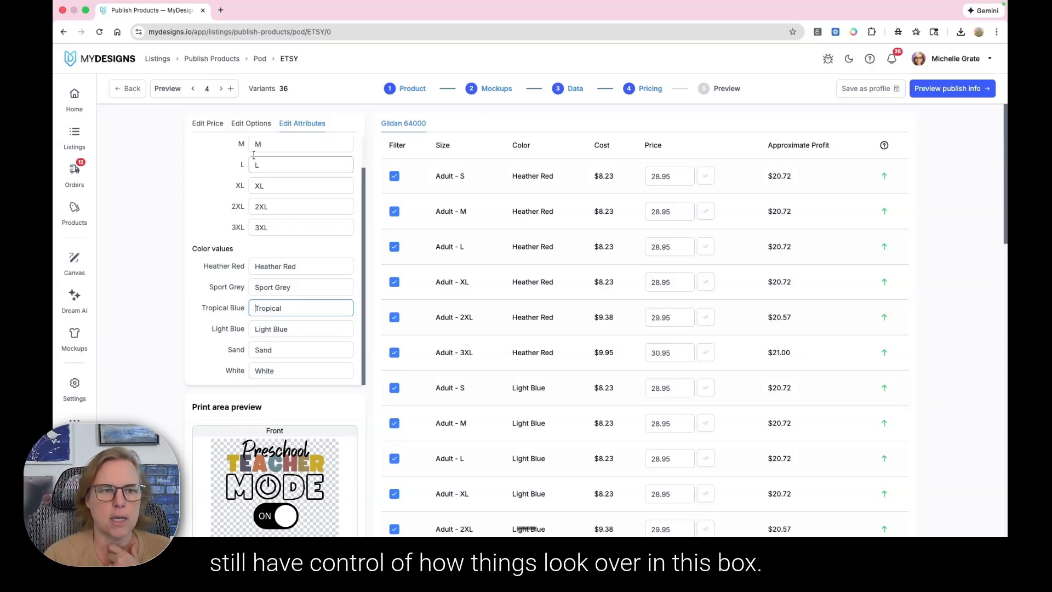
Proceed to the publish preview and examine each listing's title, description, tags, price range and product details
click(208, 124)
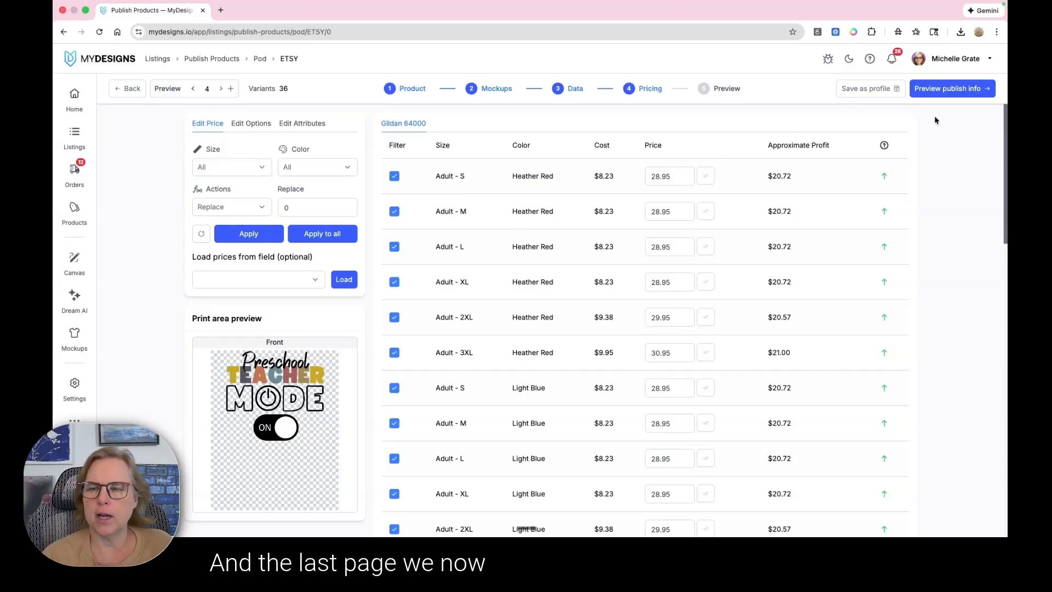
click(940, 94)
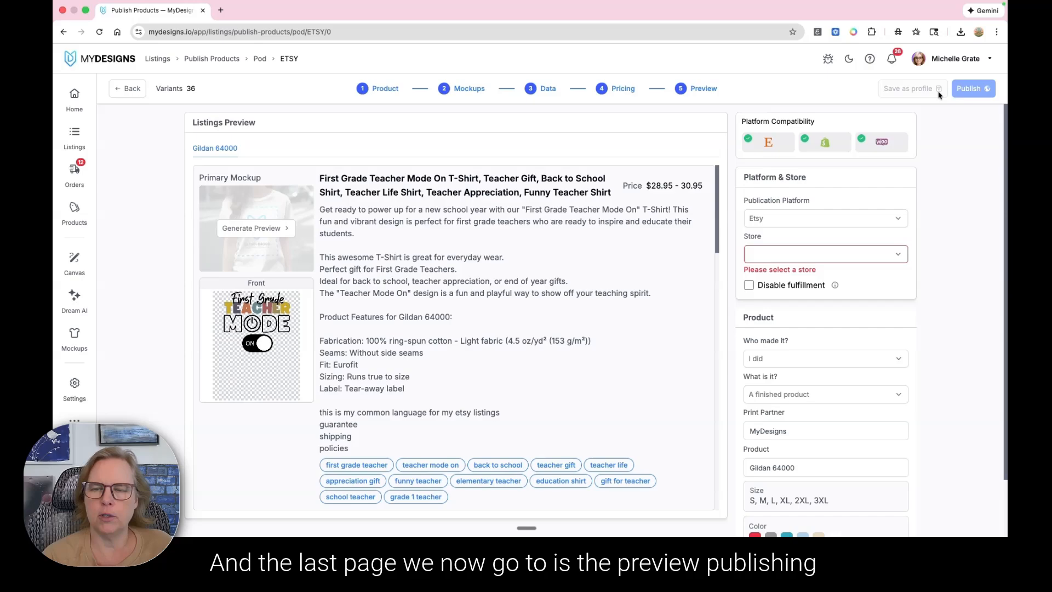
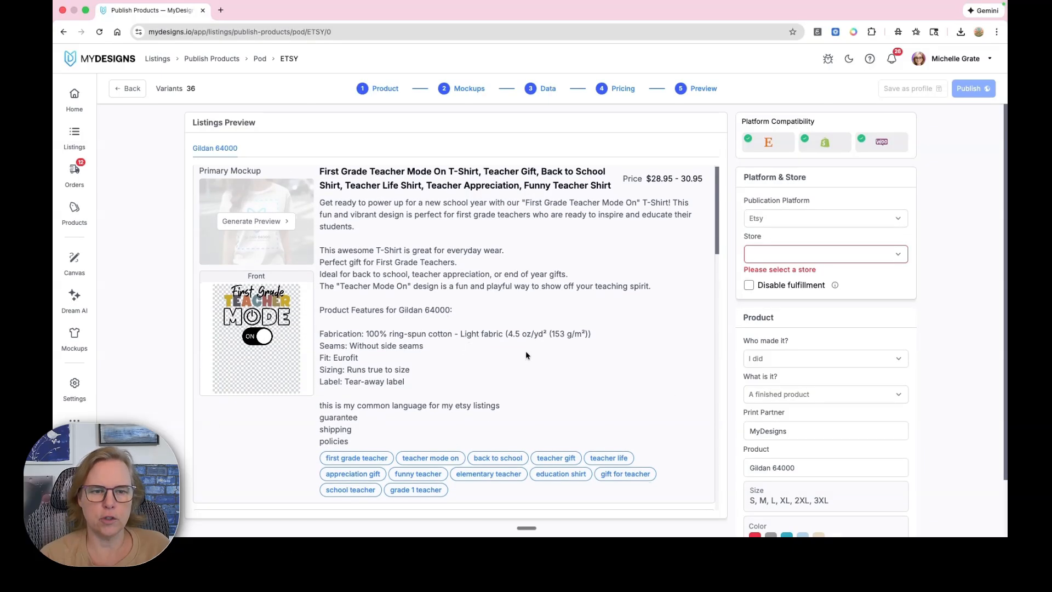
scroll(524, 358, down, 3)
scroll(526, 355, down, 5)
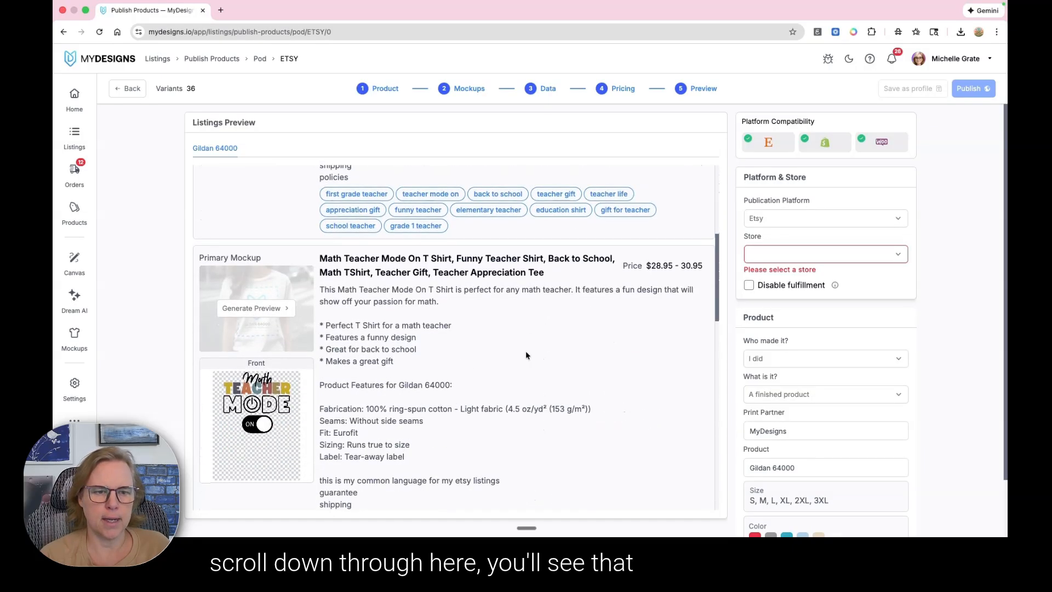
scroll(526, 355, down, 10)
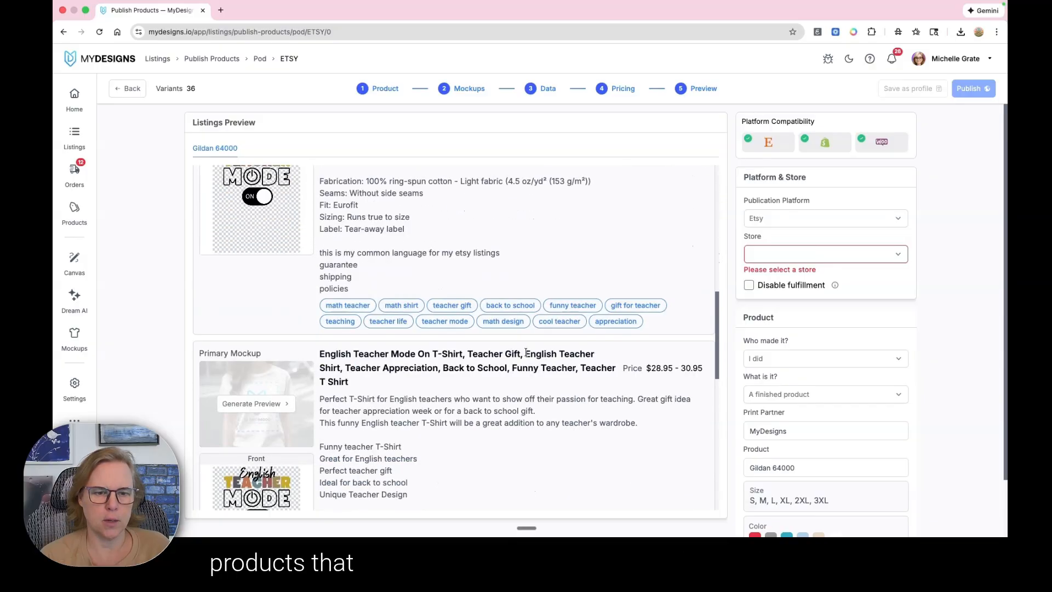
scroll(525, 350, down, 10)
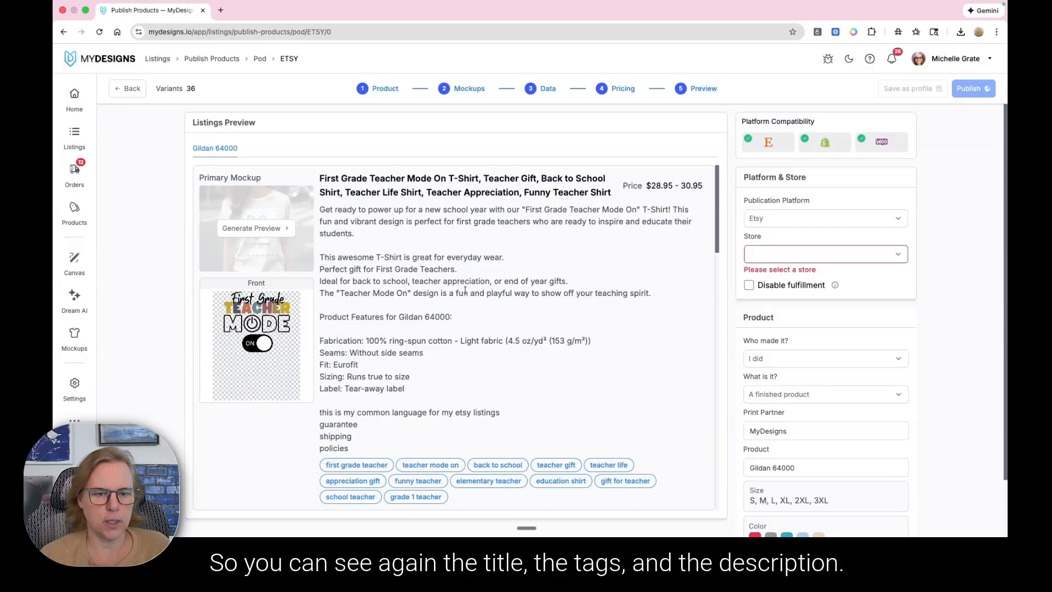
drag(651, 185, 703, 186)
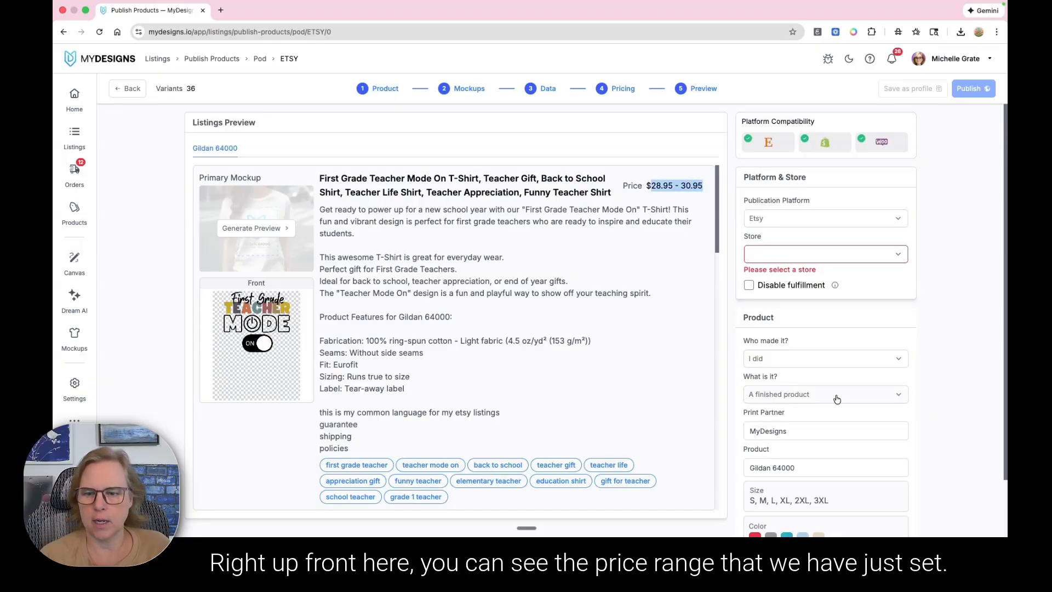
scroll(837, 399, down, 2)
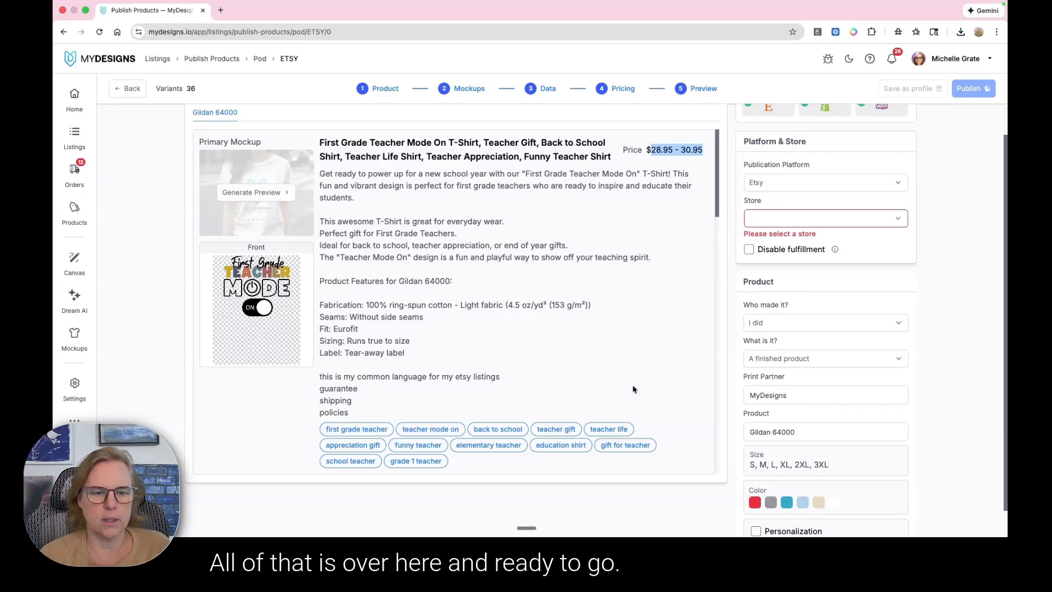
scroll(633, 389, up, 2)
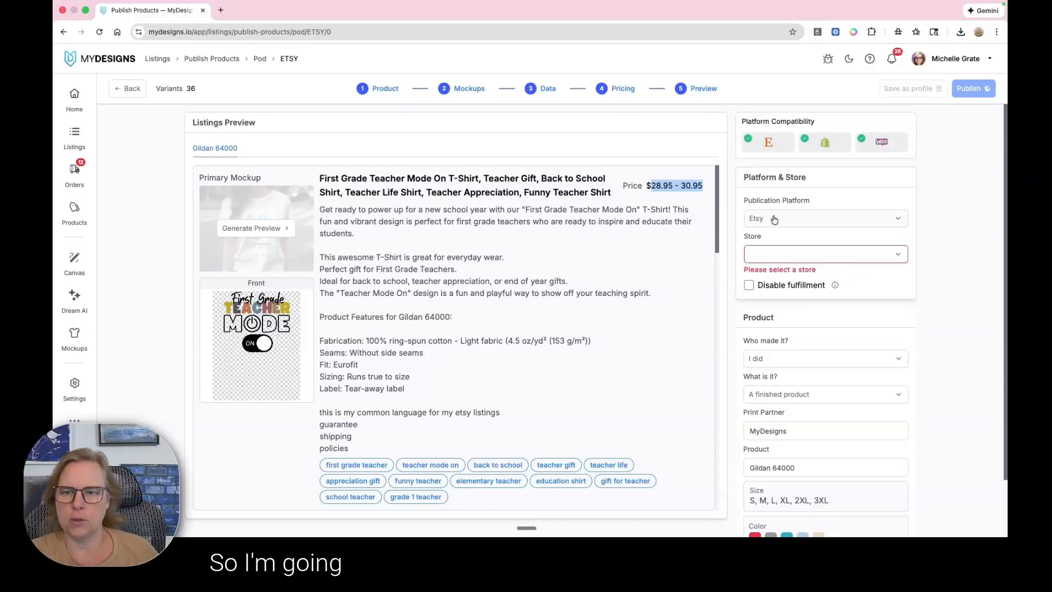
Select MichellesMocktique as the Etsy store and leave the product status on Draft
click(786, 259)
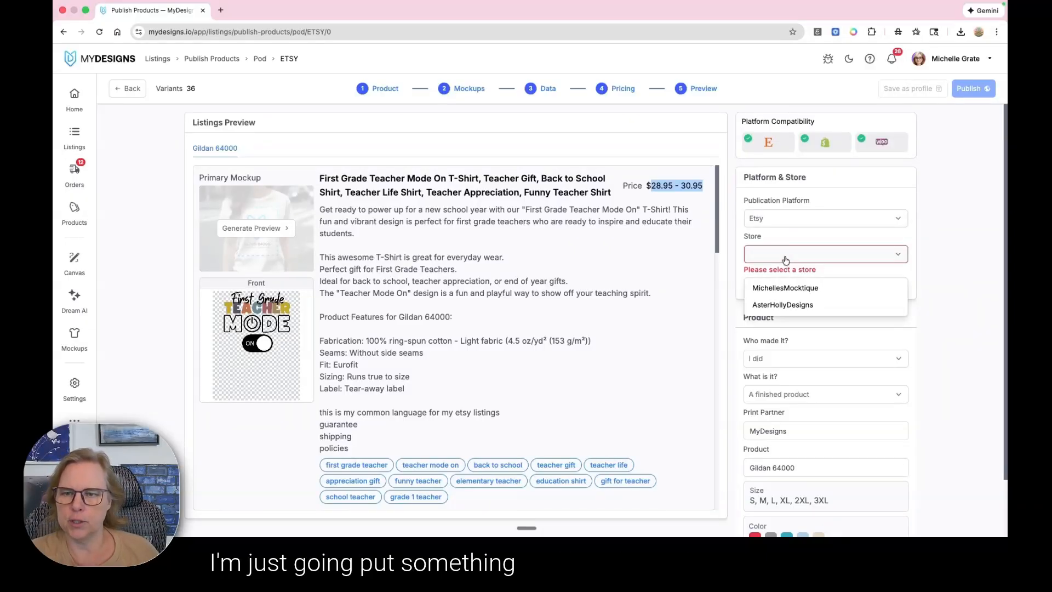
click(775, 288)
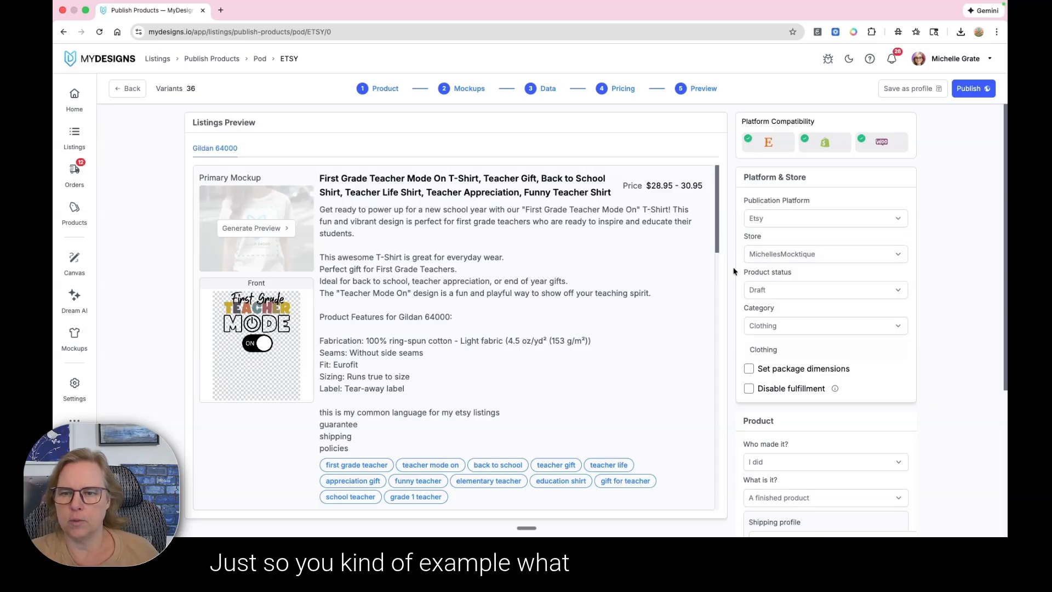
scroll(729, 272, down, 1)
scroll(728, 272, down, 1)
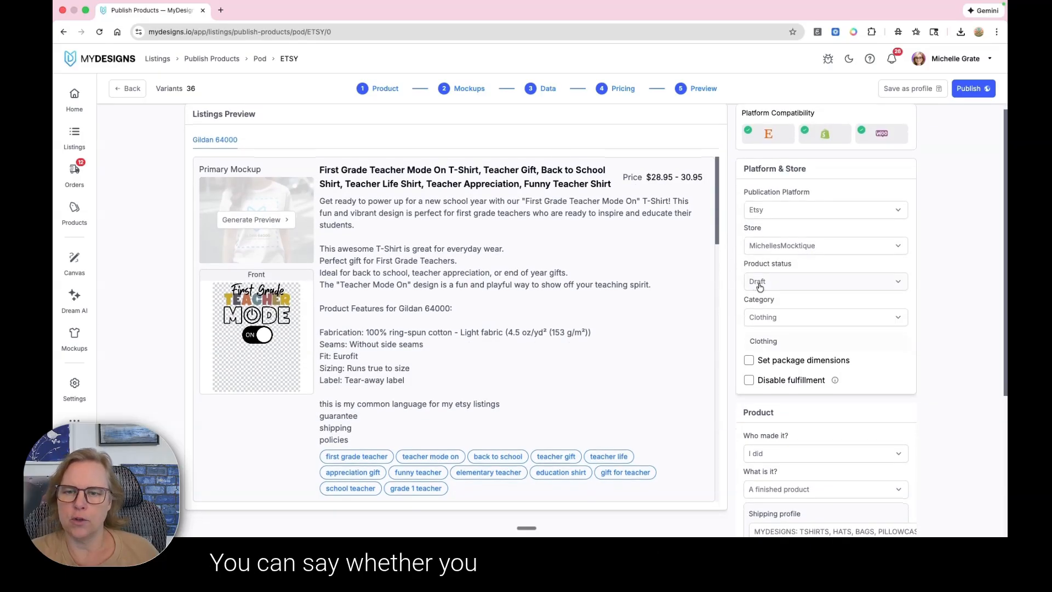
click(817, 283)
click(817, 284)
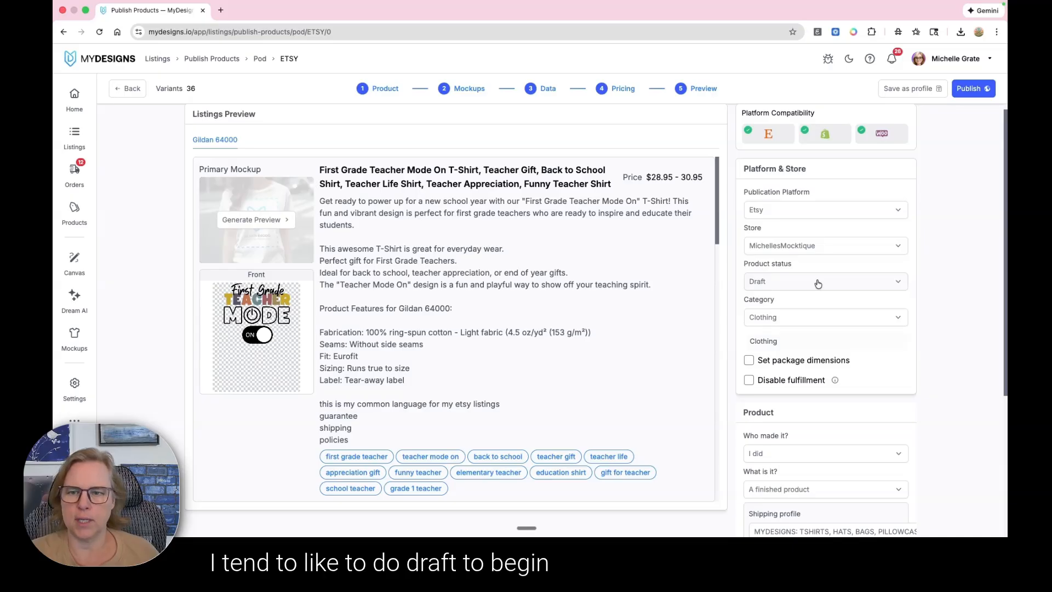
Set the category to Clothing > Gender-Neutral Adult Clothing > Tops & Tees > T-shirts
click(824, 320)
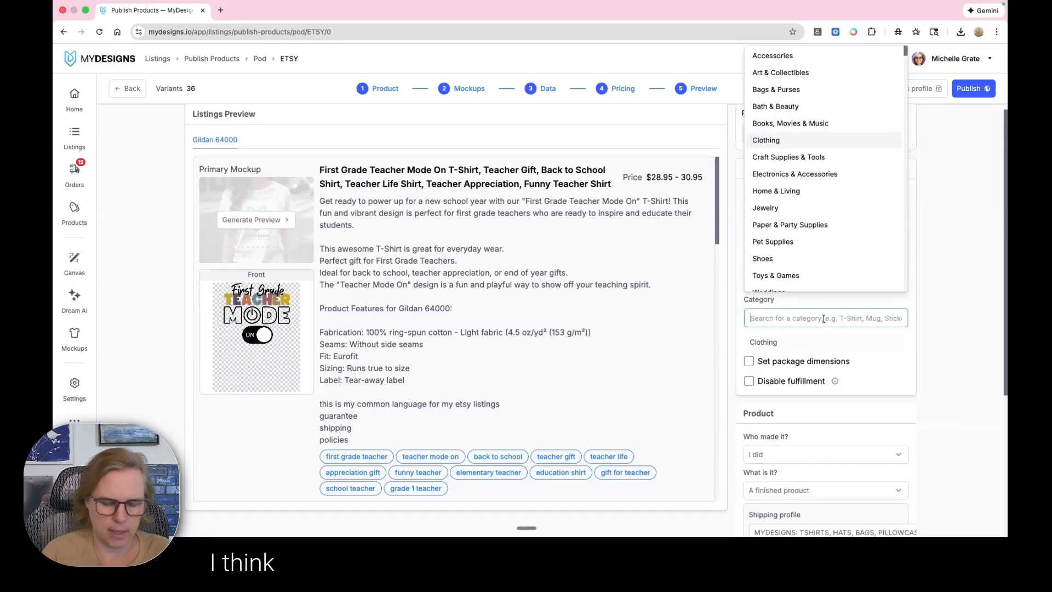
text(t-shirt)
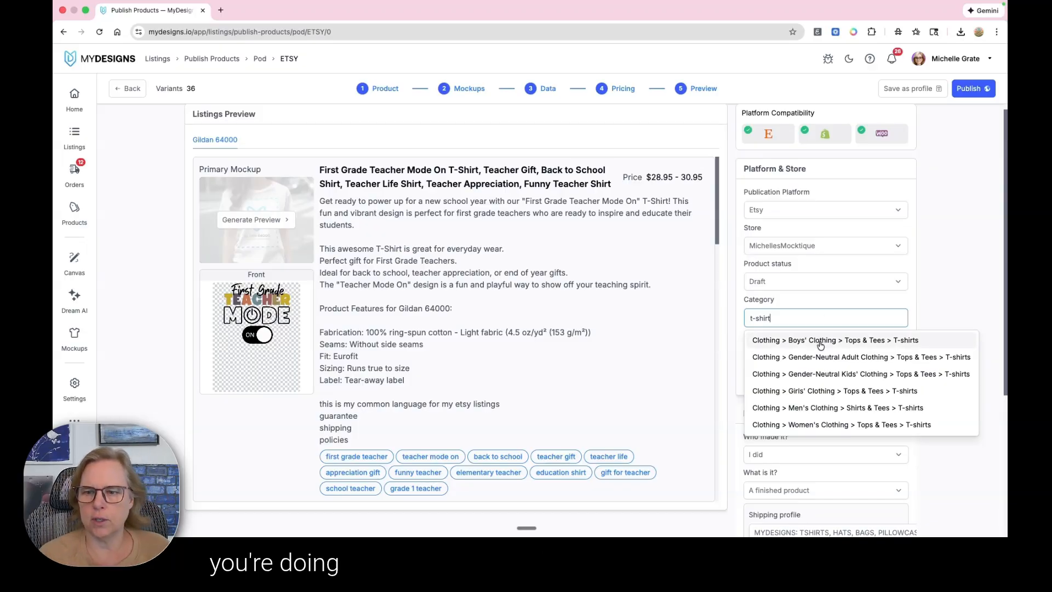
click(935, 357)
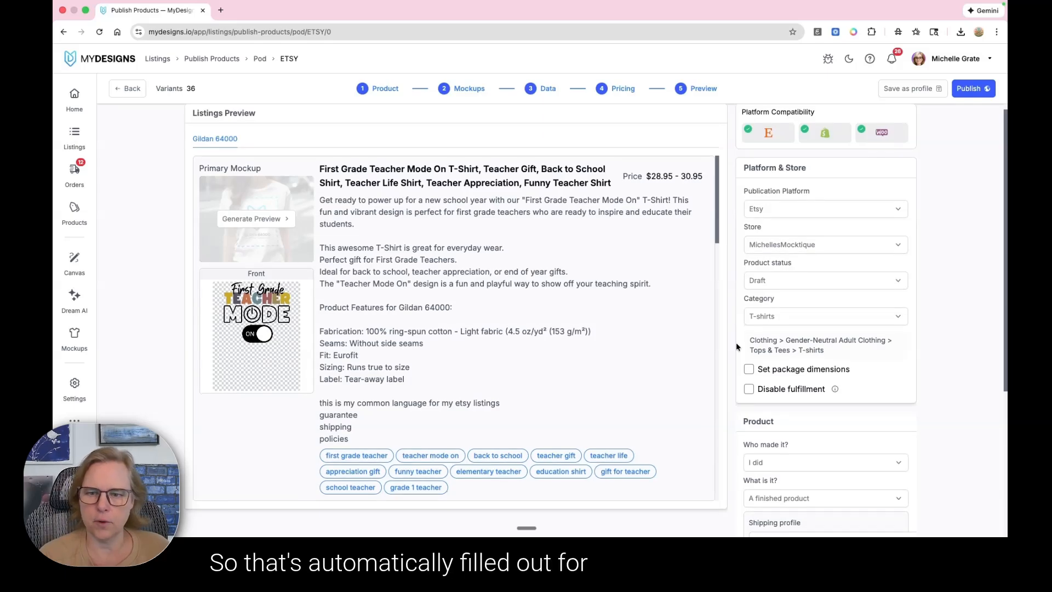
Examine the Etsy product settings, including the maker options, item type choices, print partner, sizes and colors
scroll(736, 346, down, 4)
scroll(738, 357, down, 2)
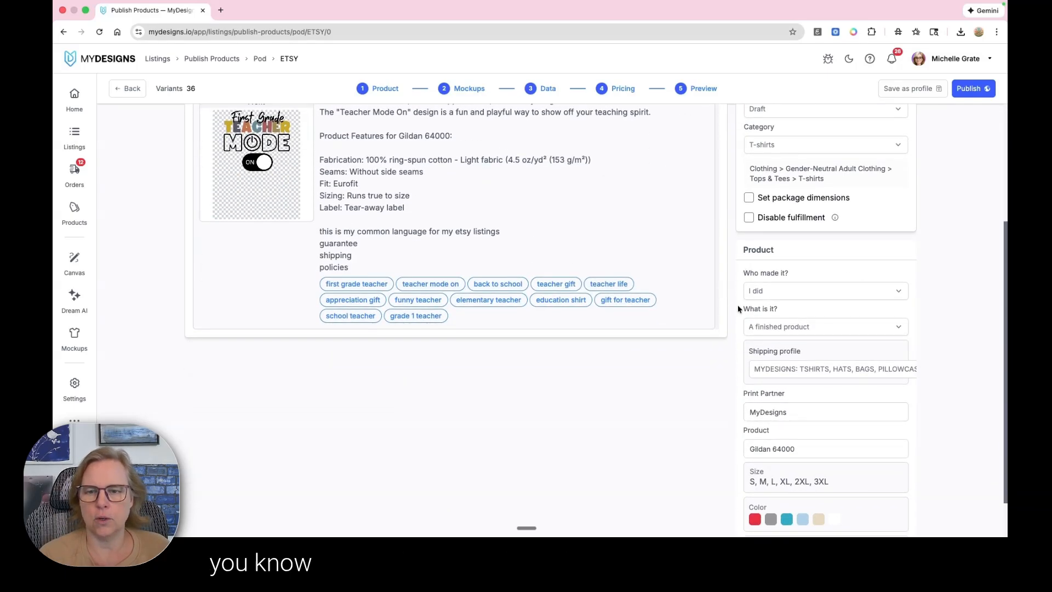
click(769, 291)
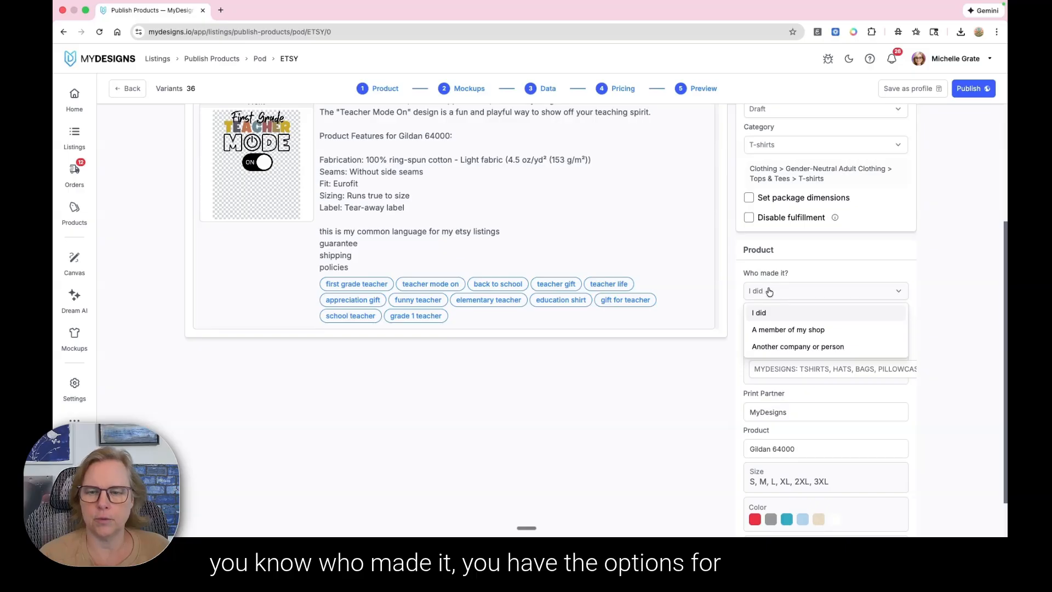
click(769, 291)
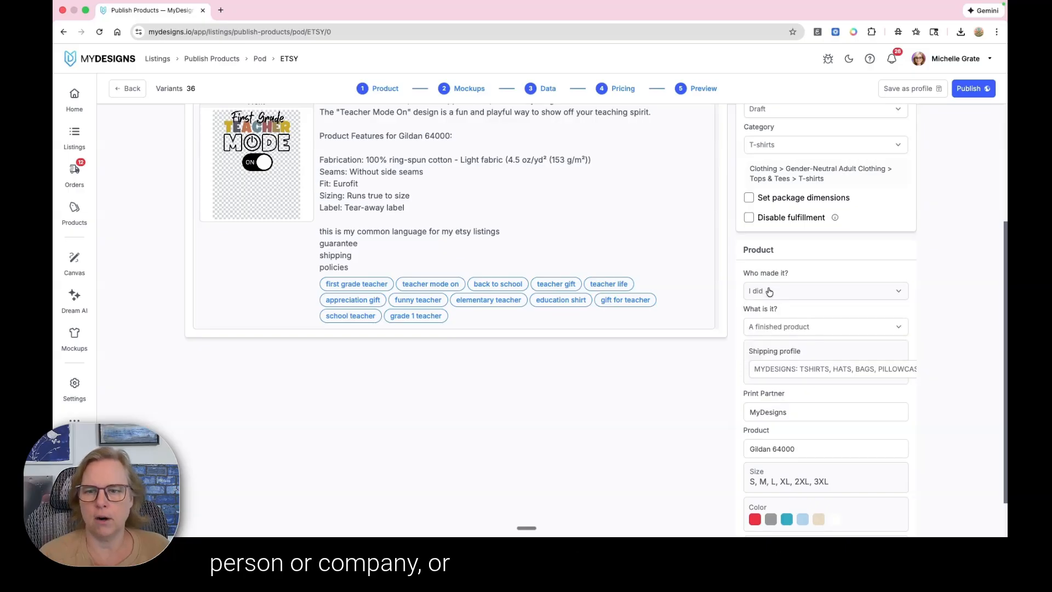
click(765, 329)
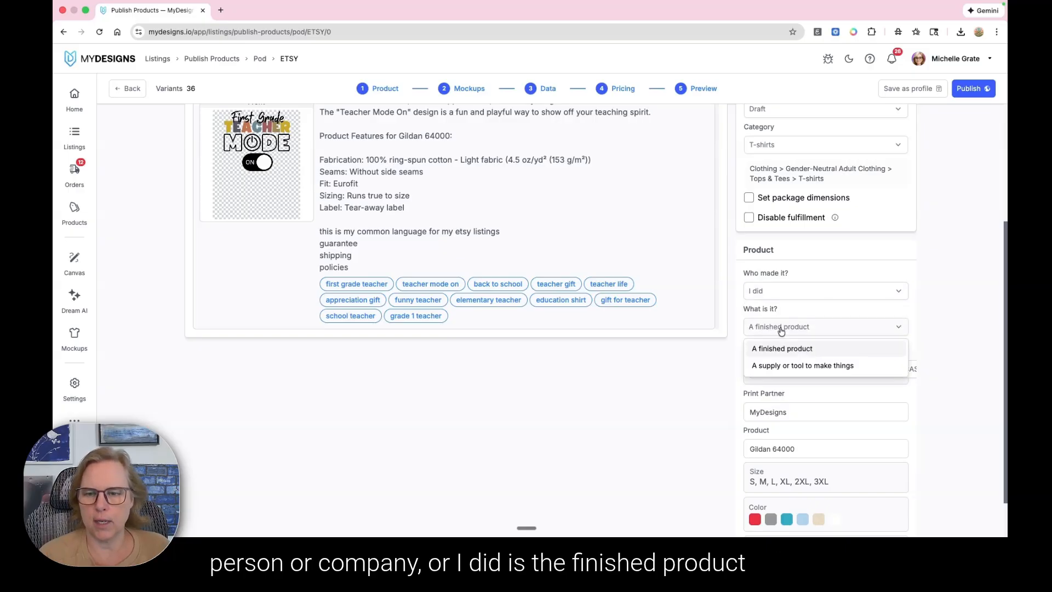
click(745, 331)
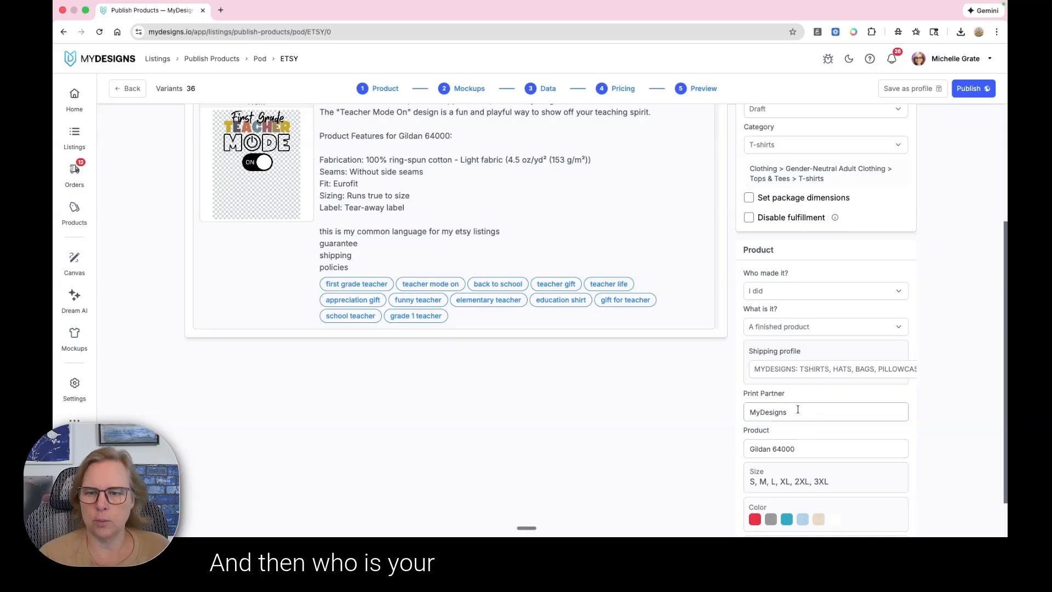
scroll(816, 426, down, 2)
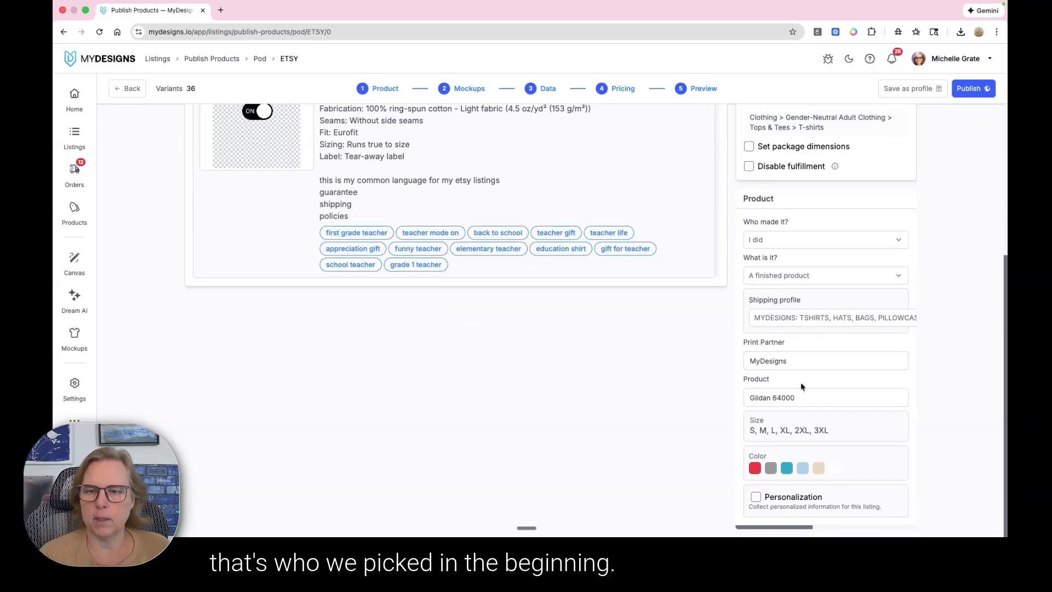
Set the listings' shipping profile to Regular Shipping
click(849, 322)
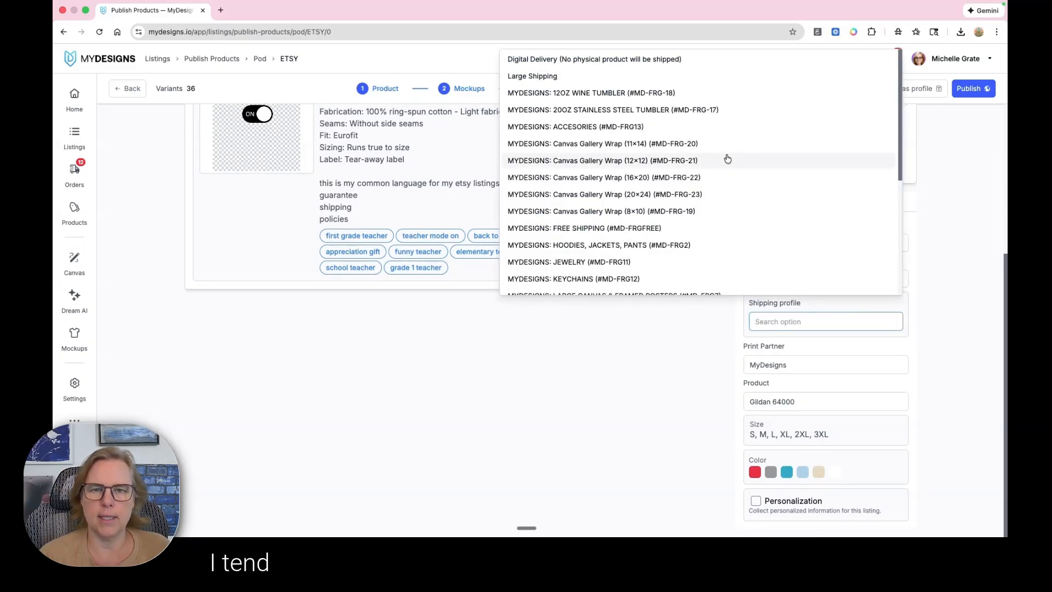
scroll(727, 158, down, 5)
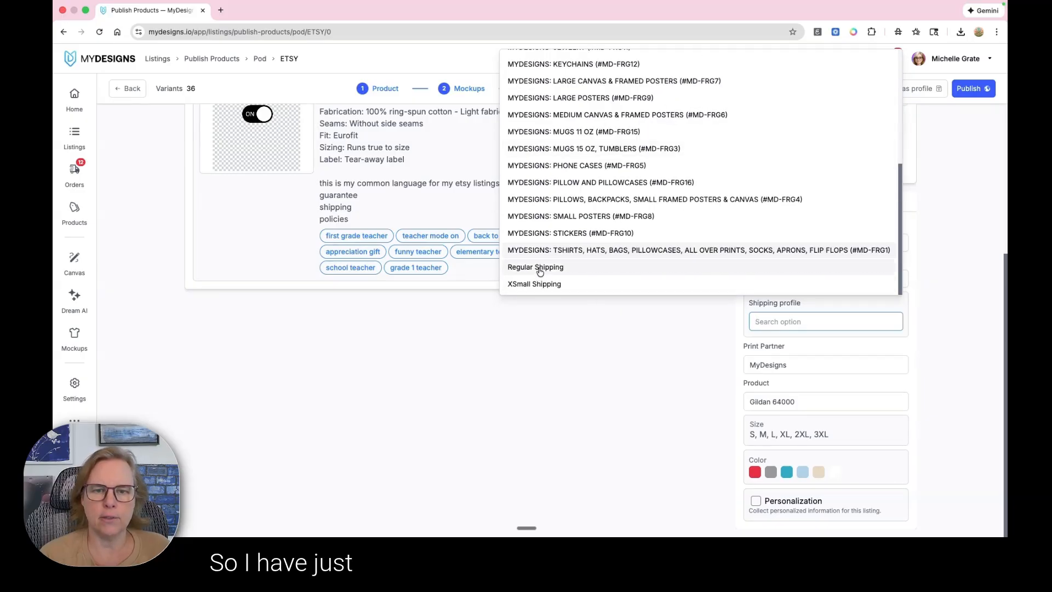
click(536, 267)
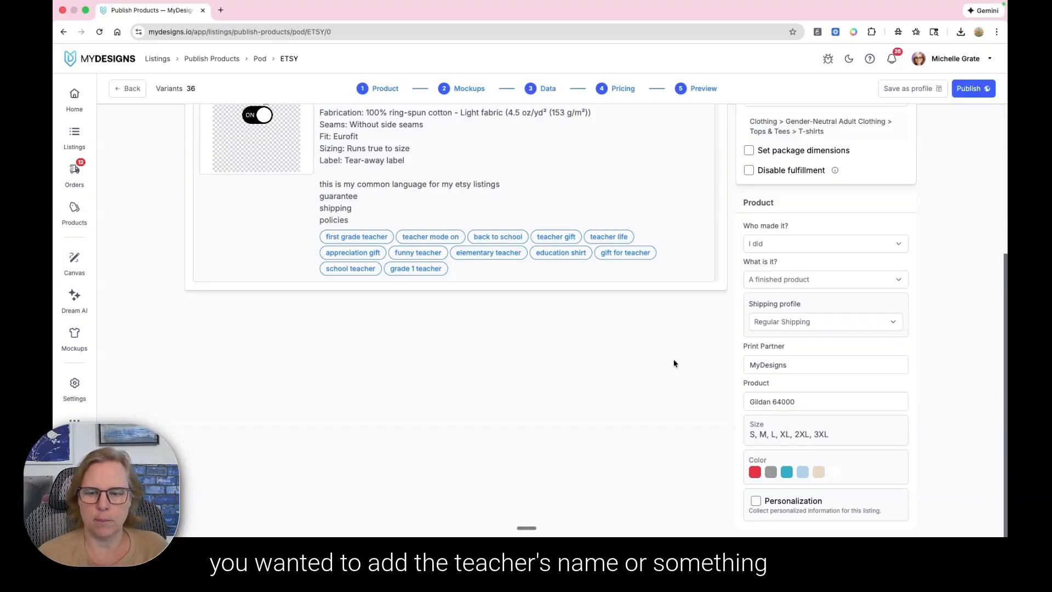
Try enabling personalization with From Field turned off and the buyer instructions "Enter Name Here", and turn personalization off again
click(756, 501)
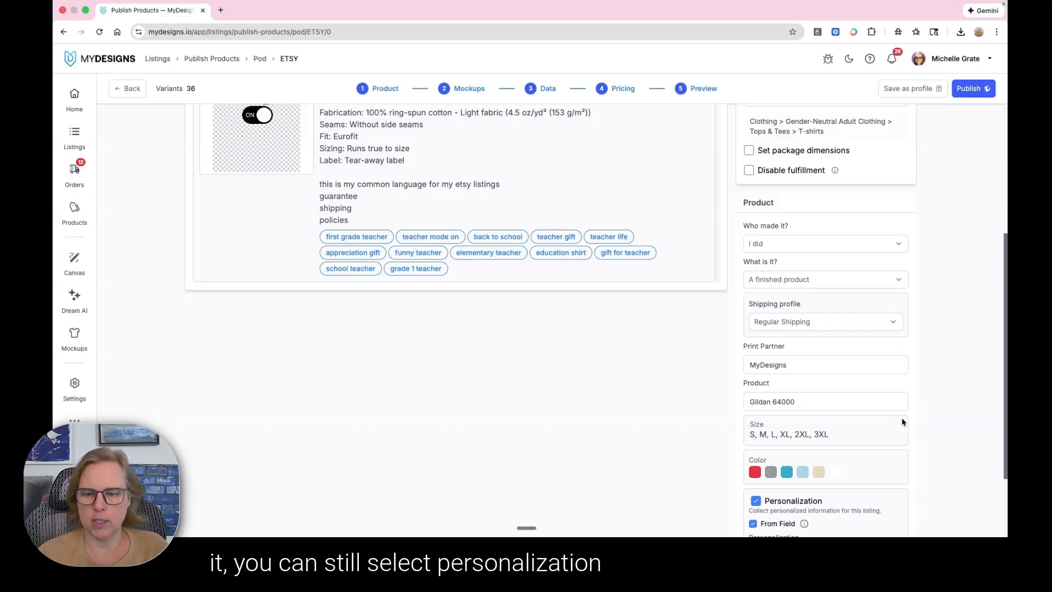
scroll(902, 422, down, 3)
mouse_move(805, 424)
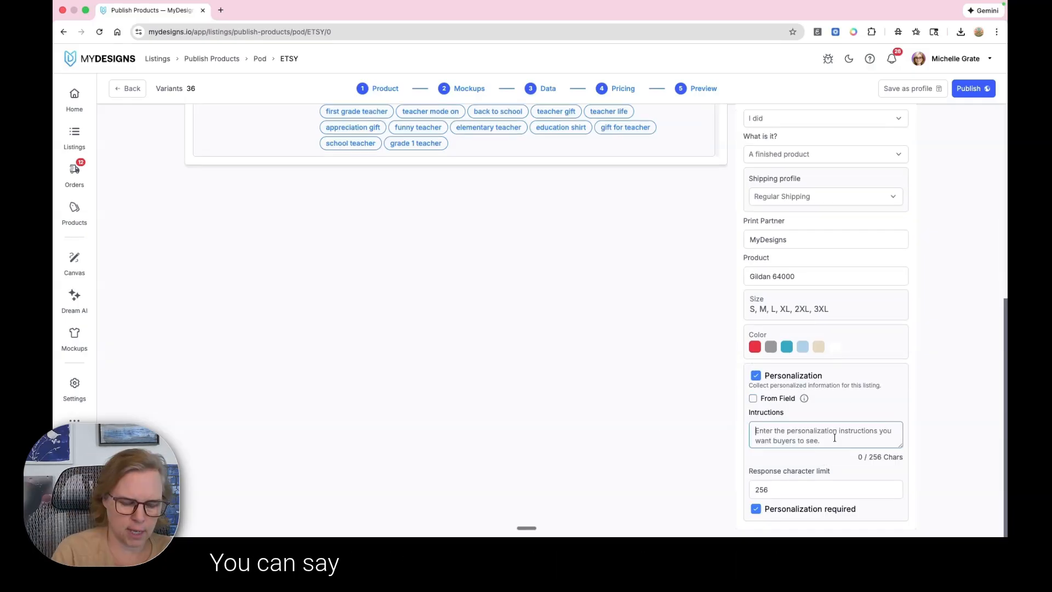
text(Enter Name )
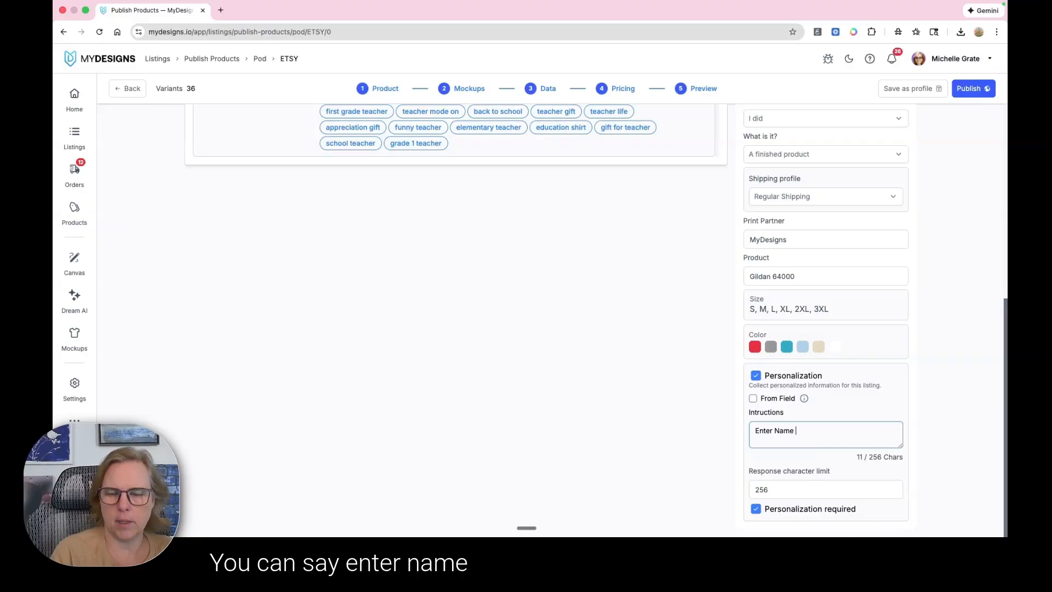
text(Here)
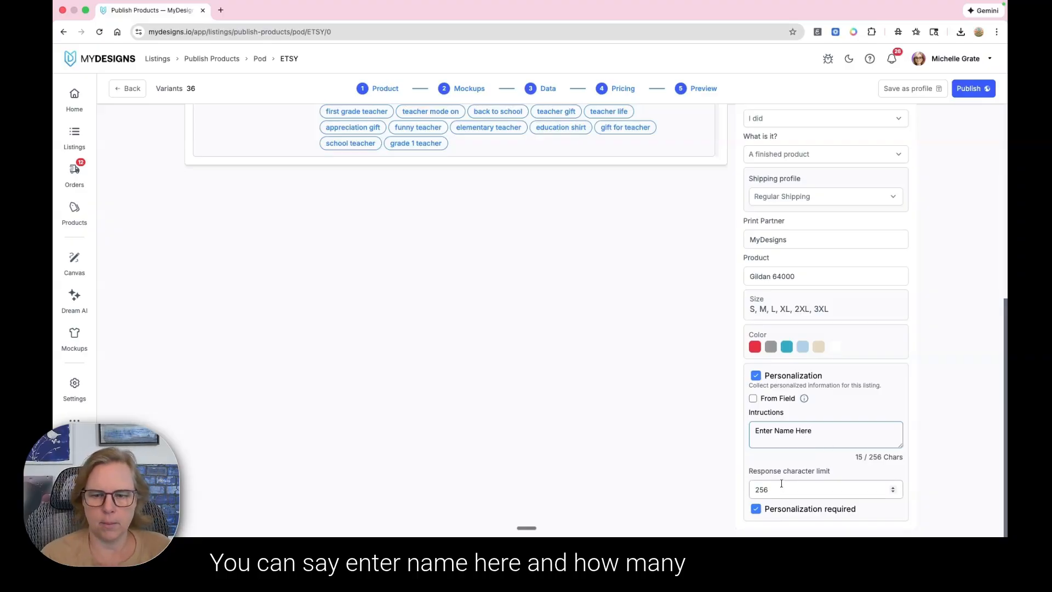
click(791, 465)
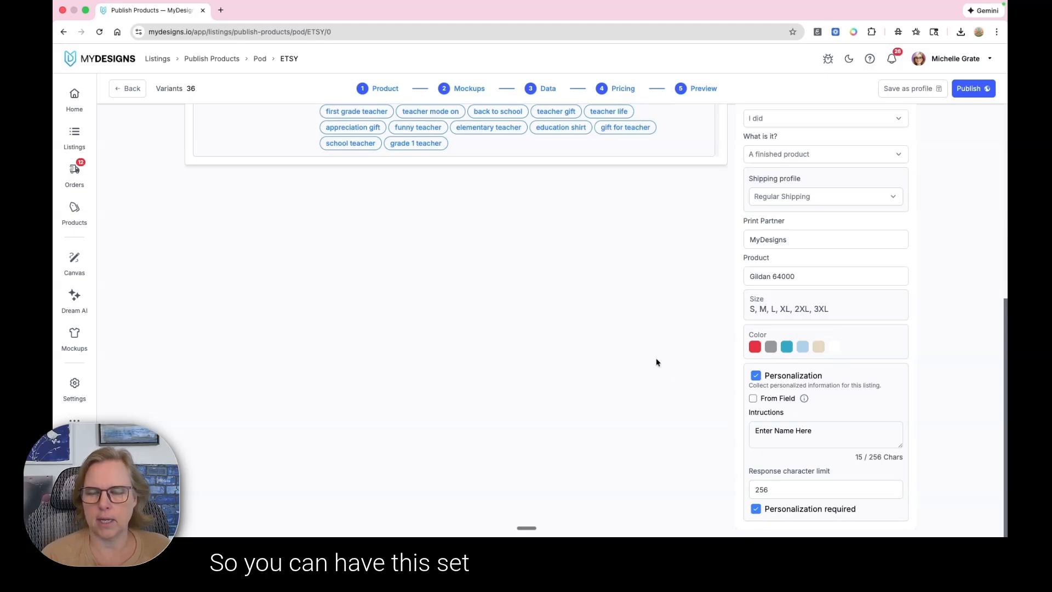
click(756, 377)
Update the existing publish profile "Etsy 64000 Female Favorite Colors" with the current settings
scroll(643, 387, up, 6)
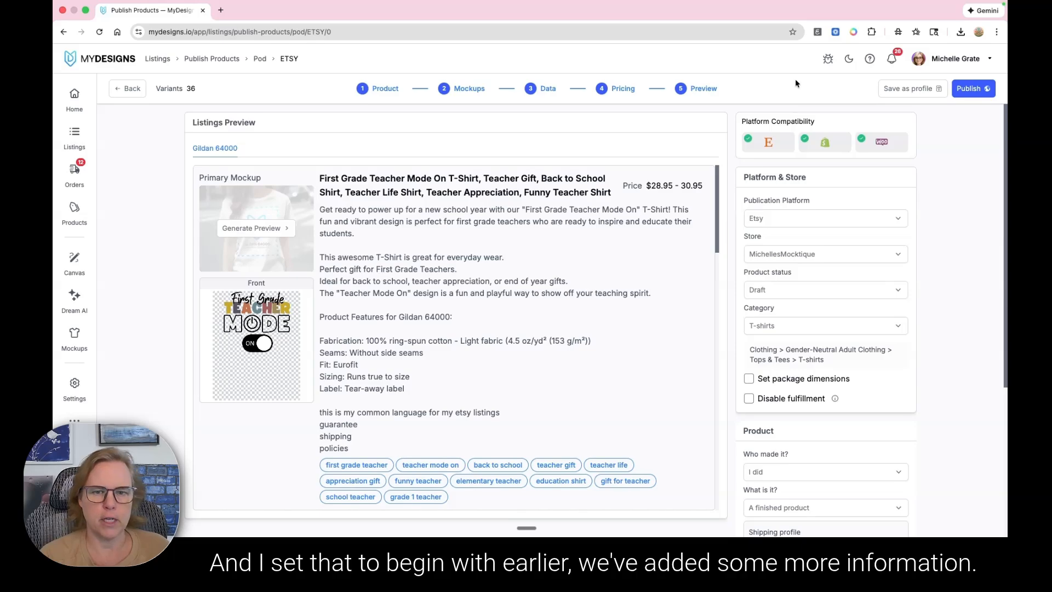
click(897, 91)
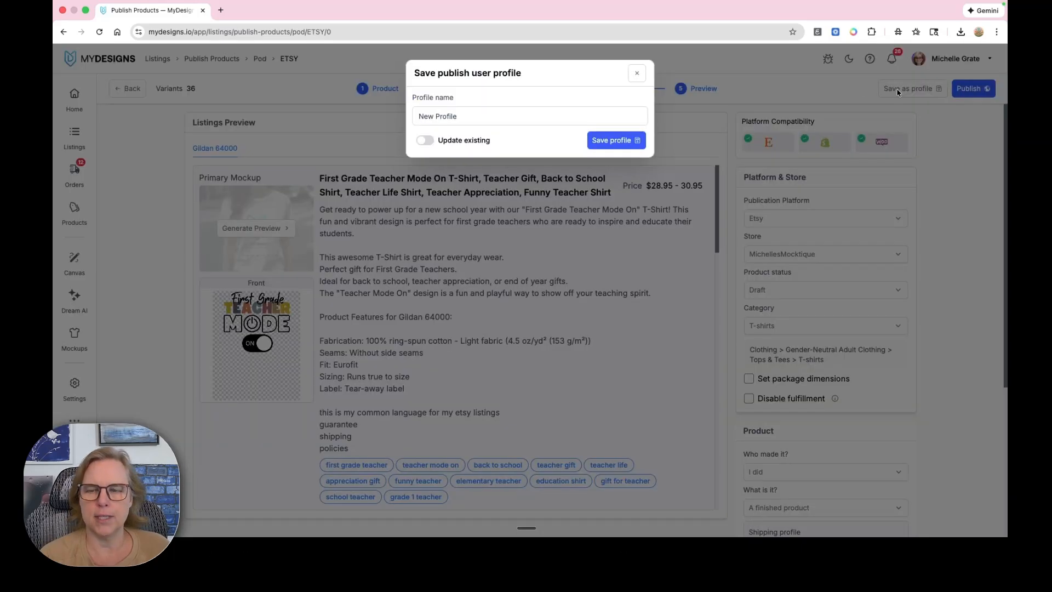
click(450, 140)
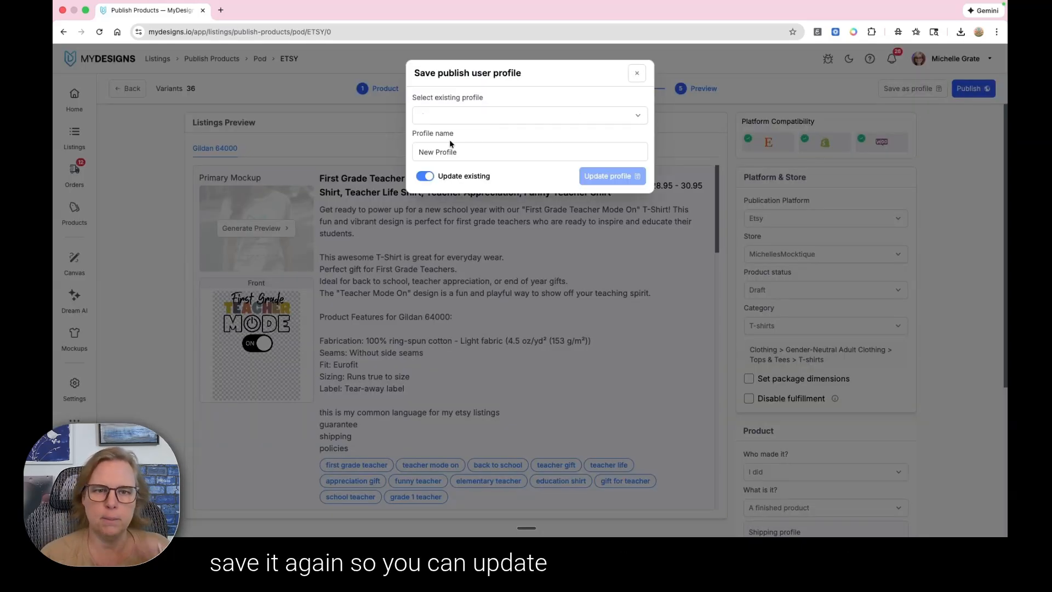
click(501, 116)
text(etsy)
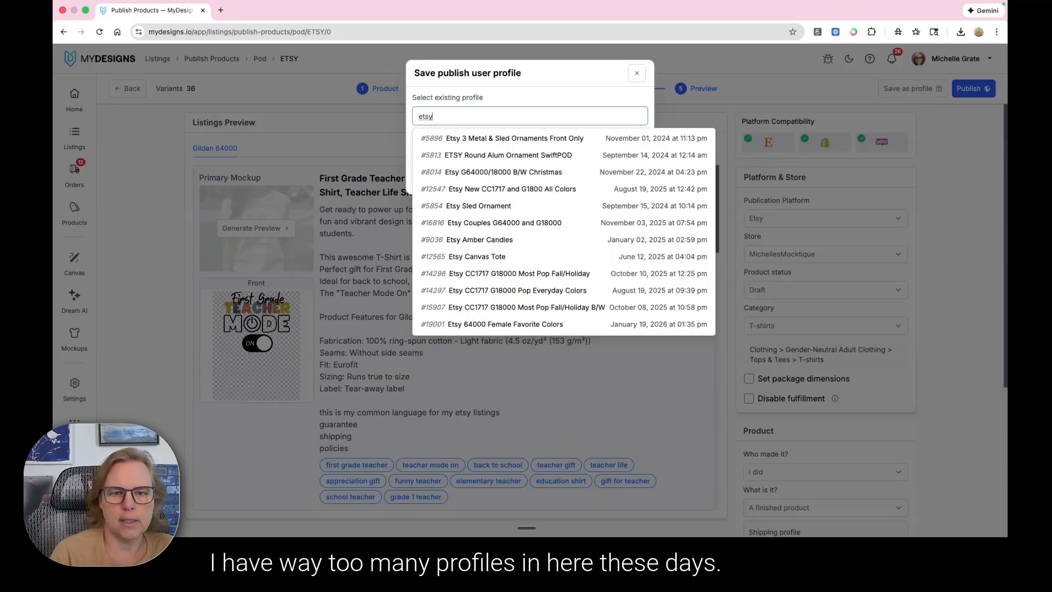
click(539, 327)
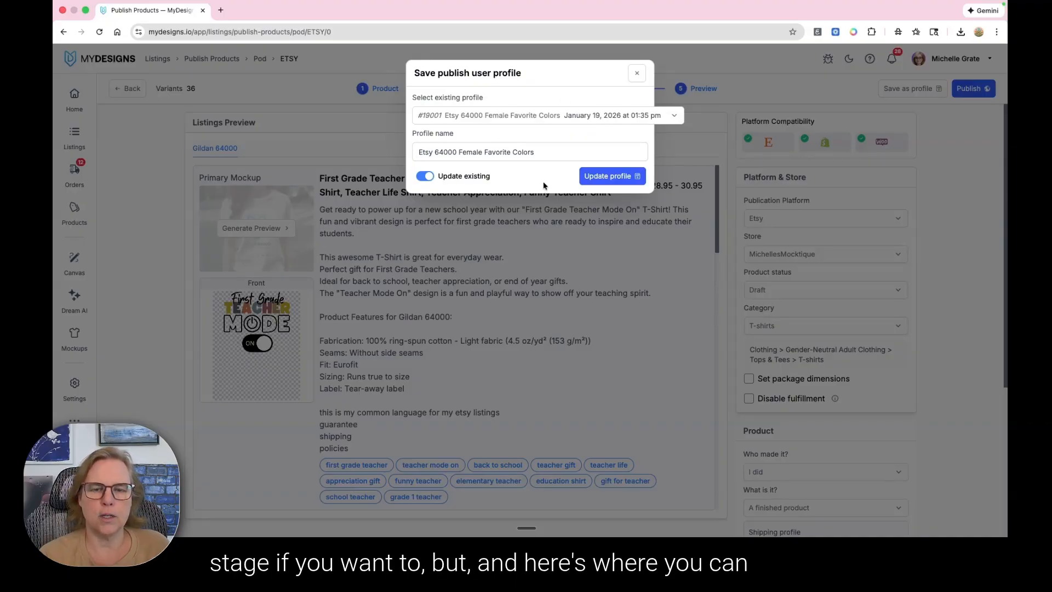
click(607, 176)
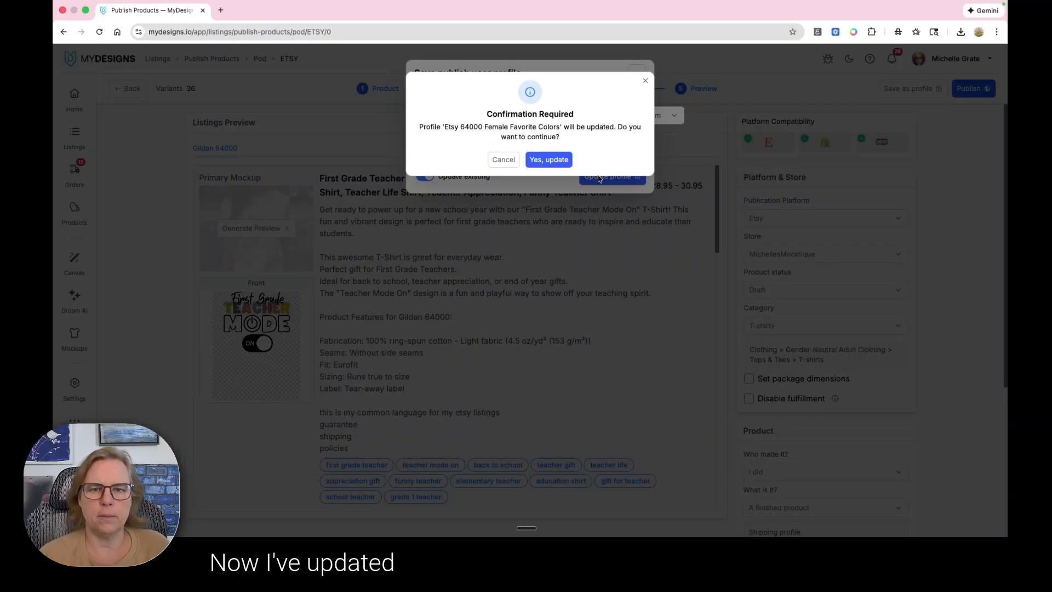
click(551, 160)
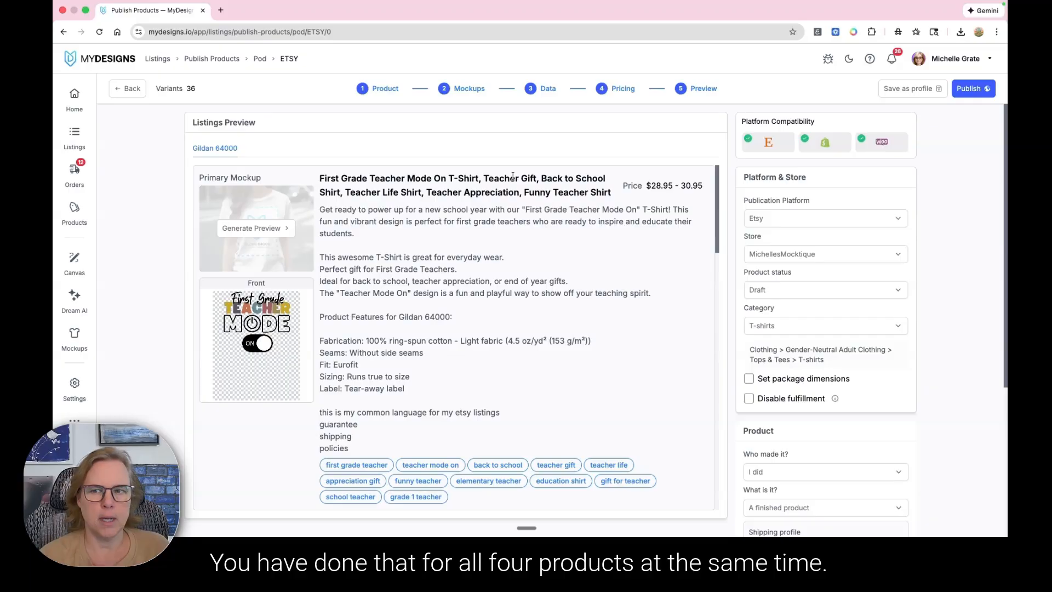
Publish the four listings to Etsy and check the progress of the Etsy POD job in the notifications
click(973, 89)
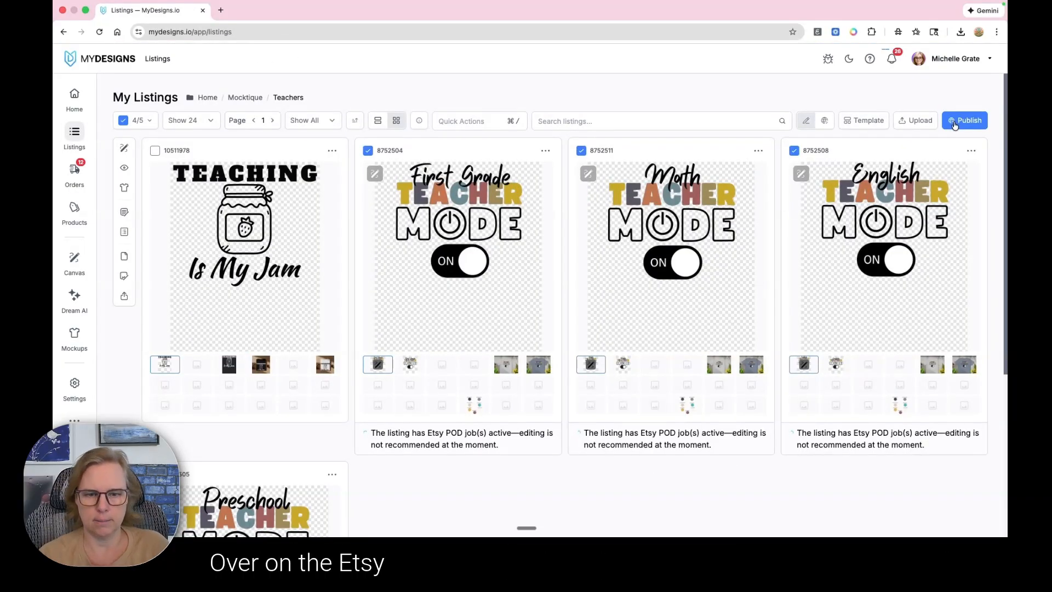
scroll(445, 444, down, 1)
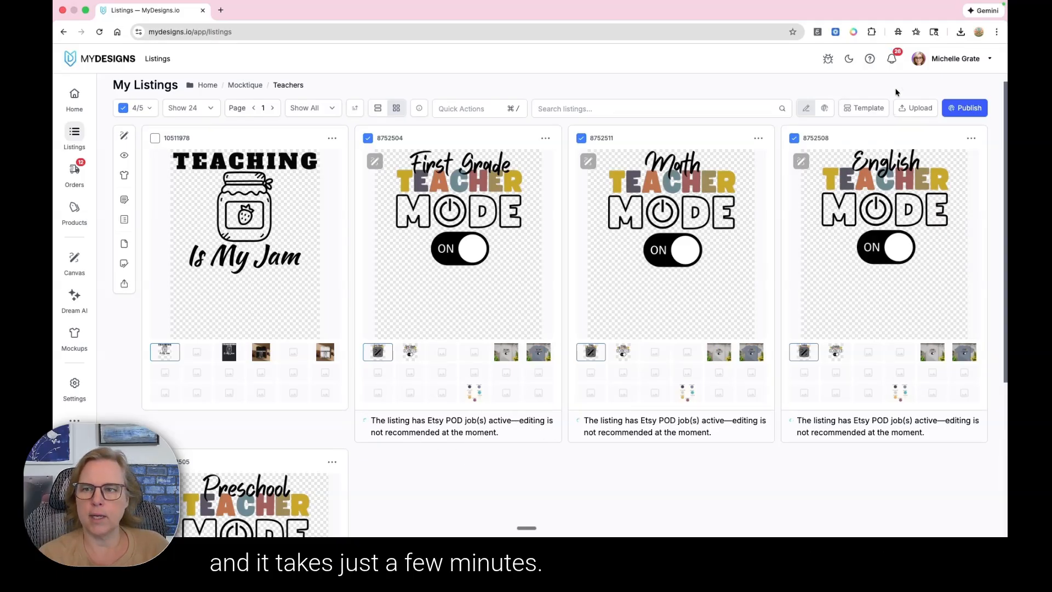
click(894, 59)
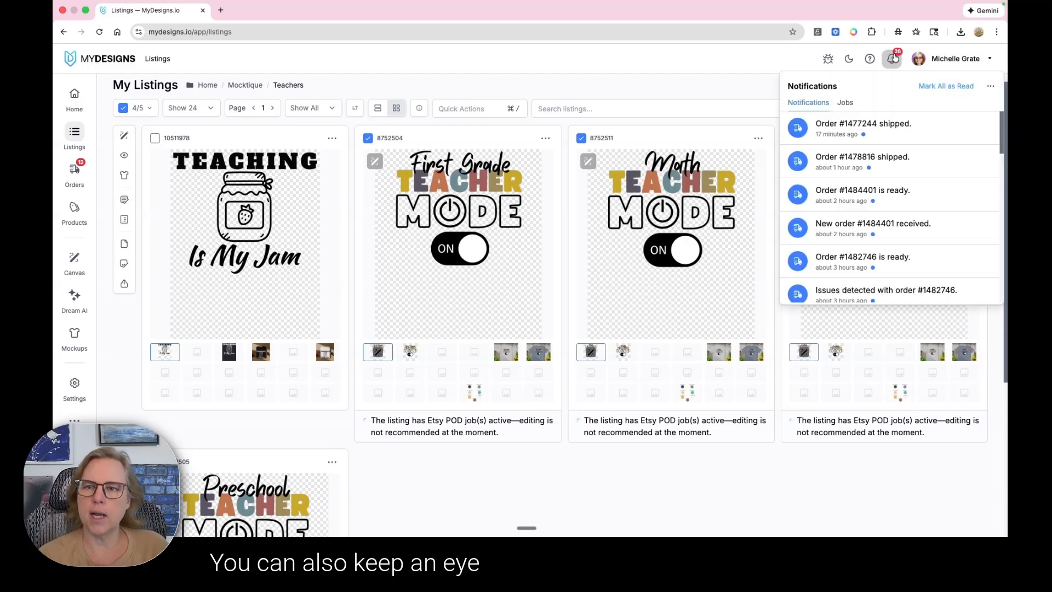
click(847, 102)
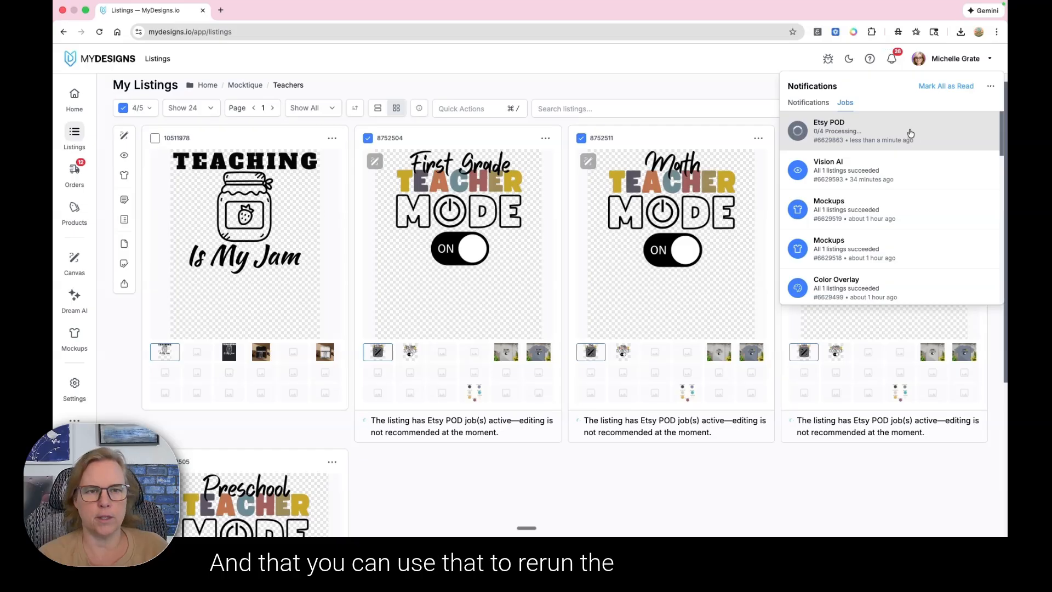
click(557, 474)
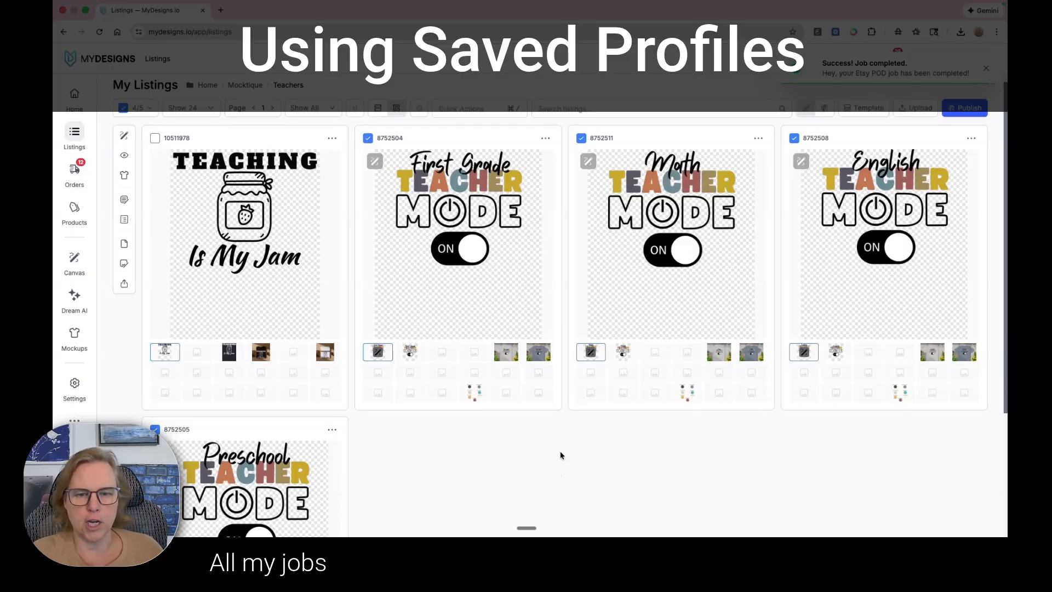
Find the saved publish profile "Etsy 64000 Female Favorite Colors" by searching "favori" and load it for the four selected designs
scroll(574, 411, down, 2)
scroll(431, 421, up, 2)
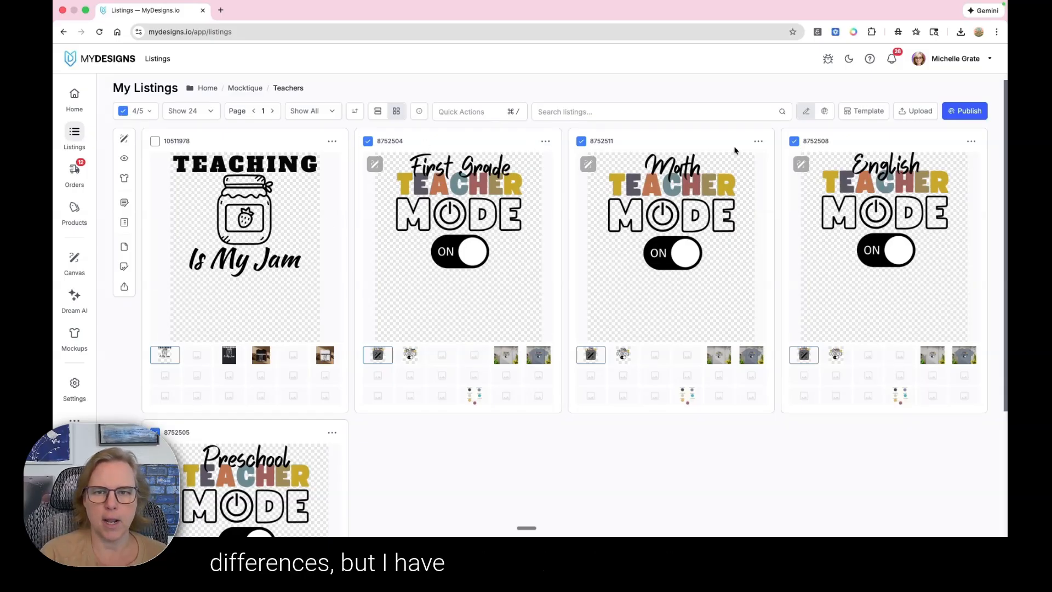
click(964, 111)
click(941, 210)
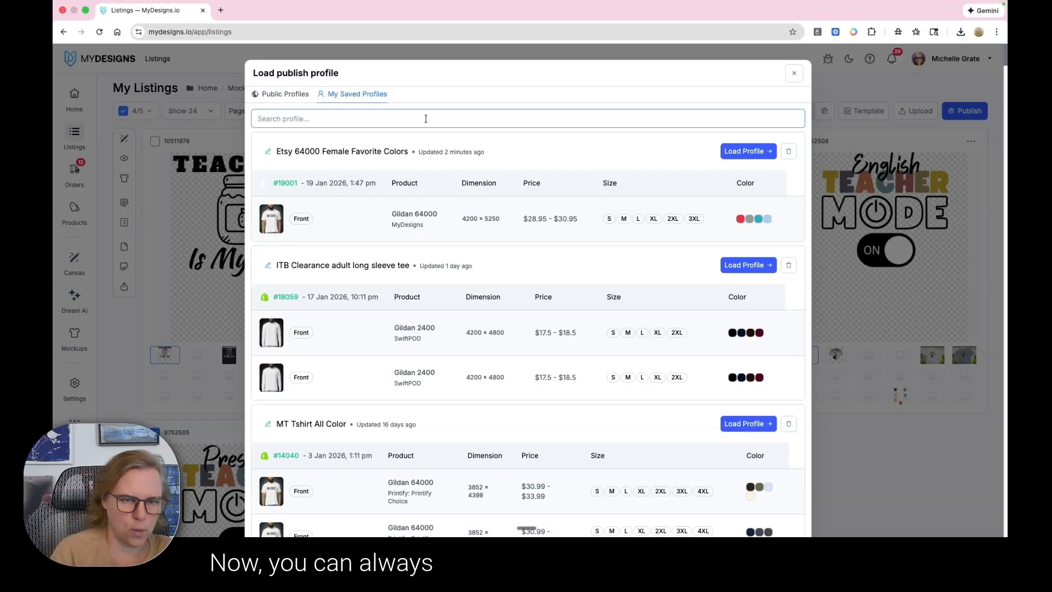
text(favori)
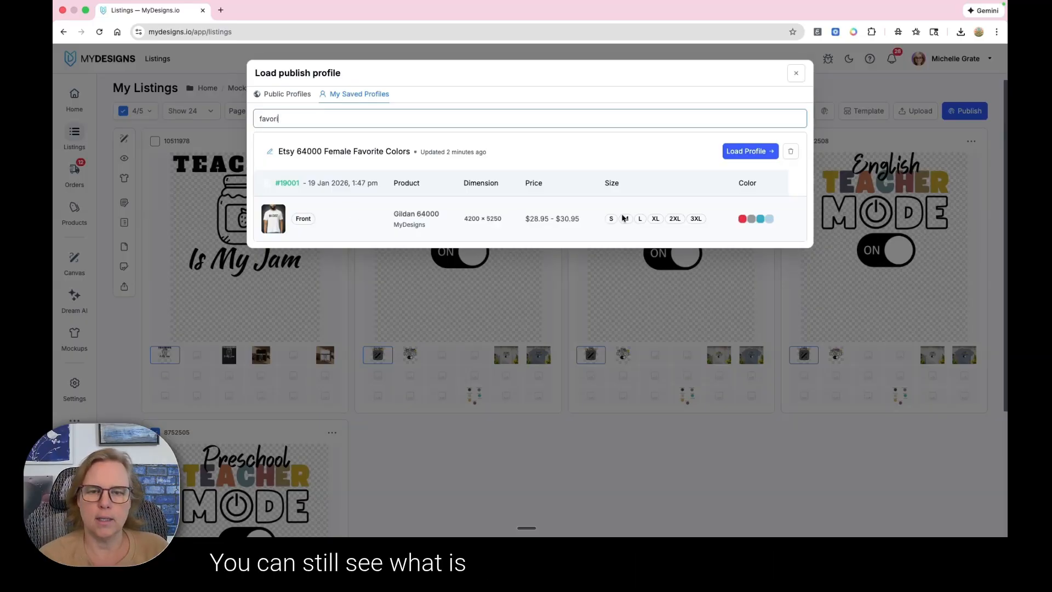
click(735, 151)
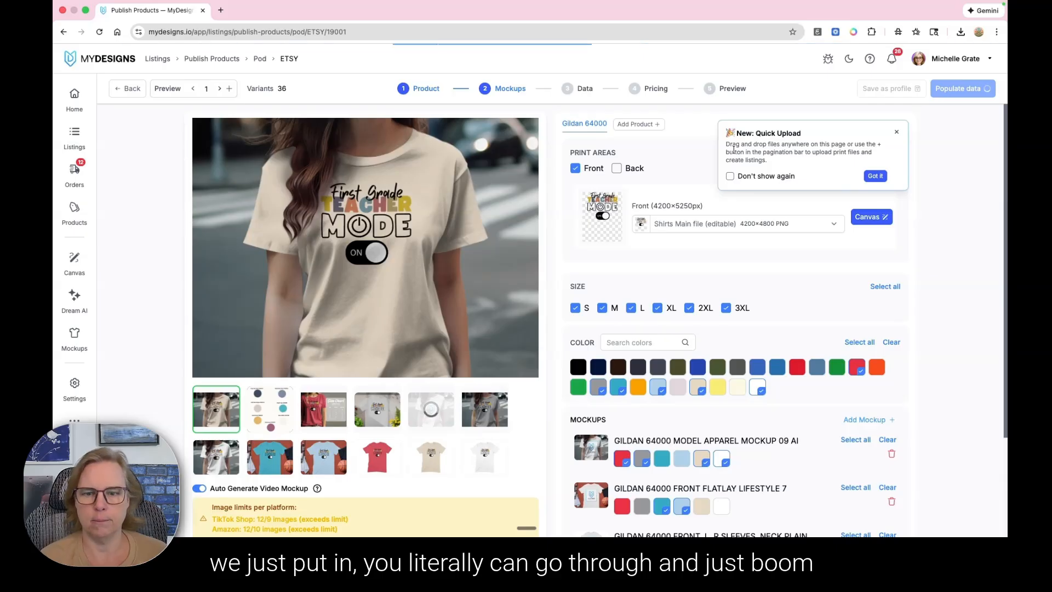
click(897, 134)
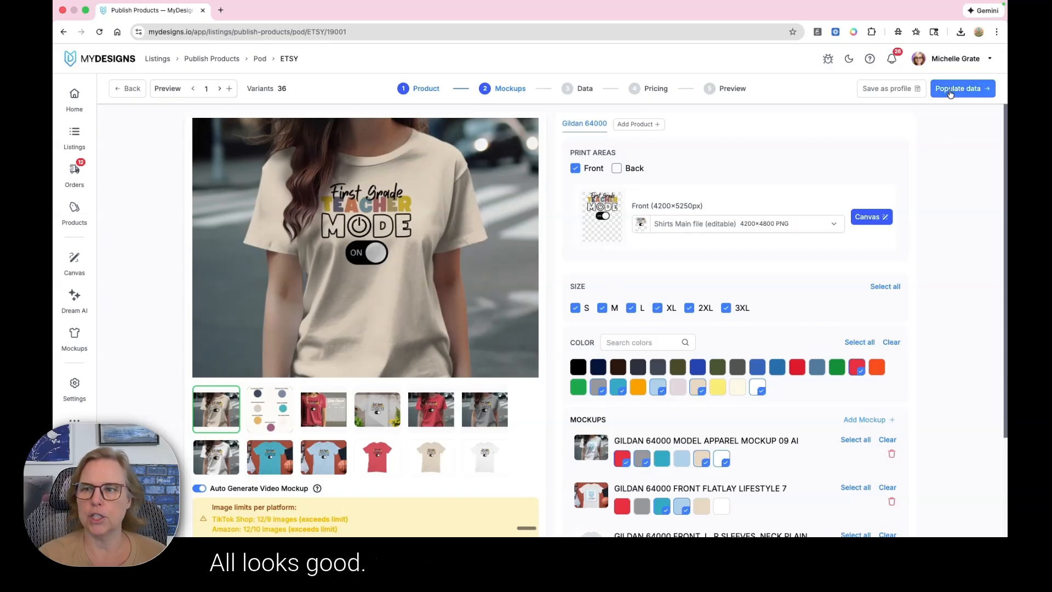
Review the listing data, prices and publish preview filled in from the loaded profile, and return to the pricing stage
click(956, 89)
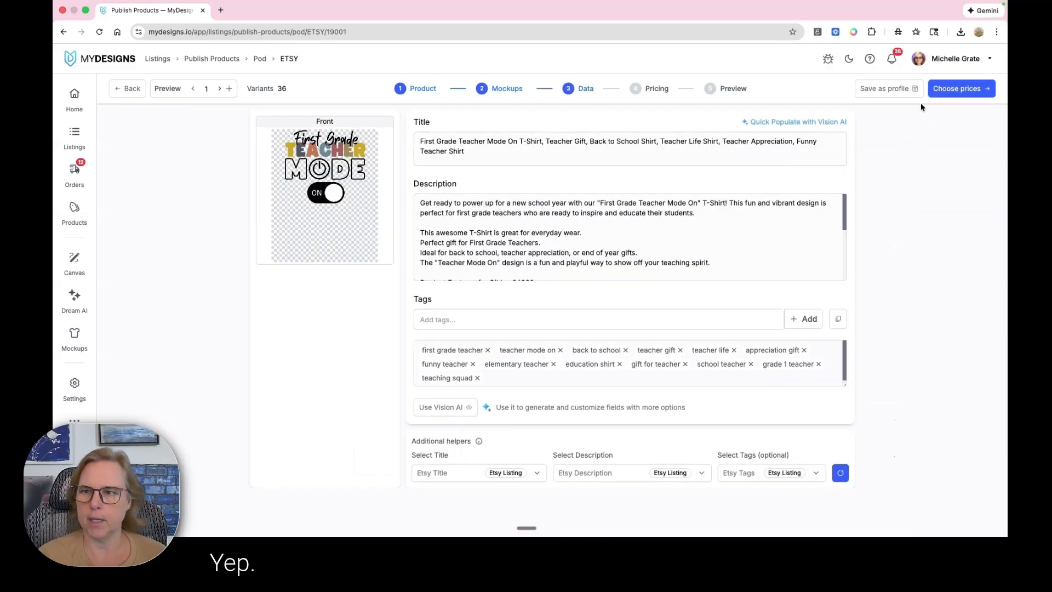
click(947, 94)
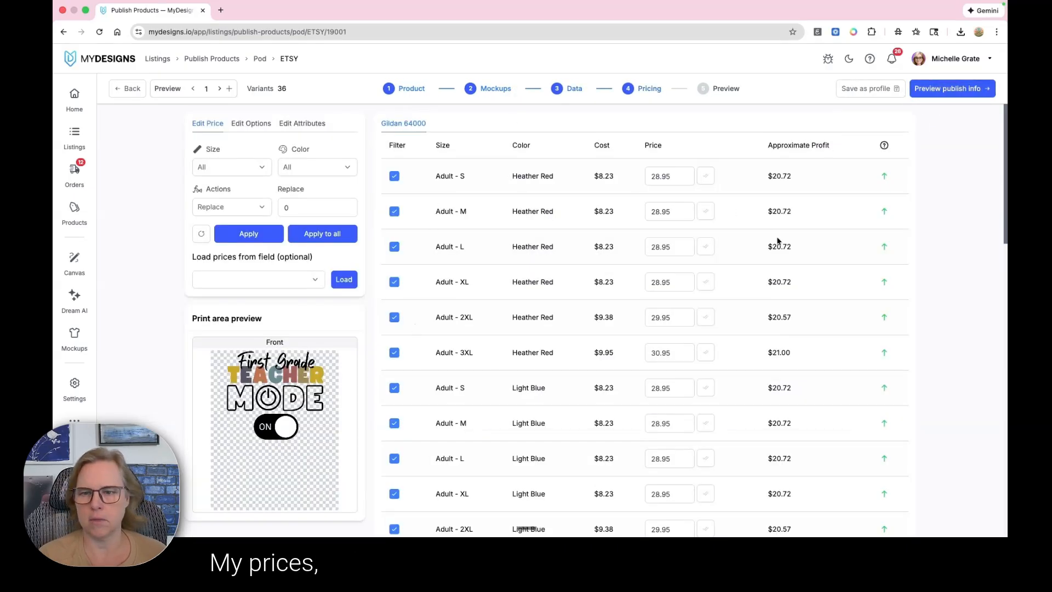
click(952, 89)
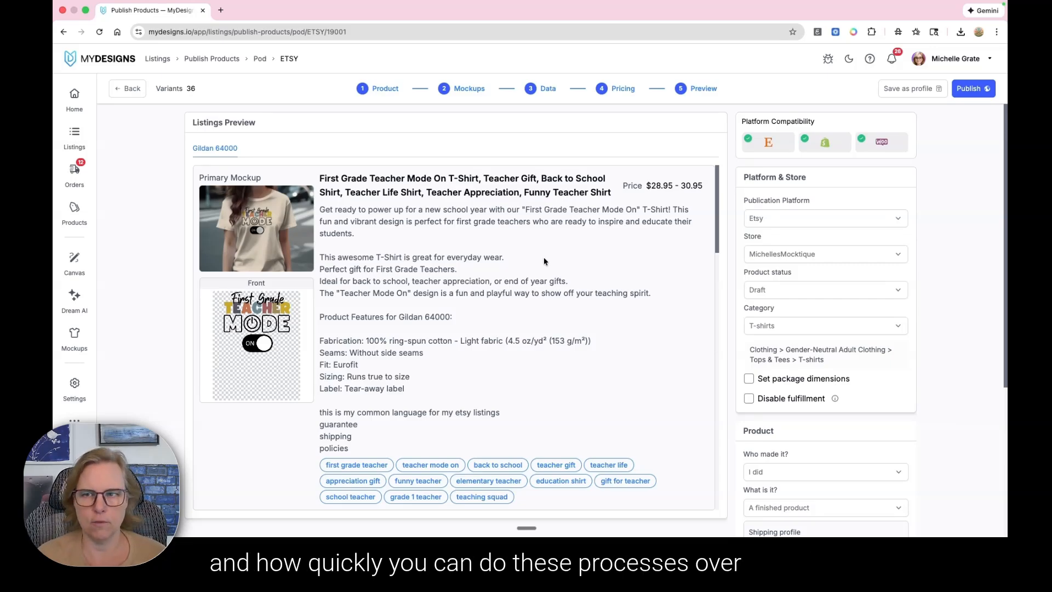
click(136, 92)
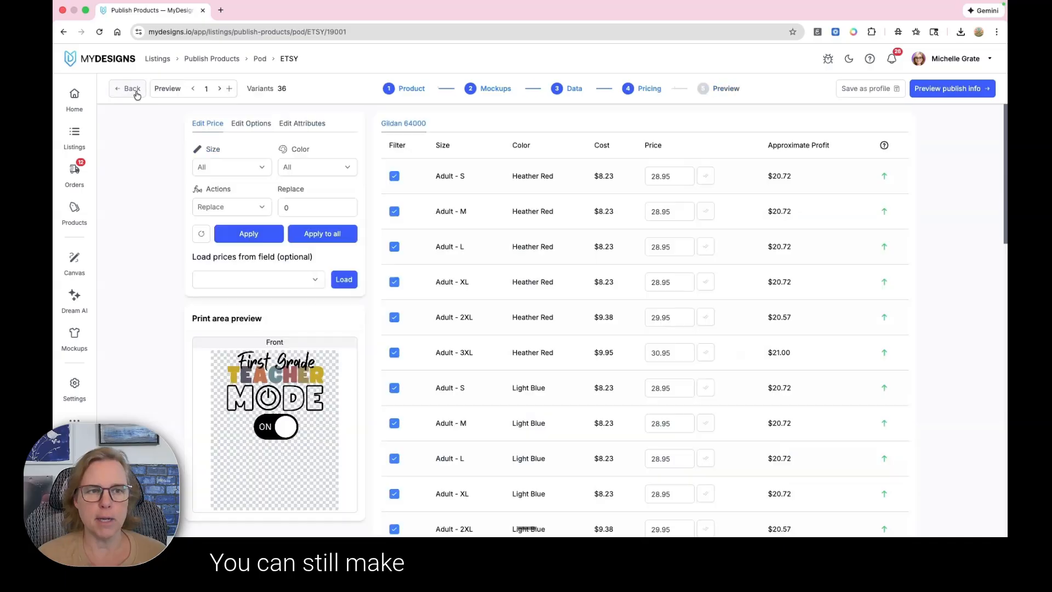
Return to the mockups stage and deselect the teal, grey and light blue shirt colors
click(135, 89)
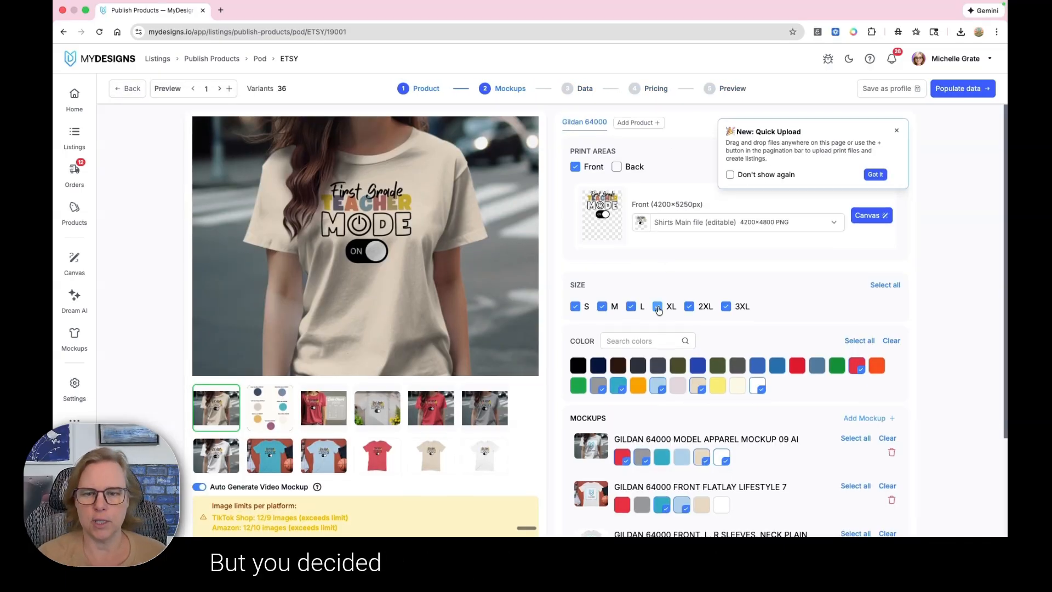
scroll(660, 308, down, 1)
click(618, 348)
click(598, 349)
click(648, 354)
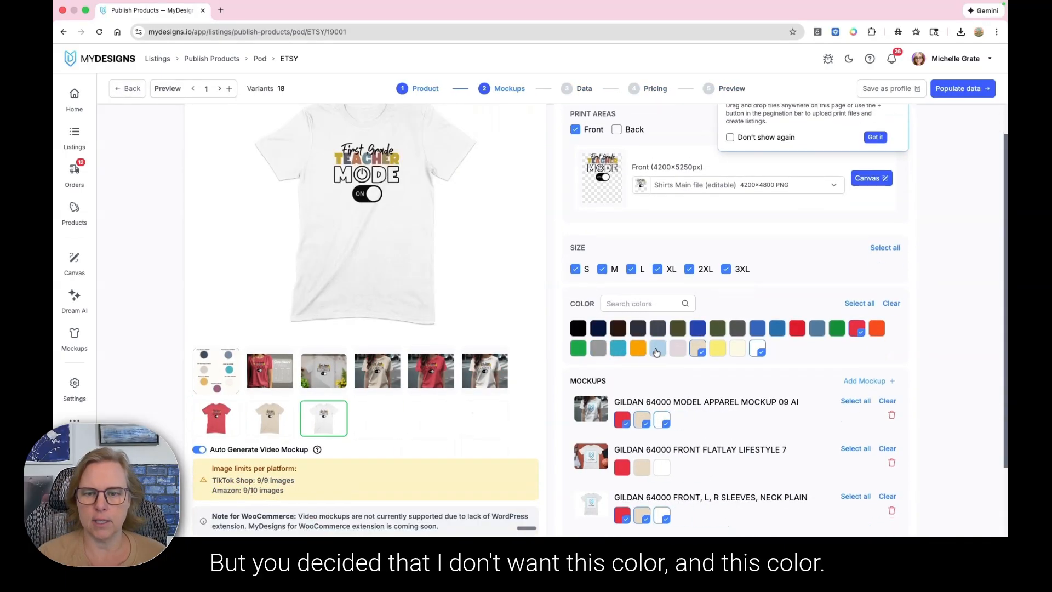
Add the two charcoal greys and the dark olive to the selected shirt colors
click(638, 328)
click(657, 328)
click(678, 328)
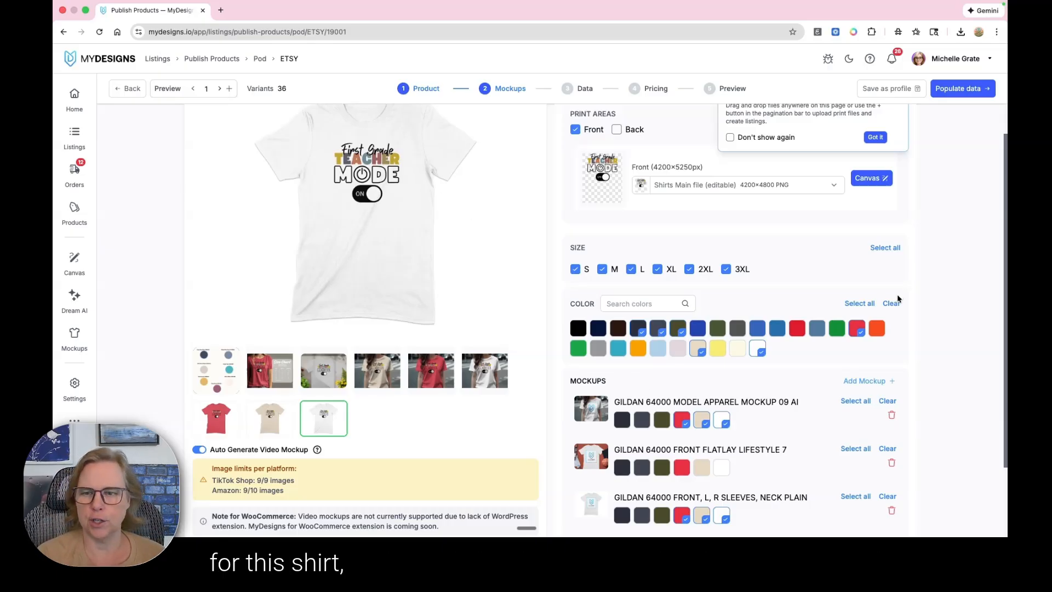
Select all available Gildan 64000 shirt colors and dismiss the Quick Upload notice
click(859, 303)
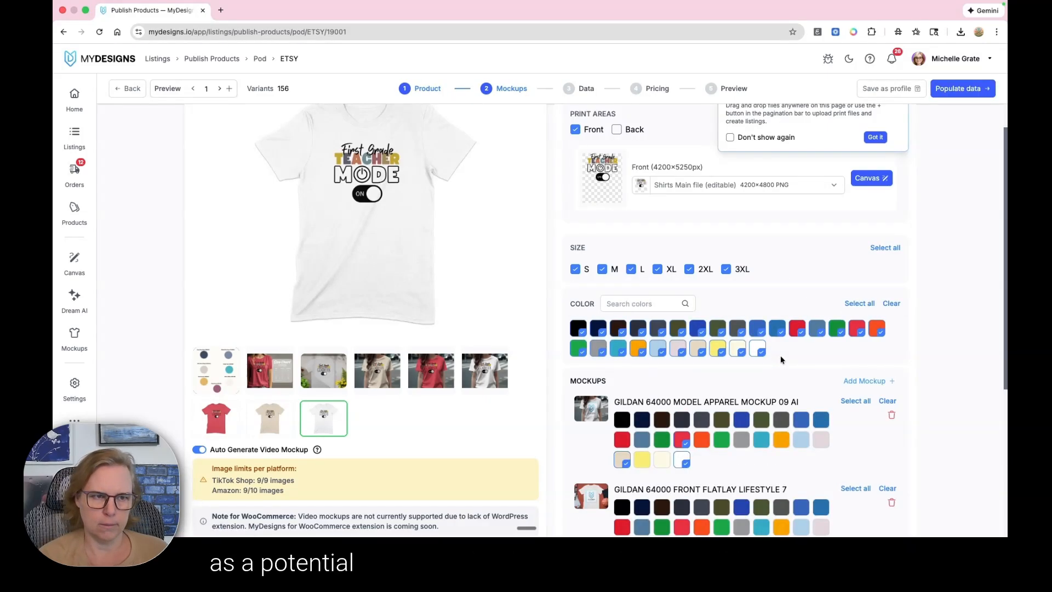
click(872, 142)
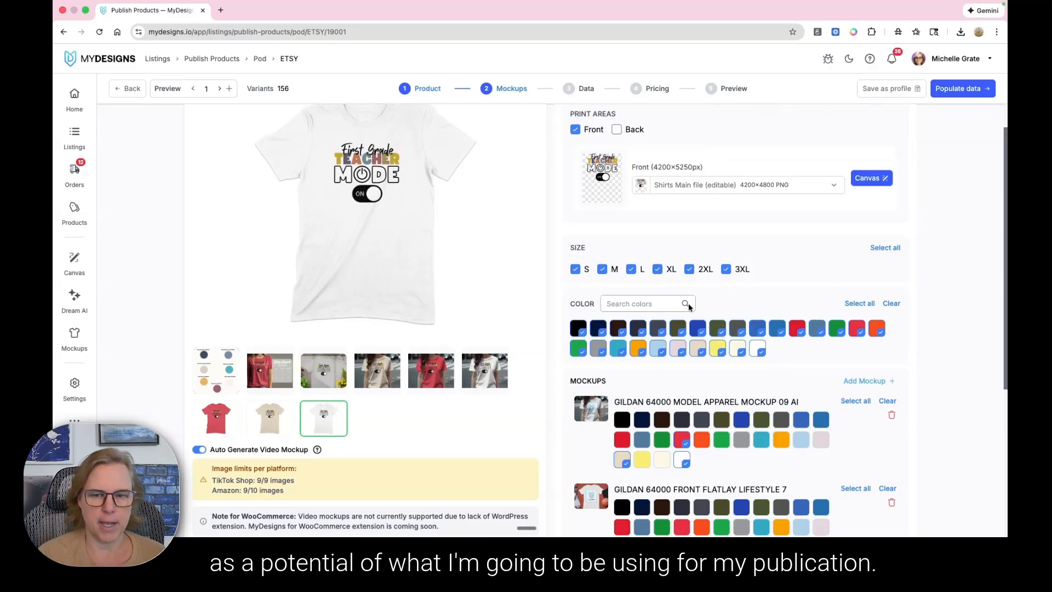
Add green, teal, pale pink and sand versions of the Gildan 64000 Front Flatlay Lifestyle 7 mockup
scroll(688, 304, down, 1)
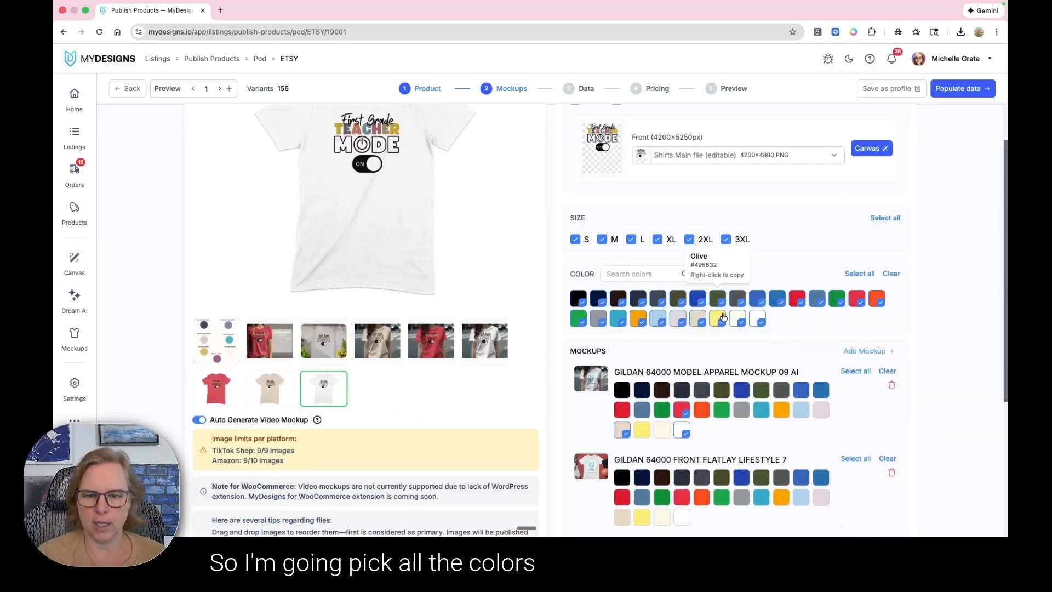
scroll(545, 378, down, 7)
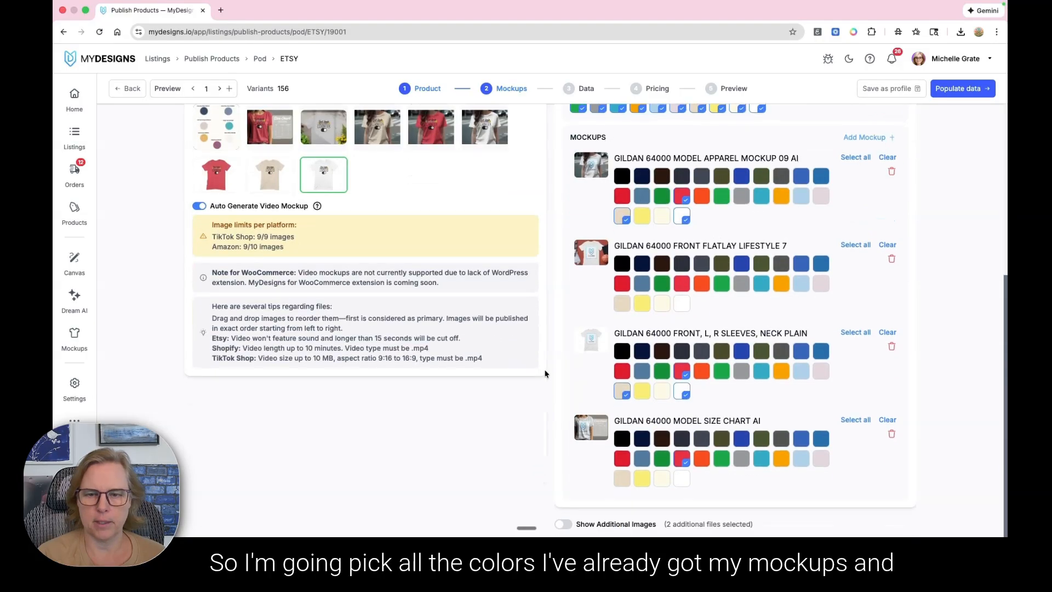
scroll(545, 374, up, 2)
click(662, 342)
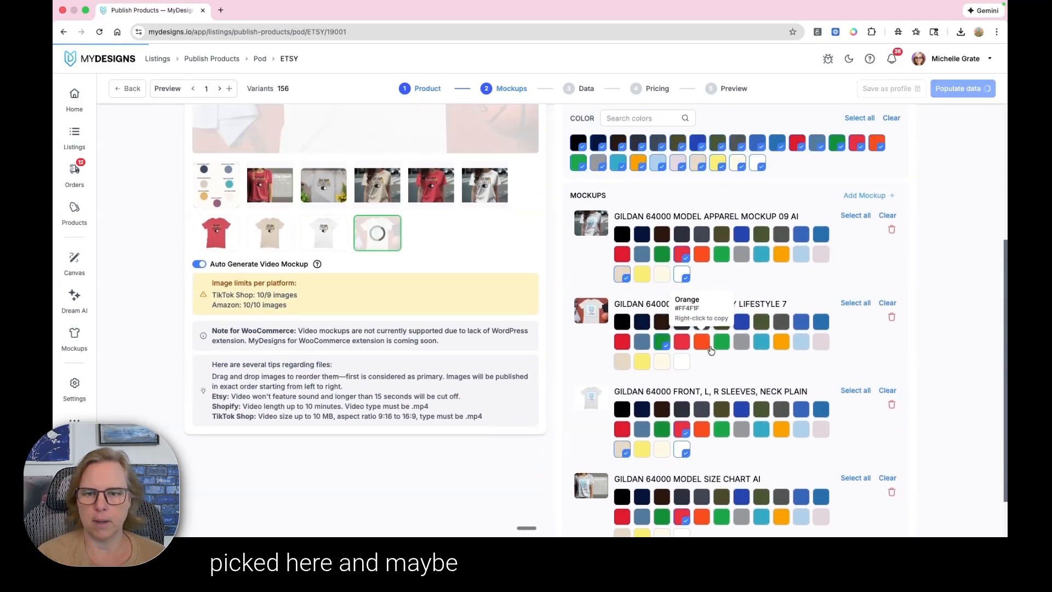
click(760, 343)
click(821, 342)
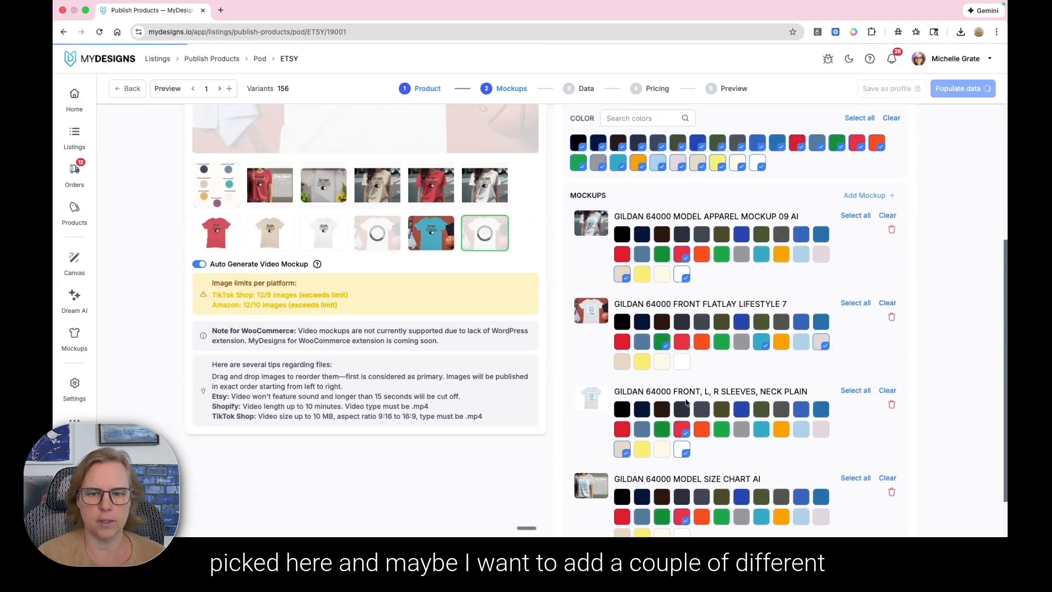
click(620, 367)
scroll(529, 338, up, 6)
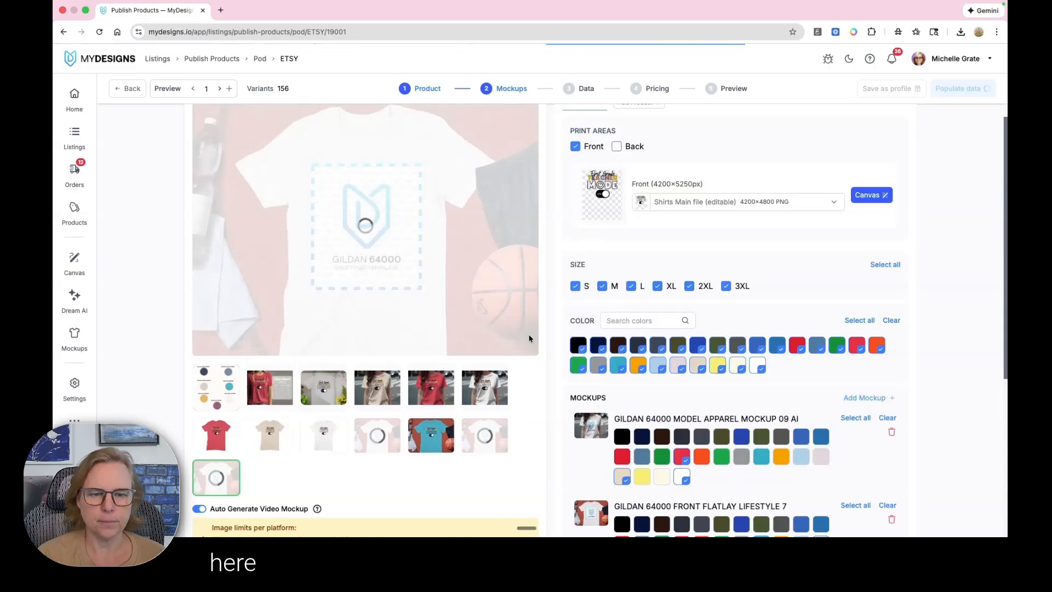
Enable the blue and both green shirt colors for the GILDAN 64000 MODEL APPAREL MOCKUP 09 AI mockup
click(821, 437)
click(761, 436)
click(722, 437)
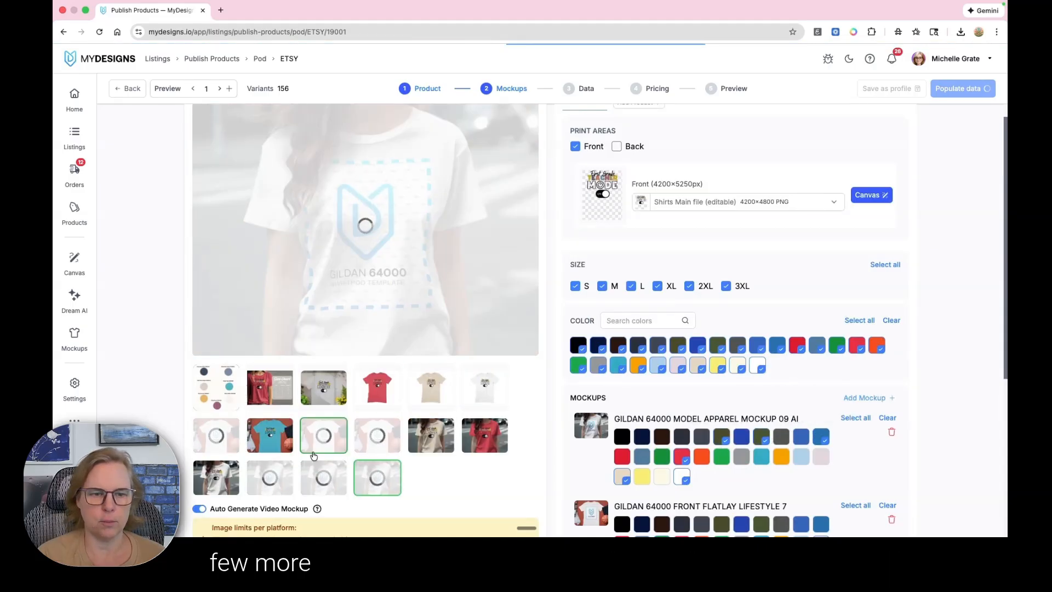
scroll(590, 270, up, 1)
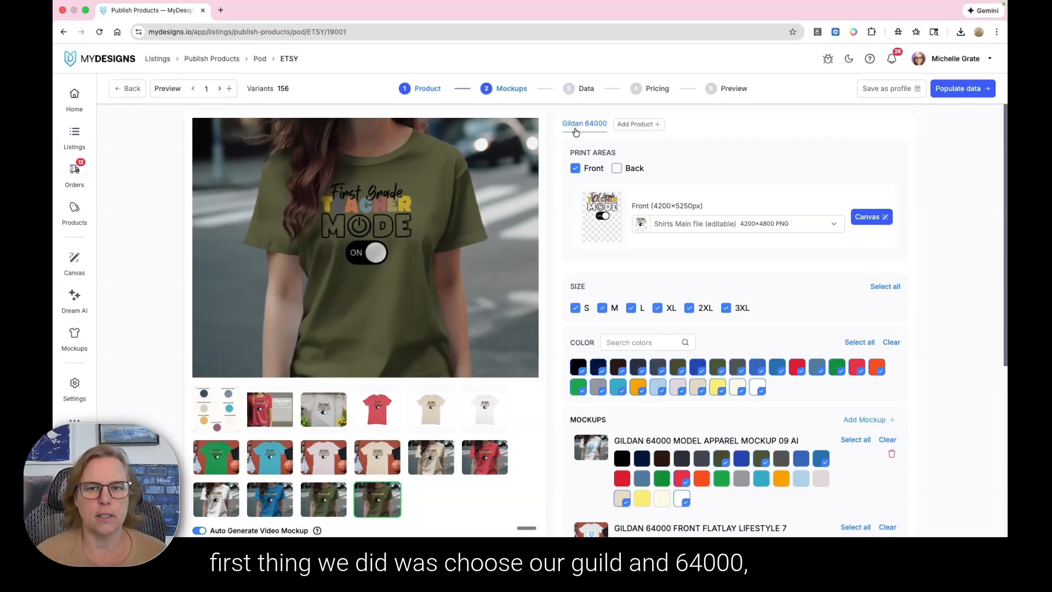
Add the Gildan 18000 sweatshirt from the MyDesigns print provider as a second product and select all its colors
click(644, 126)
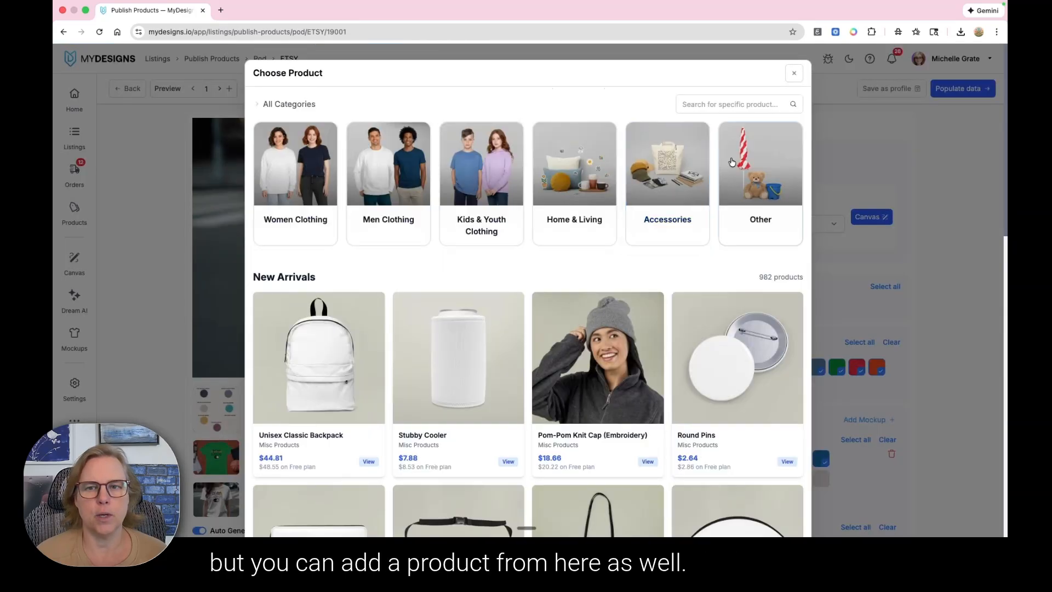
click(744, 104)
text(1800)
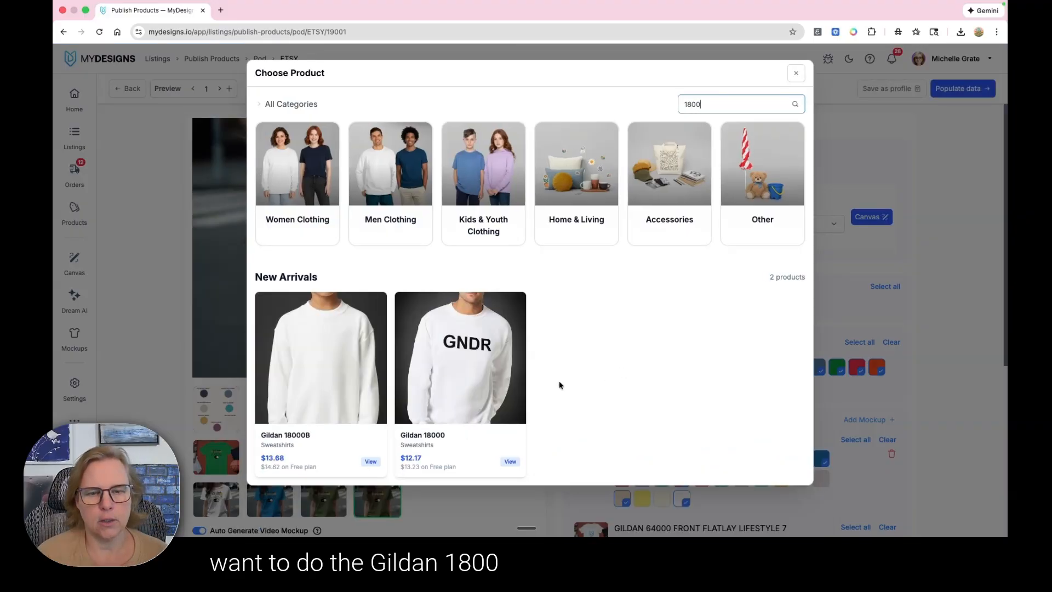
click(462, 361)
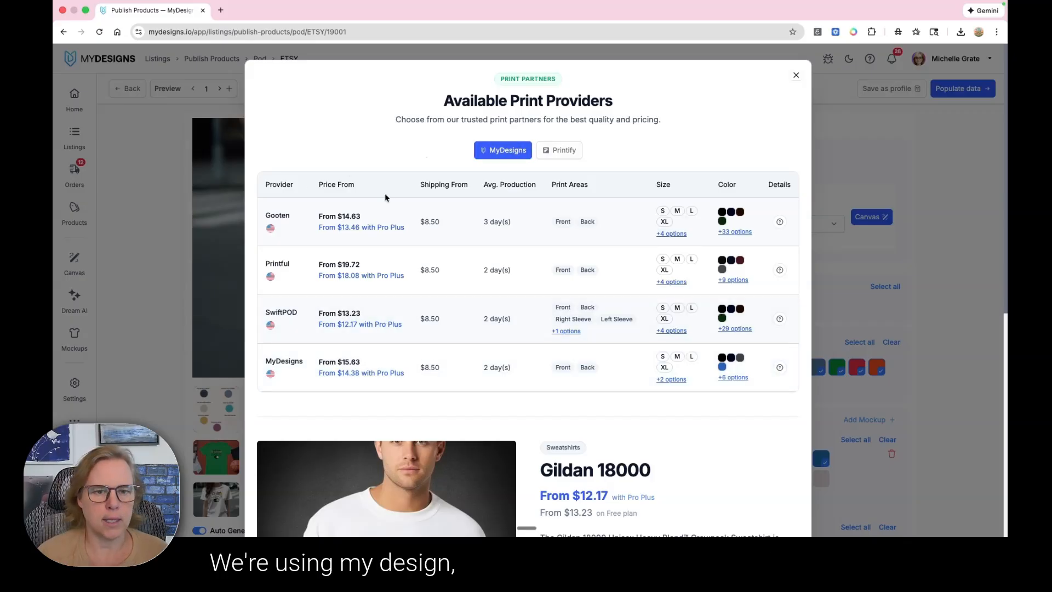
click(396, 367)
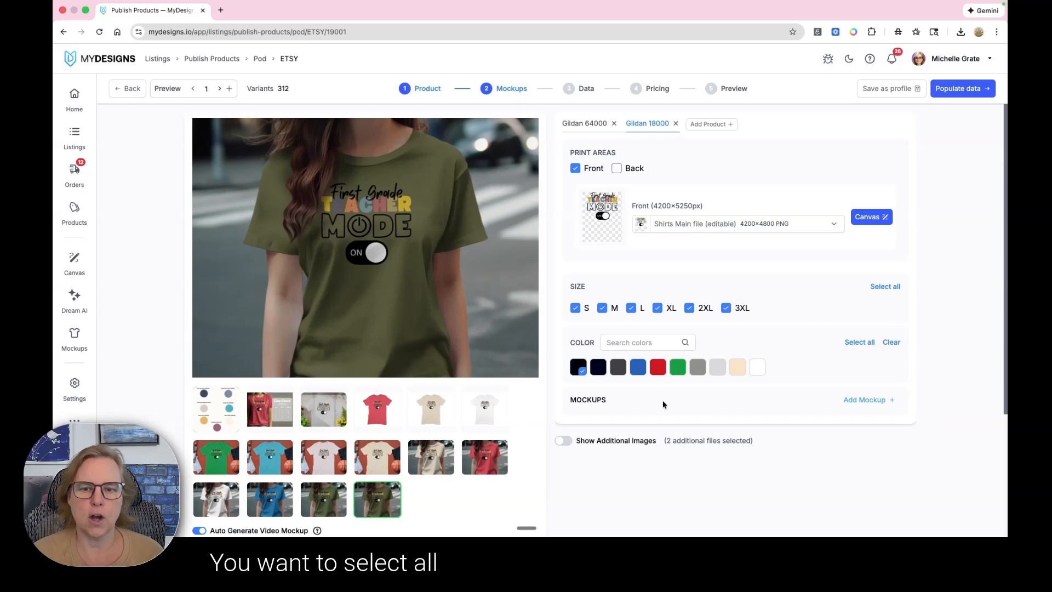
click(859, 342)
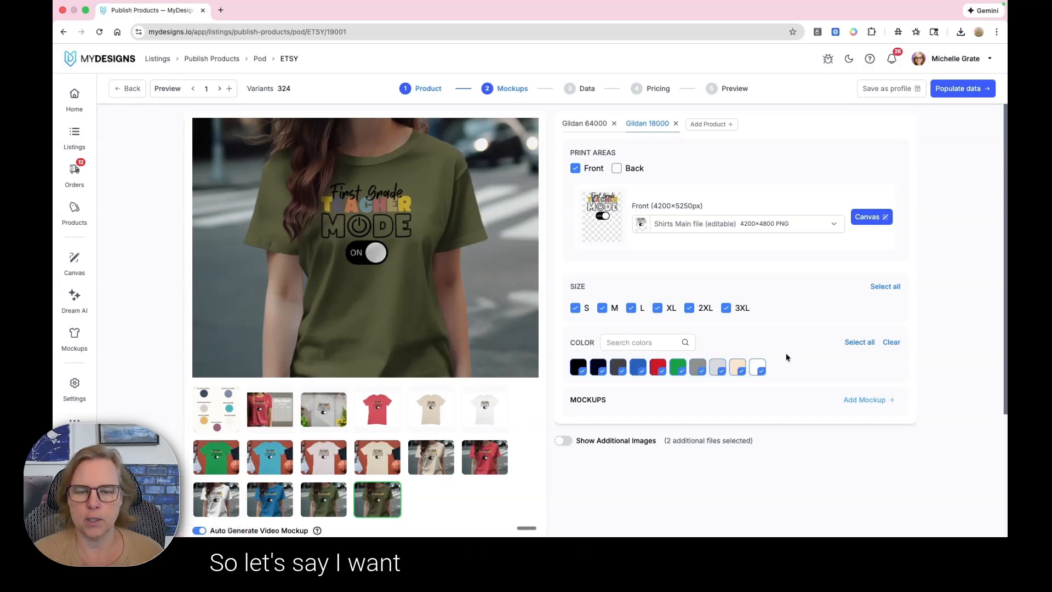
Add the GILDAN_18000_SIZE_CHART mockup to the Gildan 18000 product
scroll(786, 353, down, 3)
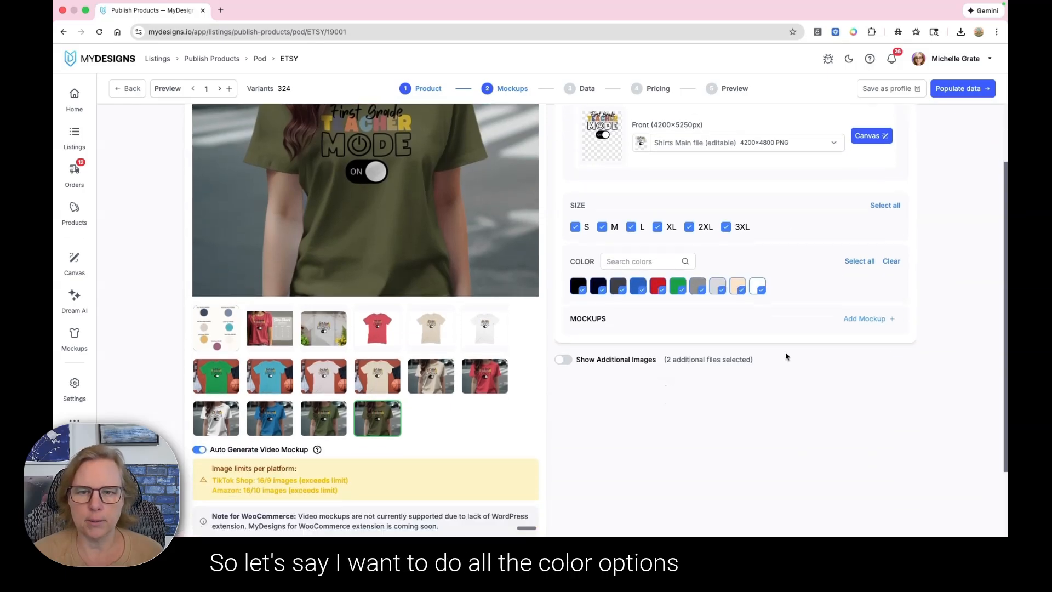
click(853, 320)
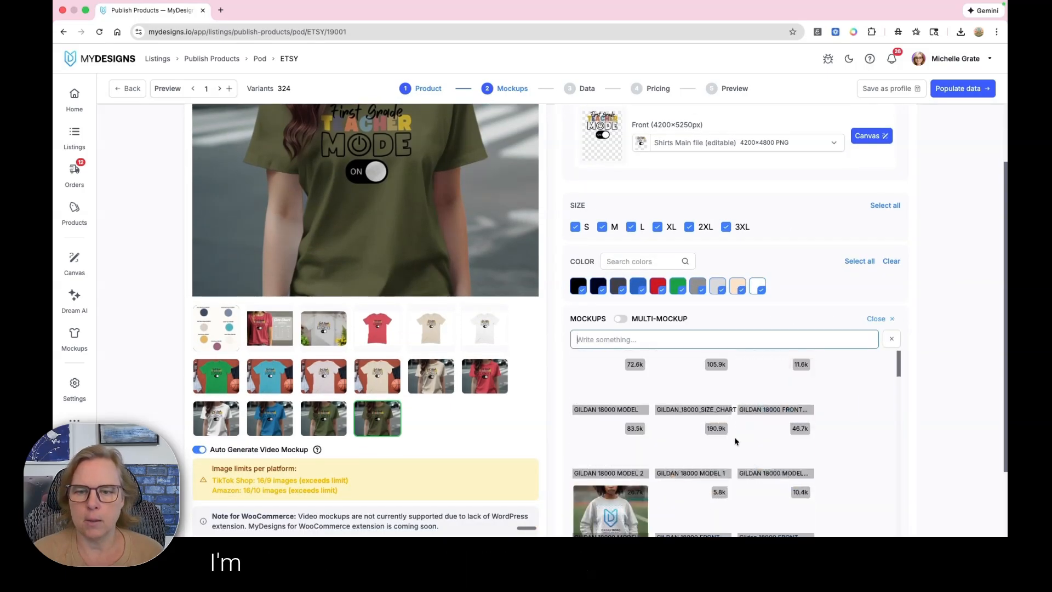
scroll(736, 441, down, 1)
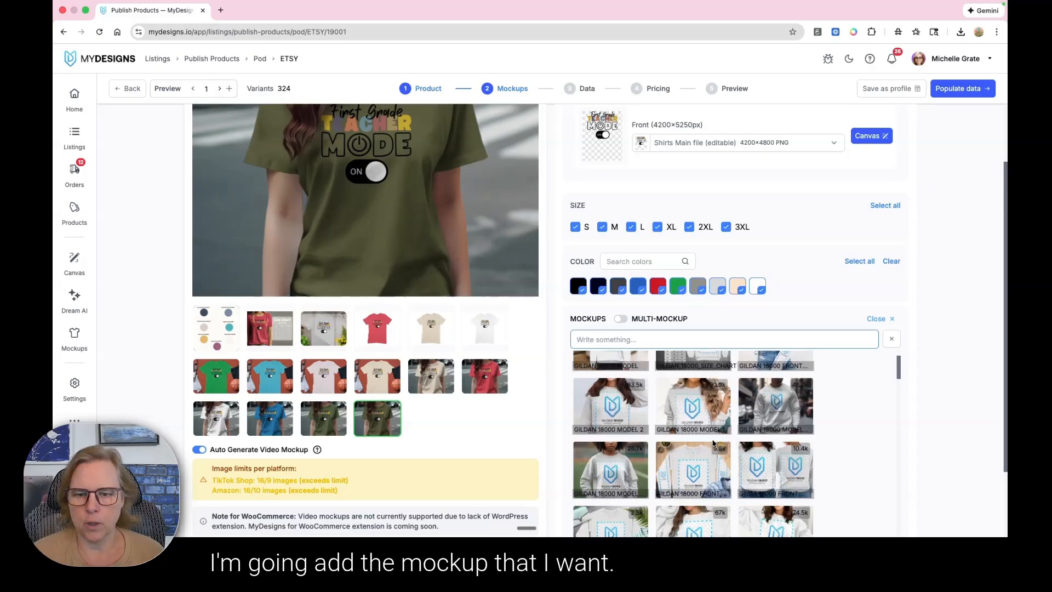
scroll(714, 443, up, 1)
click(695, 377)
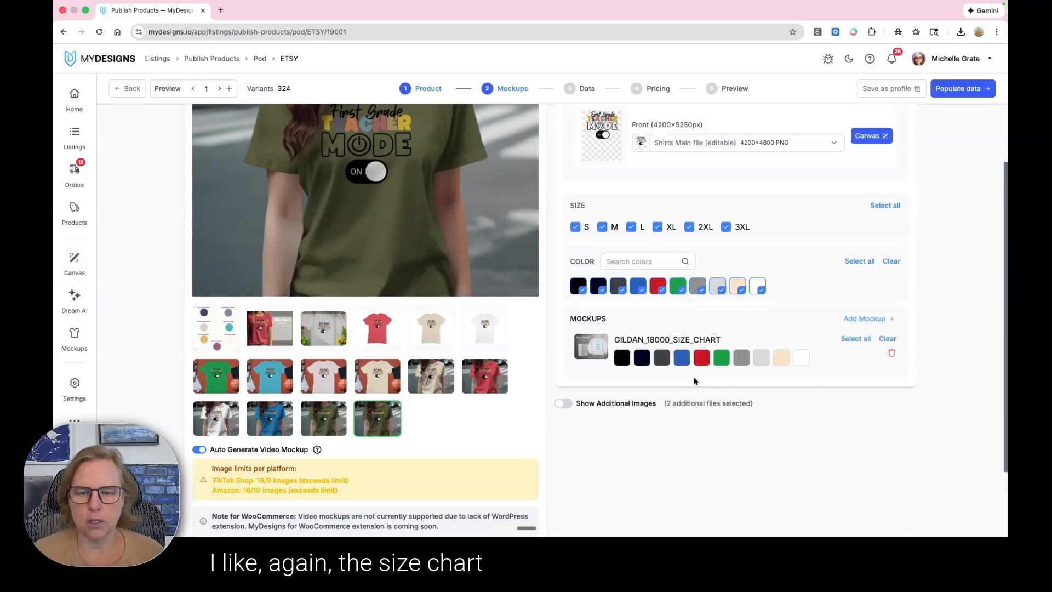
Add the GILDAN 18000 FRONT PLAIN and GILDAN 18000 FRONT FLATLAY LIFESTYLE 5 mockups to the sweatshirt product
click(860, 320)
scroll(693, 444, down, 1)
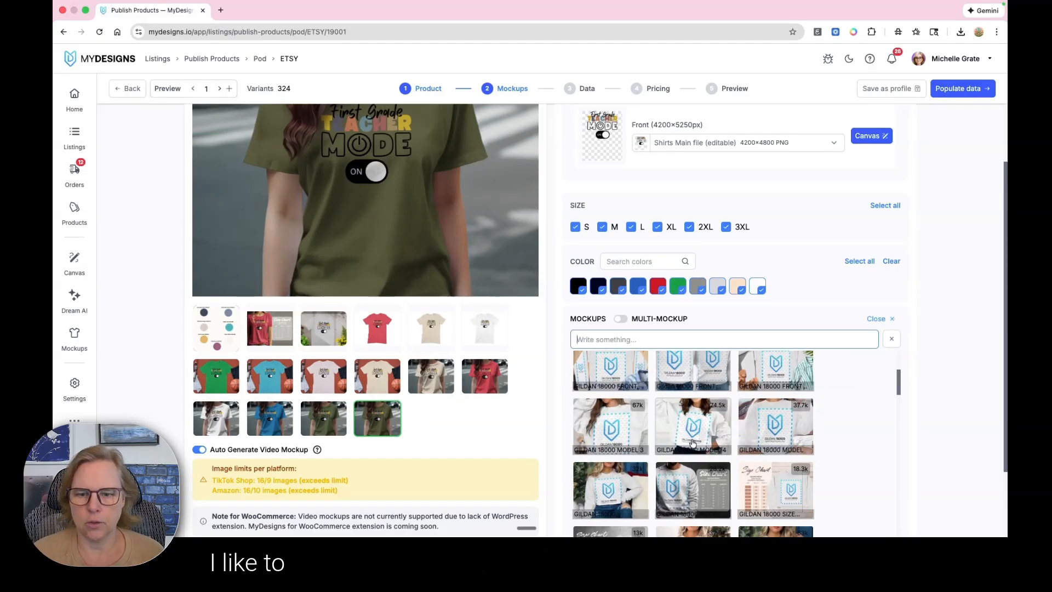
scroll(693, 443, down, 5)
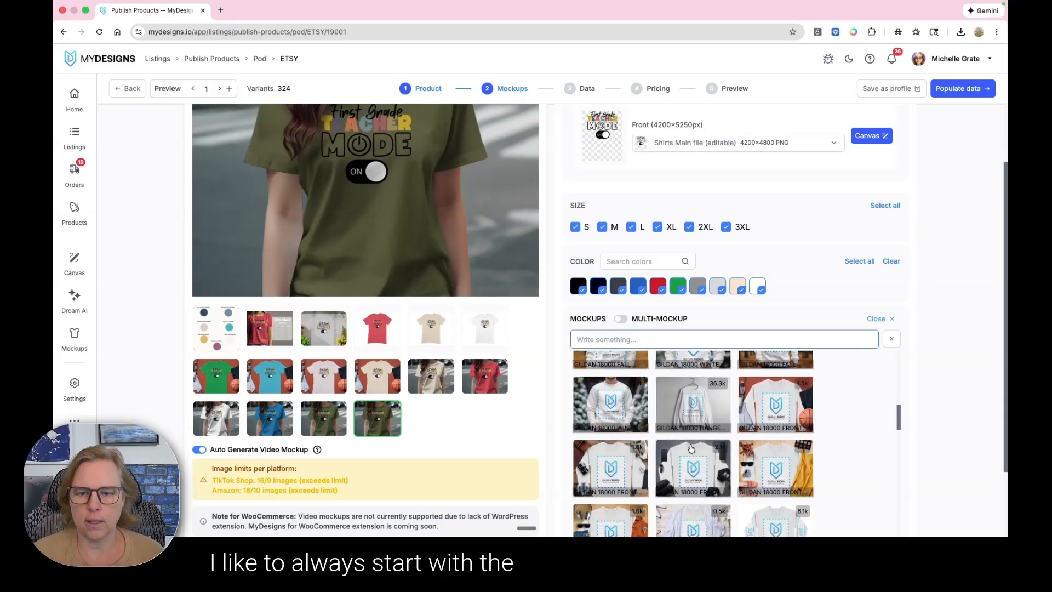
scroll(692, 448, down, 3)
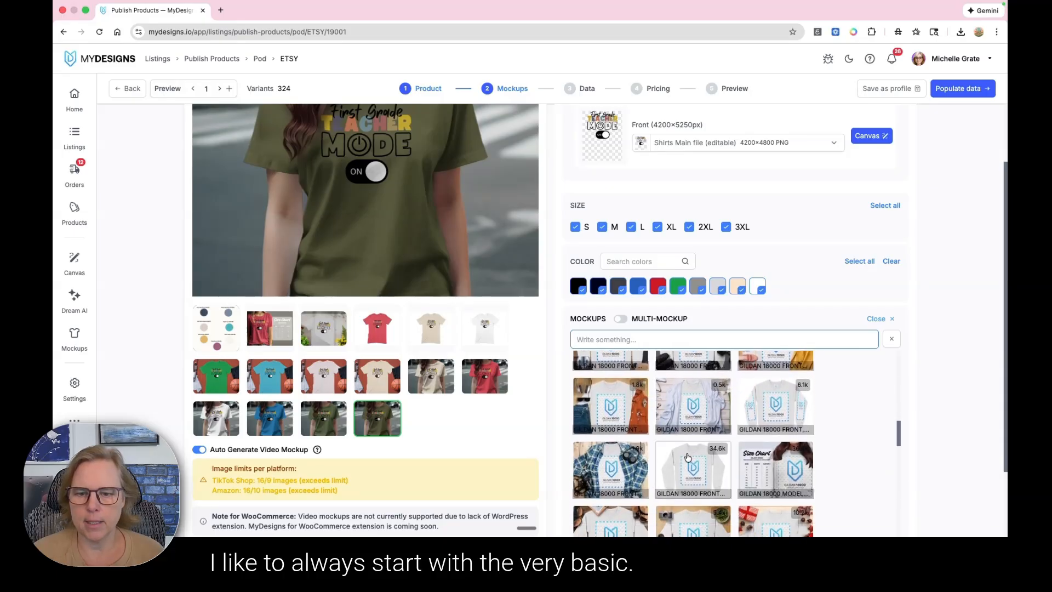
click(688, 459)
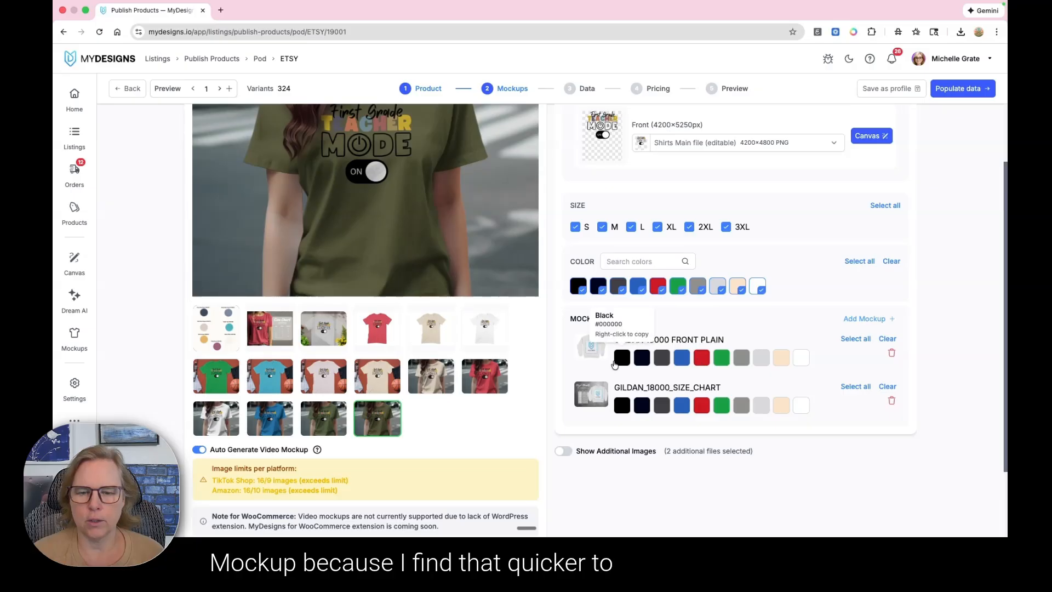
click(865, 318)
click(776, 433)
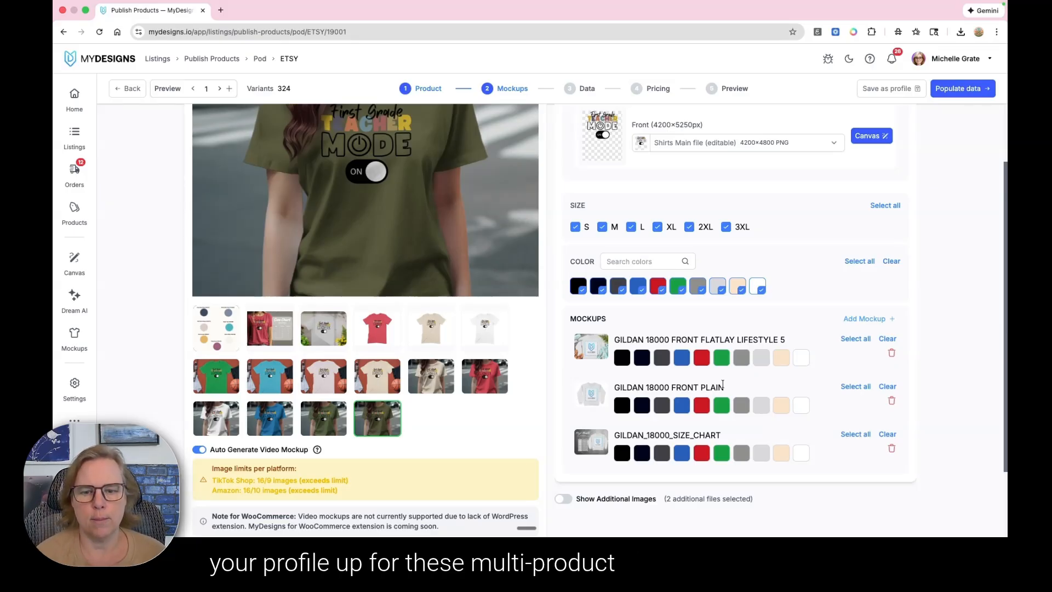
Enable red for the Gildan 18000 FRONT FLATLAY LIFESTYLE 5 mockup, and navy and dark gray for the FRONT PLAIN mockup
click(624, 452)
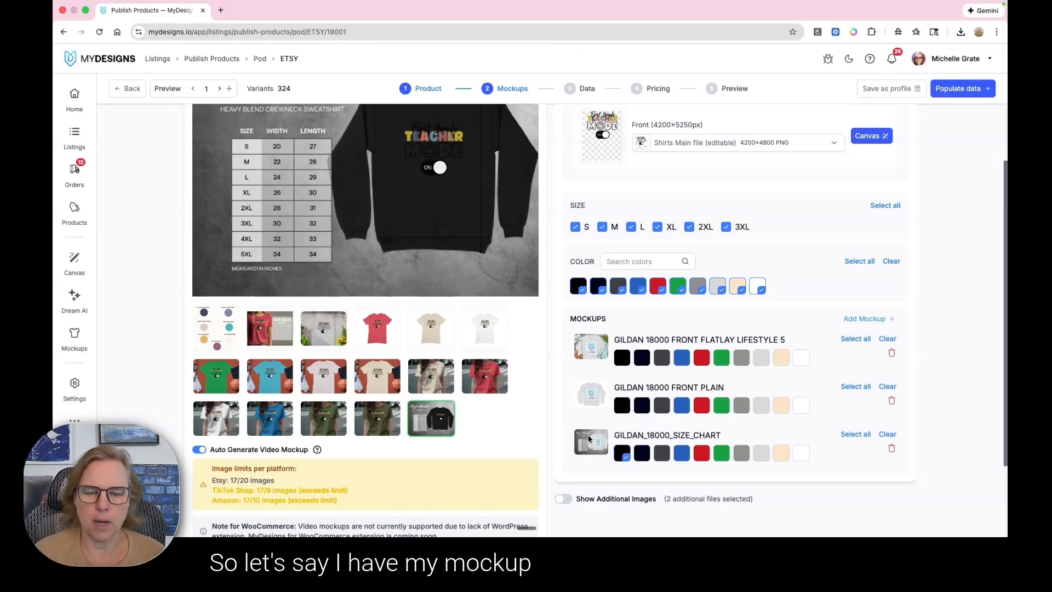
double_click(580, 285)
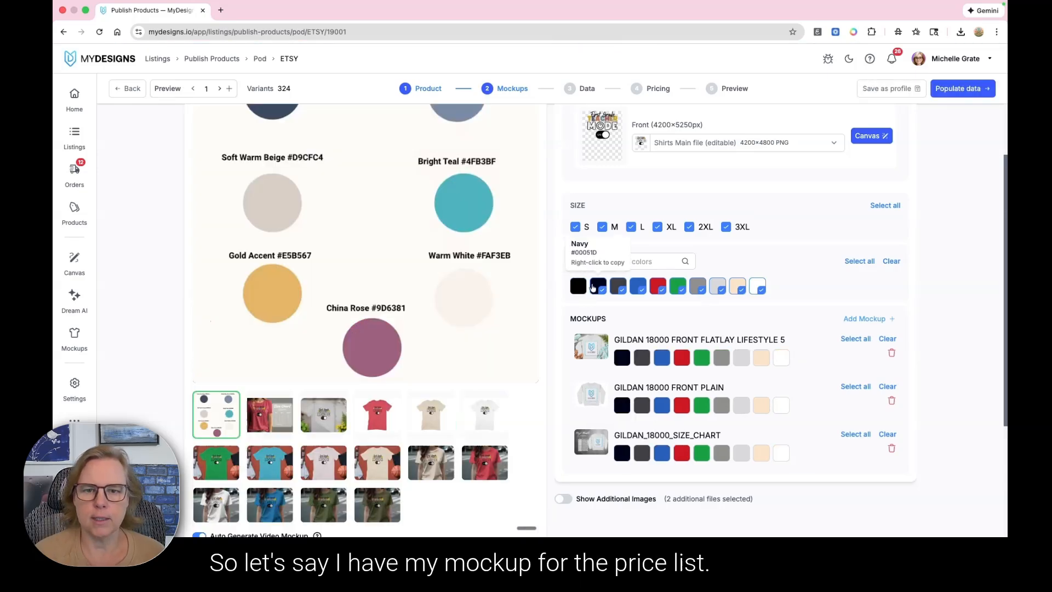
click(701, 357)
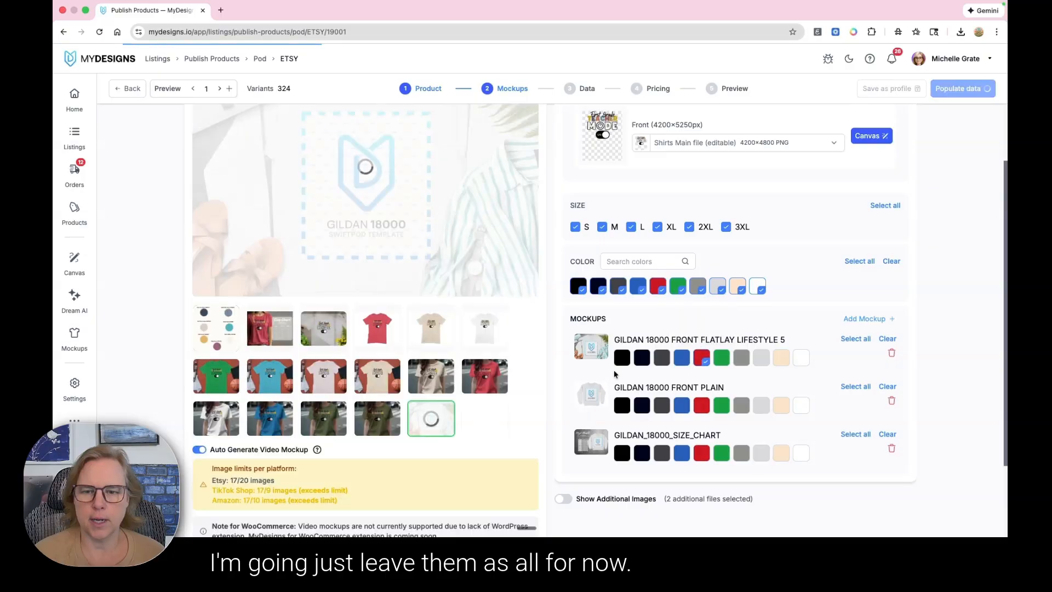
click(642, 405)
click(659, 408)
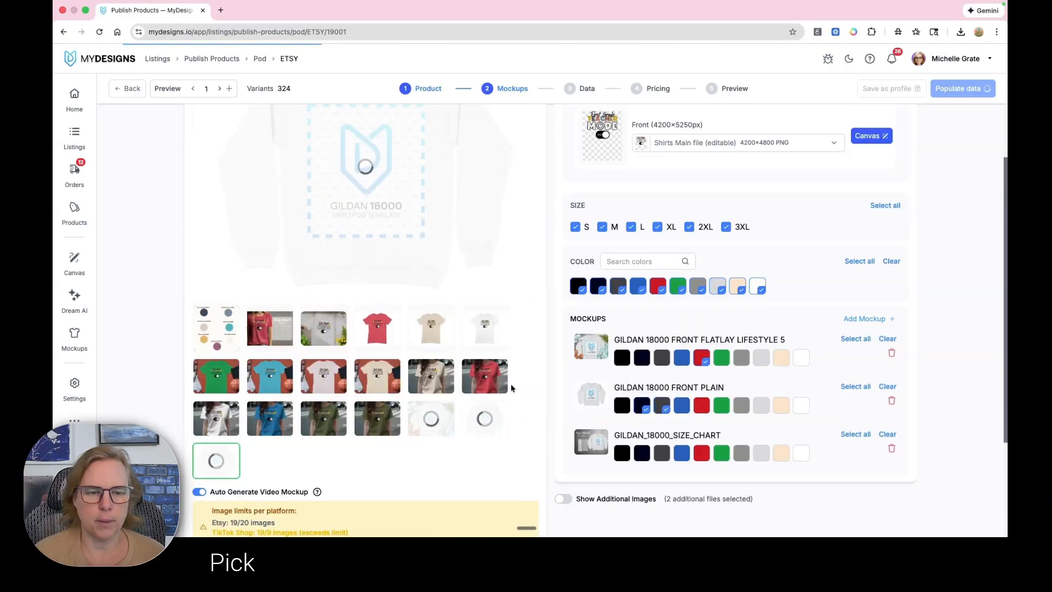
Remove both greens, blue and white from the Gildan 64000 MODEL APPAREL MOCKUP 09 AI, and make its beige shirt the first listing image
scroll(559, 239, up, 2)
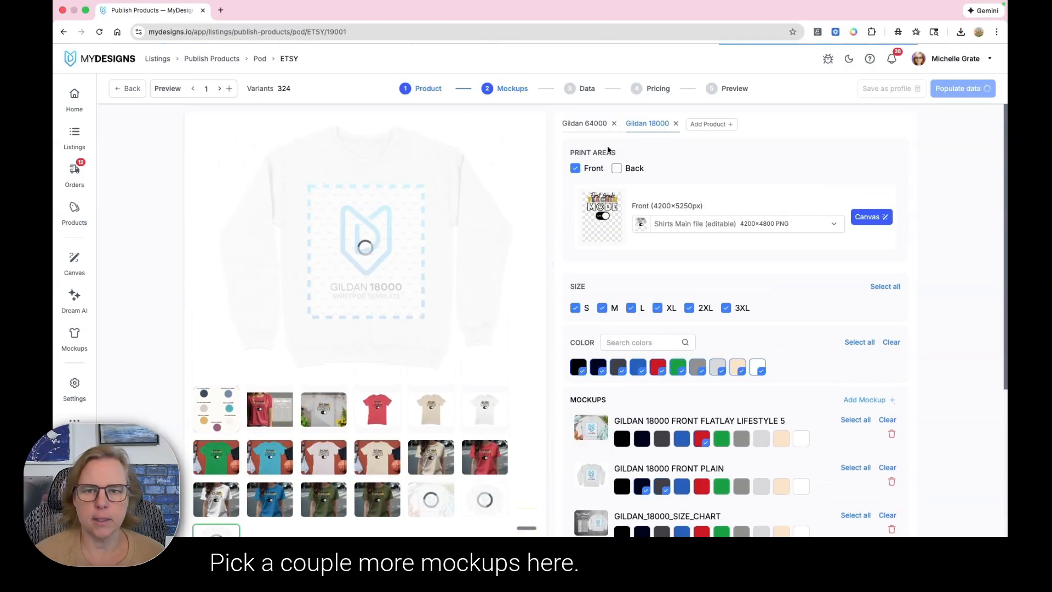
click(585, 122)
scroll(747, 371, down, 1)
click(721, 389)
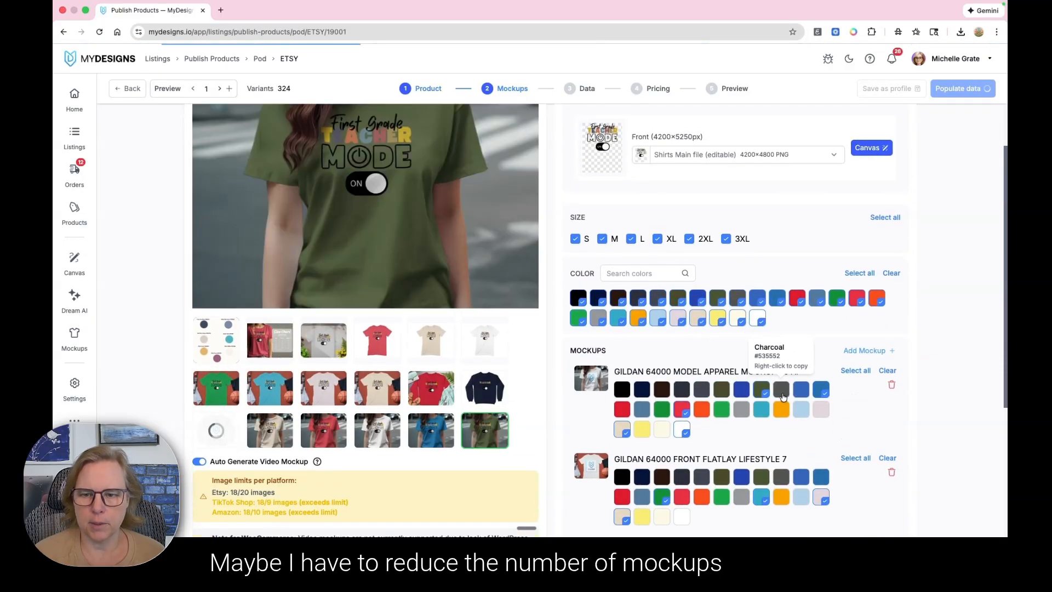
click(761, 389)
click(828, 394)
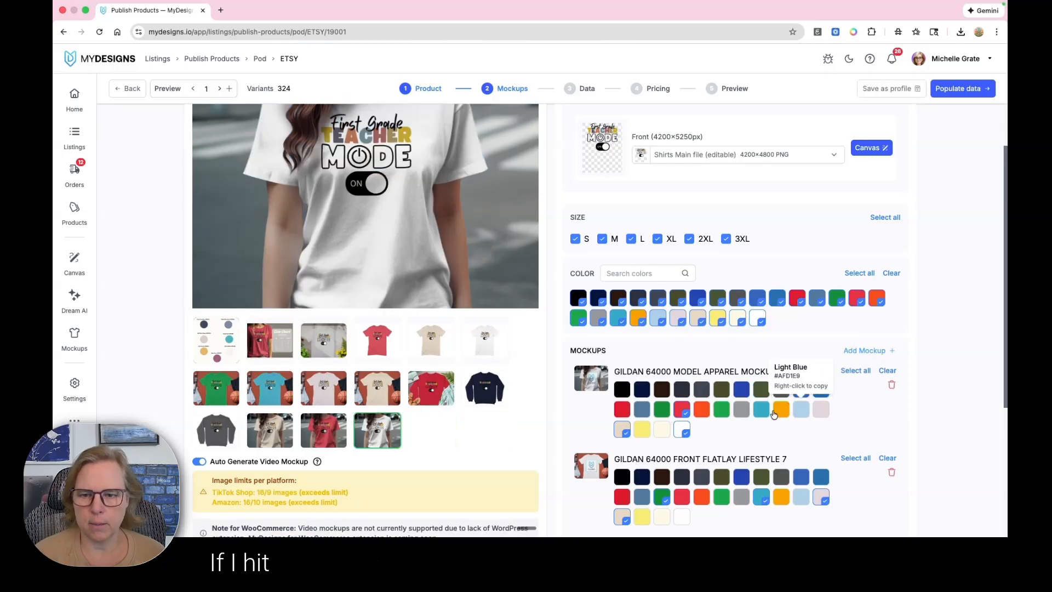
click(682, 429)
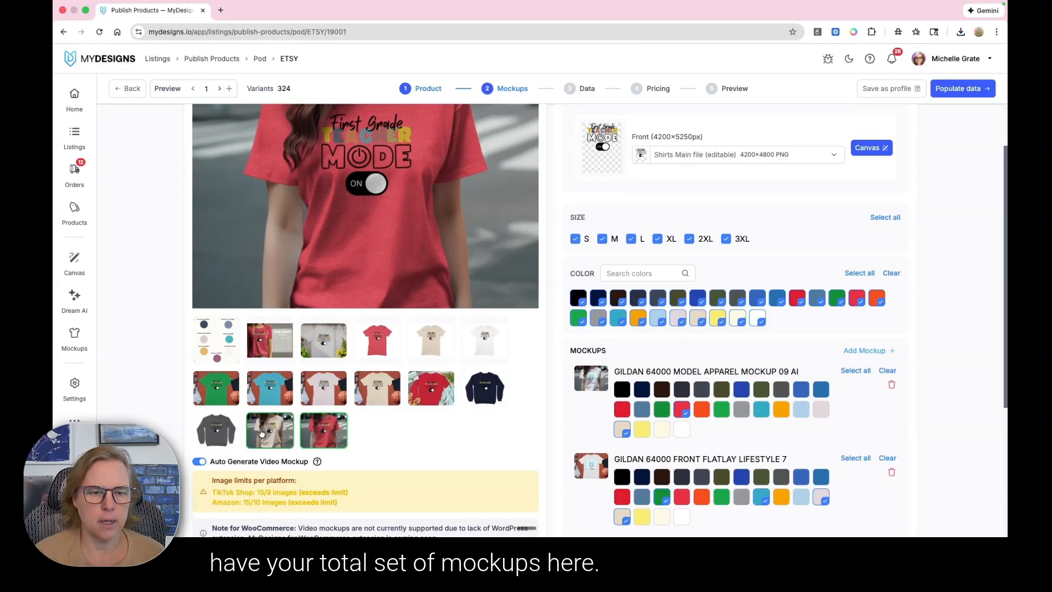
drag(262, 433, 247, 345)
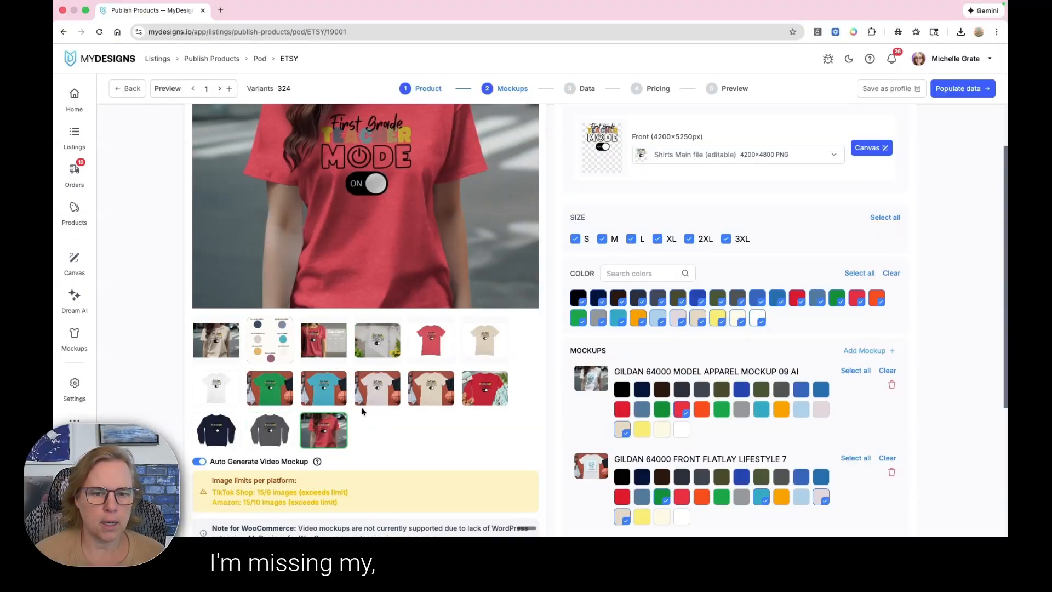
Enable blue for the GILDAN_18000_SIZE_CHART mockup and move its image to fourth place, right after the Gildan 64000 size chart
scroll(685, 149, up, 2)
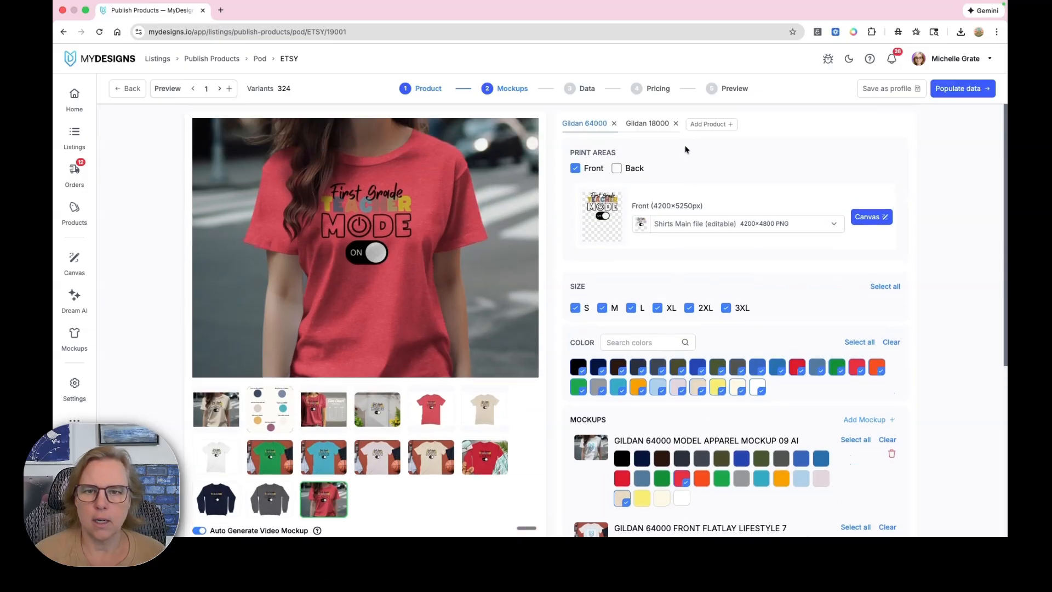
click(656, 128)
scroll(685, 378, down, 3)
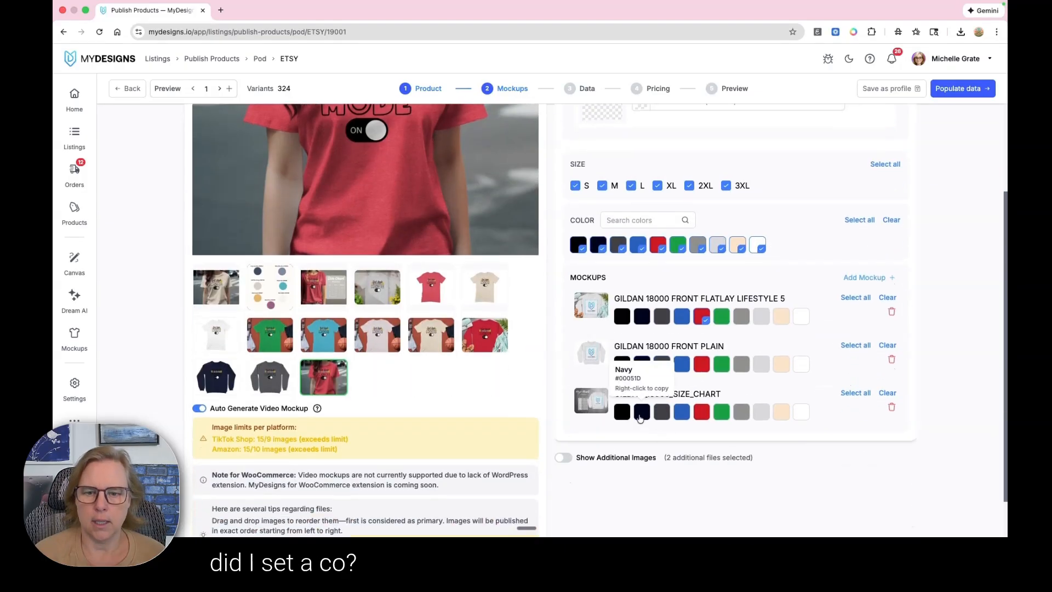
click(679, 415)
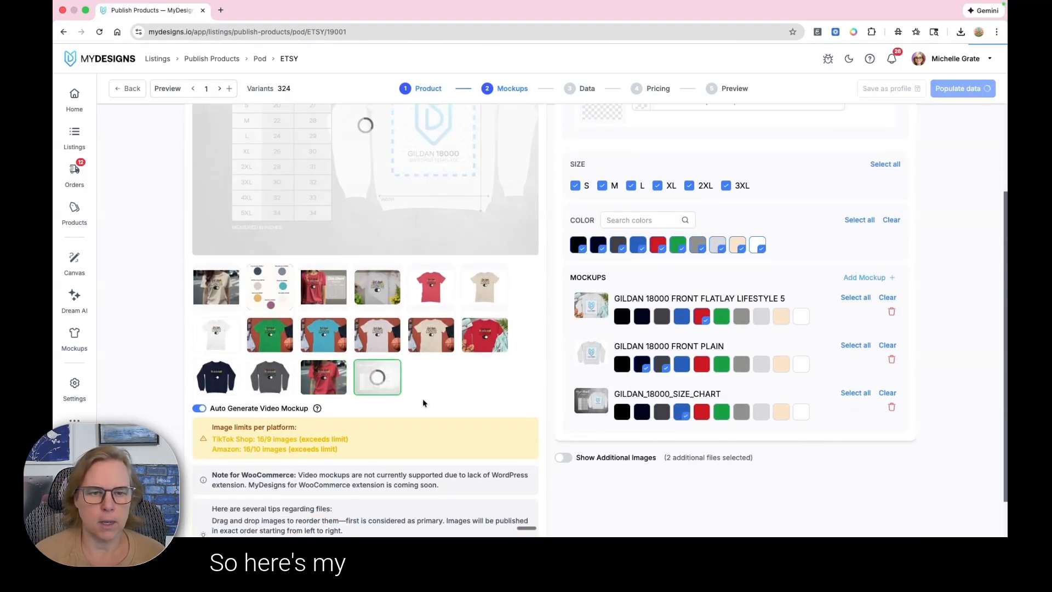
scroll(423, 402, up, 1)
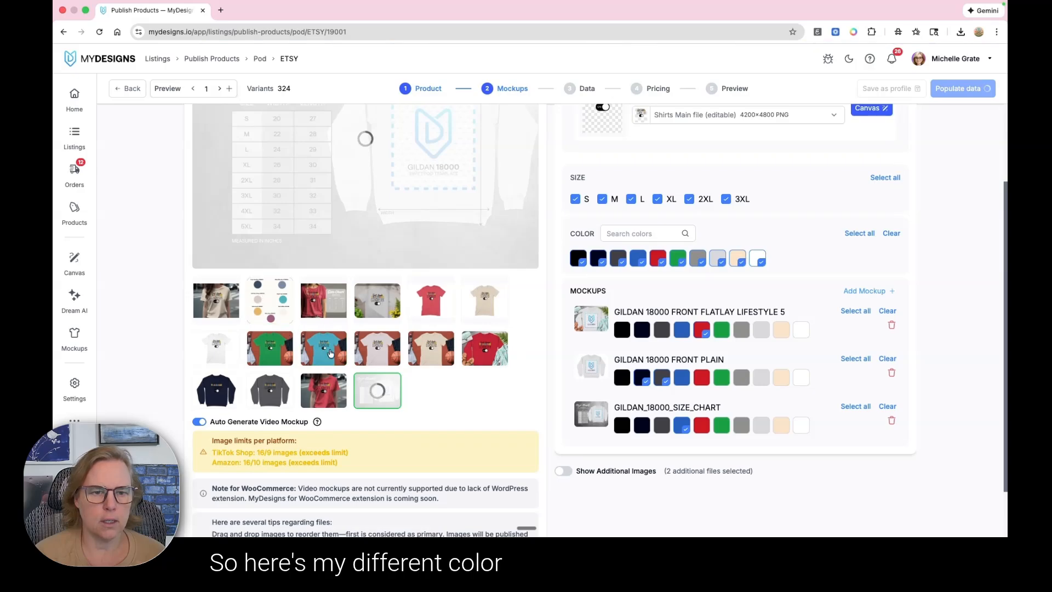
drag(384, 400, 377, 302)
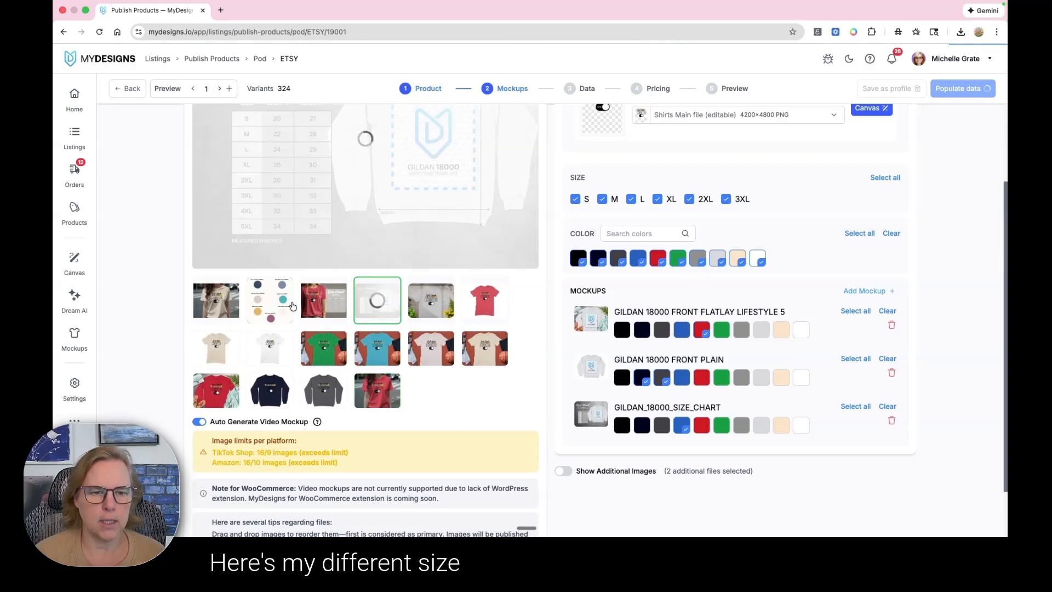
Preview the first listing images in order, including the beige shirt, the color palette and both size charts
click(216, 300)
scroll(219, 301, up, 2)
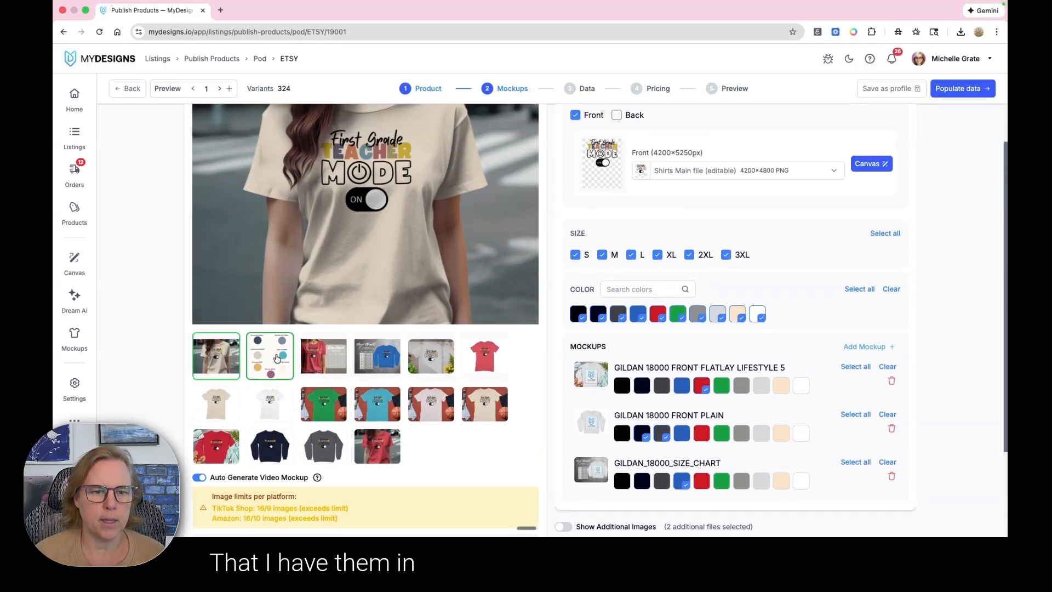
click(268, 357)
click(323, 442)
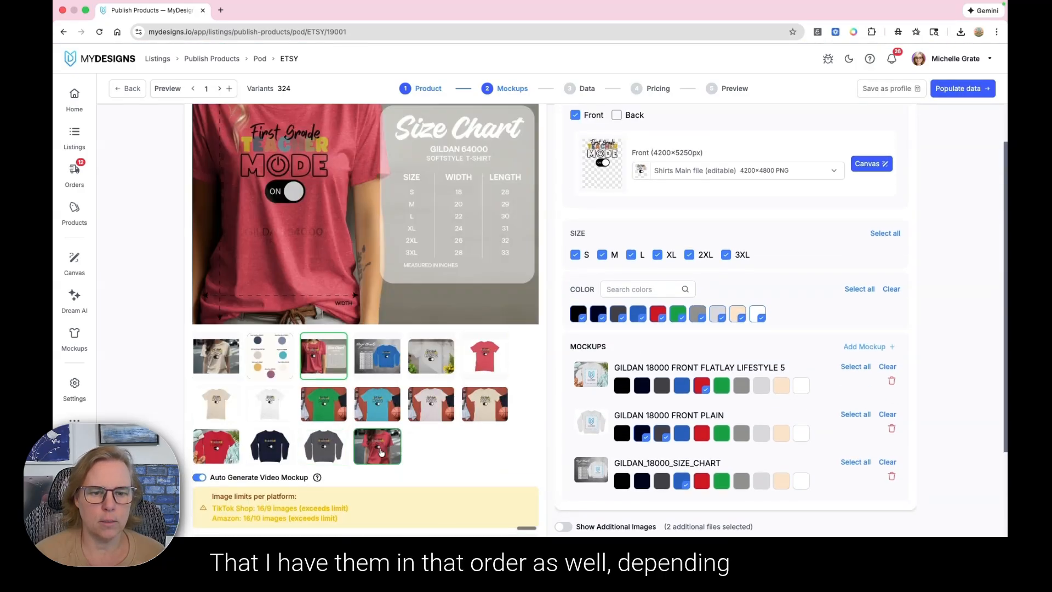
click(386, 362)
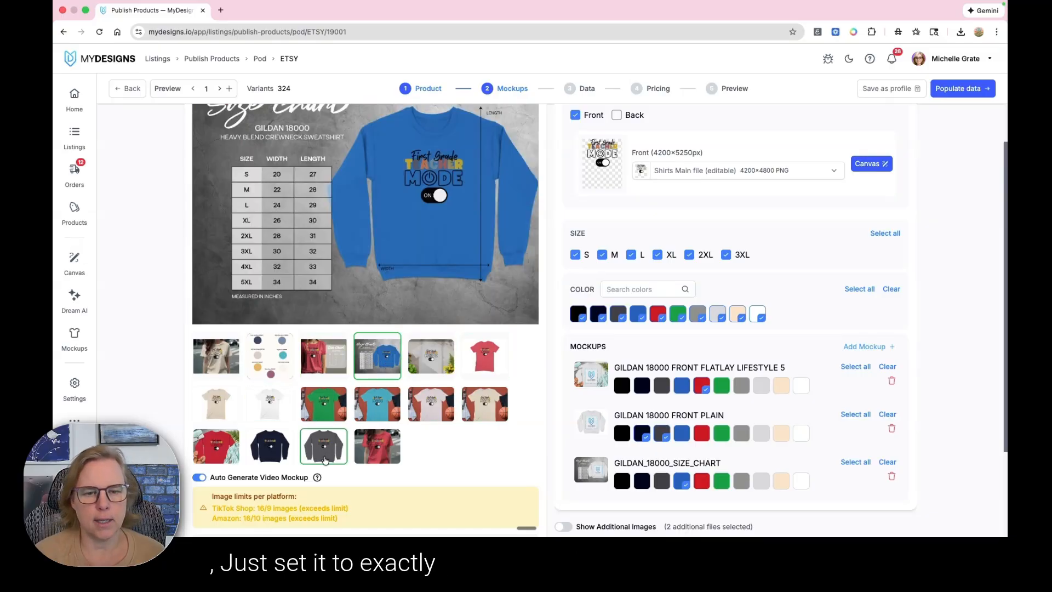
scroll(613, 329, up, 2)
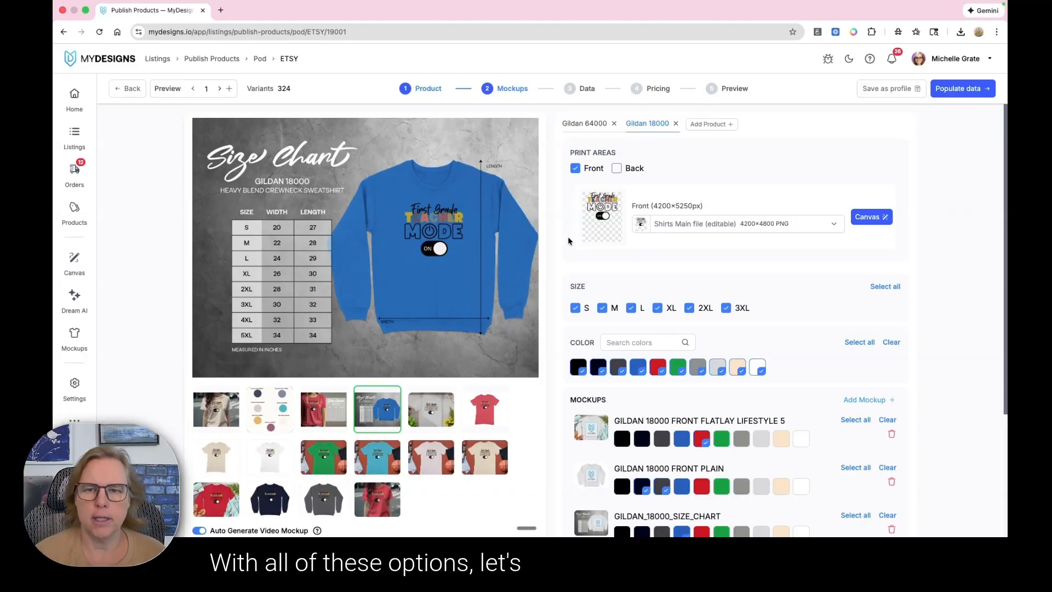
Add the Gildan 18500 hoodie as a third product and select all of its colors
click(707, 124)
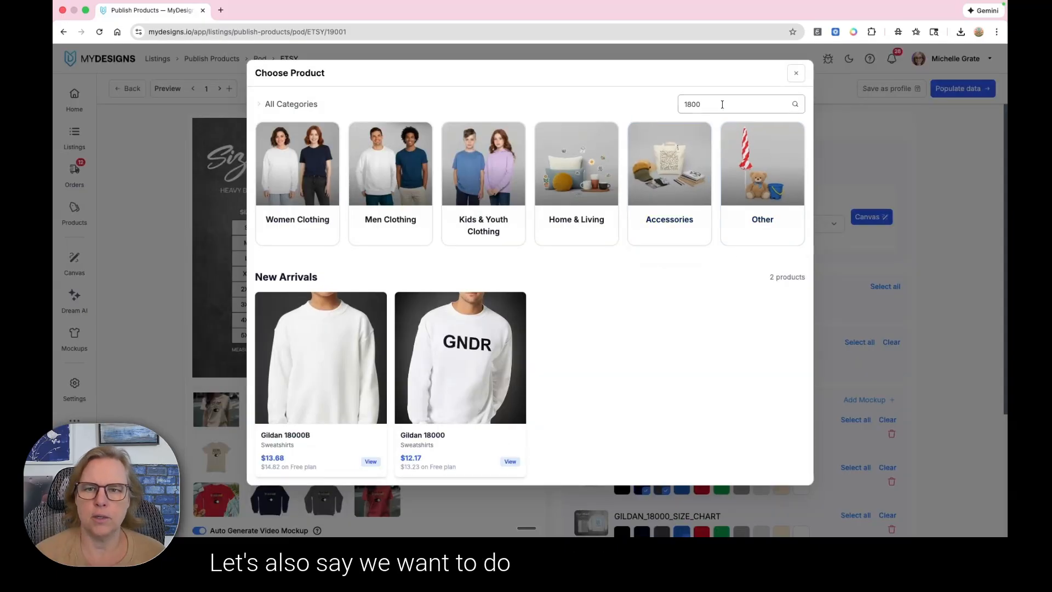
key(BackSpace)
text(8)
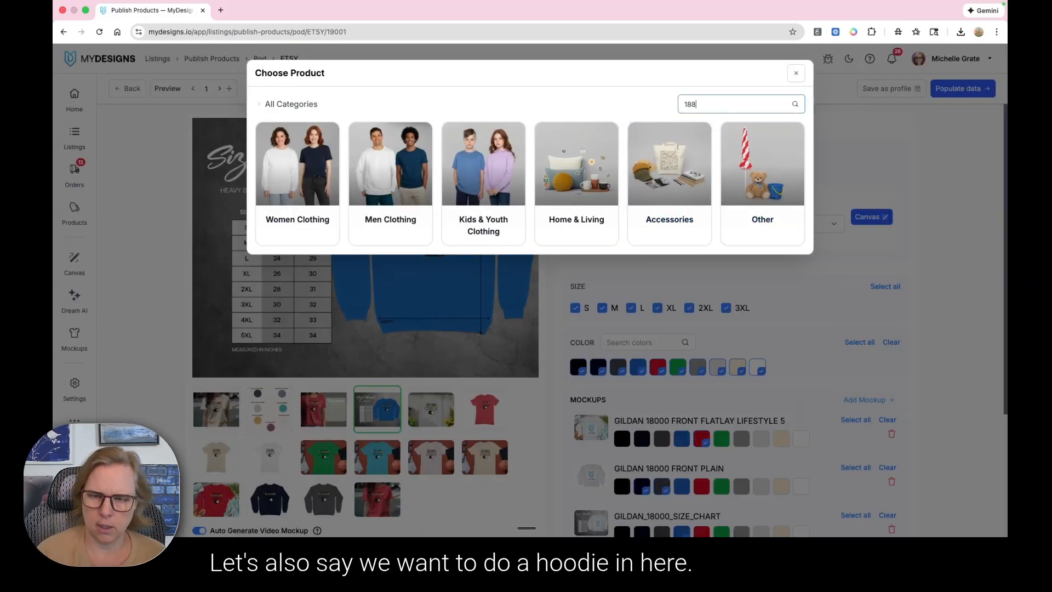
key(BackSpace)
text(5)
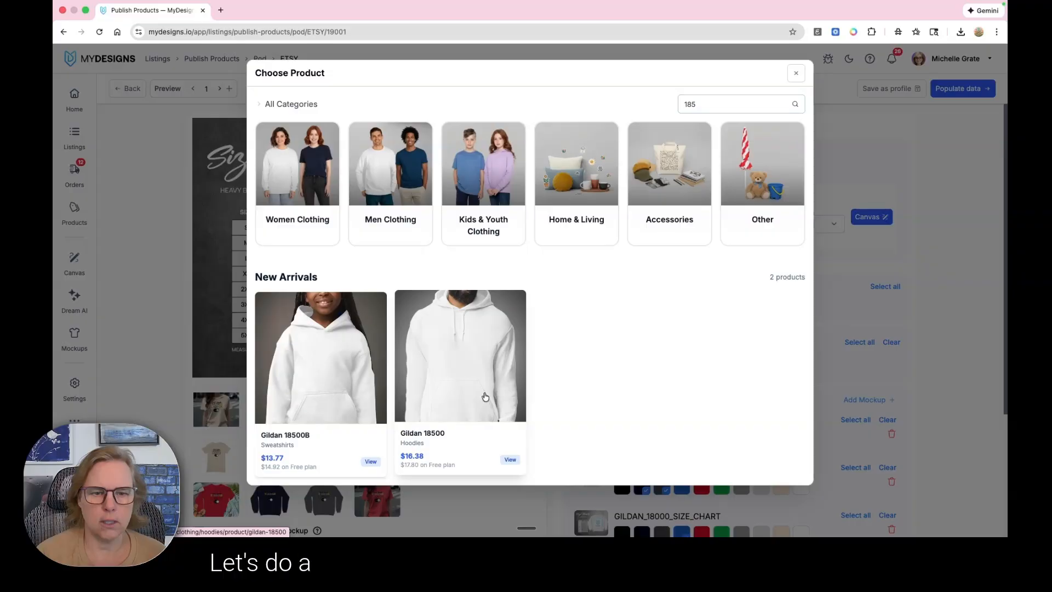
click(485, 396)
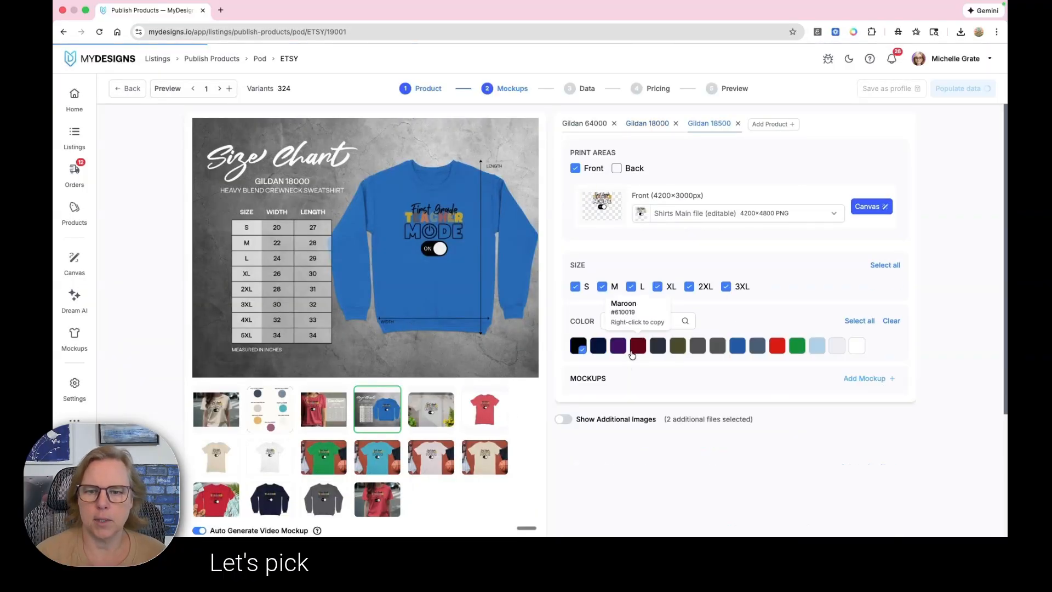
click(860, 321)
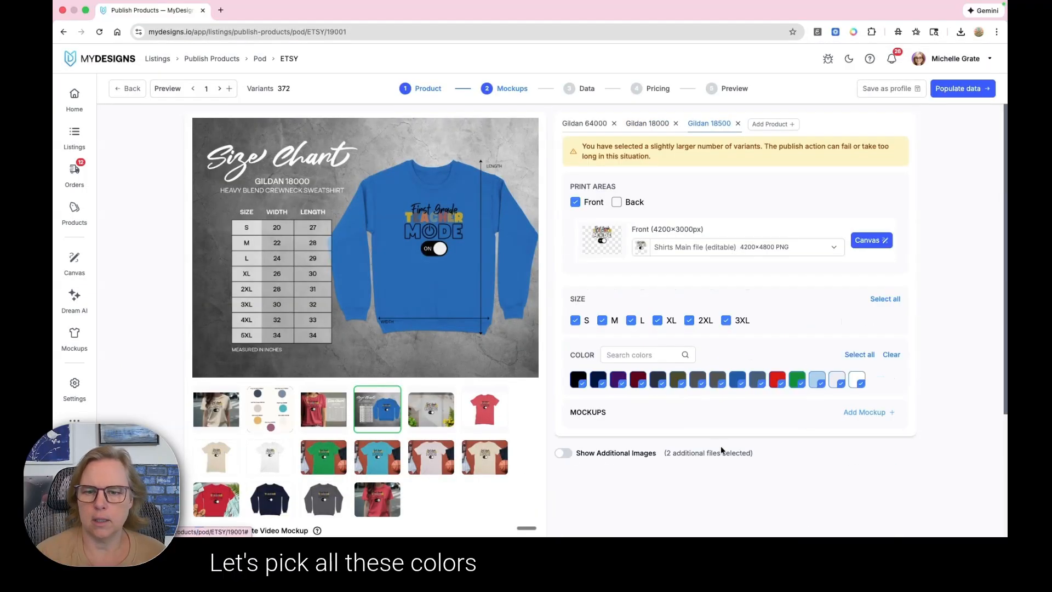
Add the GILDAN_18500_SIZE_CHART and GILDAN 18500 FRONT, SLEEVES LIFESTYLE mockups to the hoodie
click(862, 414)
scroll(822, 430, down, 3)
click(605, 309)
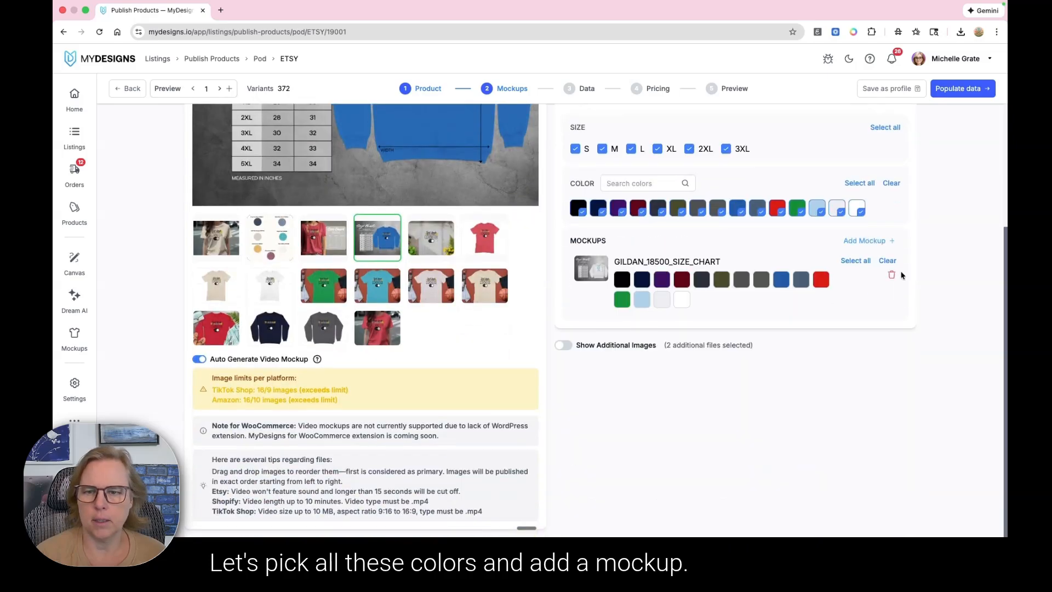
click(865, 240)
click(689, 374)
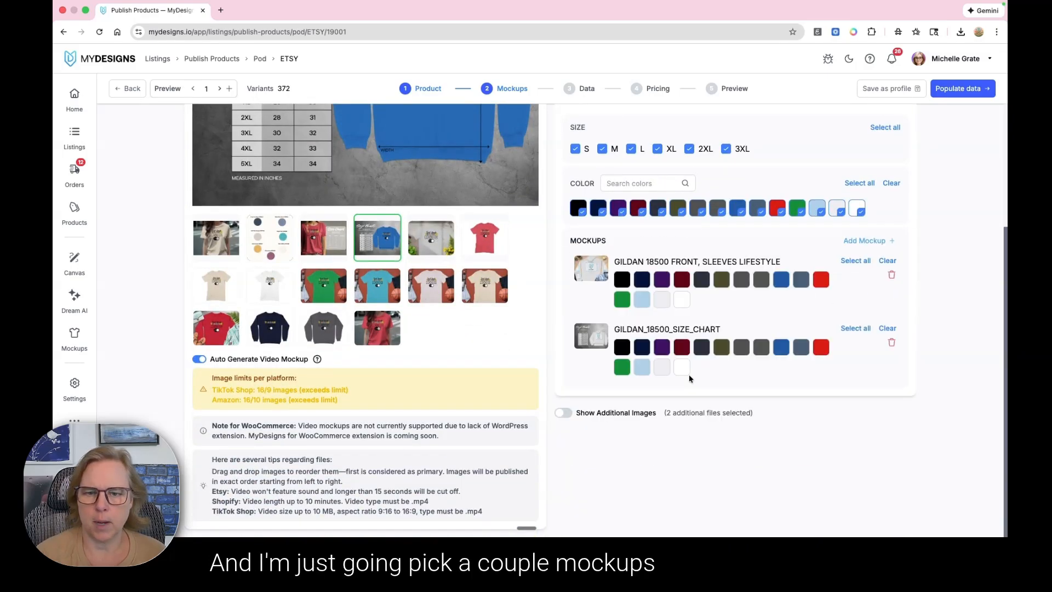
Enable black for the Gildan 18500 size chart and maroon, slate blue and red for the lifestyle mockup, and check the Etsy image limit
click(622, 347)
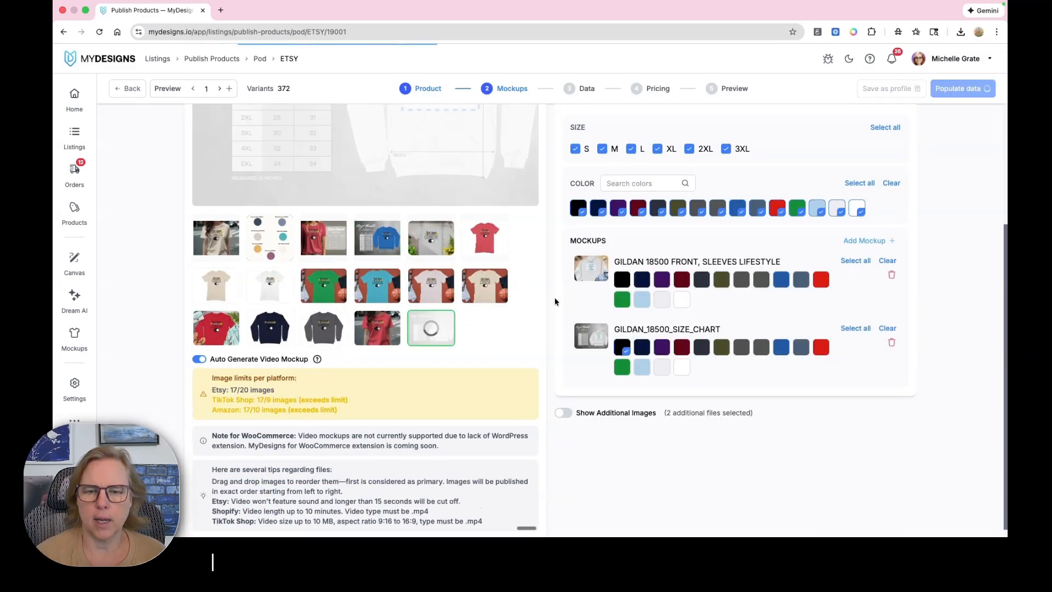
click(682, 292)
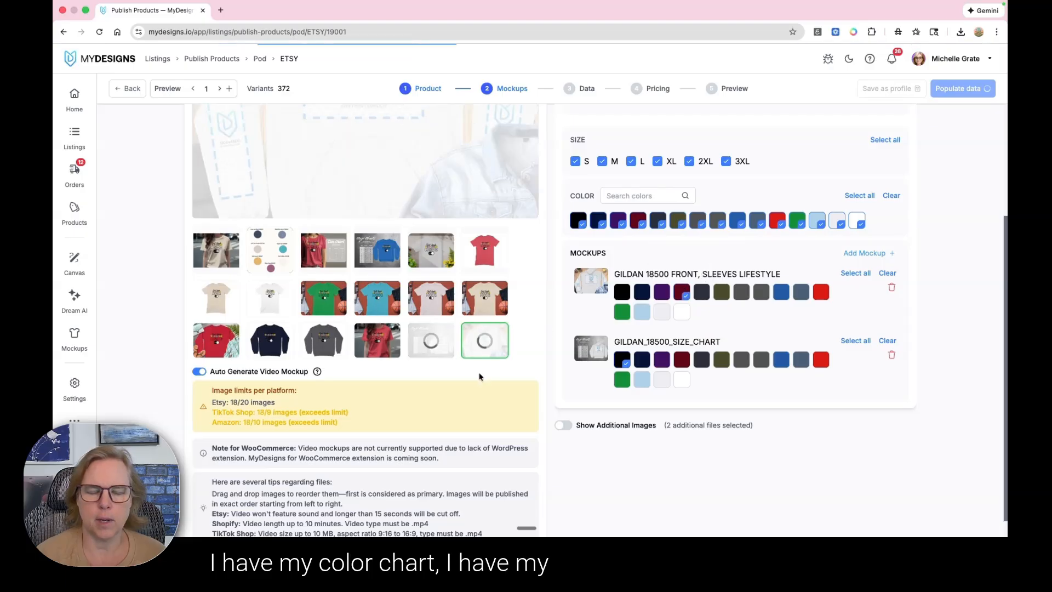
scroll(480, 377, up, 1)
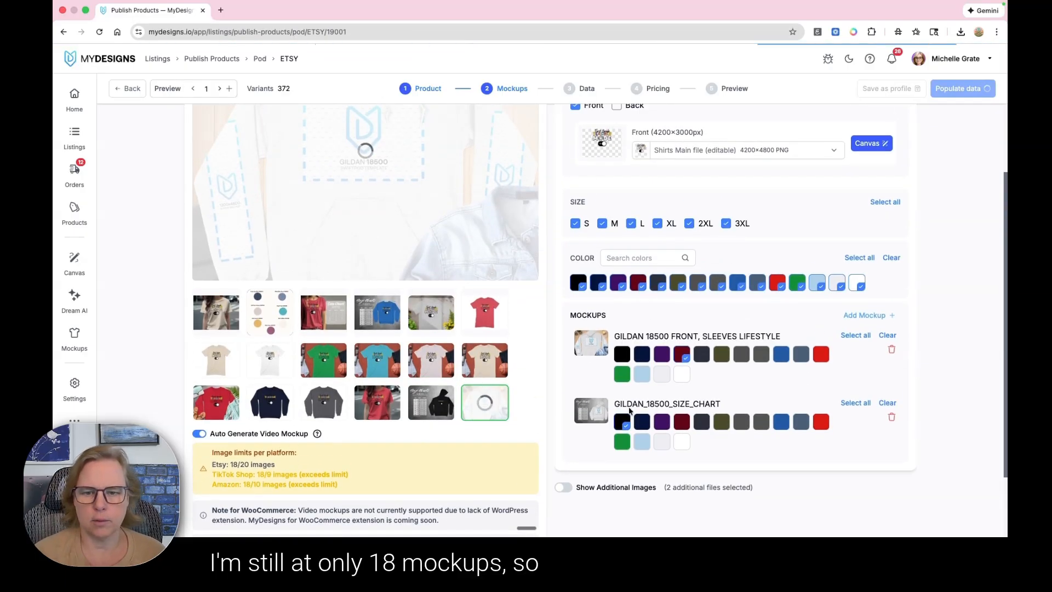
click(801, 354)
click(821, 354)
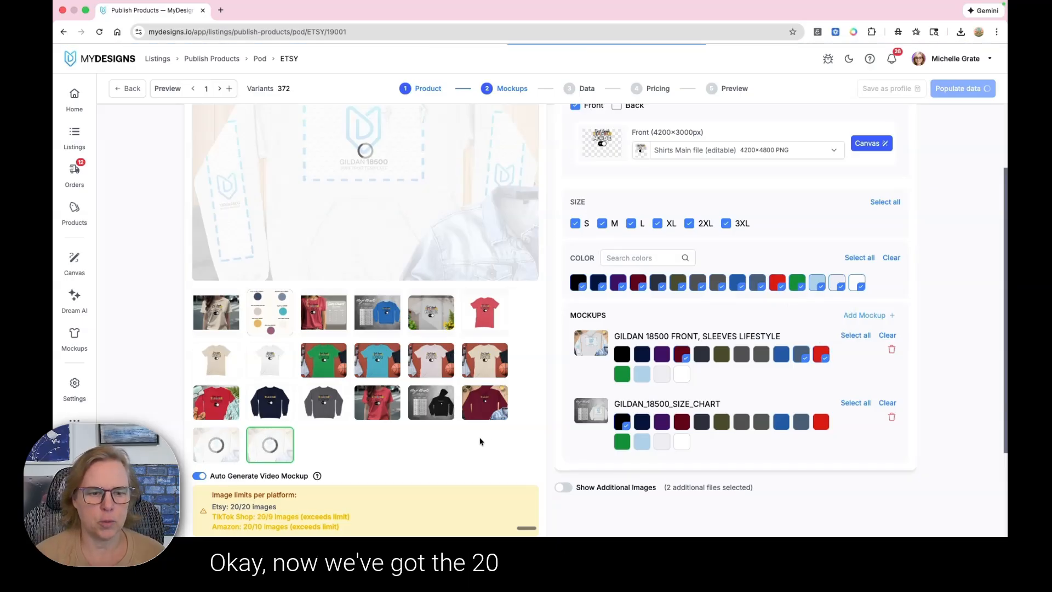
scroll(481, 439, down, 1)
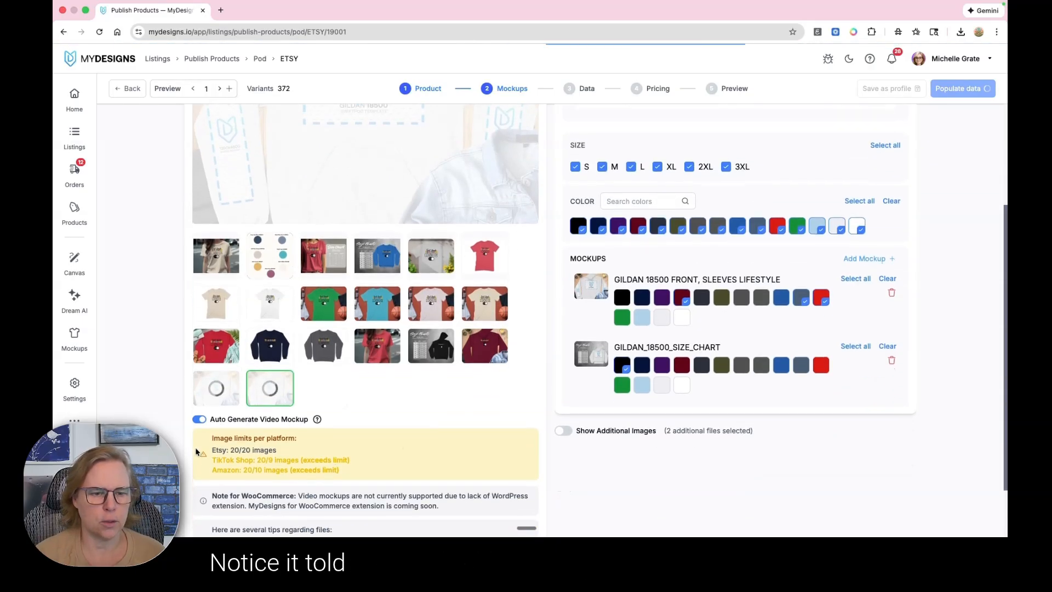
drag(196, 450, 277, 450)
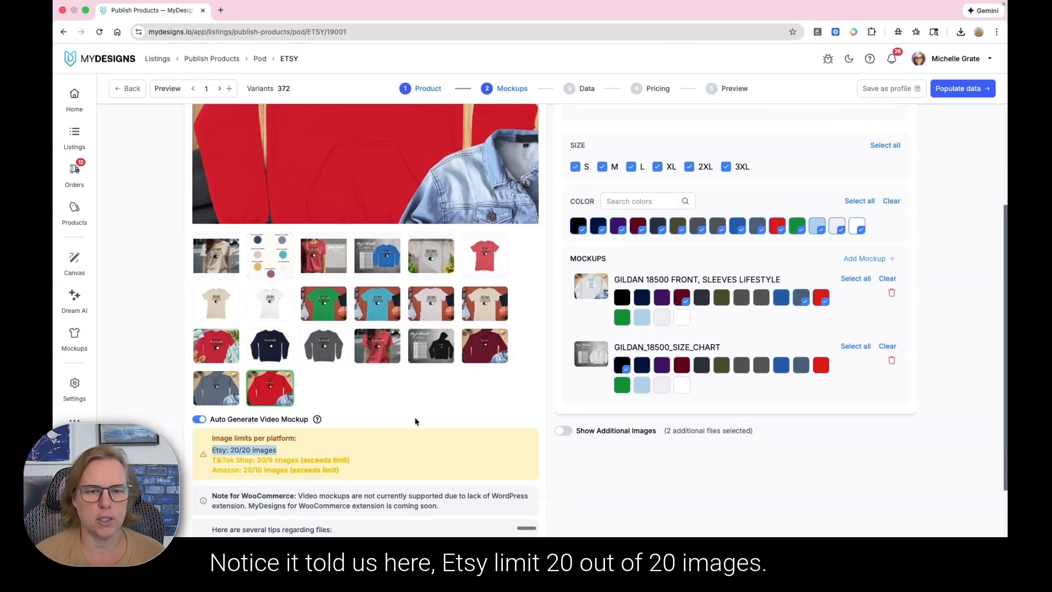
Move the Gildan 18500 size chart to fifth place, right after the Gildan 18000 chart, and preview the size charts in order
scroll(415, 420, up, 1)
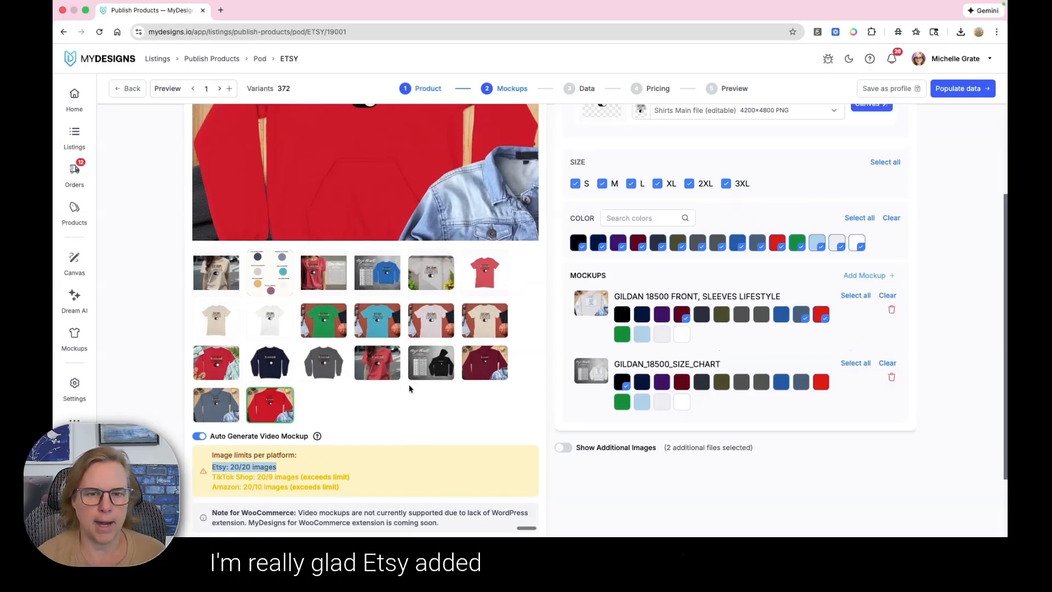
scroll(416, 411, up, 2)
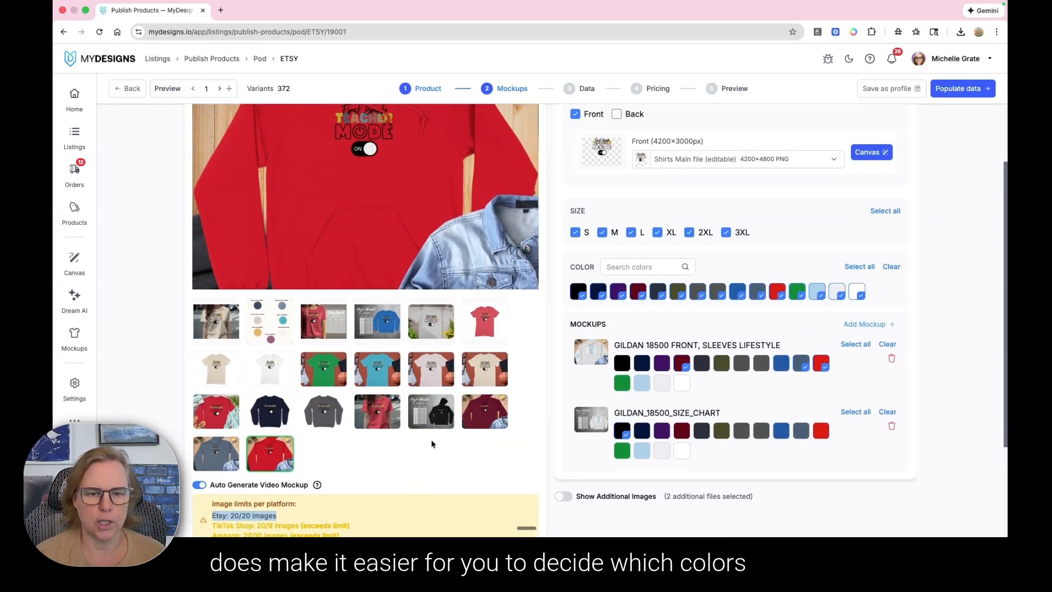
drag(430, 411, 360, 314)
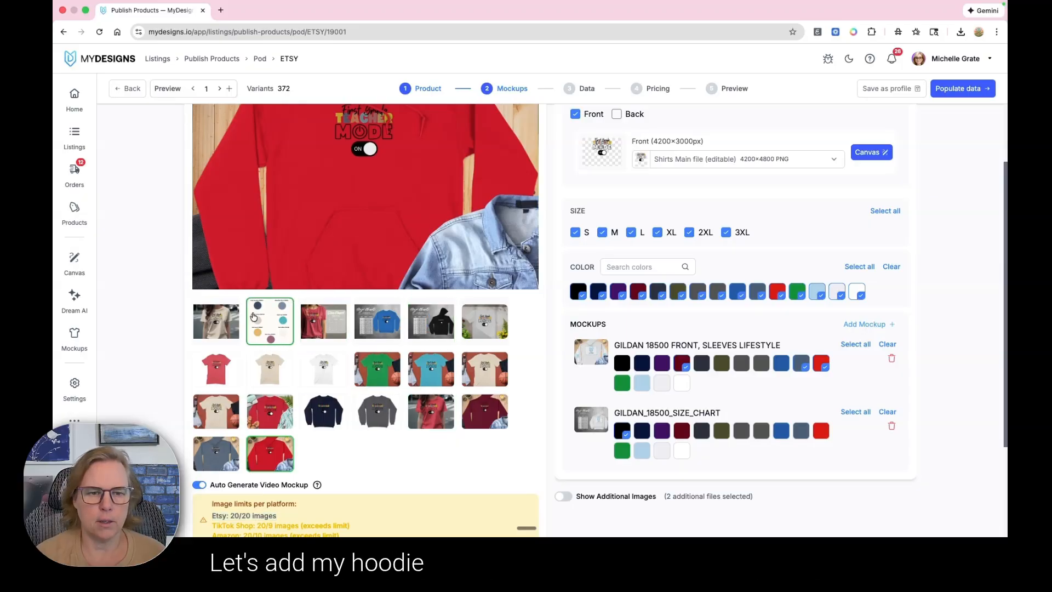
click(323, 323)
scroll(350, 356, up, 2)
click(378, 403)
click(432, 396)
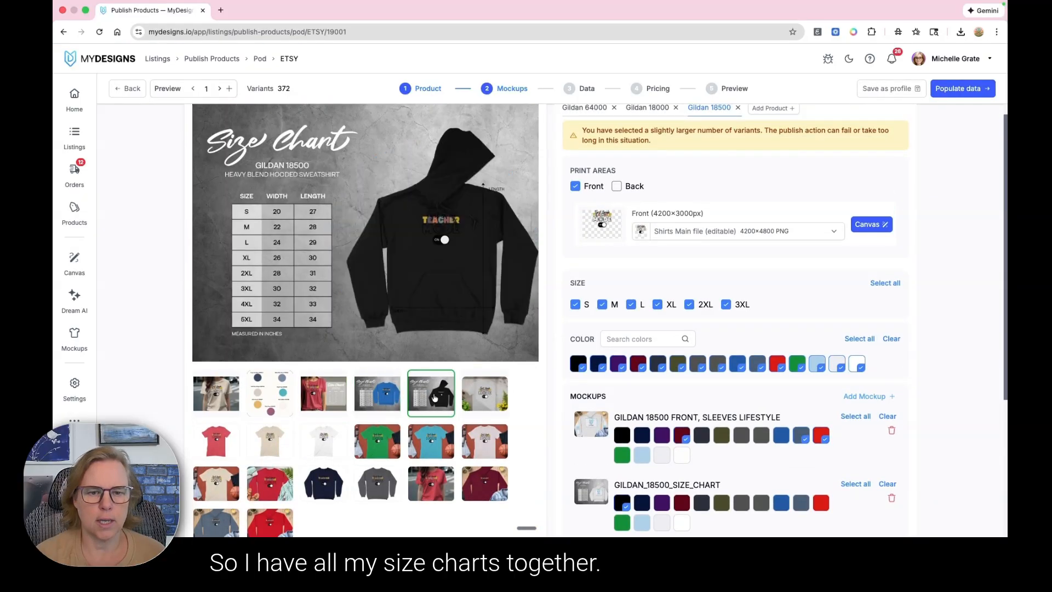
scroll(434, 397, up, 1)
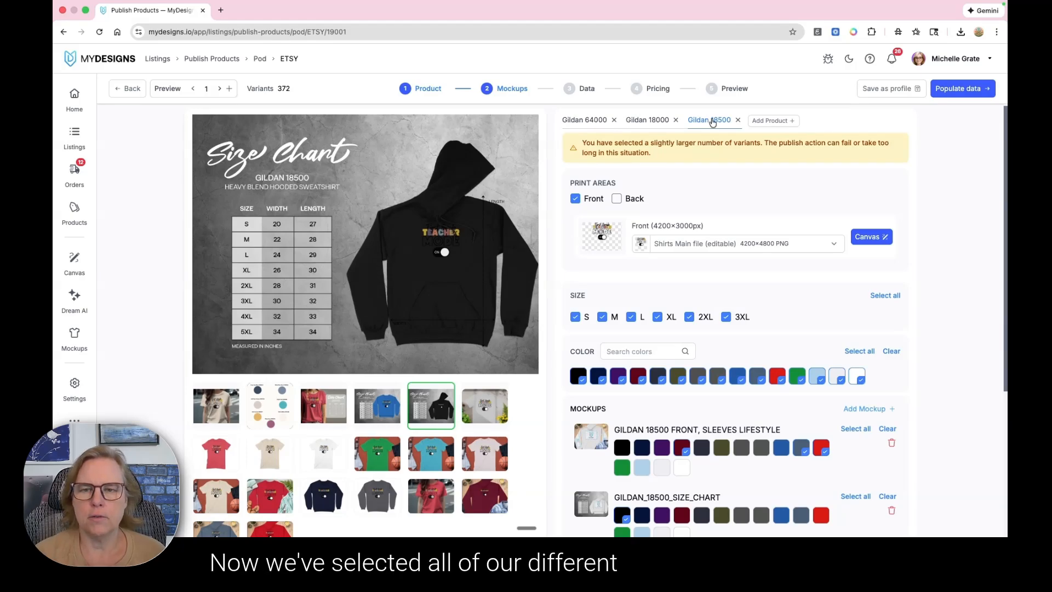
Continue past the listing data to pricing and compare the size labels of the Gildan 64000, 18000 and 18500 variants
click(950, 90)
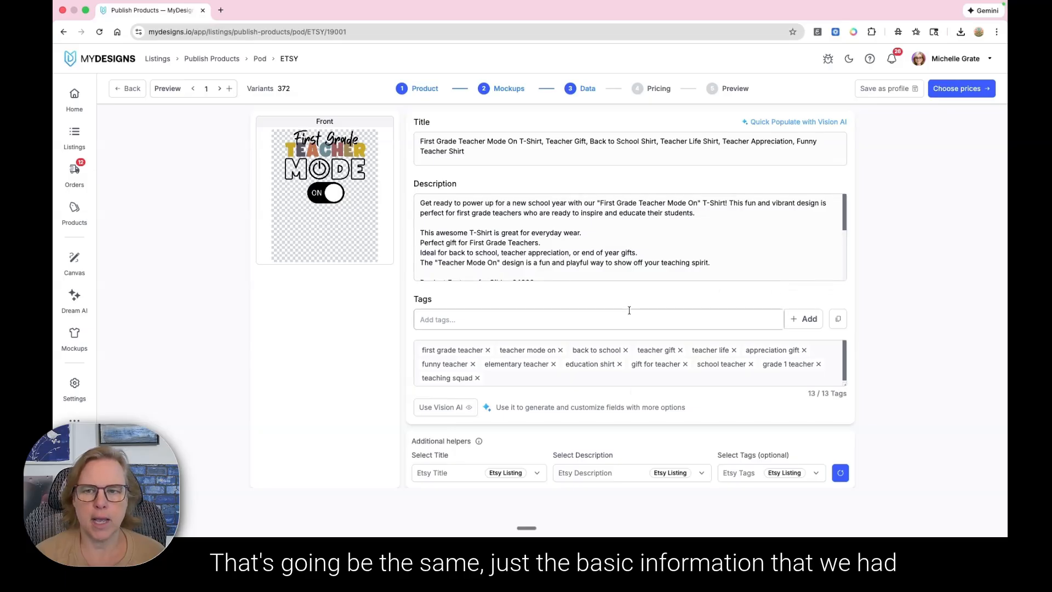
click(945, 95)
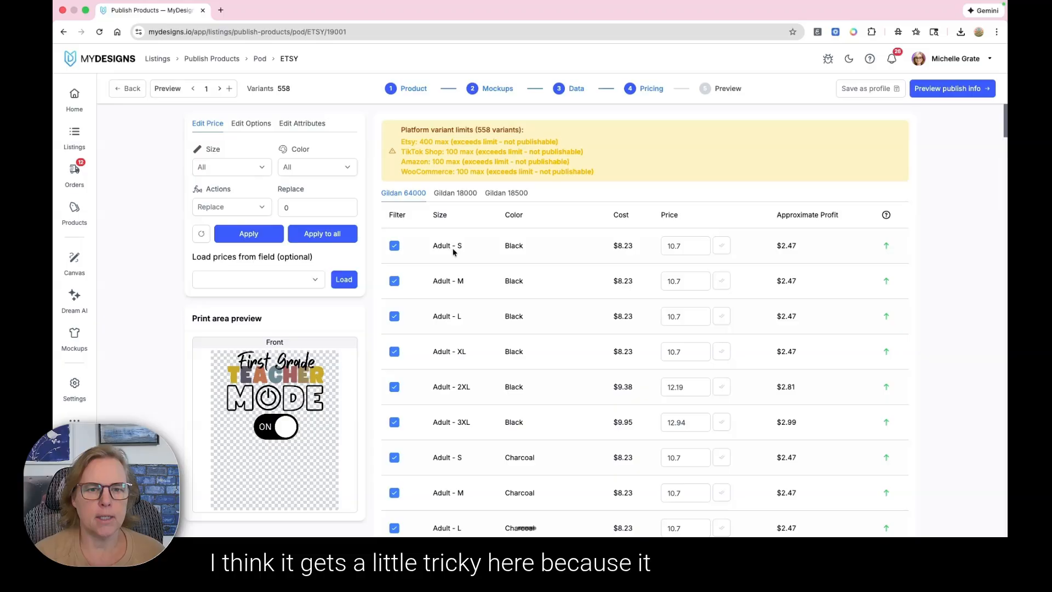
click(452, 194)
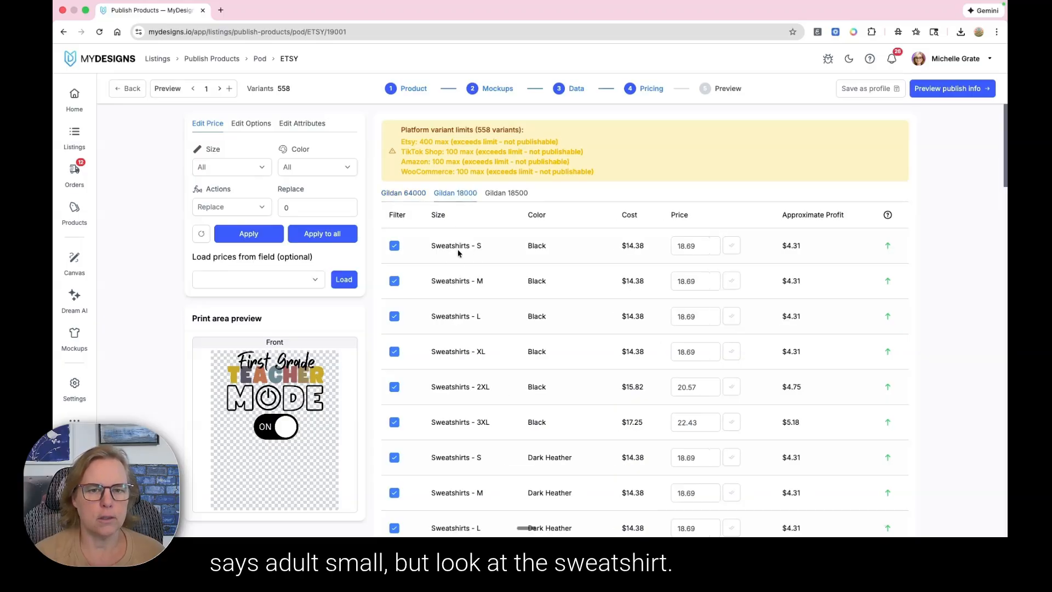
click(515, 194)
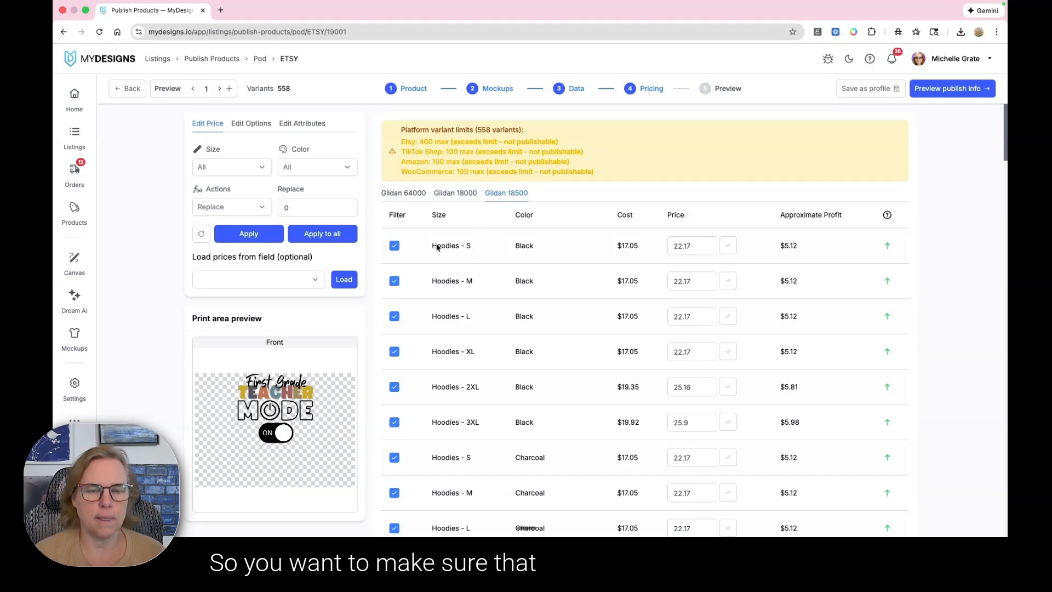
Change the Gildan 64000 size prefix to "T-shirt -"
click(417, 194)
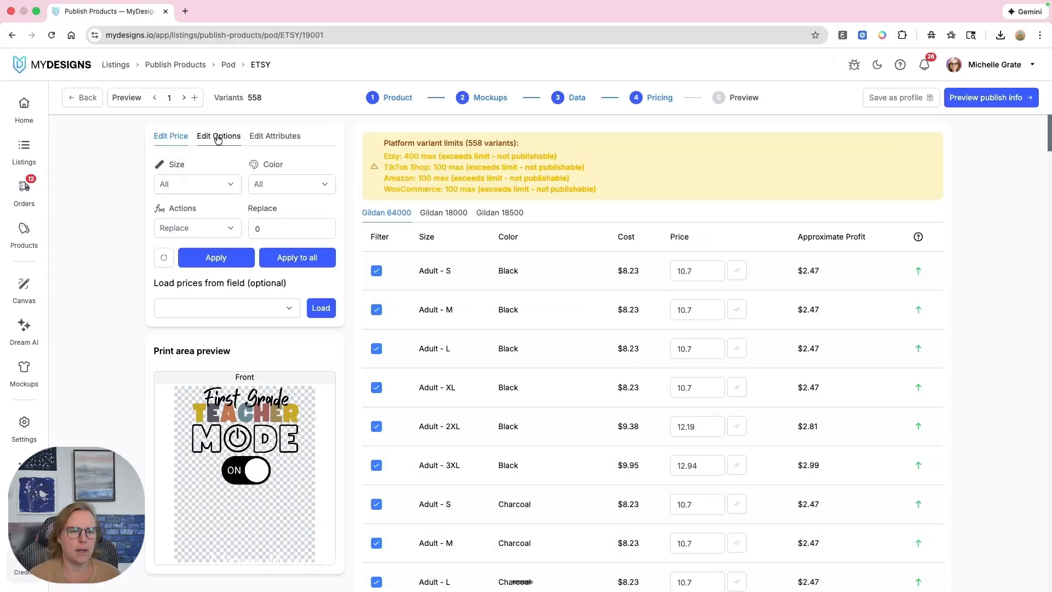
click(251, 123)
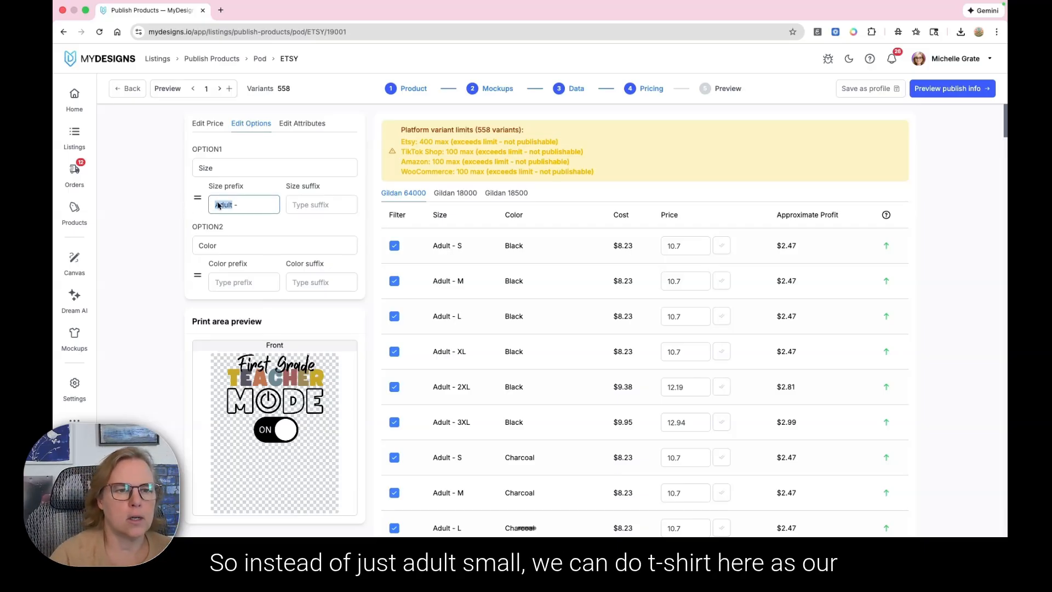
text(T-shirt)
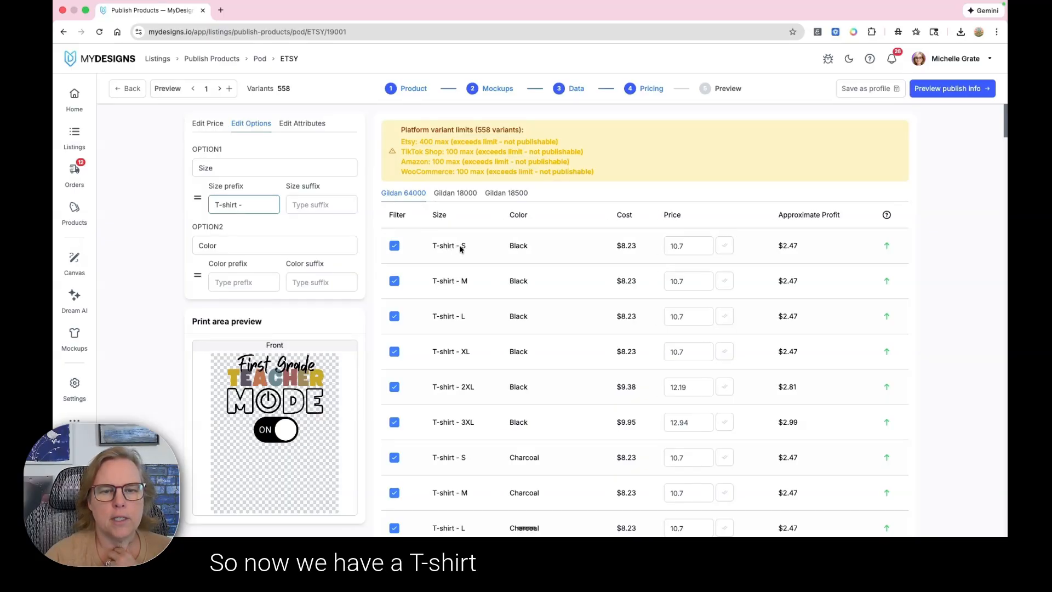
Check the Gildan 18000 and 18500 size prefixes, and compare the total variant count with Etsy's variant limit
click(453, 194)
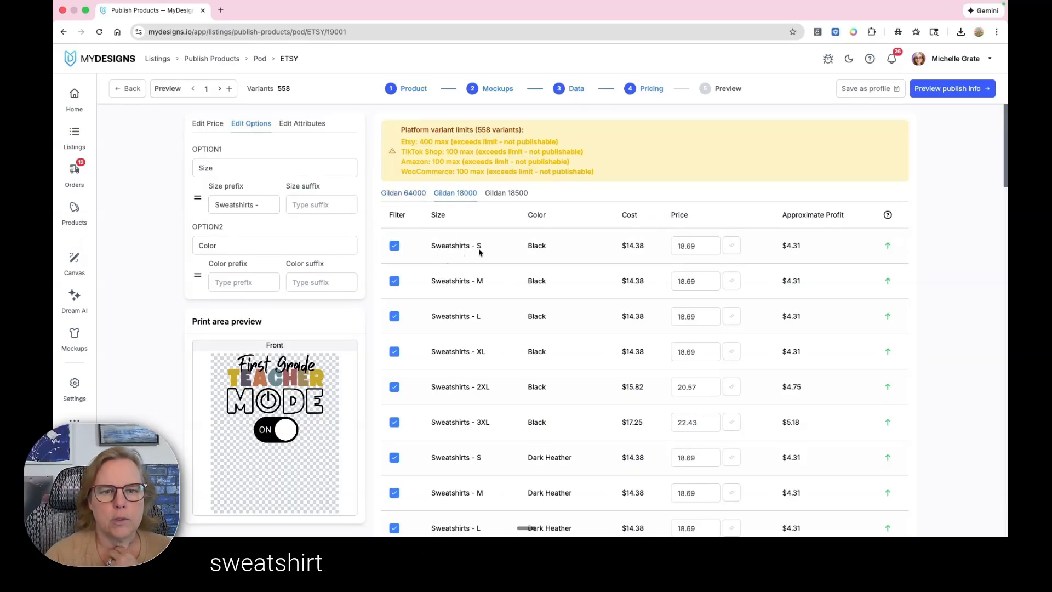
click(506, 196)
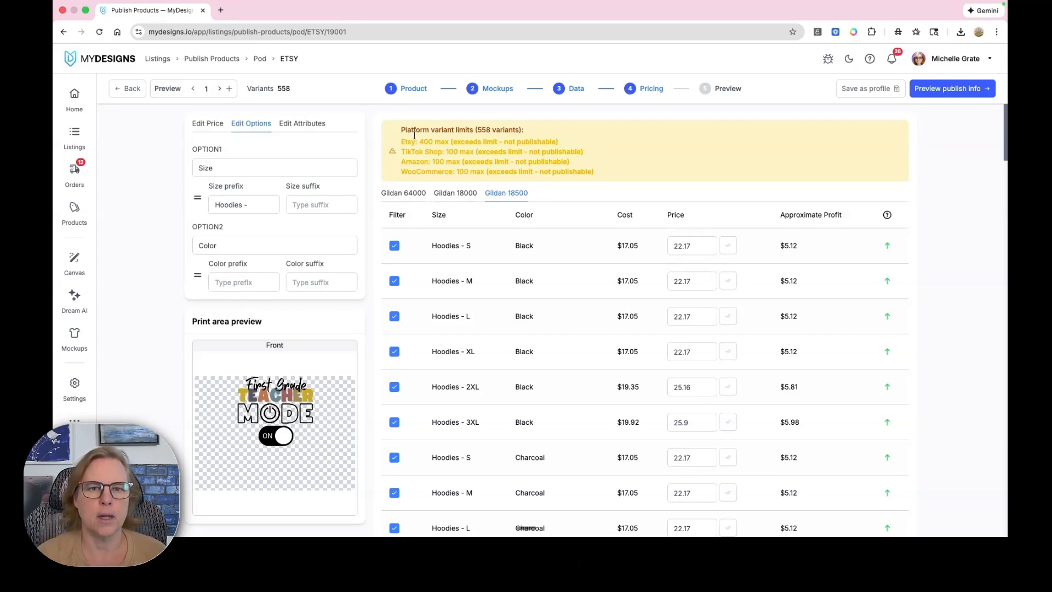
drag(398, 130, 547, 130)
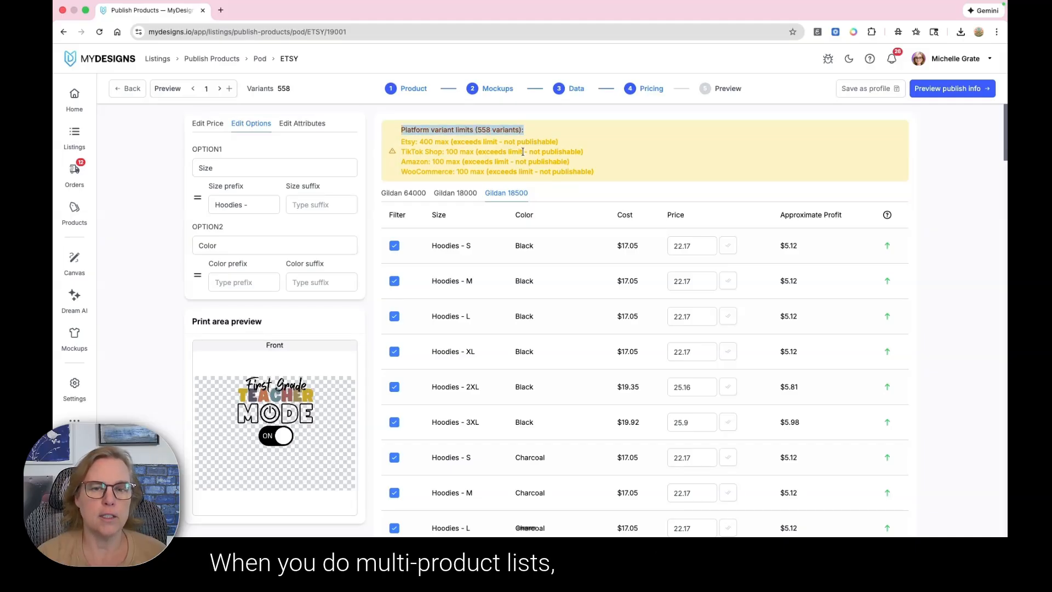
drag(401, 142, 449, 143)
click(462, 144)
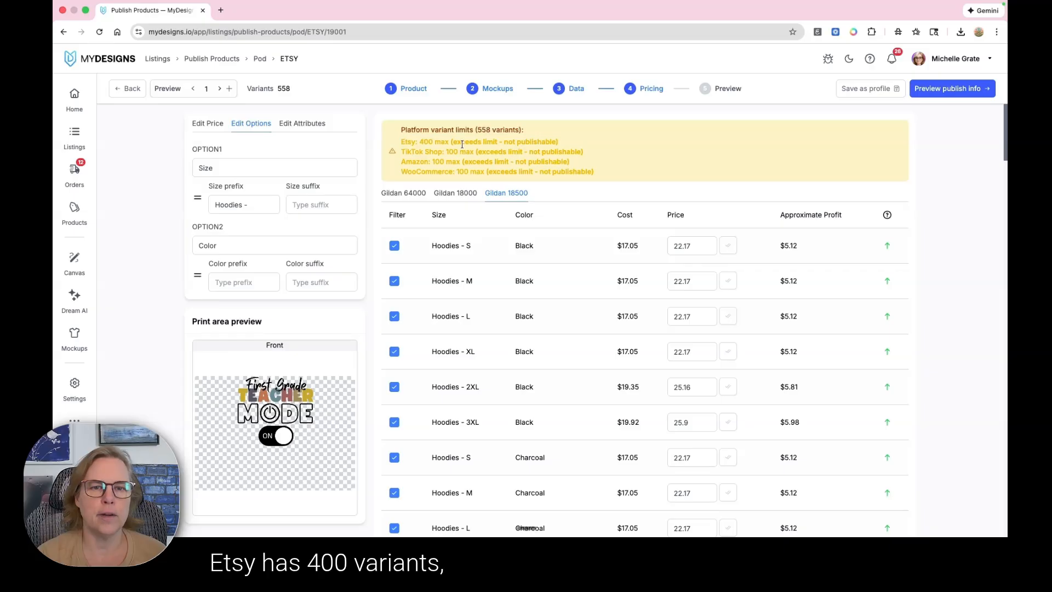
drag(475, 130, 522, 130)
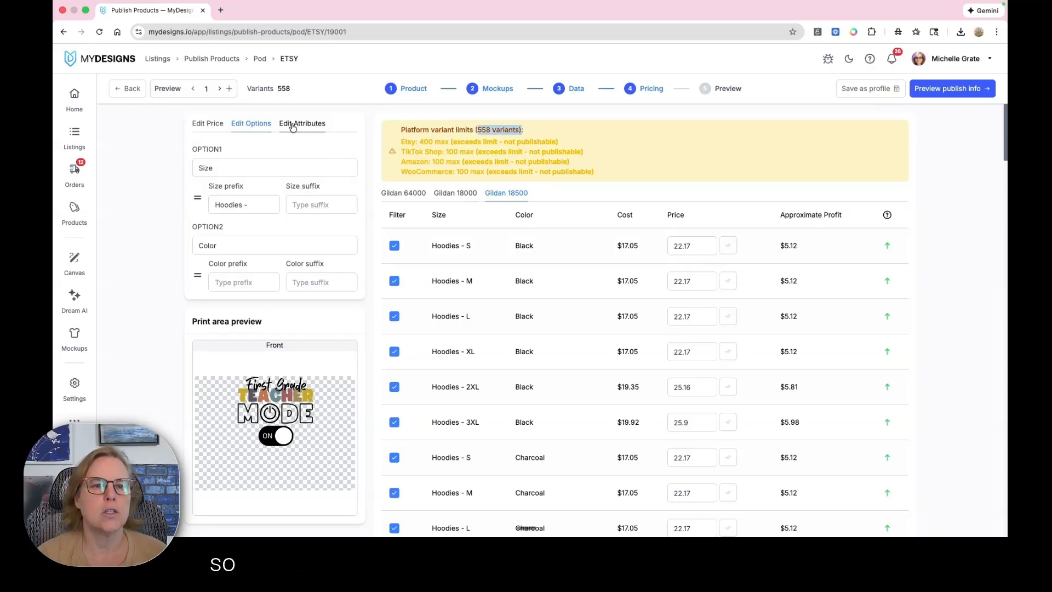
Return to the mockups stage and deselect black, navy and Dark Heather for the Gildan 18000 sweatshirt
click(129, 93)
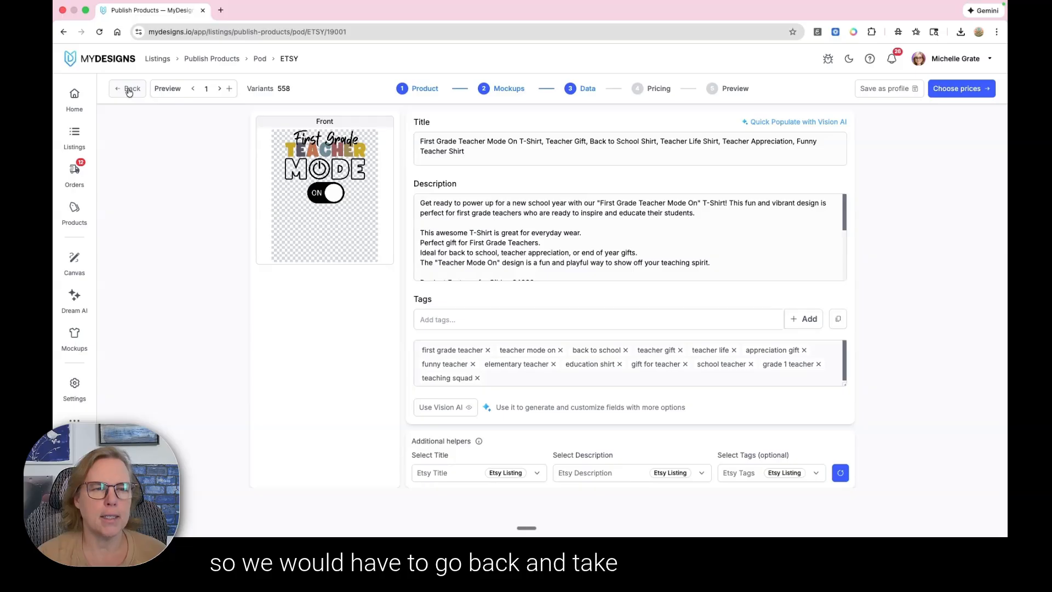
click(130, 92)
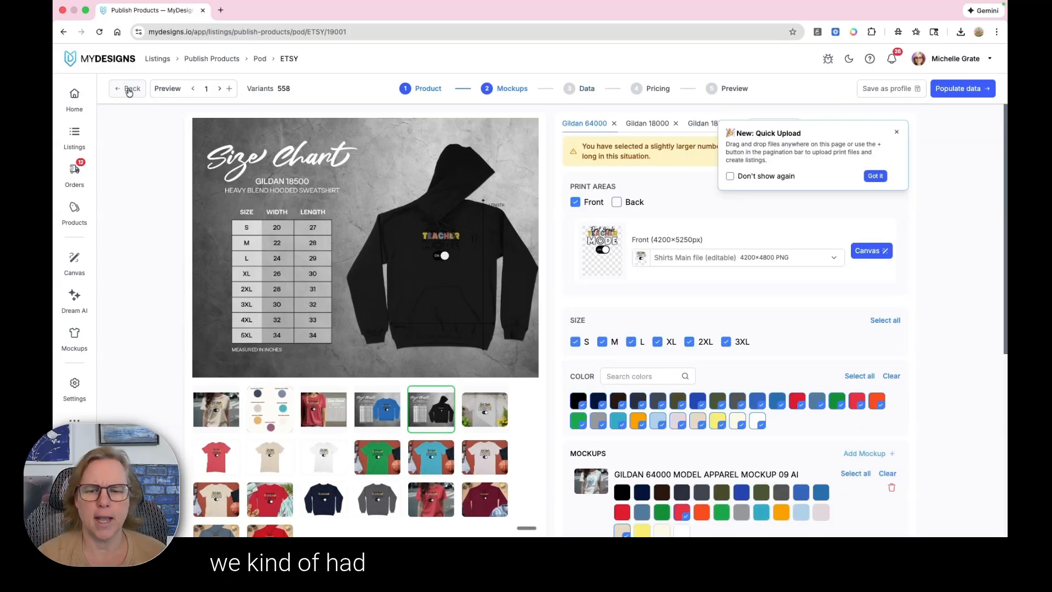
click(576, 401)
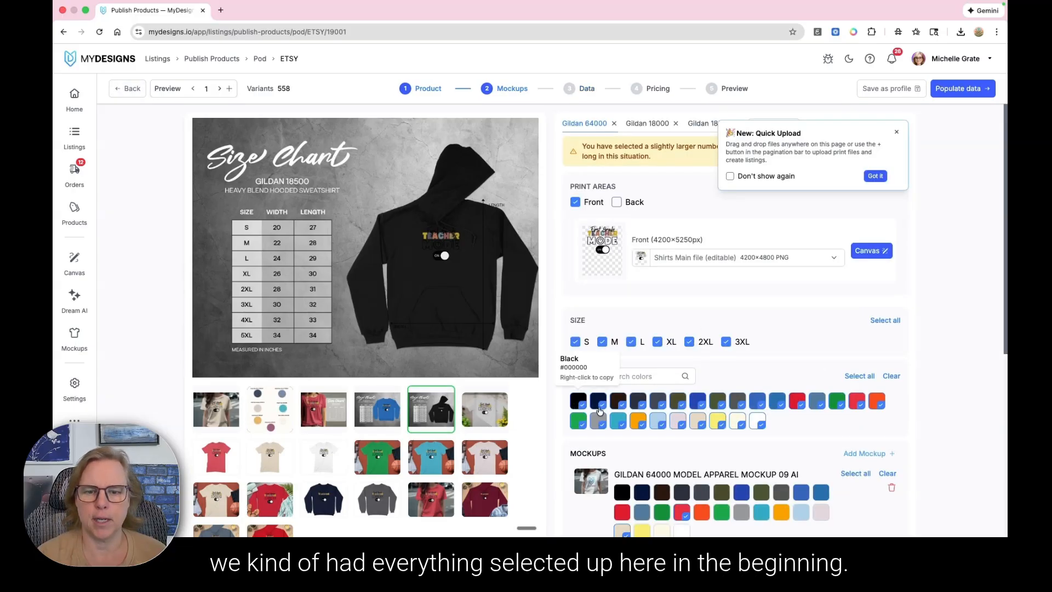
click(598, 402)
click(617, 401)
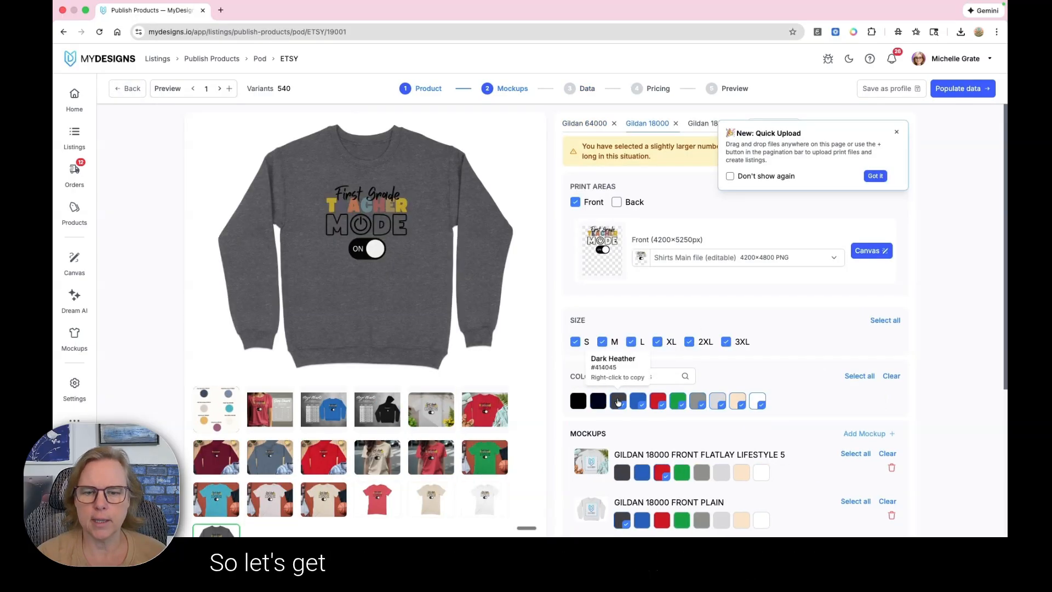
click(618, 401)
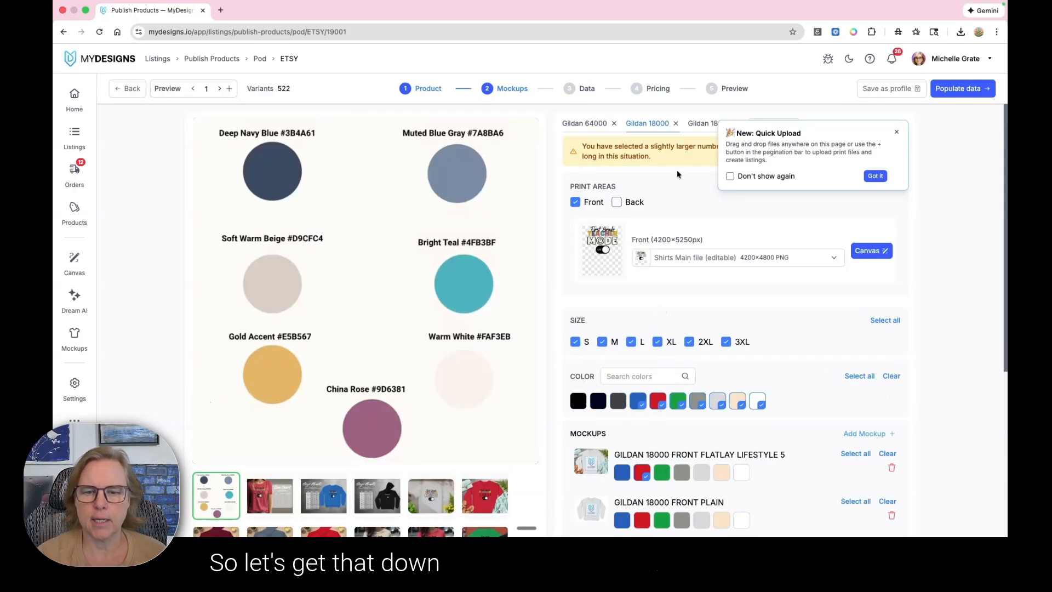
Deselect black, navy, purple, Maroon, dark slate, olive green and Charcoal Heather for the Gildan 18500 hoodie
click(704, 124)
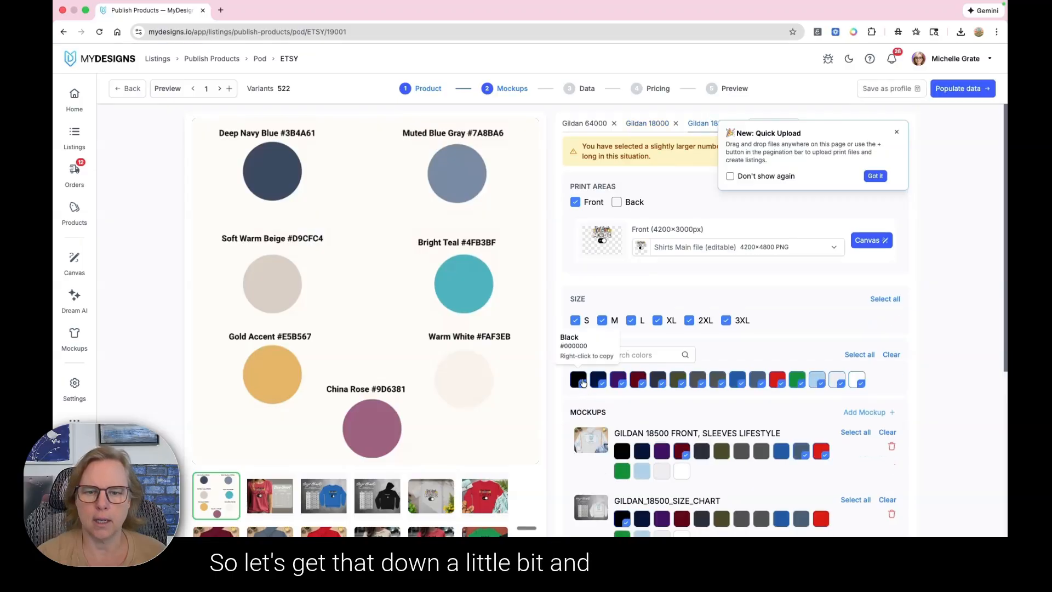
click(580, 380)
scroll(579, 380, down, 1)
click(597, 345)
click(620, 343)
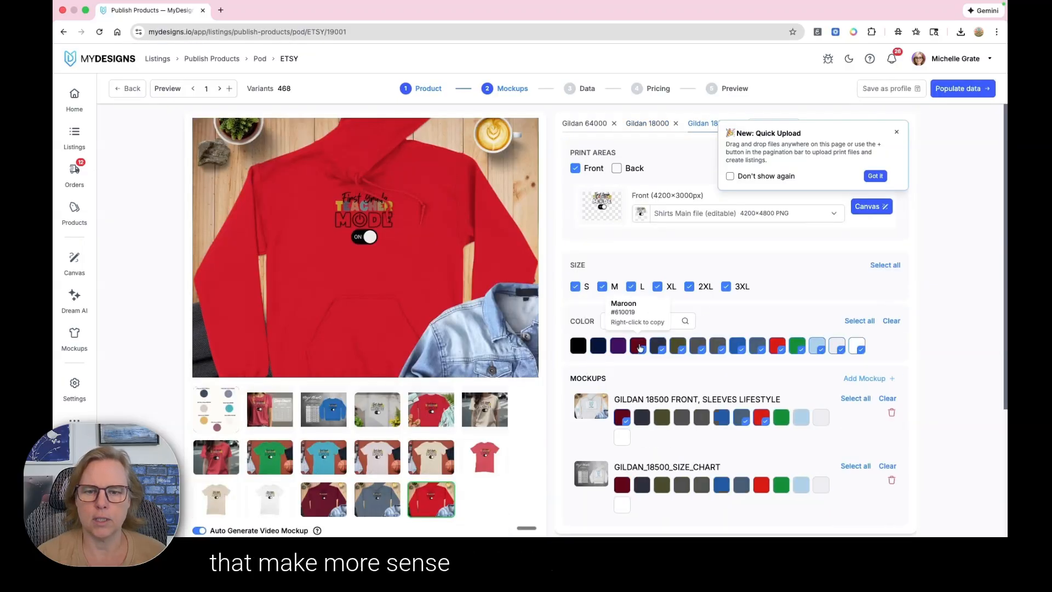
click(640, 346)
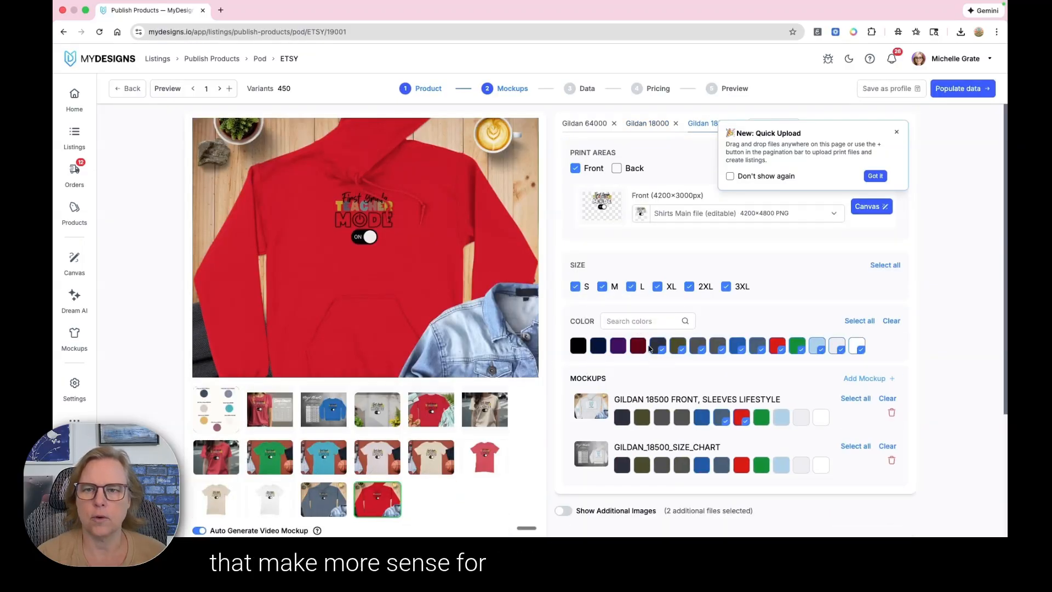
click(897, 132)
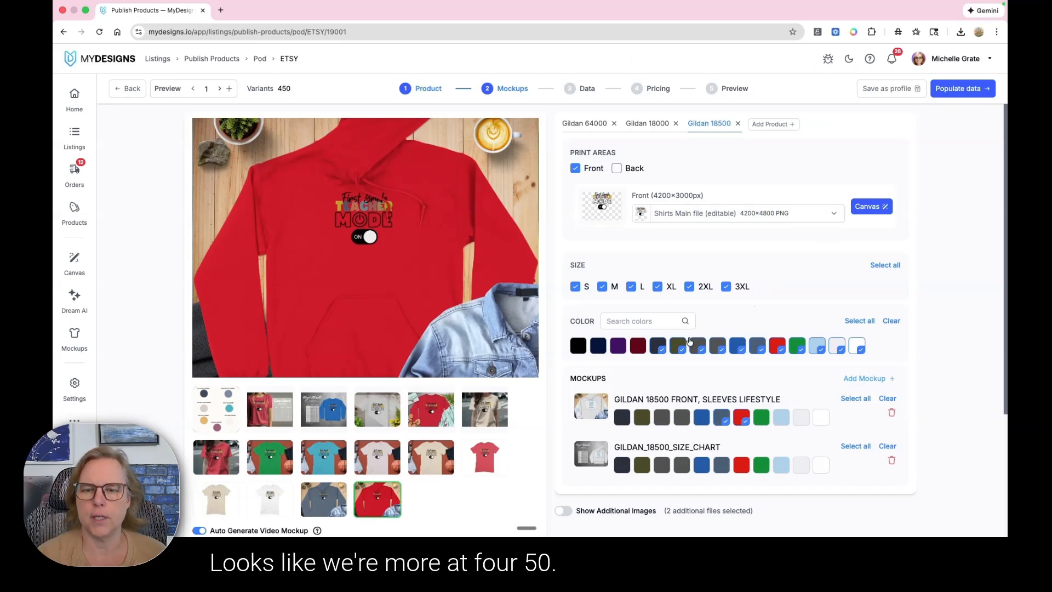
click(657, 345)
click(678, 345)
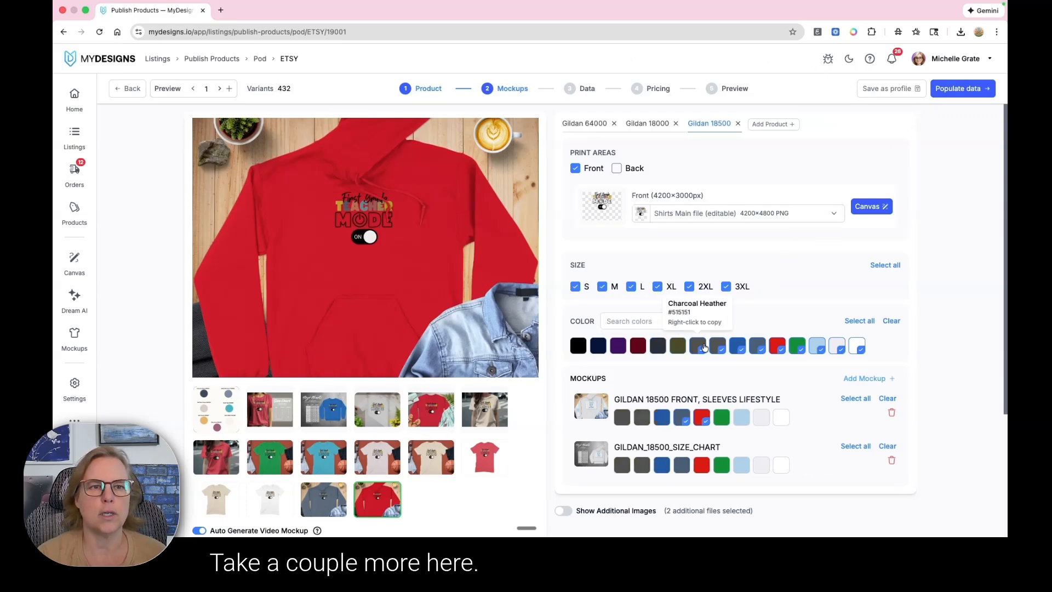
click(704, 347)
Deselect royal blue for the Gildan 18000, and olive green and dark blue for the Gildan 64000
click(652, 125)
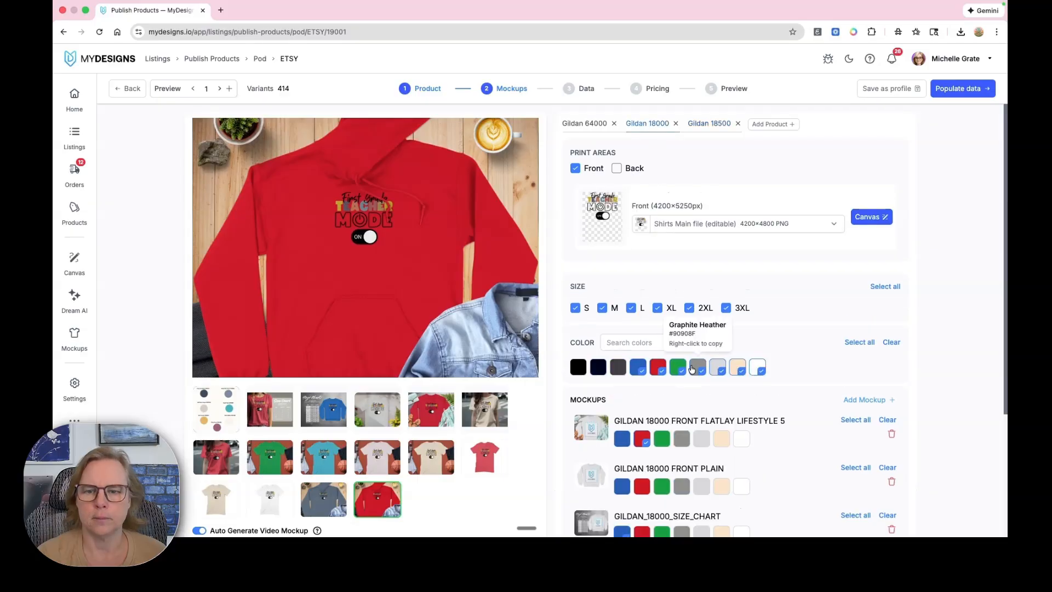
click(641, 369)
click(598, 126)
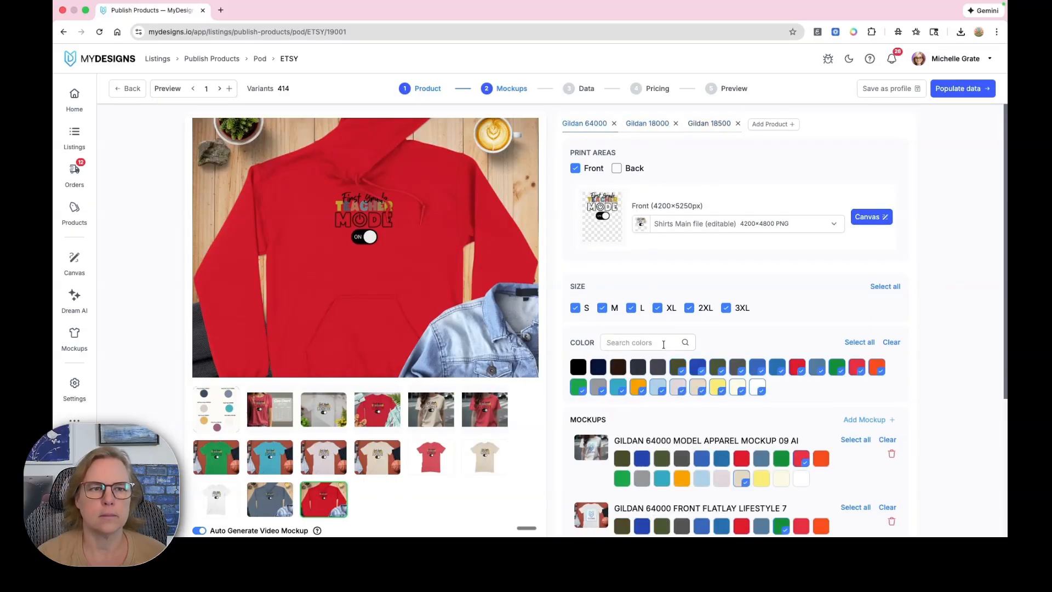
click(678, 366)
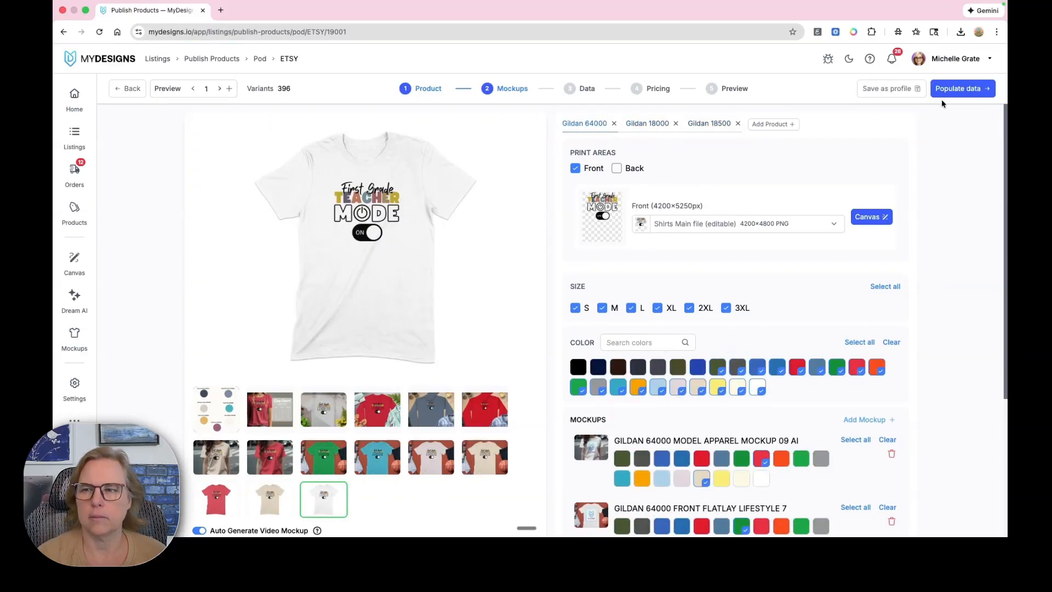
Continue through data and pricing to the listing preview, checking Etsy's variant limit and the Gildan 64000, 18000 and 18500 previews
click(957, 89)
click(949, 93)
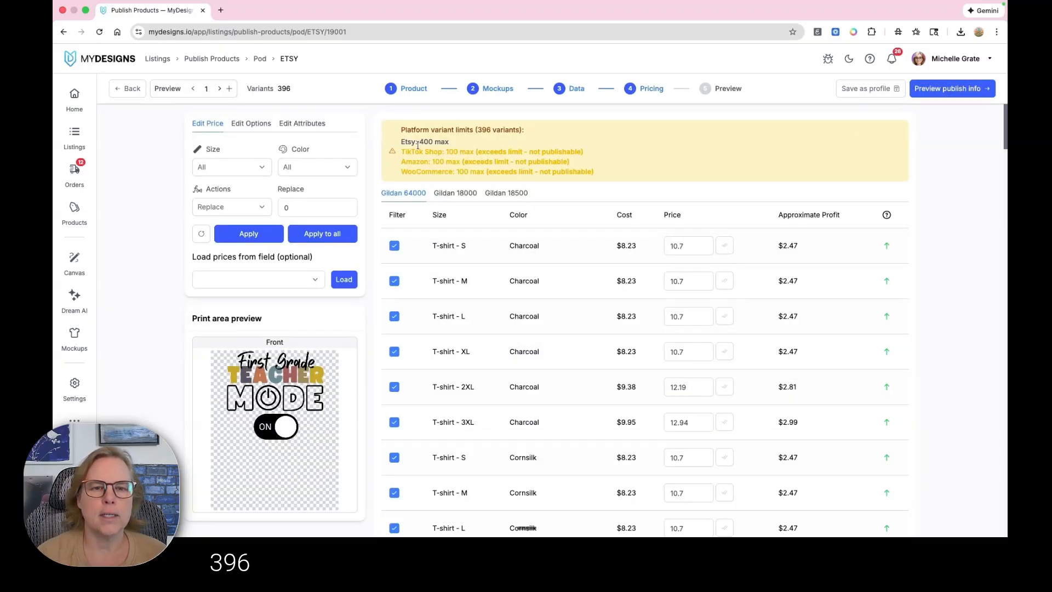
click(942, 90)
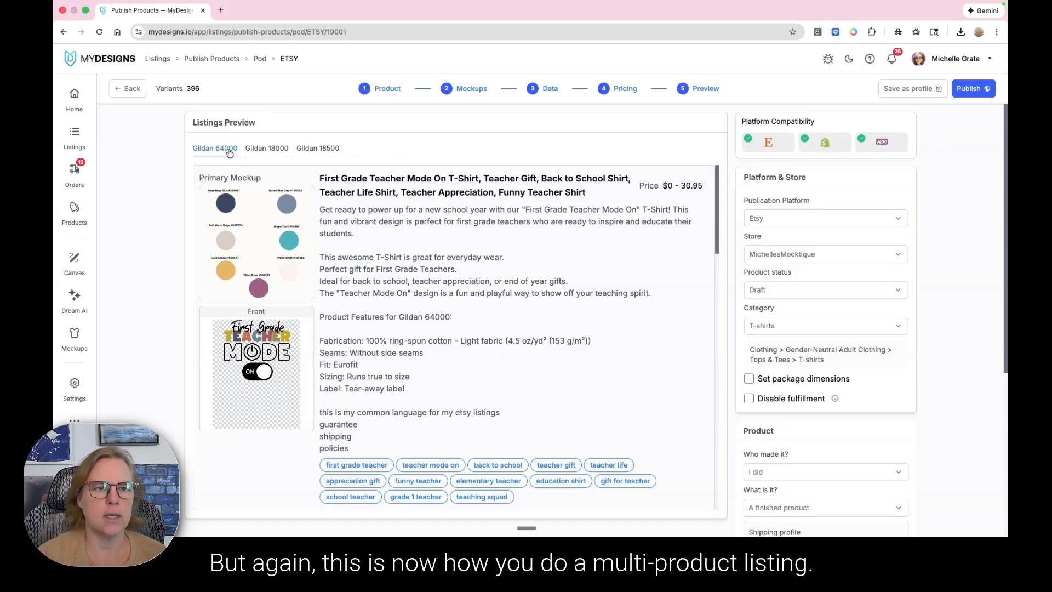
click(266, 148)
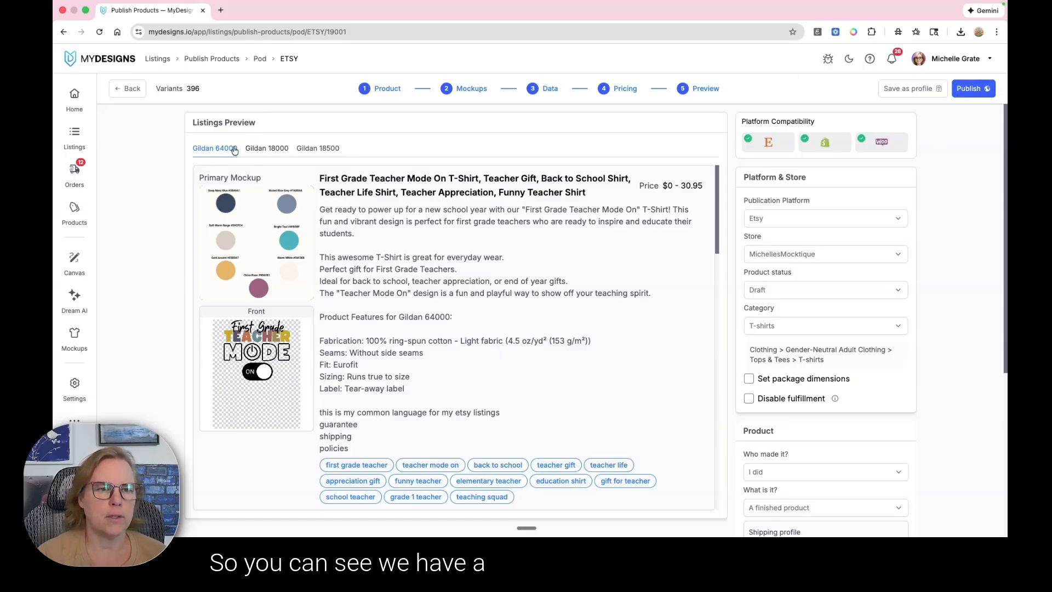
click(335, 148)
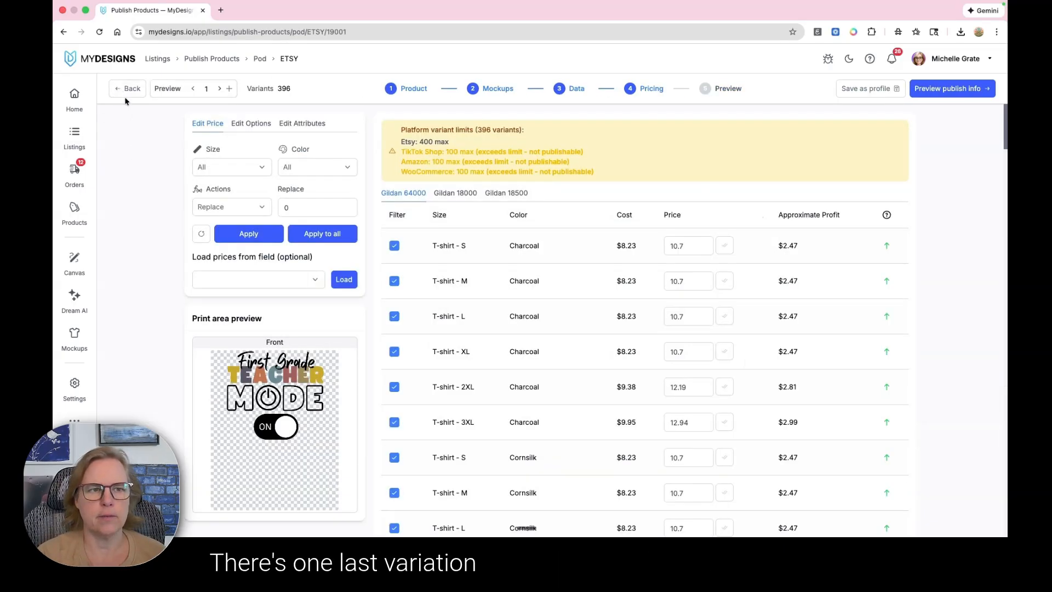
Return to the listings, select only the "Teaching Is My Jam" design and preview its alternate-color shirt file
click(126, 93)
click(134, 87)
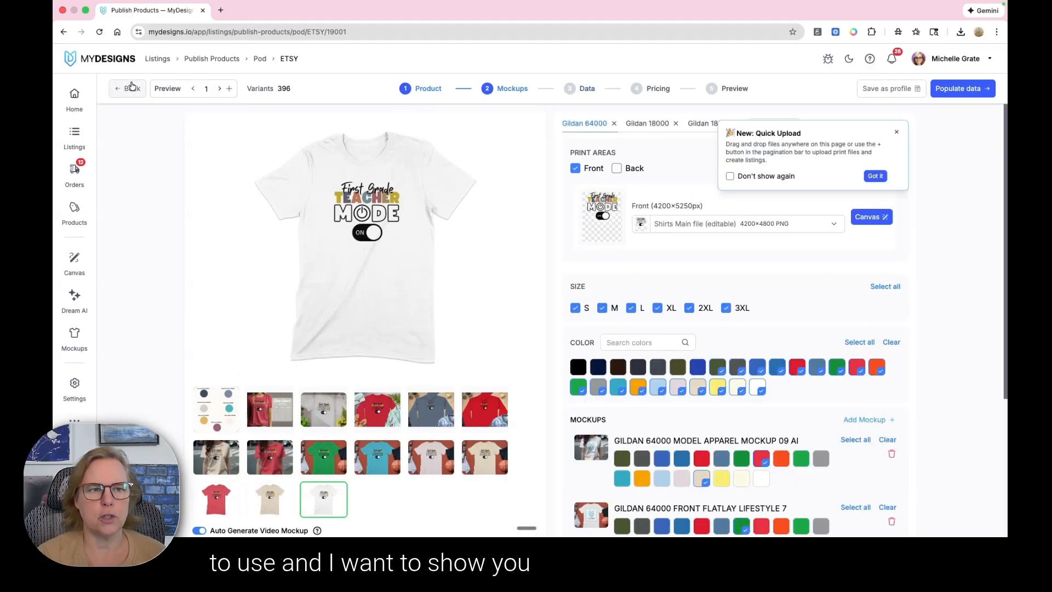
click(132, 88)
click(132, 88)
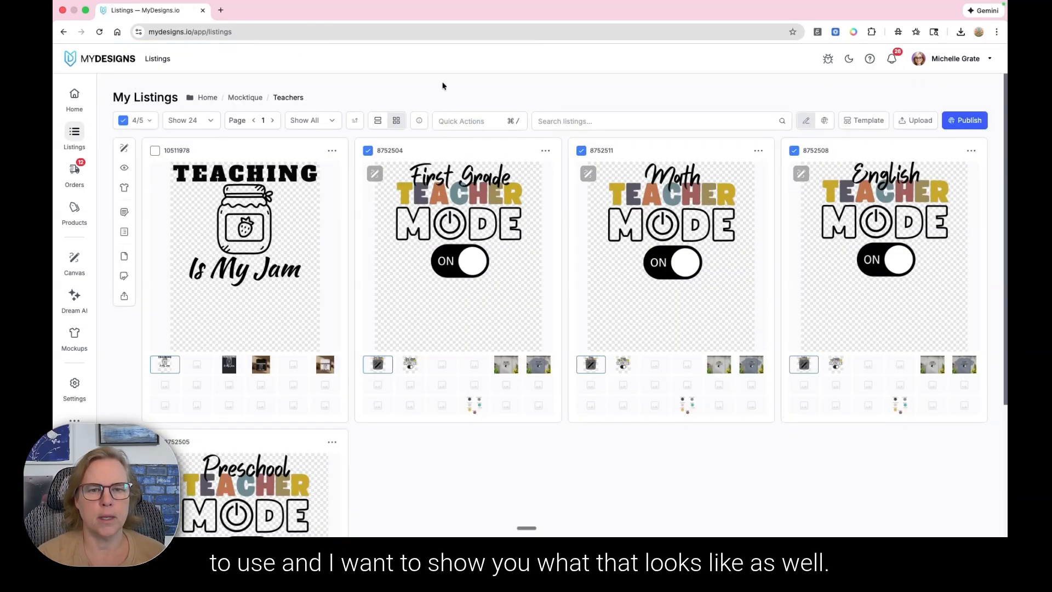
click(124, 121)
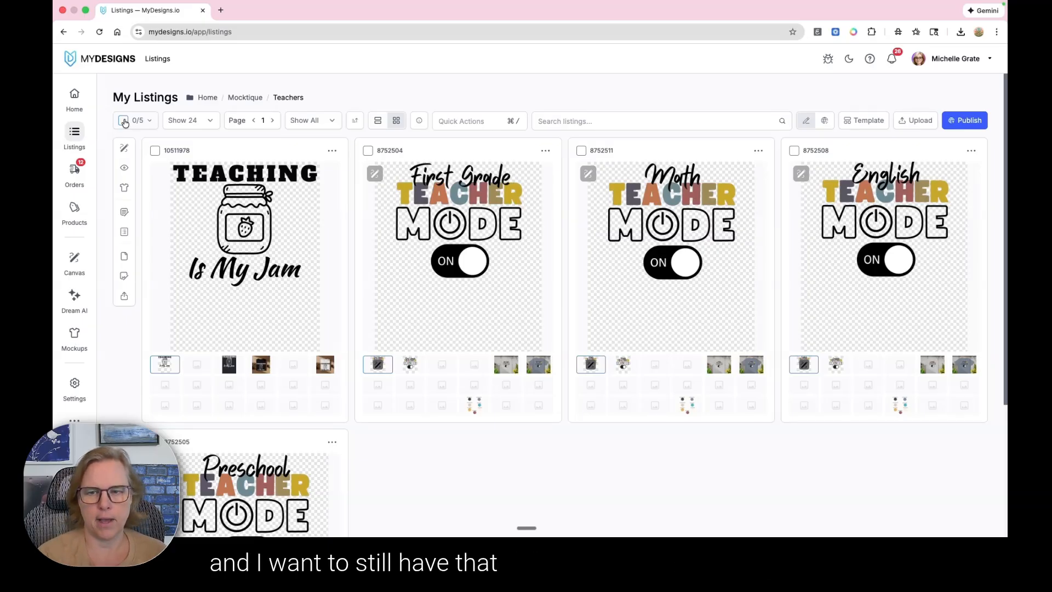
click(155, 150)
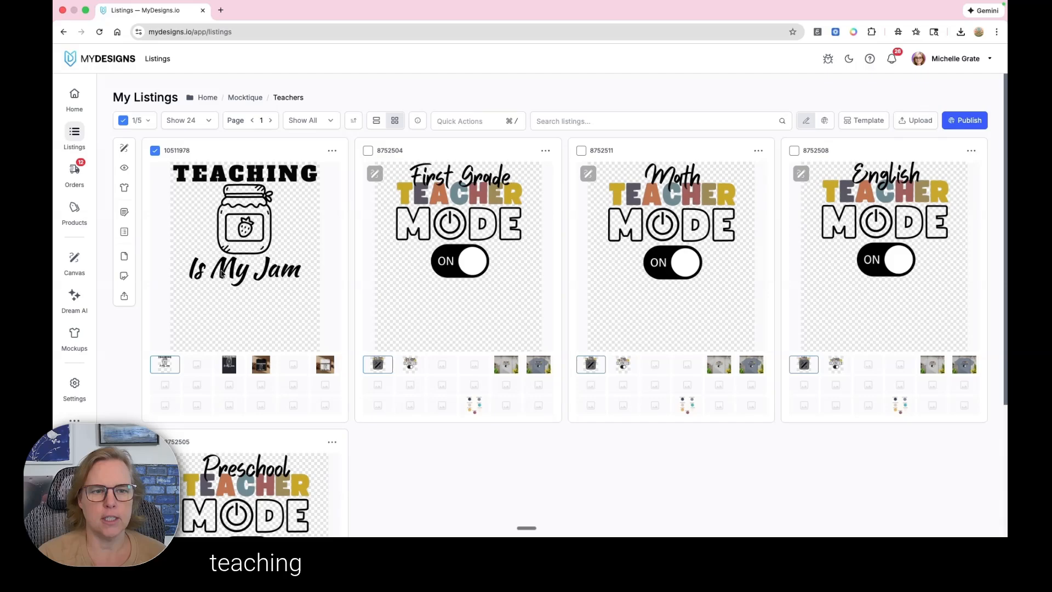
click(229, 365)
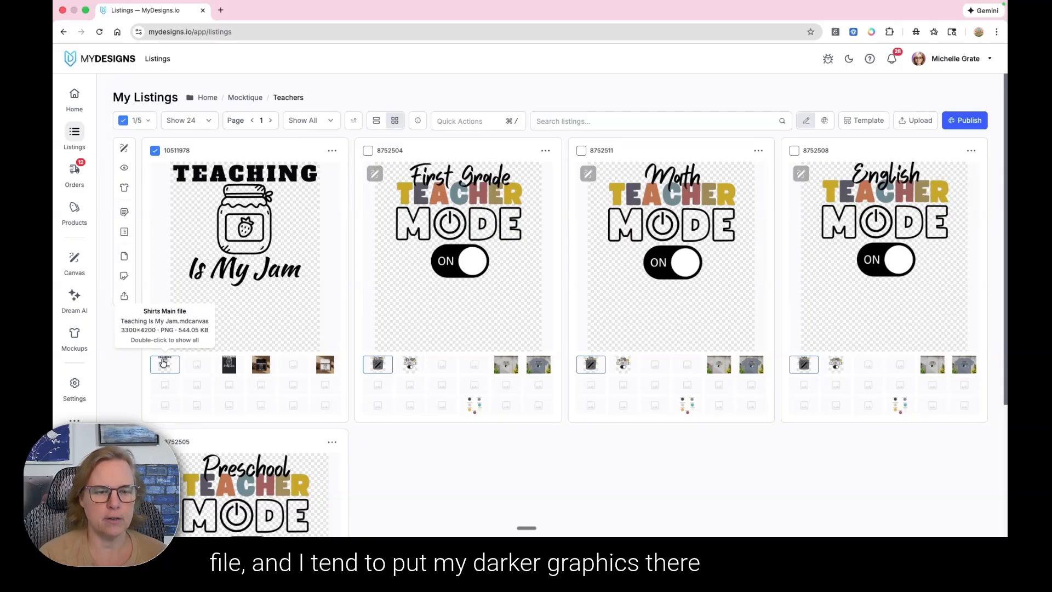
click(230, 366)
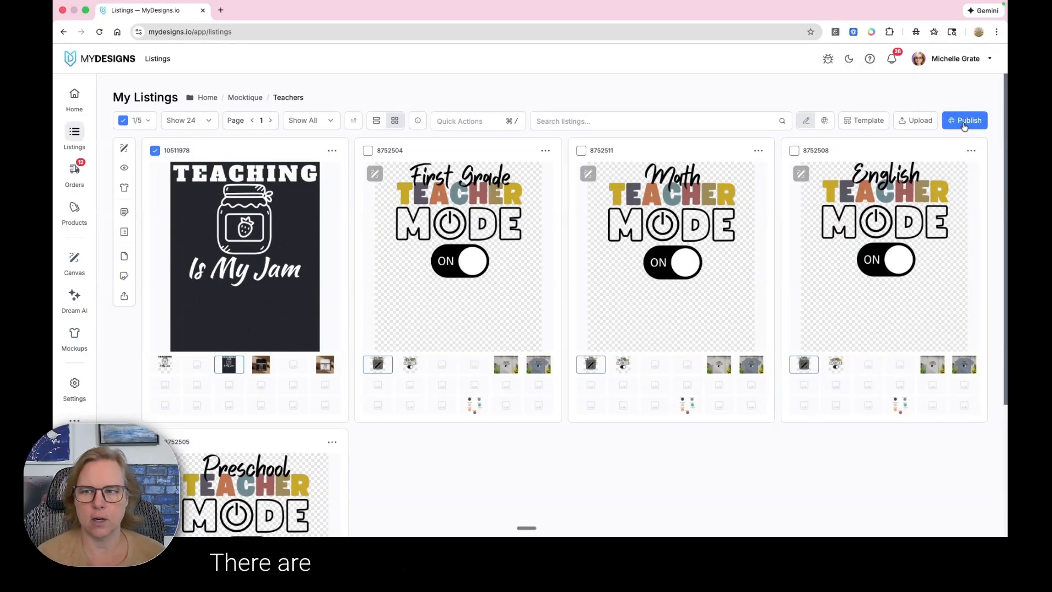
Start a Shopify print-on-demand product for the selected design using Bella 3001 with SwiftPOD as the print provider
click(965, 125)
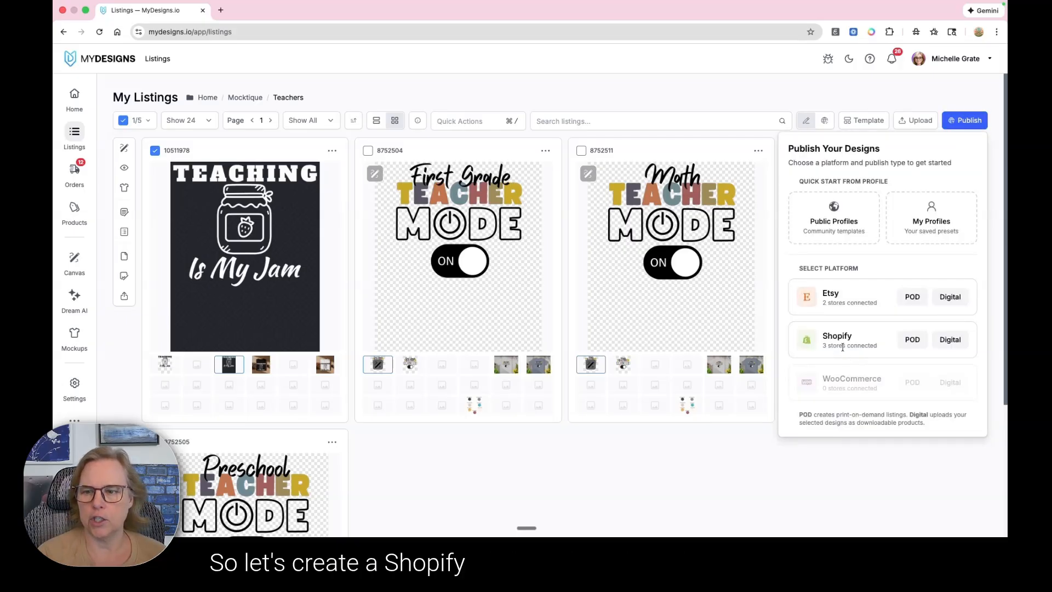
click(910, 340)
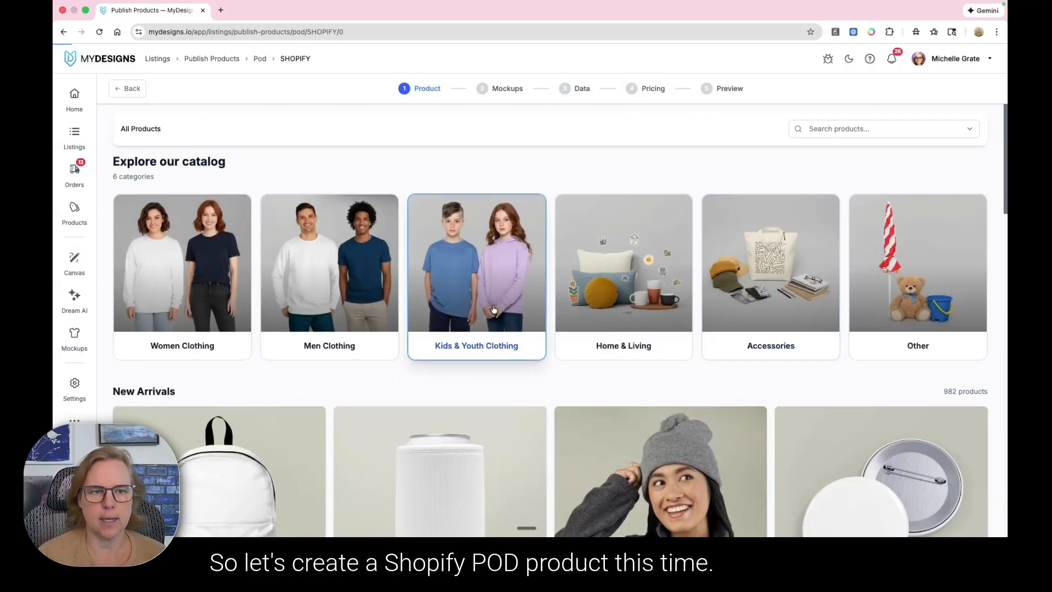
click(888, 127)
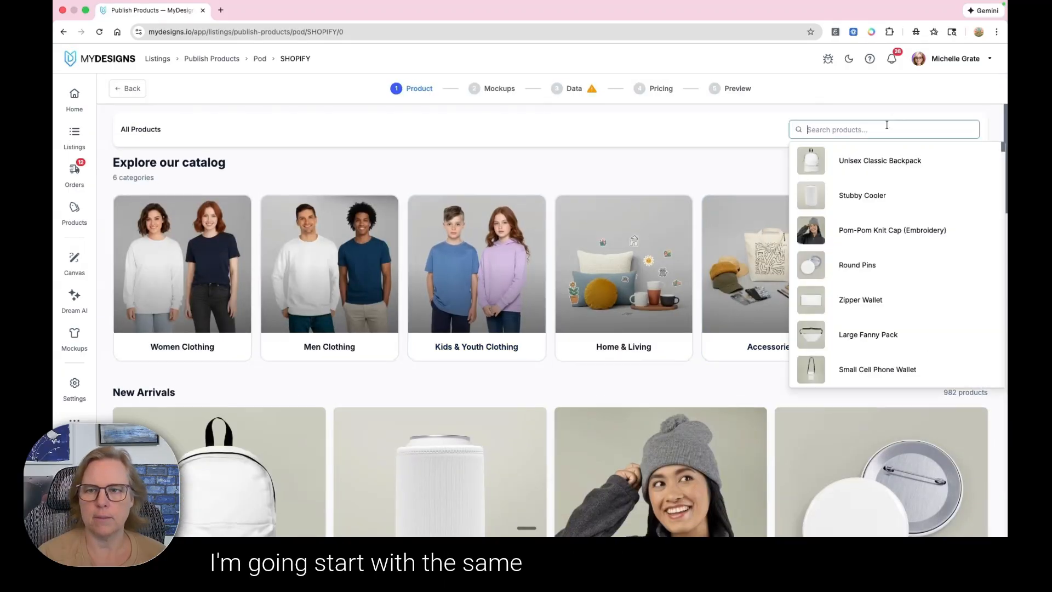
text(3001)
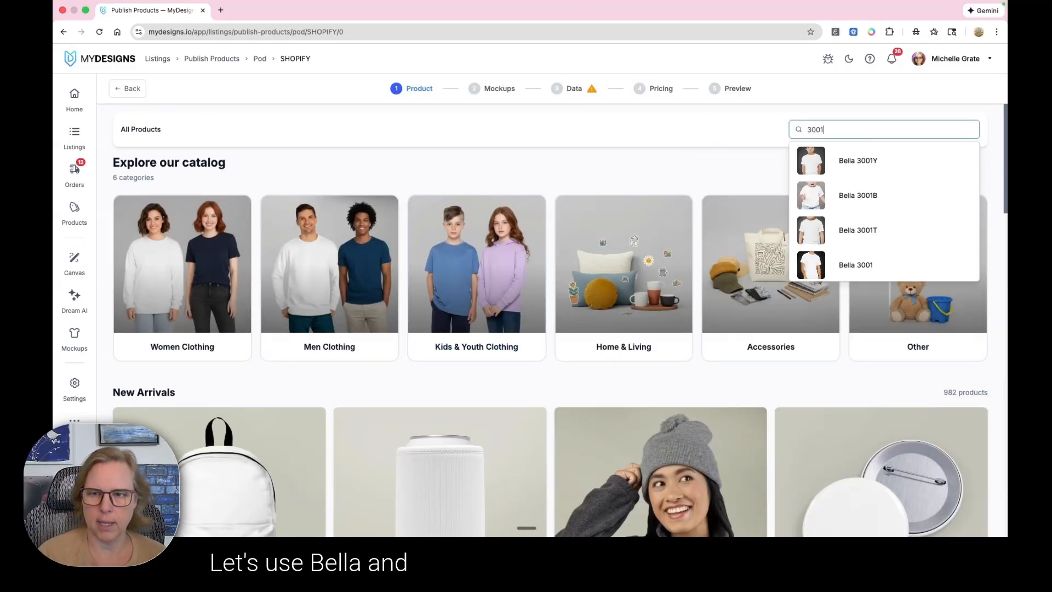
click(897, 265)
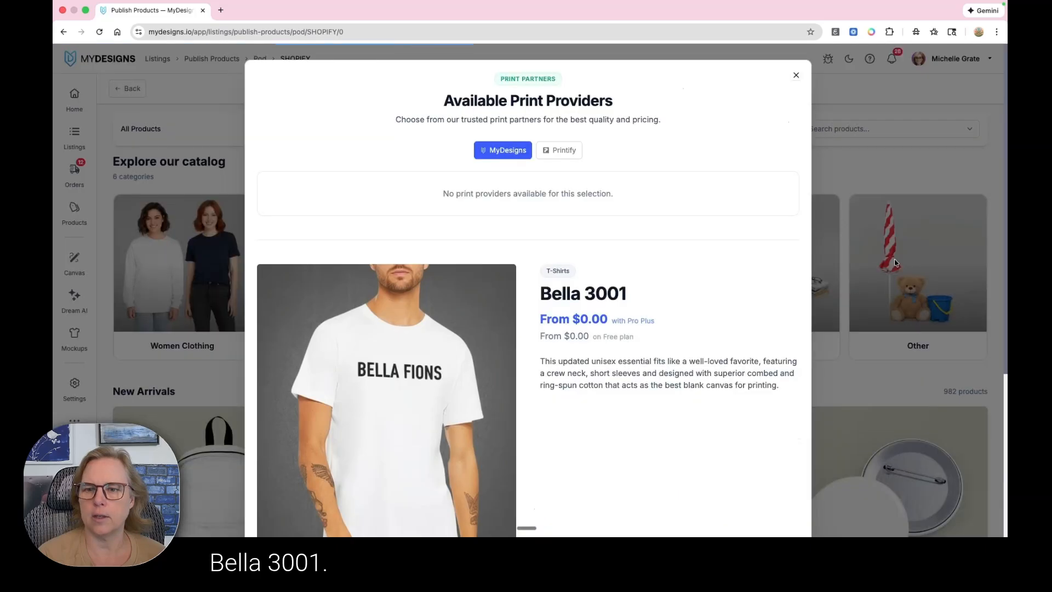
click(510, 151)
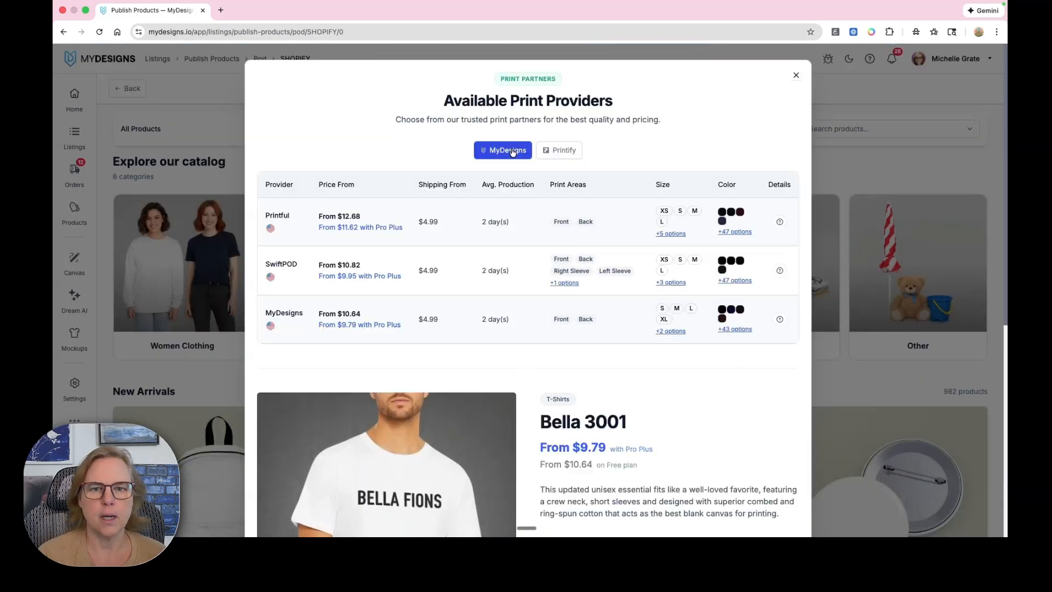
click(365, 264)
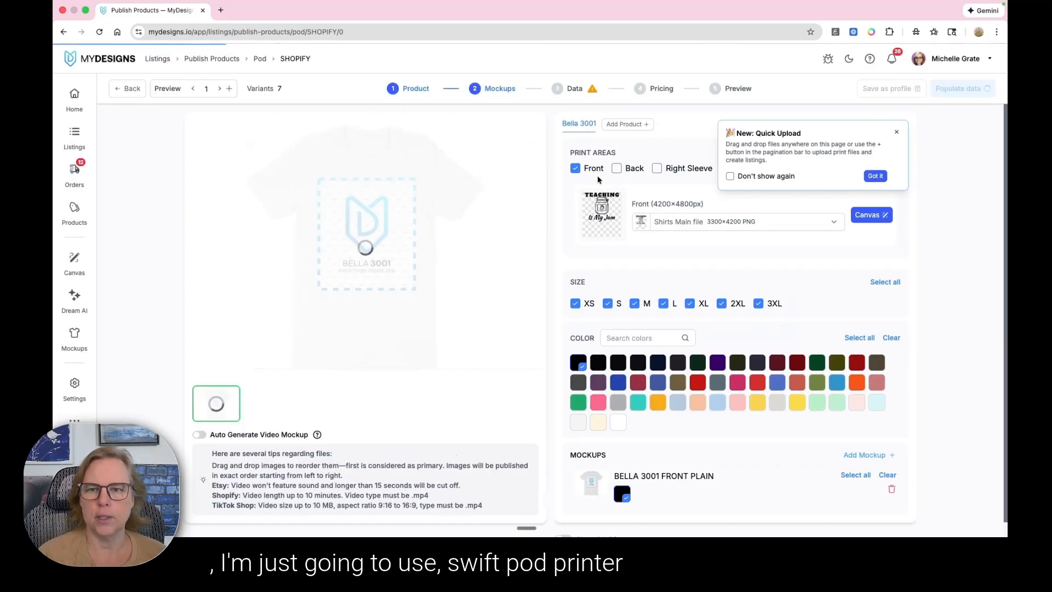
click(896, 133)
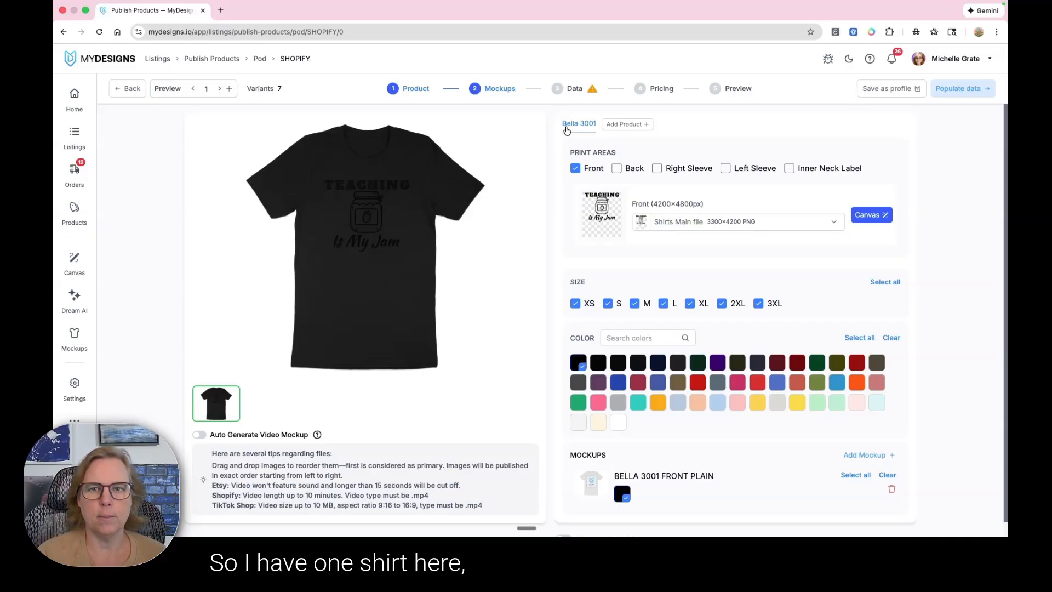
Add a second Bella 3001 product from SwiftPOD to the same Shopify listing
click(626, 124)
click(725, 99)
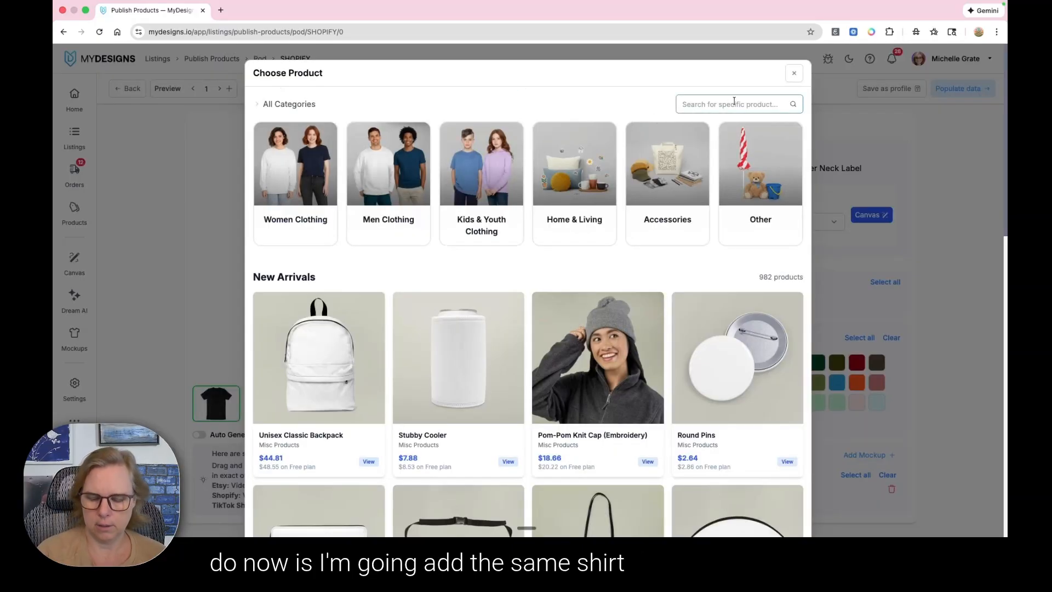
text(3001)
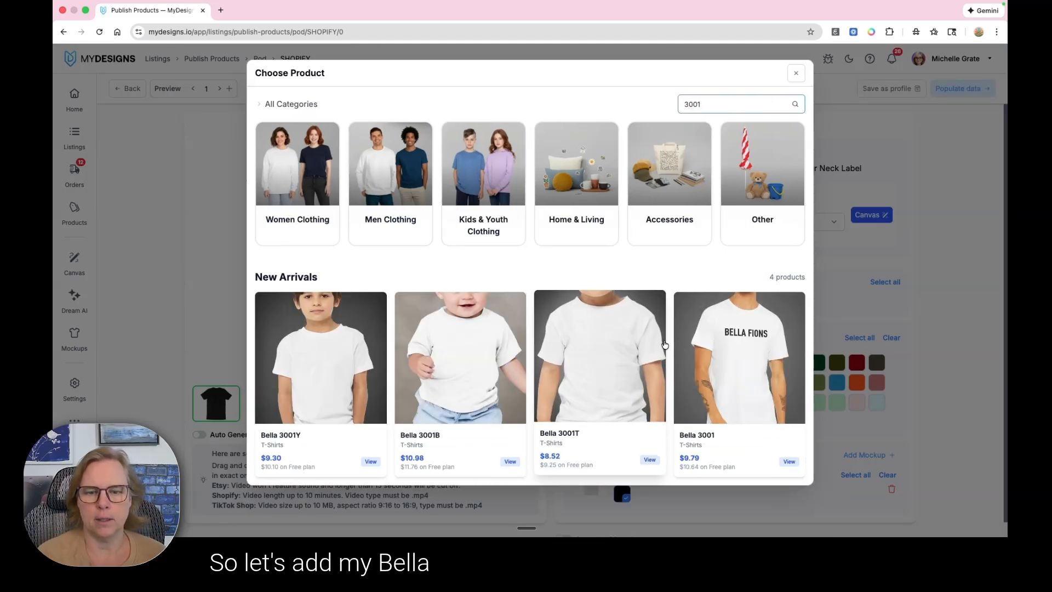
click(735, 348)
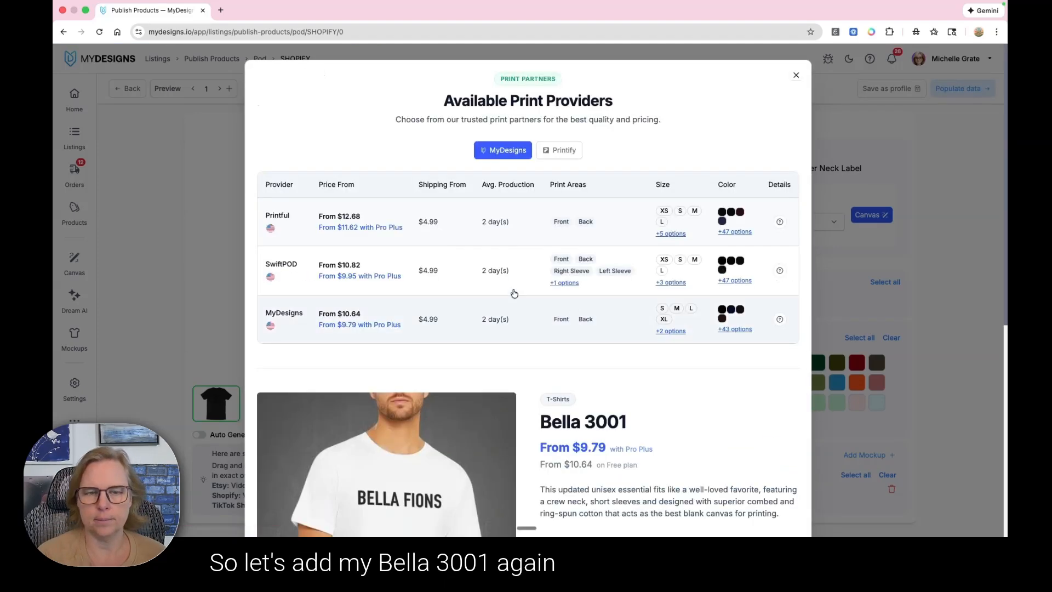
click(464, 262)
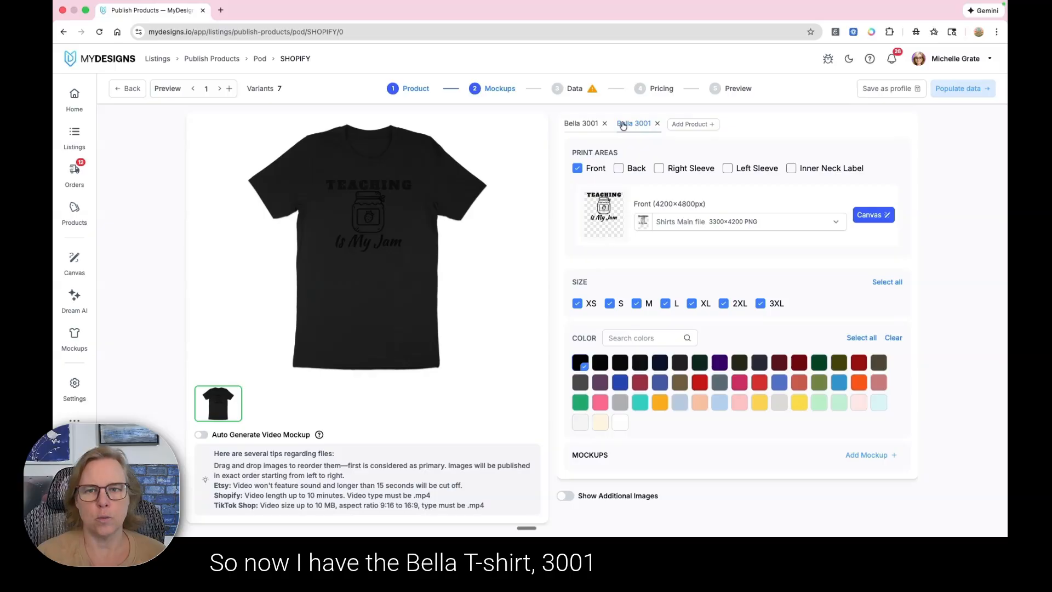
Choose "Shirts Main file" as the front print file for the first Bella 3001
click(580, 126)
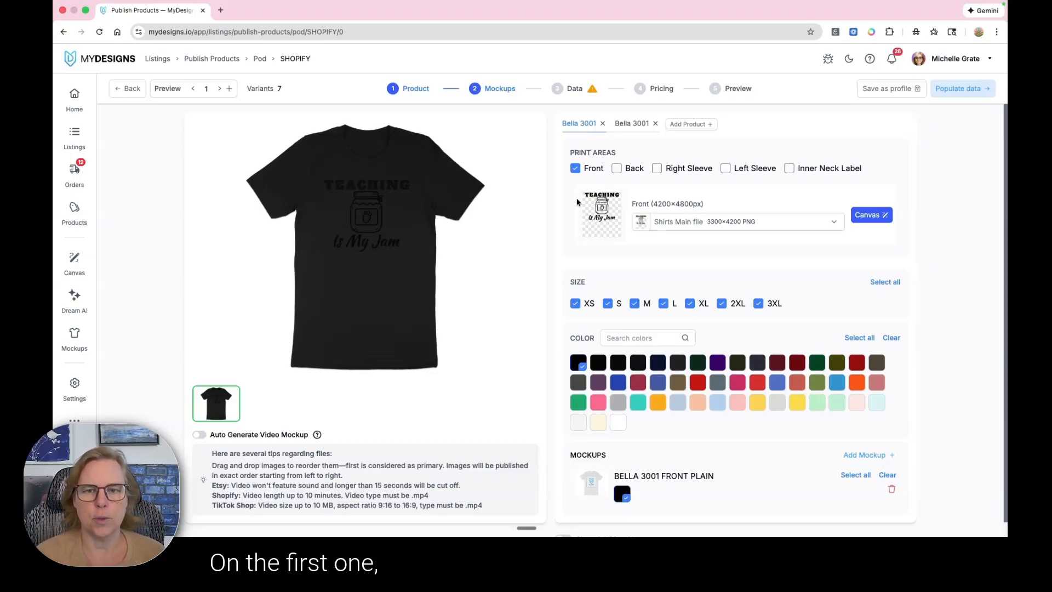
click(683, 224)
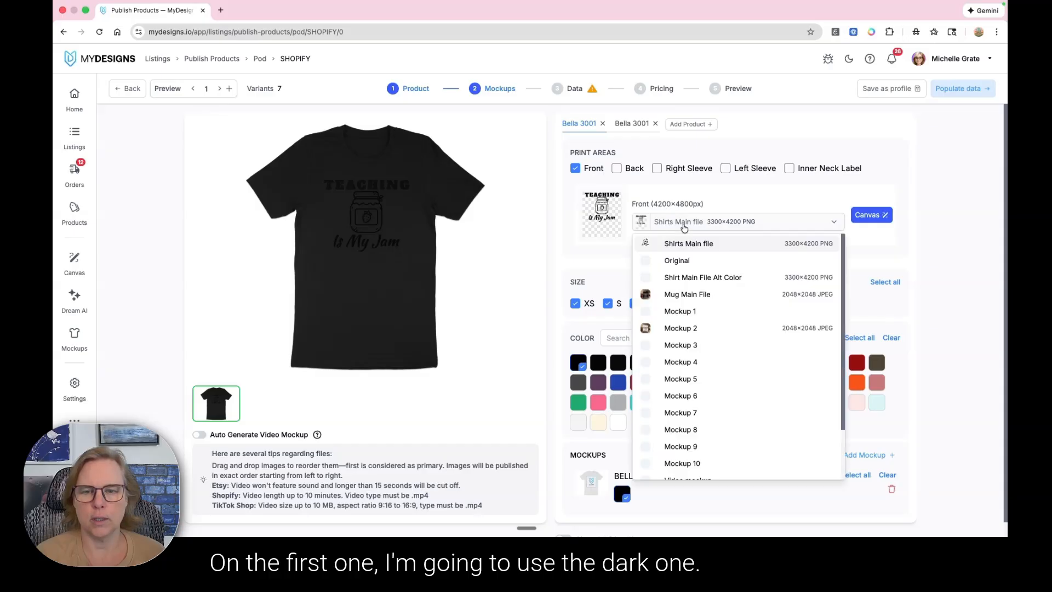
click(701, 245)
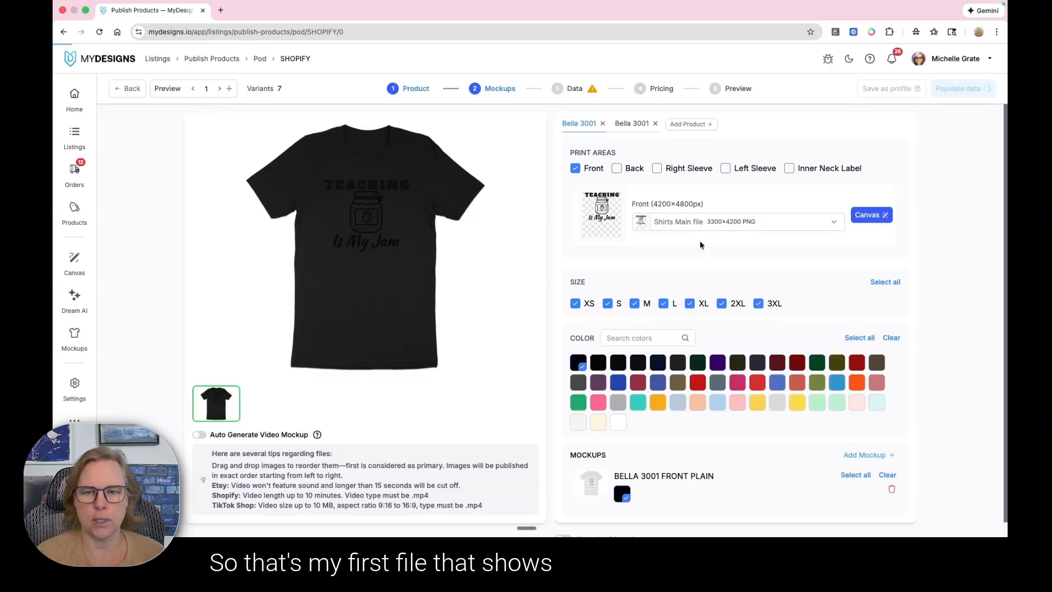
Set the second Bella 3001's front print file to "Shirt Main File Alt Color"
click(629, 123)
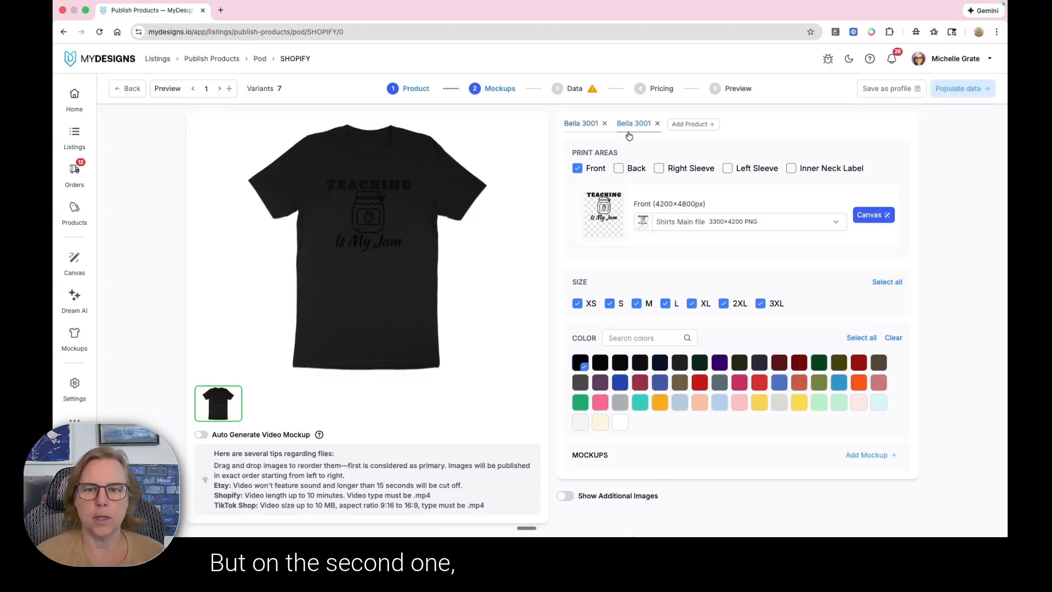
click(670, 225)
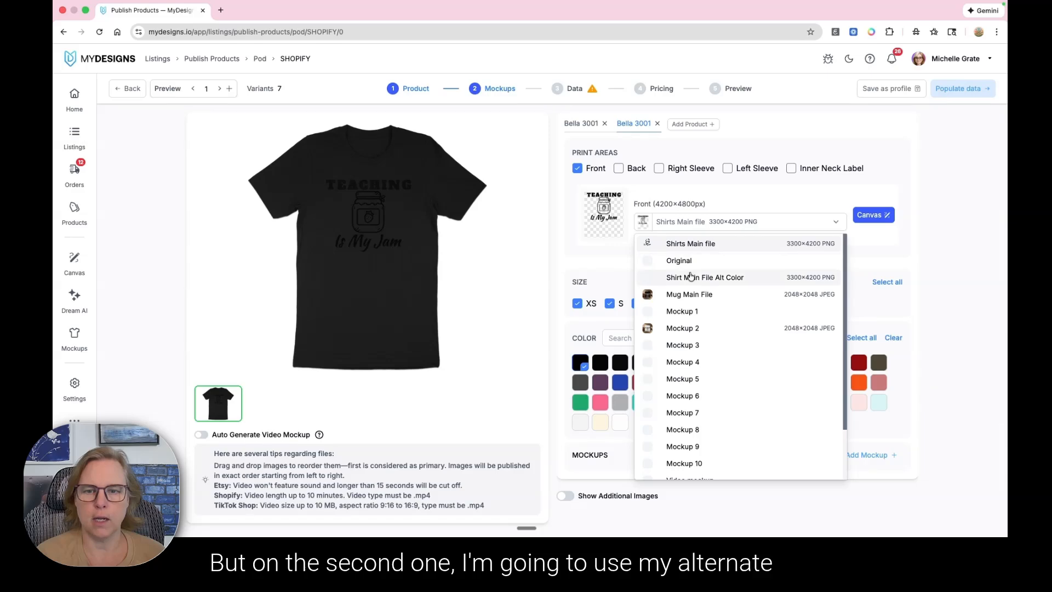
click(688, 278)
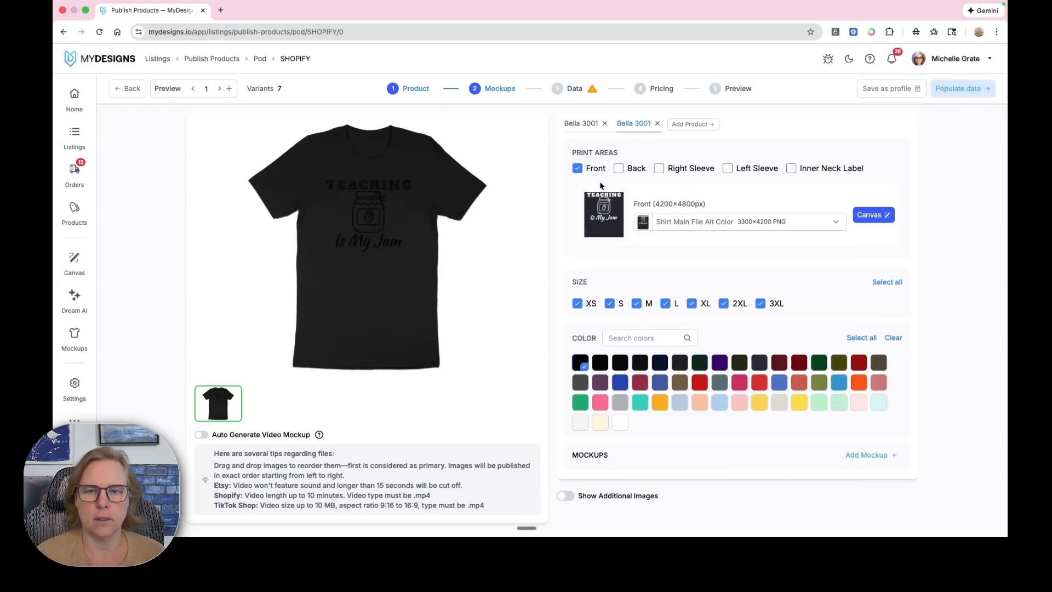
For the first Bella 3001, replace the black shirt color with white, silver, pink and light blue
click(584, 135)
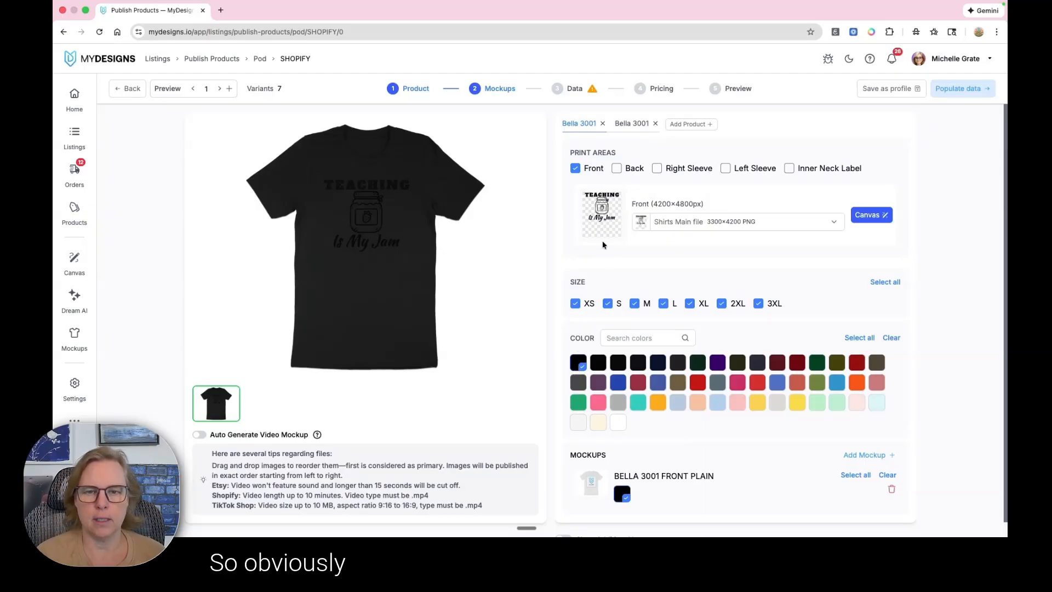
click(582, 363)
click(619, 424)
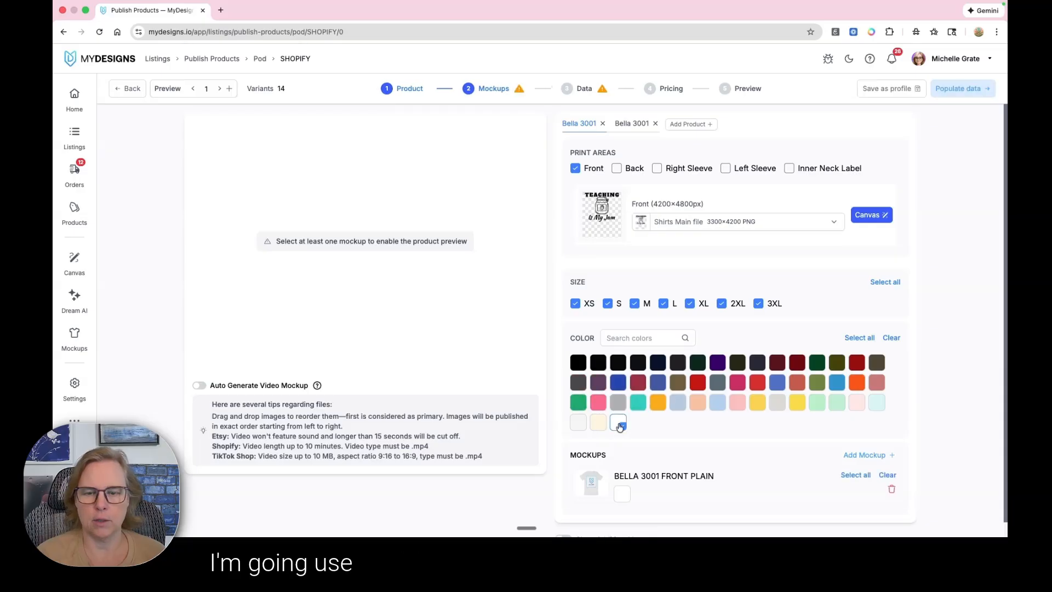
click(781, 404)
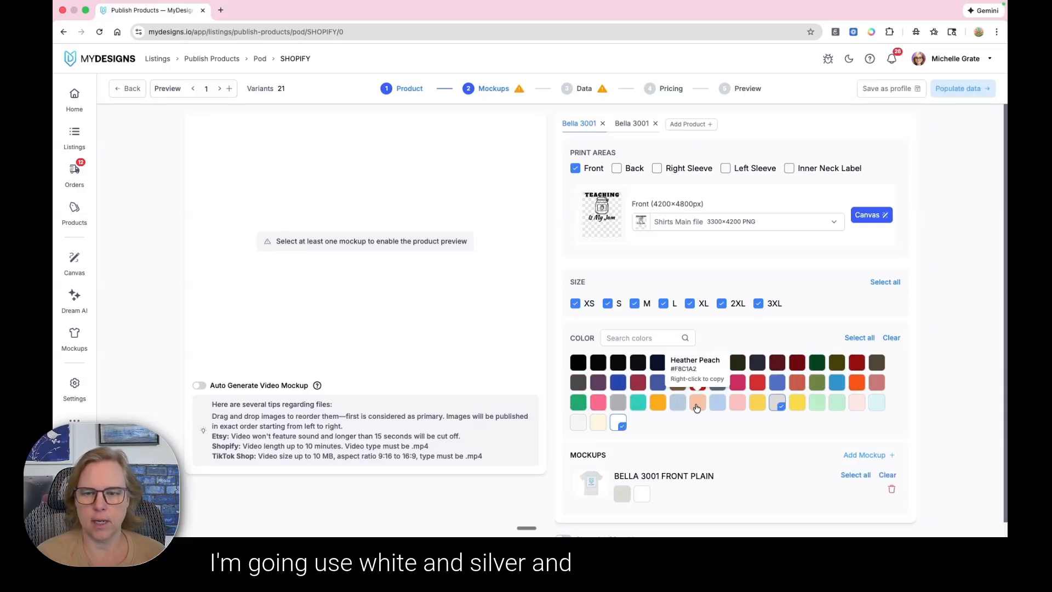
click(740, 404)
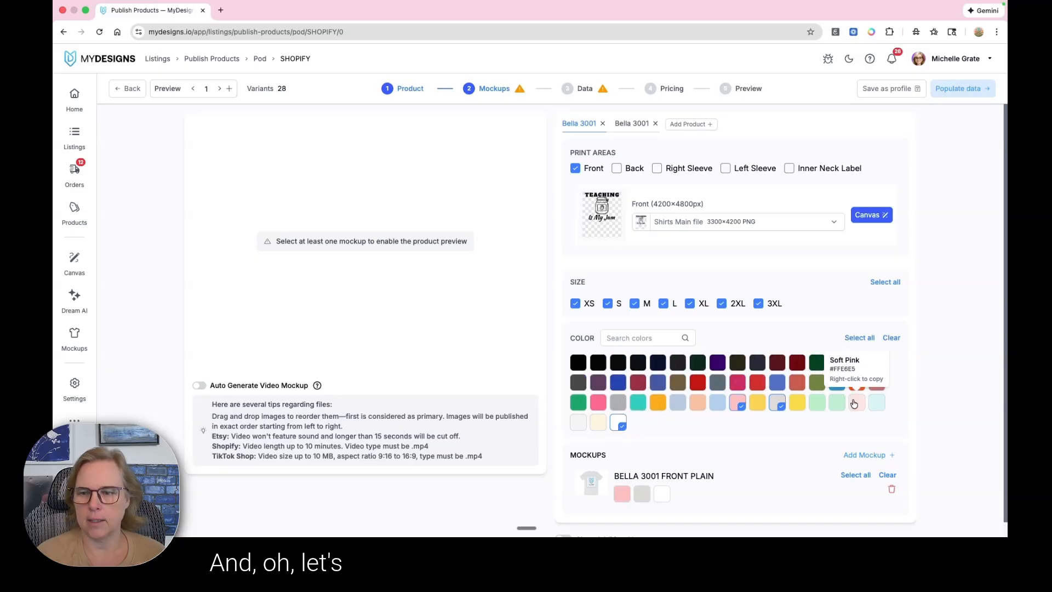
click(676, 405)
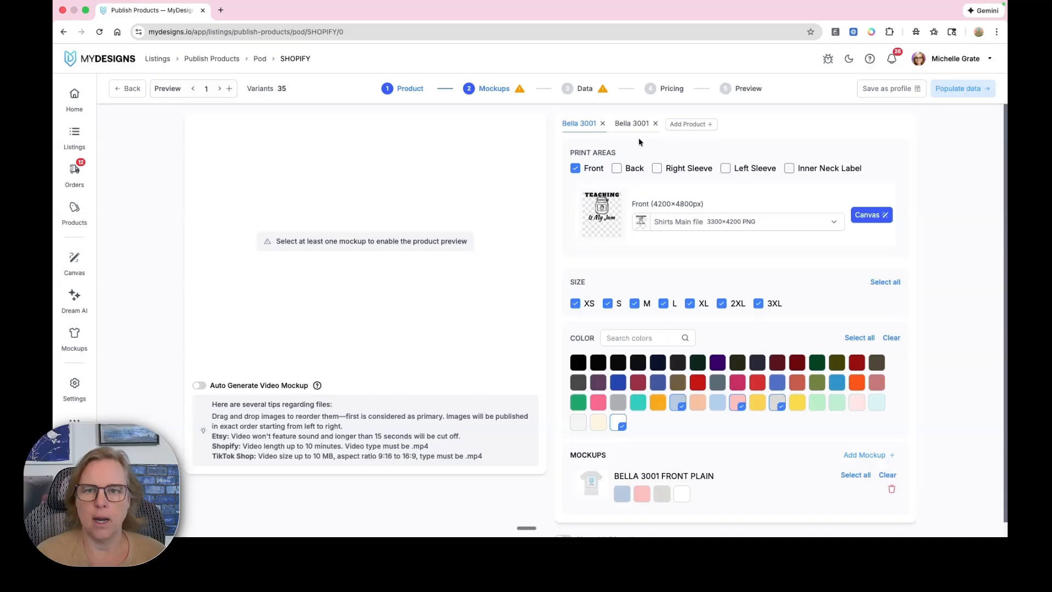
Add forest green, purple and olive-brown to the second Bella 3001's shirt colors, keeping black selected
click(633, 125)
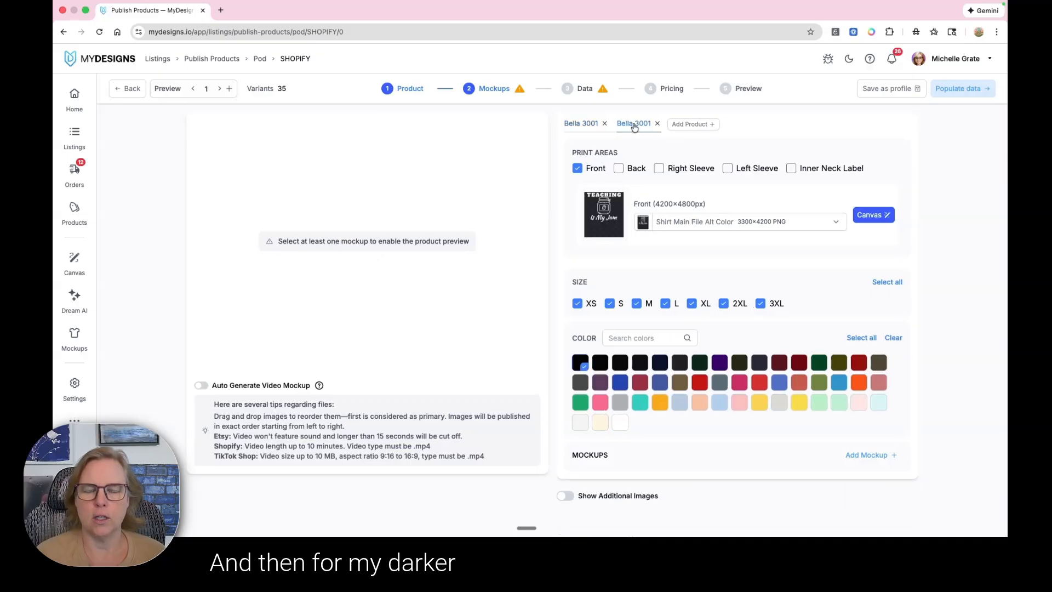
click(700, 364)
click(719, 364)
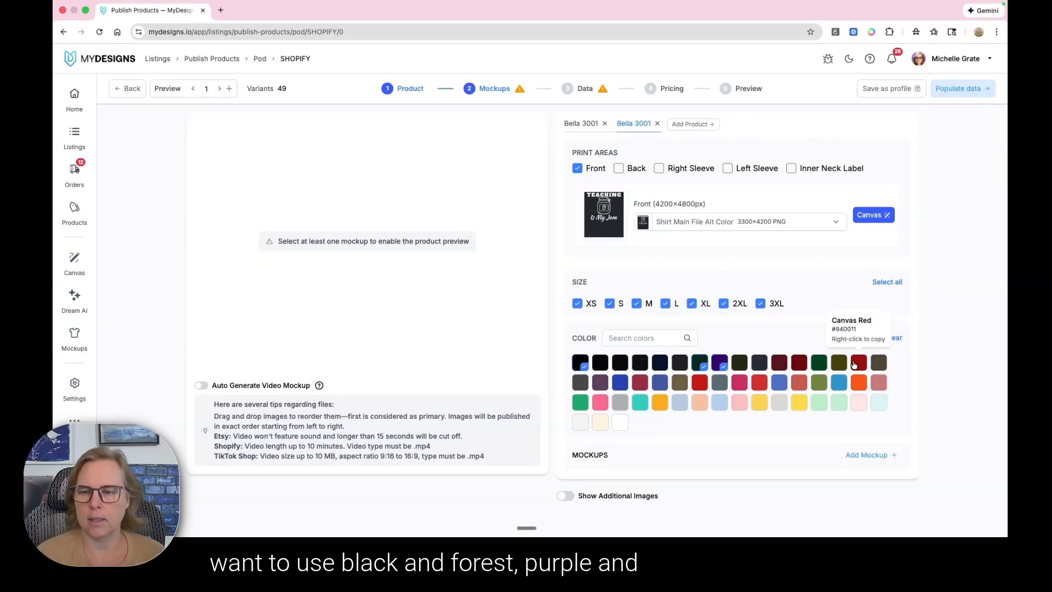
click(878, 362)
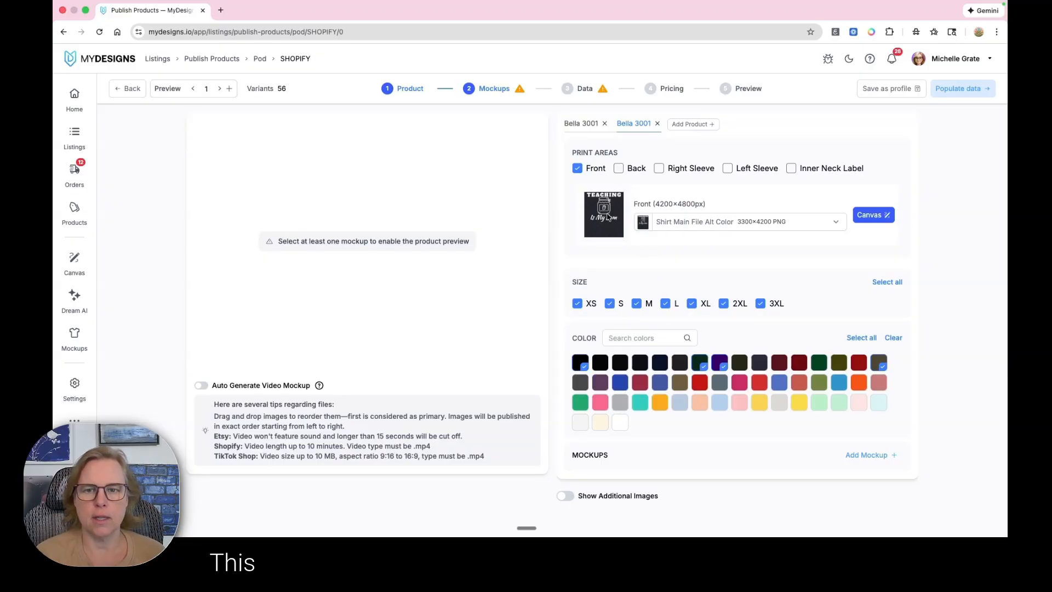
Select every color of the BELLA 3001 FRONT PLAIN mockup for the first Bella 3001
click(584, 123)
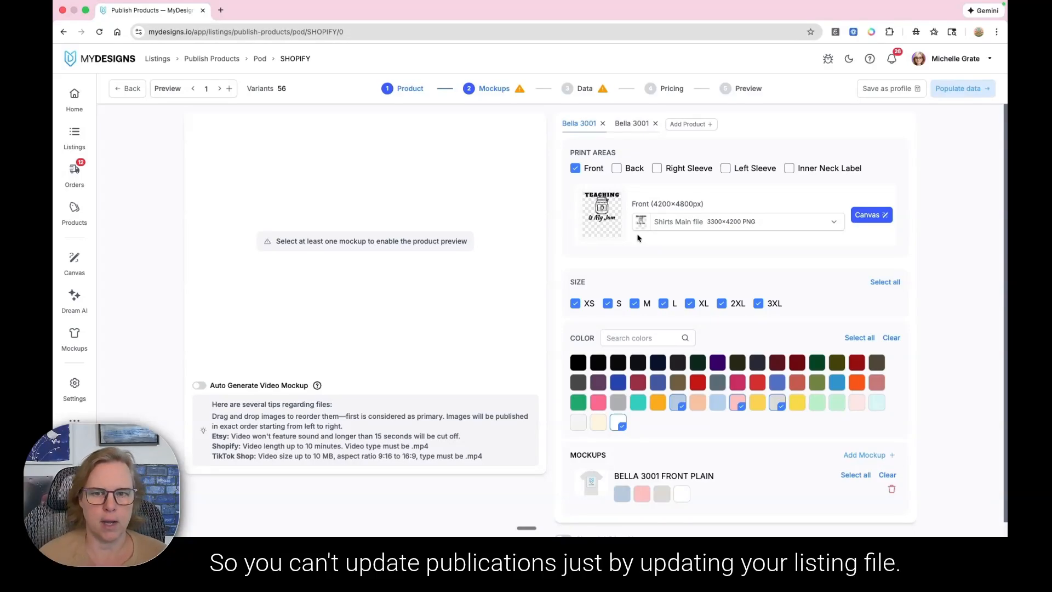
scroll(632, 258, down, 1)
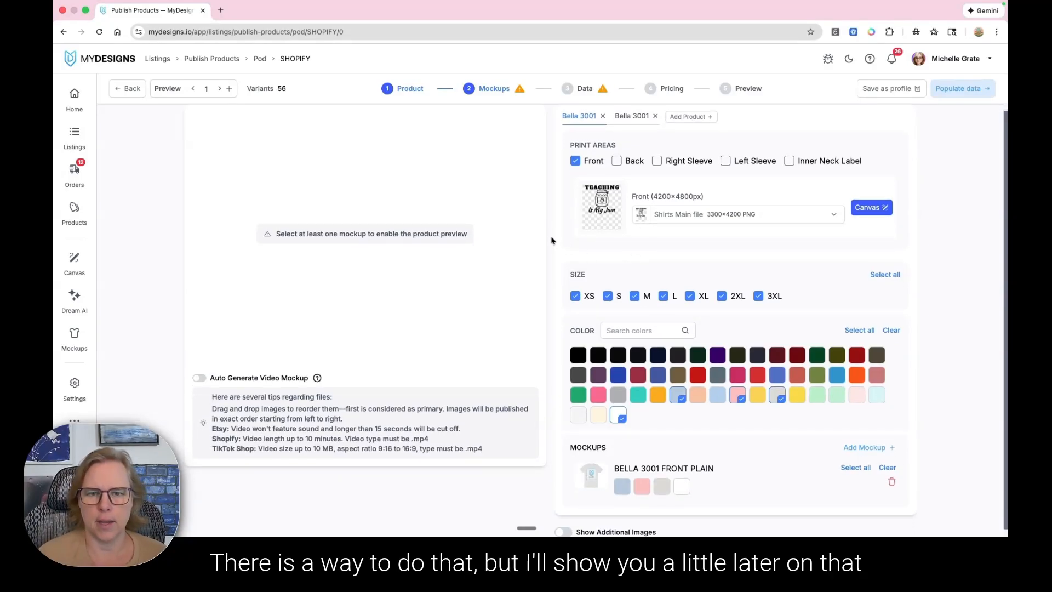
scroll(556, 239, down, 1)
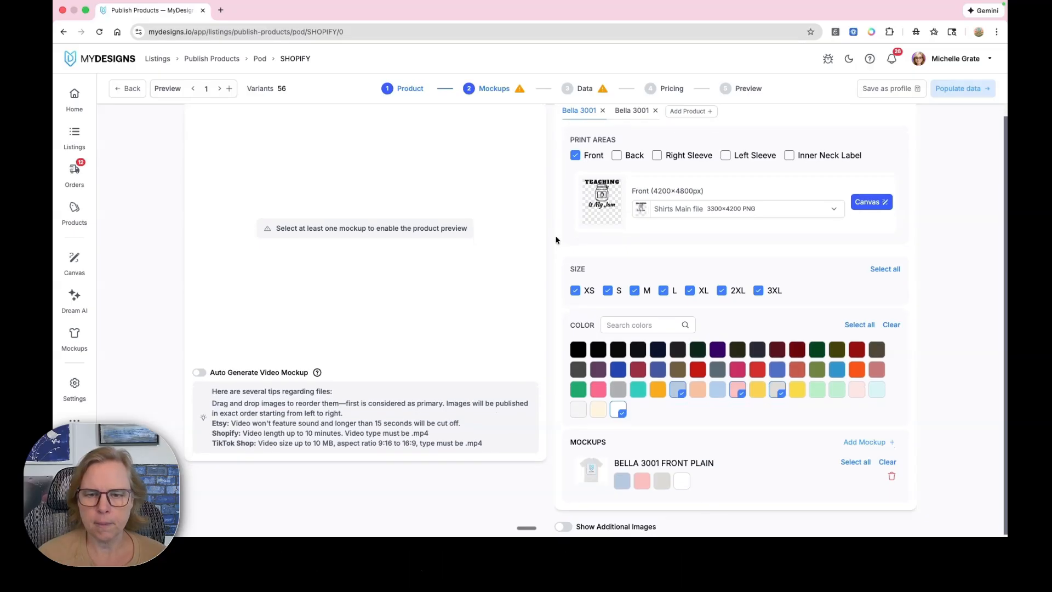
click(855, 460)
Add the BELLA 3001 FRONT PLAIN mockup to the second Bella 3001 and select all its colors
click(632, 108)
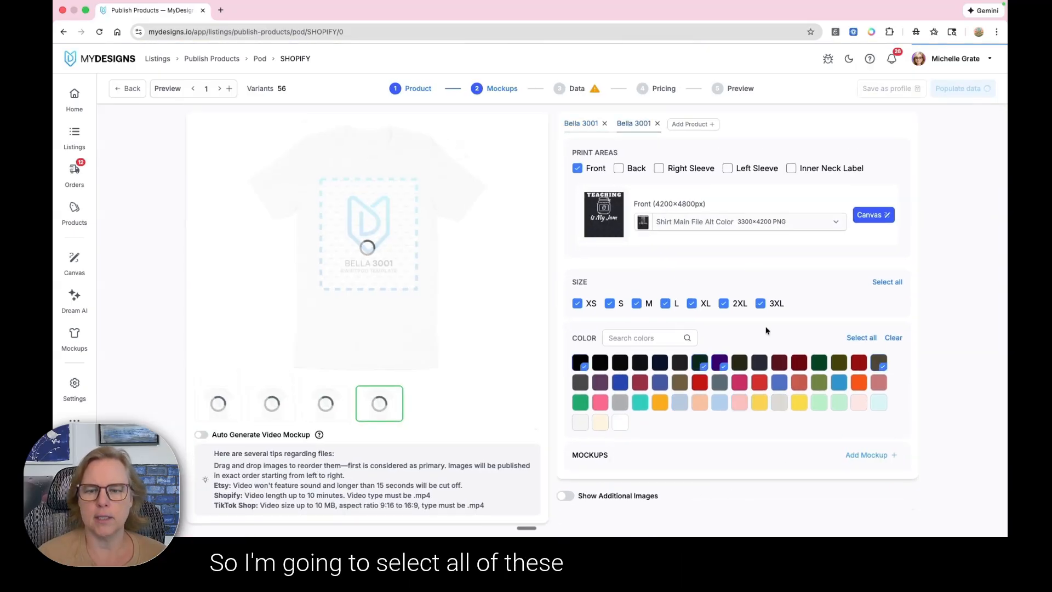
click(840, 453)
scroll(775, 430, down, 3)
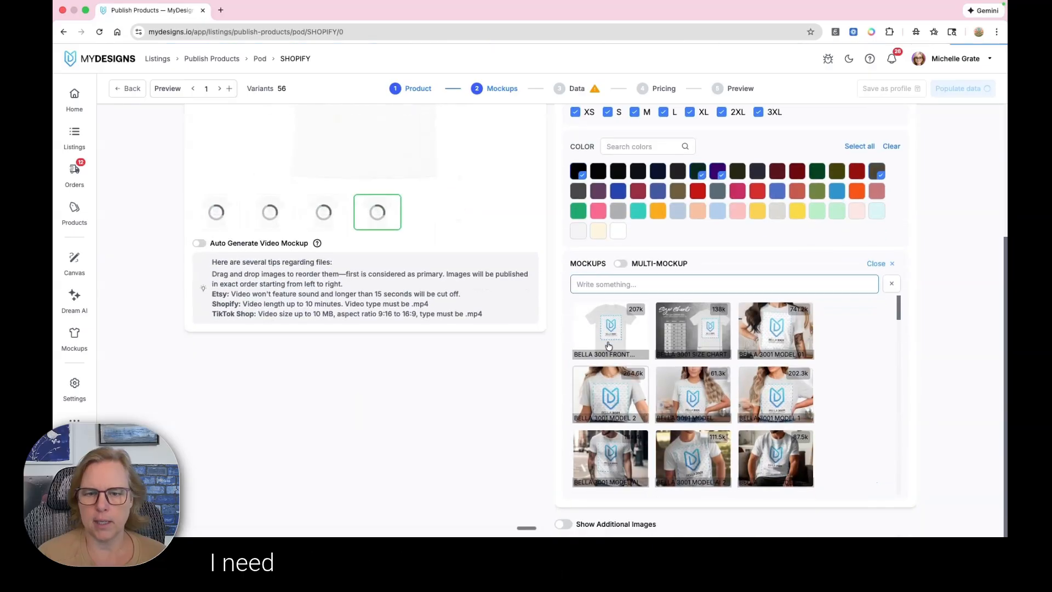
click(657, 310)
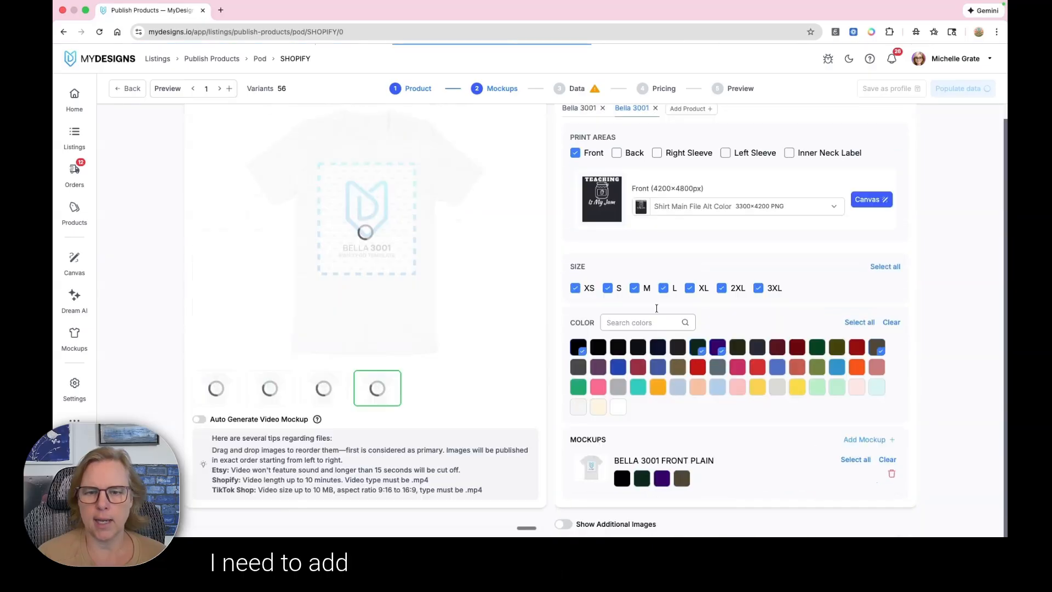
click(856, 459)
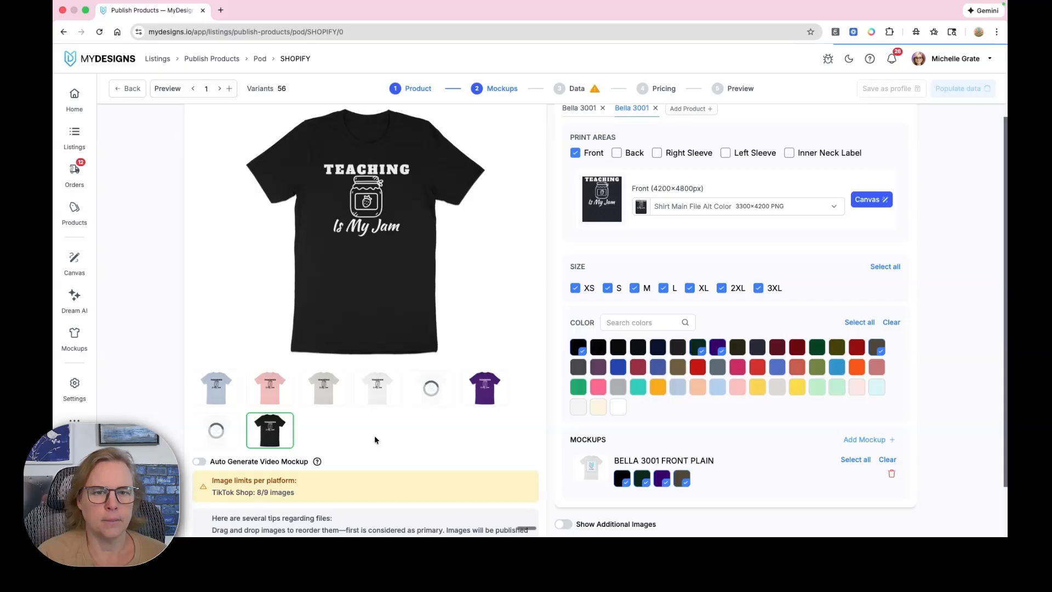
Preview the light and dark shirt mockups one by one to check the artwork color on each
click(285, 378)
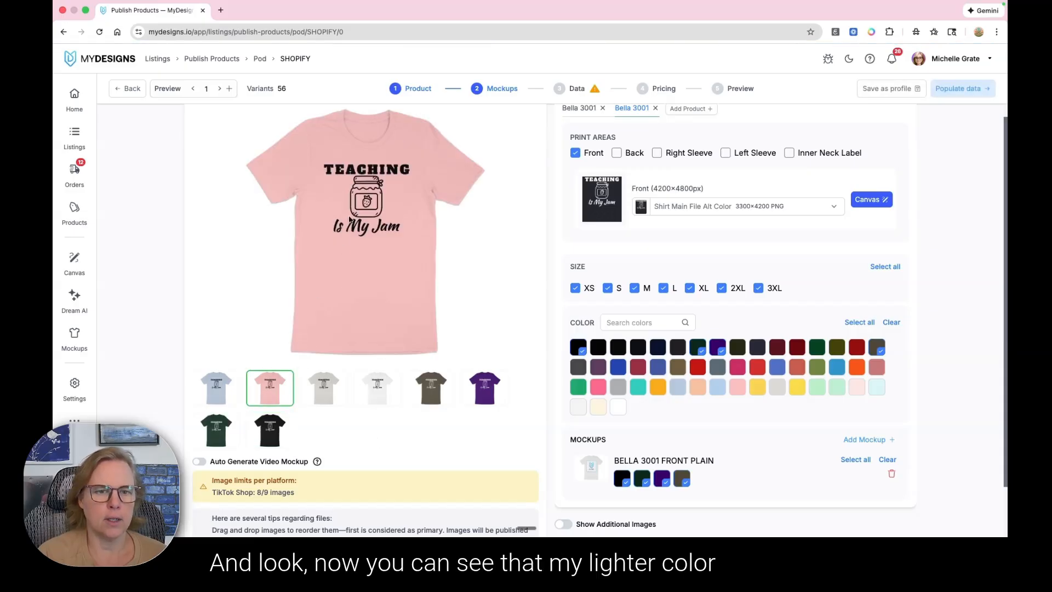
click(437, 404)
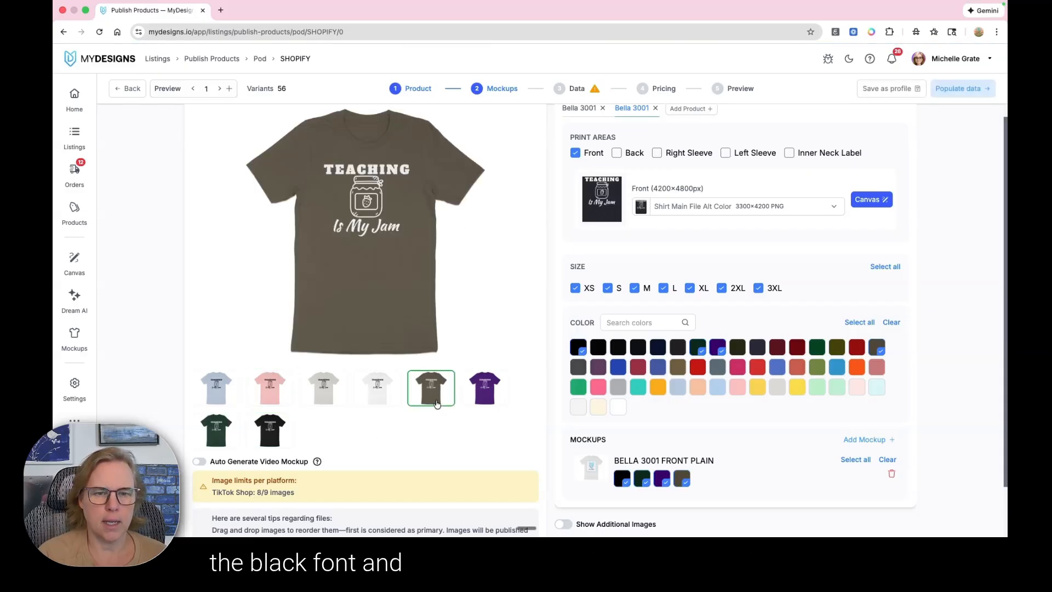
click(483, 380)
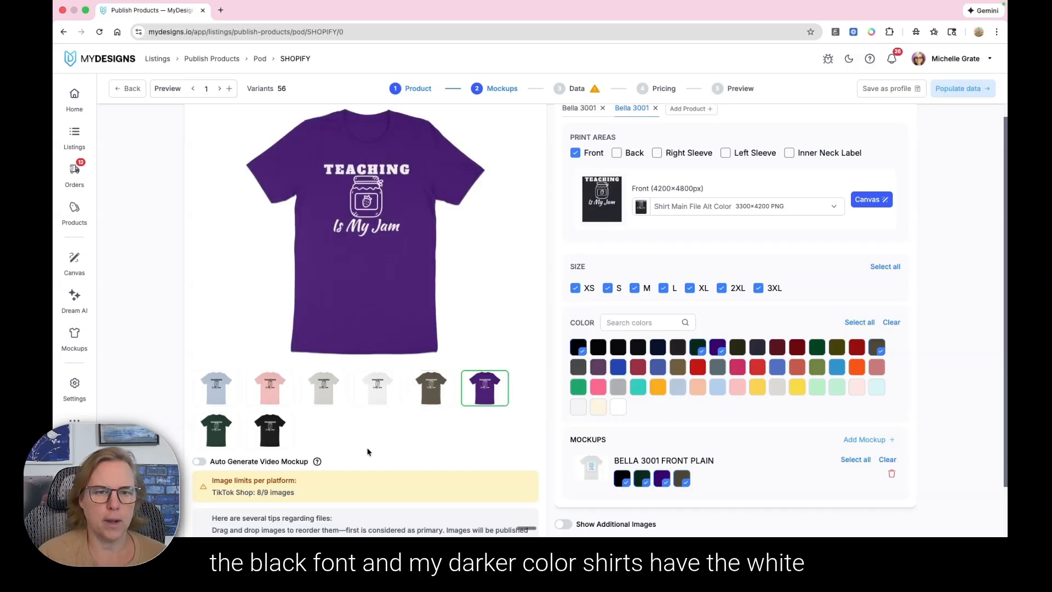
click(270, 433)
click(216, 432)
click(216, 399)
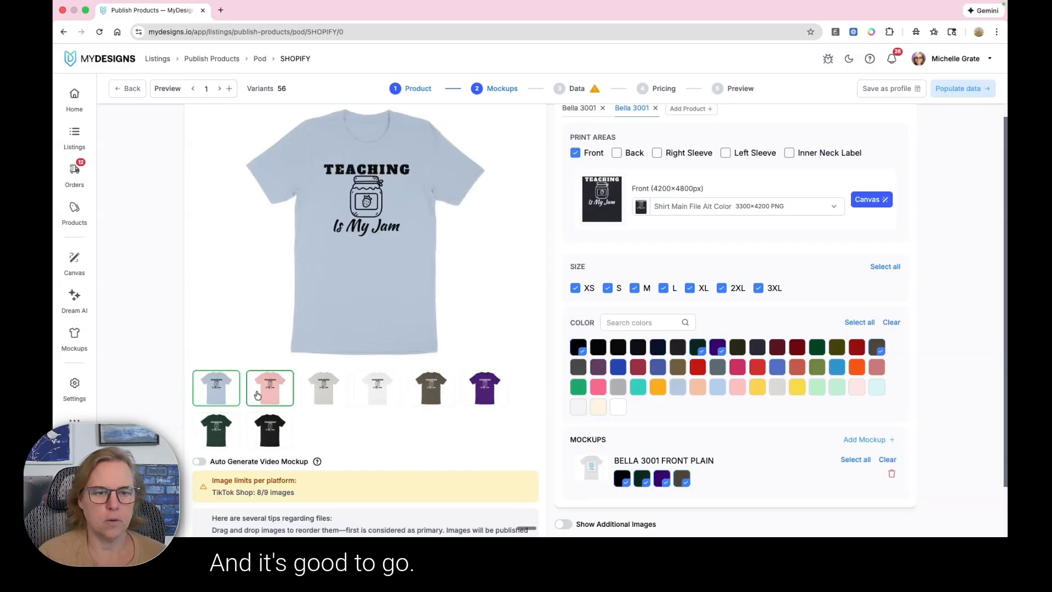
click(270, 395)
click(324, 395)
click(377, 395)
click(439, 398)
click(488, 394)
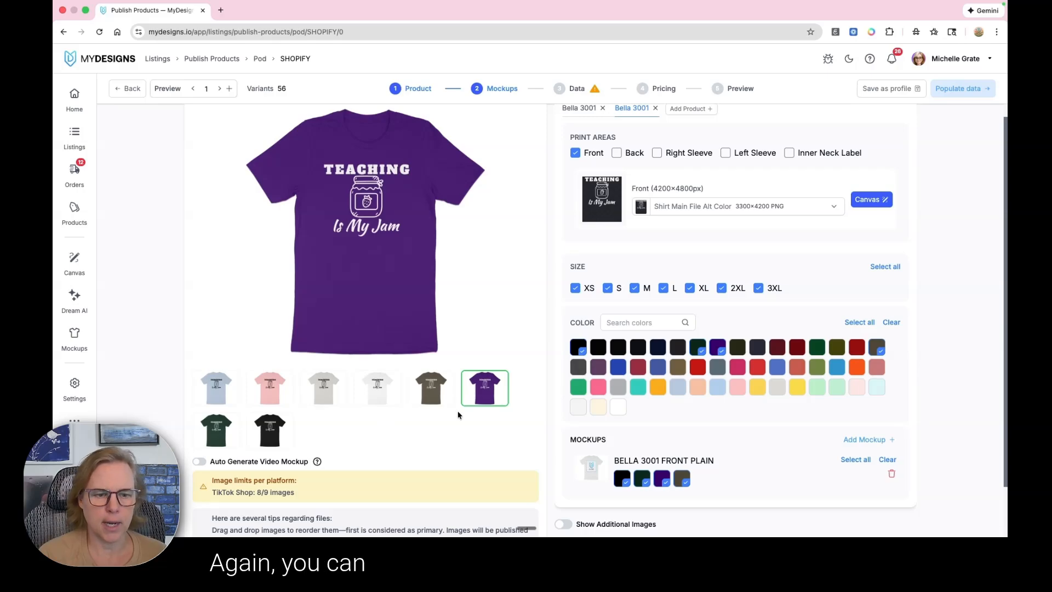
Show the additional images and include "Mug Main File" in the publication
scroll(464, 415, down, 2)
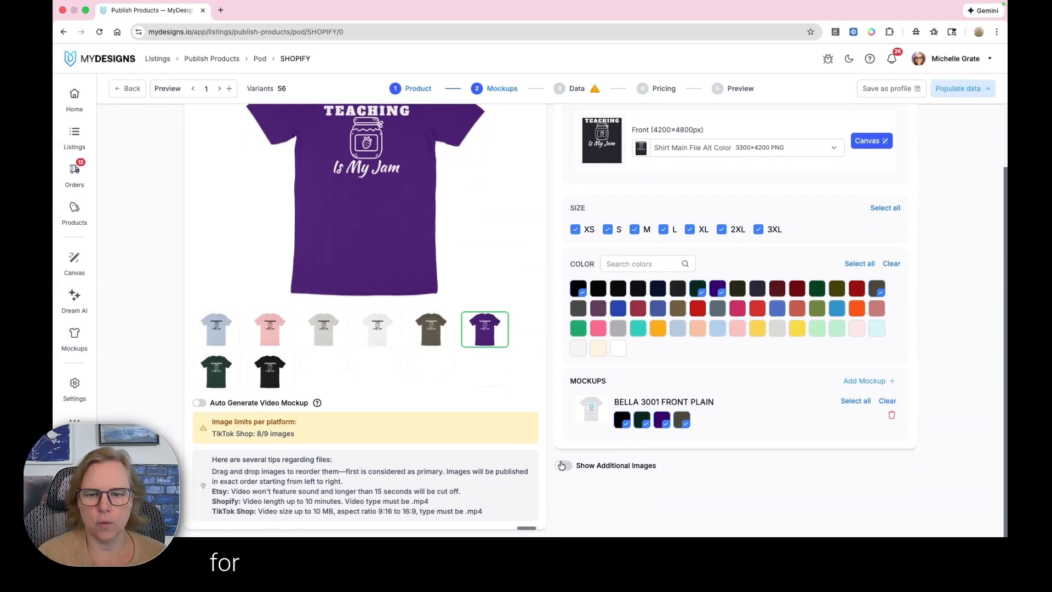
click(564, 465)
scroll(568, 426, down, 4)
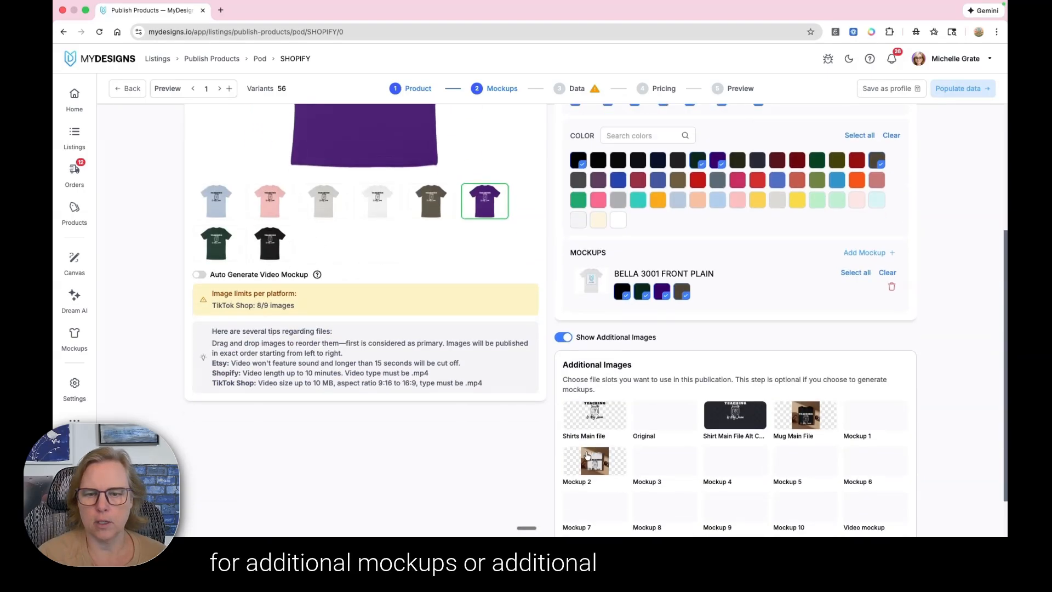
click(807, 423)
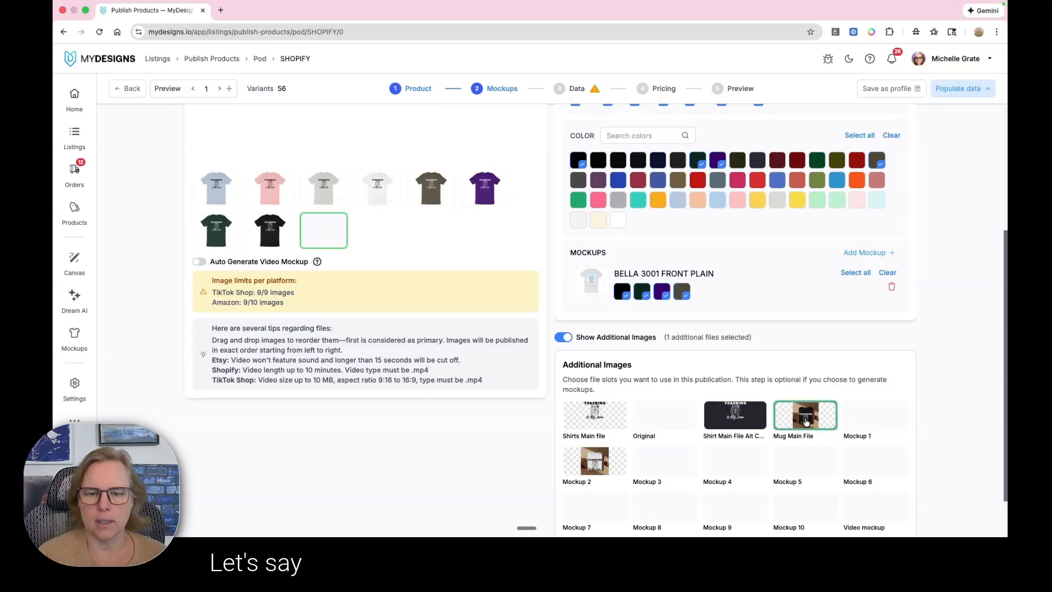
Preview the olive-brown and pink plain mockups and the additional folded-shirt image in the mockup gallery
scroll(806, 423, up, 3)
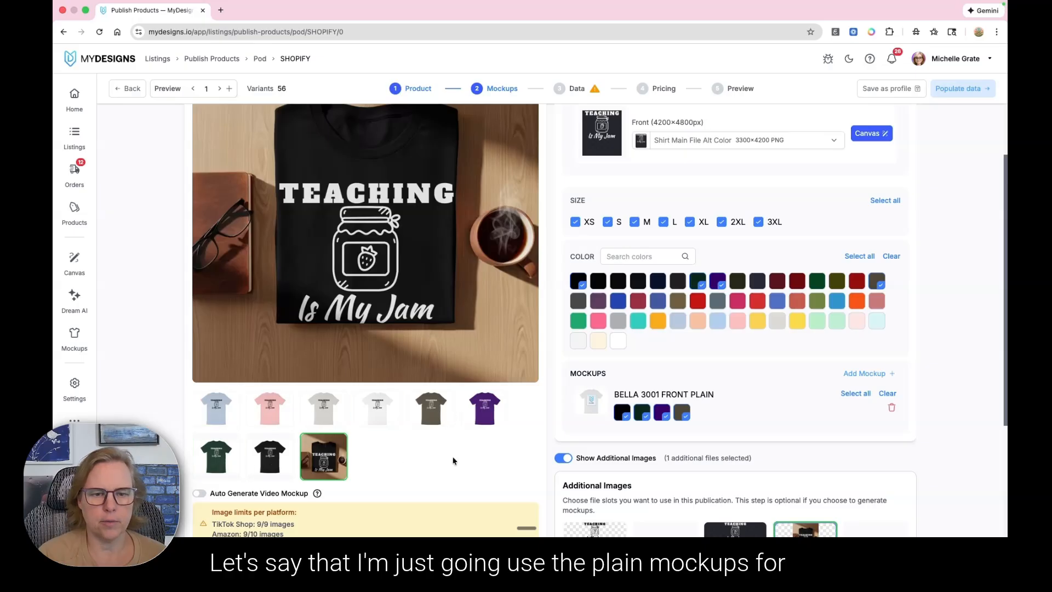
scroll(455, 462, up, 1)
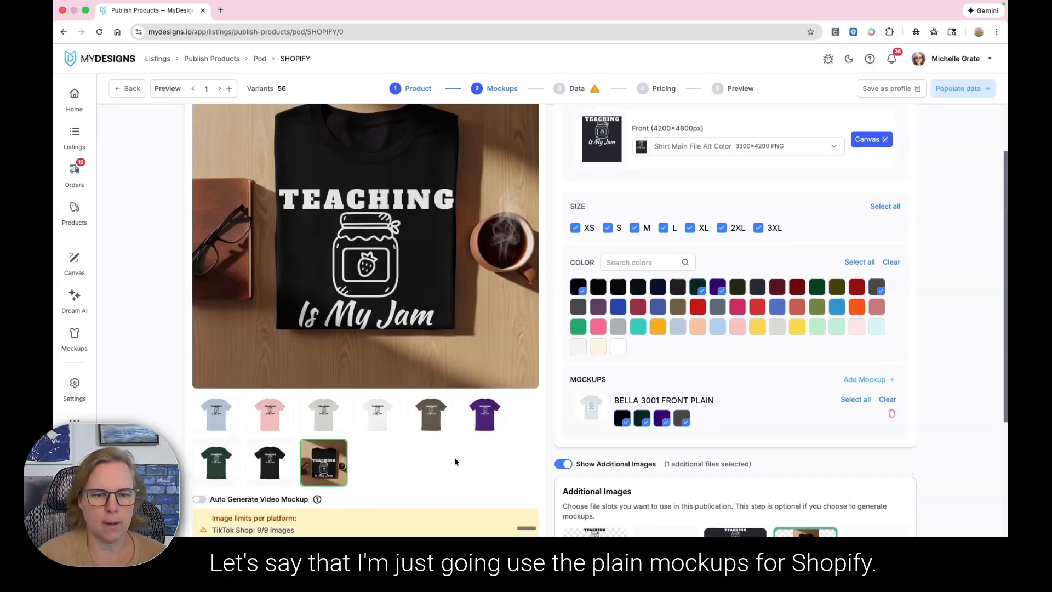
scroll(454, 462, up, 3)
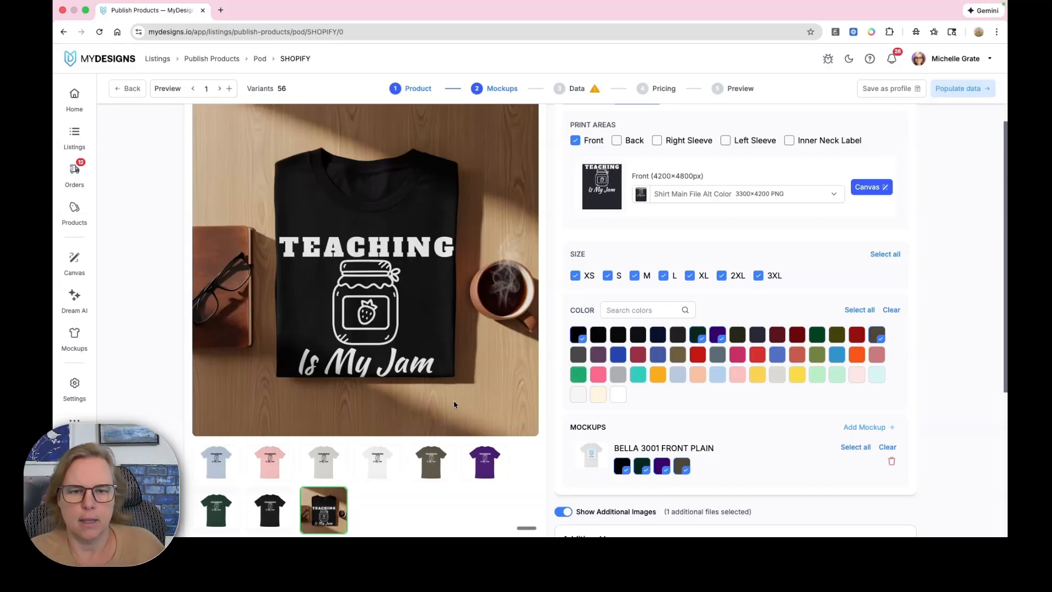
click(434, 463)
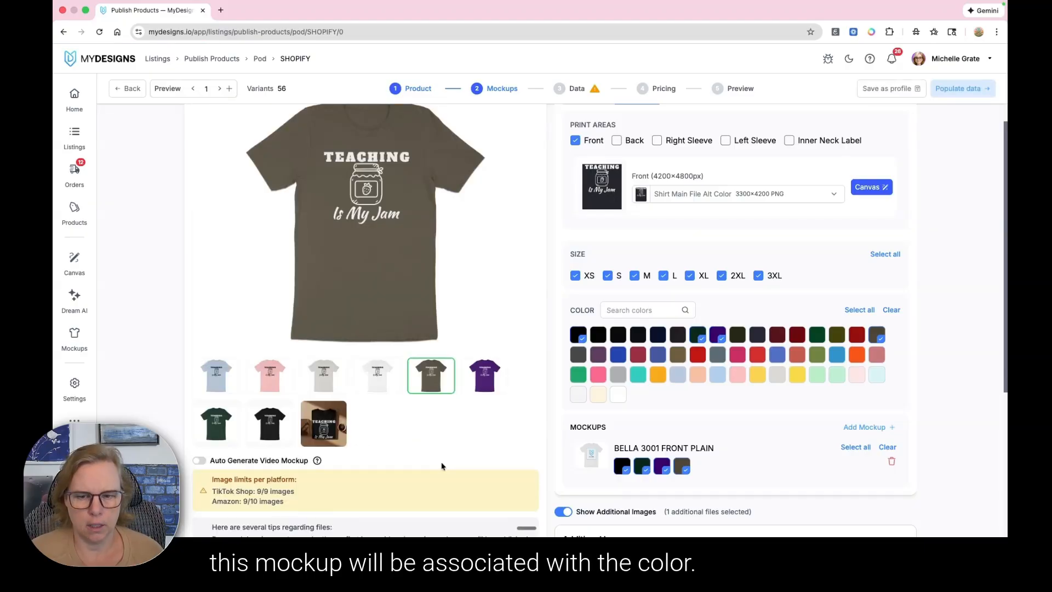
scroll(449, 449, up, 1)
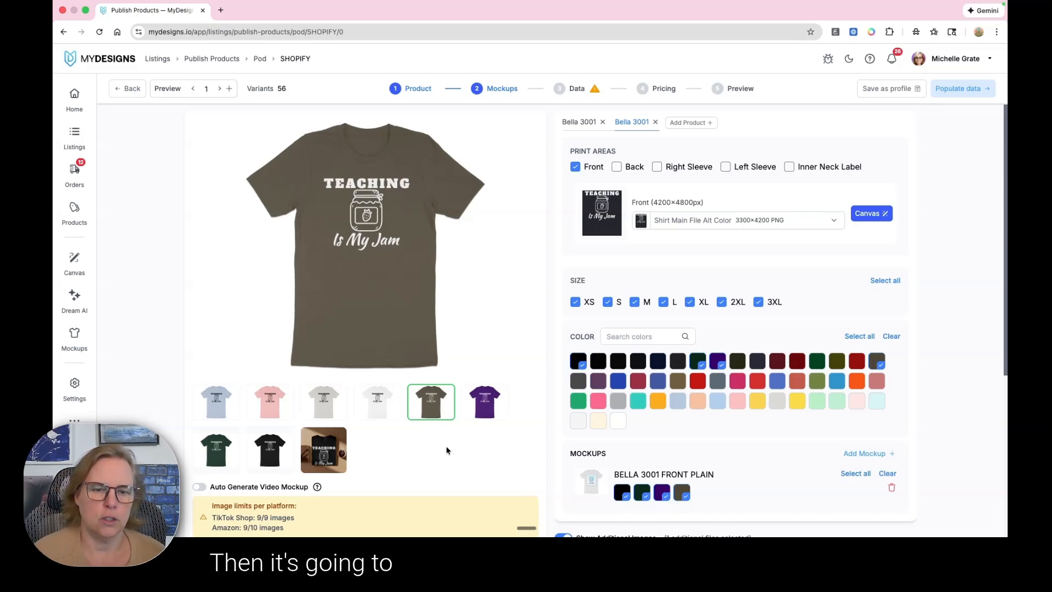
click(277, 412)
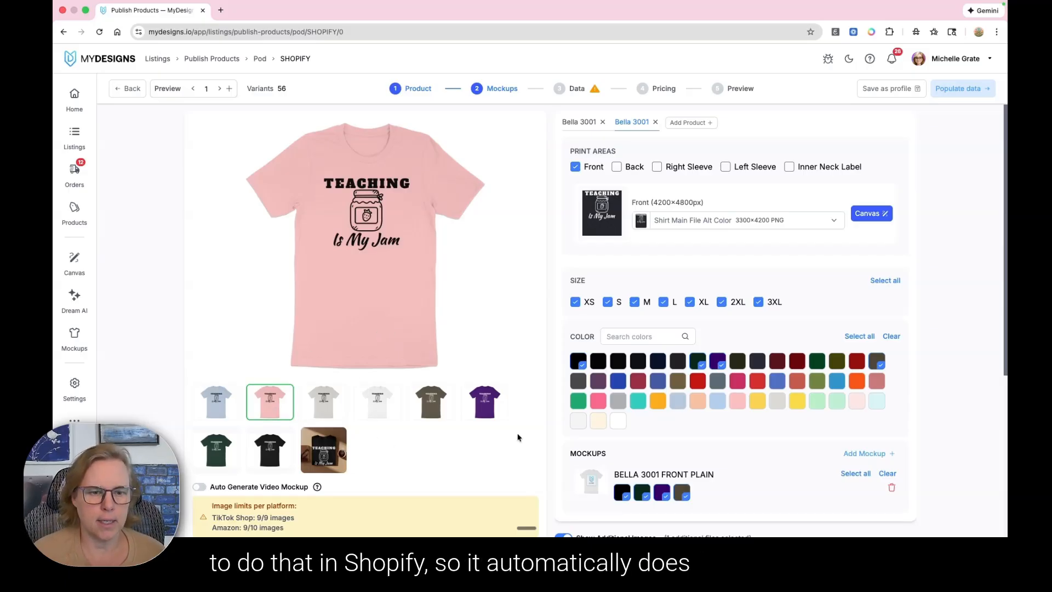
scroll(517, 434, down, 1)
scroll(518, 436, down, 1)
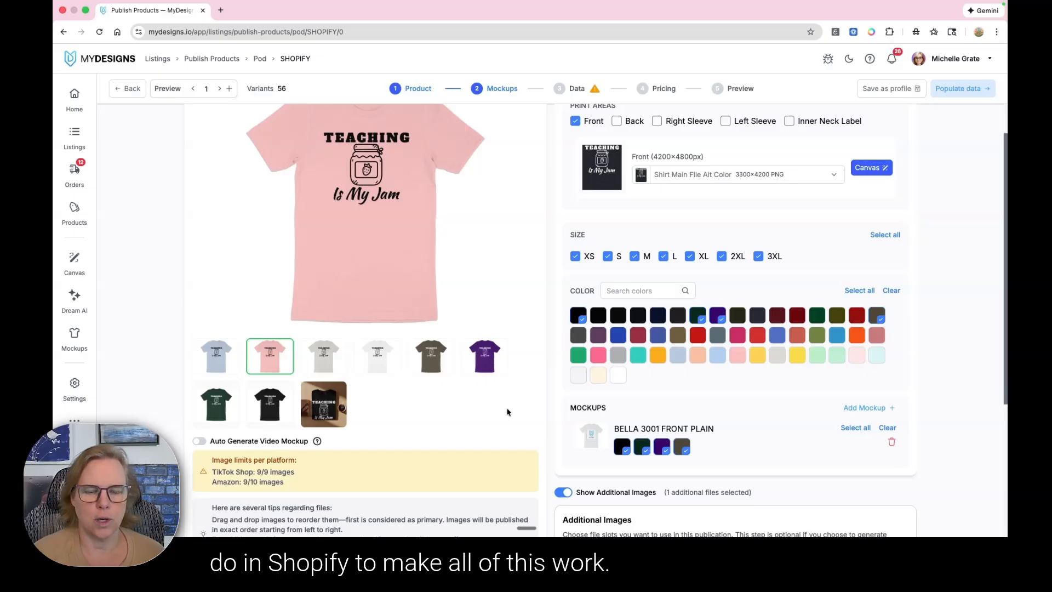
scroll(509, 412, up, 2)
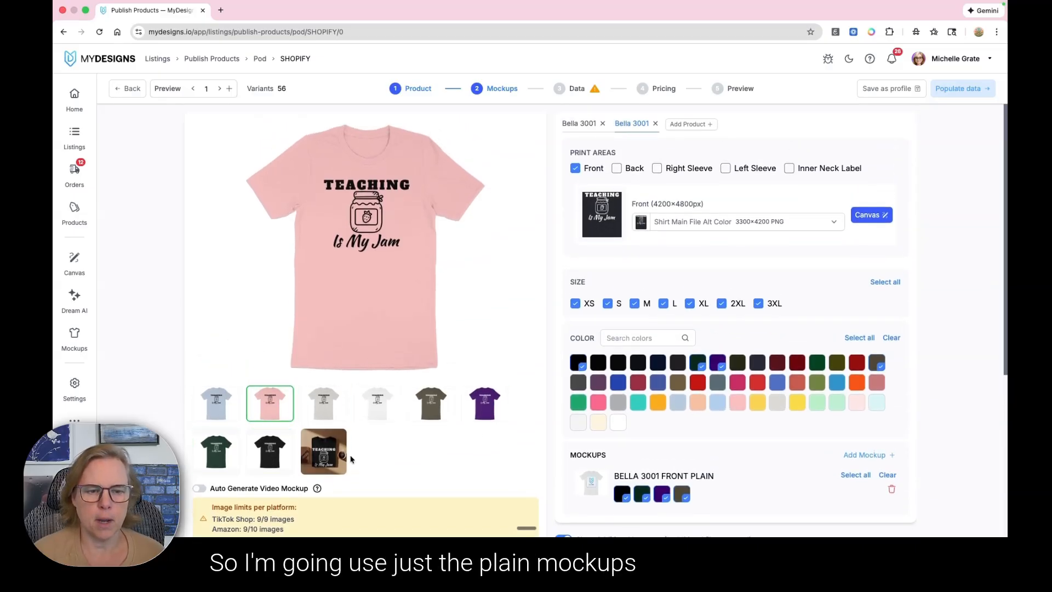
click(333, 450)
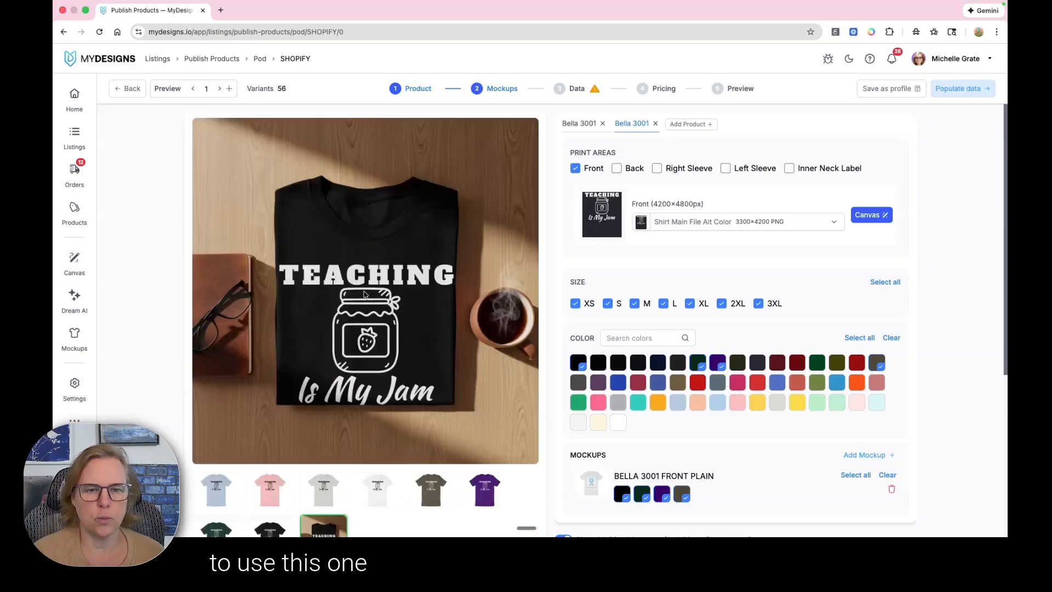
Review the mockup gallery, the additional images and the settings of both Bella 3001 products
scroll(455, 400, down, 3)
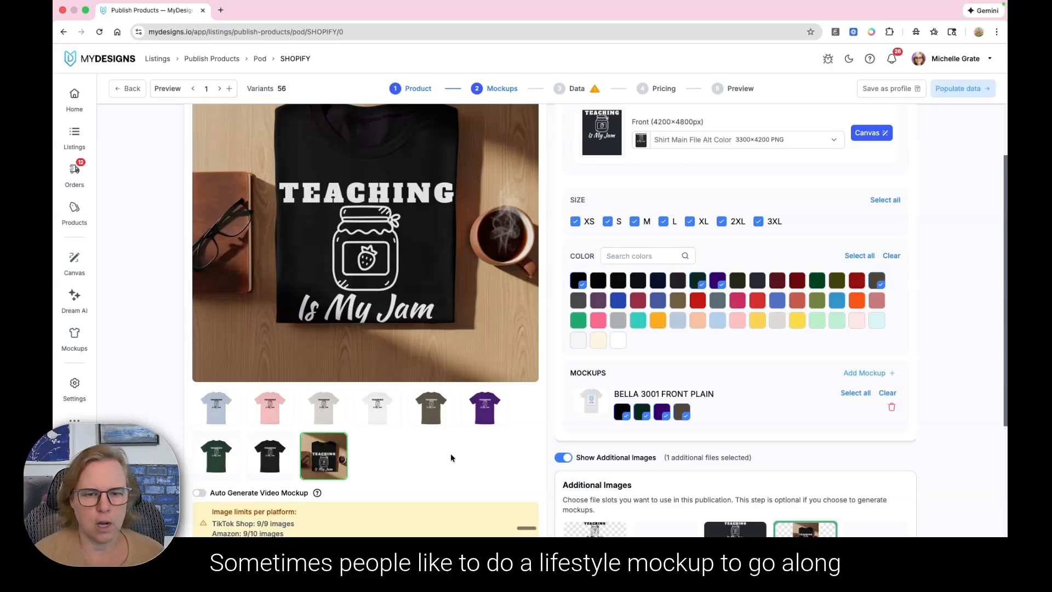
scroll(452, 458, down, 1)
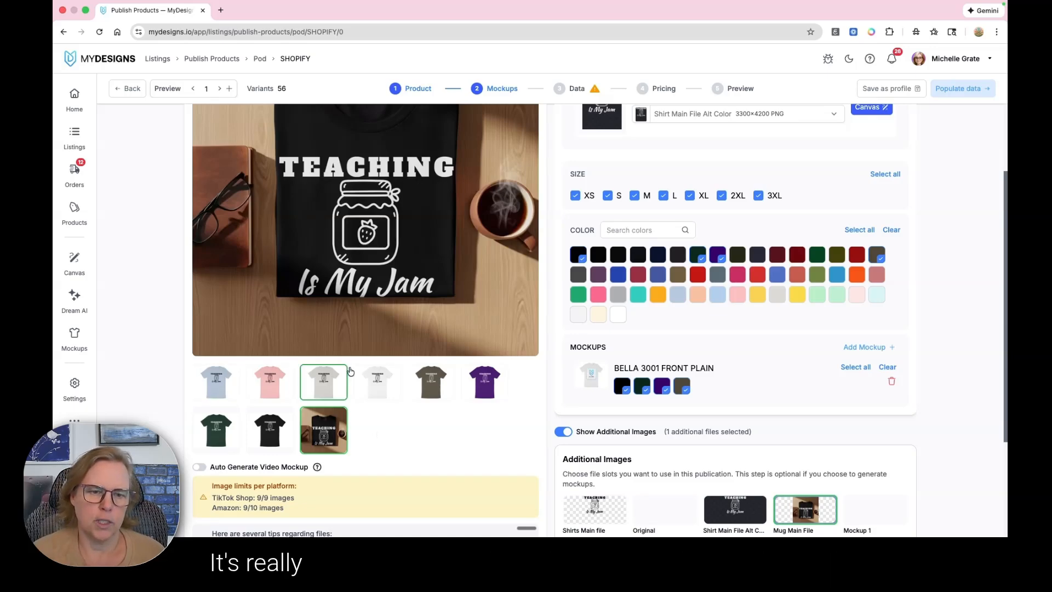
scroll(444, 413, down, 1)
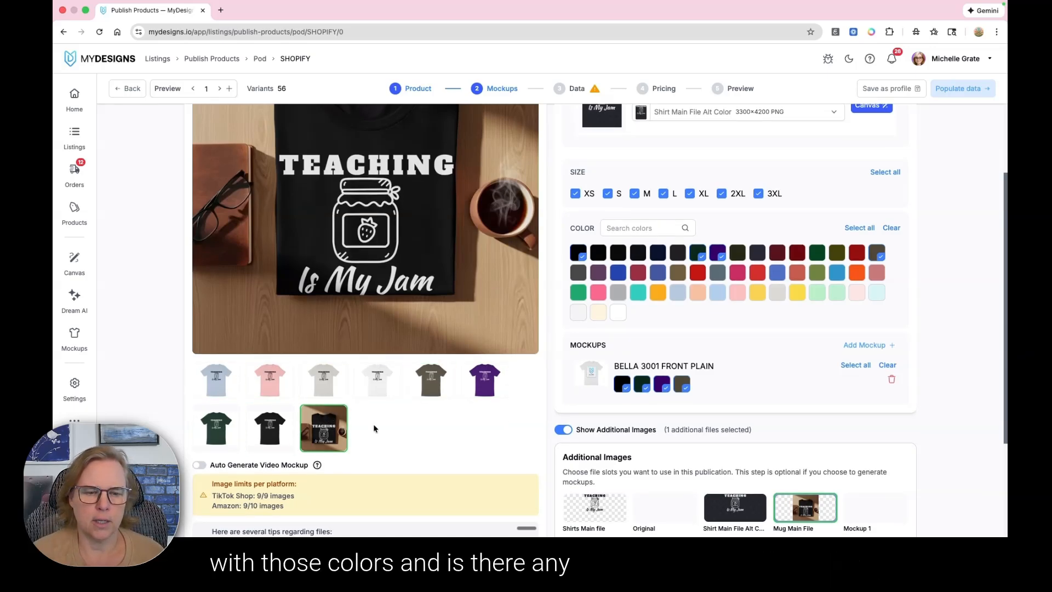
scroll(415, 427, up, 1)
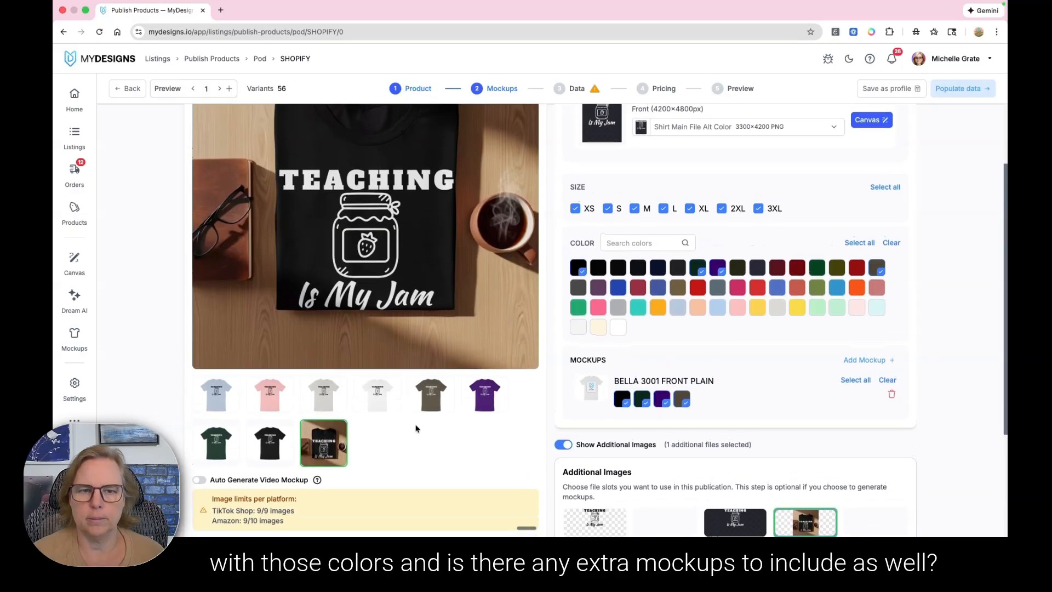
scroll(416, 427, up, 3)
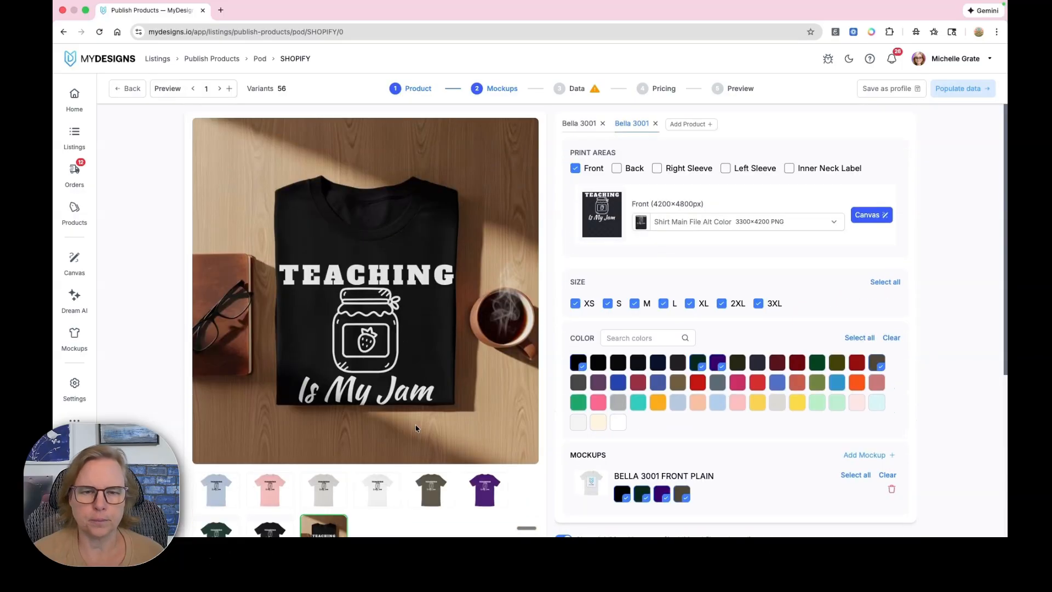
click(572, 125)
click(632, 122)
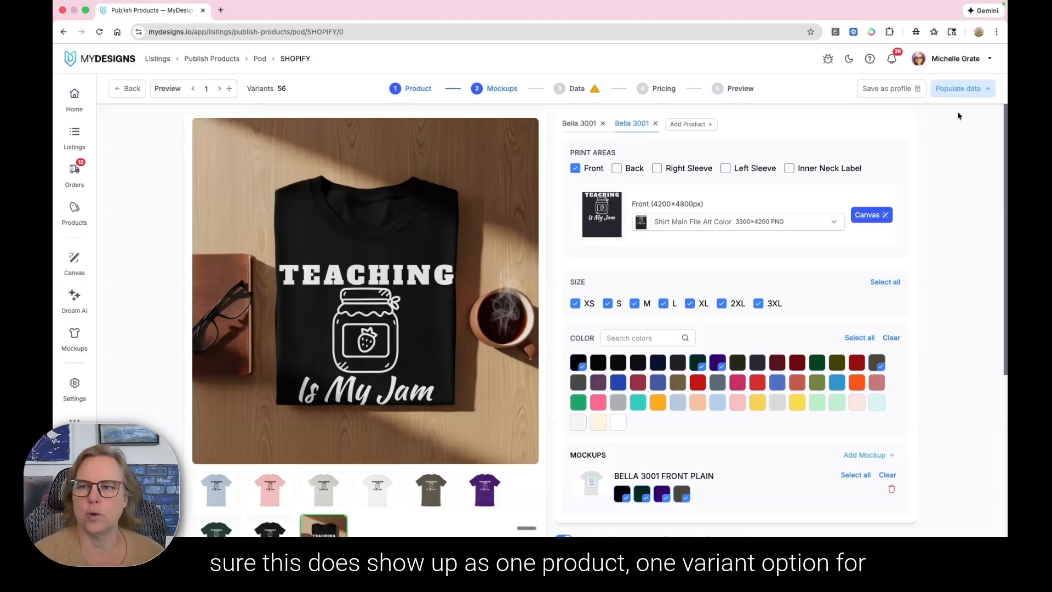
Proceed to the listing data, choose Shopify Title for title and description and Shopify Tags for tags, and reload the fields from the listing
click(958, 89)
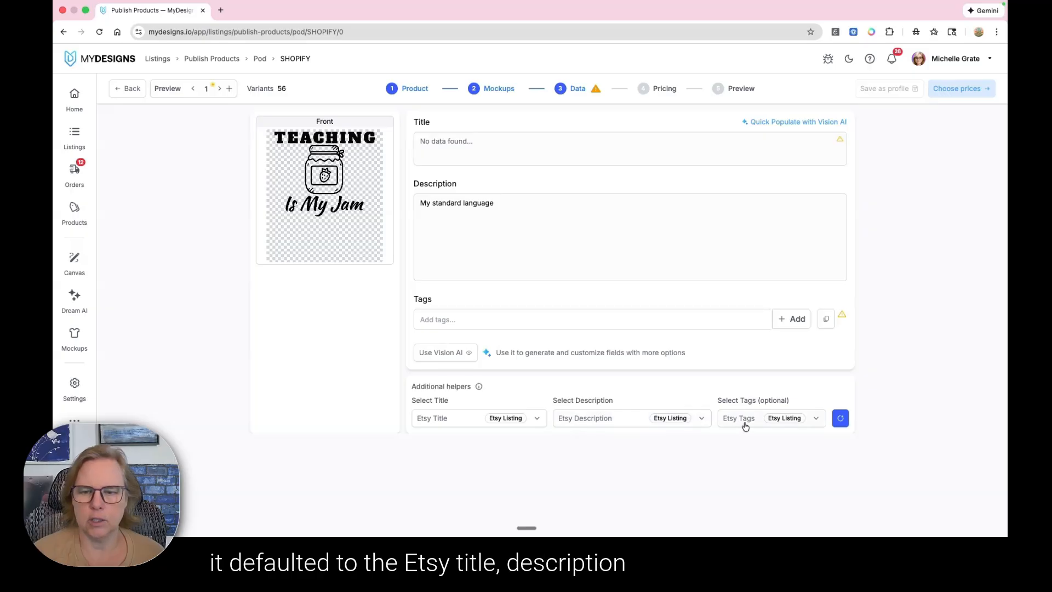
click(472, 420)
click(477, 456)
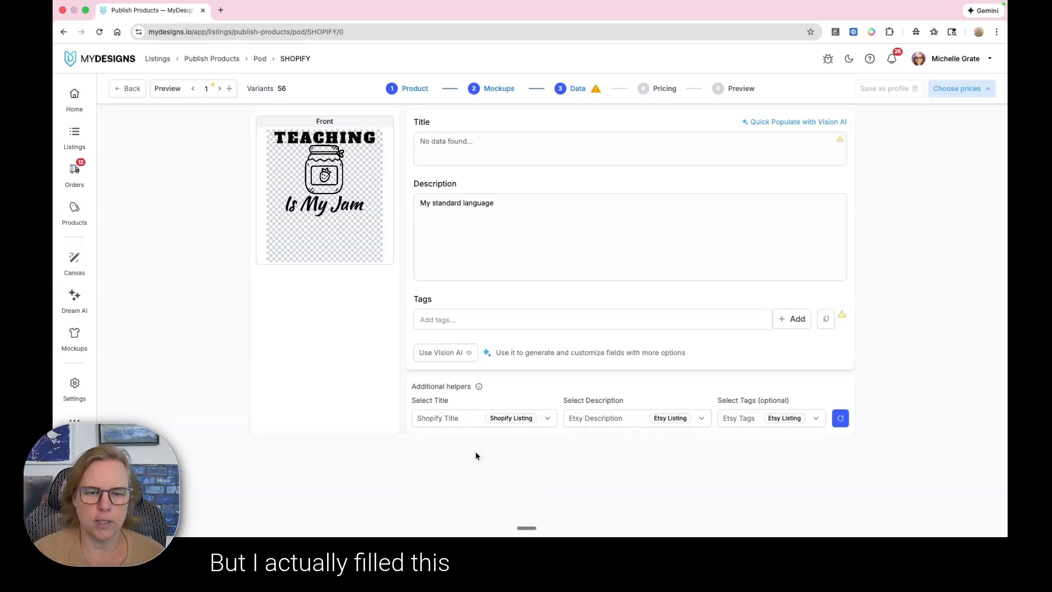
click(600, 422)
click(611, 473)
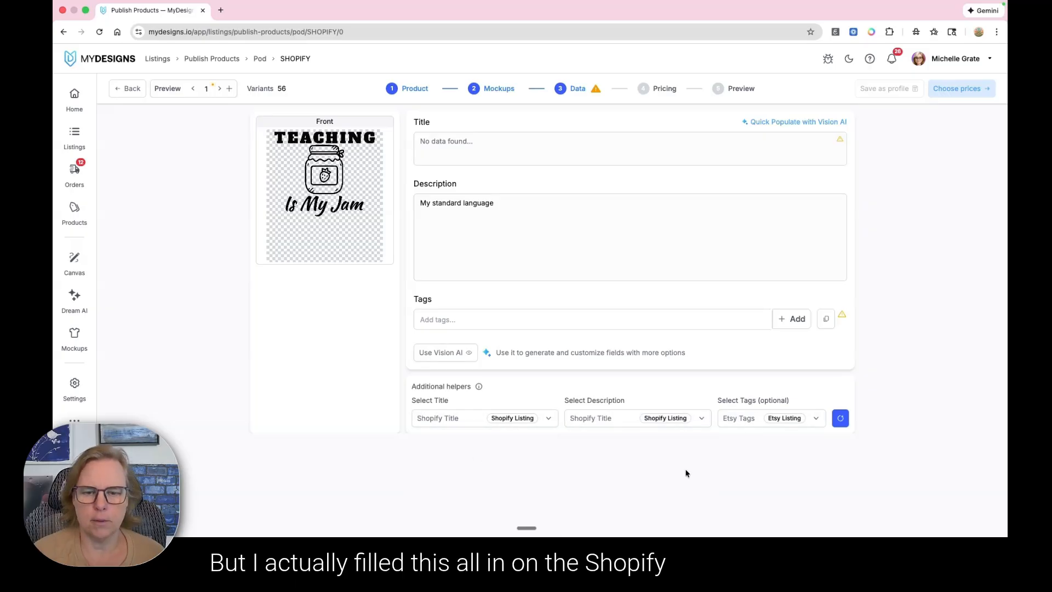
click(777, 422)
click(764, 458)
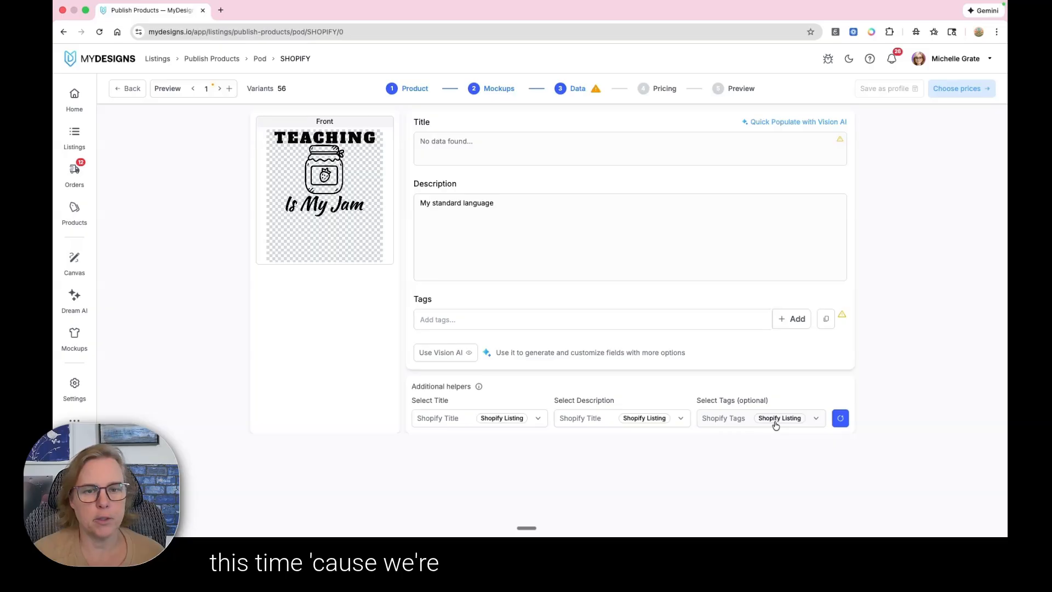
click(841, 419)
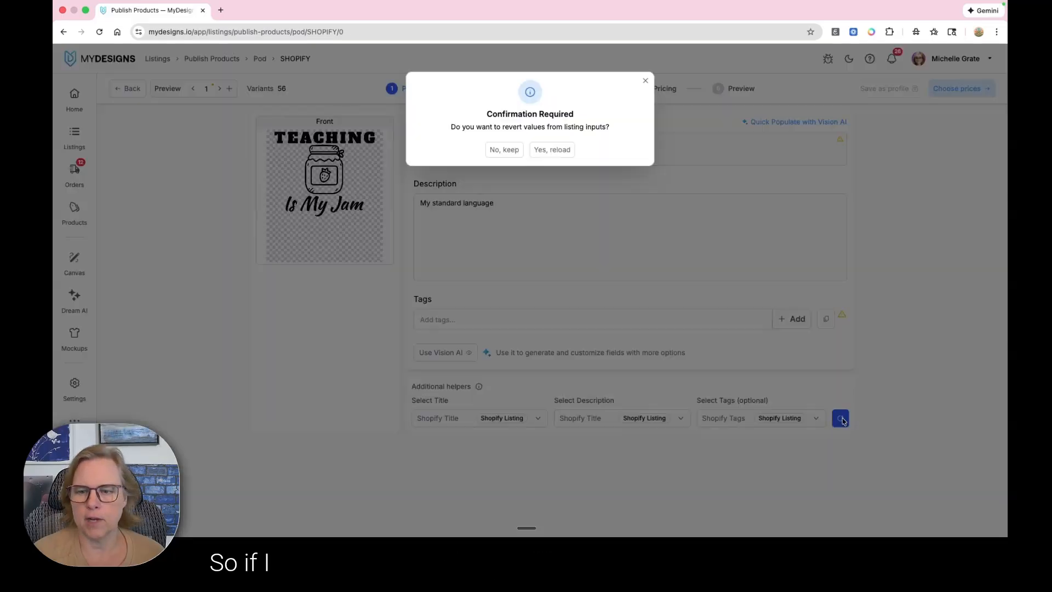
click(543, 150)
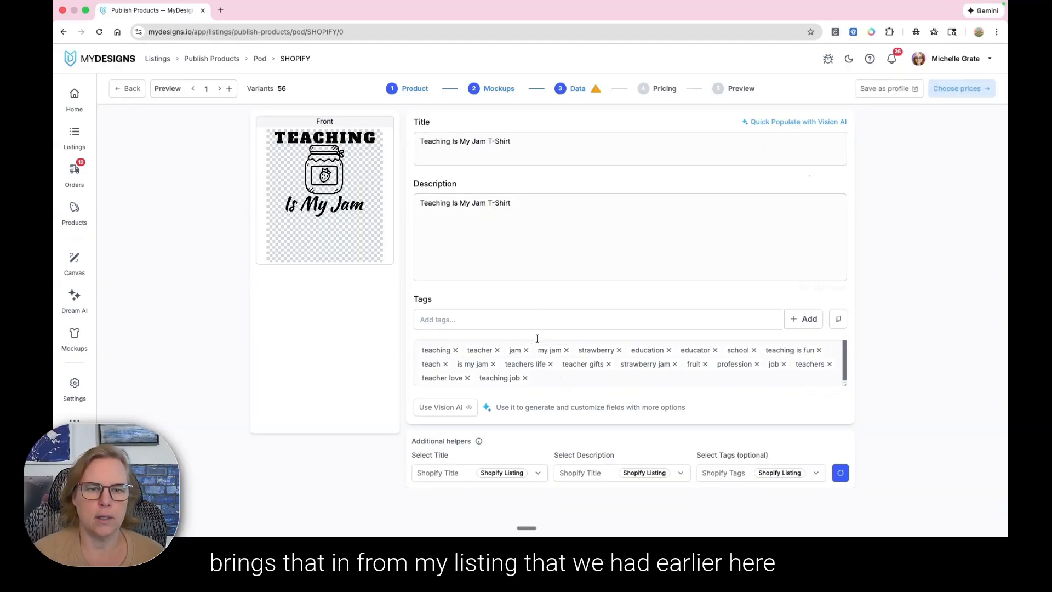
Generate only the description of listing #1 with Vision AI for Shopify T-Shirts, overwriting the text with Bella 3001 features, and review it
click(587, 212)
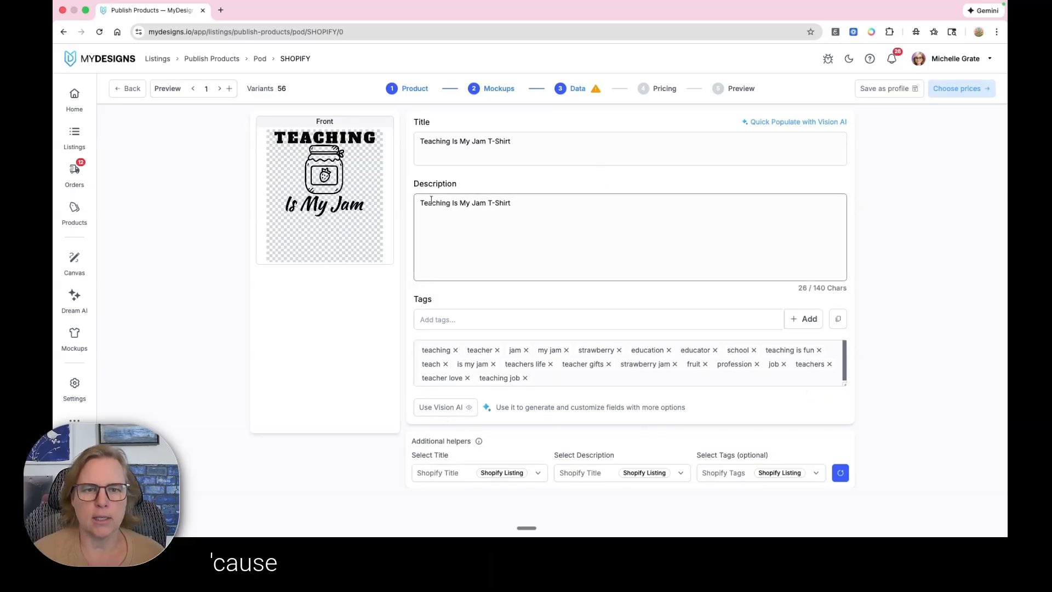
drag(420, 203, 543, 202)
click(543, 202)
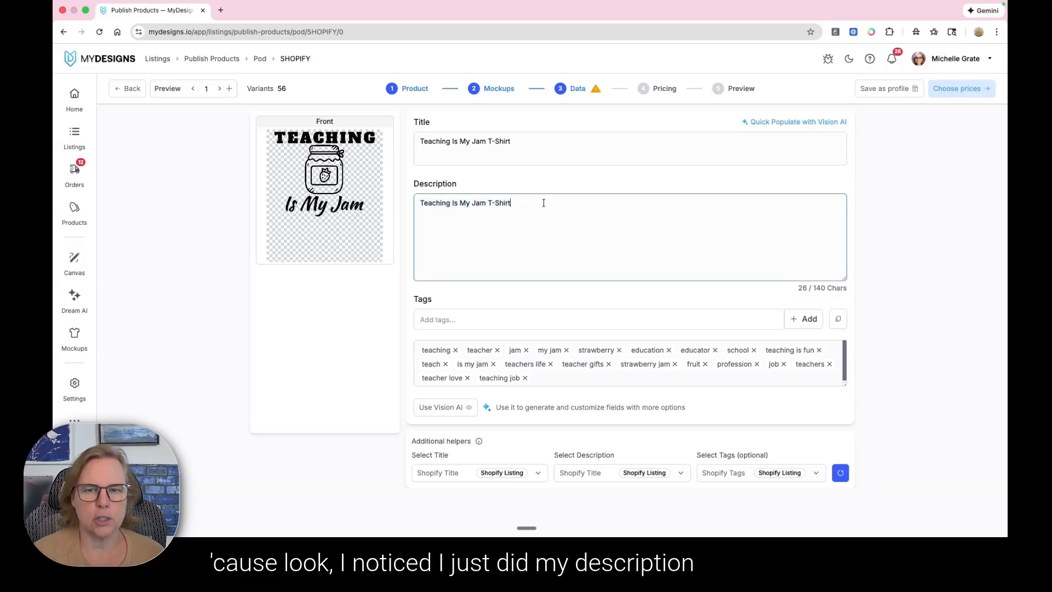
click(430, 410)
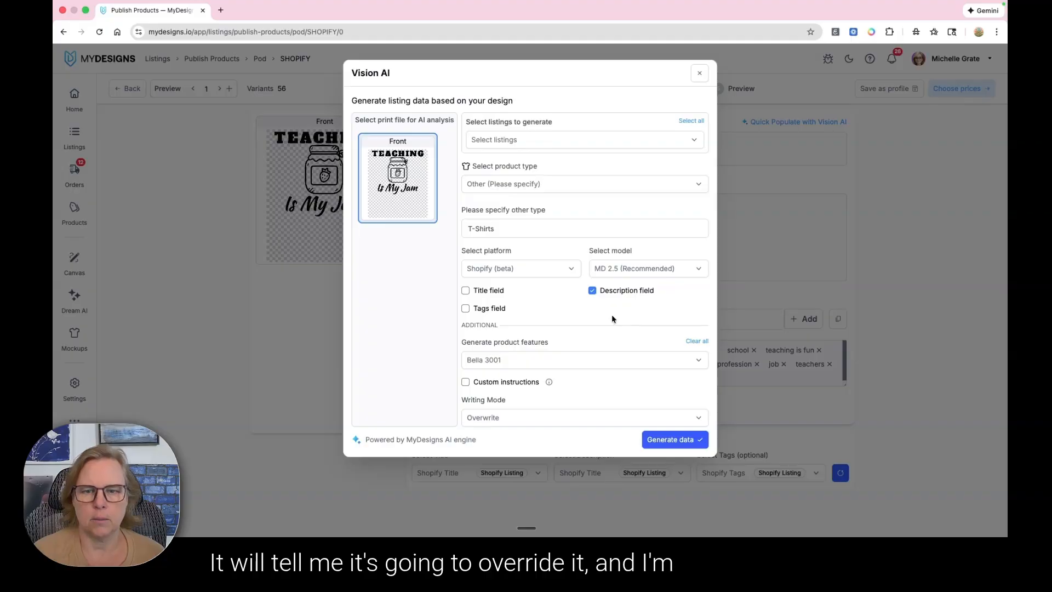
click(528, 143)
click(480, 161)
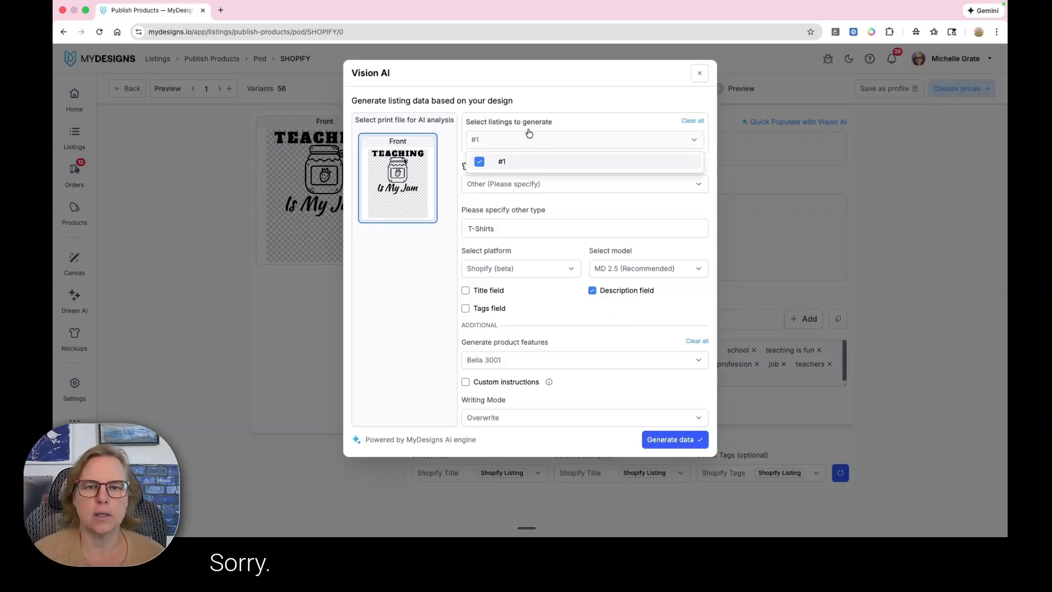
click(591, 99)
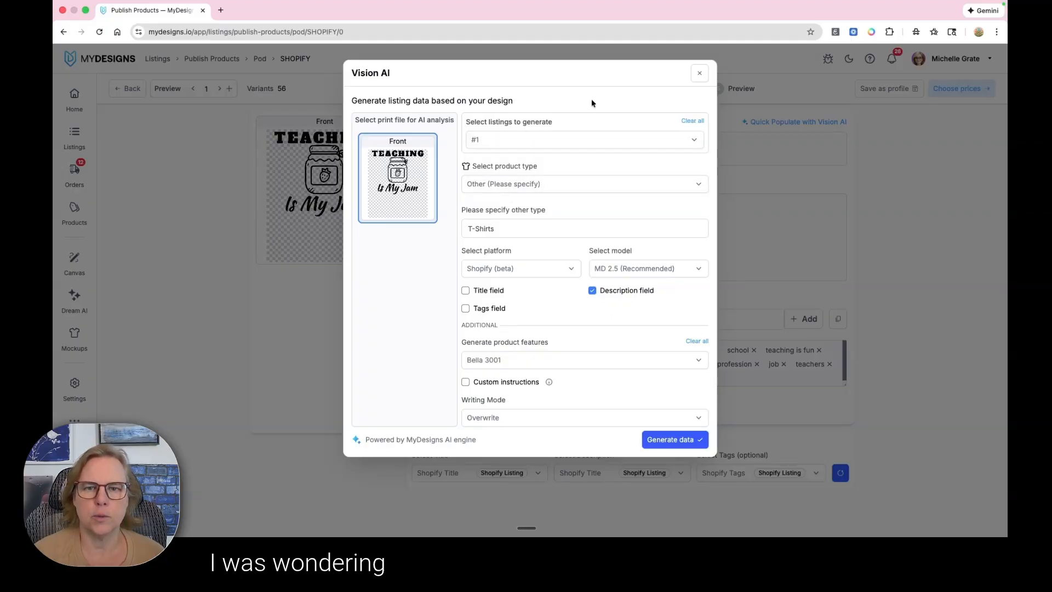
click(671, 440)
click(558, 152)
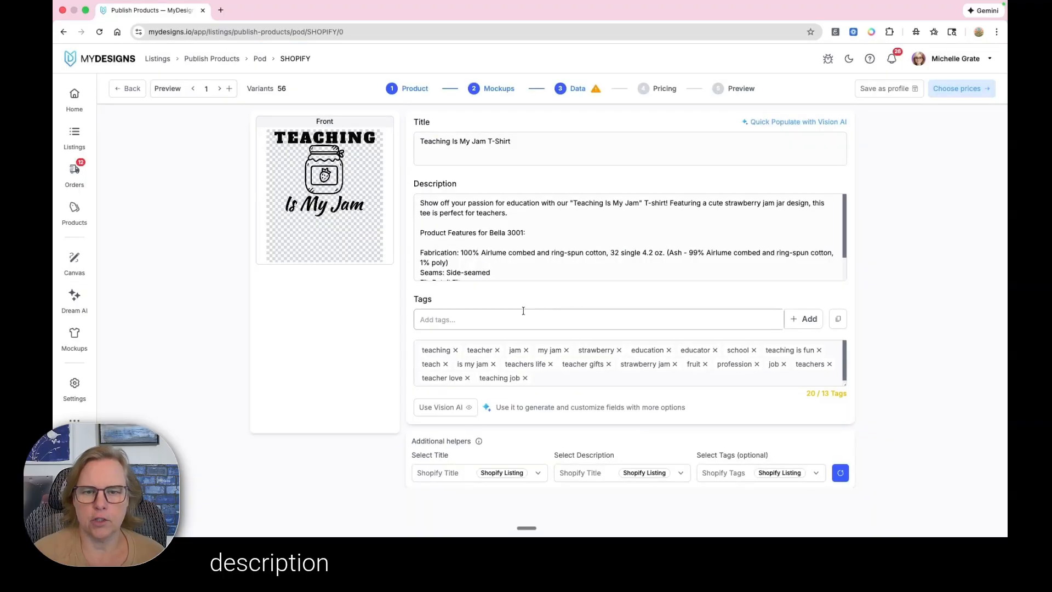
scroll(561, 219, down, 2)
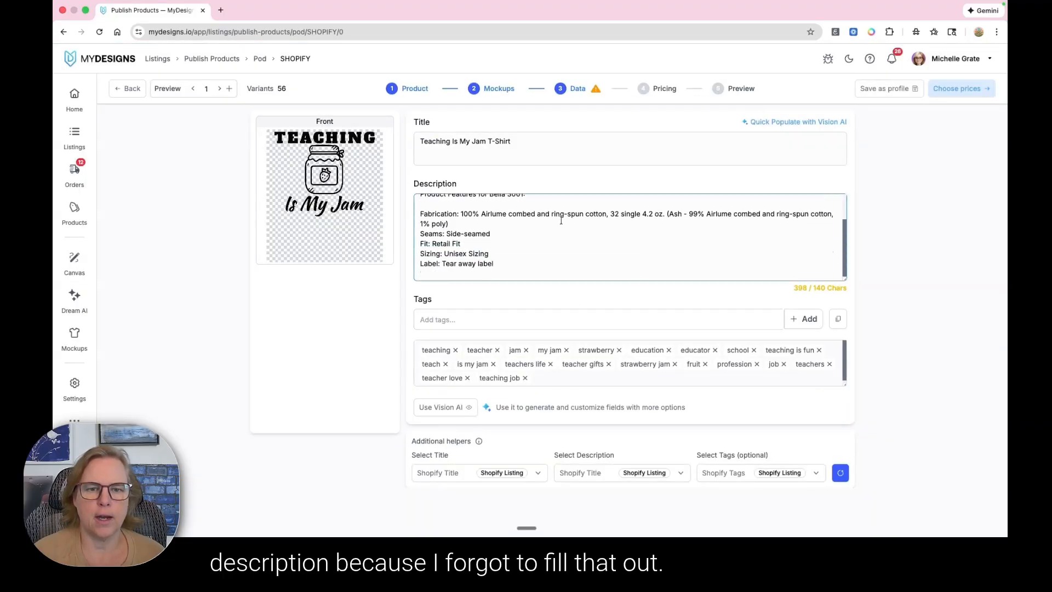
scroll(560, 225, up, 3)
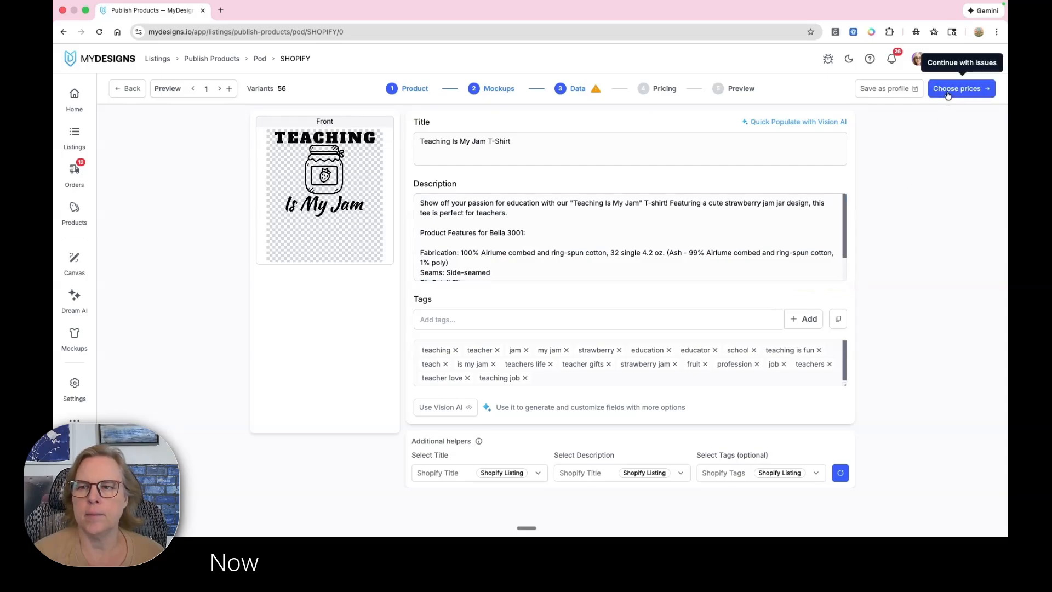
Proceed to pricing and change the second product's option label to "T-Shirts" to match the first product
click(948, 92)
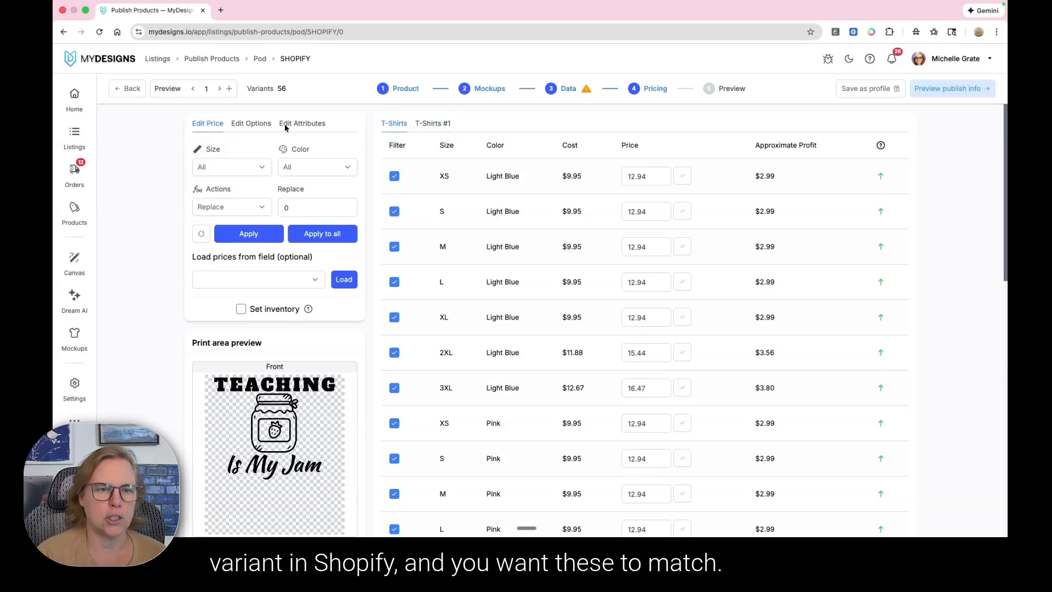
click(251, 125)
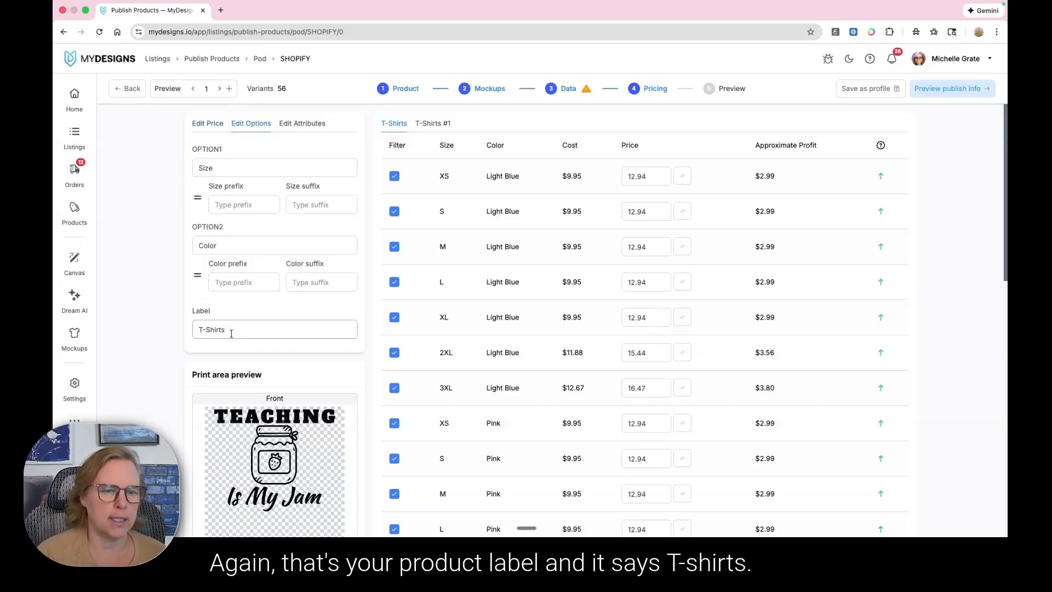
click(441, 124)
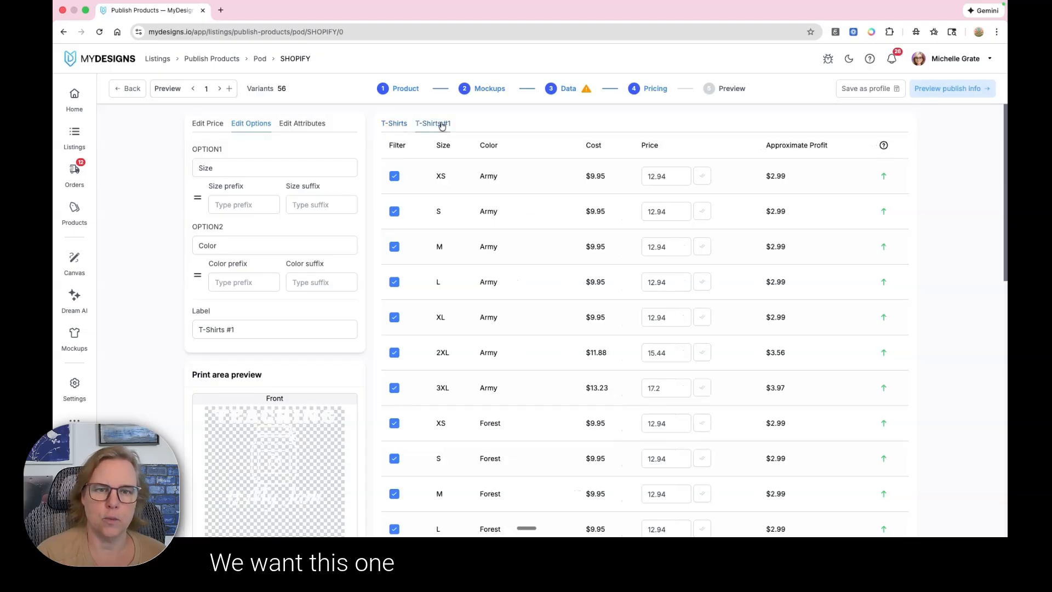
click(247, 332)
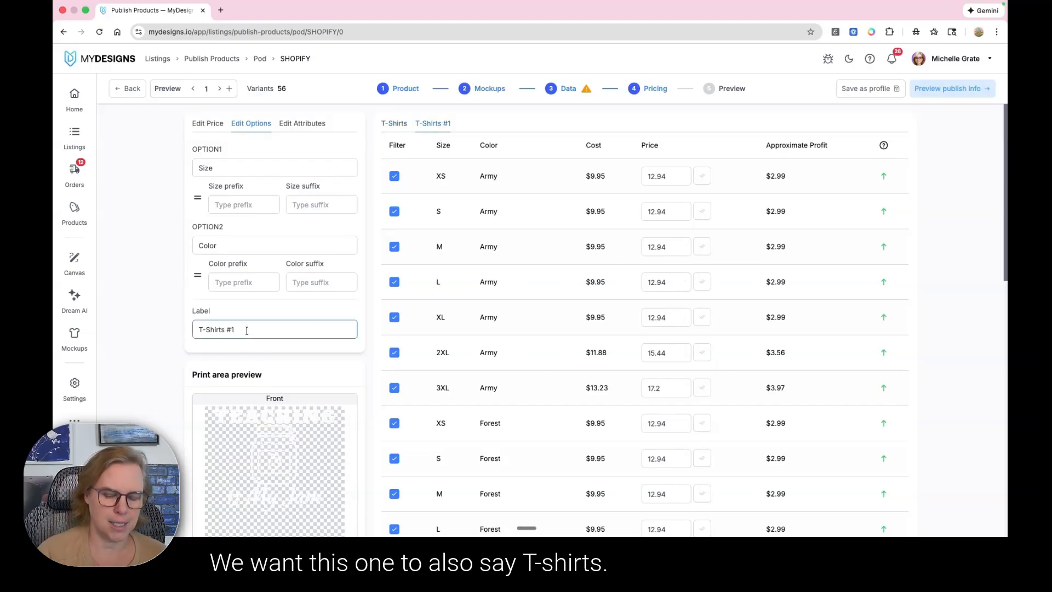
key(BackSpace)
key(BackSpace)
key(BackSpace)
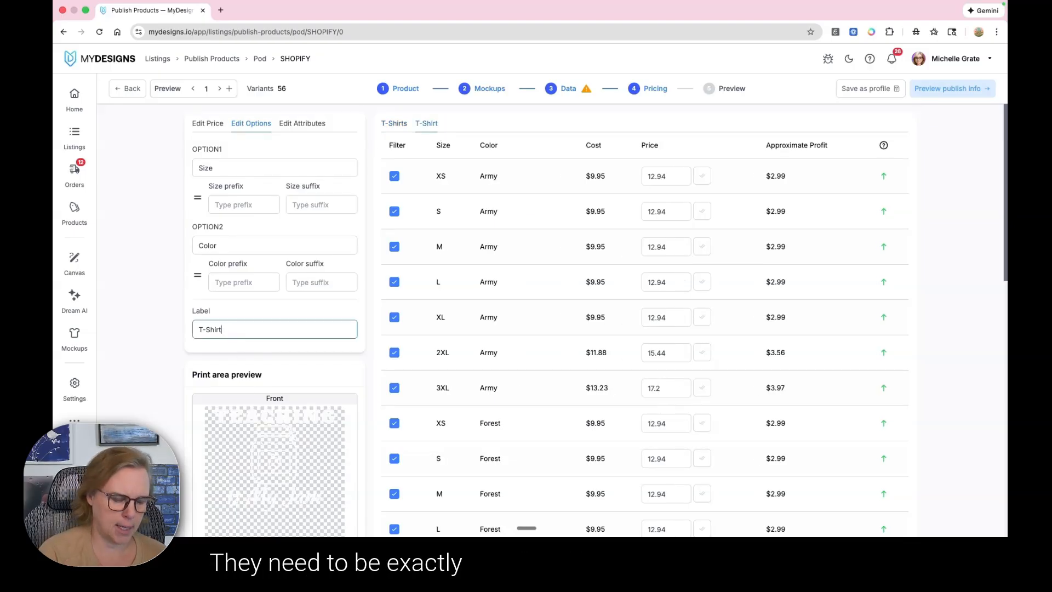
click(309, 310)
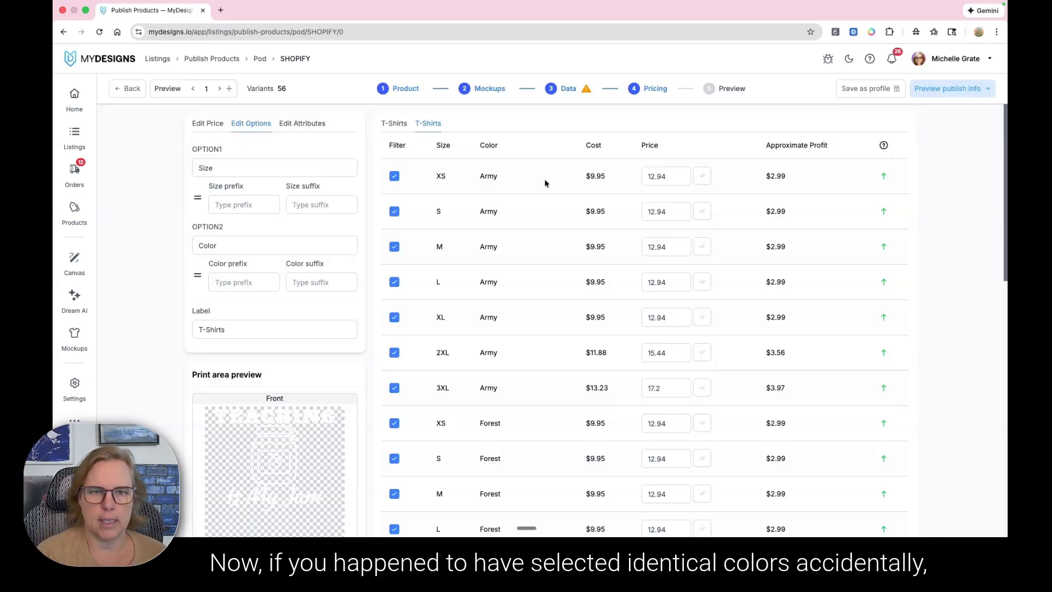
Return to the mockups, add the Solid Black Blend color to the first Bella 3001, and proceed back to pricing
click(126, 90)
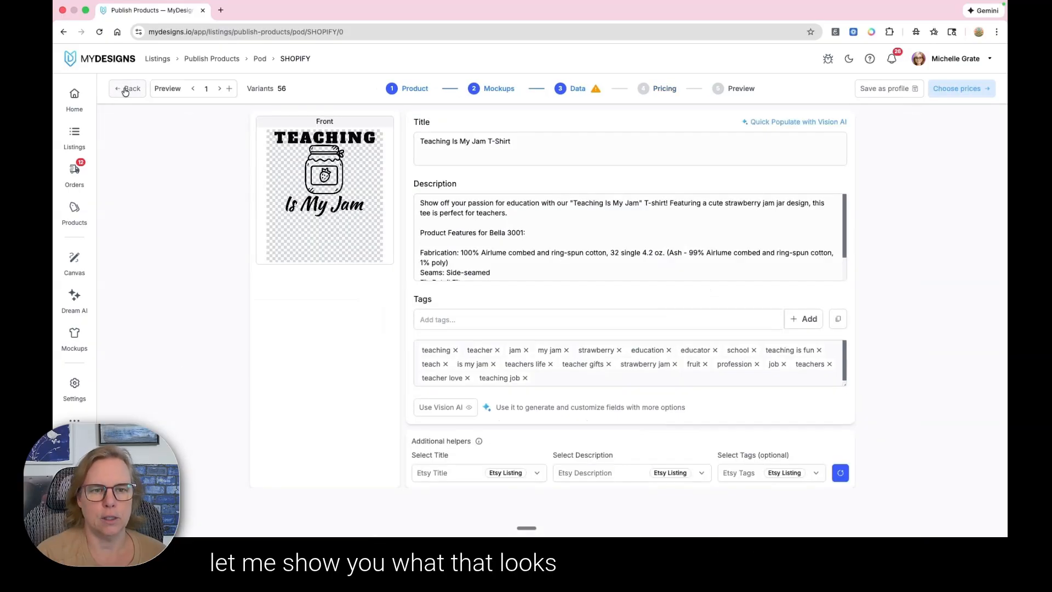
click(126, 90)
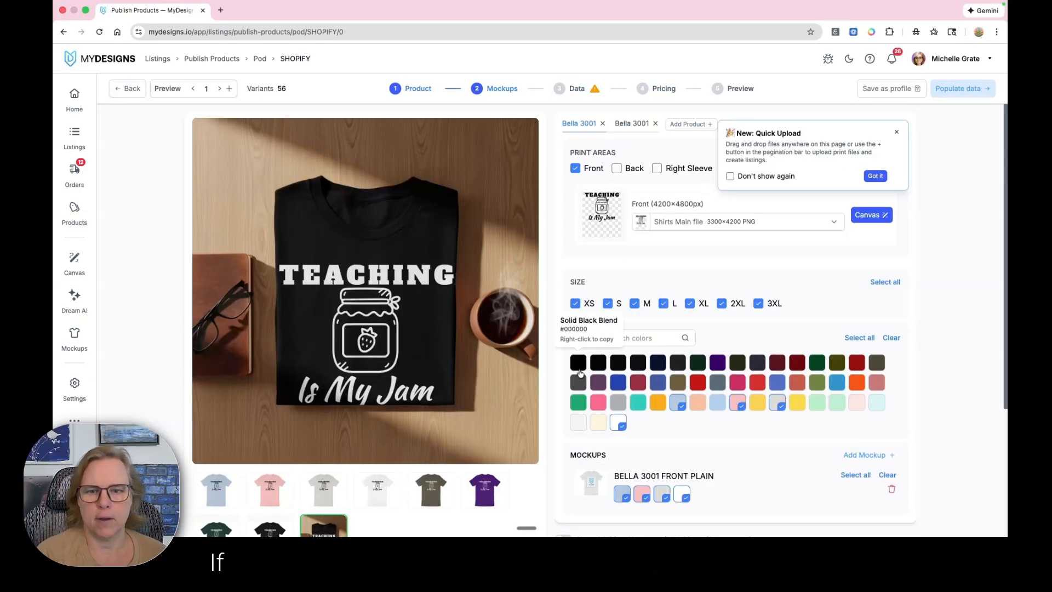
click(578, 363)
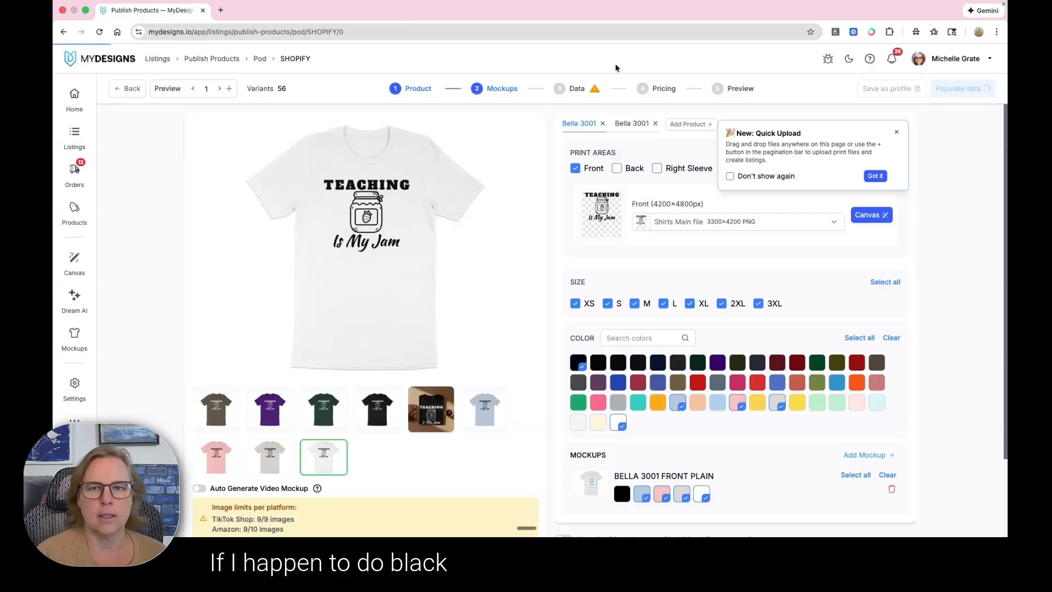
click(944, 90)
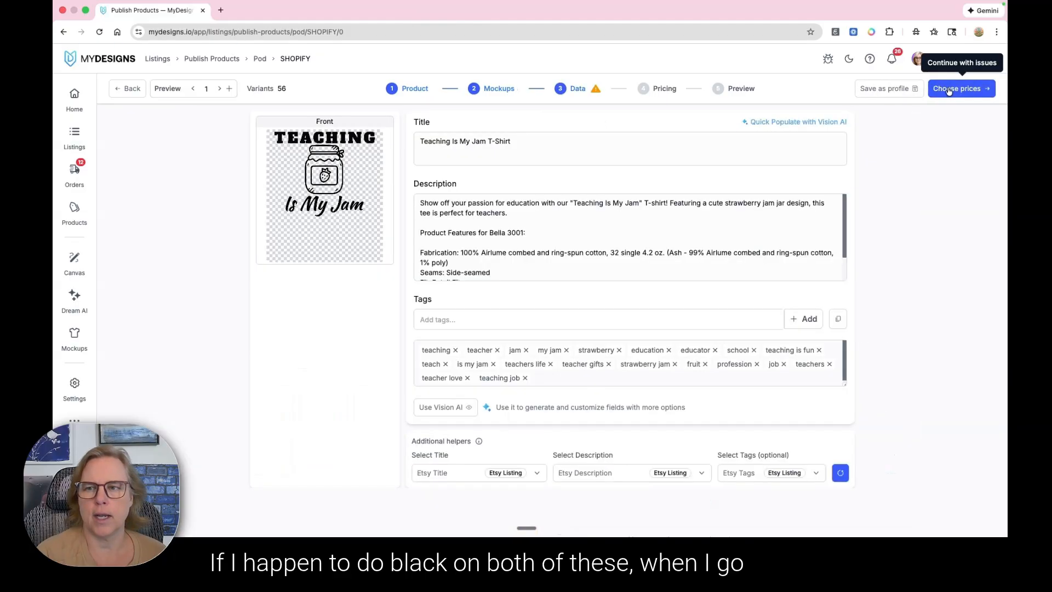
click(948, 88)
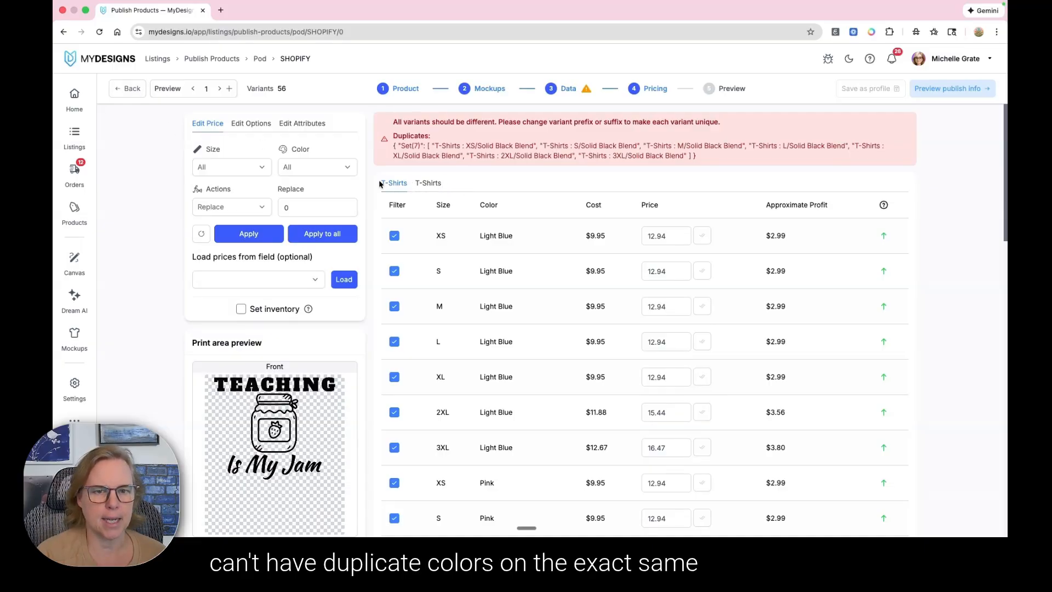
Change the second product's option label to "T-Shirts 1"
click(429, 183)
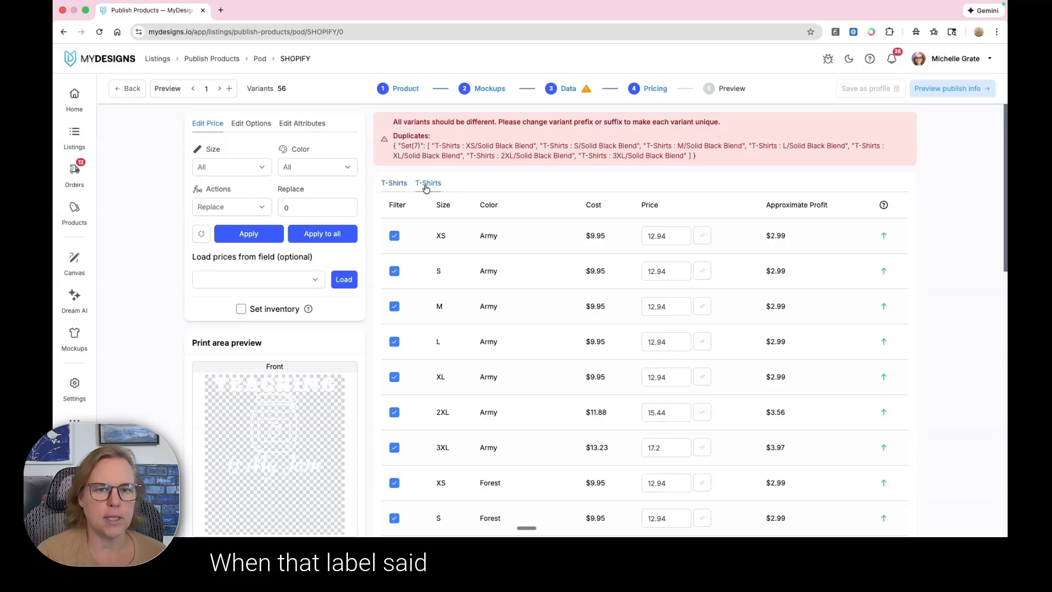
click(251, 124)
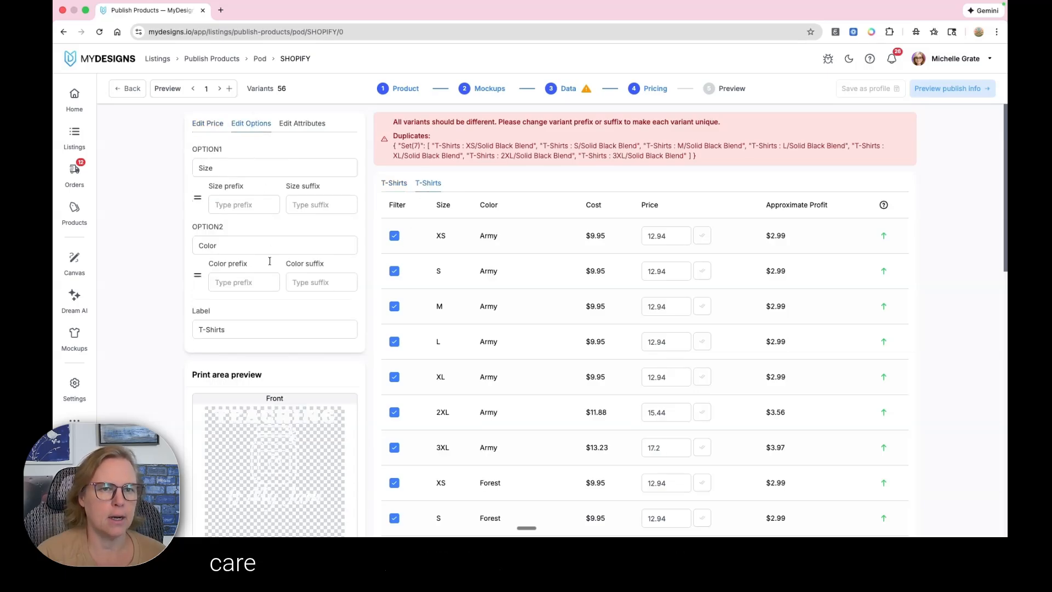
click(252, 329)
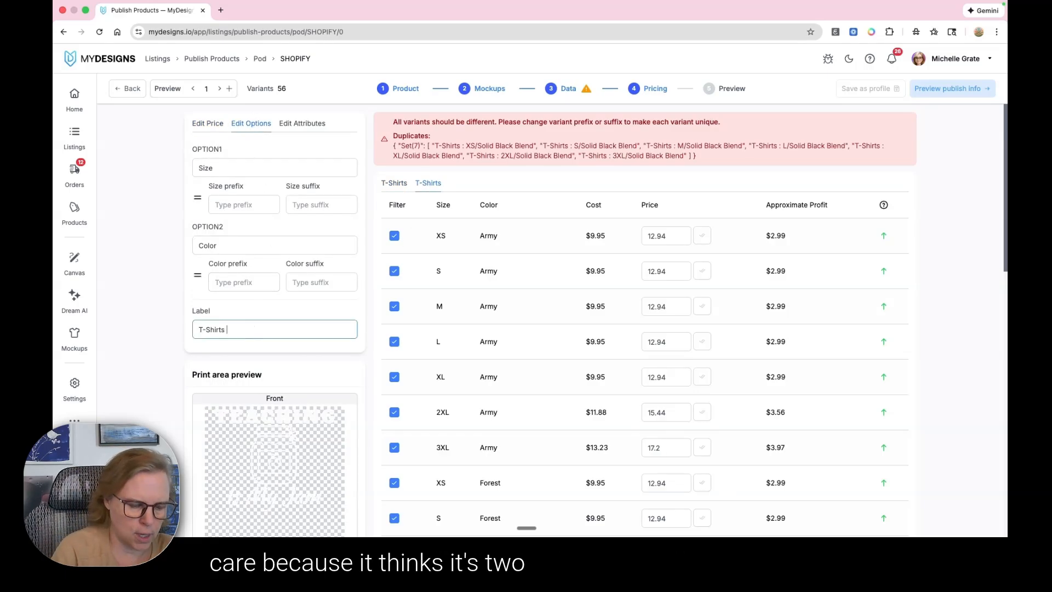
text(1)
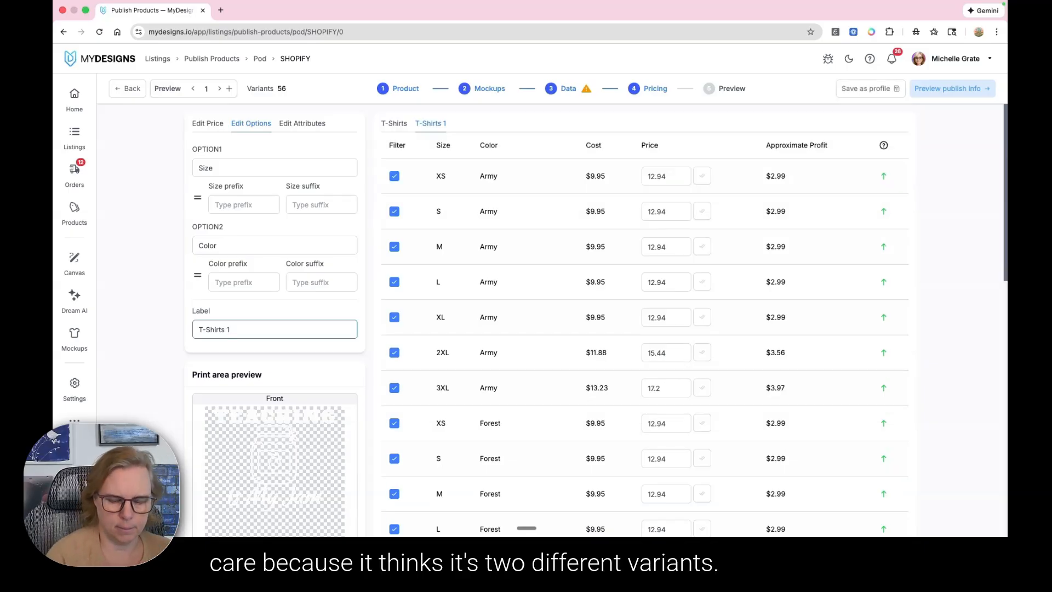
Set the second product's label to "T-Shirts", remove the Solid Black Blend color from the first Bella 3001, and return to pricing
key(BackSpace)
key(BackSpace)
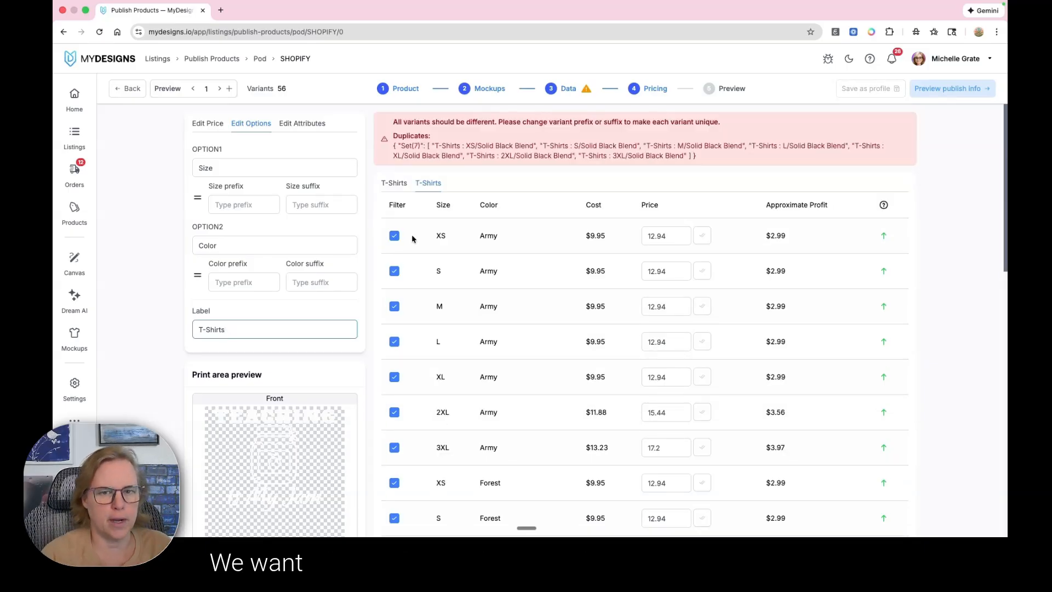
click(121, 89)
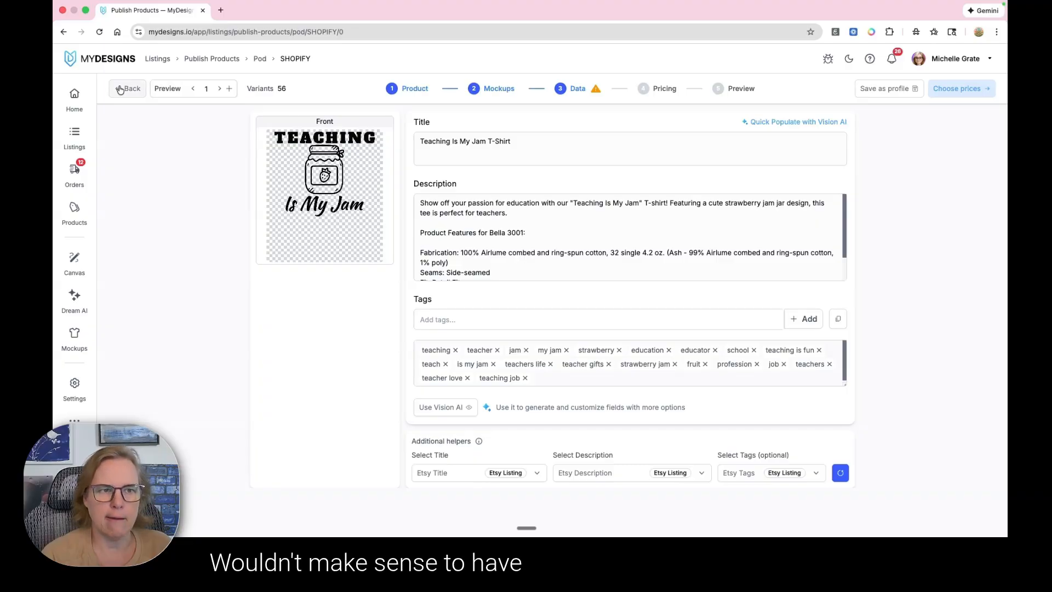
click(121, 89)
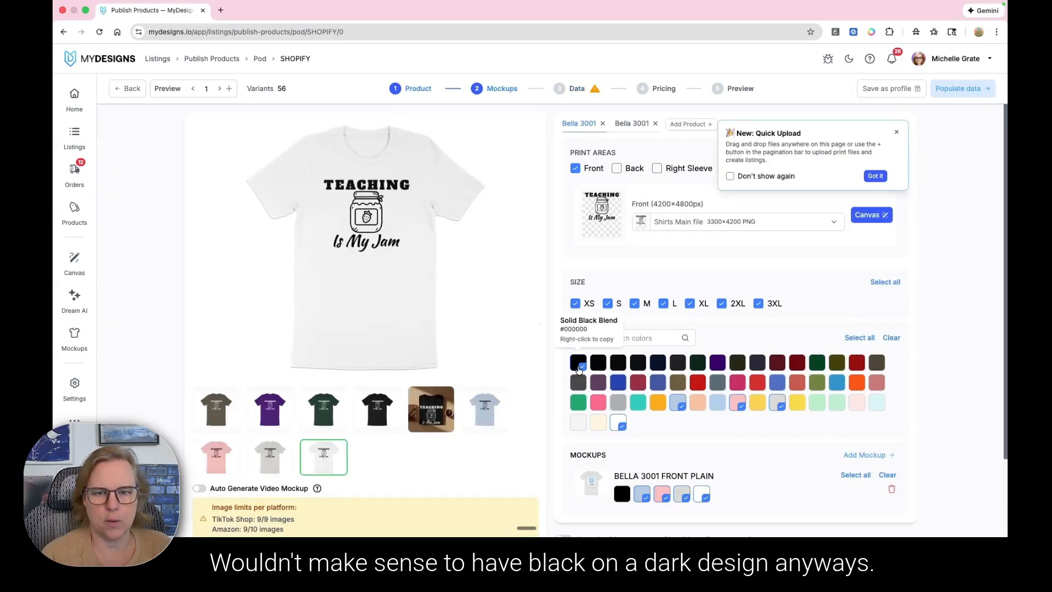
click(580, 362)
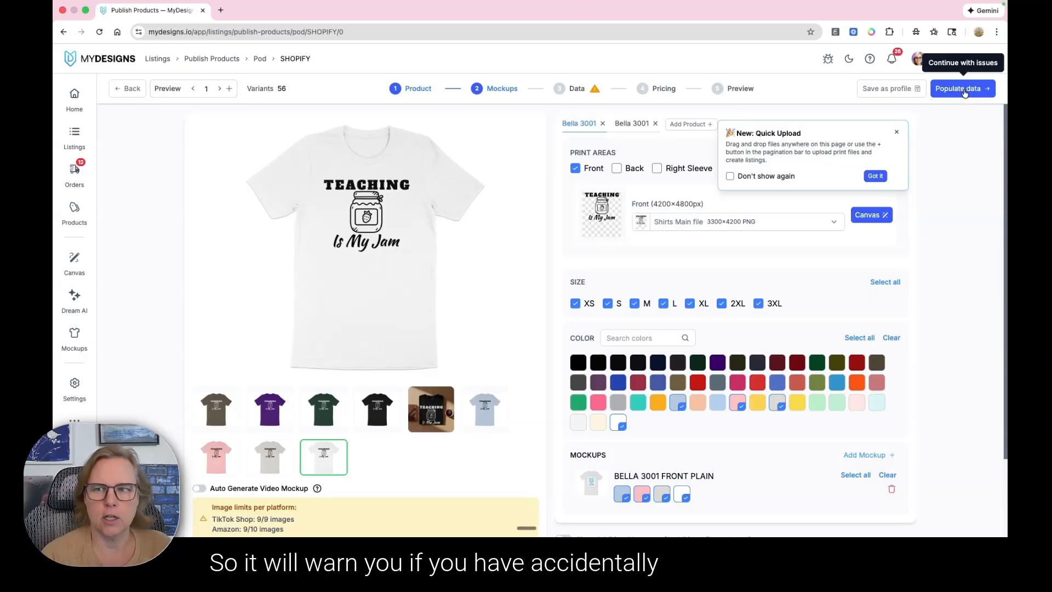
click(964, 90)
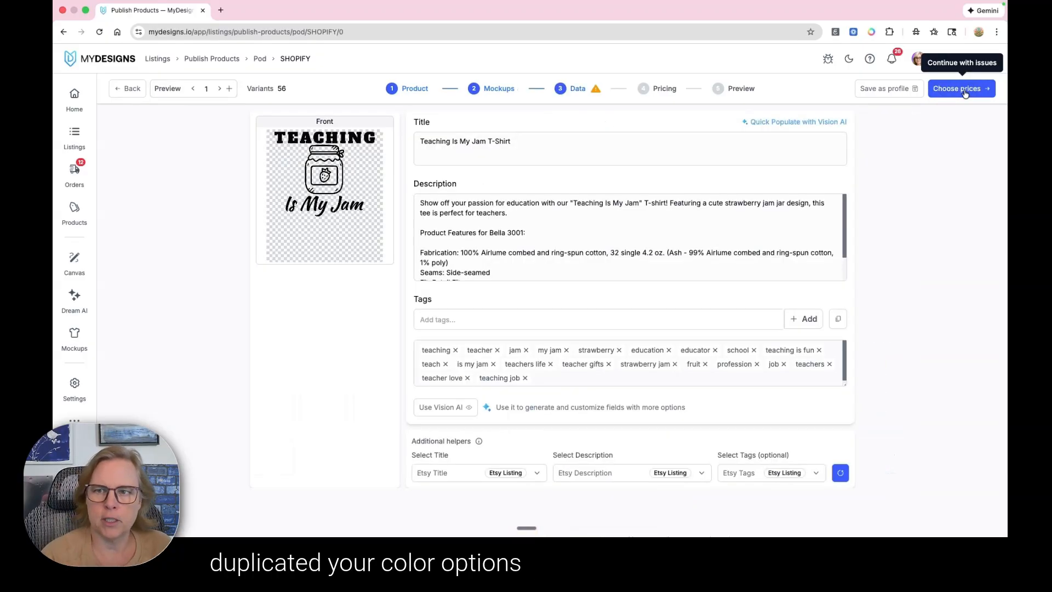
click(963, 92)
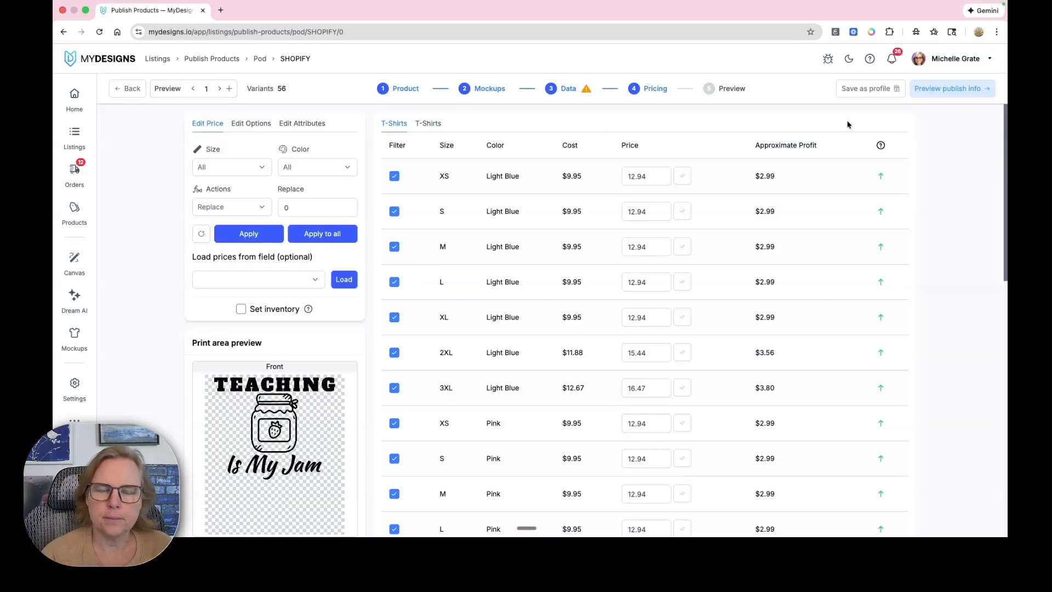
Set the profit to 15 for all variants of the first T-Shirts product and apply it to all listings
click(229, 208)
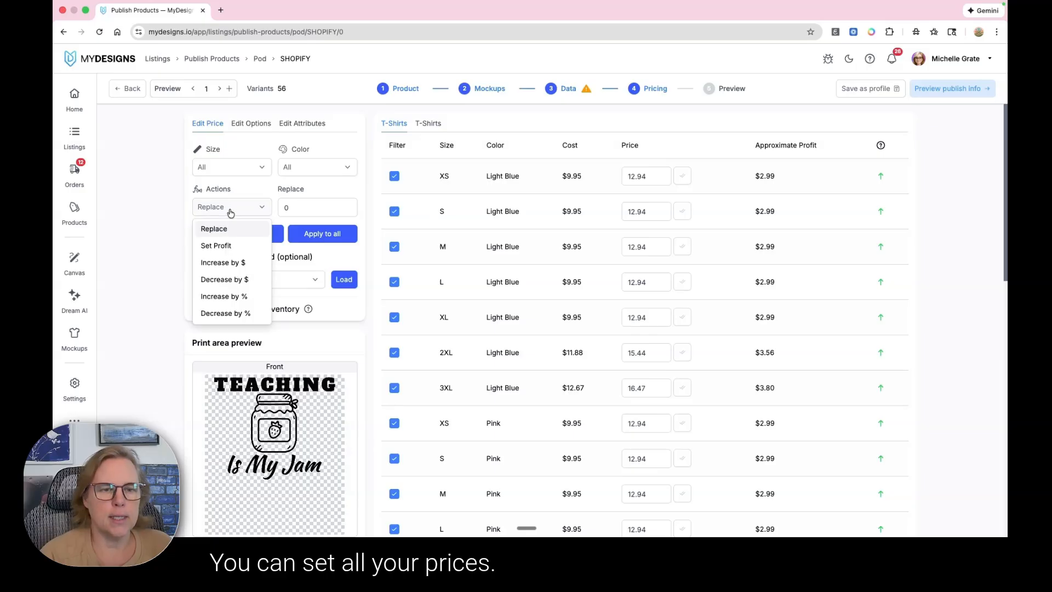
click(231, 248)
drag(293, 208, 268, 207)
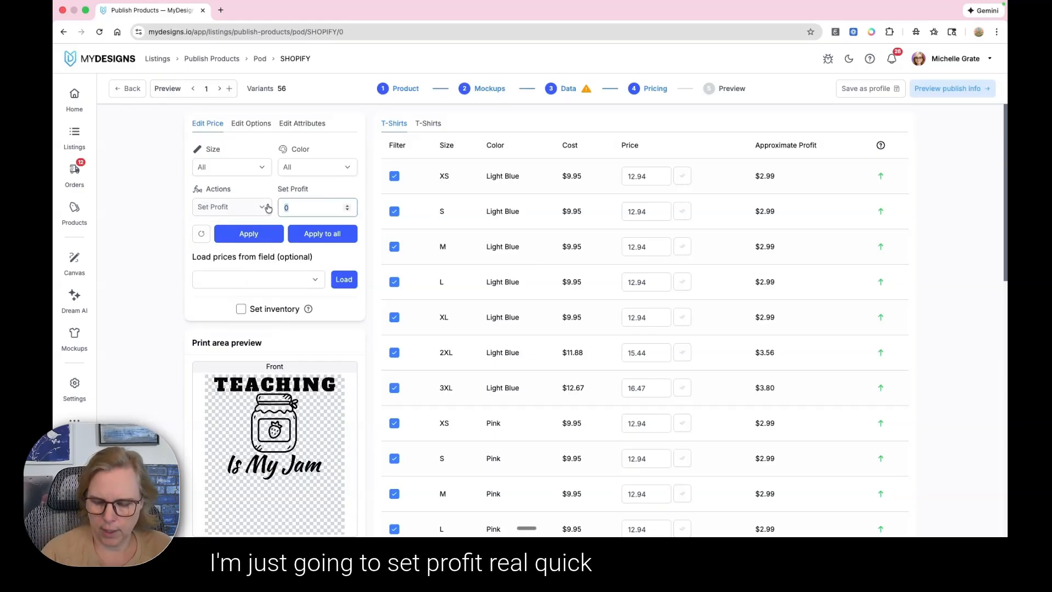
text(15)
click(340, 239)
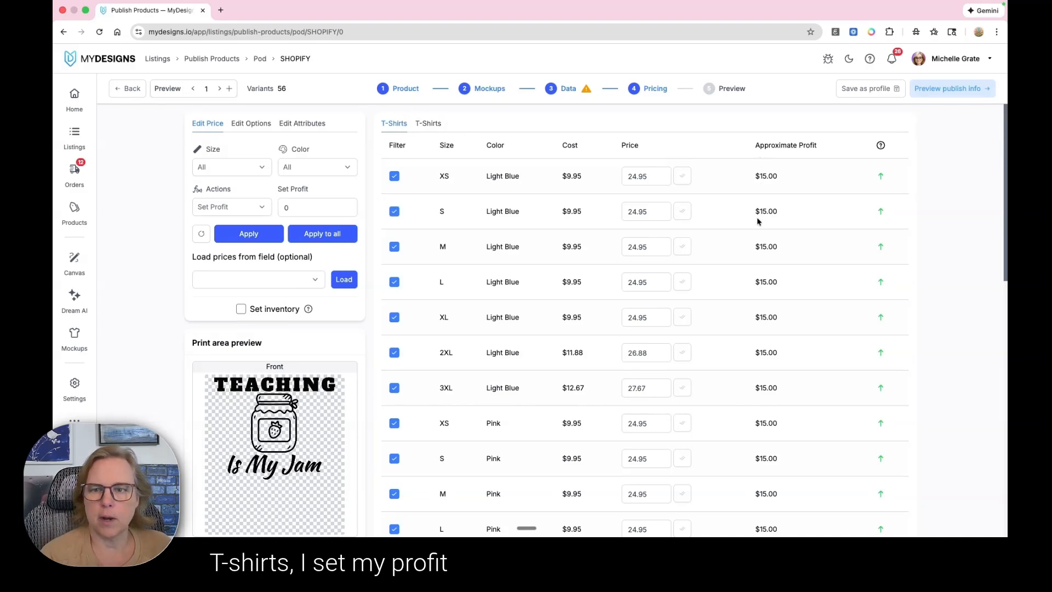
Set the profit to 15 for all variants of the second T-Shirts product and apply it to all listings
click(428, 123)
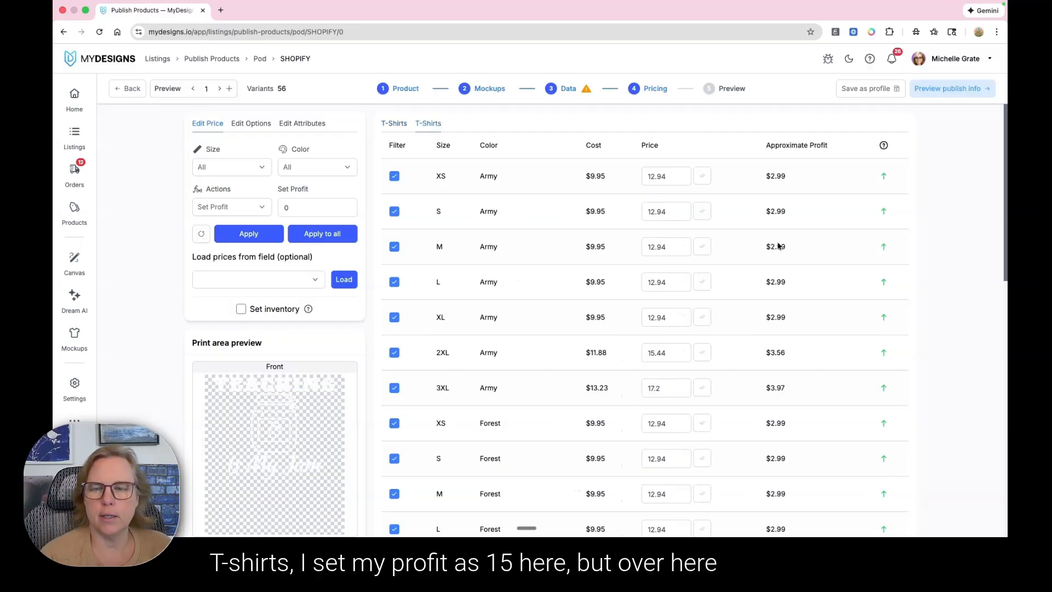
click(306, 207)
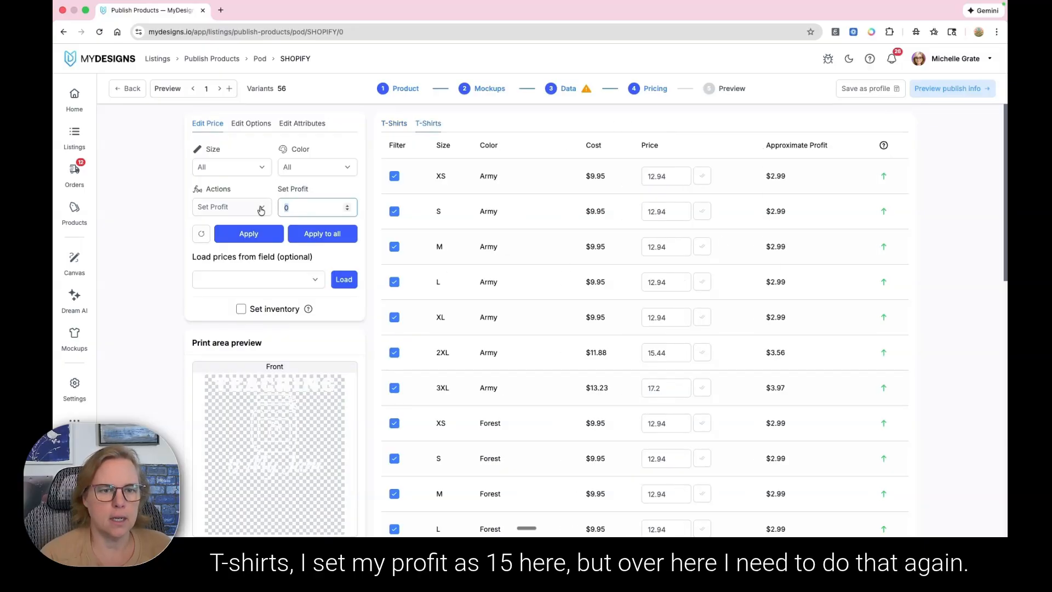
text(155)
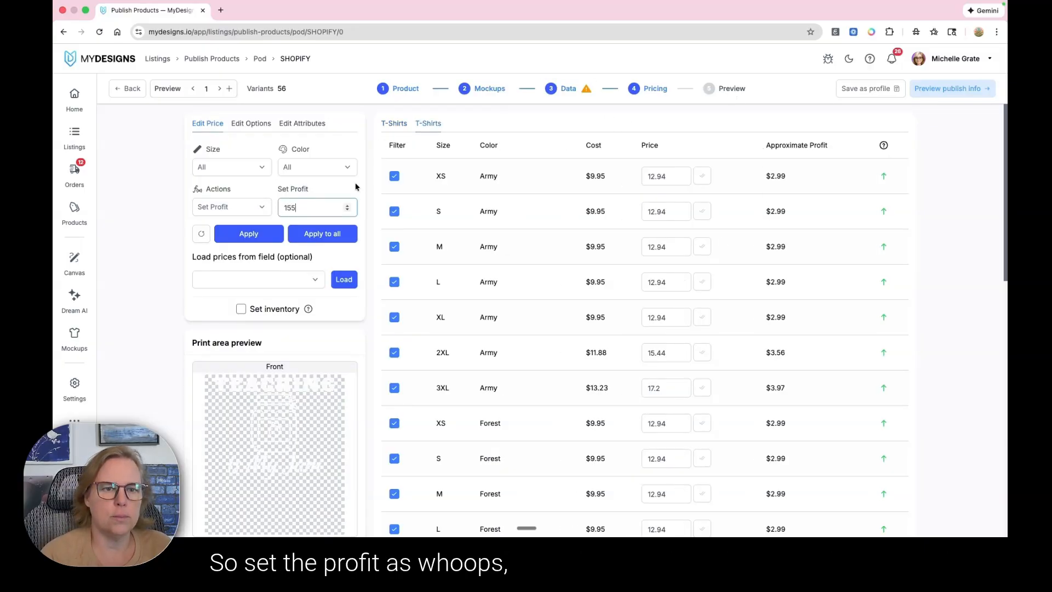
drag(302, 209, 279, 209)
text(155)
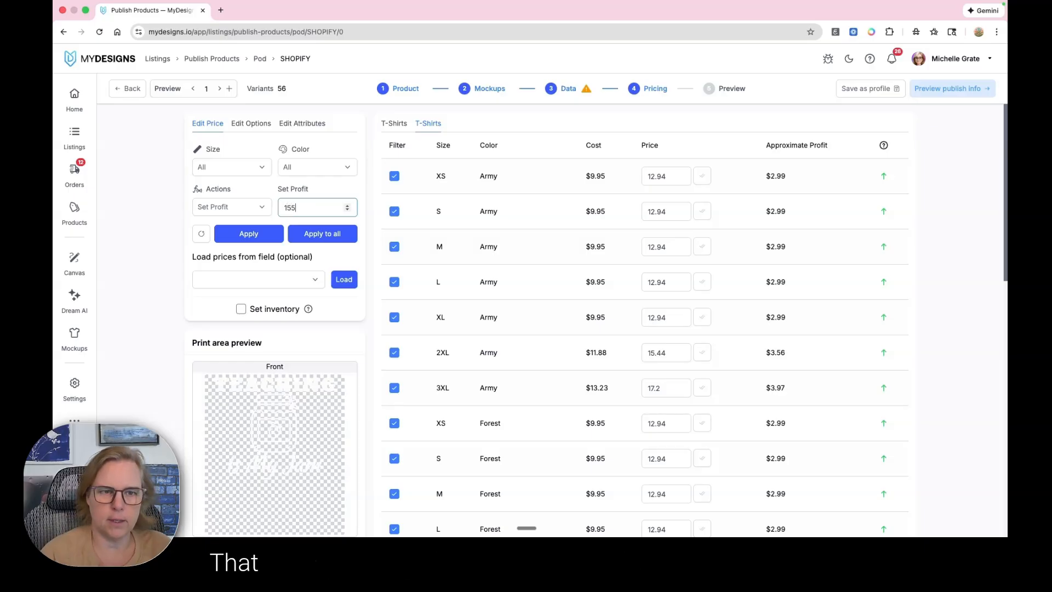
key(BackSpace)
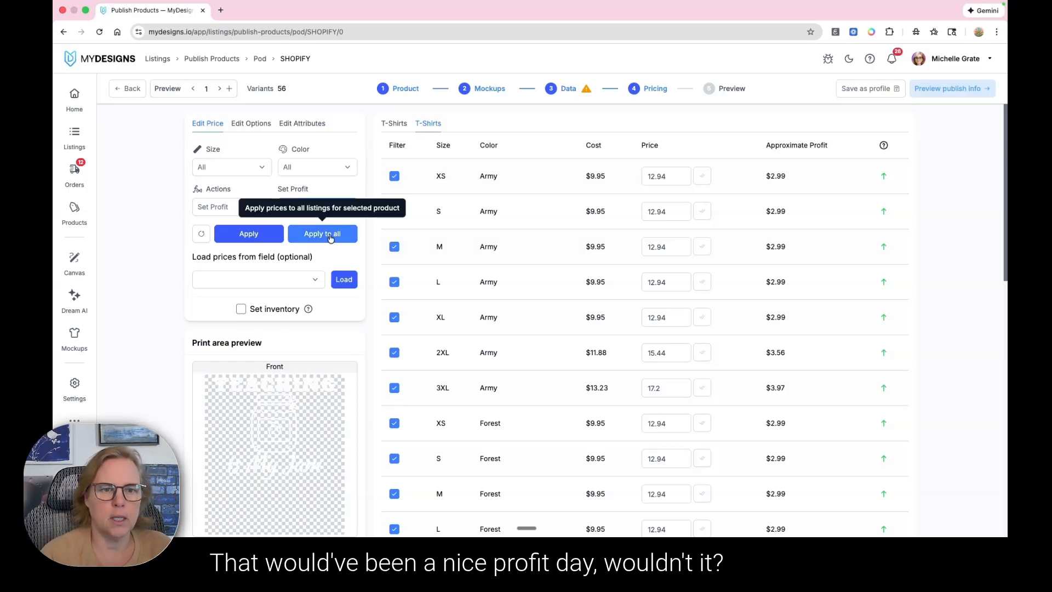
click(330, 236)
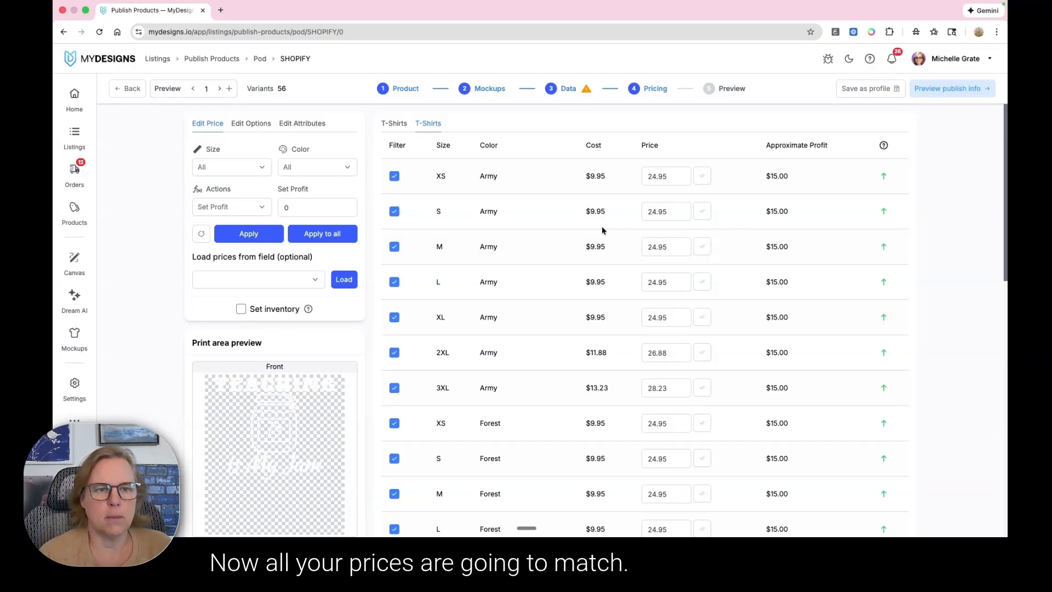
Shorten the second product's Team Purple color value to "Purple" in its attributes
click(251, 124)
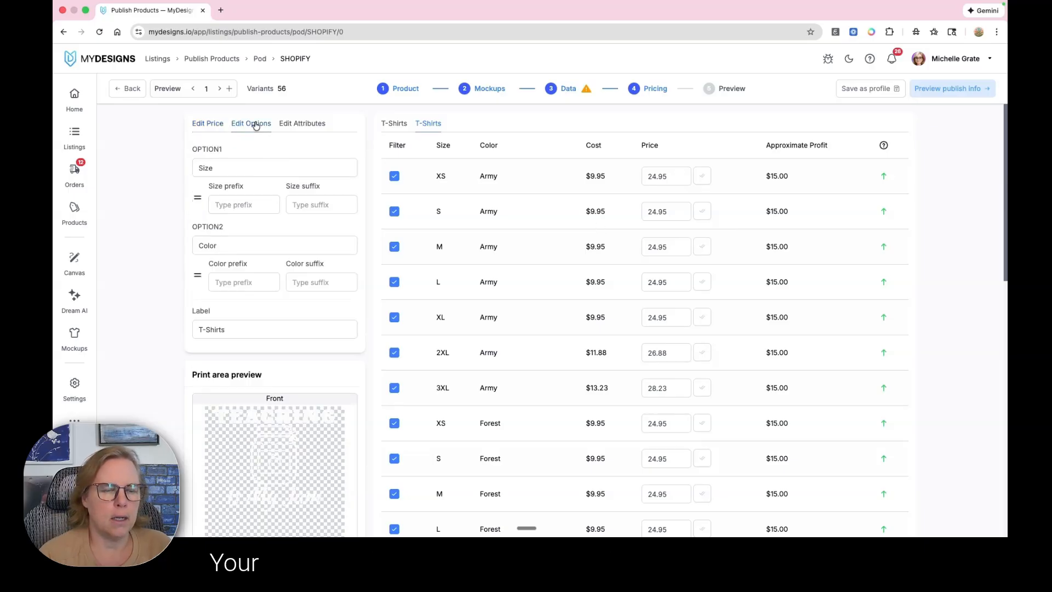
click(304, 122)
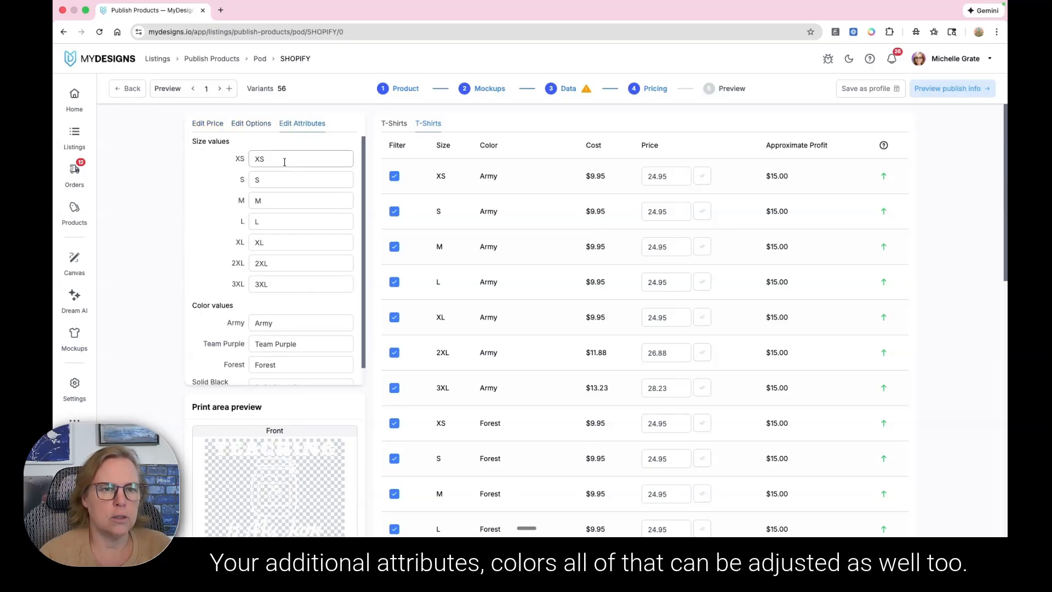
scroll(307, 274, down, 2)
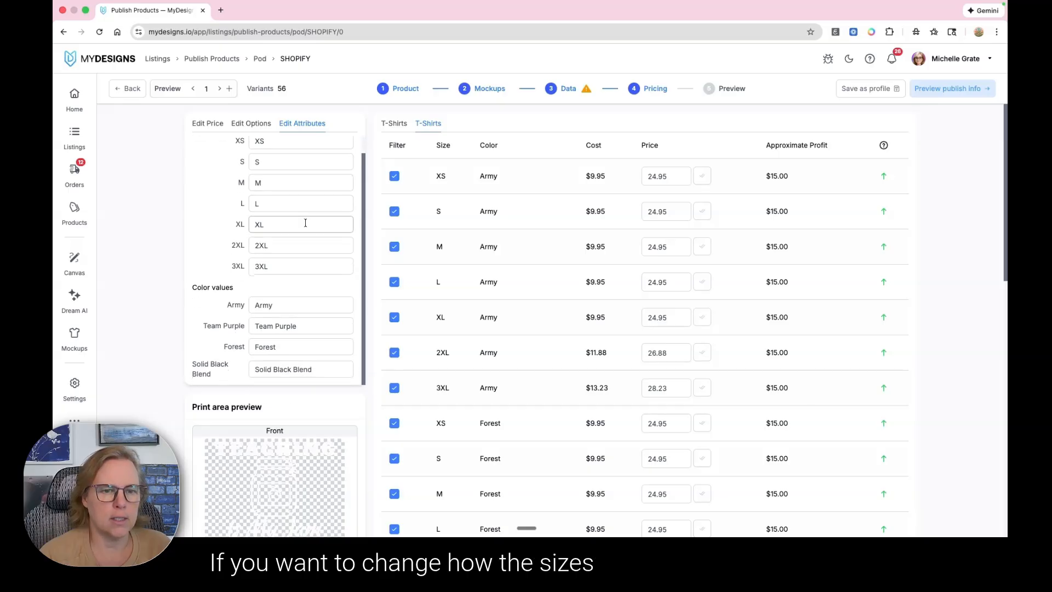
click(274, 325)
drag(275, 325, 248, 324)
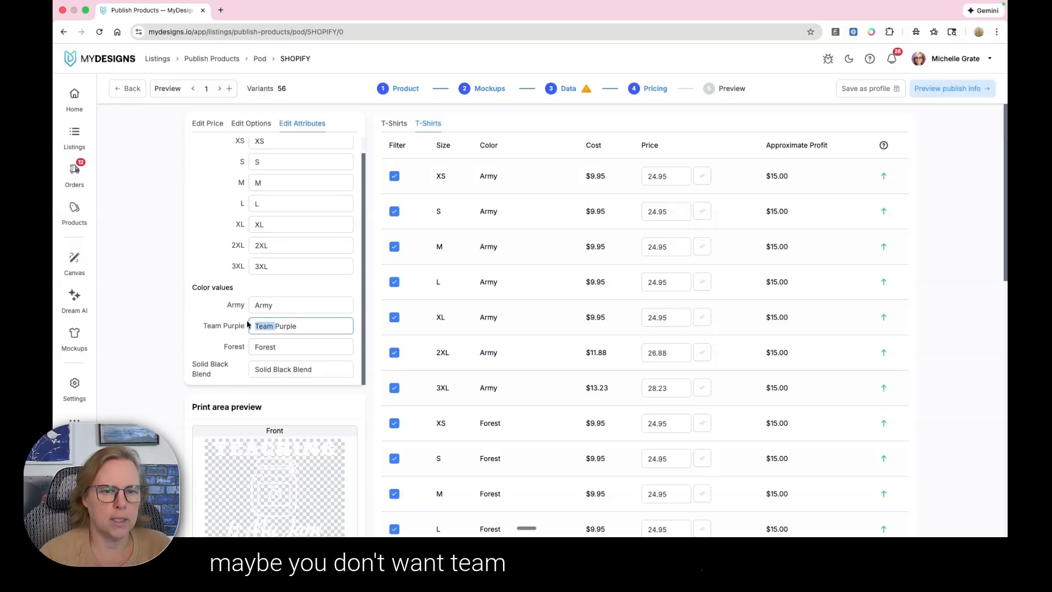
key(BackSpace)
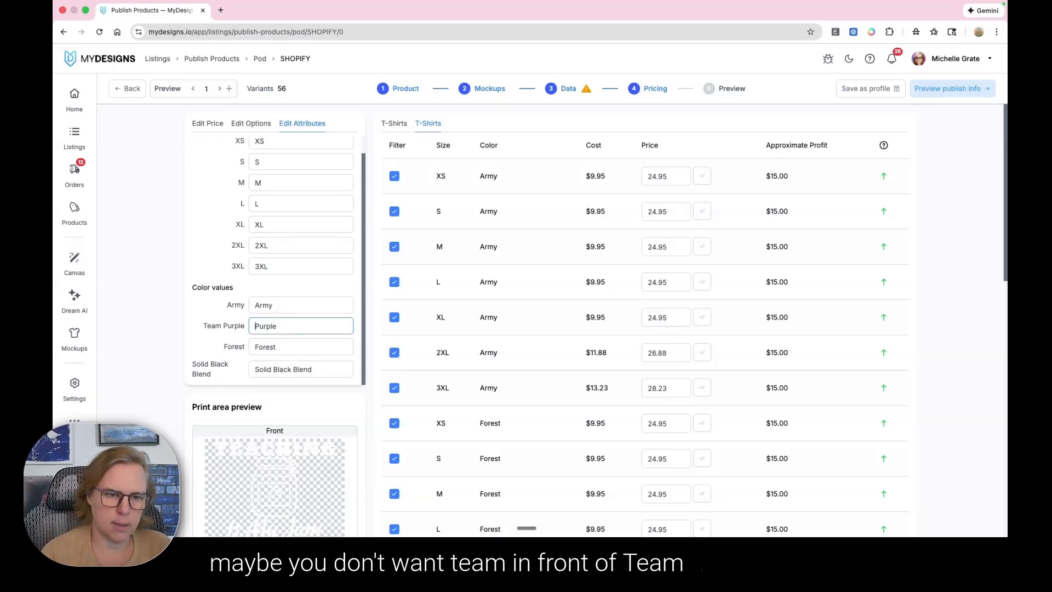
click(222, 232)
scroll(222, 232, up, 2)
Reorder the second product's options so the color values belong to OPTION1 and the size values to OPTION2
click(251, 122)
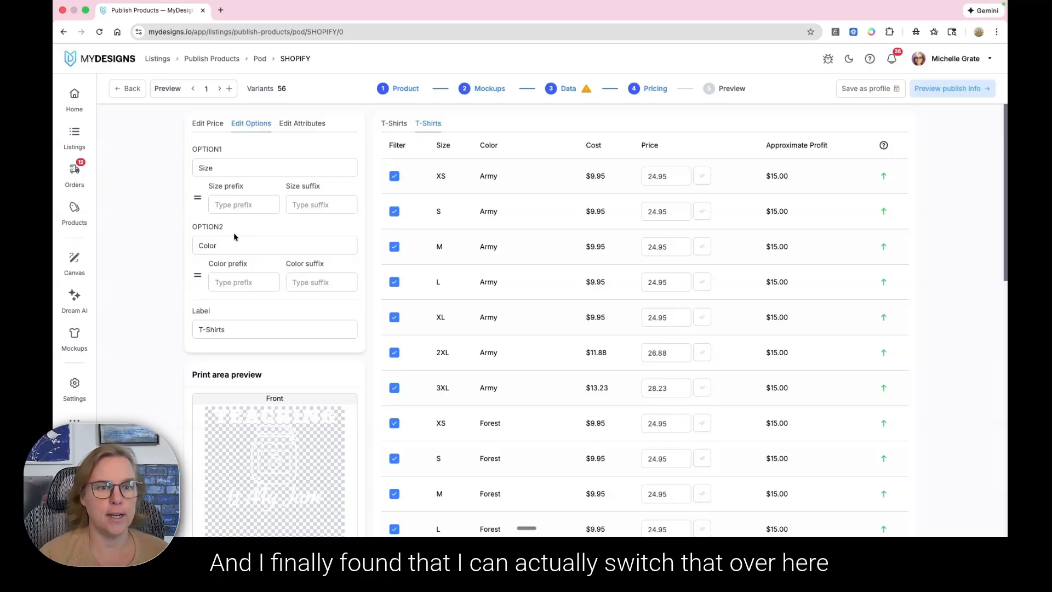
drag(197, 274, 198, 192)
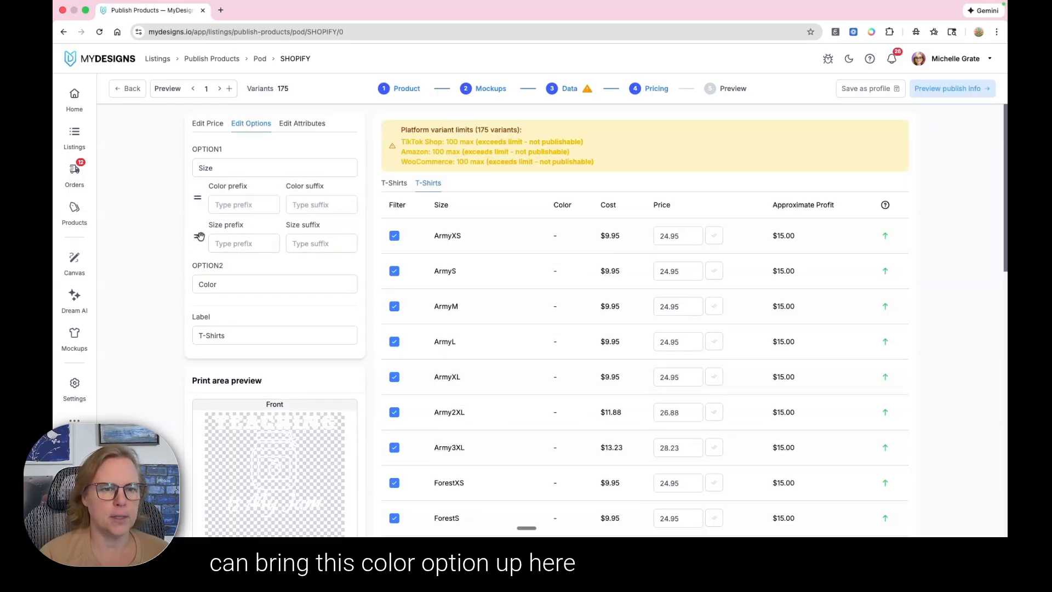
drag(198, 236, 212, 291)
Rename the second product's OPTION1 to "Color" and its OPTION2 to "Size"
drag(216, 167, 189, 168)
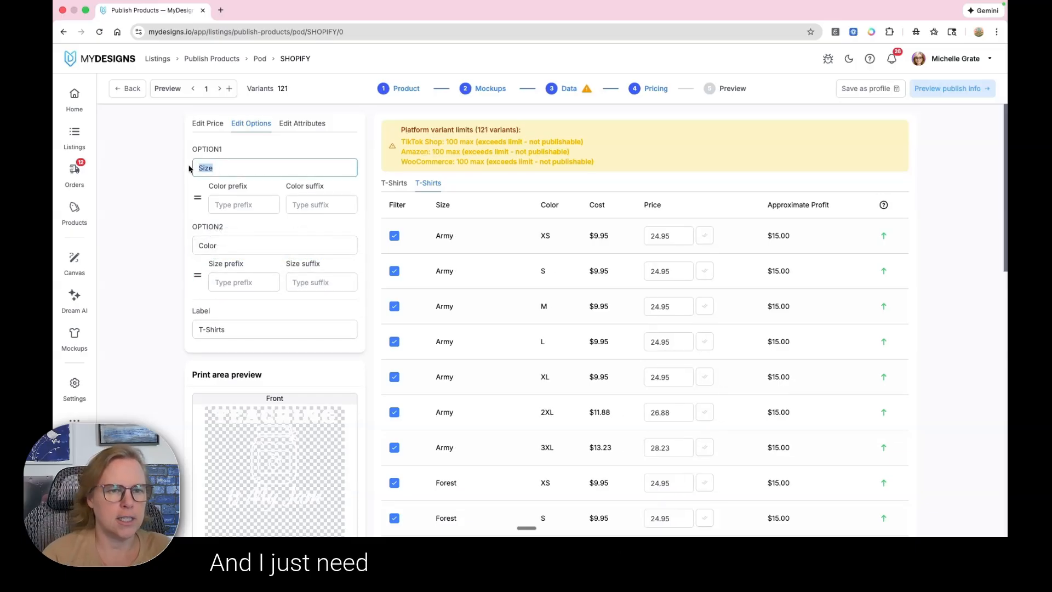
text(Color)
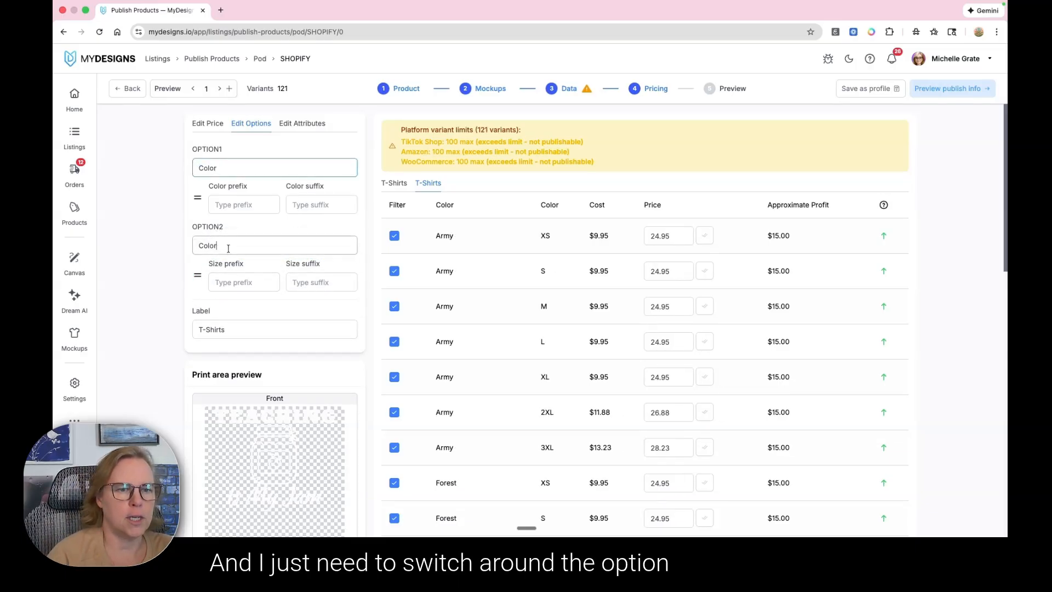
drag(228, 248, 186, 241)
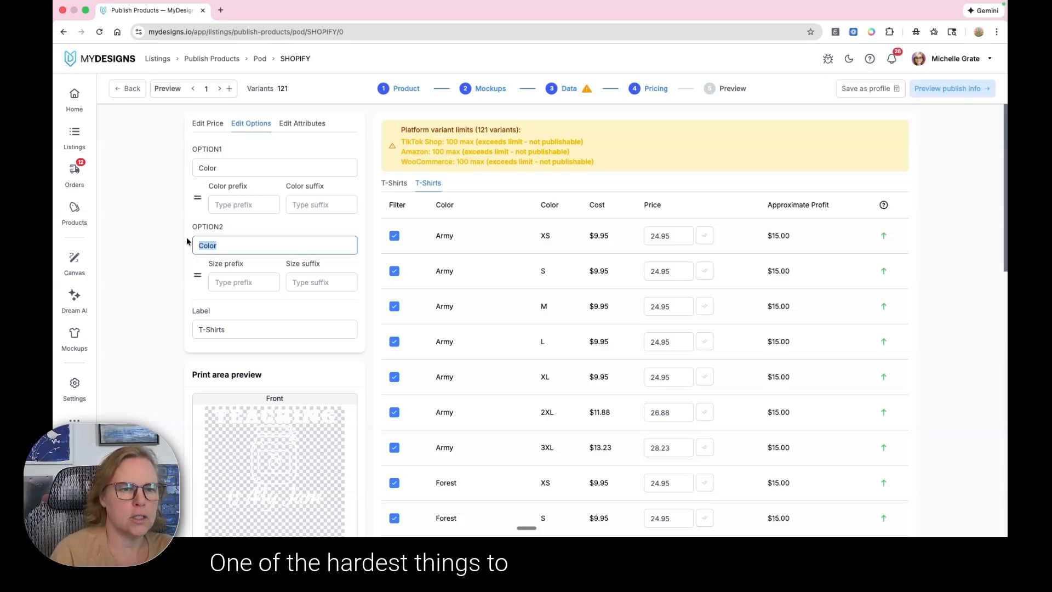
text(Sixe)
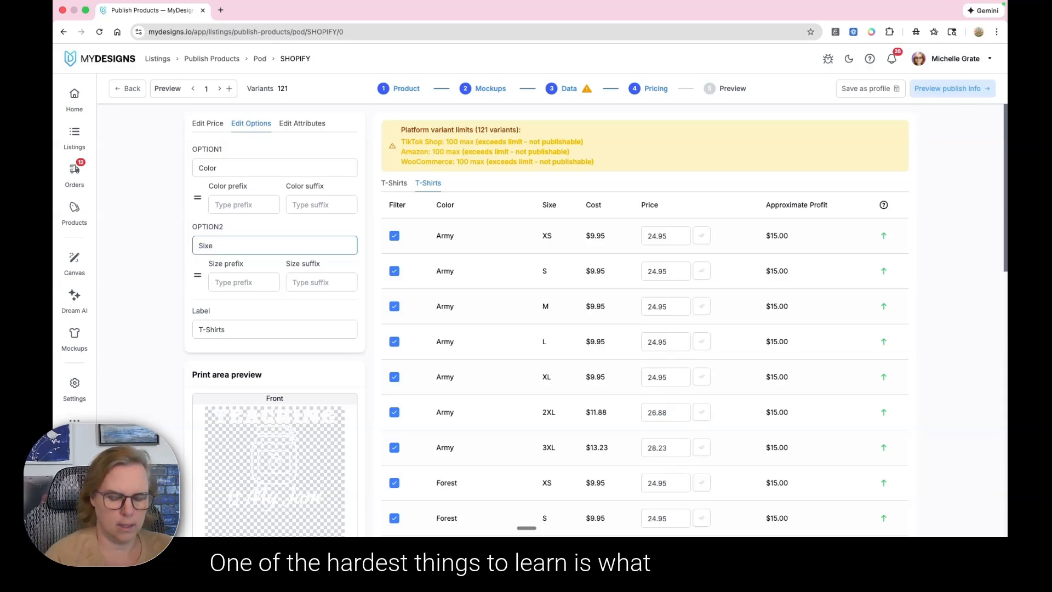
key(BackSpace)
key(BackSpace)
text(ze)
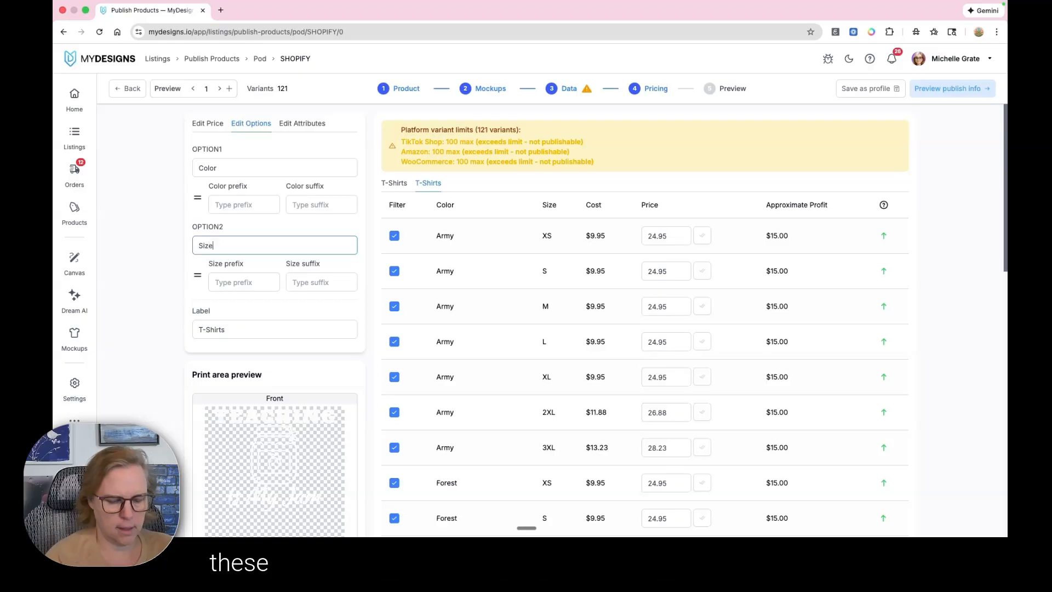
click(235, 229)
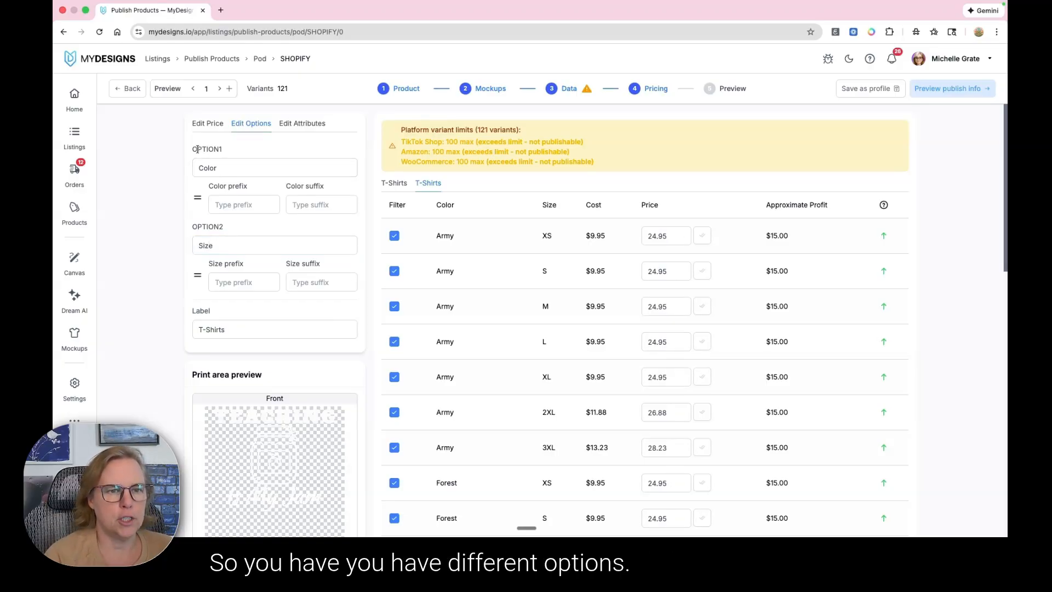
click(230, 166)
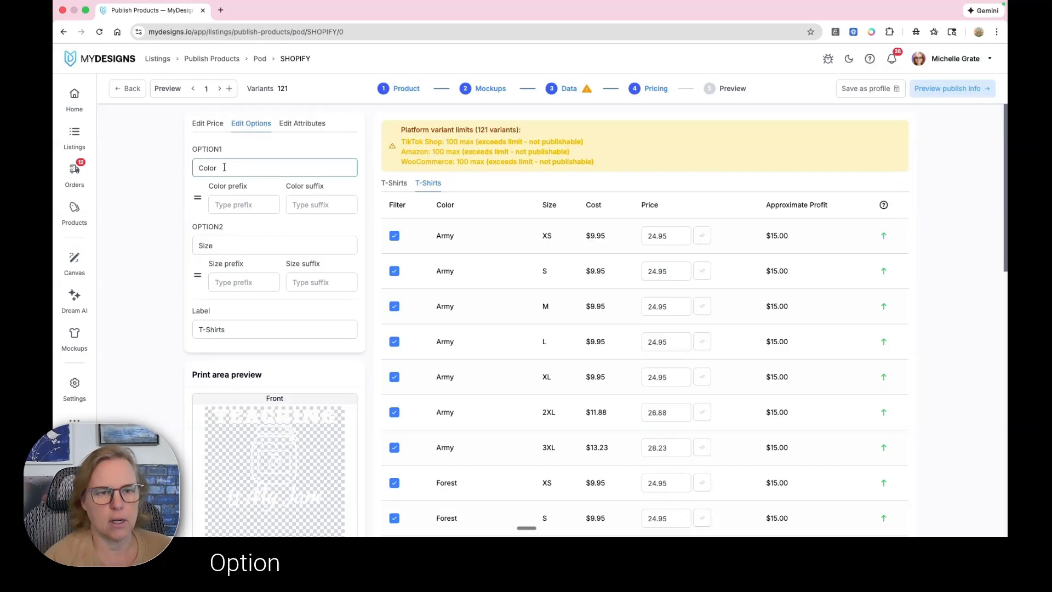
click(244, 234)
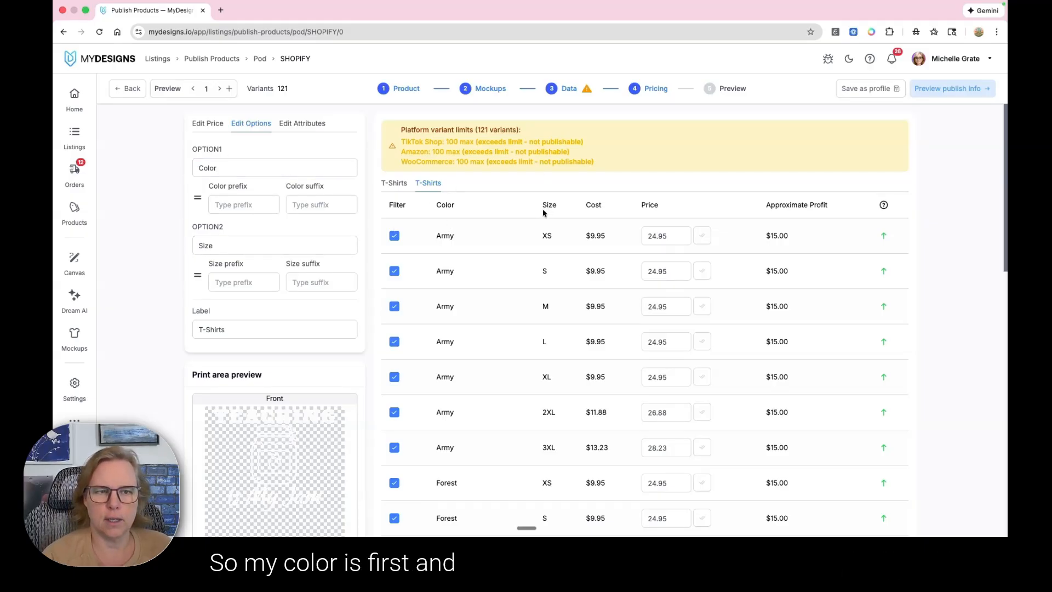
Reorder the first product's options so its color values fall under Color and its size values under Size
click(394, 183)
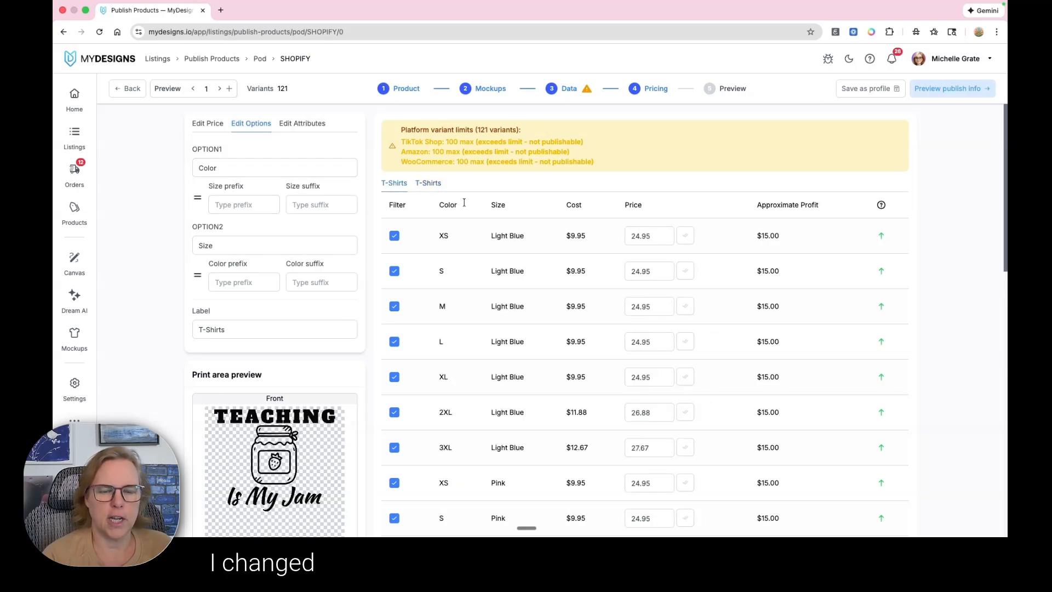
mouse_move(197, 275)
mouse_down()
mouse_move(192, 218)
mouse_move(195, 296)
mouse_up()
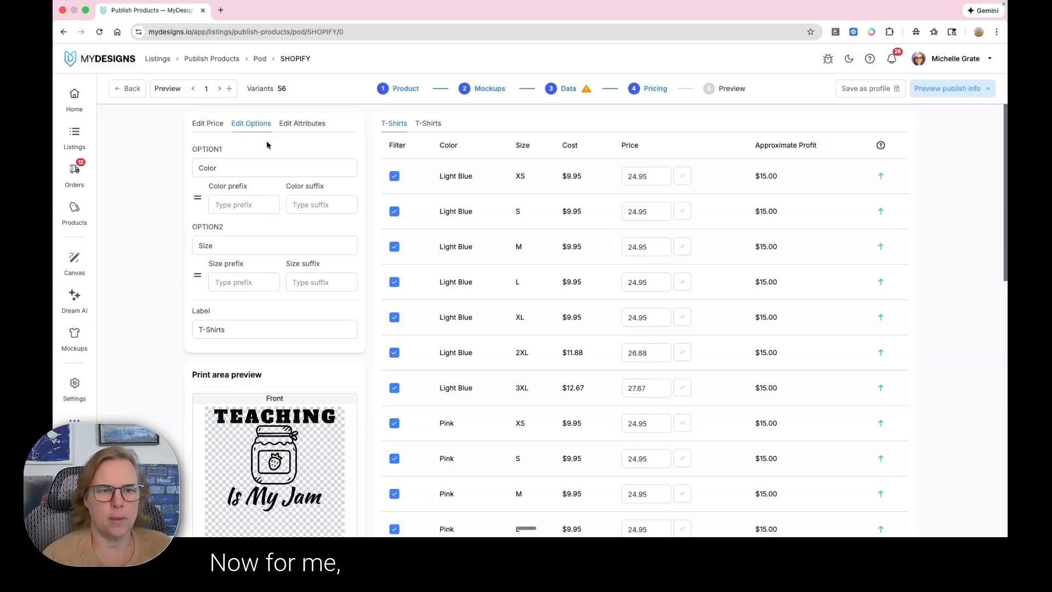
Turn on inventory setting for the first product's variants and switch it off again
click(210, 125)
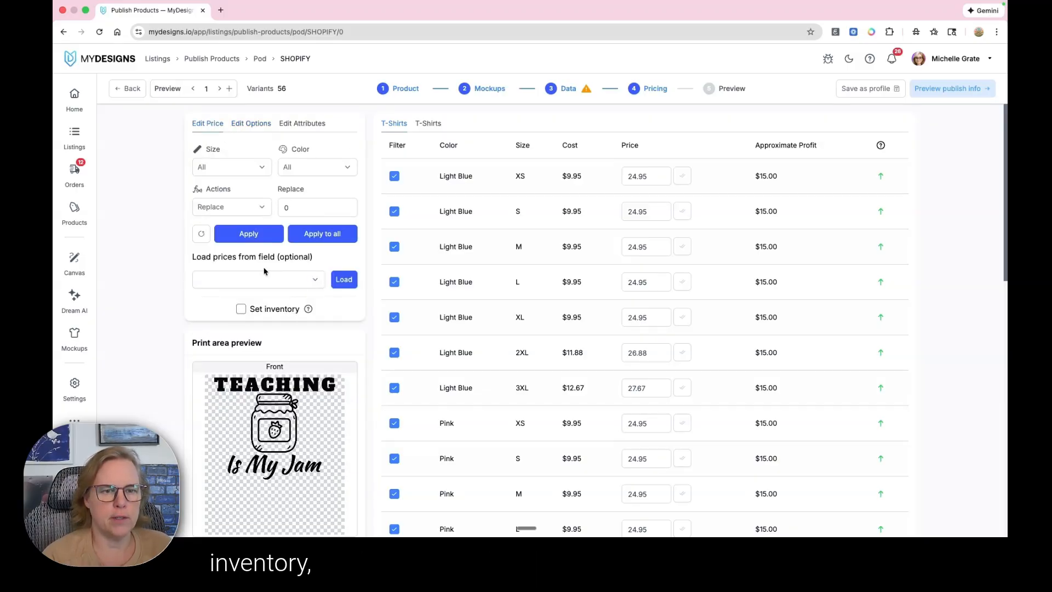
click(241, 309)
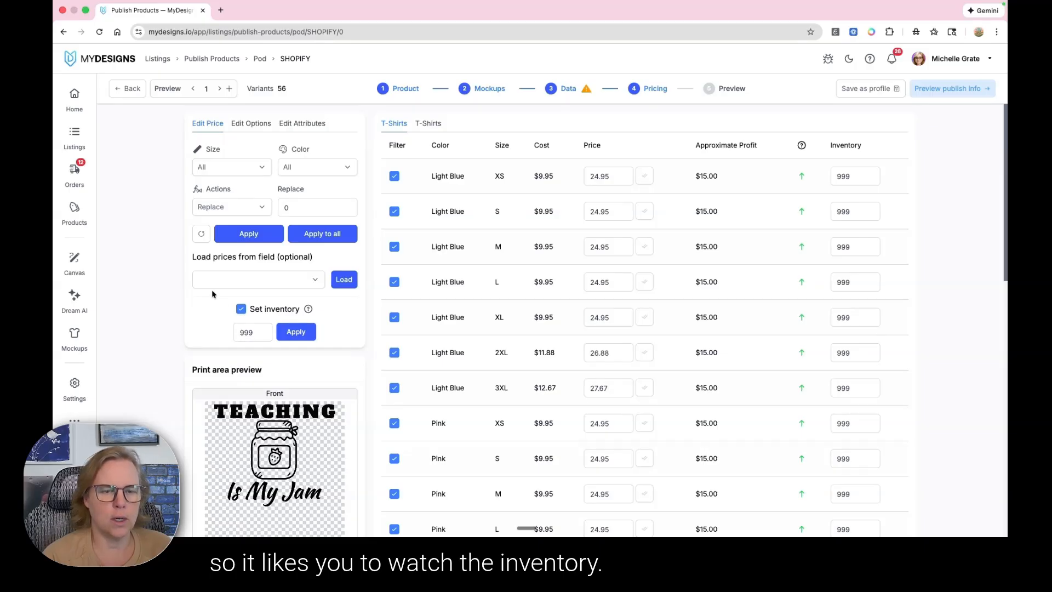
click(240, 309)
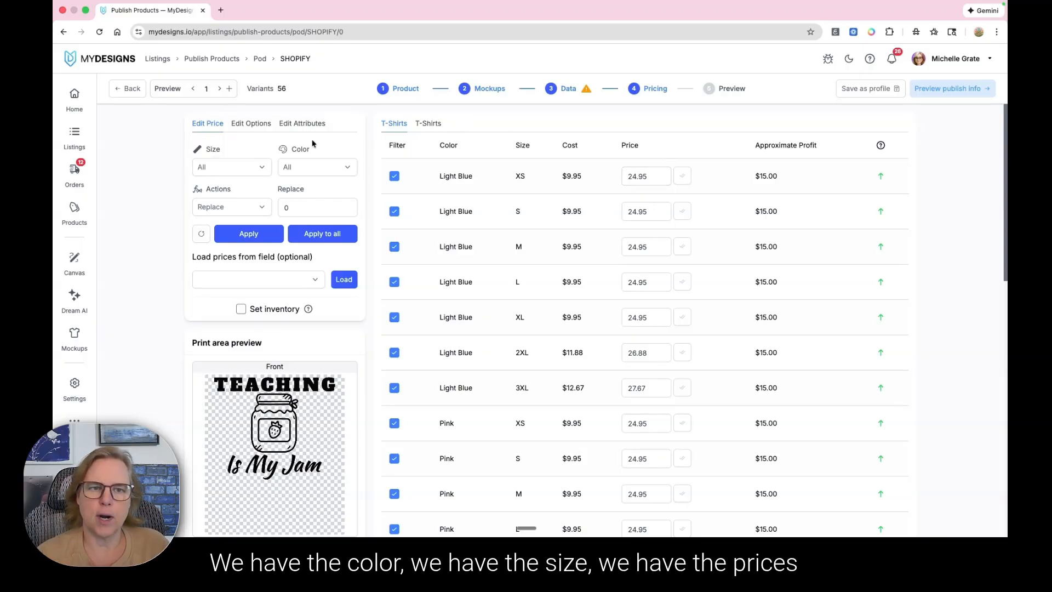
Check the second product's prices, proceed to the publish preview, and select Hardscrabble Store as the destination store
click(428, 123)
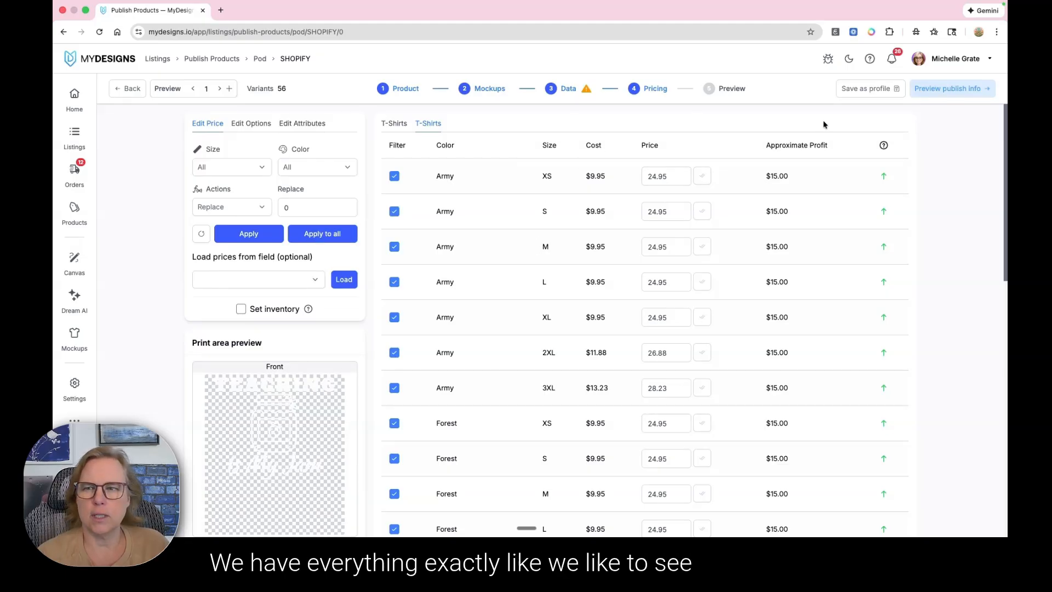
click(951, 88)
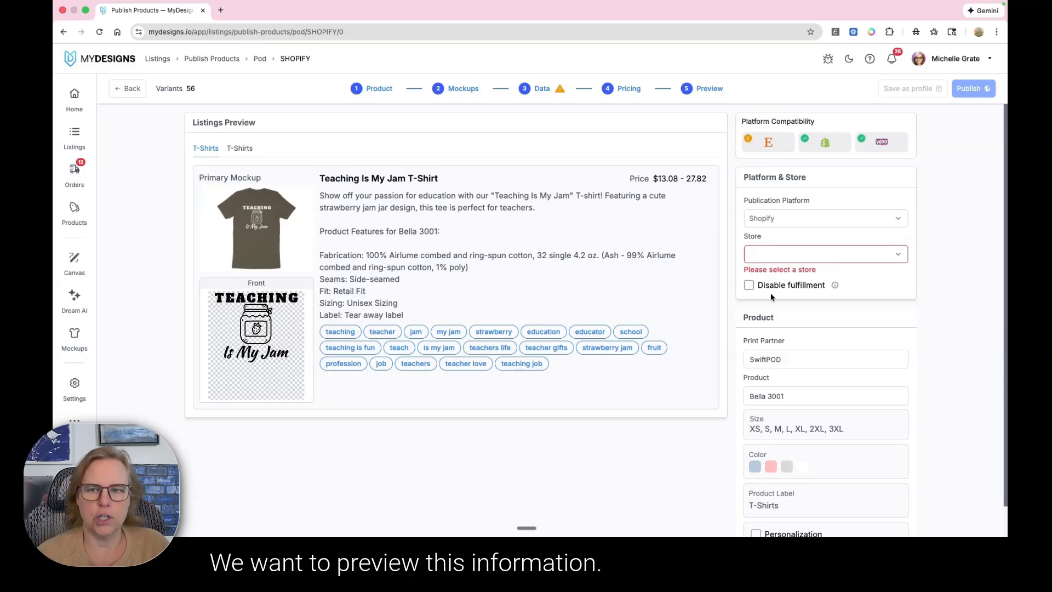
click(827, 255)
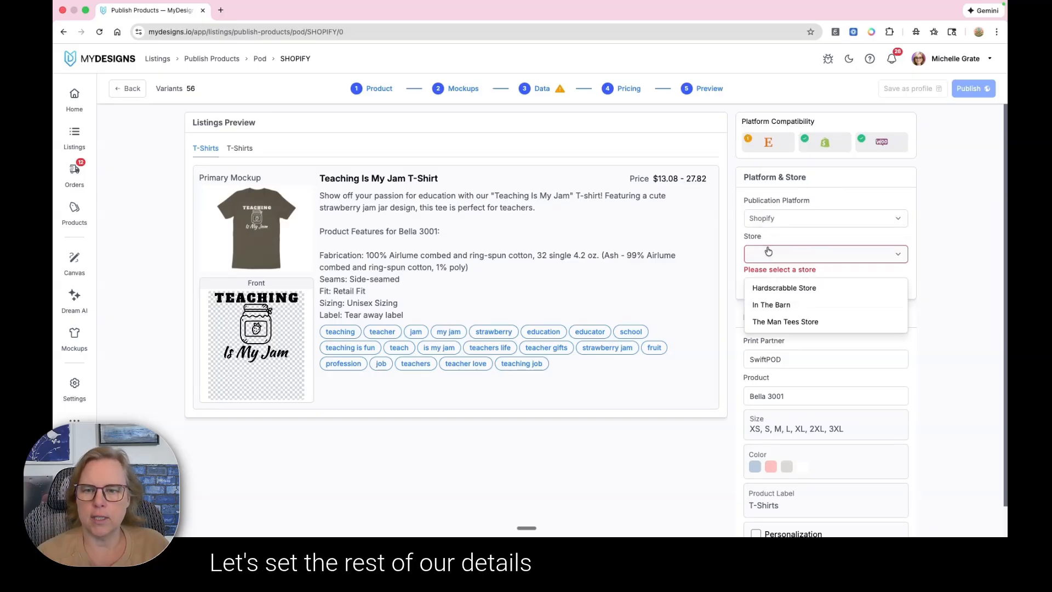
click(799, 288)
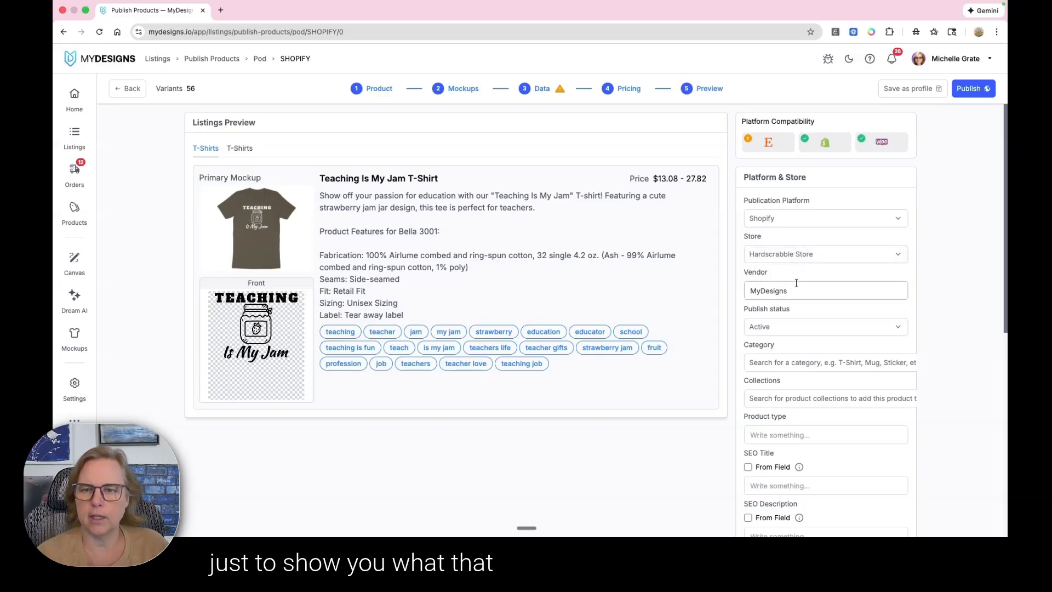
Set the Shopify listing's publish status to Draft
scroll(796, 284, down, 1)
scroll(796, 283, down, 2)
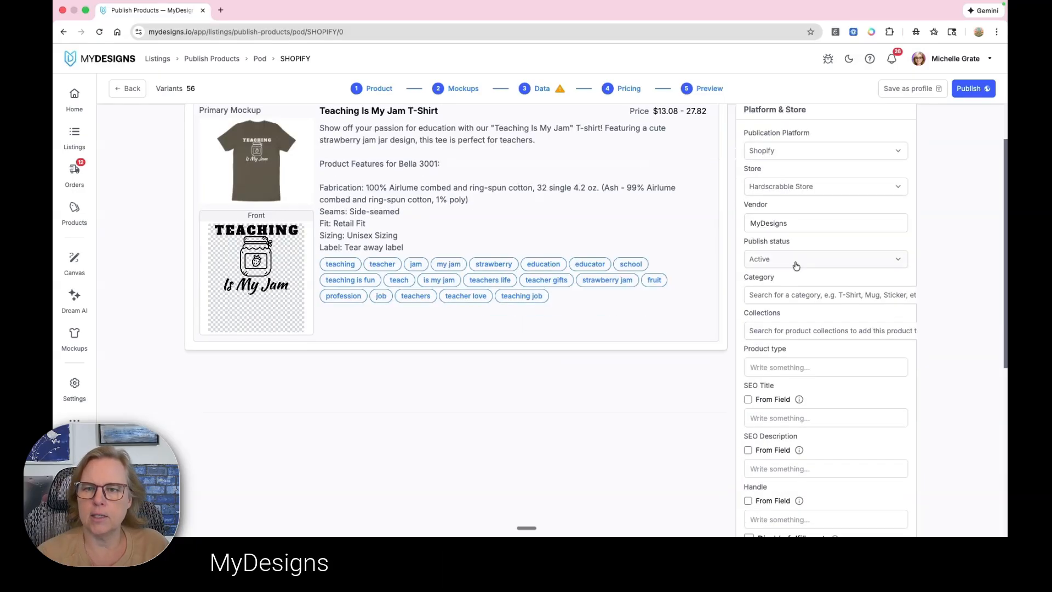
click(794, 266)
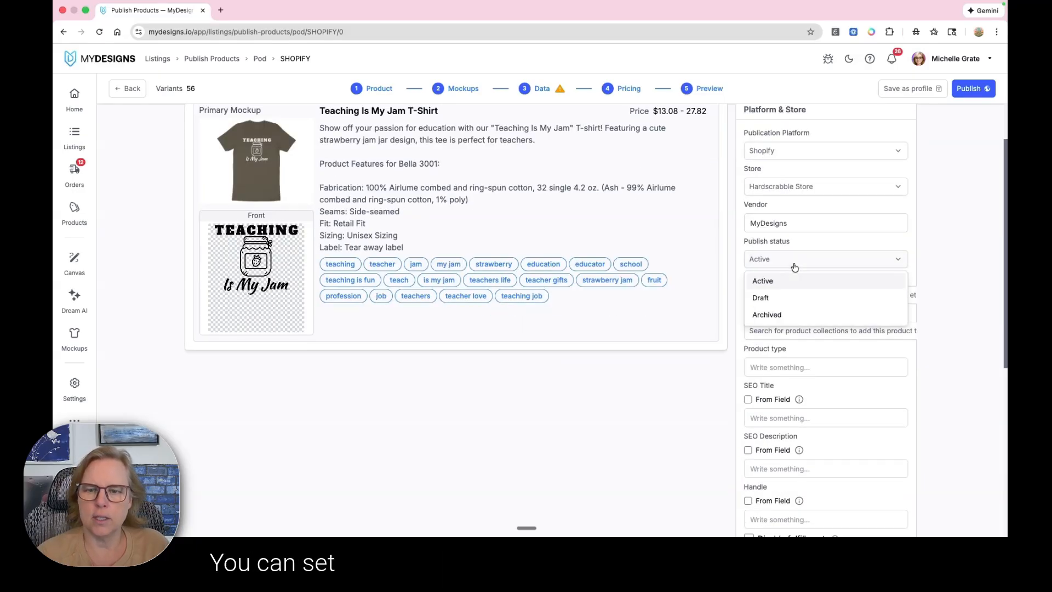
click(781, 298)
Set the listing's category to Apparel & Accessories > Clothing > Clothing Tops > T-Shirts
scroll(745, 269, down, 1)
scroll(746, 269, down, 1)
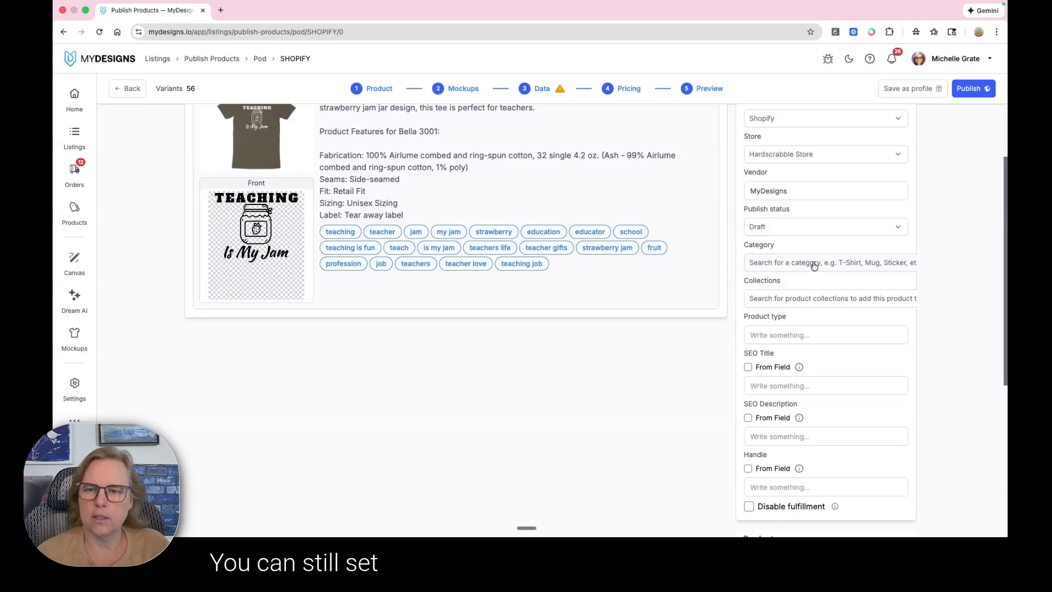
click(814, 265)
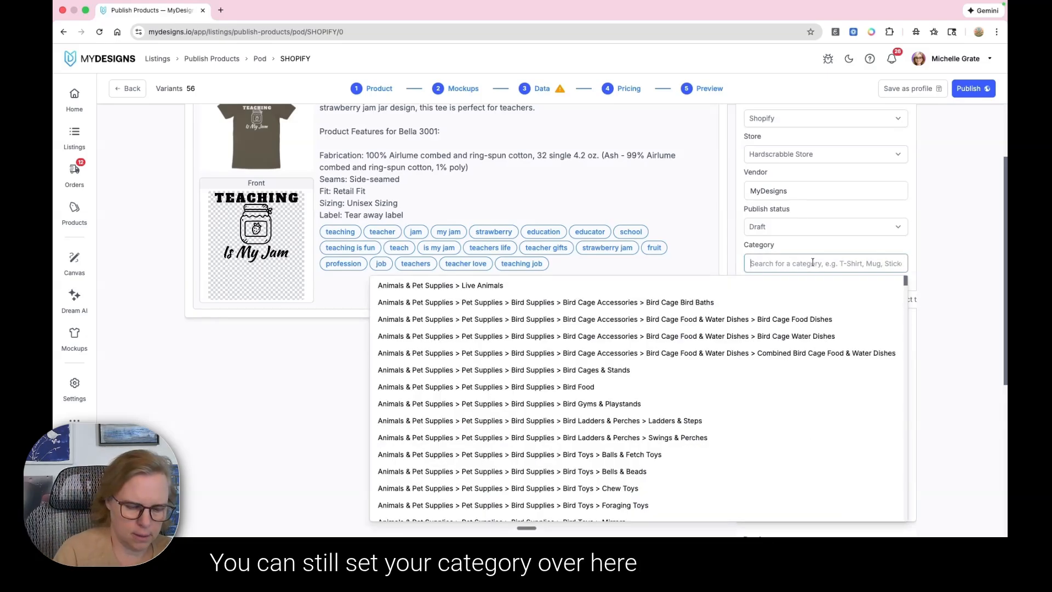
text(tsh90)
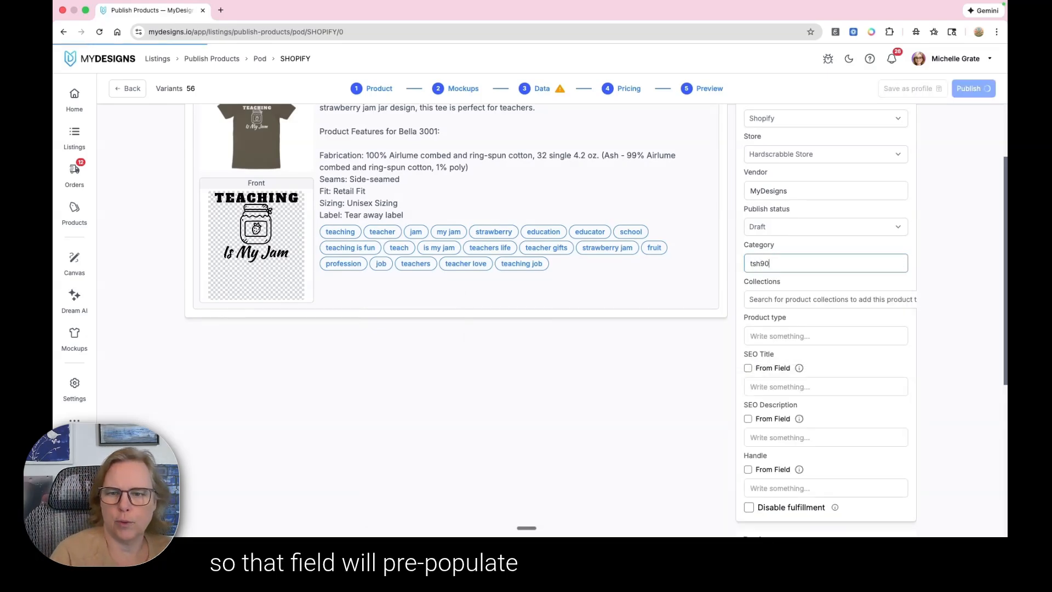
key(BackSpace)
key(BackSpace)
key(BackSpace)
key(BackSpace)
key(BackSpace)
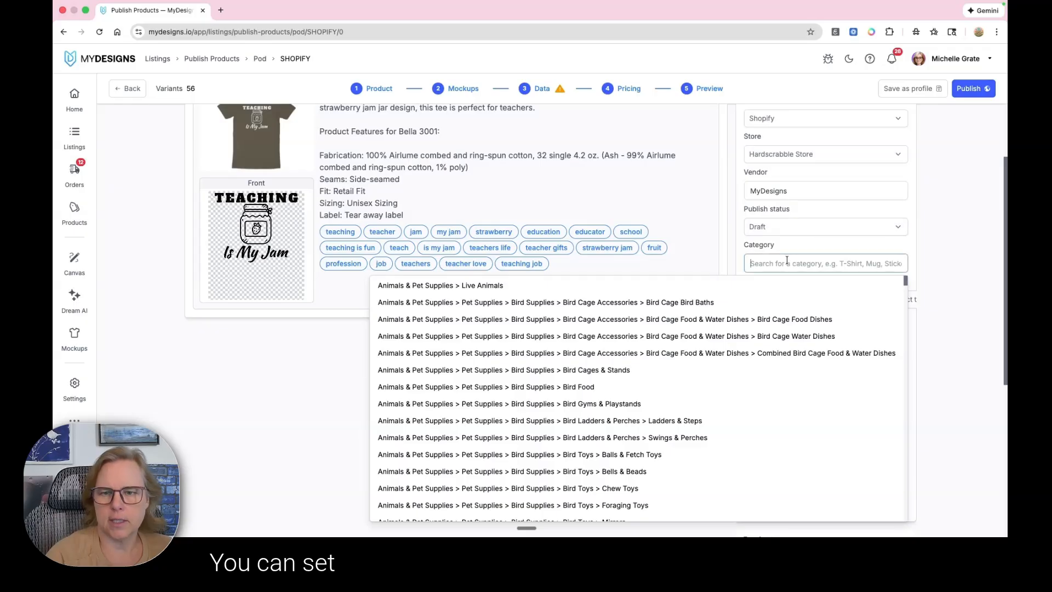
text(ts)
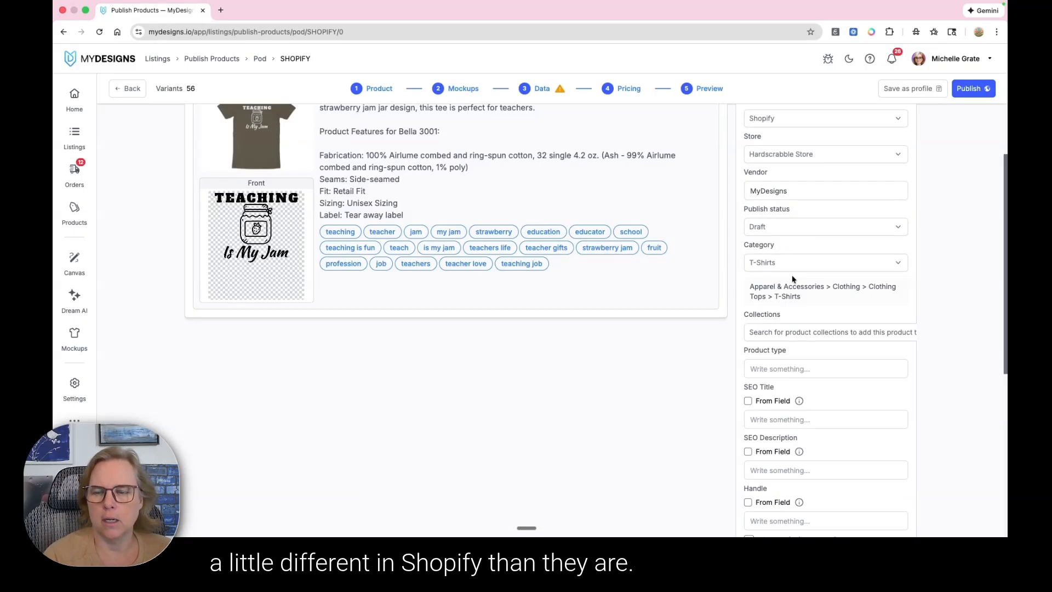
Add the listing to the All Products collection and set its product type to "T-shirt"
click(872, 337)
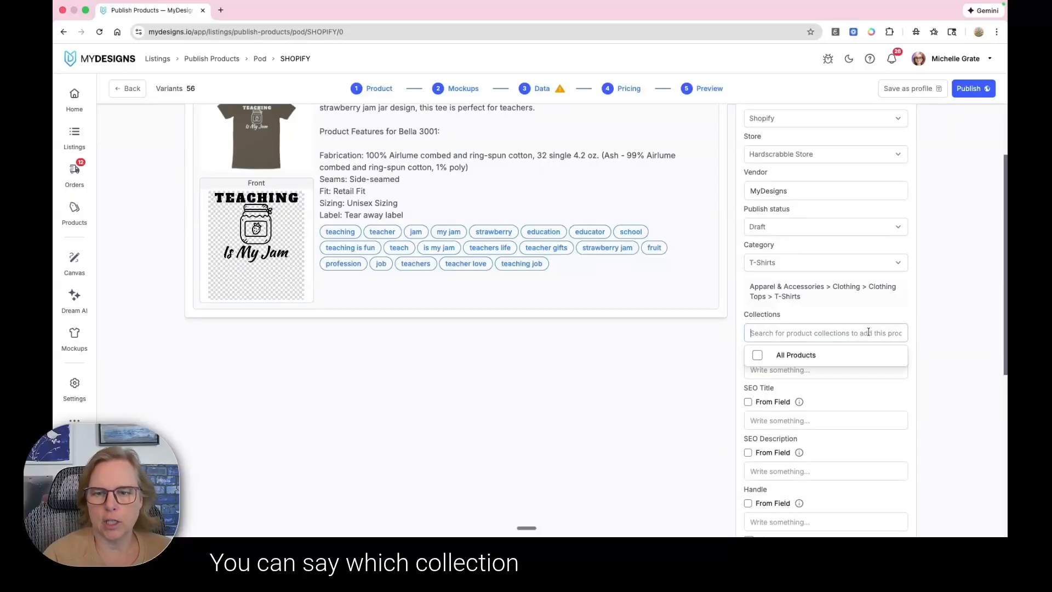
click(758, 356)
click(735, 351)
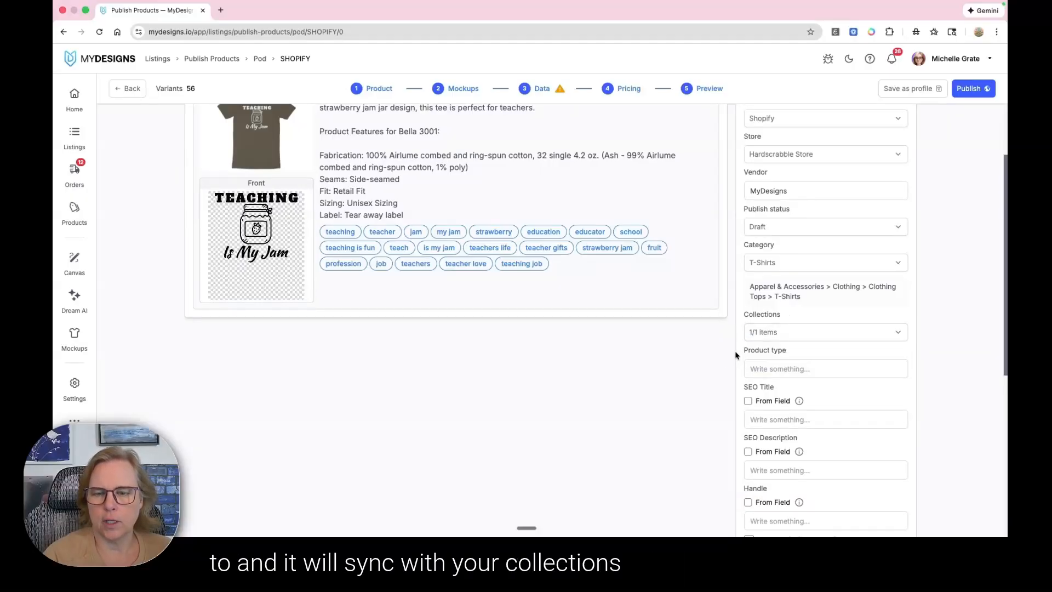
click(811, 369)
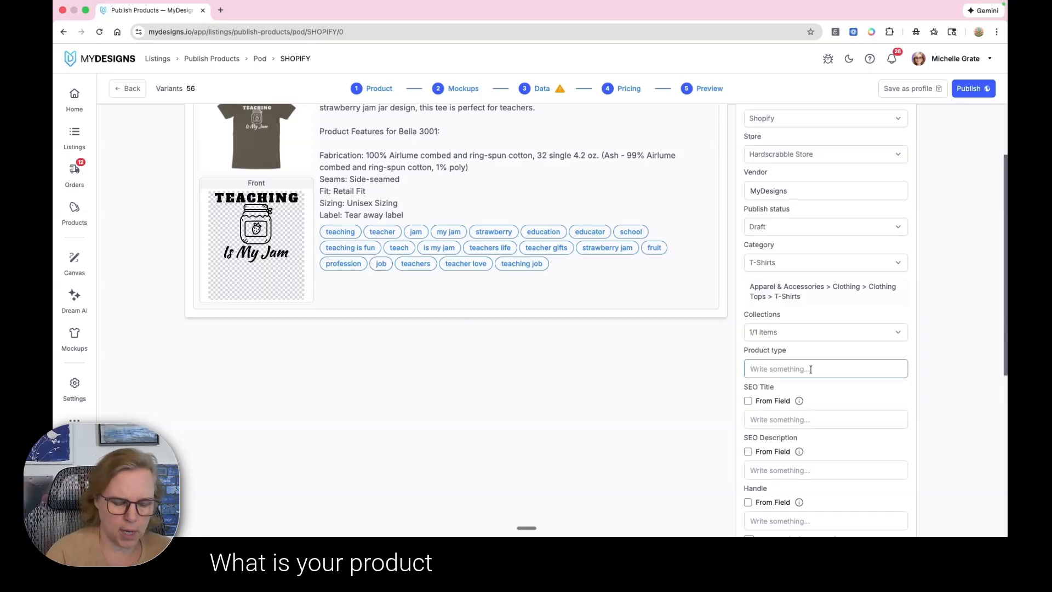
text(T-shirt)
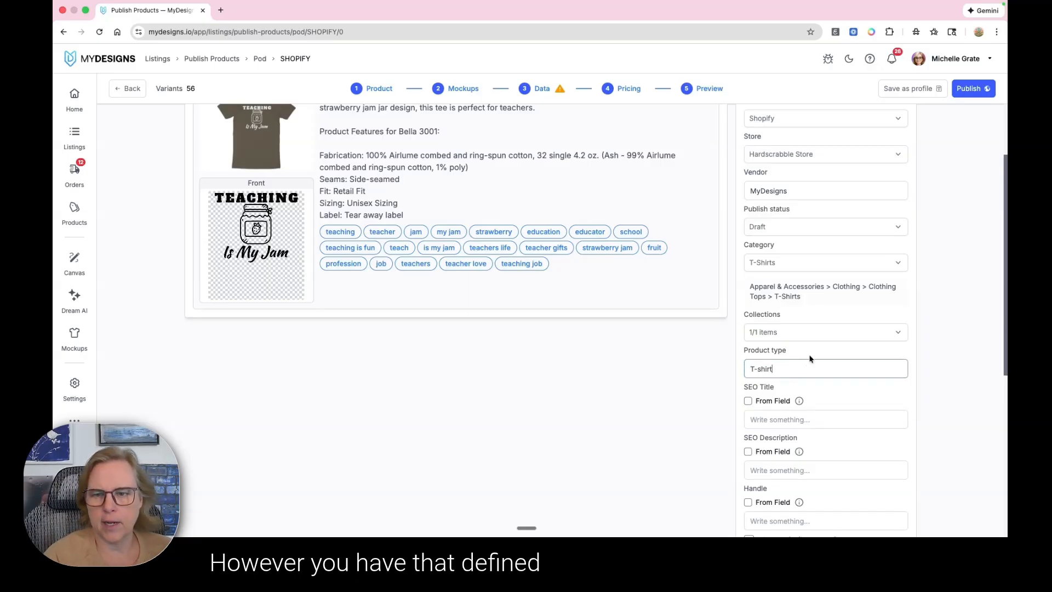
click(811, 354)
Enable a custom shipping profile for the product, using General Profile
scroll(811, 353, down, 2)
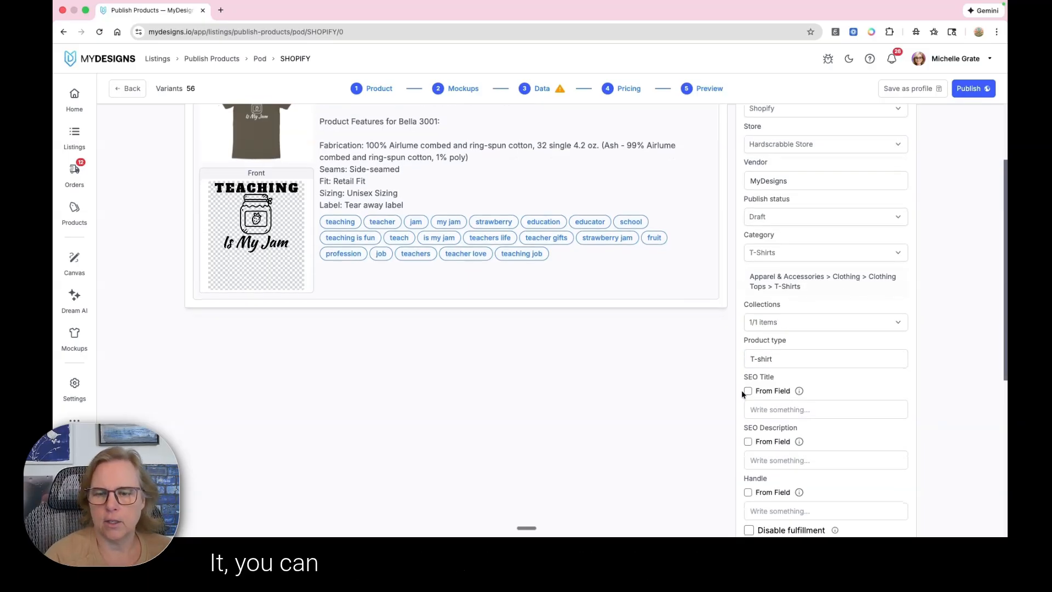
scroll(745, 436, down, 5)
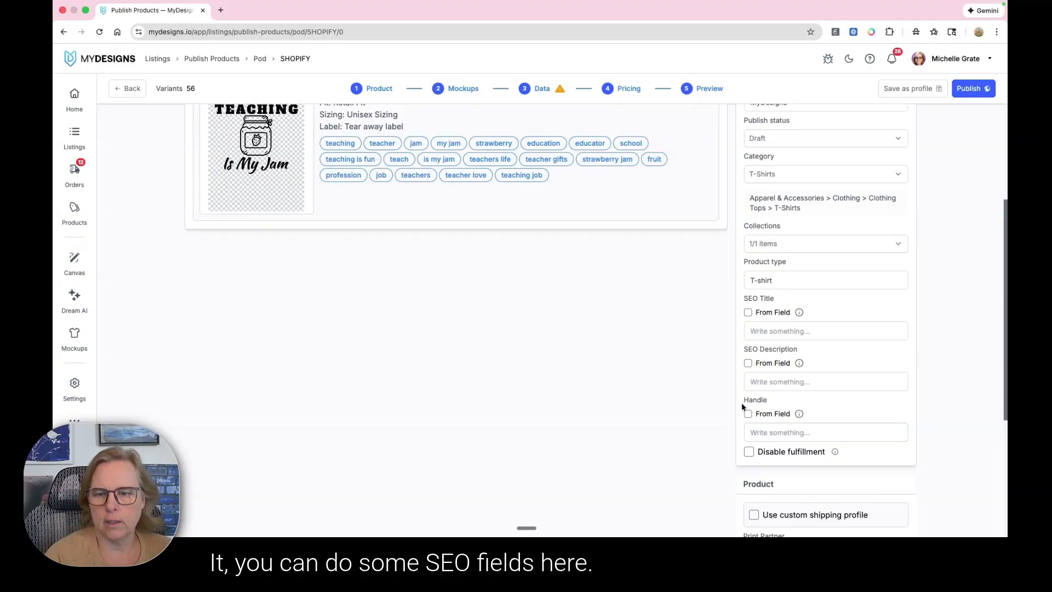
click(813, 358)
click(811, 376)
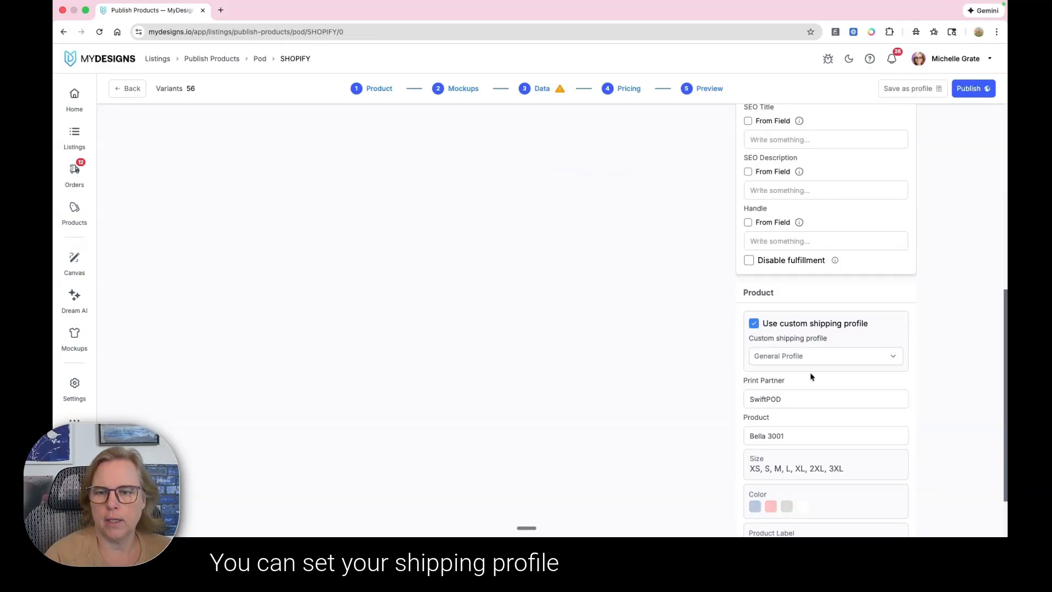
Save the publish settings as a new profile named "Shopify 3001 B/W colors" and publish the listing
scroll(827, 392, down, 1)
scroll(773, 455, down, 1)
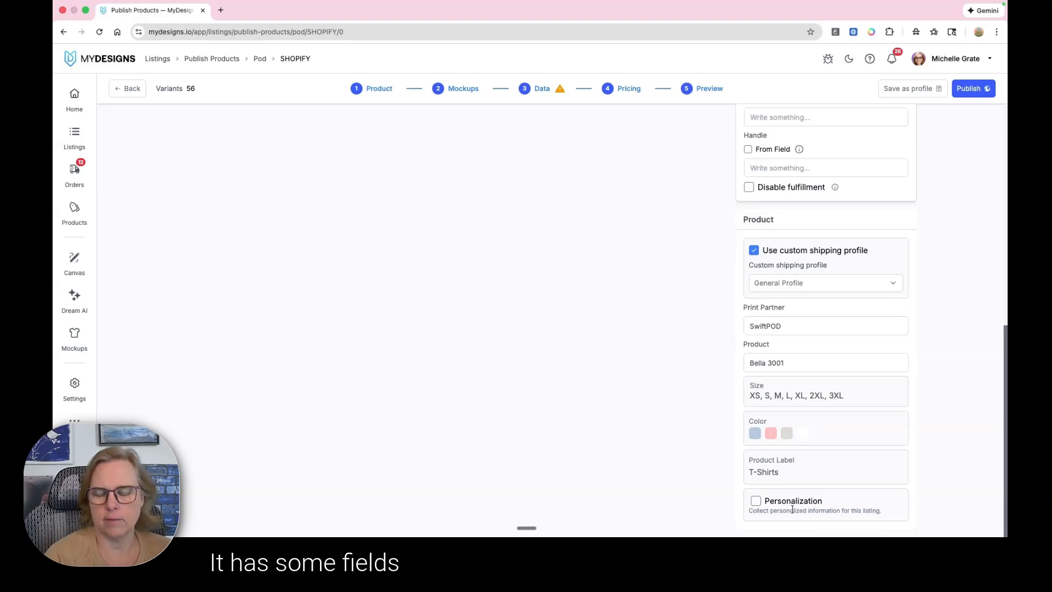
scroll(702, 362, up, 10)
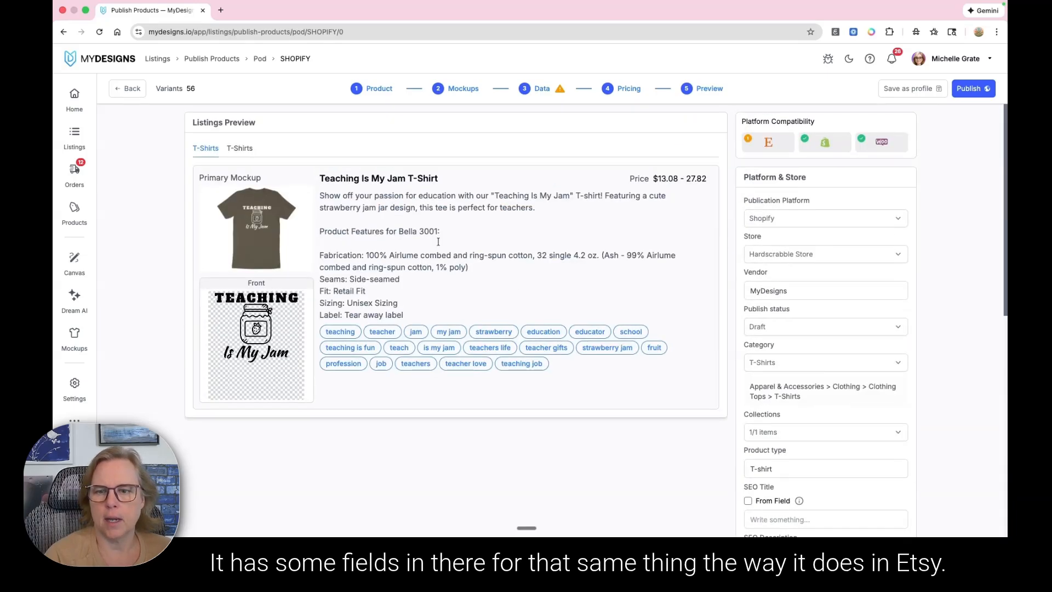
click(907, 89)
click(464, 121)
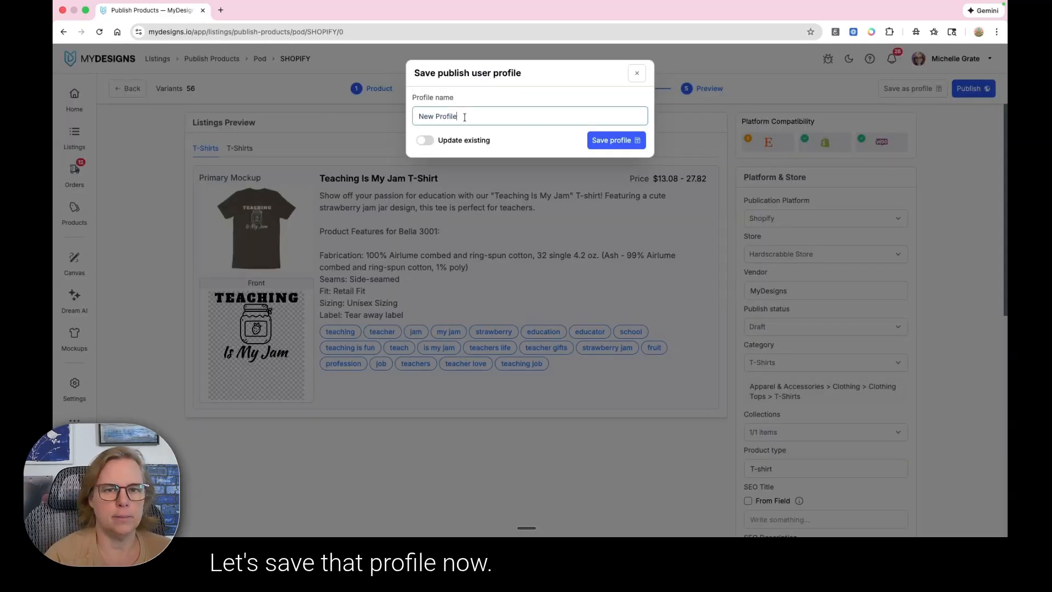
triple_click(464, 117)
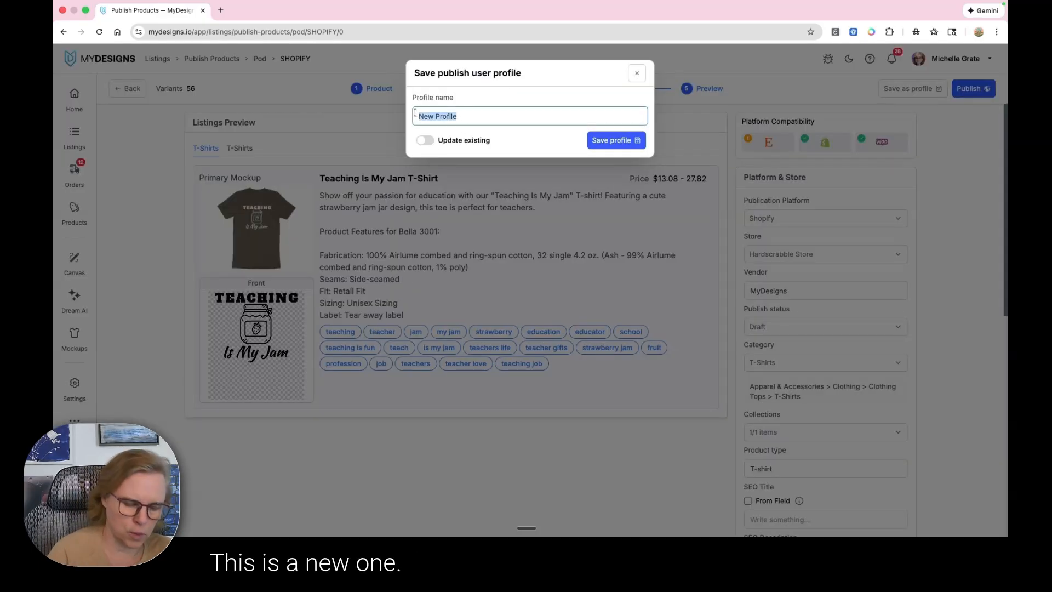
text(Shopif)
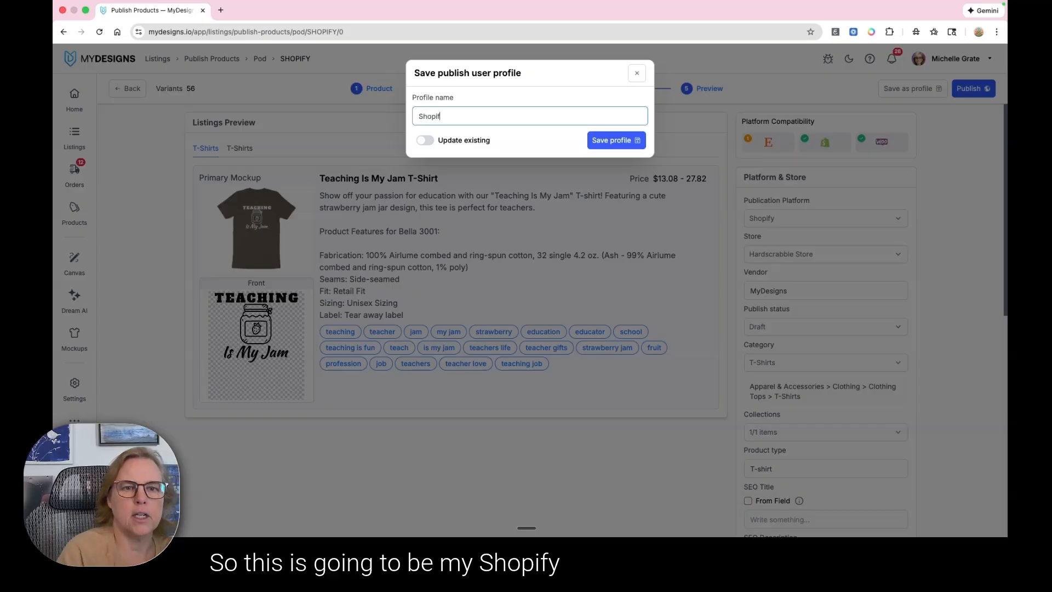
text(y )
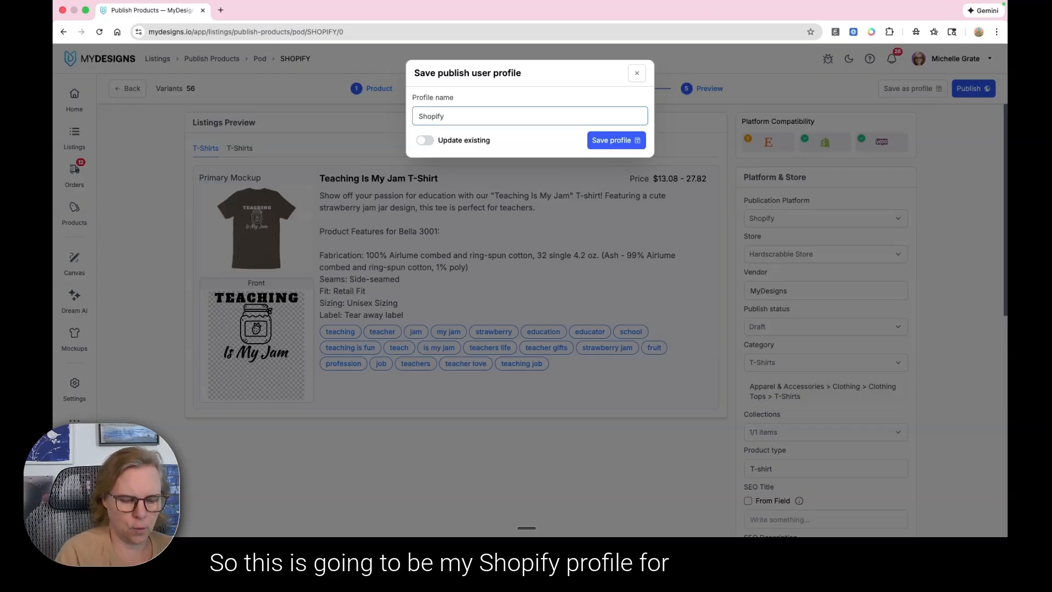
text(3001)
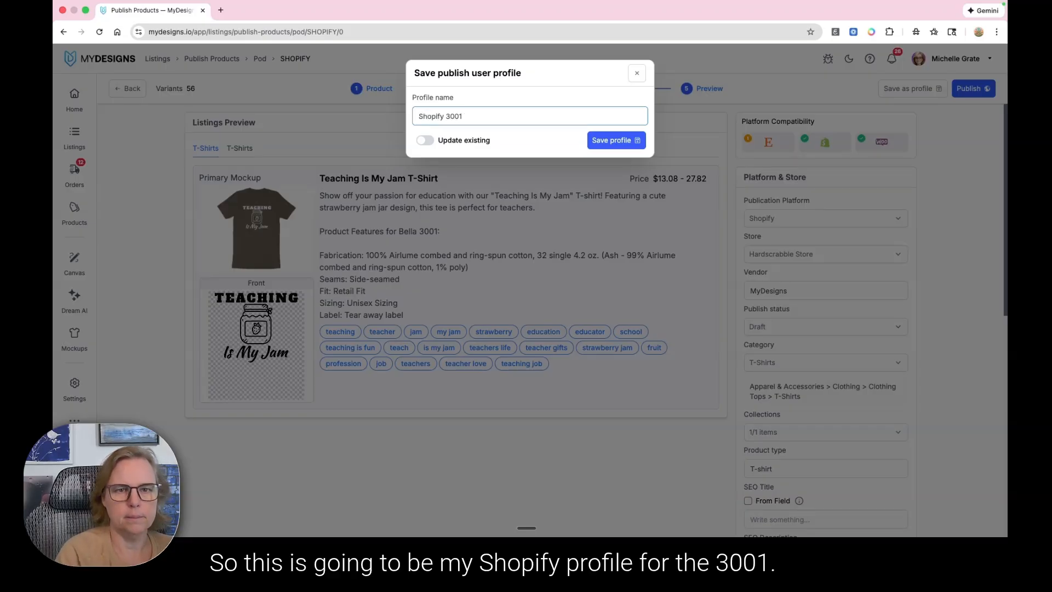
text( B/W )
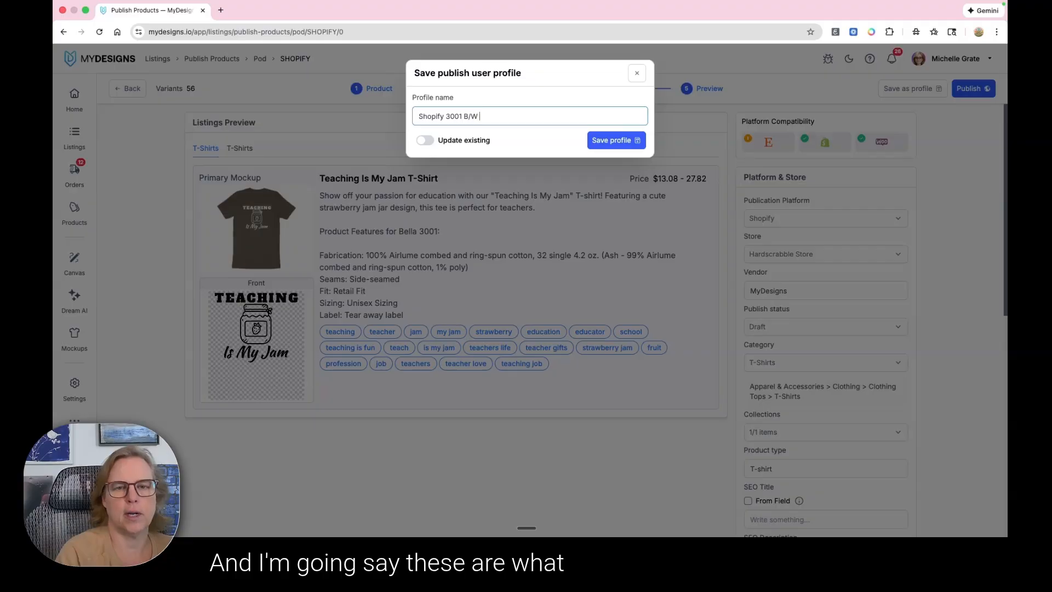
text(colors)
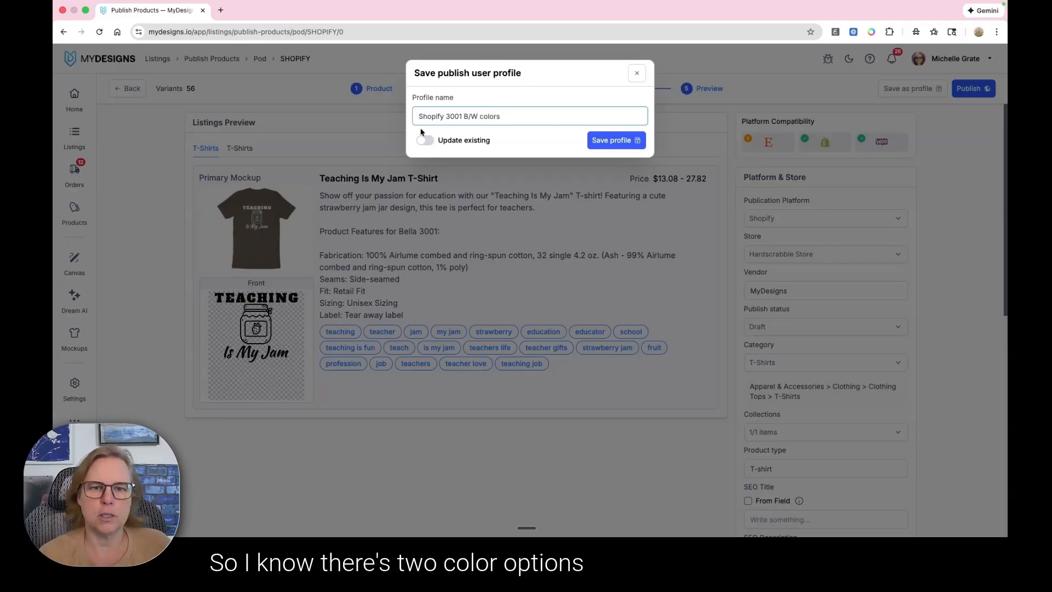
click(593, 141)
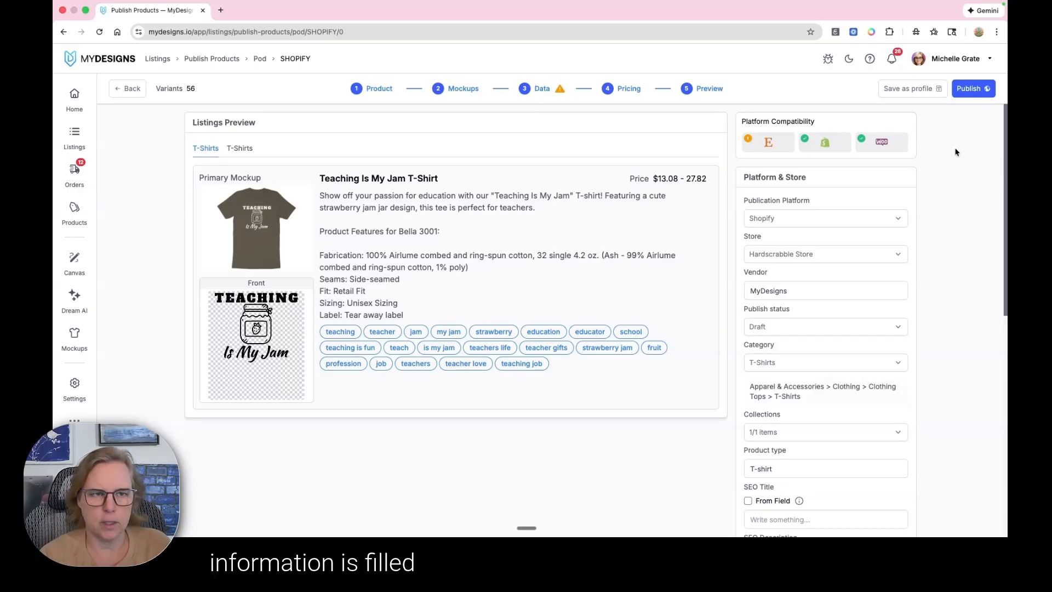
click(963, 90)
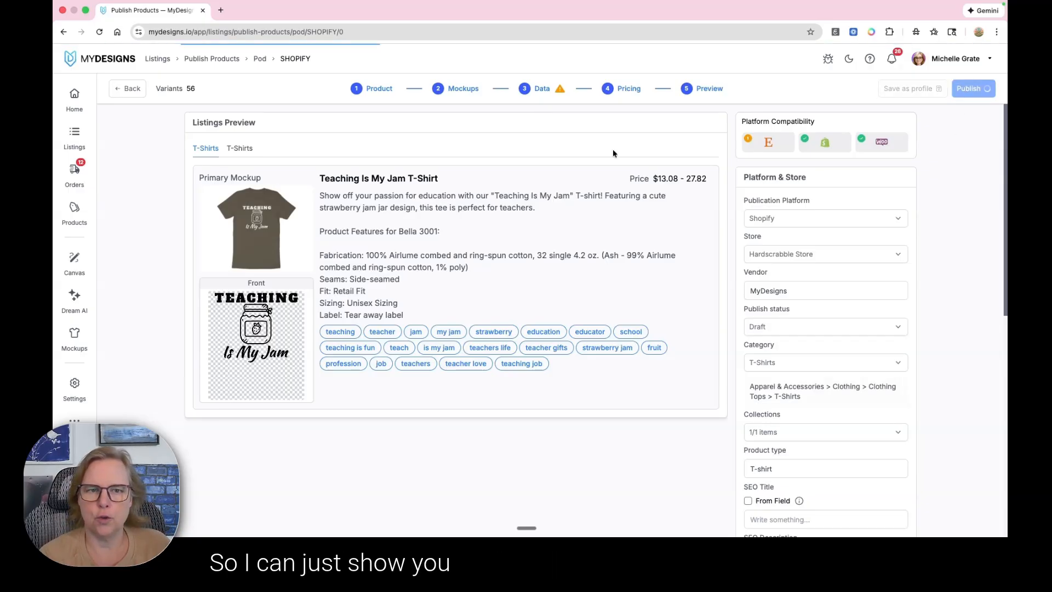
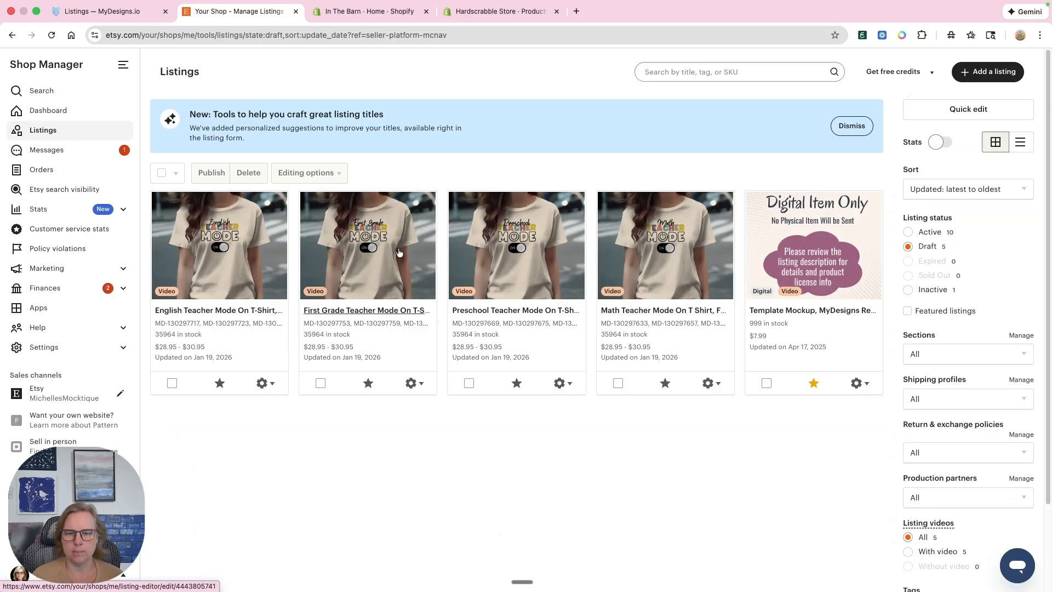
Open the English Teacher Mode On T-Shirt draft listing and play its video from the listing photos
click(235, 254)
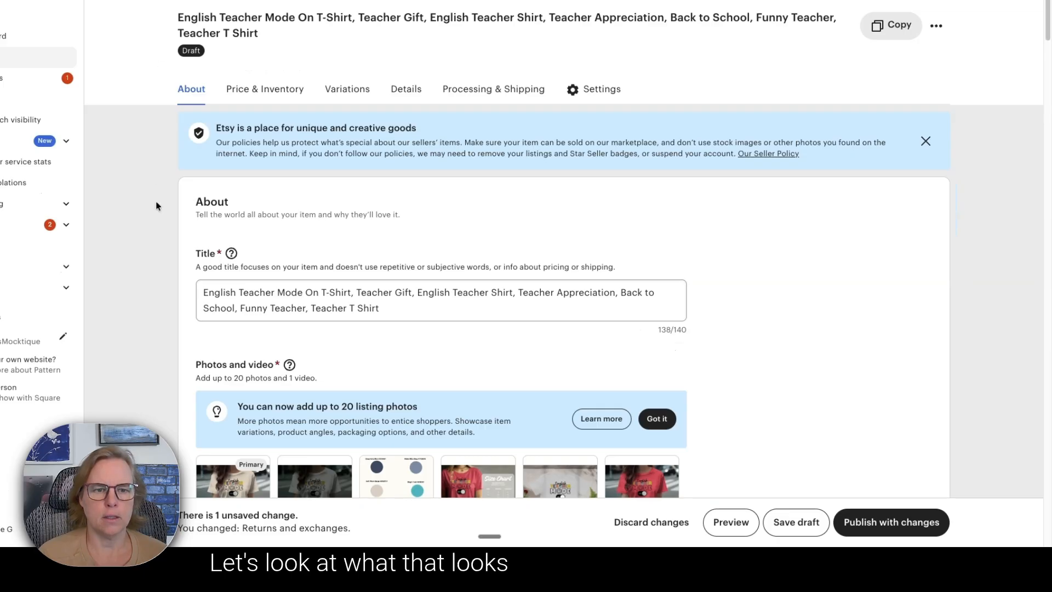
scroll(351, 269, down, 2)
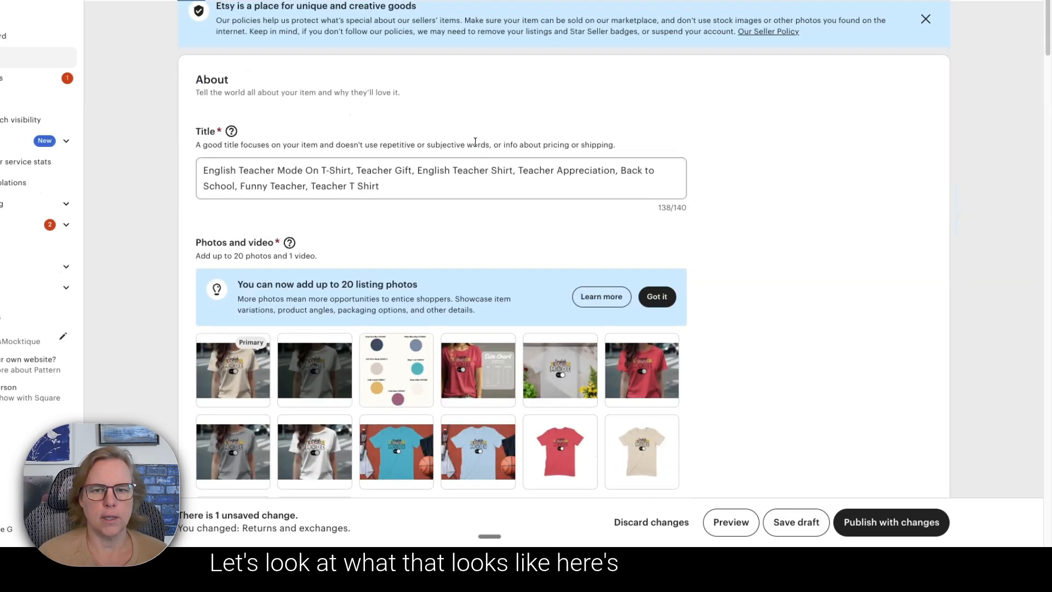
scroll(452, 204, down, 3)
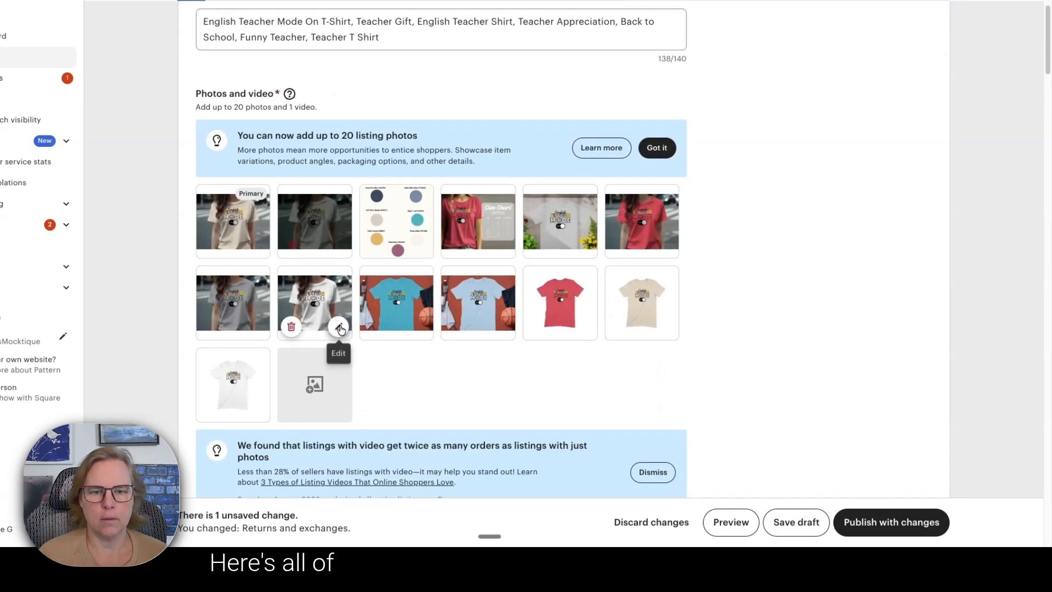
scroll(138, 289, down, 1)
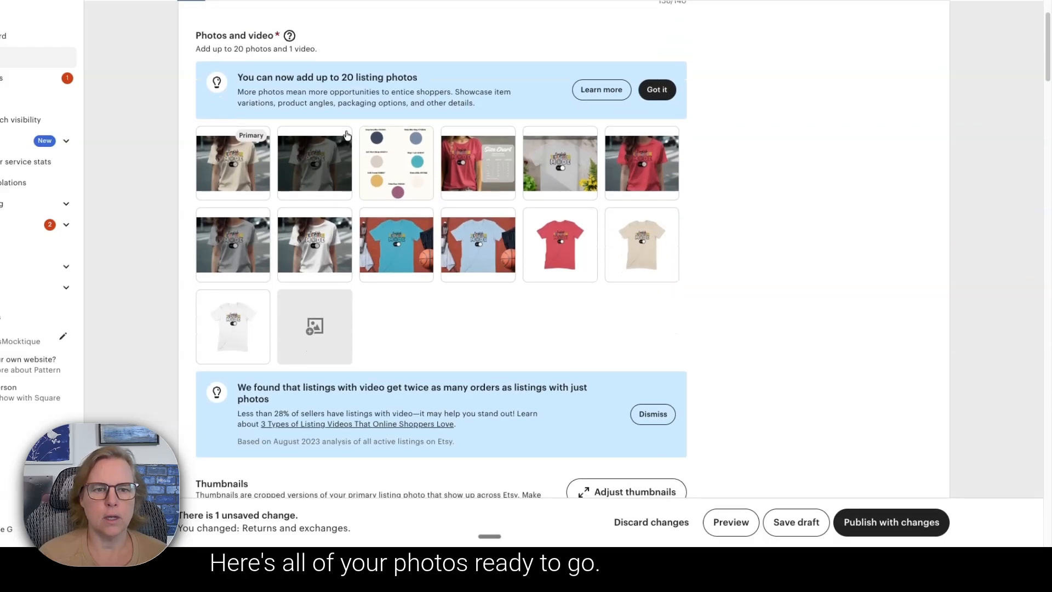
click(323, 169)
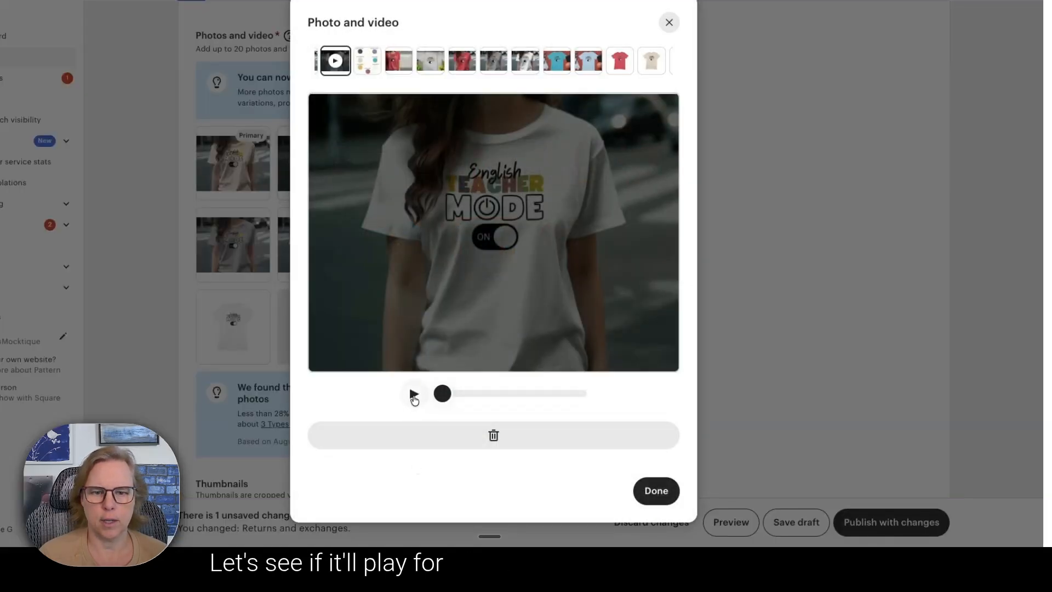
click(414, 394)
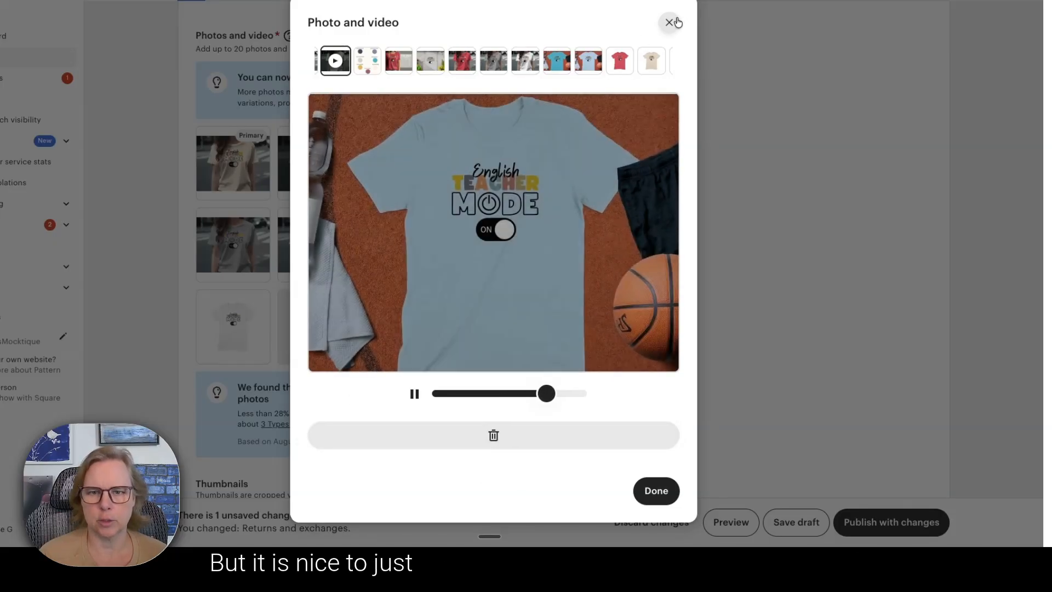
click(676, 23)
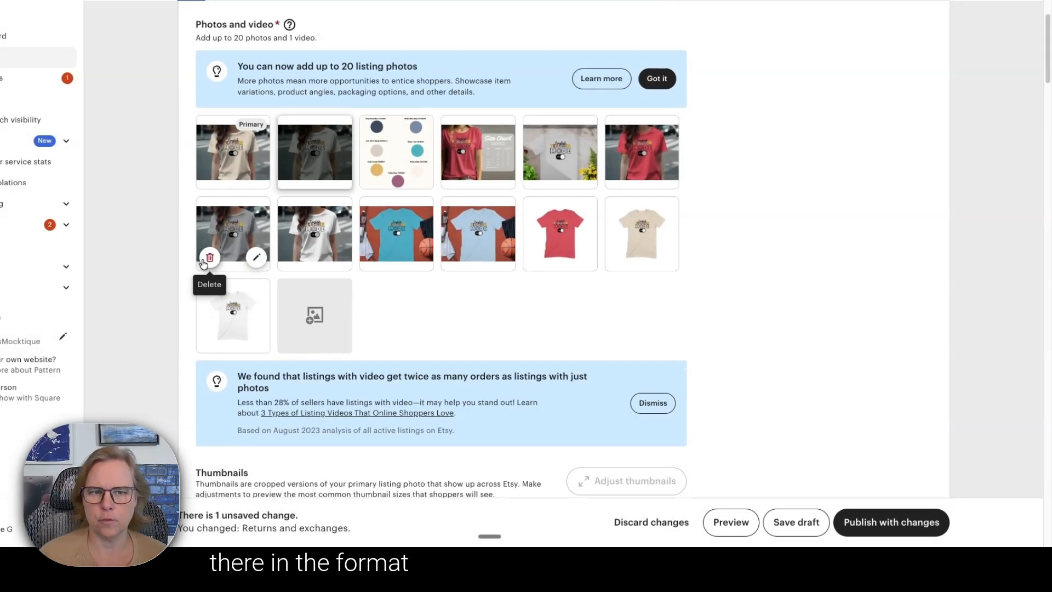
Review the draft's photo order, thumbnail, description, price and inventory section, and size and color variations
scroll(202, 268, down, 1)
scroll(165, 258, down, 1)
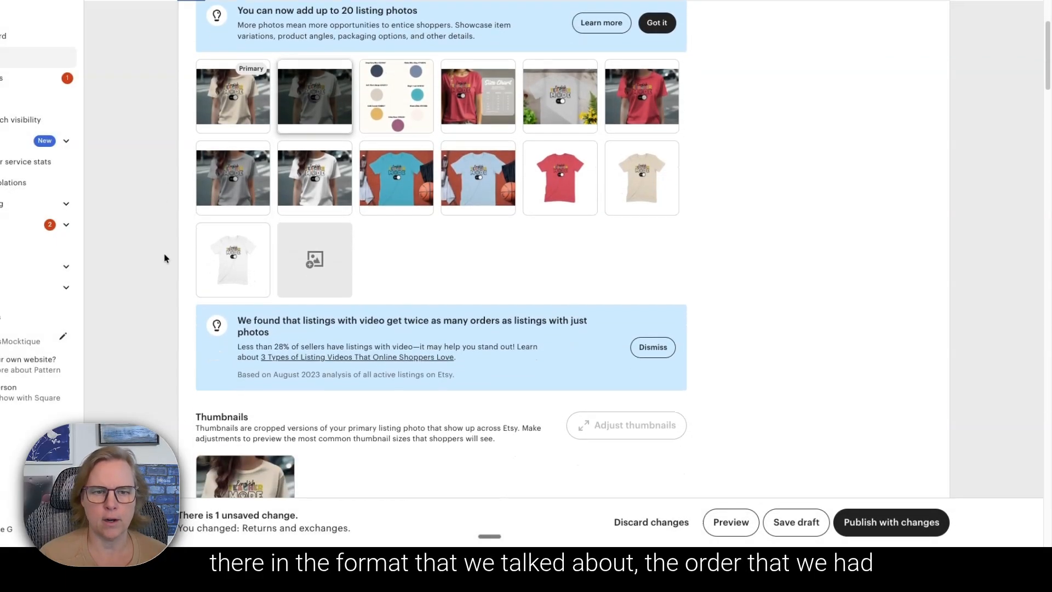
scroll(170, 277, down, 5)
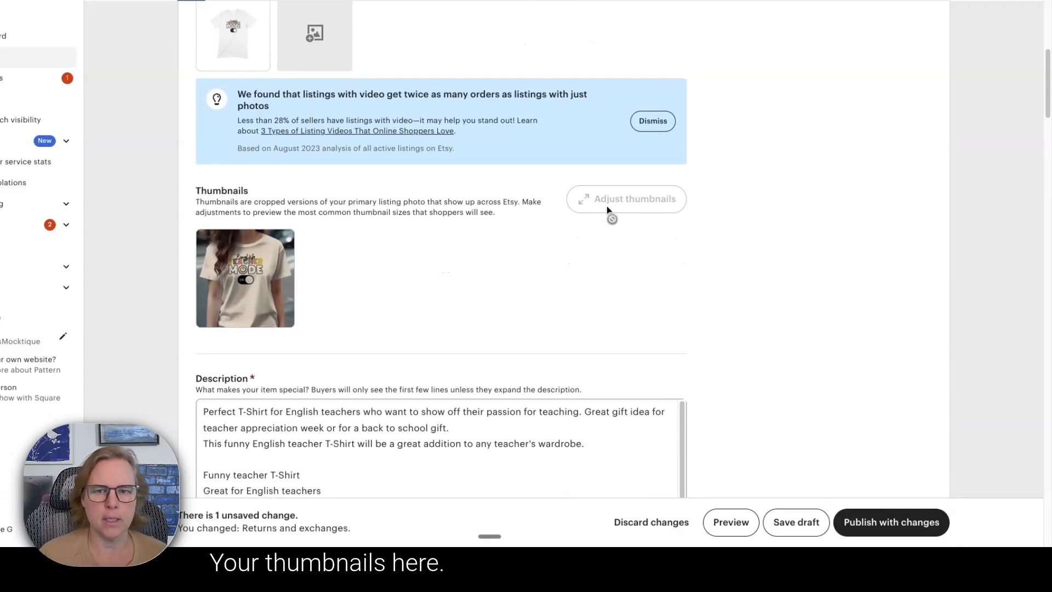
scroll(176, 238, down, 5)
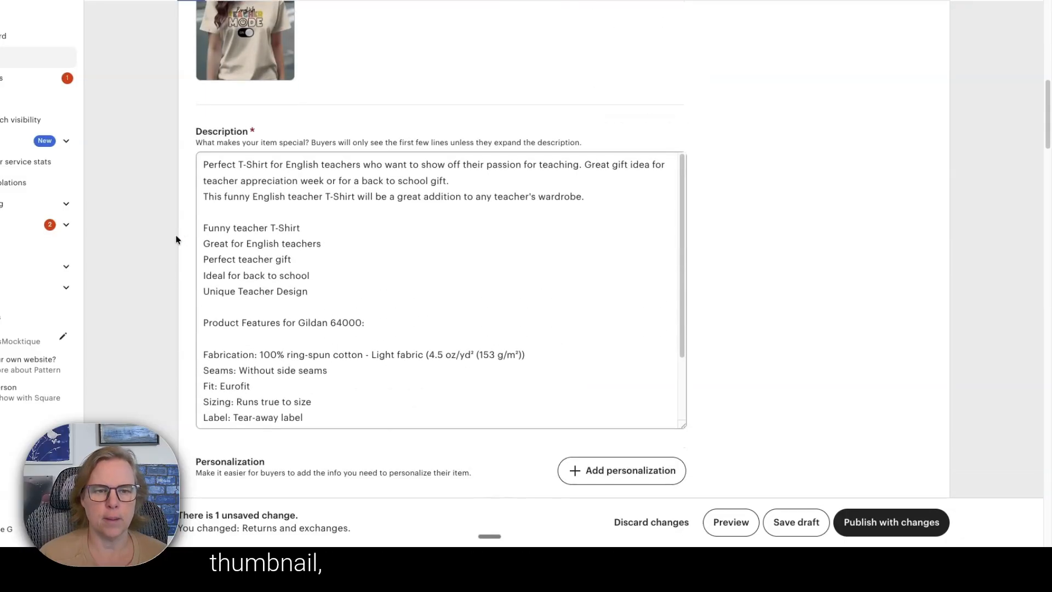
scroll(168, 276, down, 10)
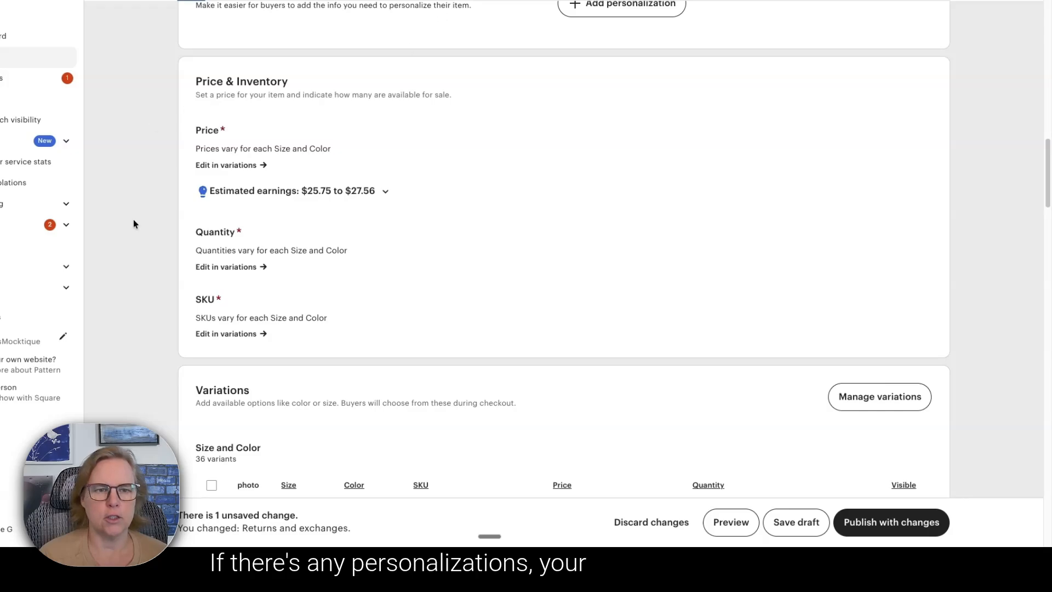
scroll(153, 300, down, 2)
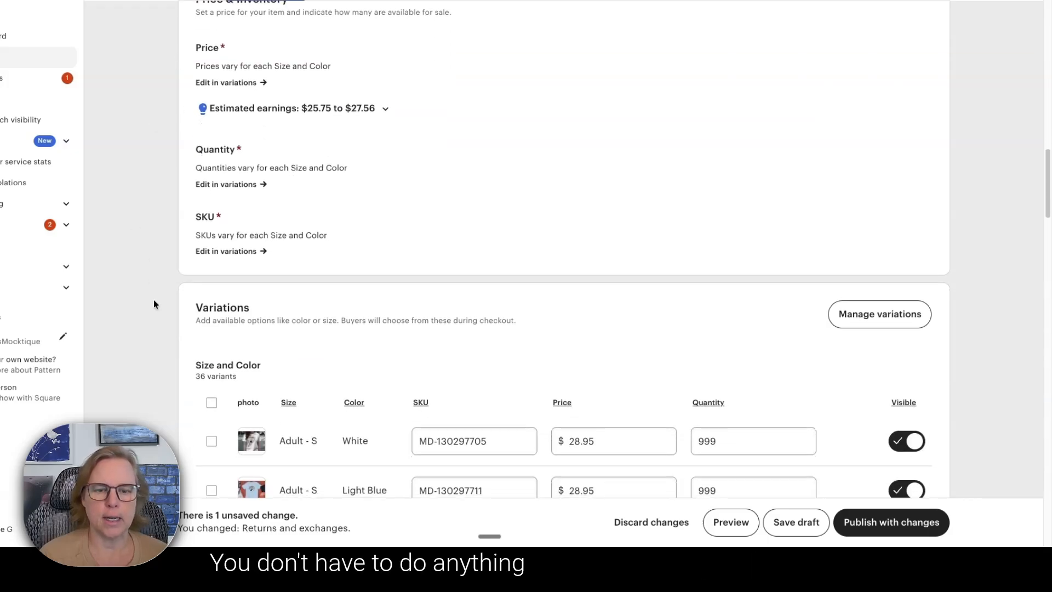
scroll(153, 300, down, 3)
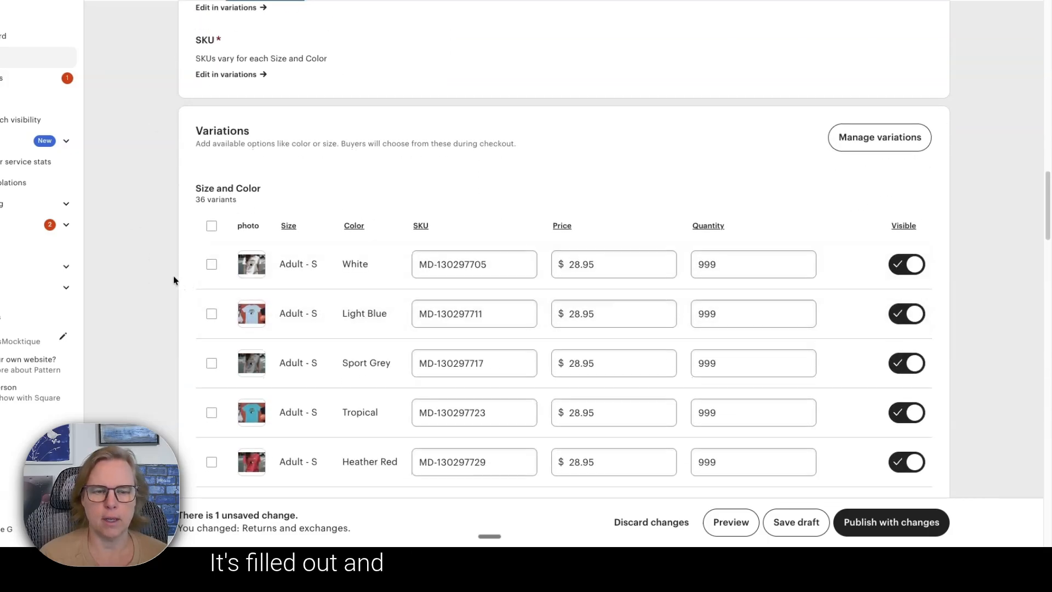
scroll(173, 277, down, 6)
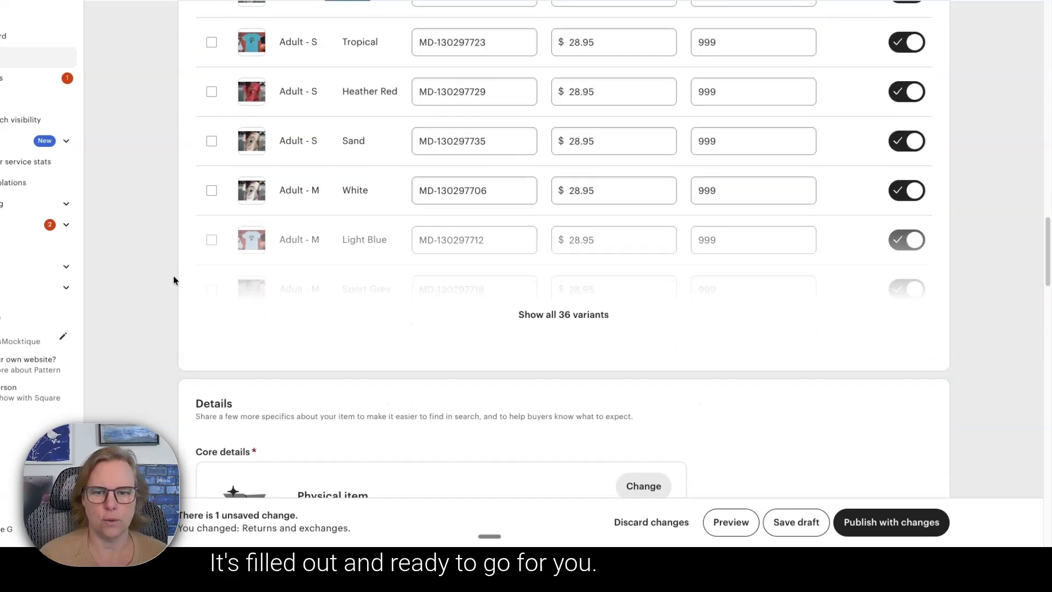
Review the draft's attributes, tags, processing and shipping profiles, return policy, shop section and renewal options
scroll(173, 277, down, 10)
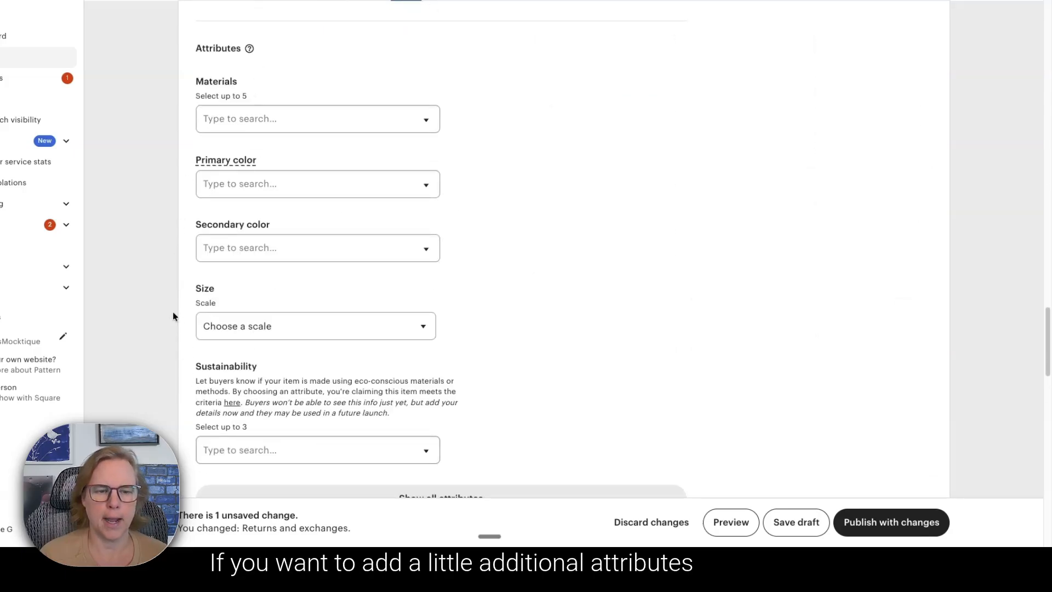
scroll(173, 316, down, 5)
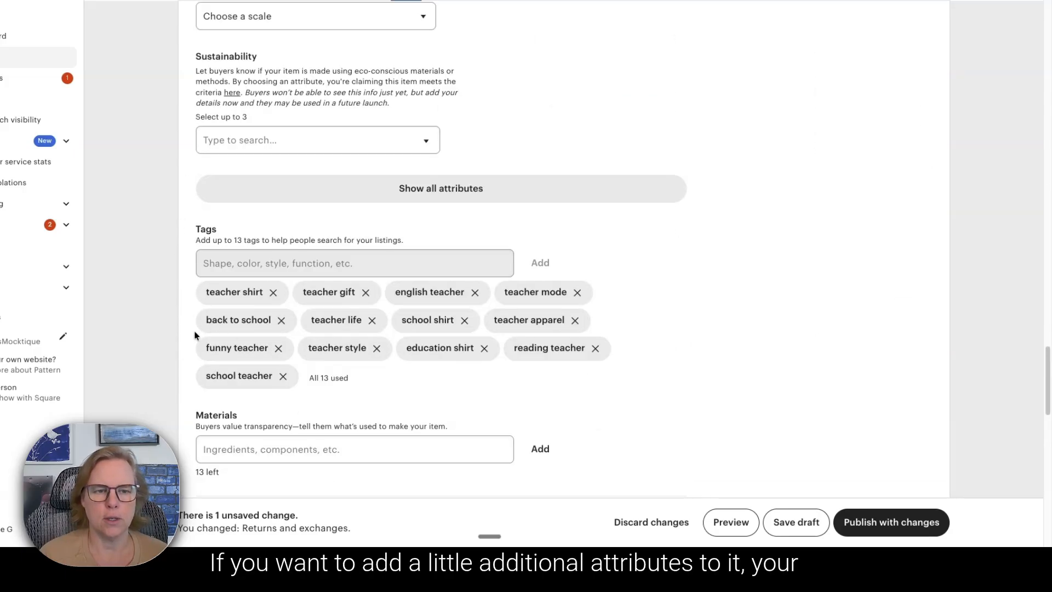
scroll(174, 298, down, 5)
scroll(168, 303, down, 5)
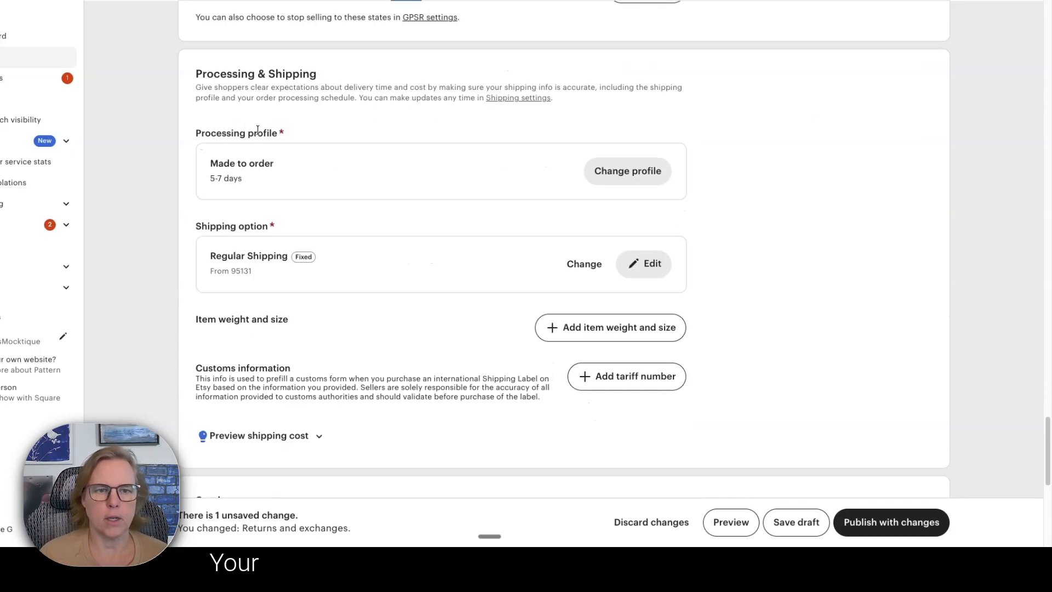
scroll(153, 299, down, 3)
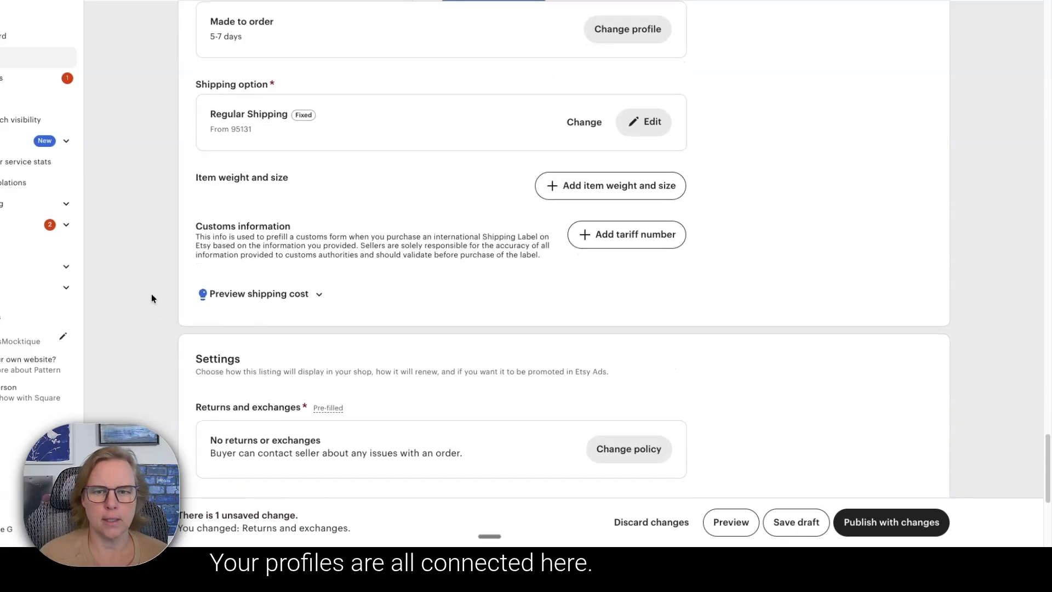
mouse_move(369, 385)
scroll(394, 353, down, 3)
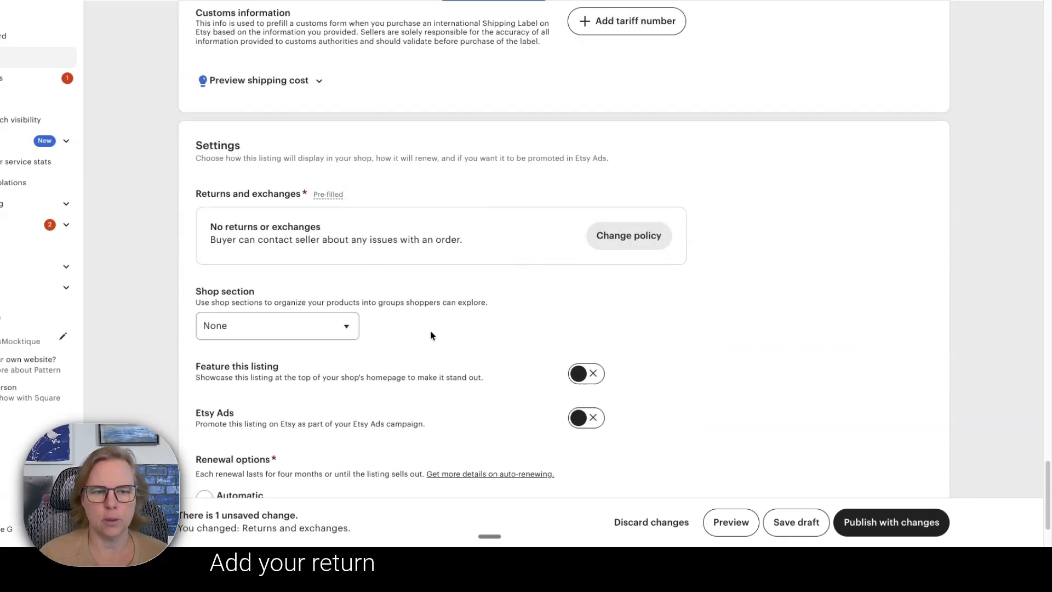
scroll(430, 334, down, 2)
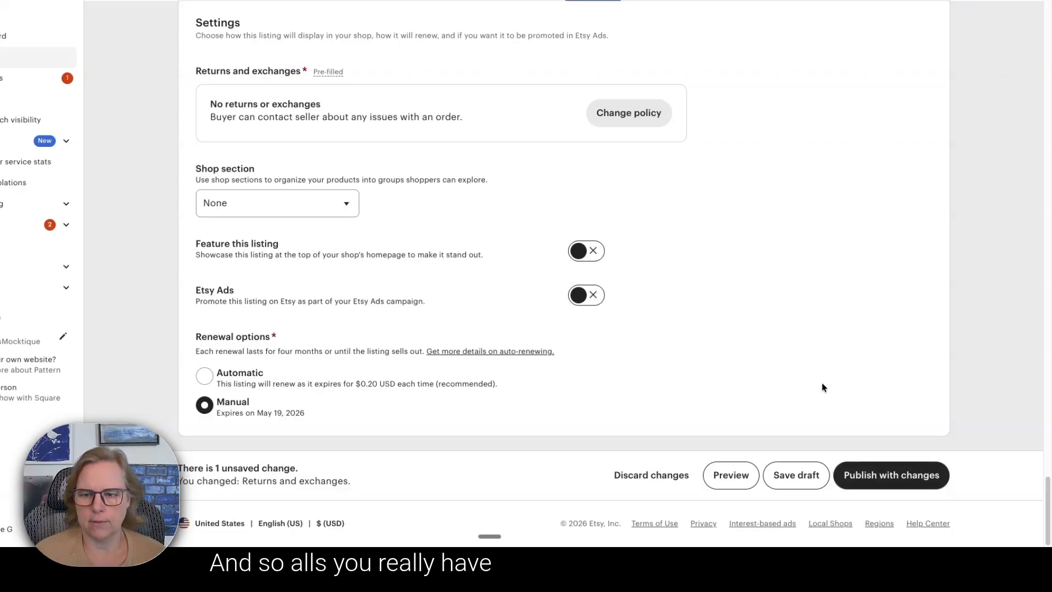
Preview the English Teacher listing, check its size and color choices, and close the preview
click(731, 475)
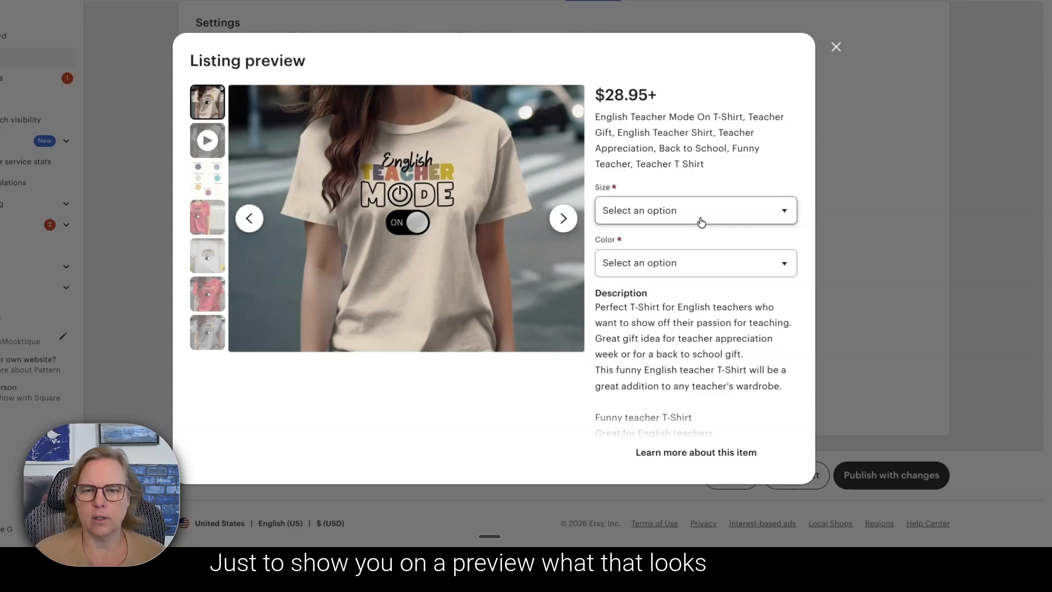
click(700, 218)
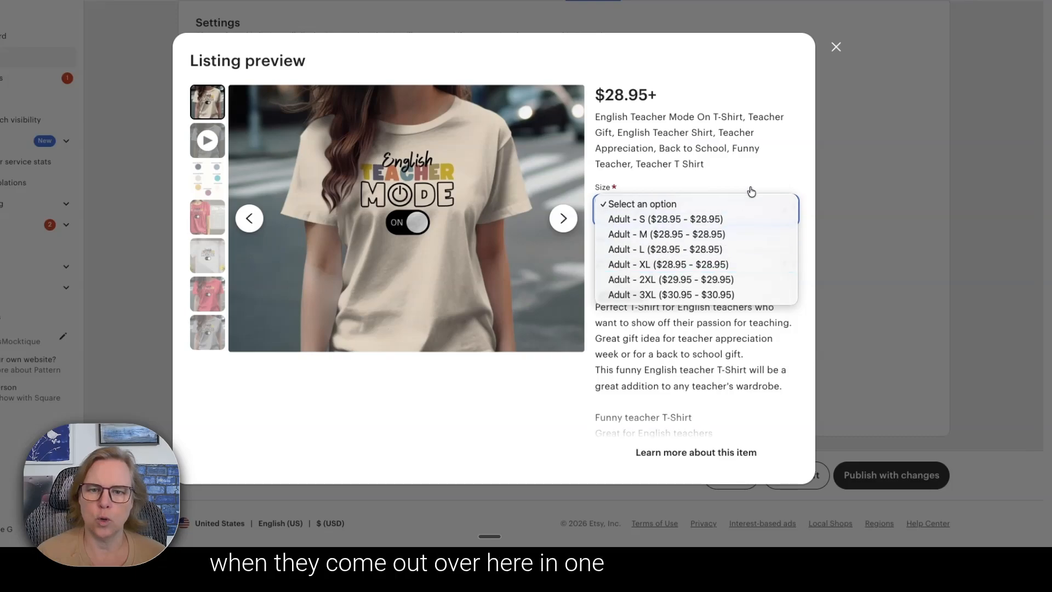
click(753, 185)
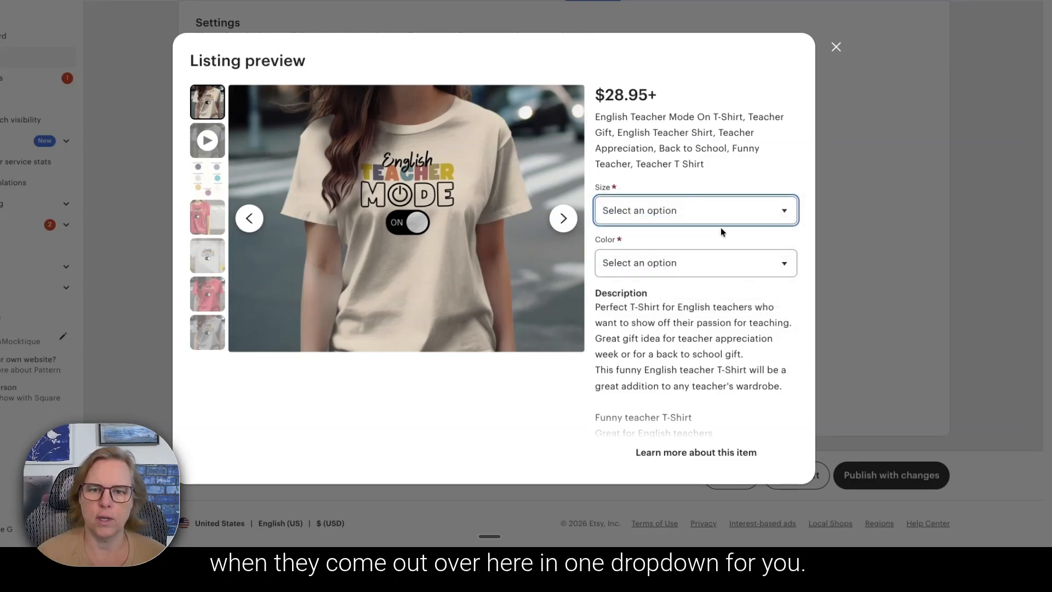
click(713, 264)
click(730, 261)
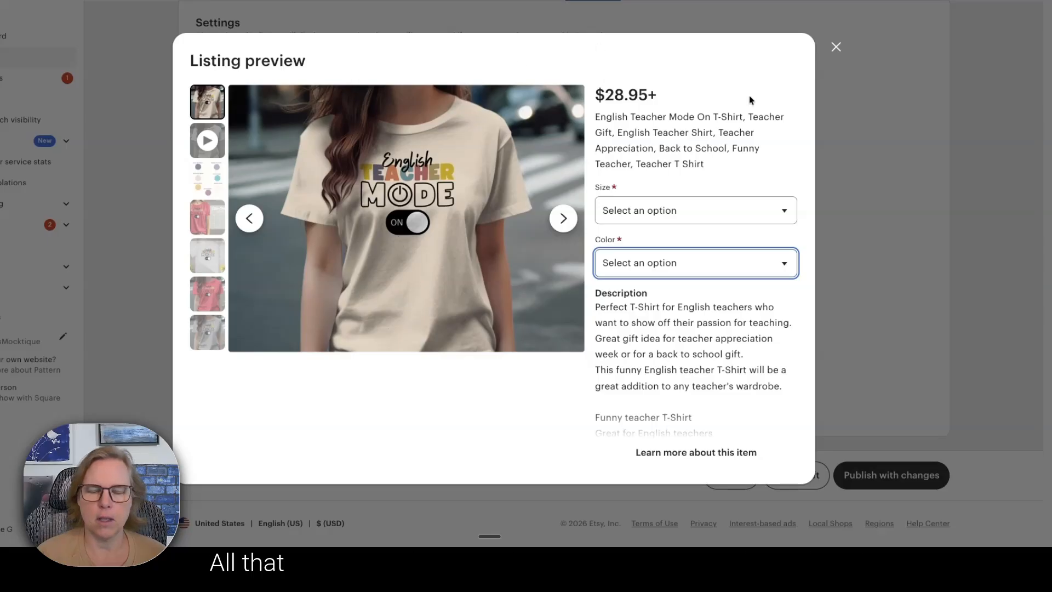
click(836, 47)
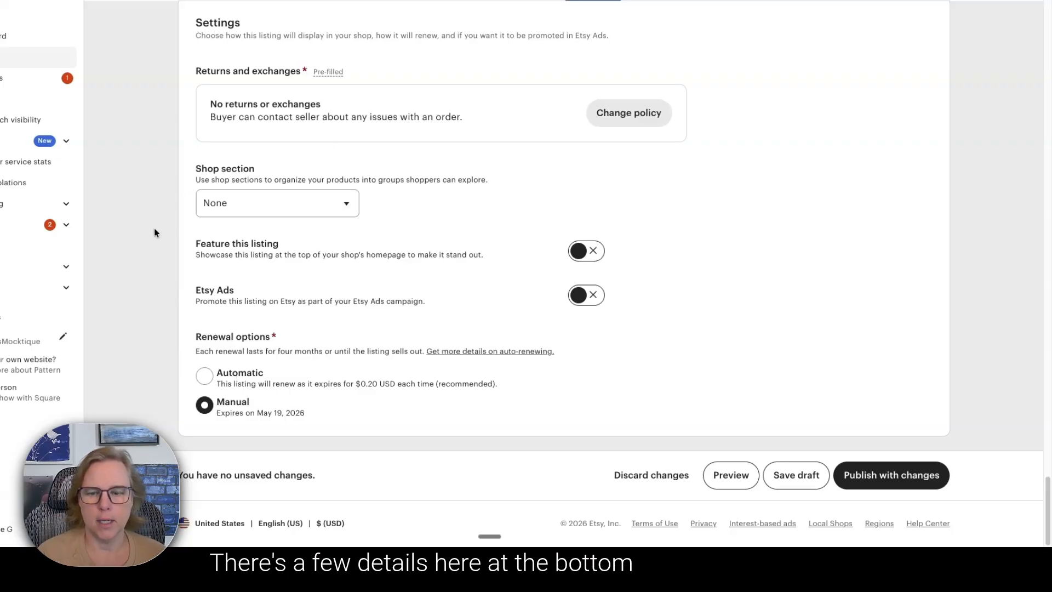
scroll(153, 228, up, 5)
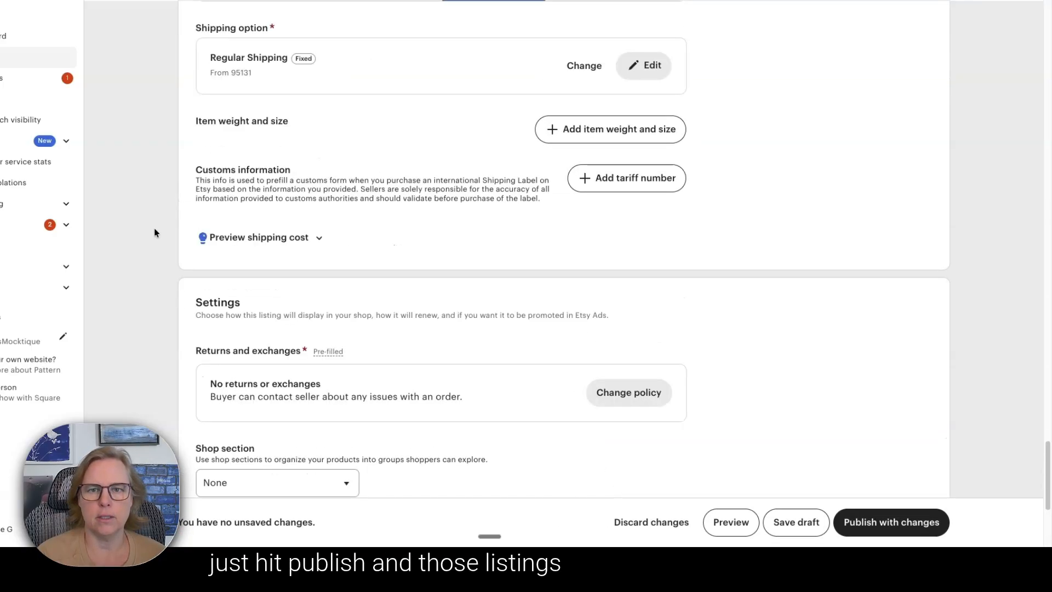
scroll(154, 228, up, 15)
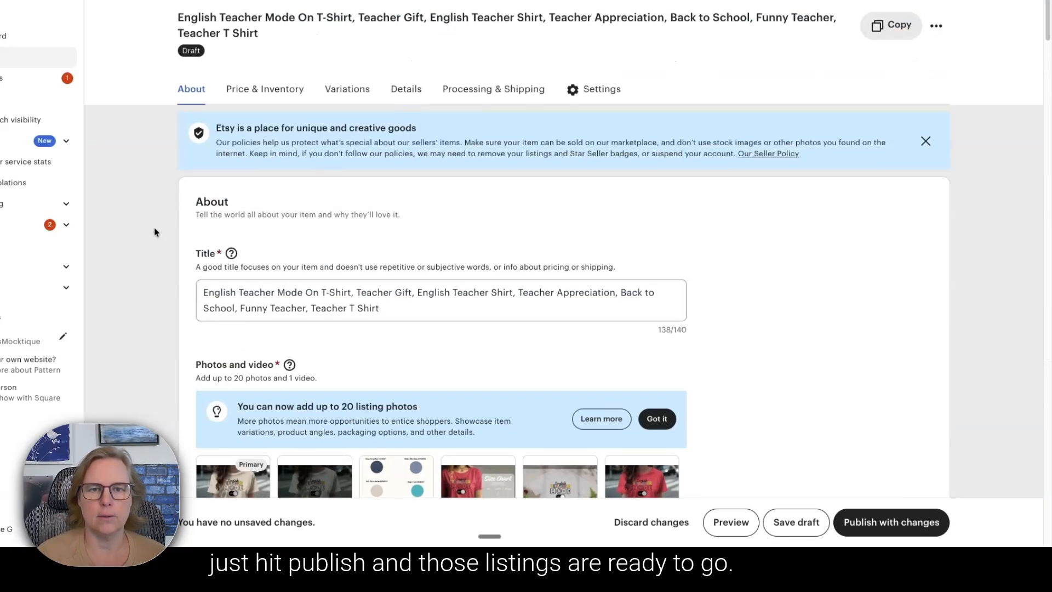
scroll(521, 340, down, 3)
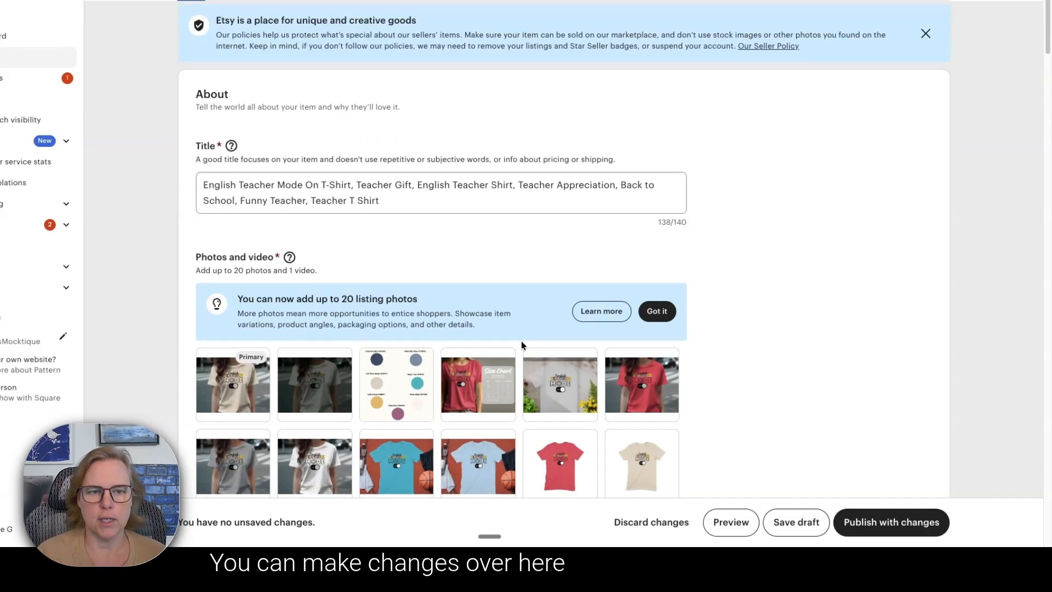
scroll(521, 339, down, 3)
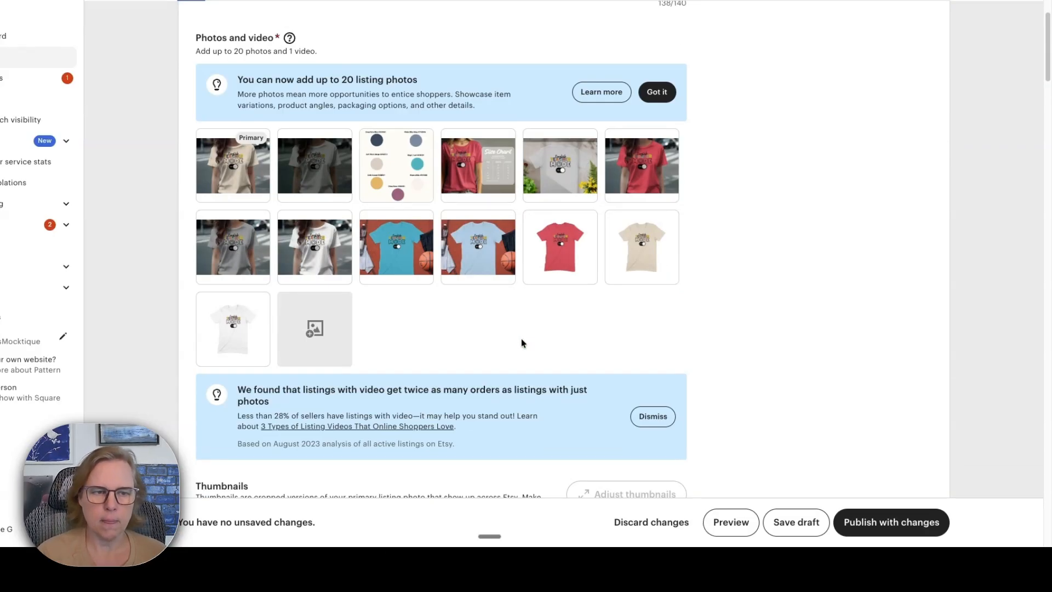
scroll(521, 343, up, 6)
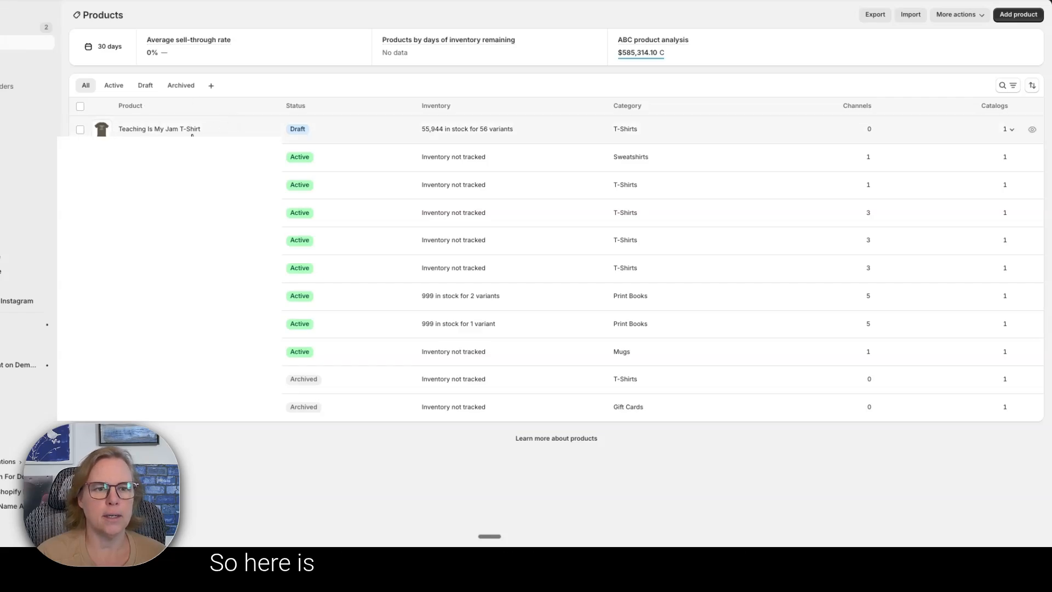
In Shopify, open the draft product Teaching Is My Jam T-Shirt and expand all its variants to review options and prices
click(177, 130)
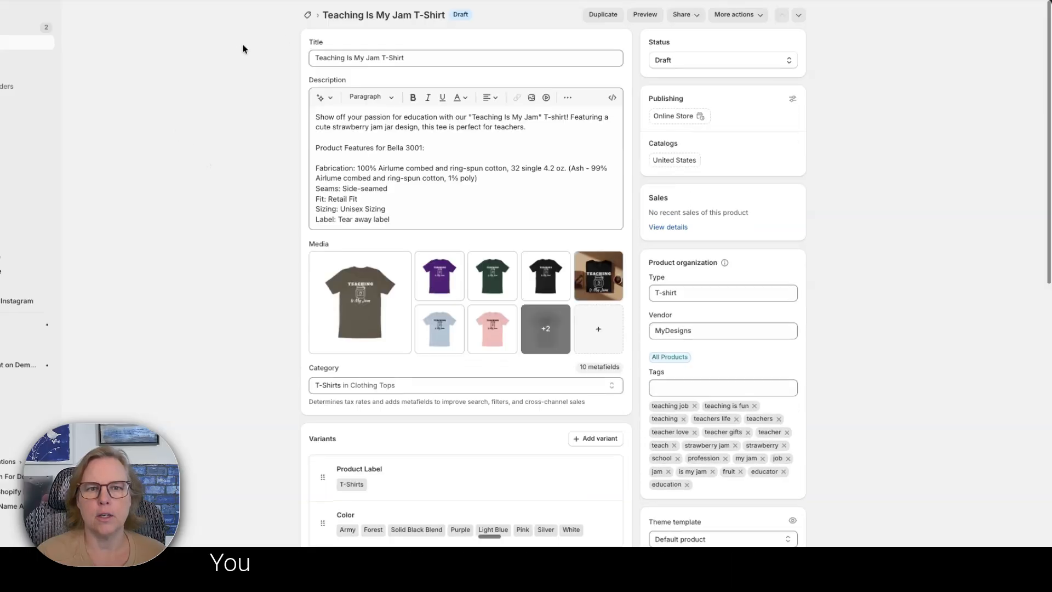
scroll(251, 268, down, 3)
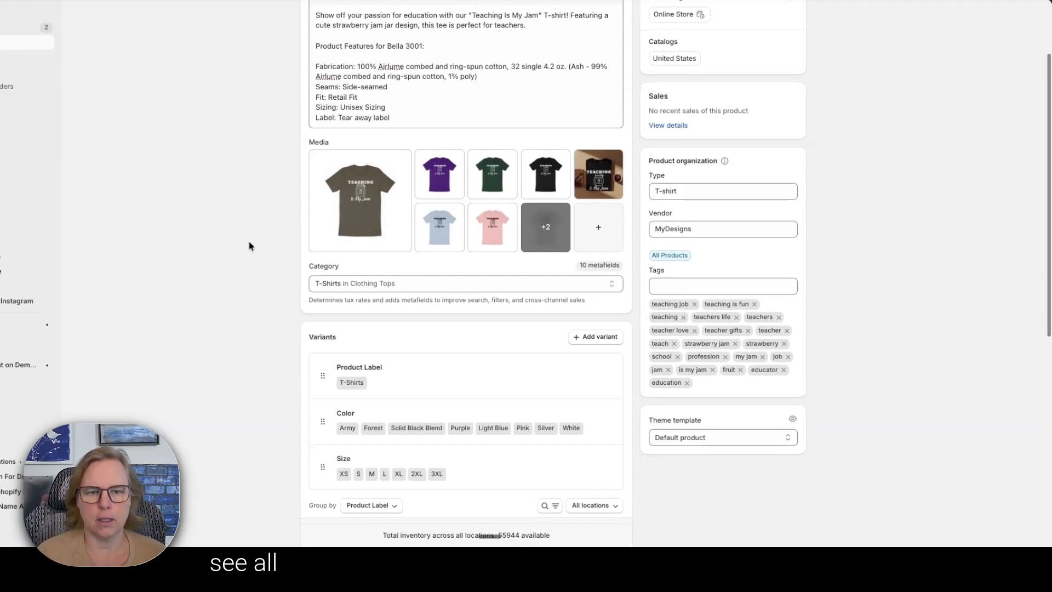
scroll(224, 252, down, 2)
scroll(224, 252, down, 3)
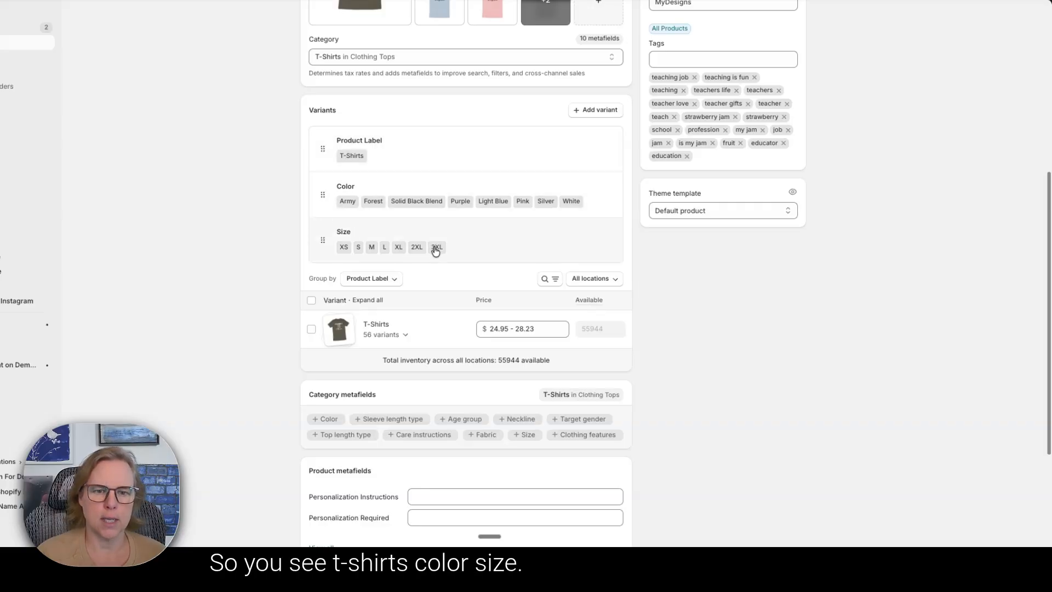
scroll(436, 250, down, 1)
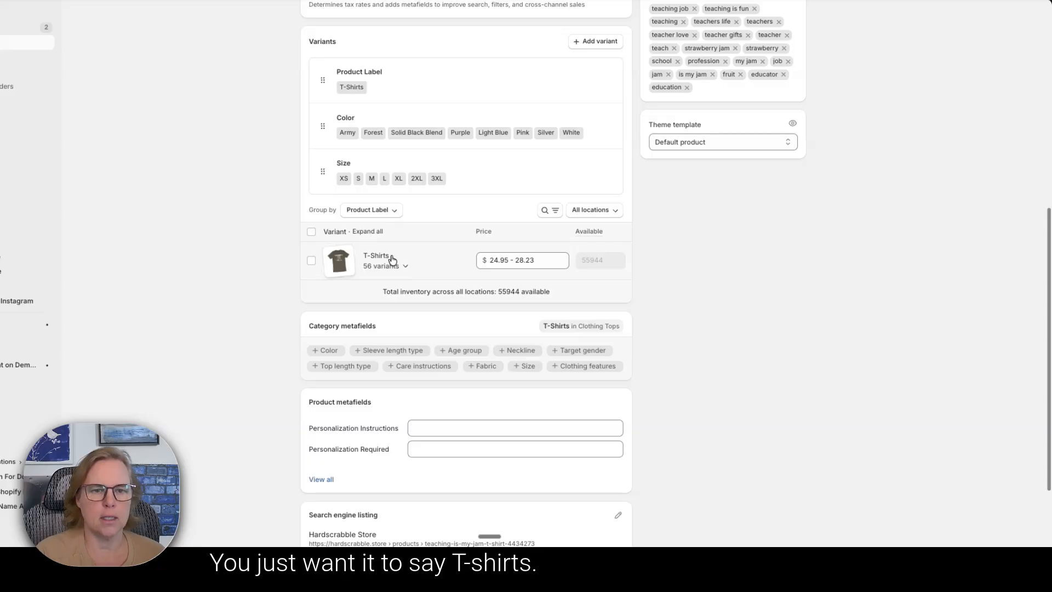
click(370, 231)
scroll(406, 265, down, 1)
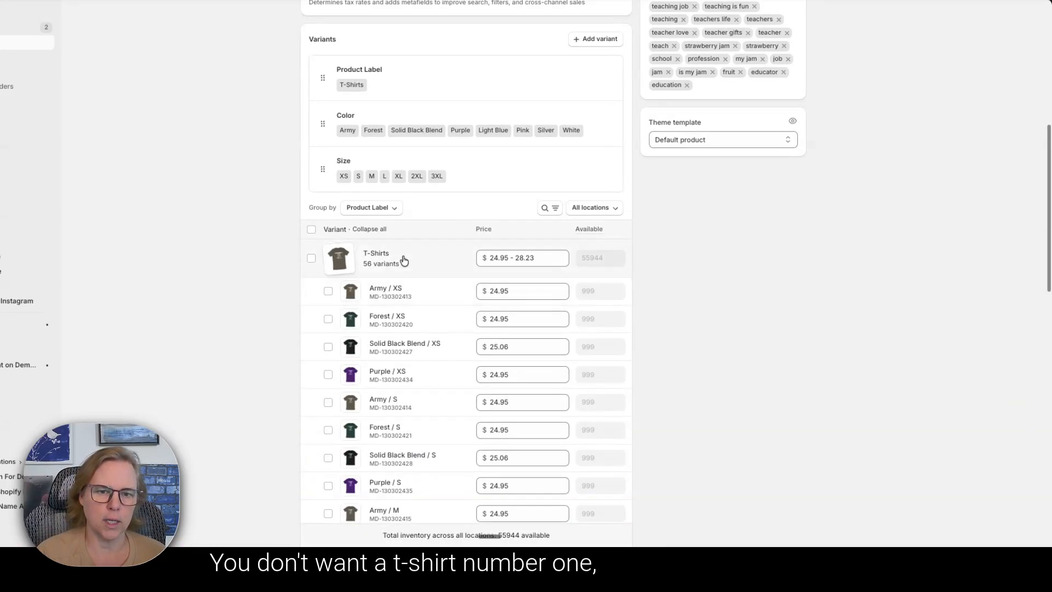
Review the draft's variant prices, category and product metafields, tags, product type and vendor
scroll(411, 274, down, 2)
scroll(413, 282, down, 10)
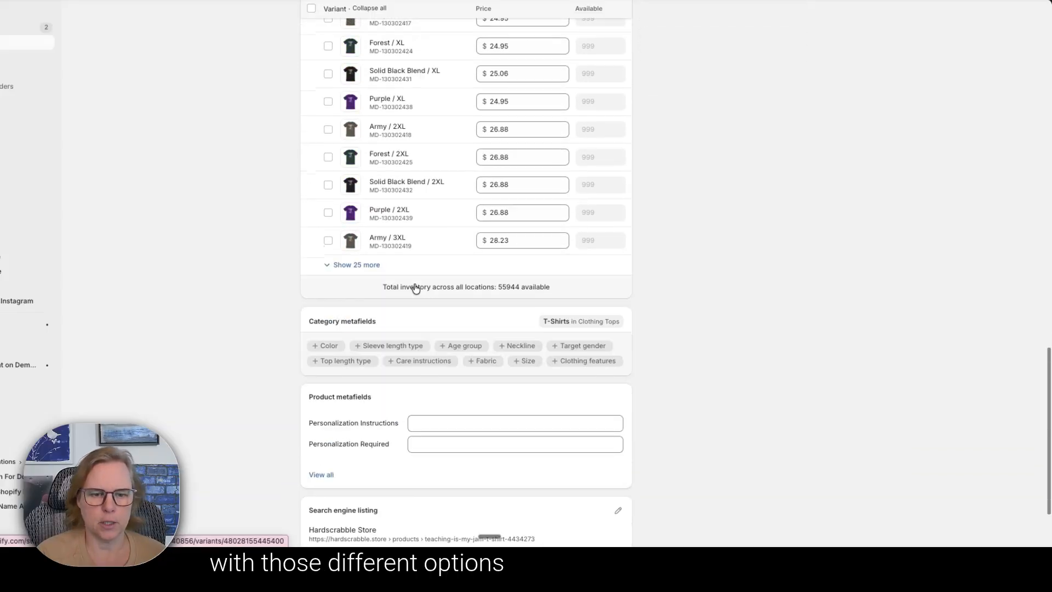
scroll(414, 283, up, 15)
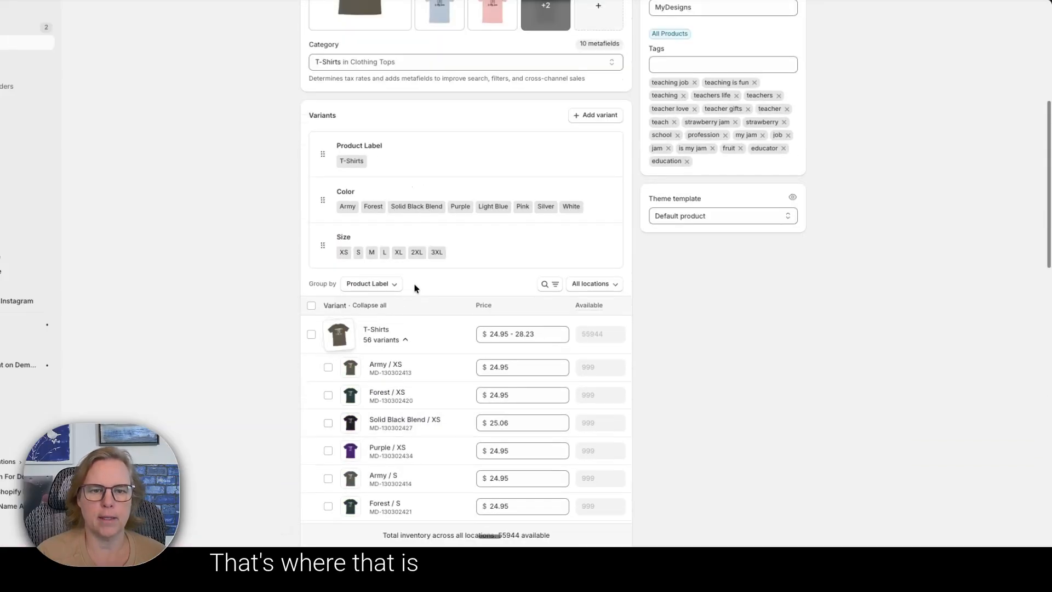
scroll(415, 288, up, 4)
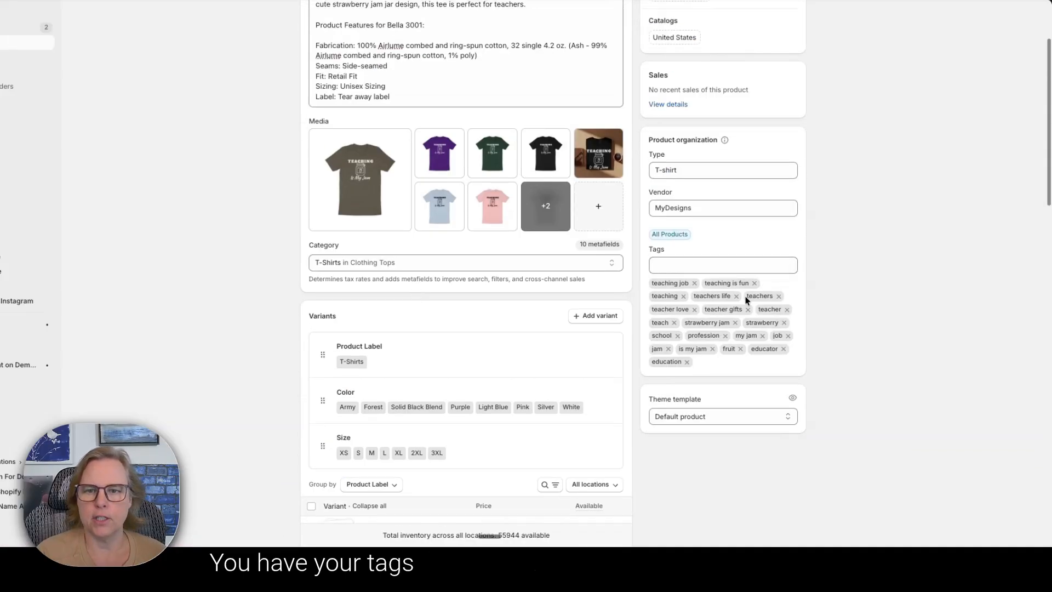
scroll(746, 300, up, 1)
scroll(746, 301, up, 1)
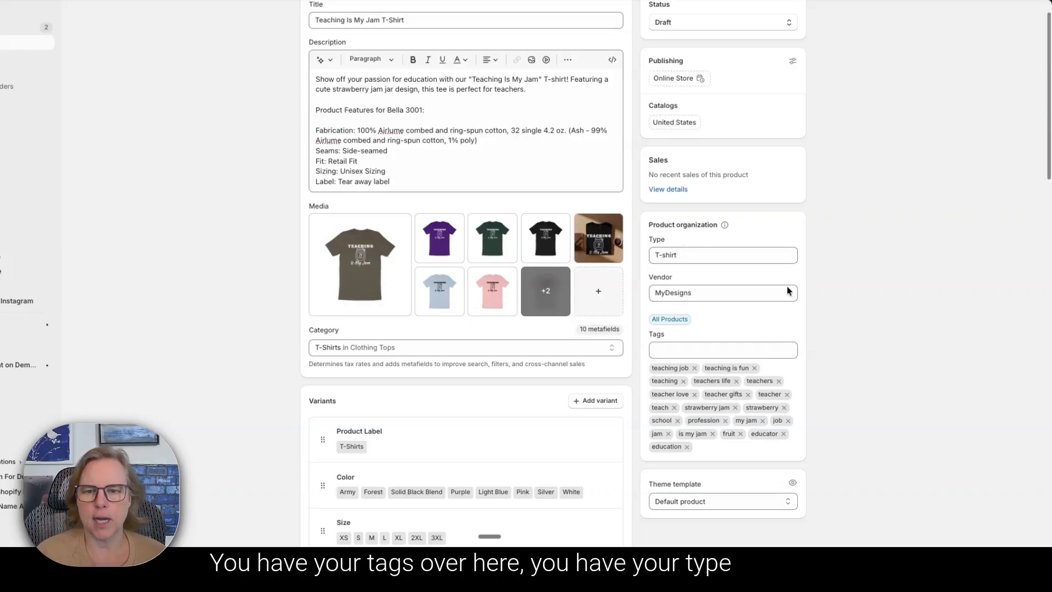
Check the draft's theme template, status, media and category against its variant options
scroll(703, 505, down, 1)
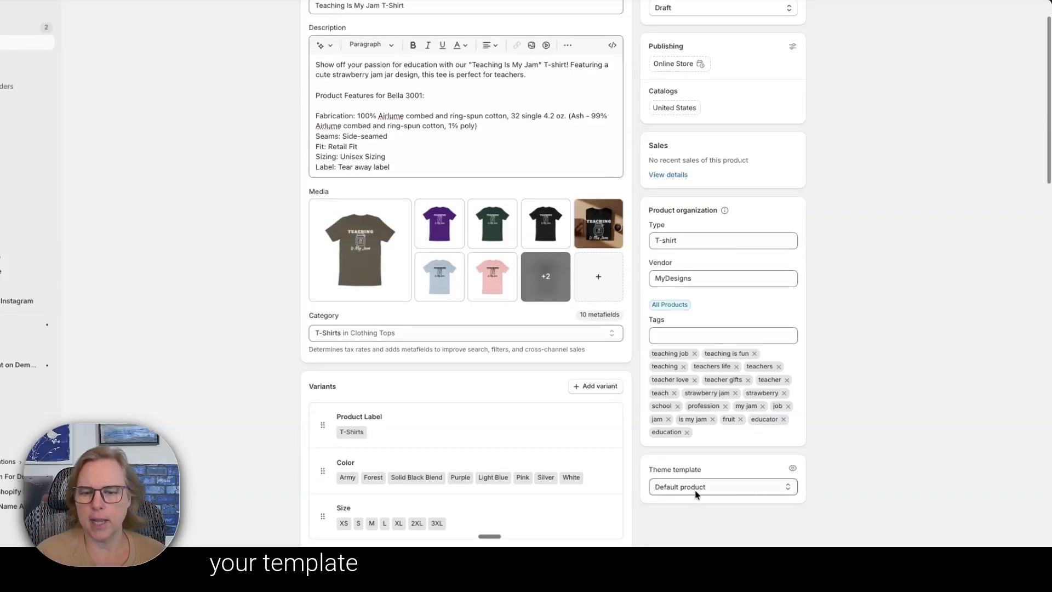
scroll(697, 493, down, 1)
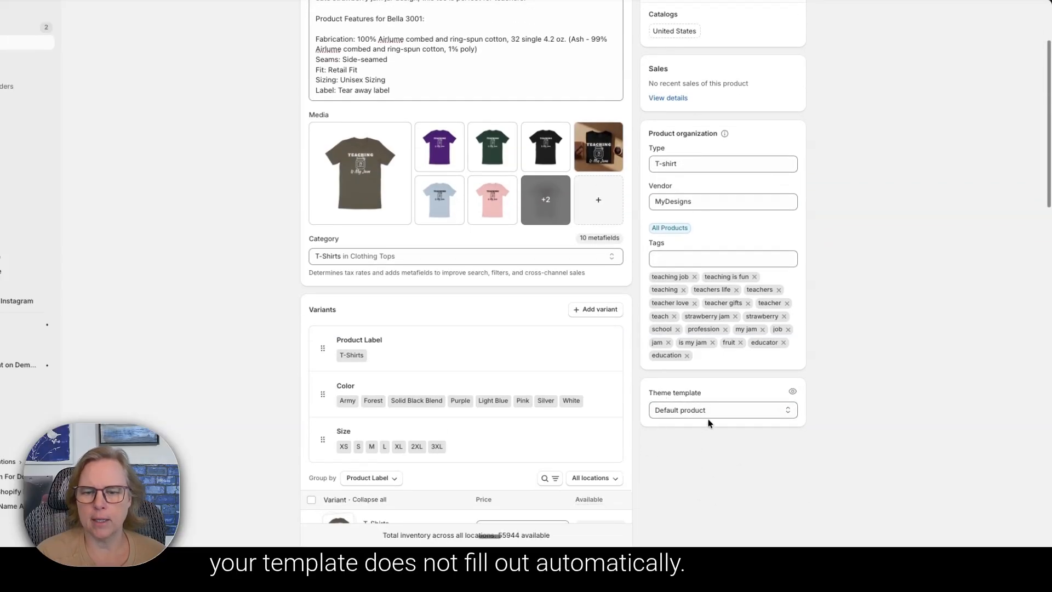
scroll(708, 418, up, 1)
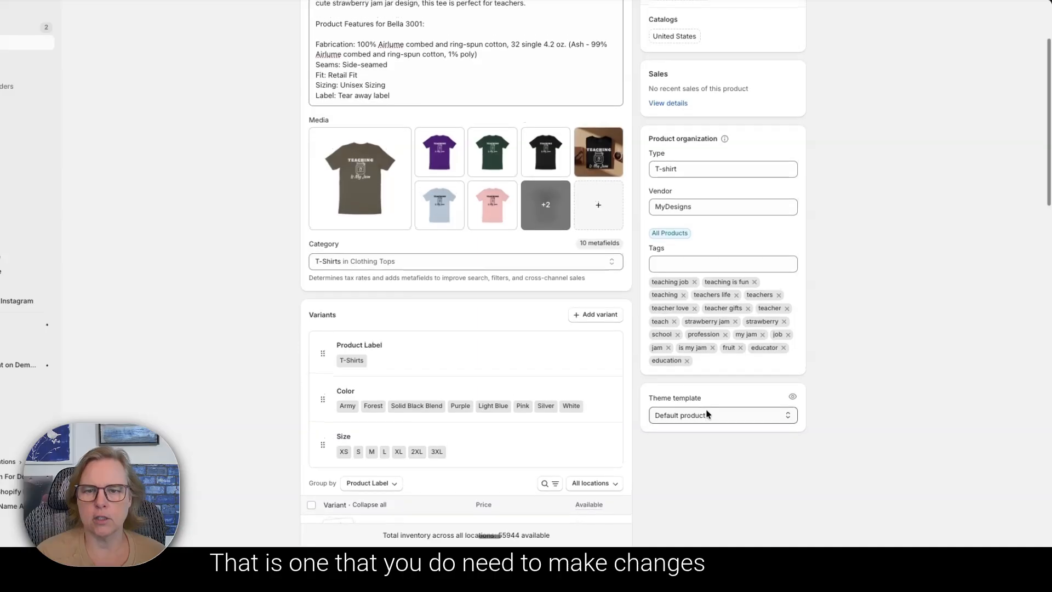
scroll(708, 415, up, 3)
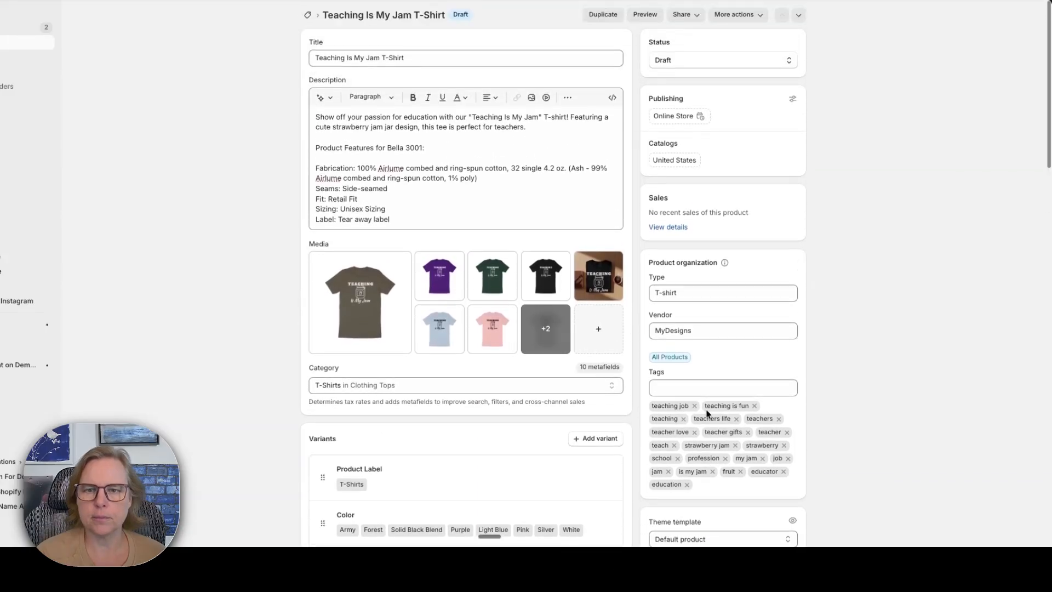
scroll(275, 247, down, 4)
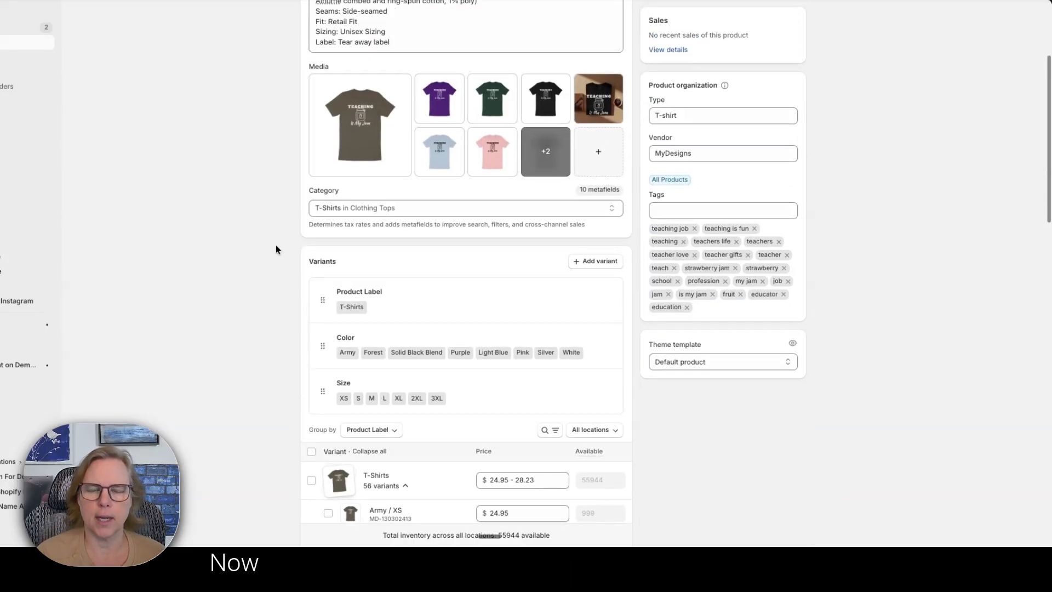
scroll(275, 245, up, 4)
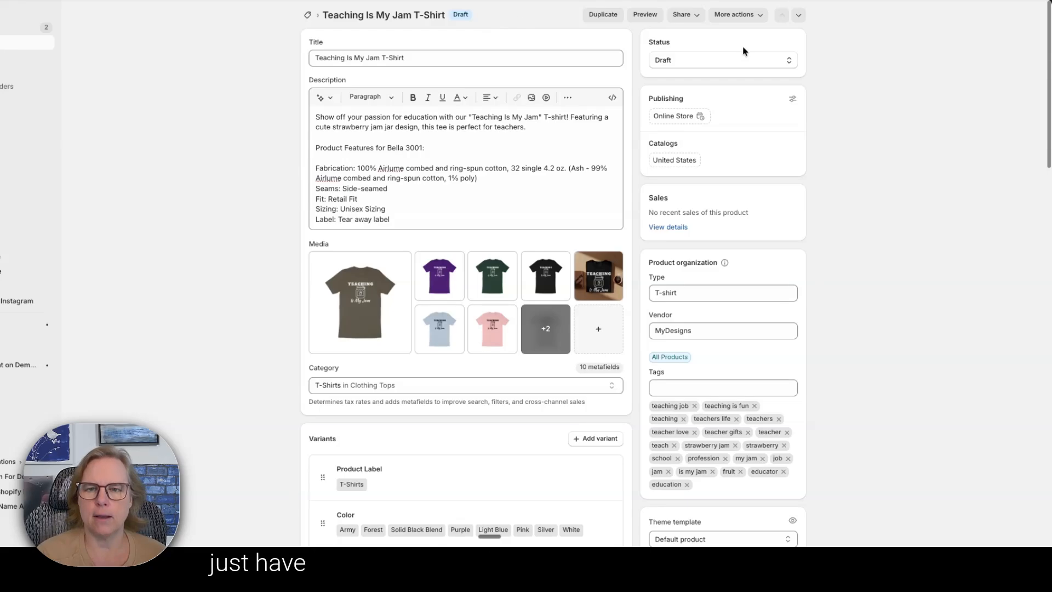
scroll(843, 236, down, 3)
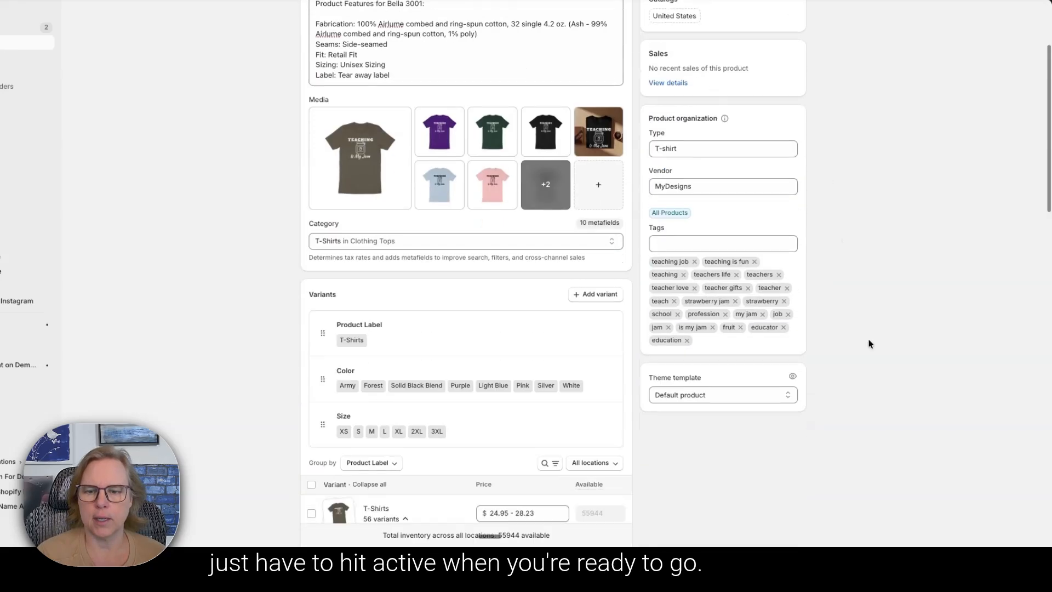
scroll(236, 251, up, 3)
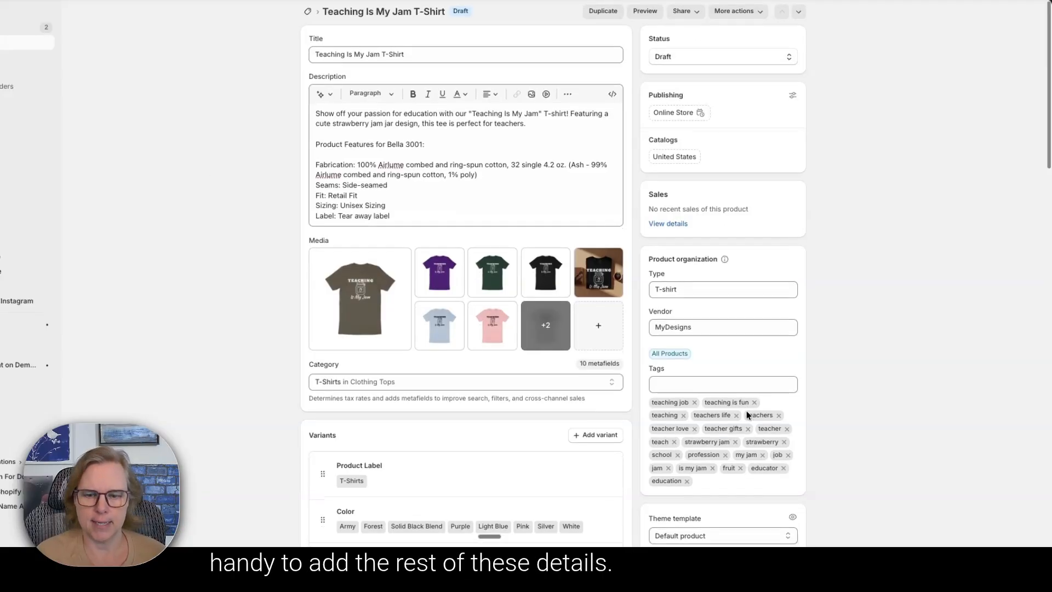
Look through the theme template choices without changing the selection, and check the publishing channel and catalog settings
scroll(747, 410, down, 4)
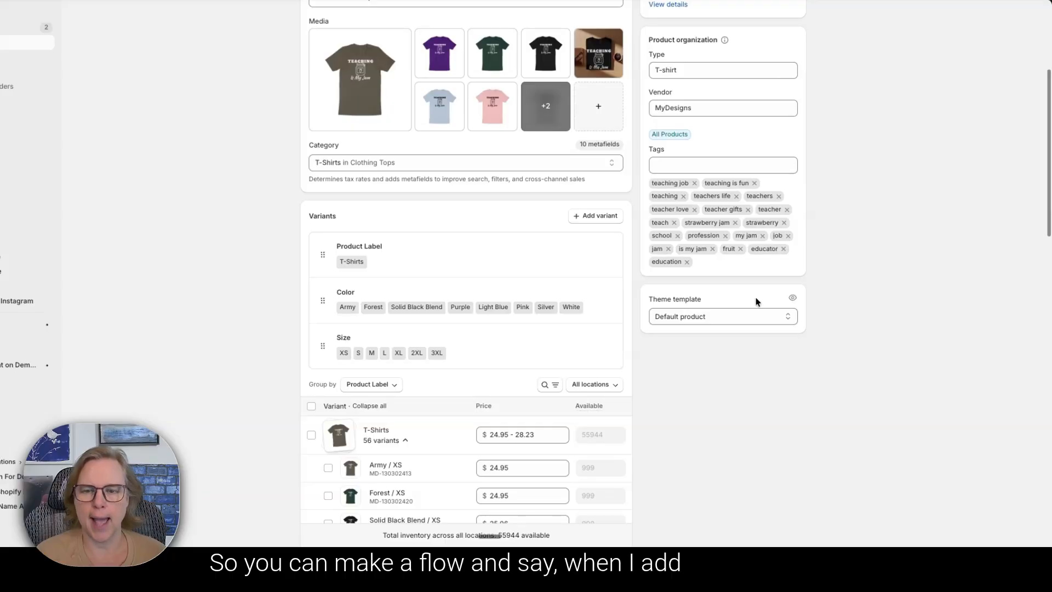
click(689, 322)
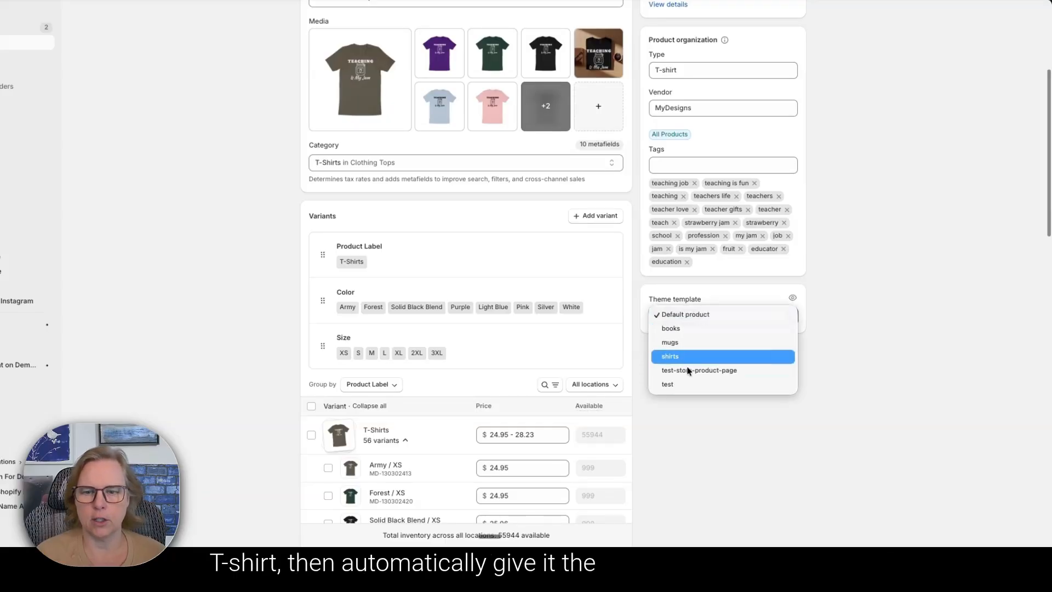
click(692, 412)
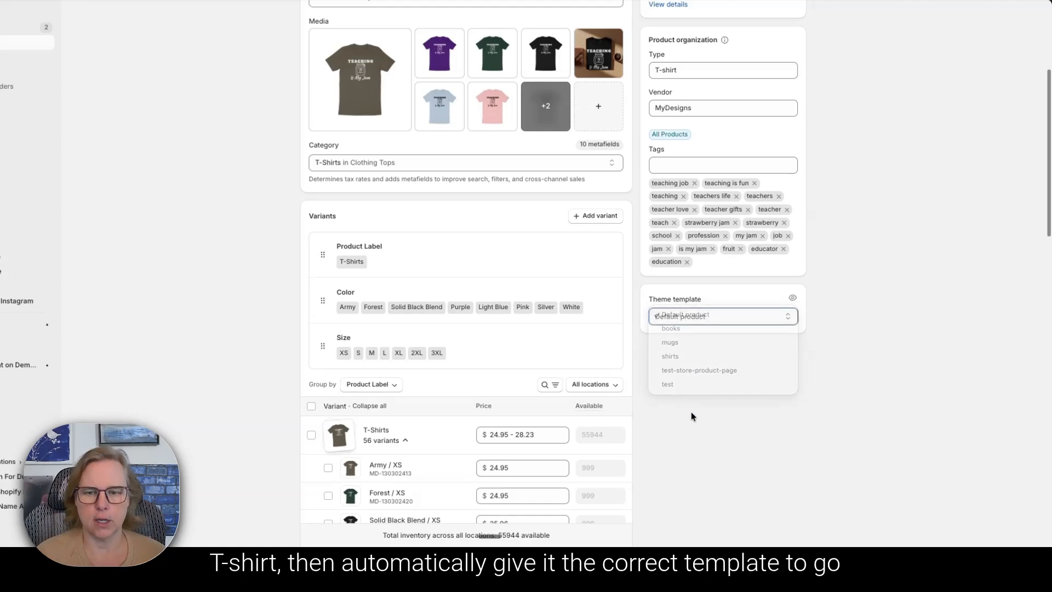
scroll(691, 413, up, 2)
scroll(691, 412, up, 2)
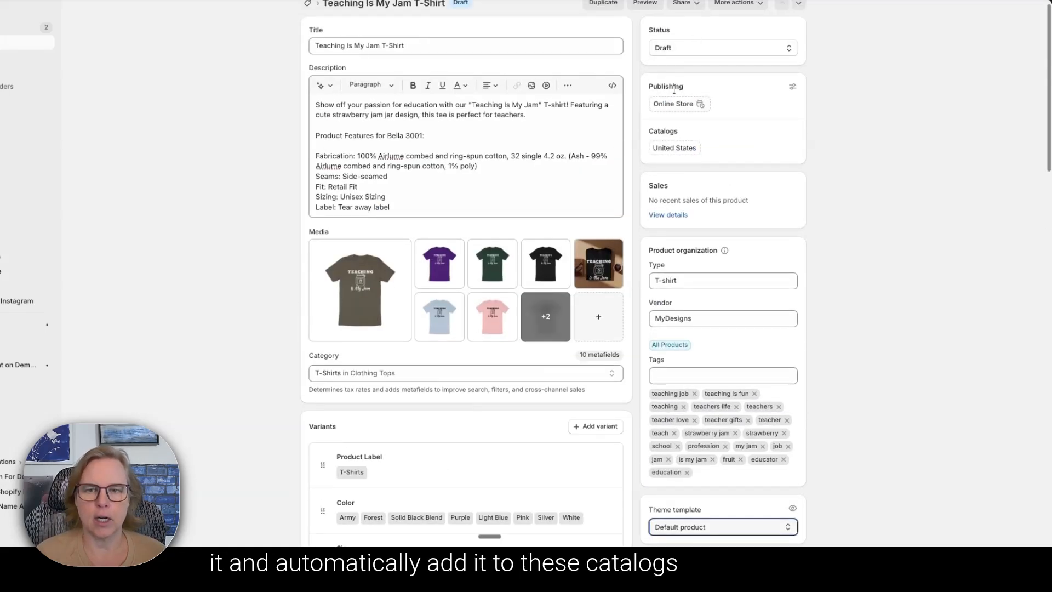
scroll(713, 197, up, 1)
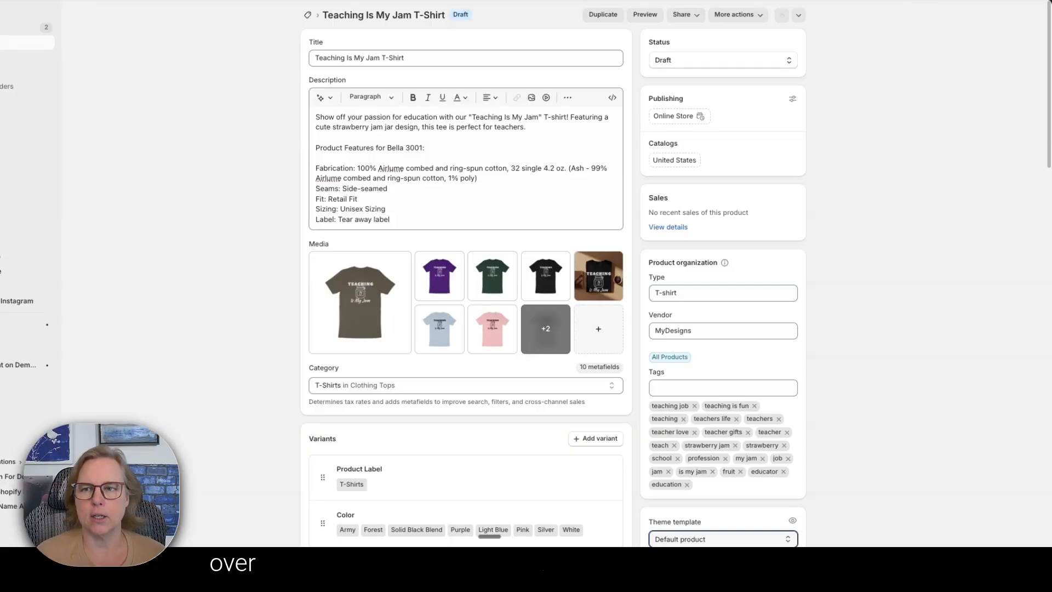
Open the store's AI assistant conversation, check where a request is entered, and close it
click(910, 1)
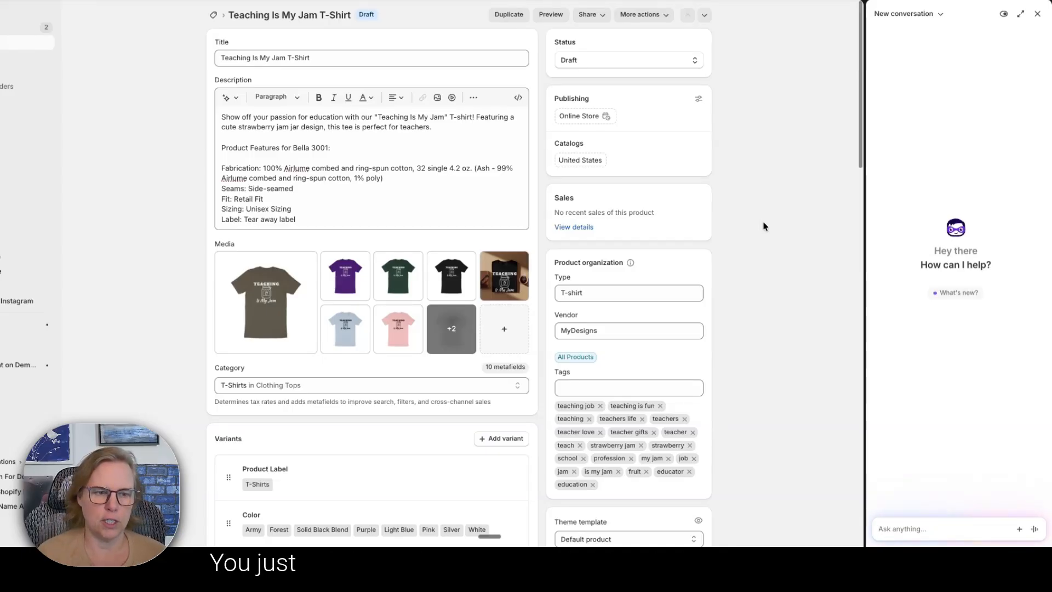
click(944, 531)
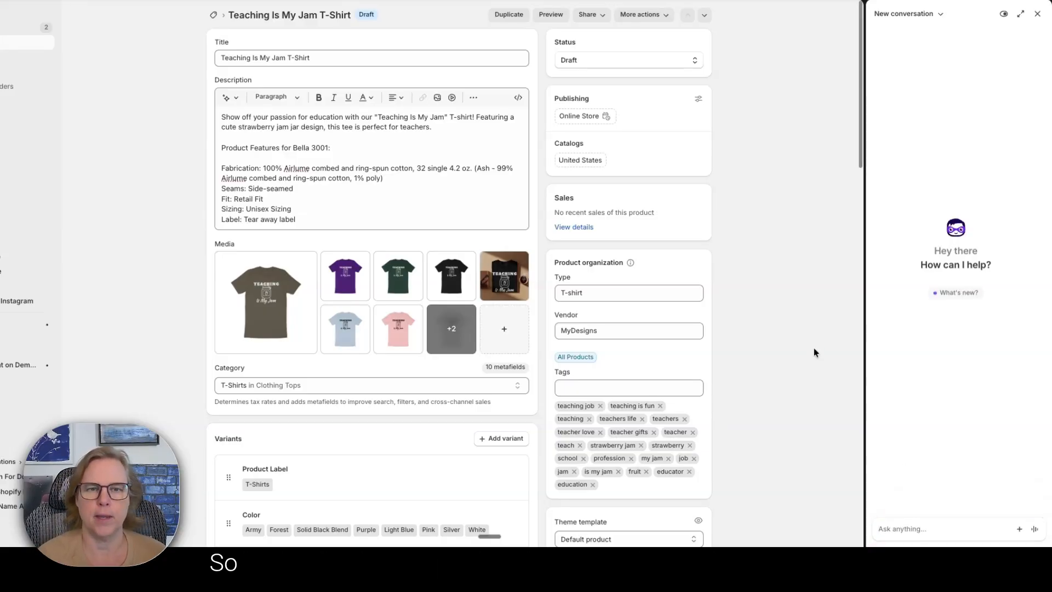
click(1037, 14)
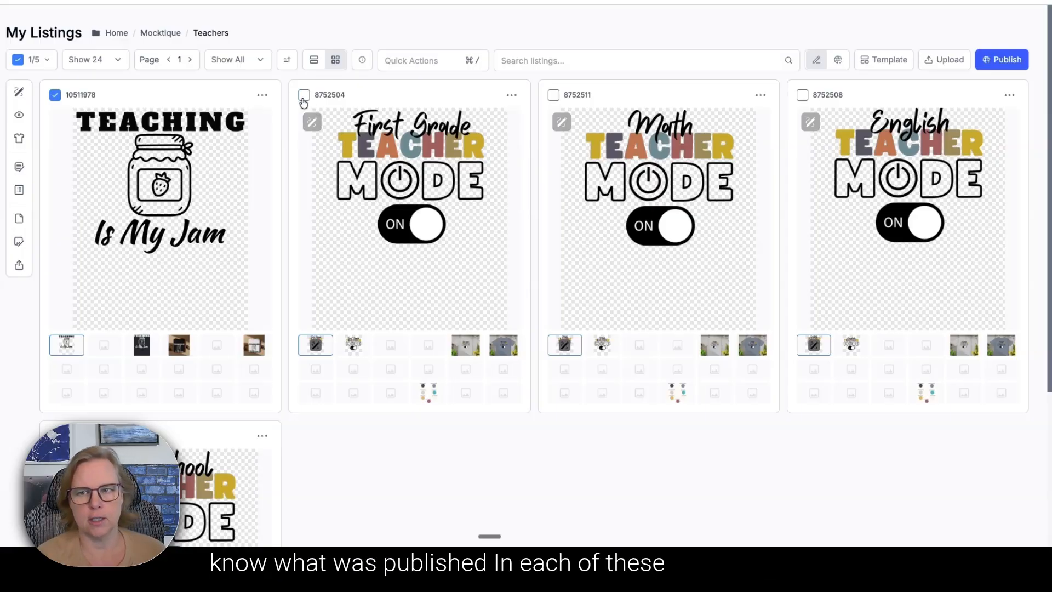
In MyDesigns, show the Teachers listings as a list with their publications, and review which store each was published to
click(313, 62)
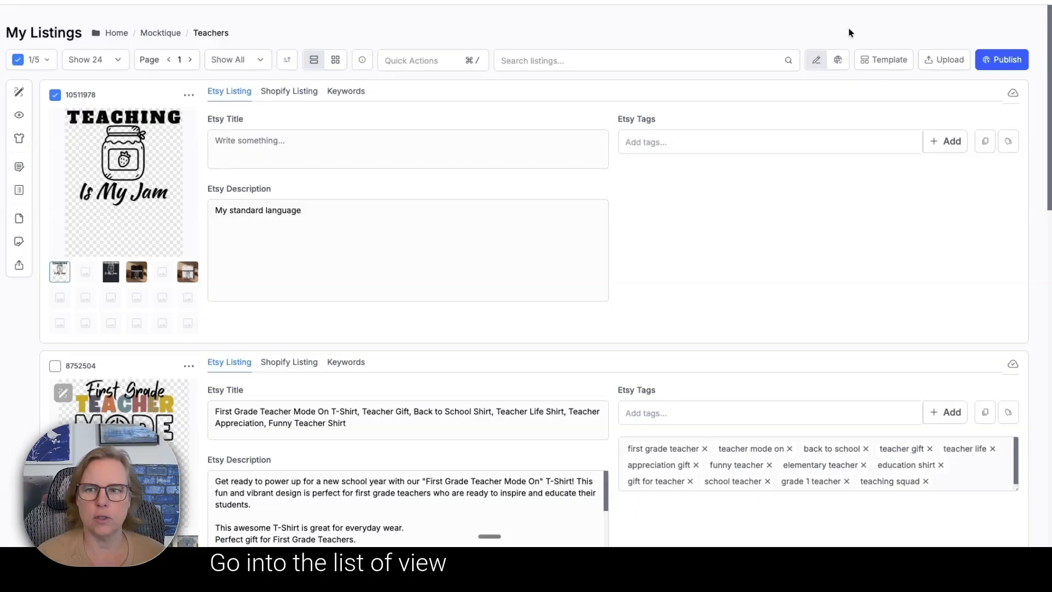
click(838, 61)
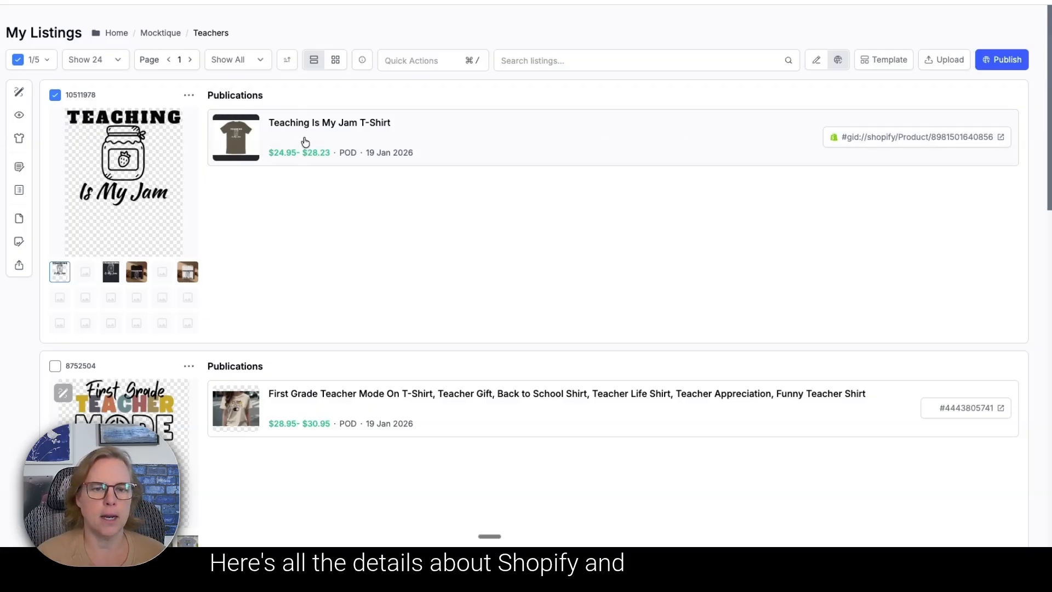
scroll(535, 265, down, 4)
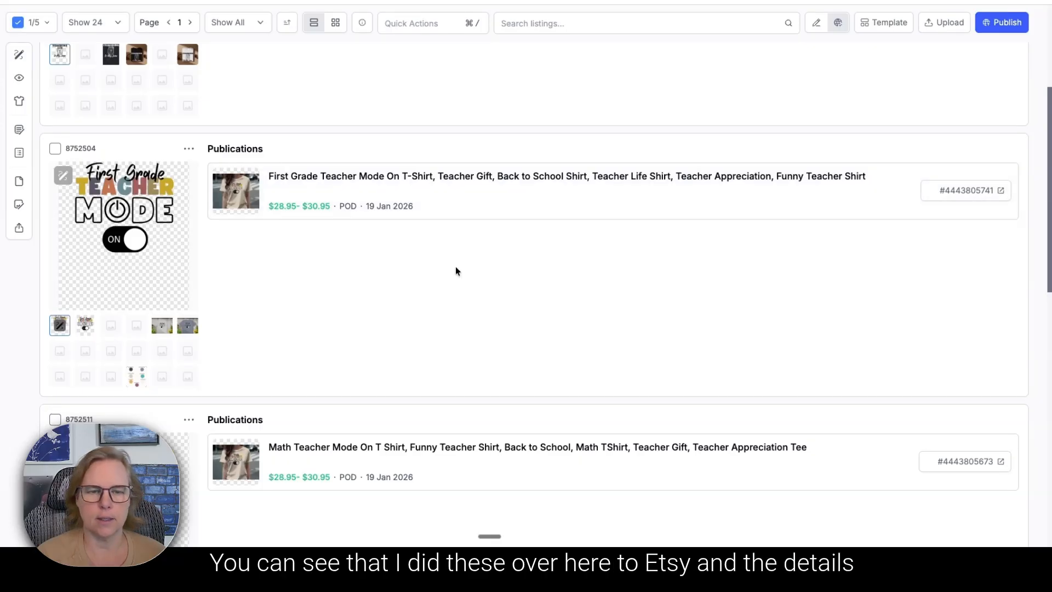
scroll(456, 284, up, 4)
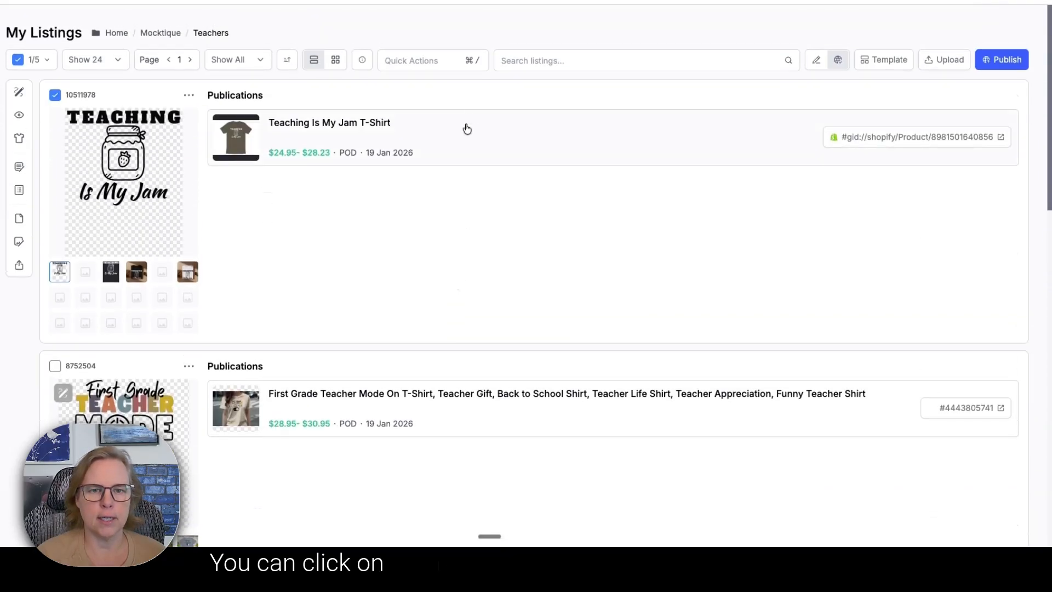
Preview the Teaching Is My Jam T-Shirt publication, review its status, mockups, description and tags, and close the preview
click(467, 125)
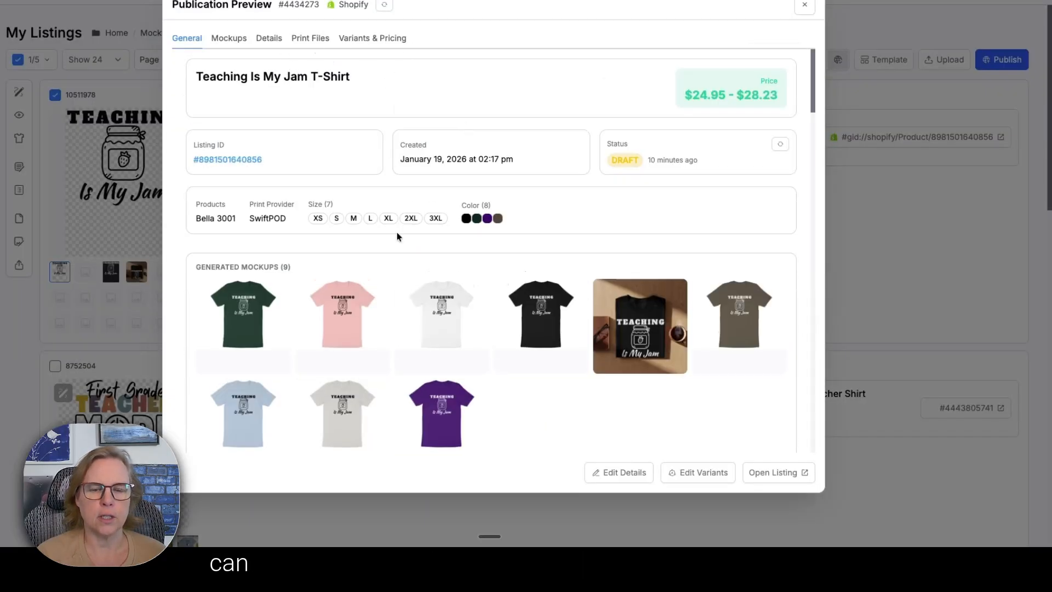
scroll(509, 277, down, 4)
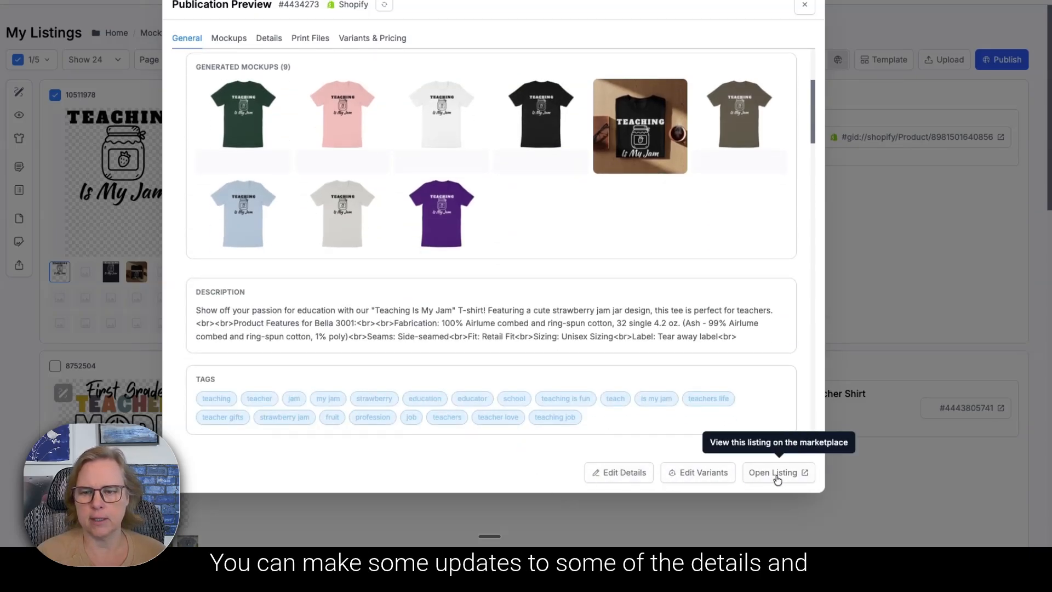
scroll(675, 355, up, 3)
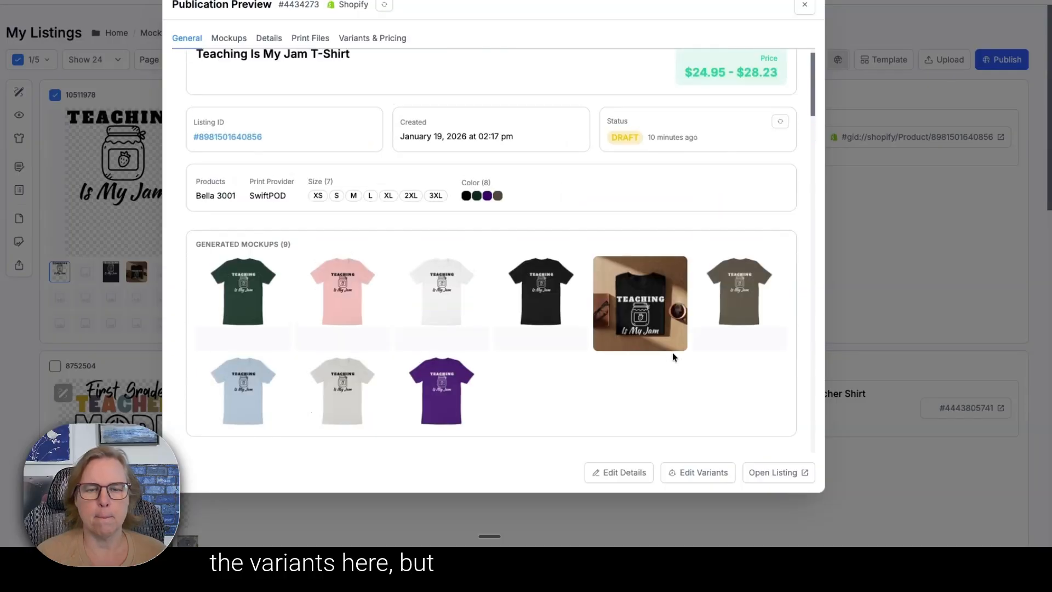
scroll(674, 357, up, 1)
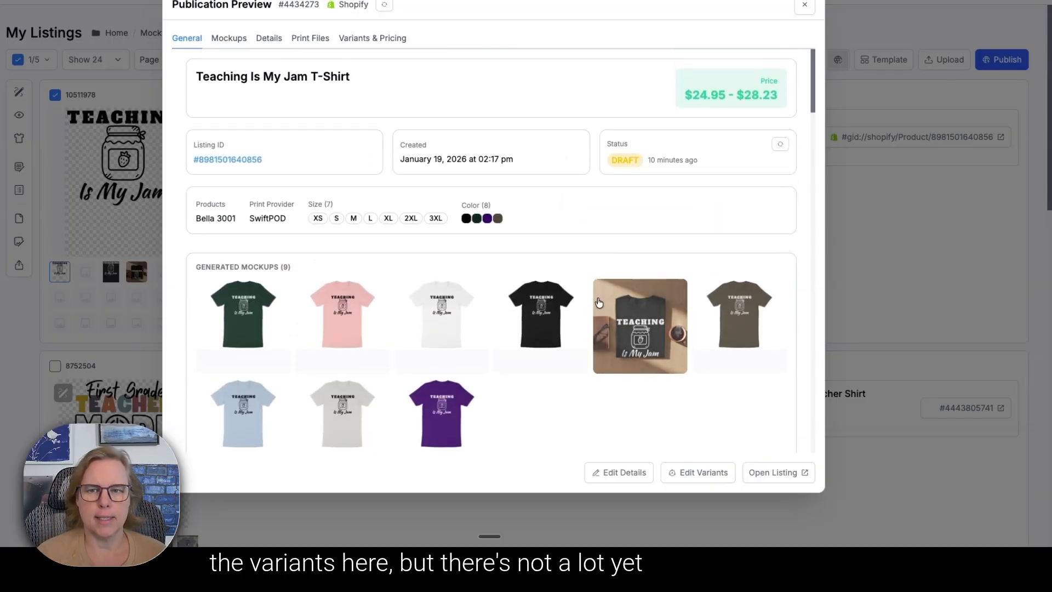
scroll(599, 302, down, 3)
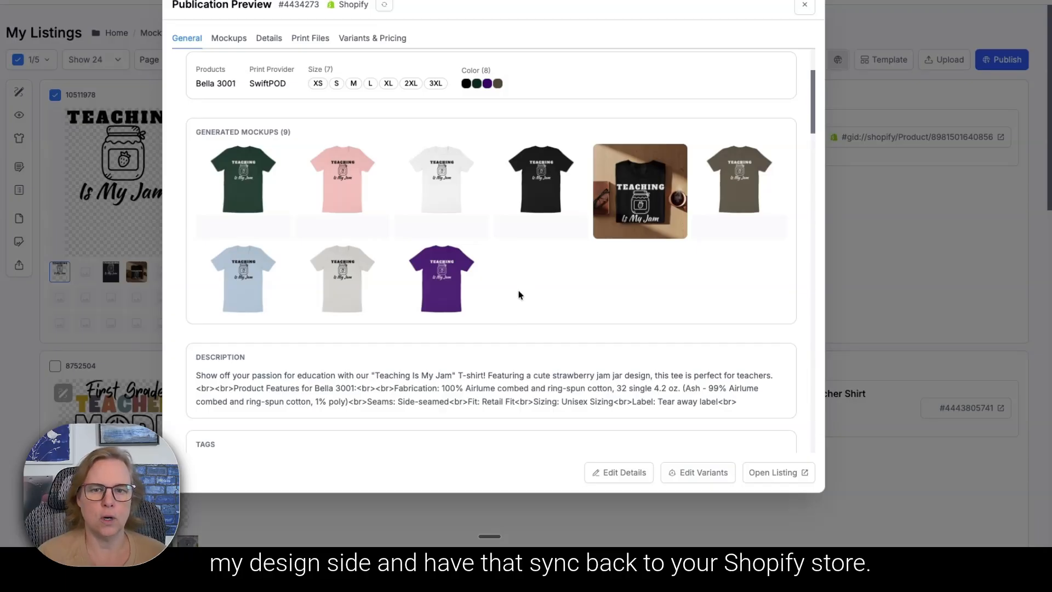
scroll(548, 219, up, 3)
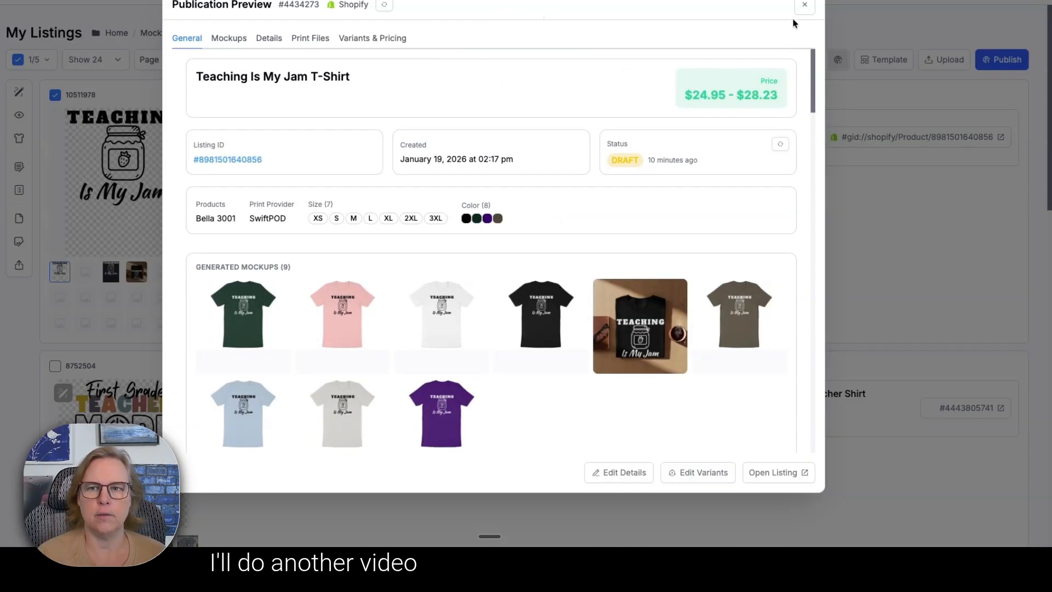
click(802, 7)
Preview the First Grade Teacher Mode On Etsy publication and review its variants, print files, mockups and general details
scroll(584, 247, down, 5)
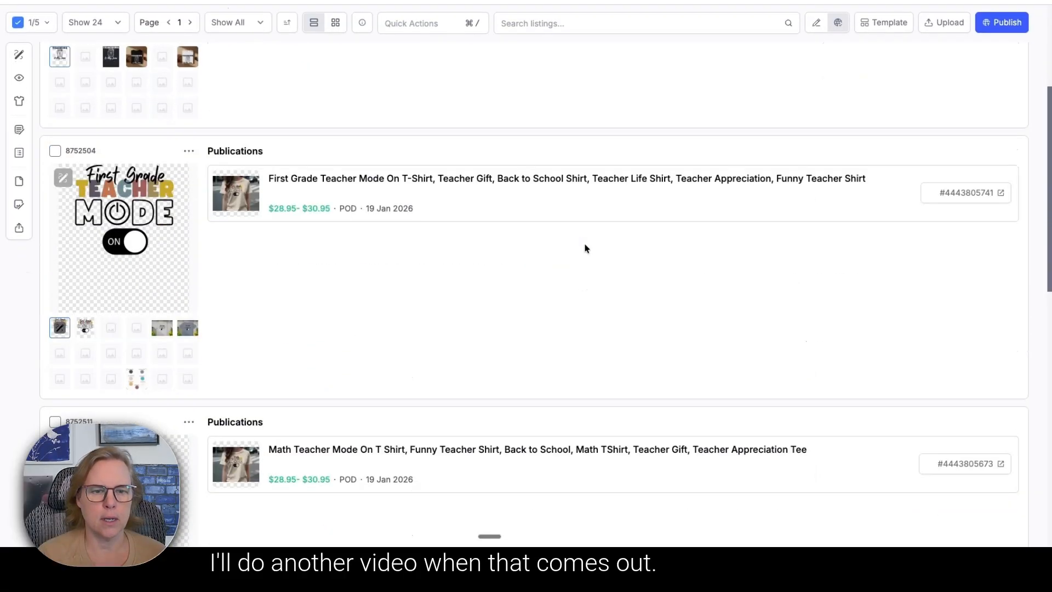
click(897, 217)
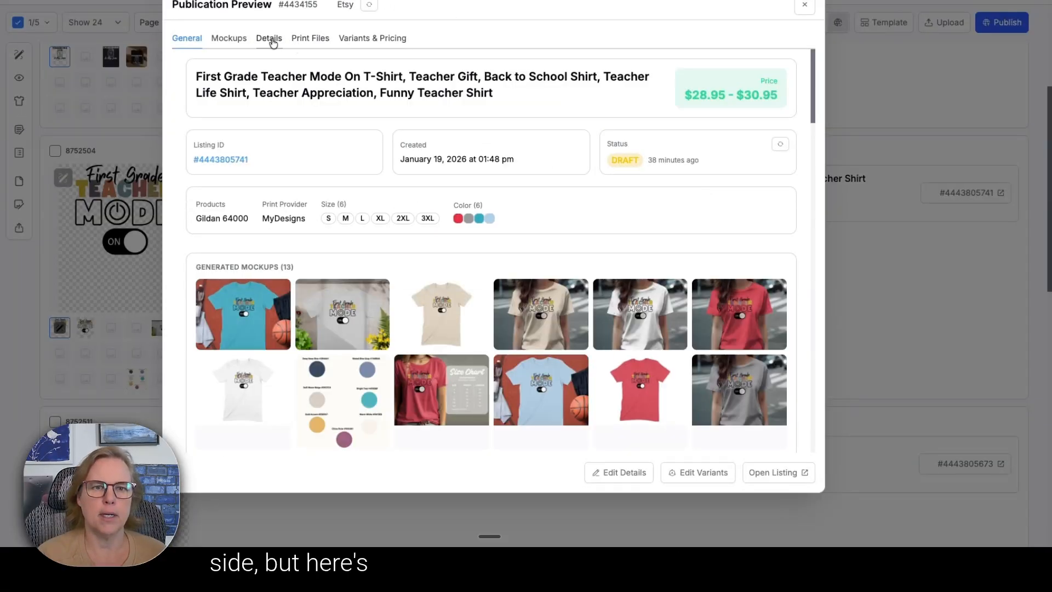
click(397, 40)
click(301, 40)
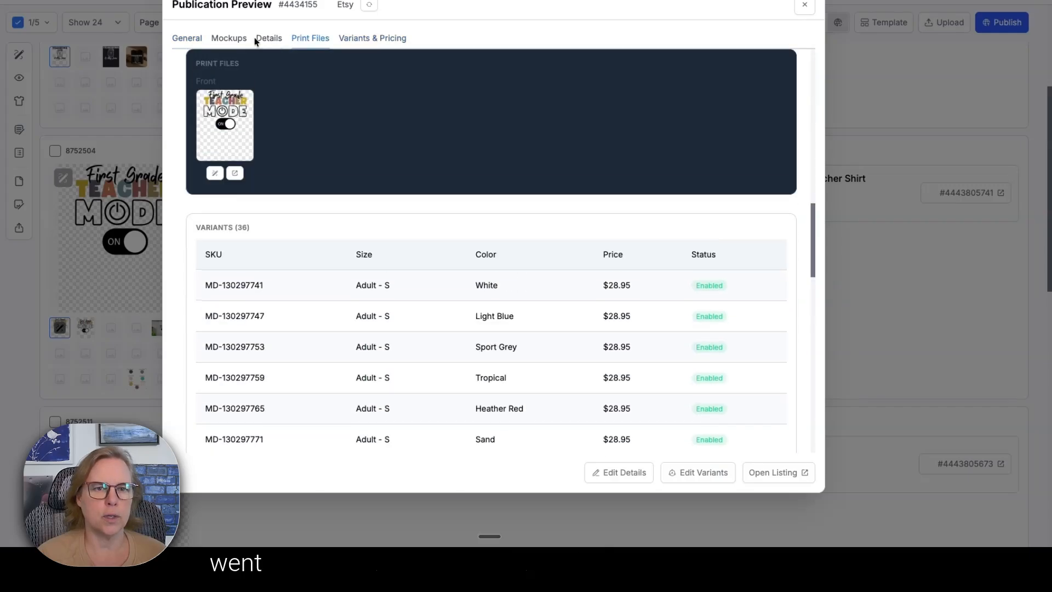
click(229, 38)
click(197, 39)
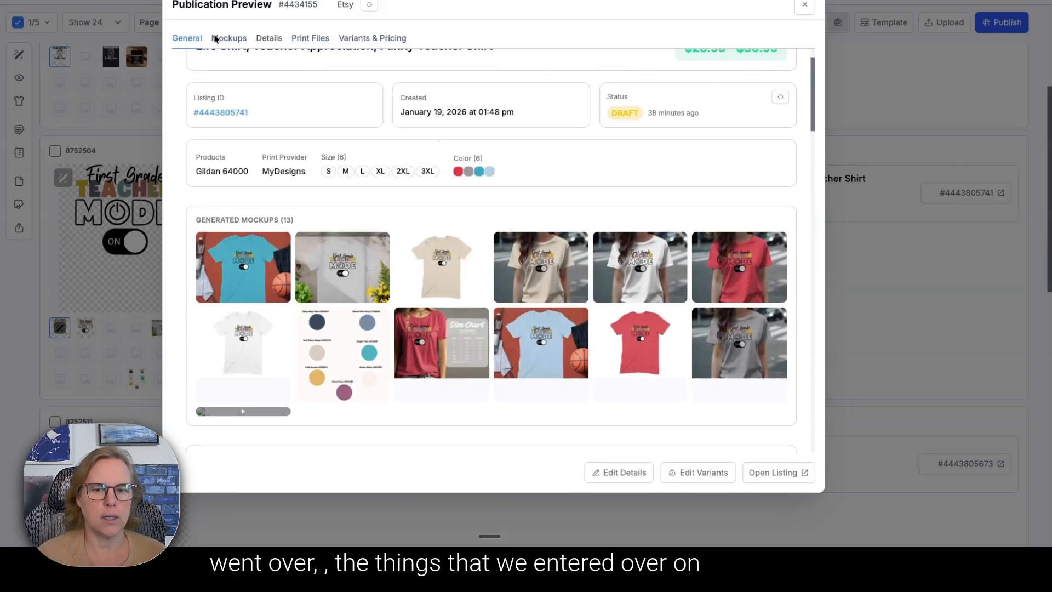
scroll(568, 265, down, 3)
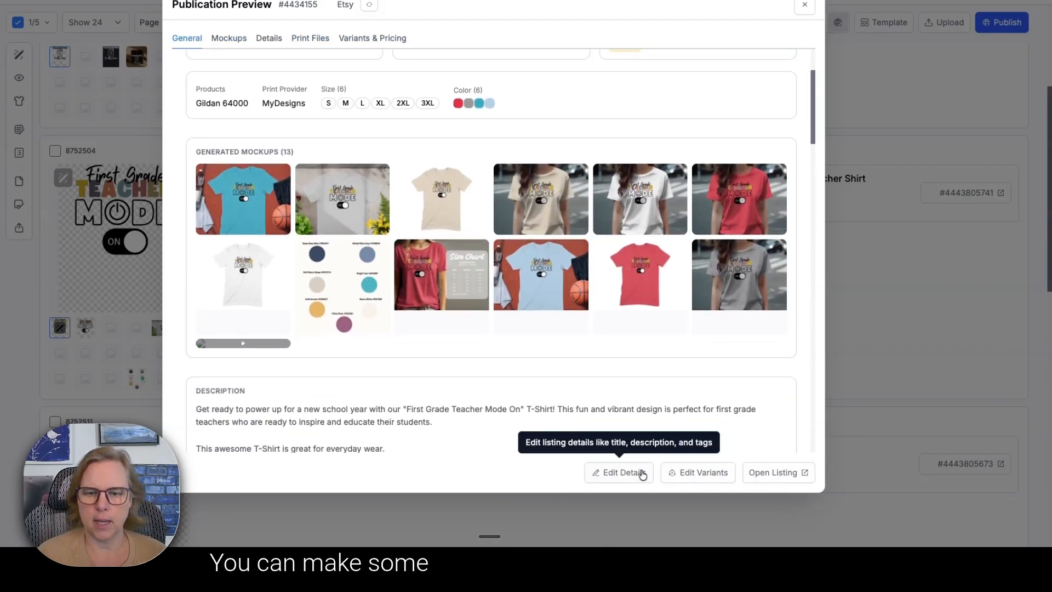